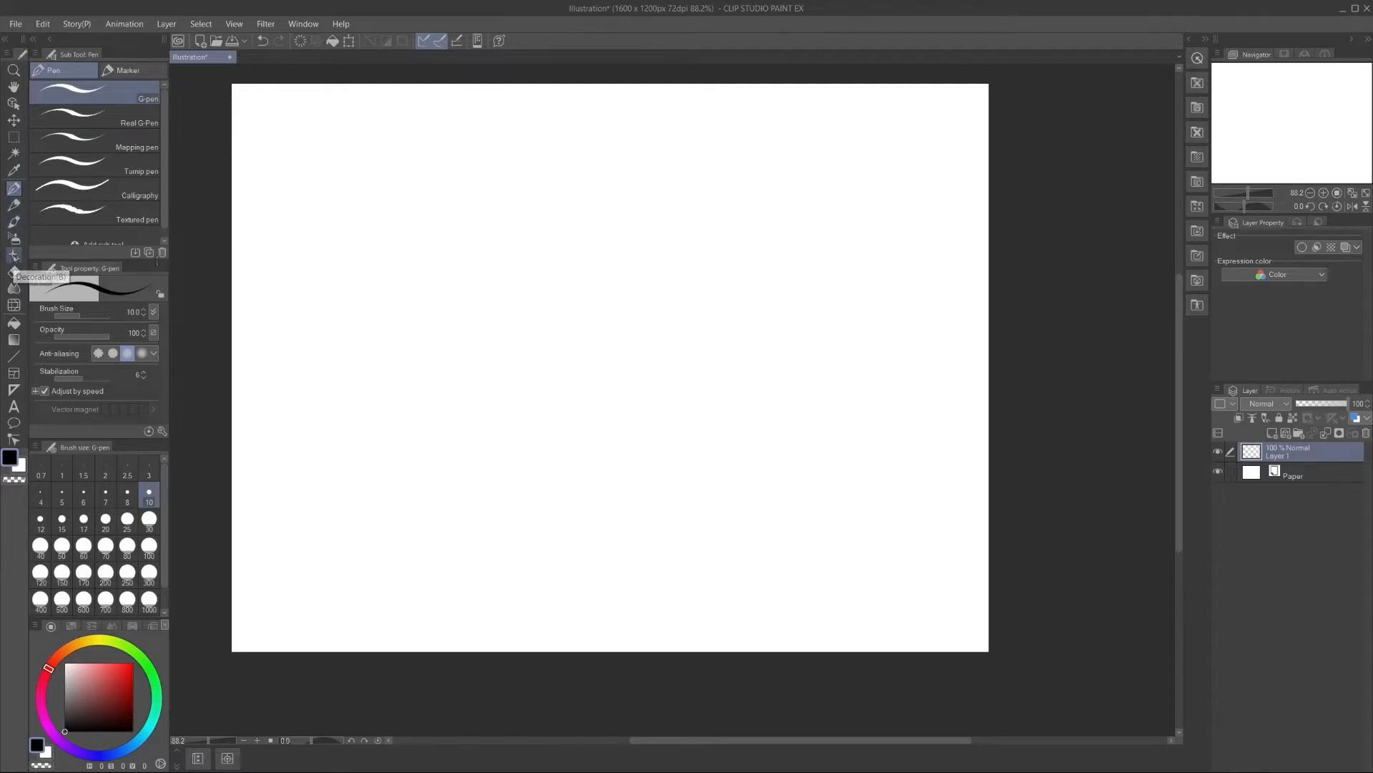
# Step: Duplicate the G-pen sub tool as Tutorial-Brush01, keeping the Pen icon and adding a yellow icon background
pyautogui.moveTo(140, 260); pyautogui.dragTo(147, 289)
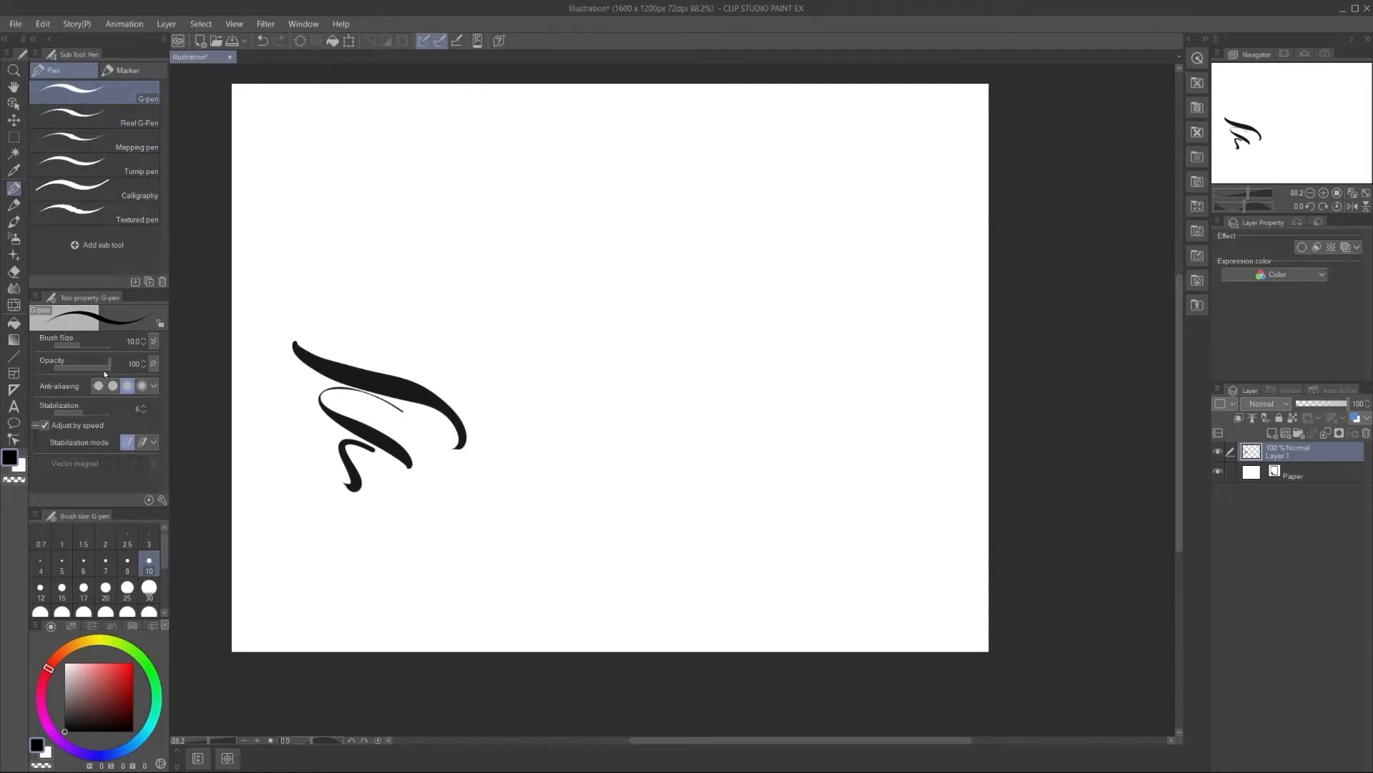
pyautogui.click(148, 282)
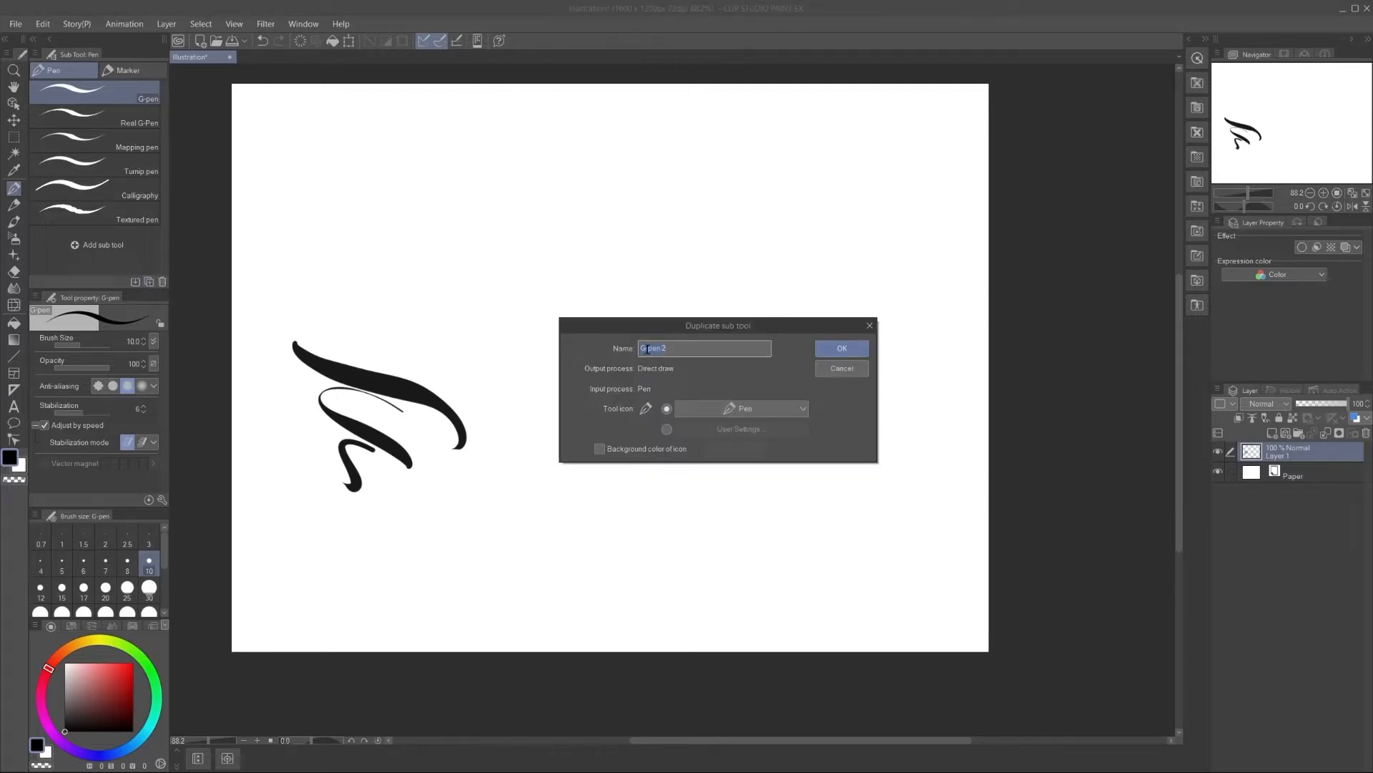
pyautogui.click(688, 409)
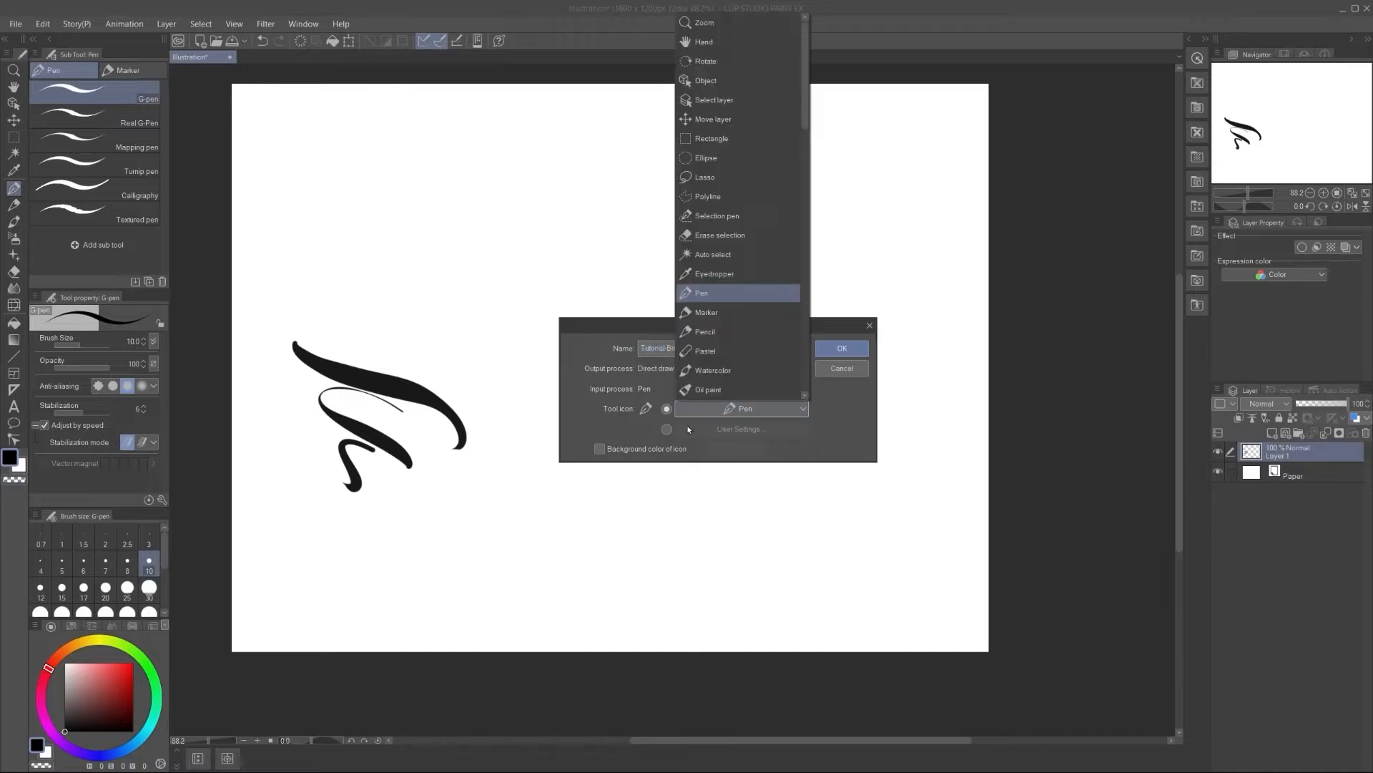
pyautogui.click(584, 403)
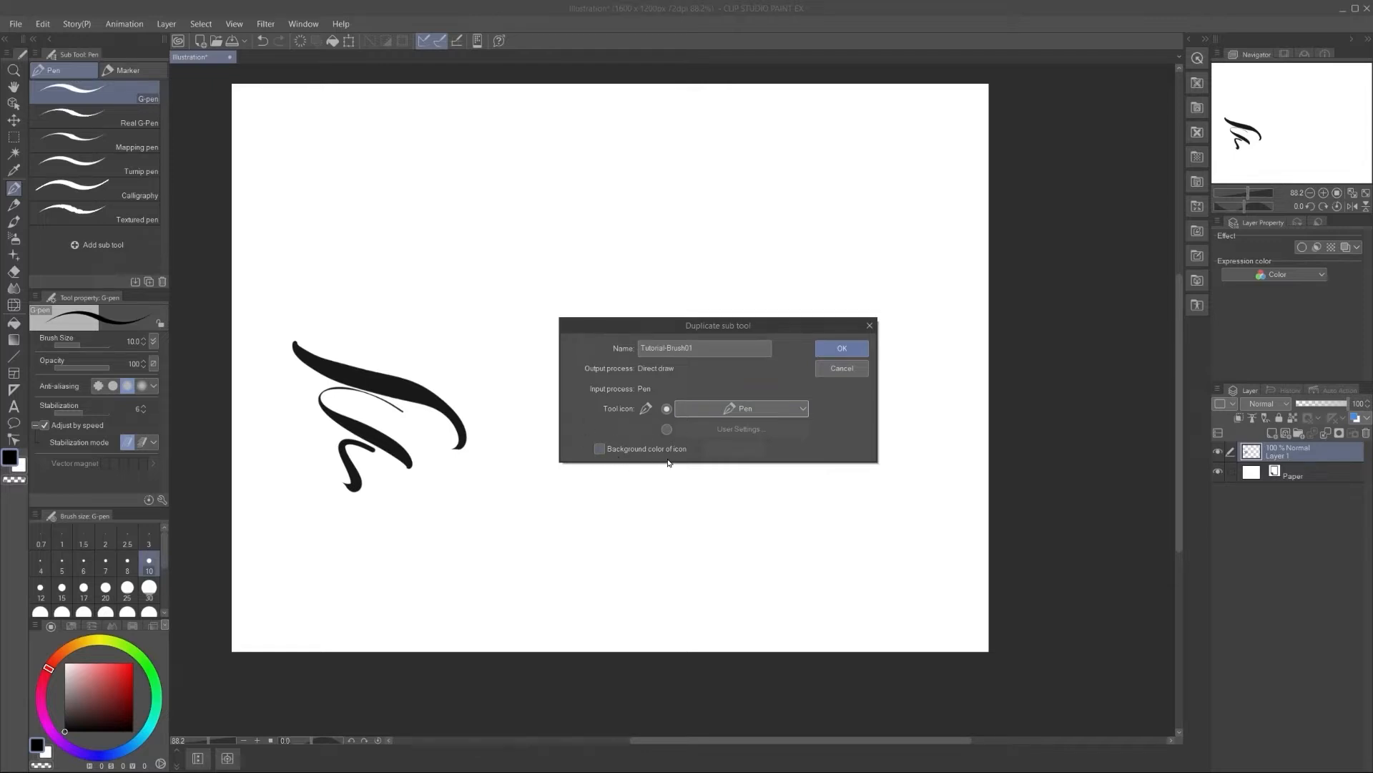
pyautogui.click(599, 448)
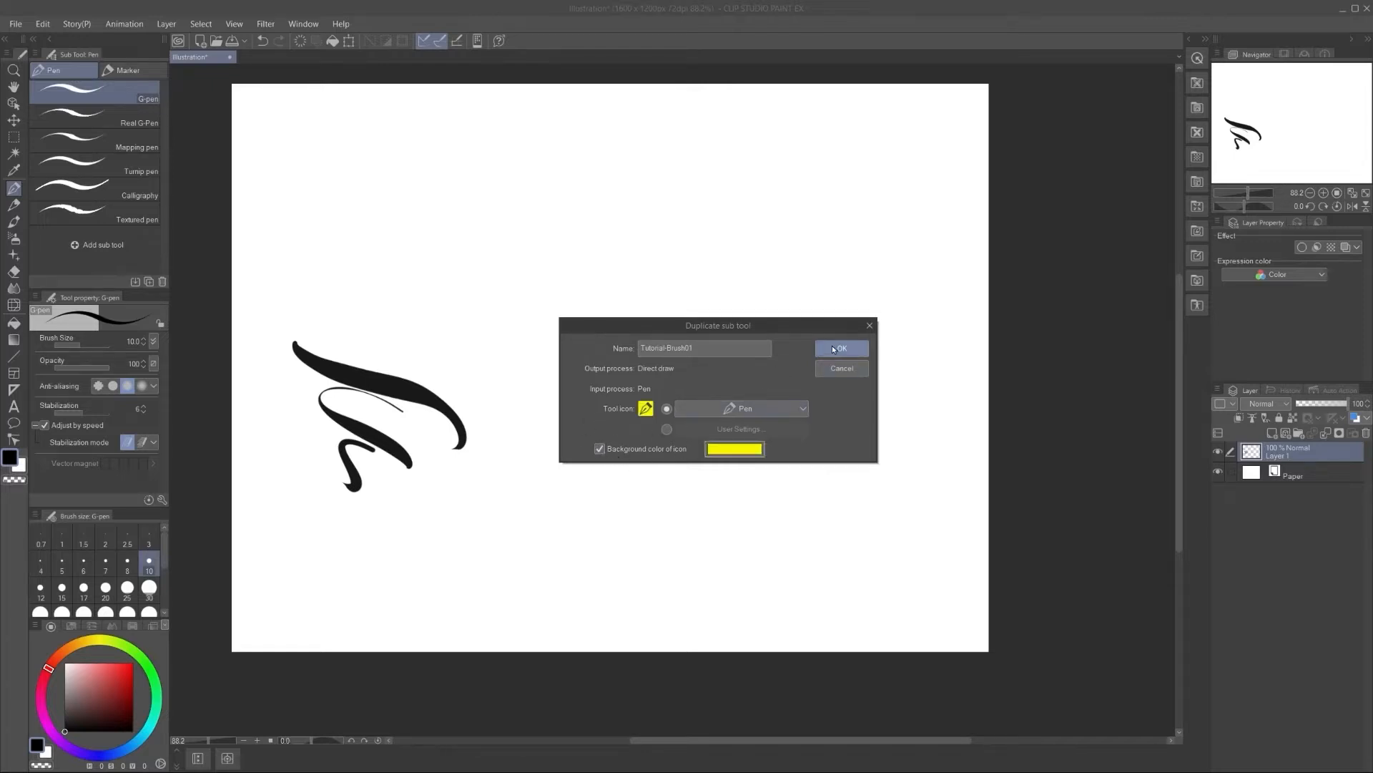
pyautogui.click(842, 348)
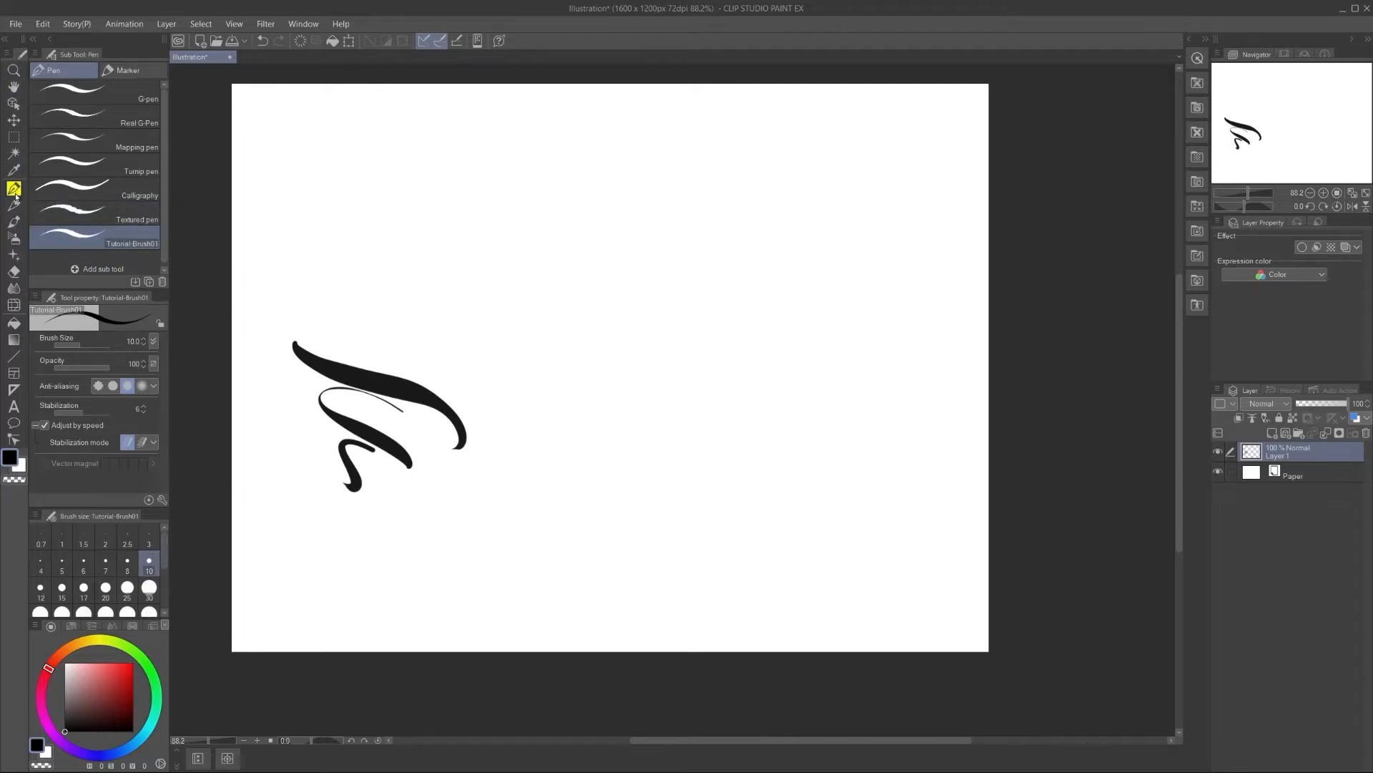
# Step: Move Tutorial-Brush01 out of the Pen group into its own sub tool group and name that group Tutorial-Group_01
pyautogui.click(100, 268)
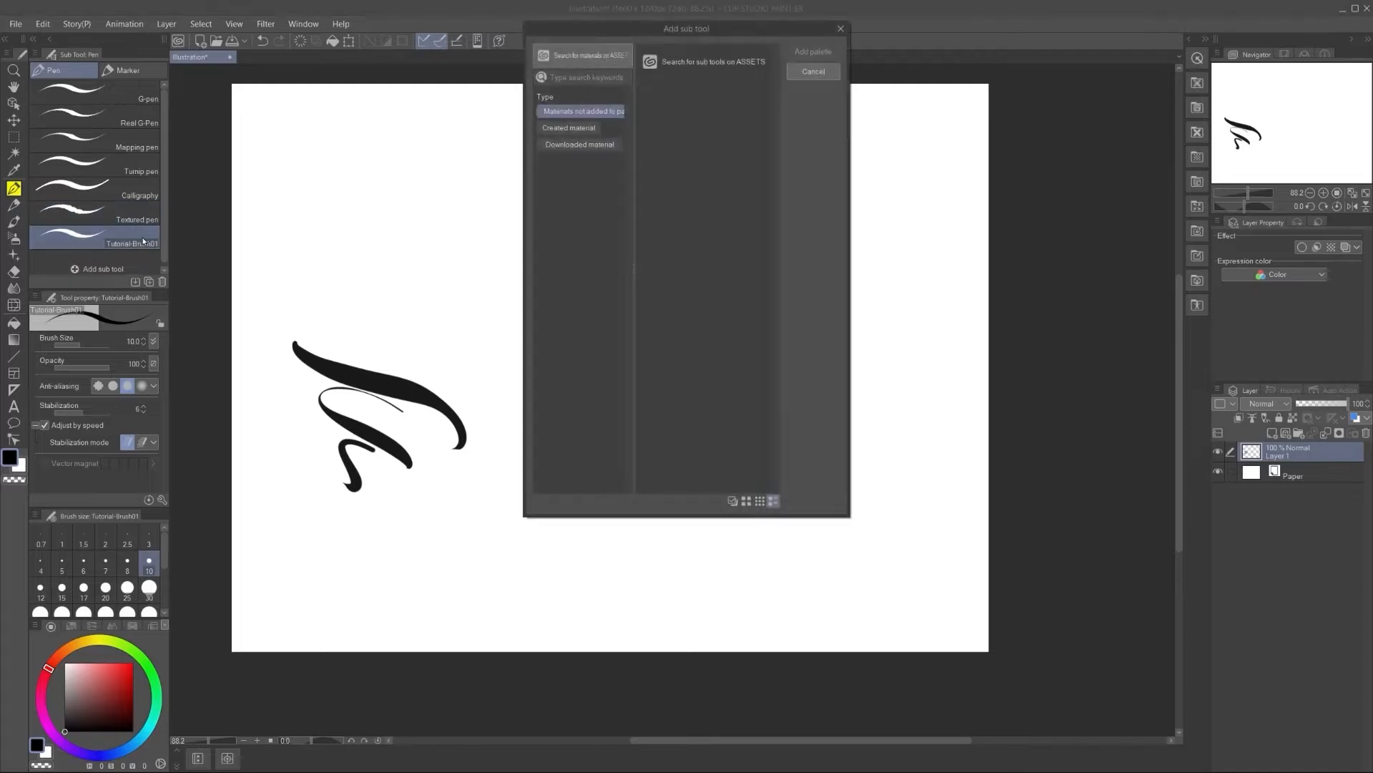
pyautogui.click(813, 71)
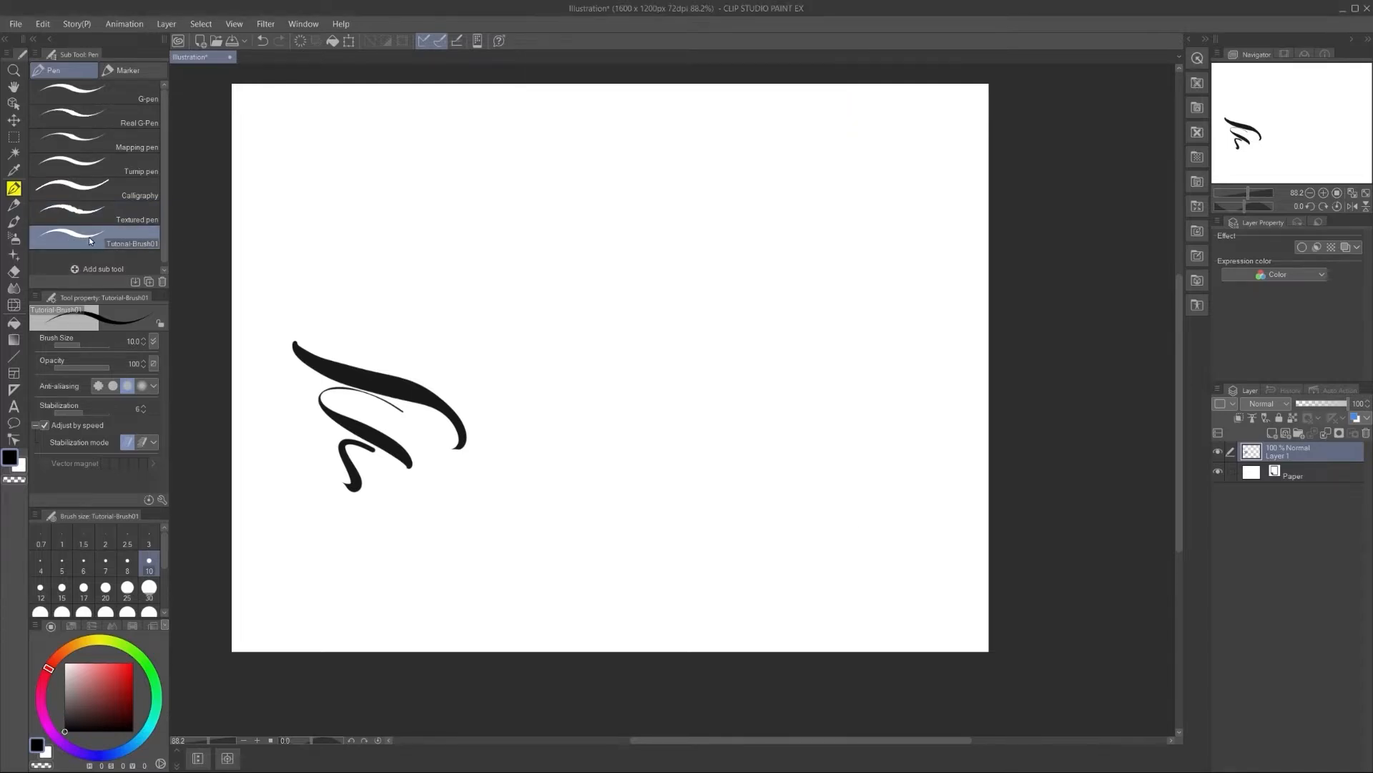
pyautogui.moveTo(89, 239)
pyautogui.mouseDown()
pyautogui.moveTo(114, 218)
pyautogui.moveTo(104, 78)
pyautogui.mouseUp()
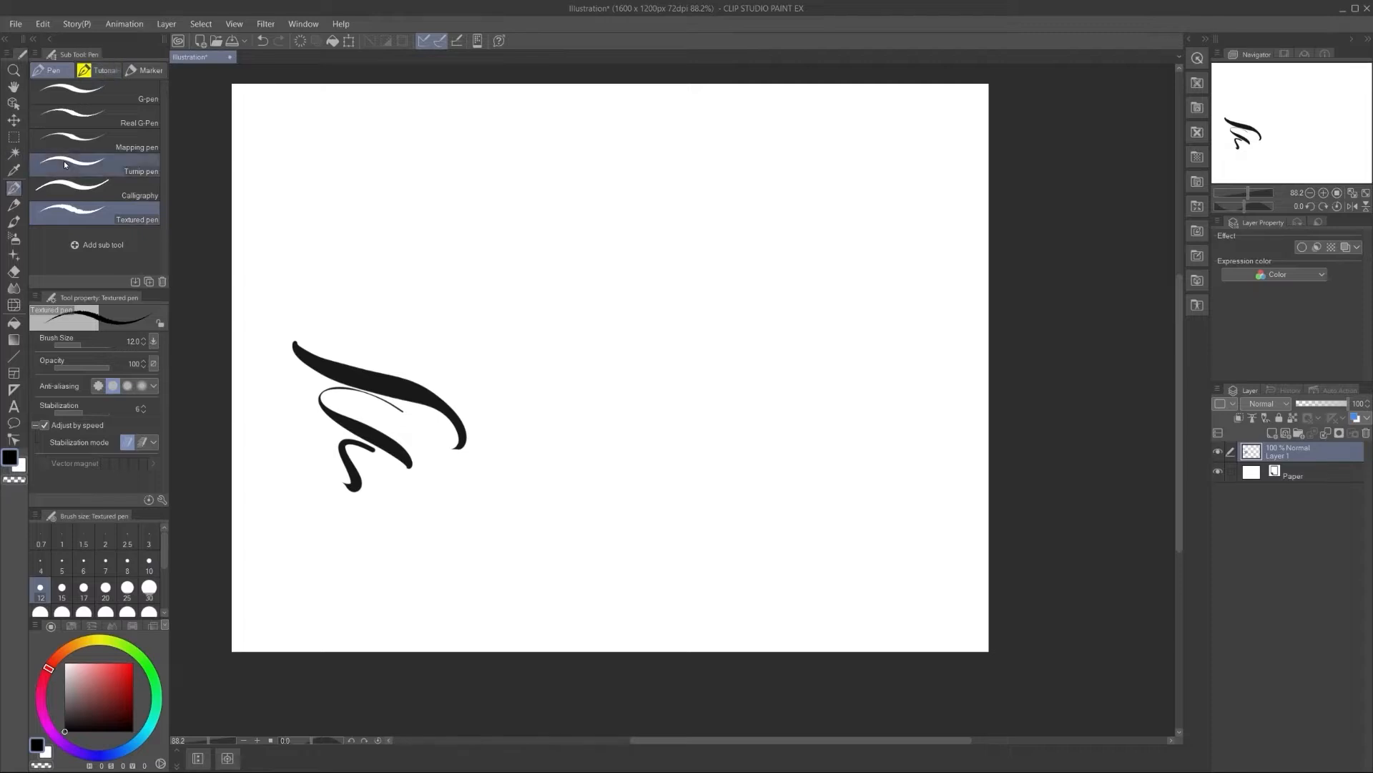
pyautogui.click(78, 73)
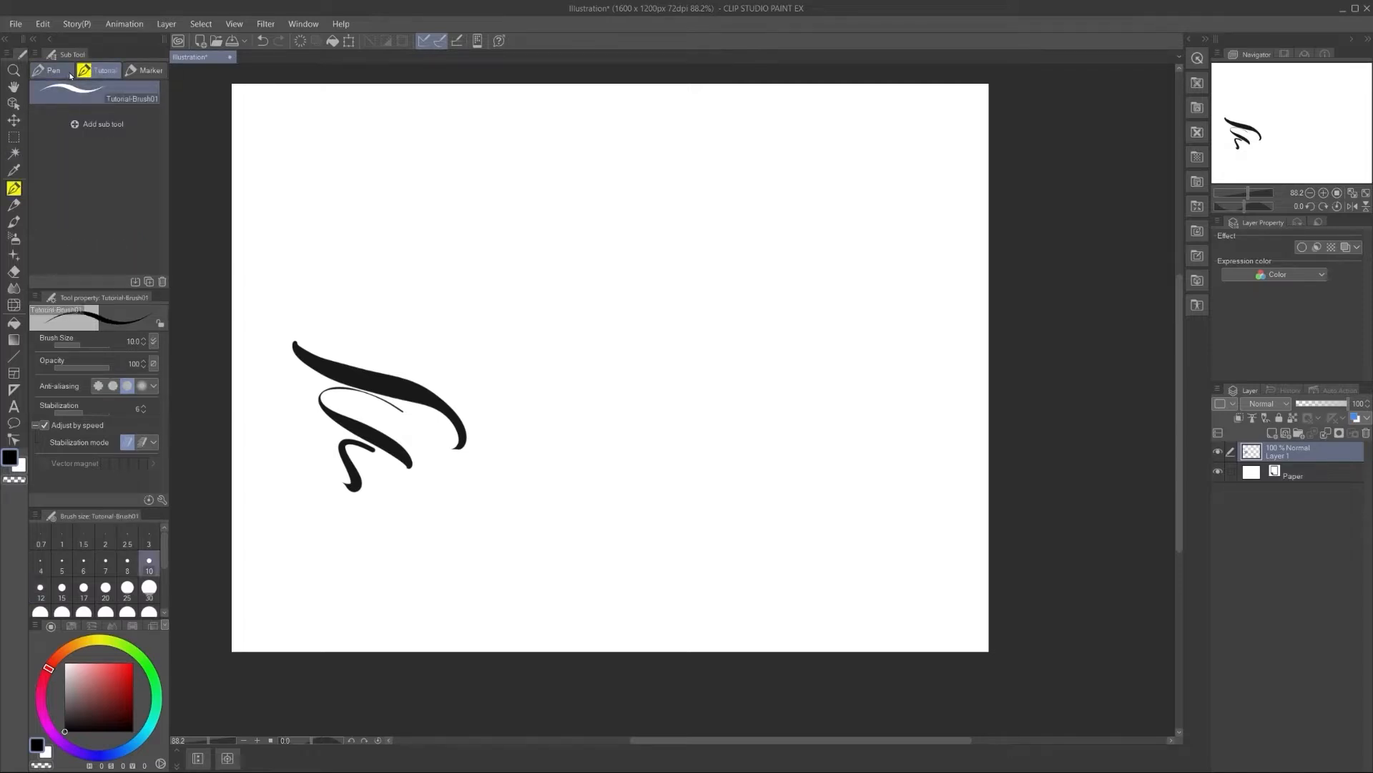
pyautogui.rightClick(113, 74)
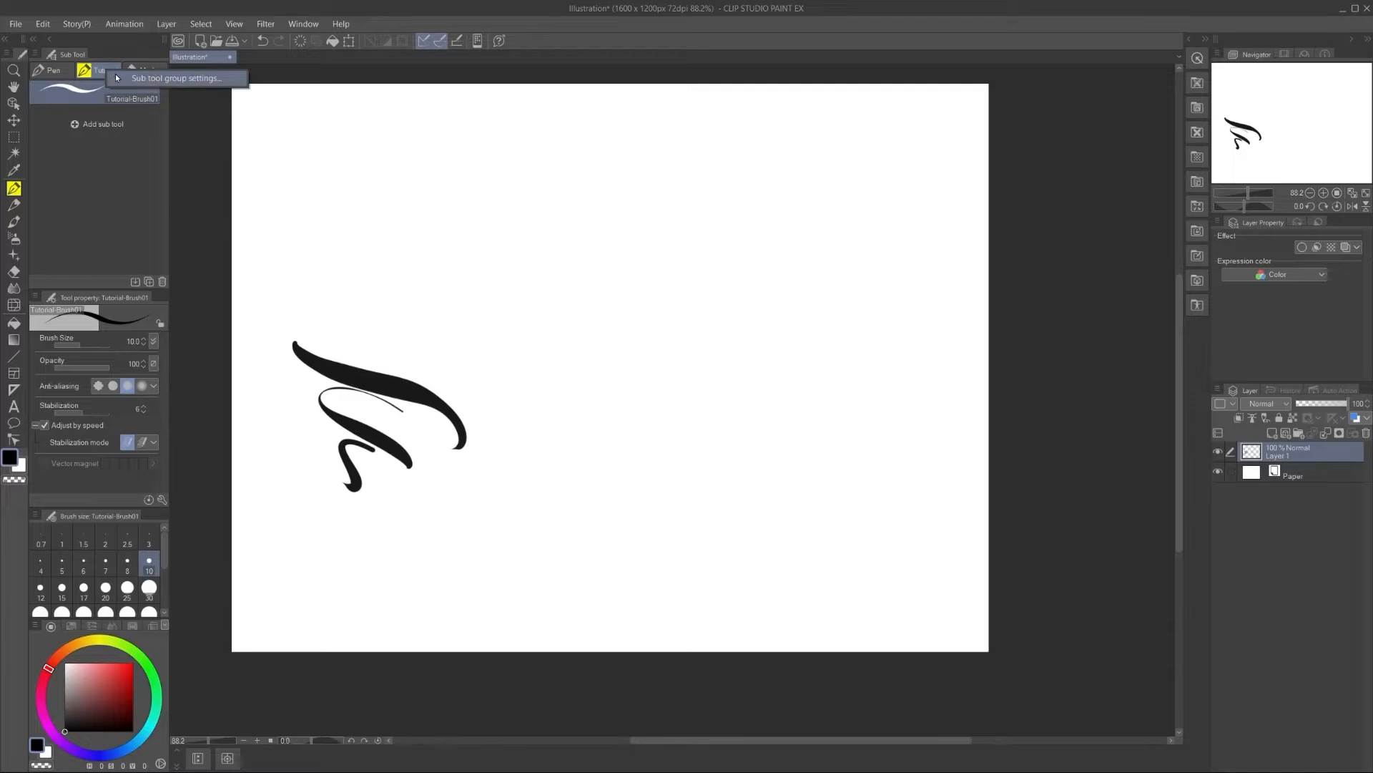
pyautogui.click(129, 78)
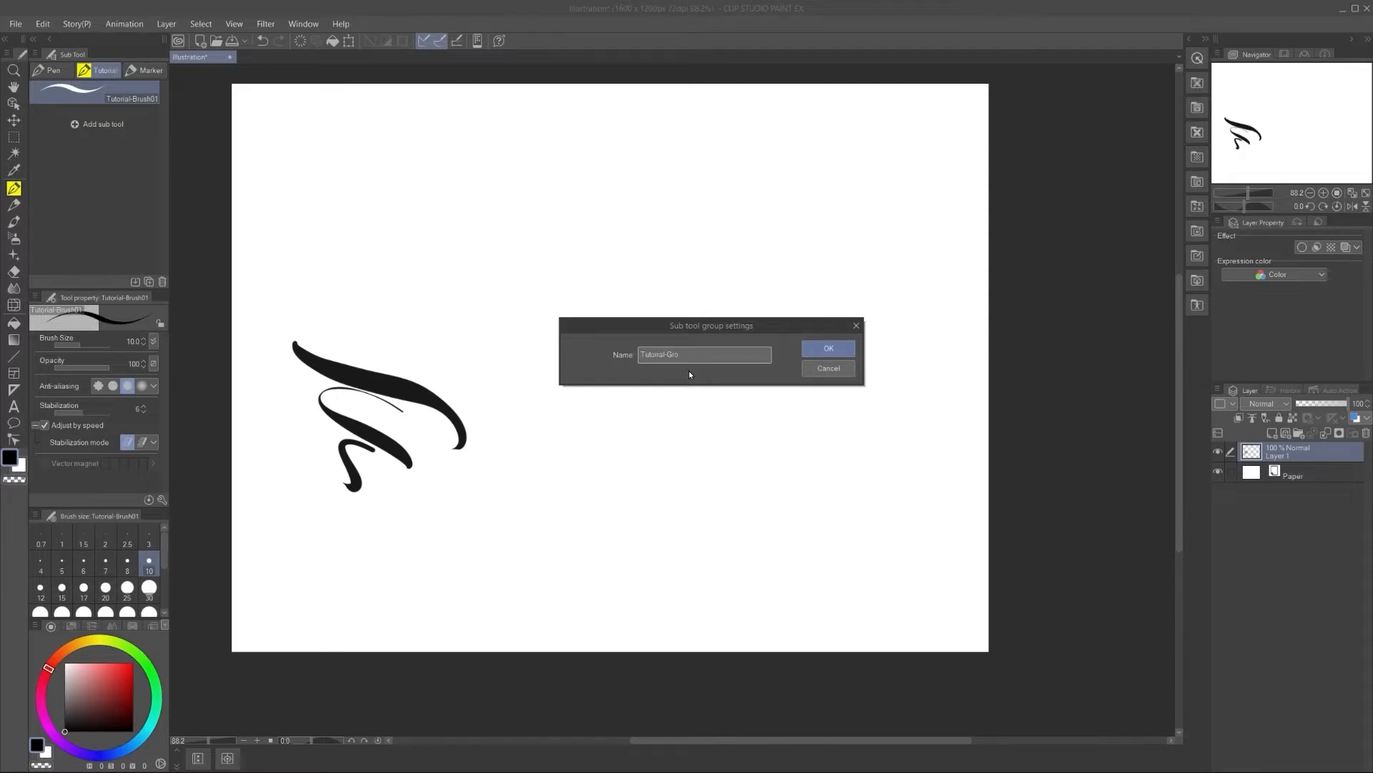
pyautogui.press('Return')
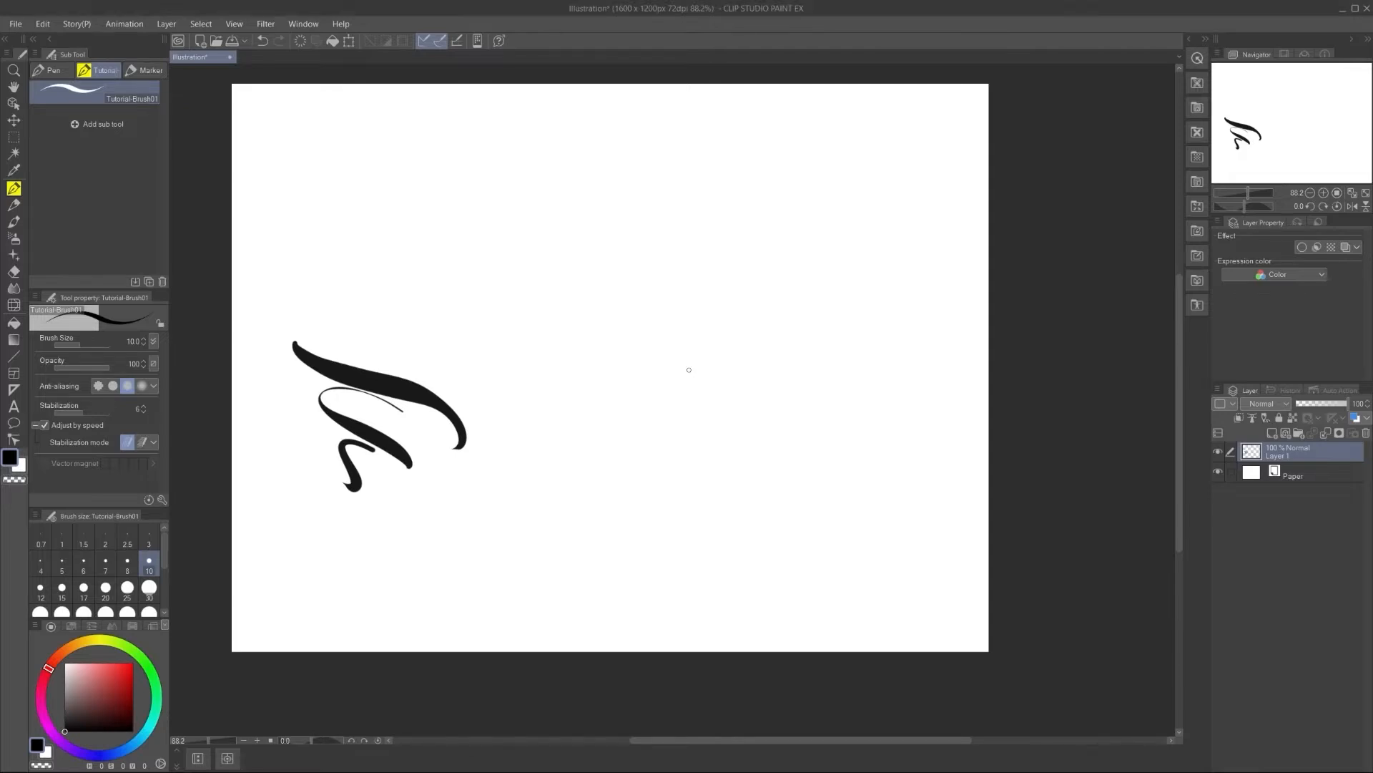
# Step: Widen the sub tool palettes and view the Pen group's brushes before returning to Tutorial-Group_01
pyautogui.moveTo(168, 162); pyautogui.dragTo(309, 166)
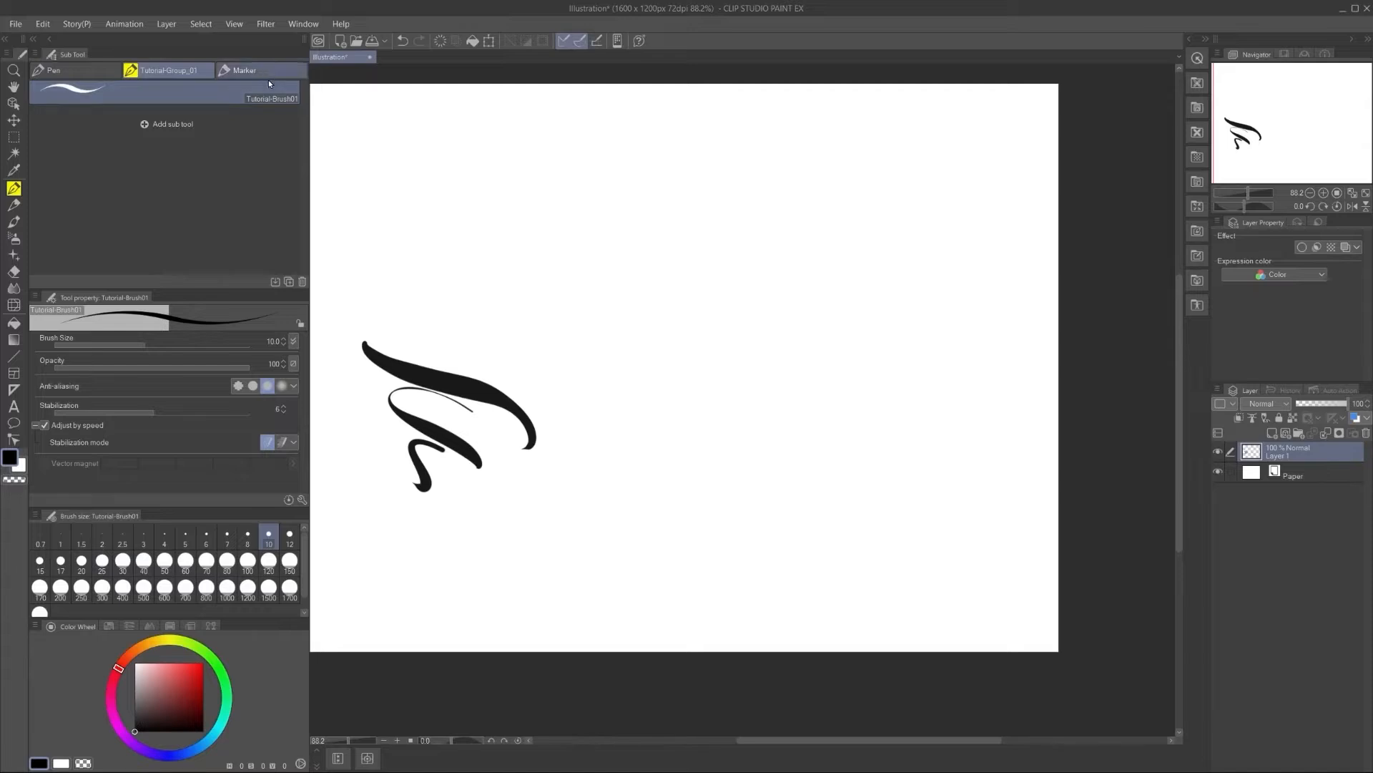
pyautogui.click(76, 70)
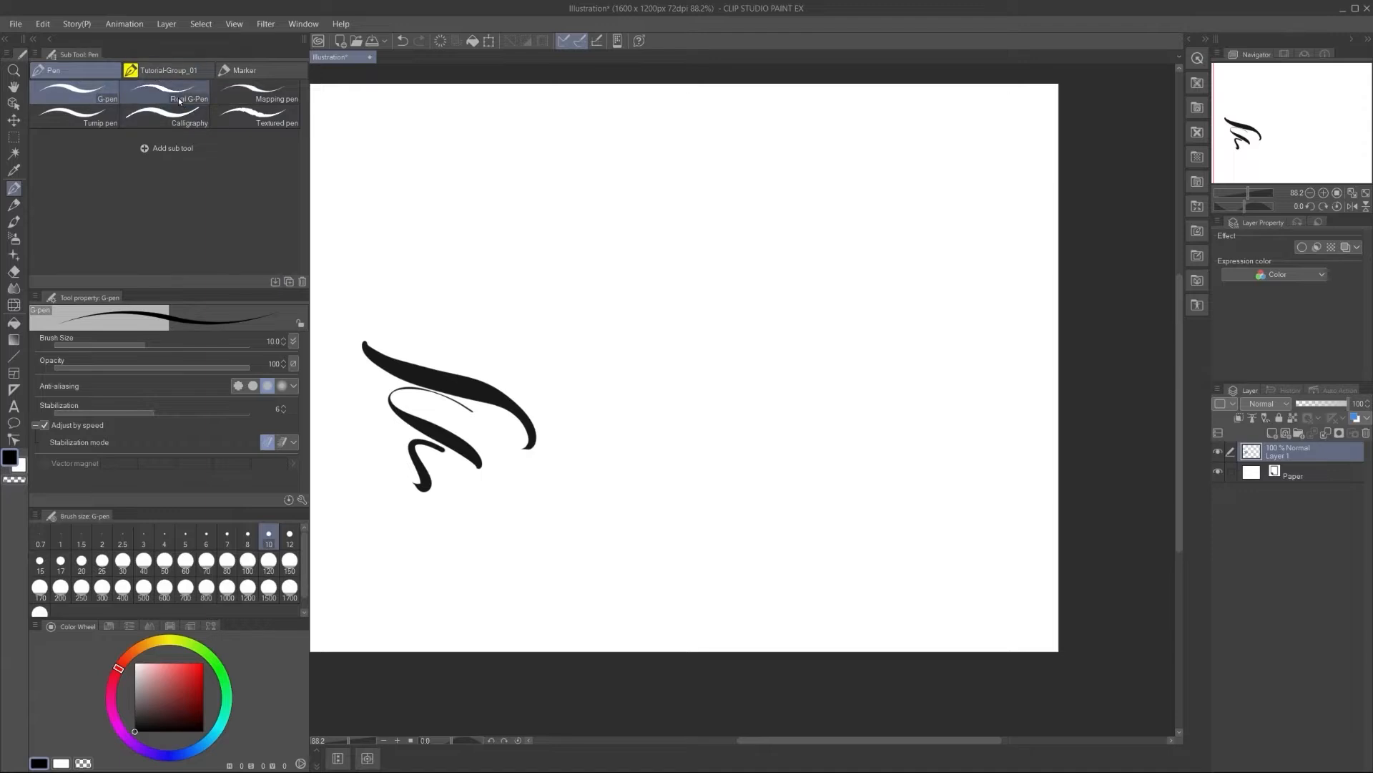
pyautogui.click(159, 69)
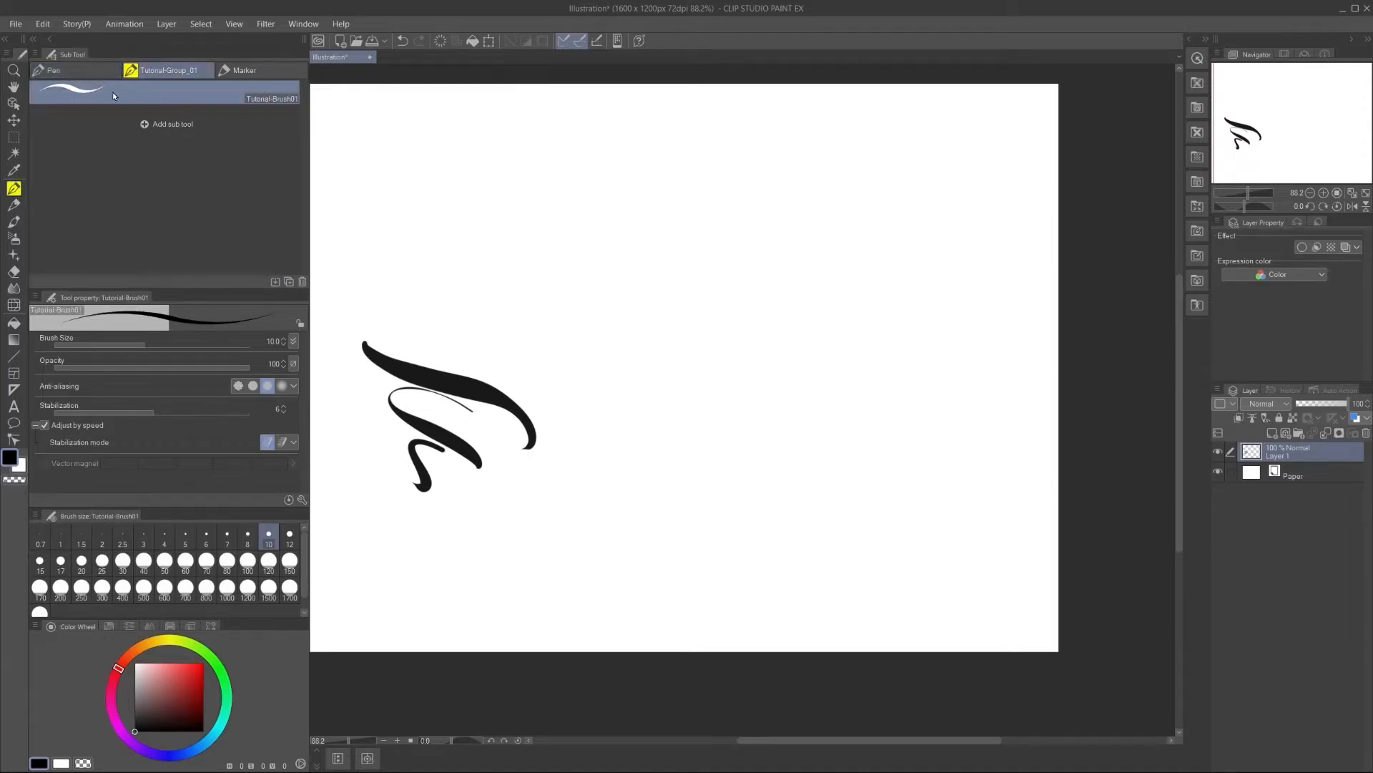
# Step: Make Tutorial-Brush01 a separate tool below Pen, compare the two tools, and return it to the Pen tool as its own group
pyautogui.moveTo(80, 97)
pyautogui.mouseDown()
pyautogui.moveTo(20, 205)
pyautogui.moveTo(106, 100)
pyautogui.moveTo(26, 191)
pyautogui.moveTo(46, 175)
pyautogui.moveTo(77, 203)
pyautogui.mouseUp()
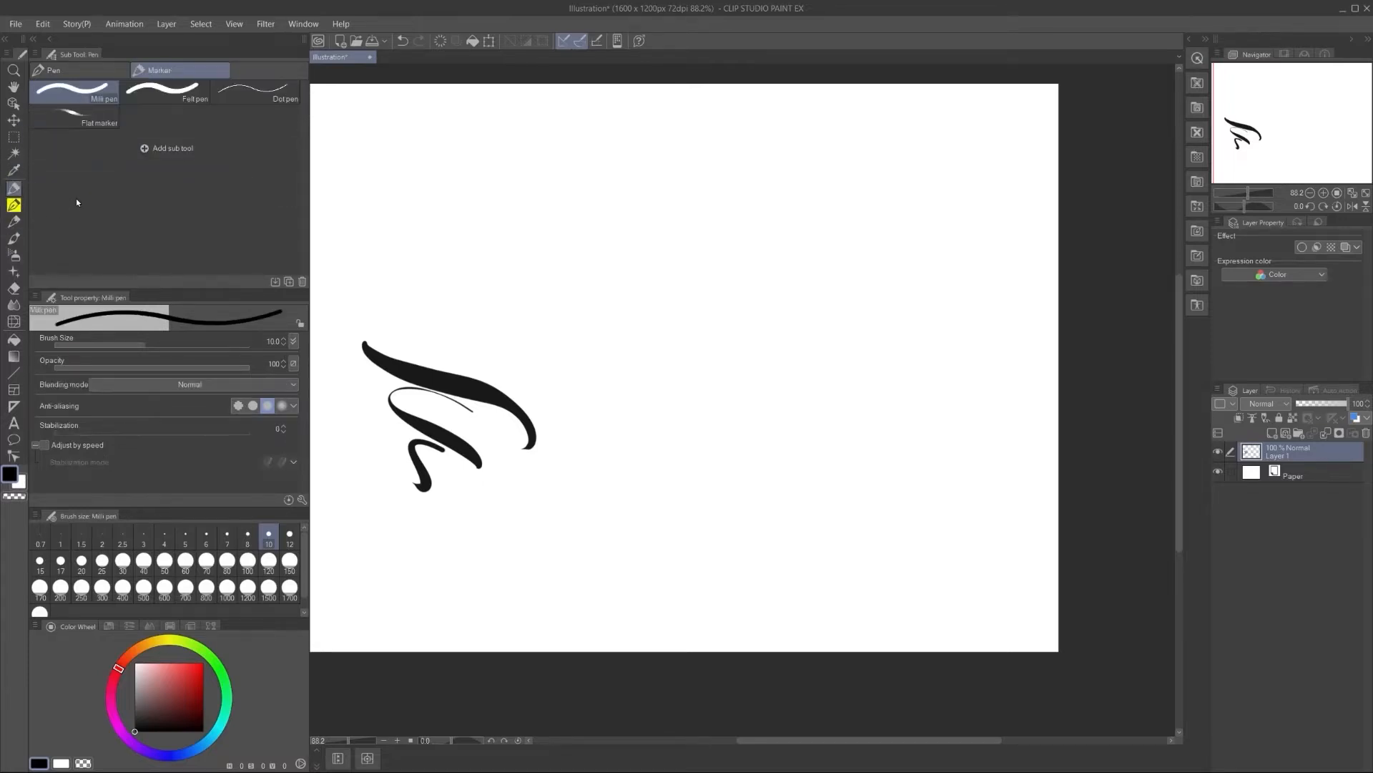
pyautogui.click(14, 205)
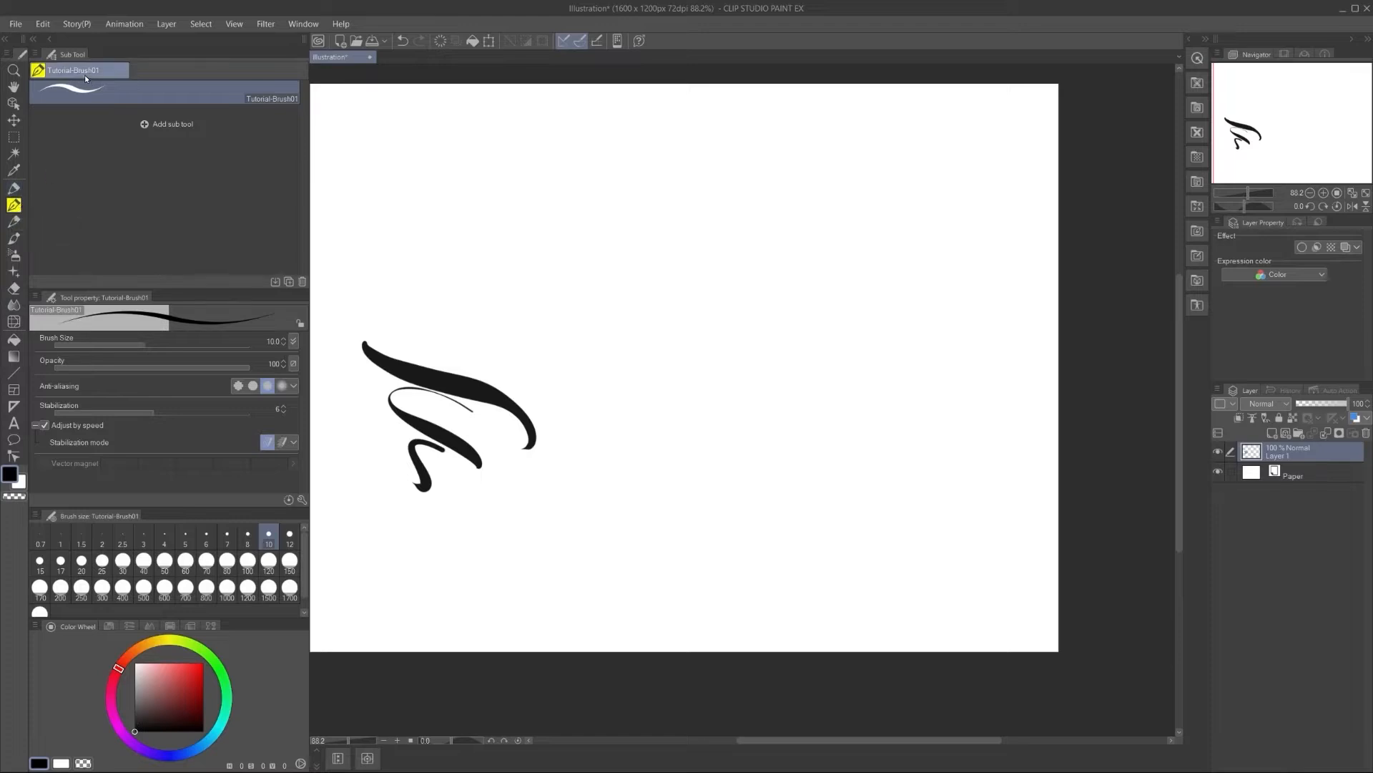
pyautogui.click(13, 188)
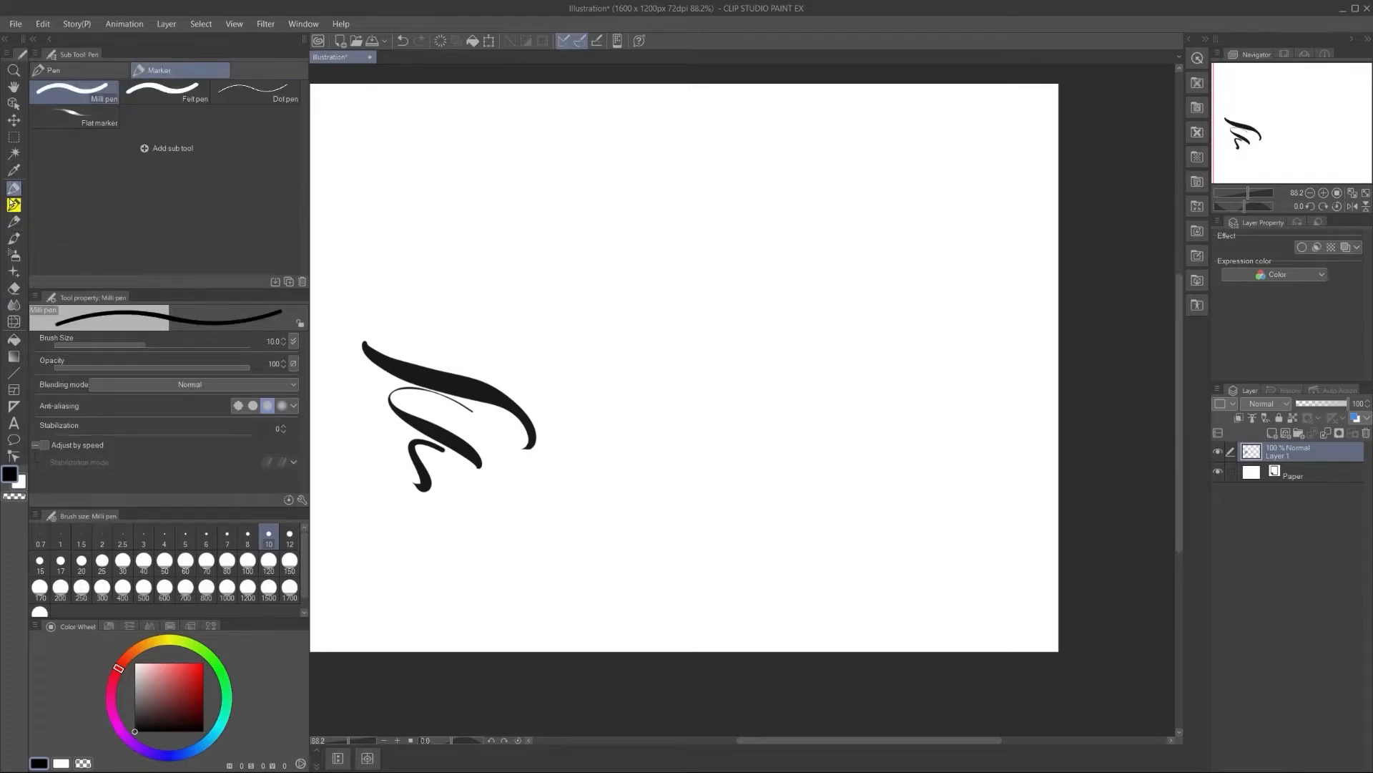
pyautogui.click(13, 204)
pyautogui.moveTo(71, 90); pyautogui.dragTo(15, 191)
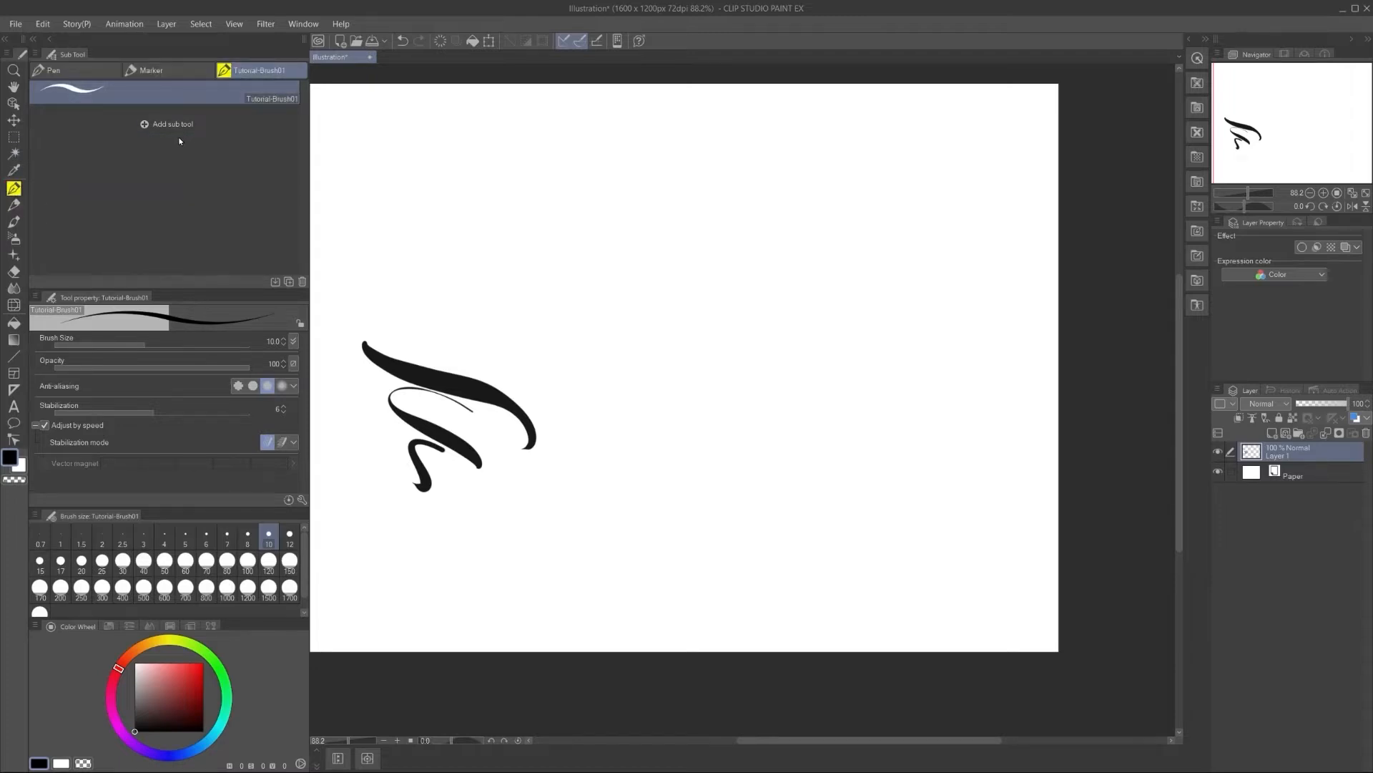
# Step: Duplicate Tutorial-Brush01 as Tutorial-Brush 2 with a magenta icon background
pyautogui.click(289, 281)
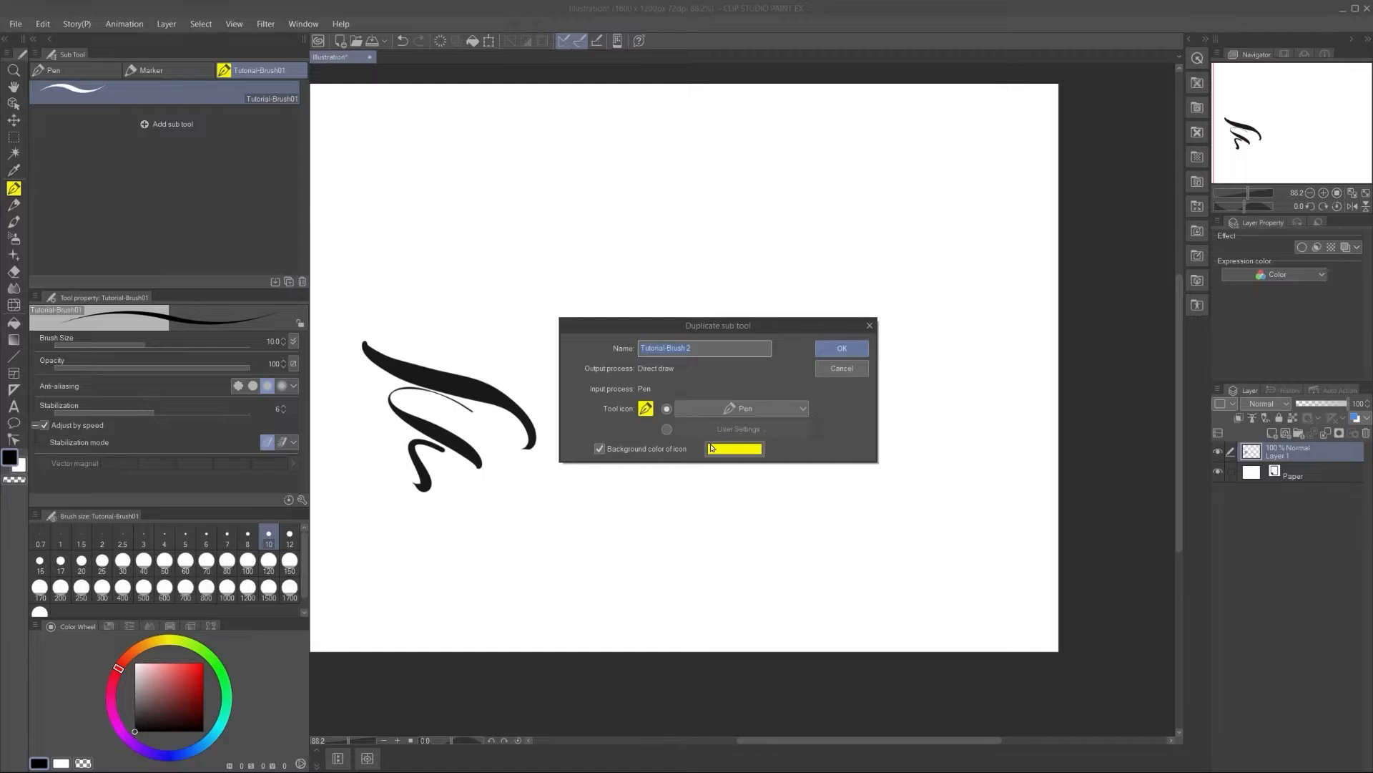
pyautogui.click(734, 449)
pyautogui.click(971, 505)
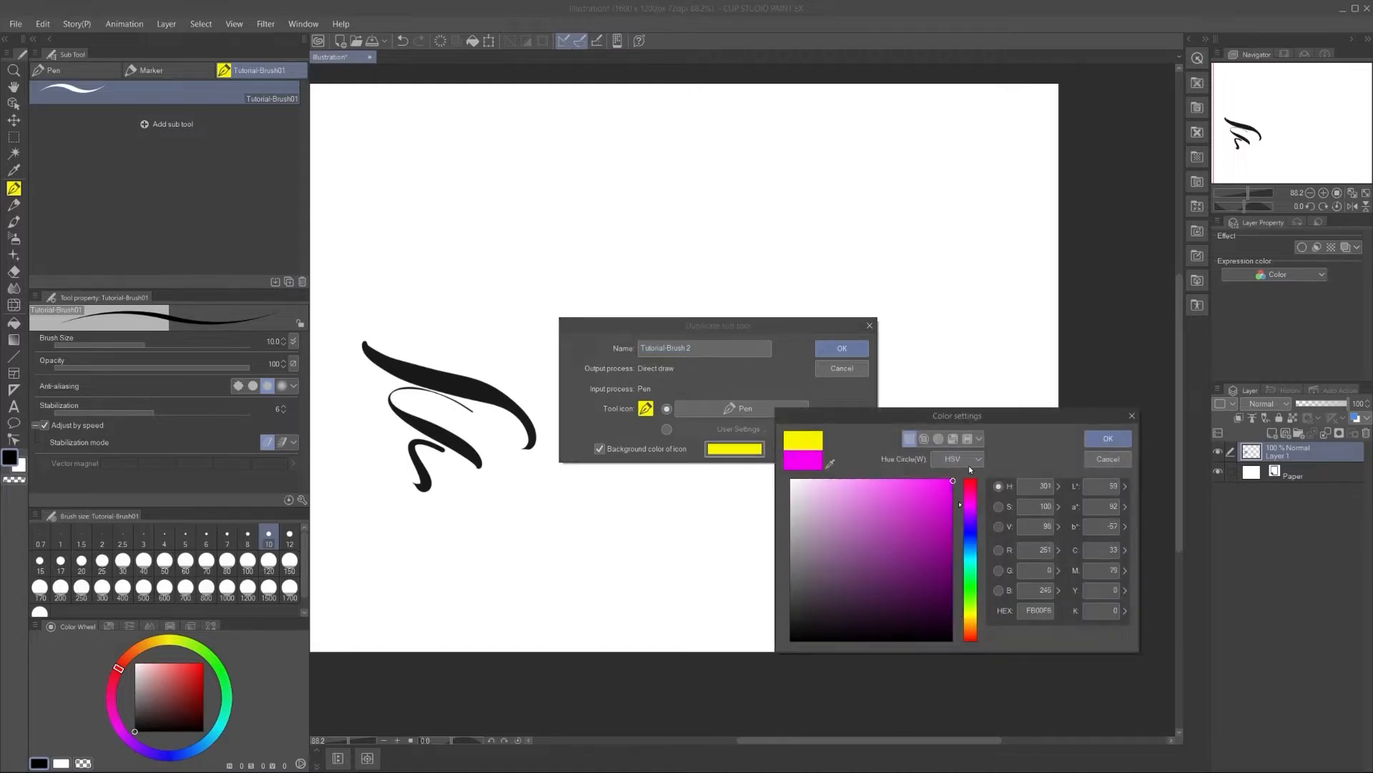
pyautogui.click(1108, 439)
pyautogui.click(842, 348)
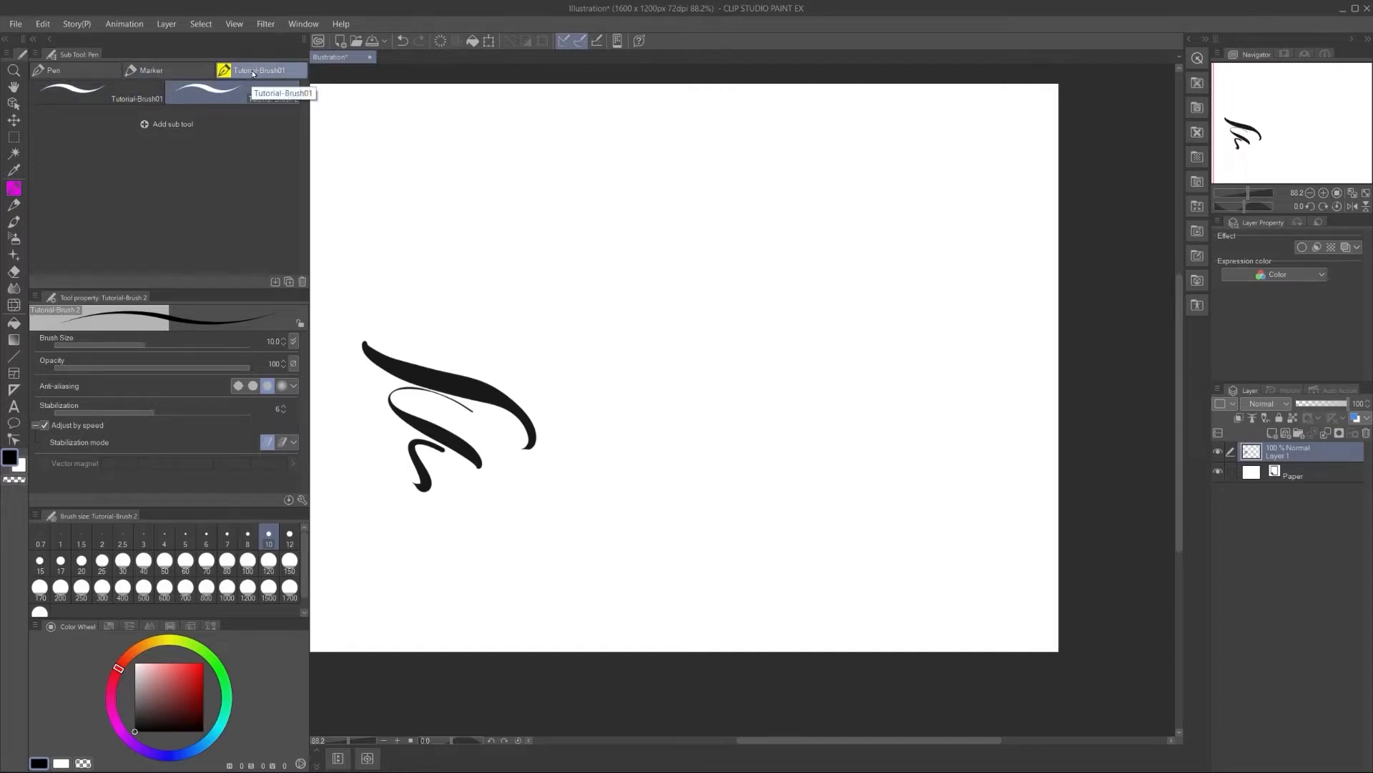
# Step: Move the whole Tutorial-Brush01 group out as a separate tool below Pen, and switch between both tools to compare them
pyautogui.moveTo(250, 72)
pyautogui.mouseDown()
pyautogui.moveTo(179, 84)
pyautogui.moveTo(21, 206)
pyautogui.mouseUp()
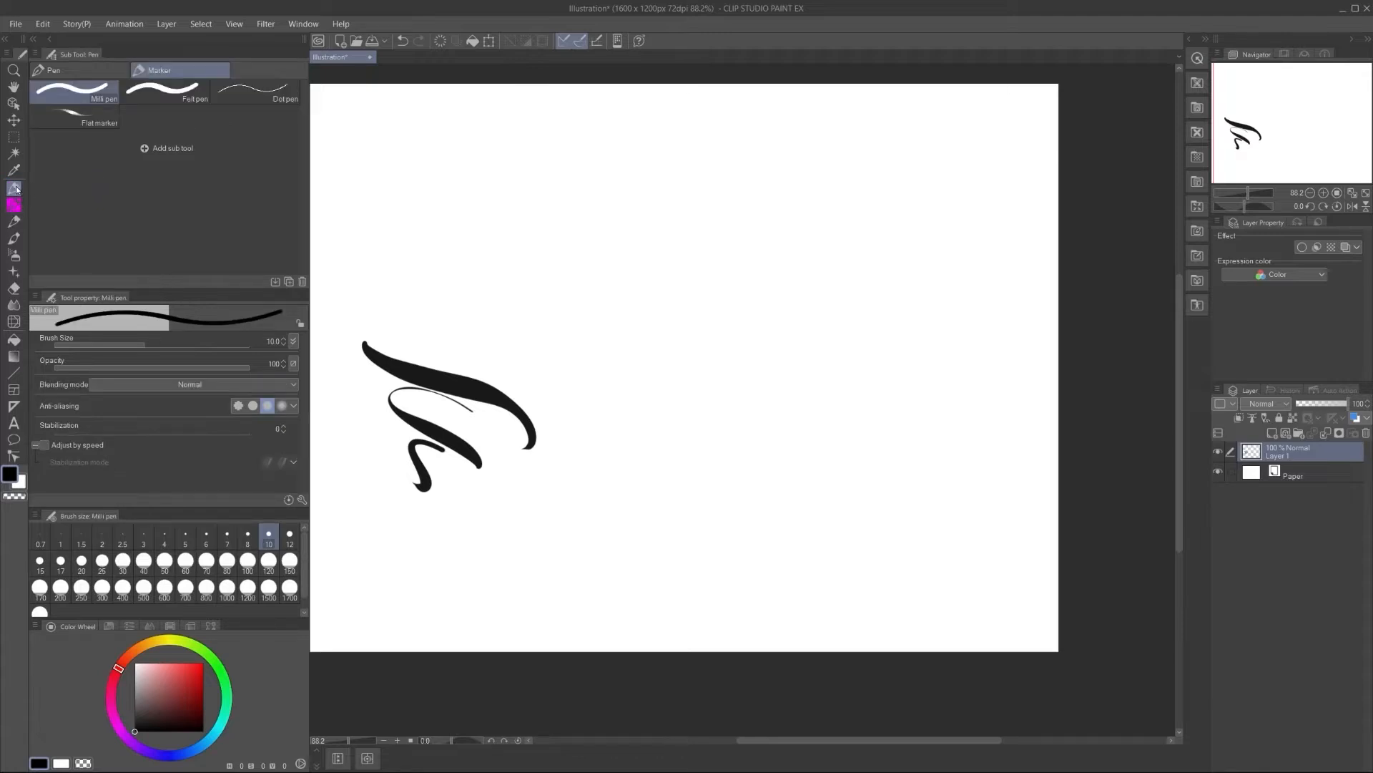
pyautogui.click(15, 207)
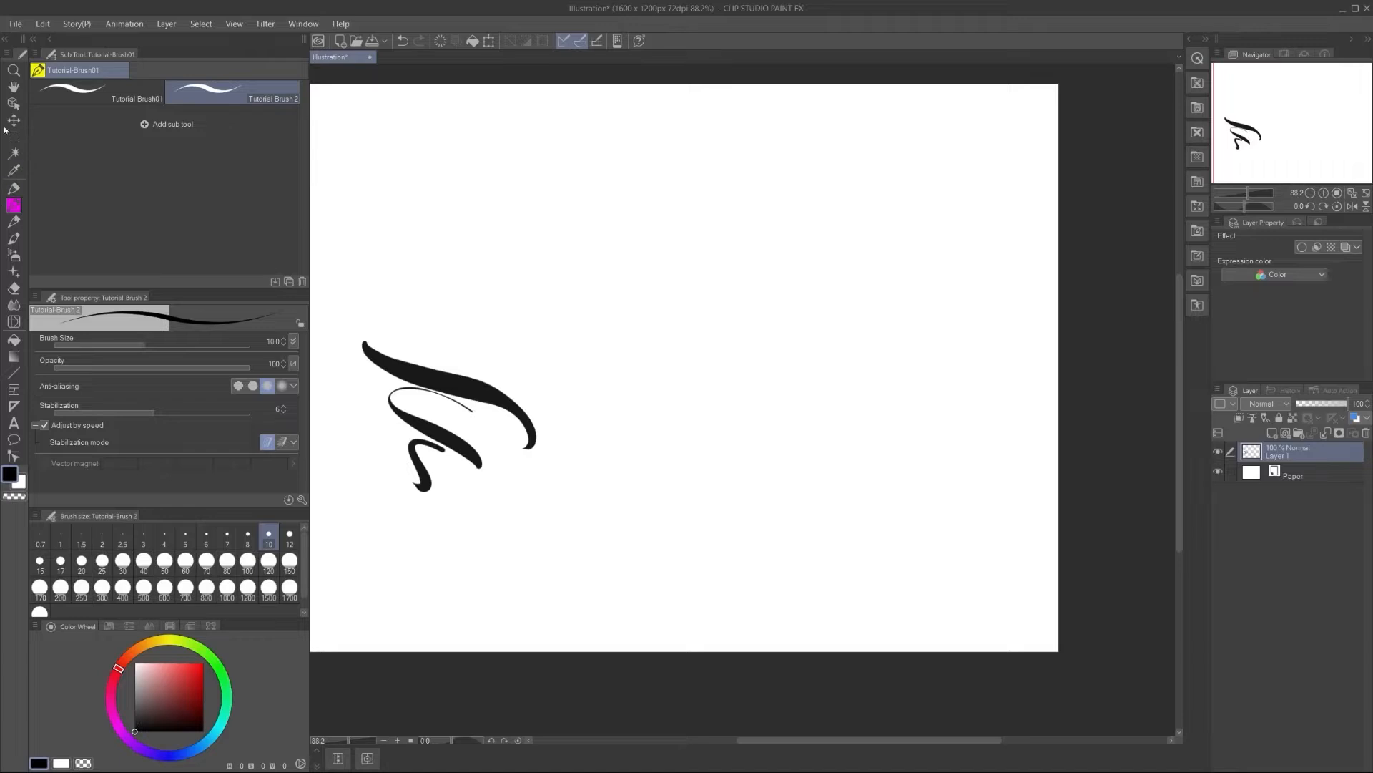
pyautogui.click(13, 188)
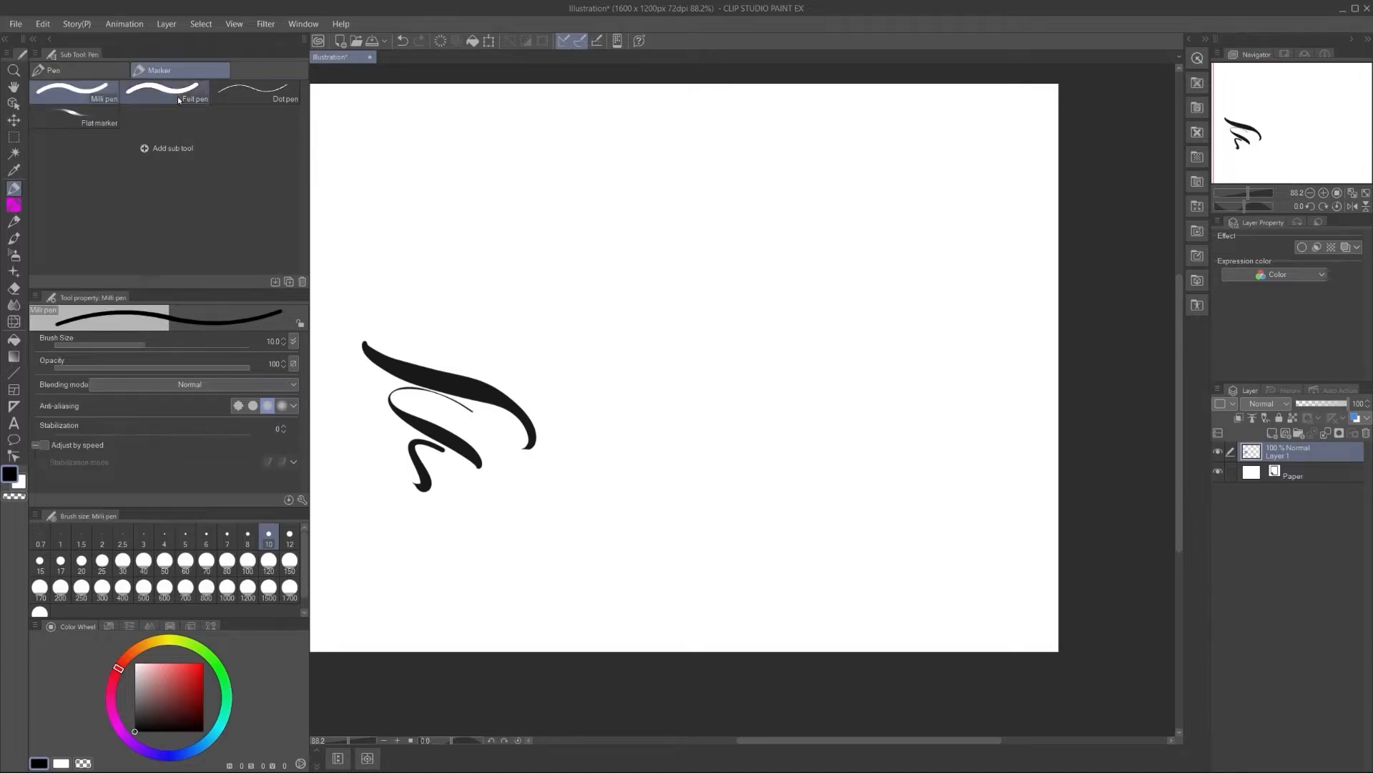
pyautogui.click(10, 207)
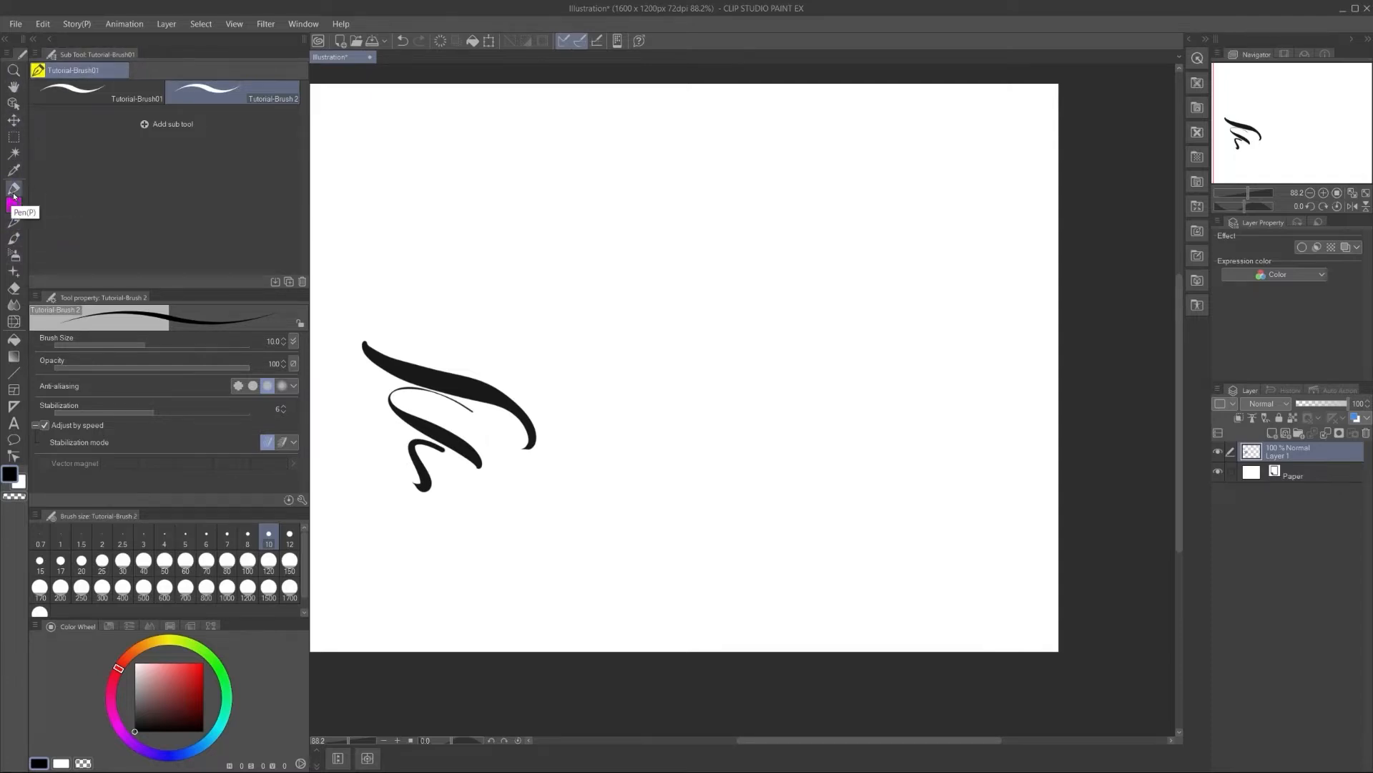
# Step: Examine the Tutorial-Brush01 tool with its group and sub tools in the Tools category of the Shortcut Settings
pyautogui.click(26, 25)
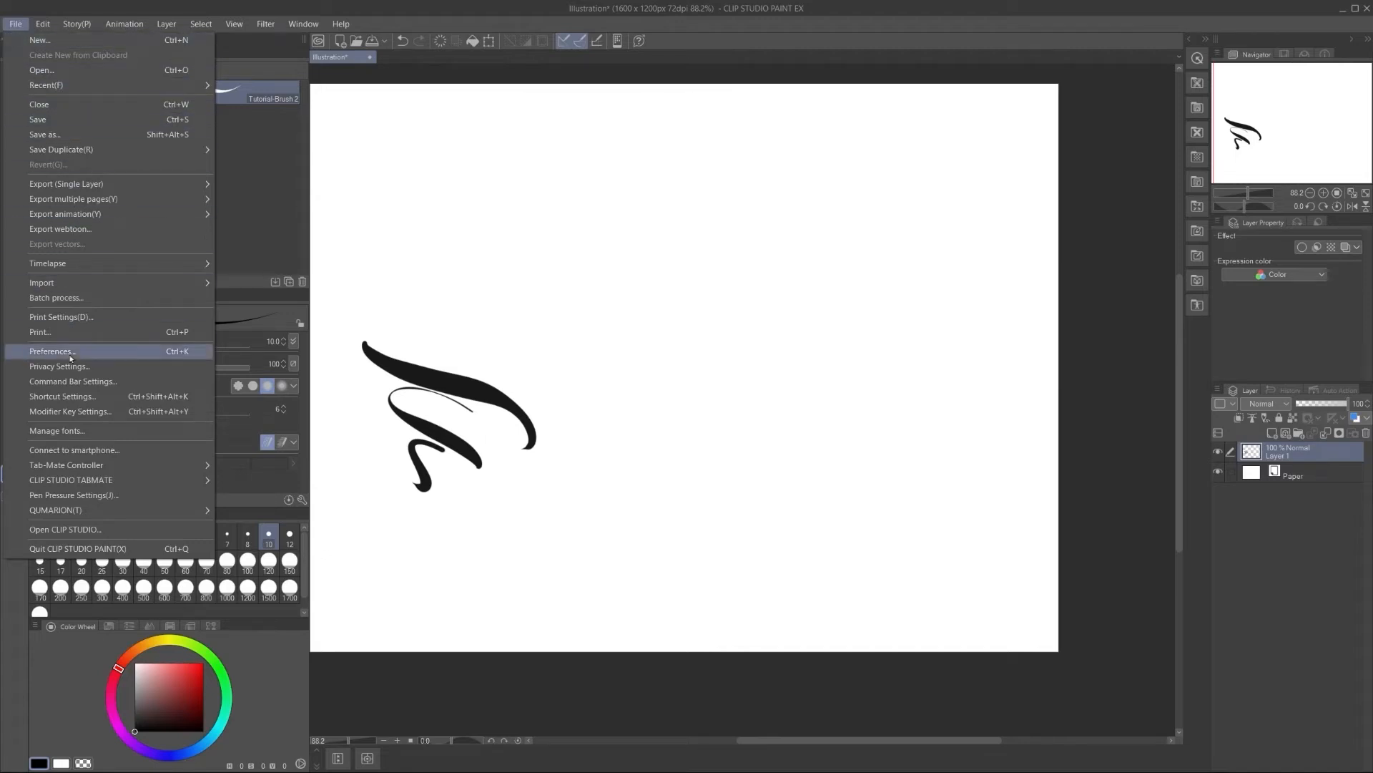
pyautogui.click(69, 396)
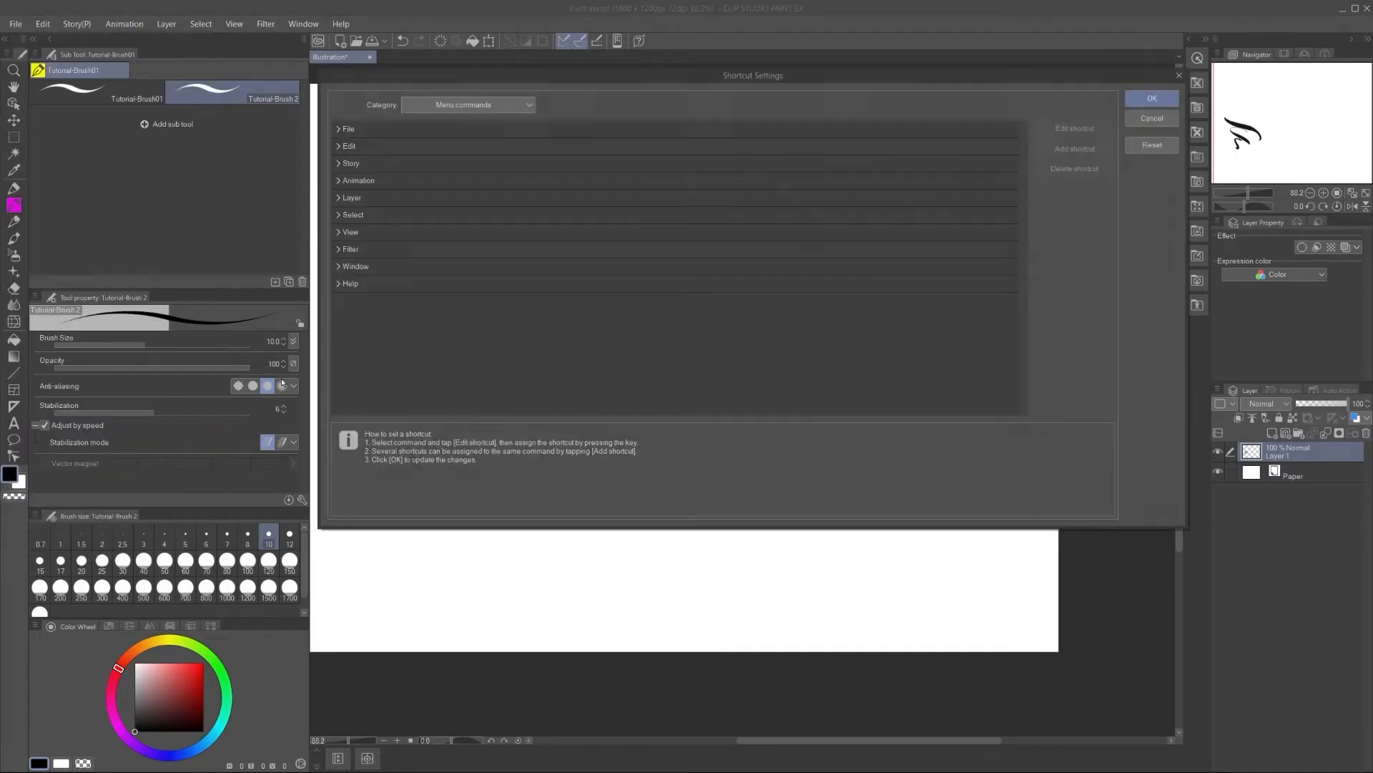
pyautogui.click(438, 107)
pyautogui.click(423, 157)
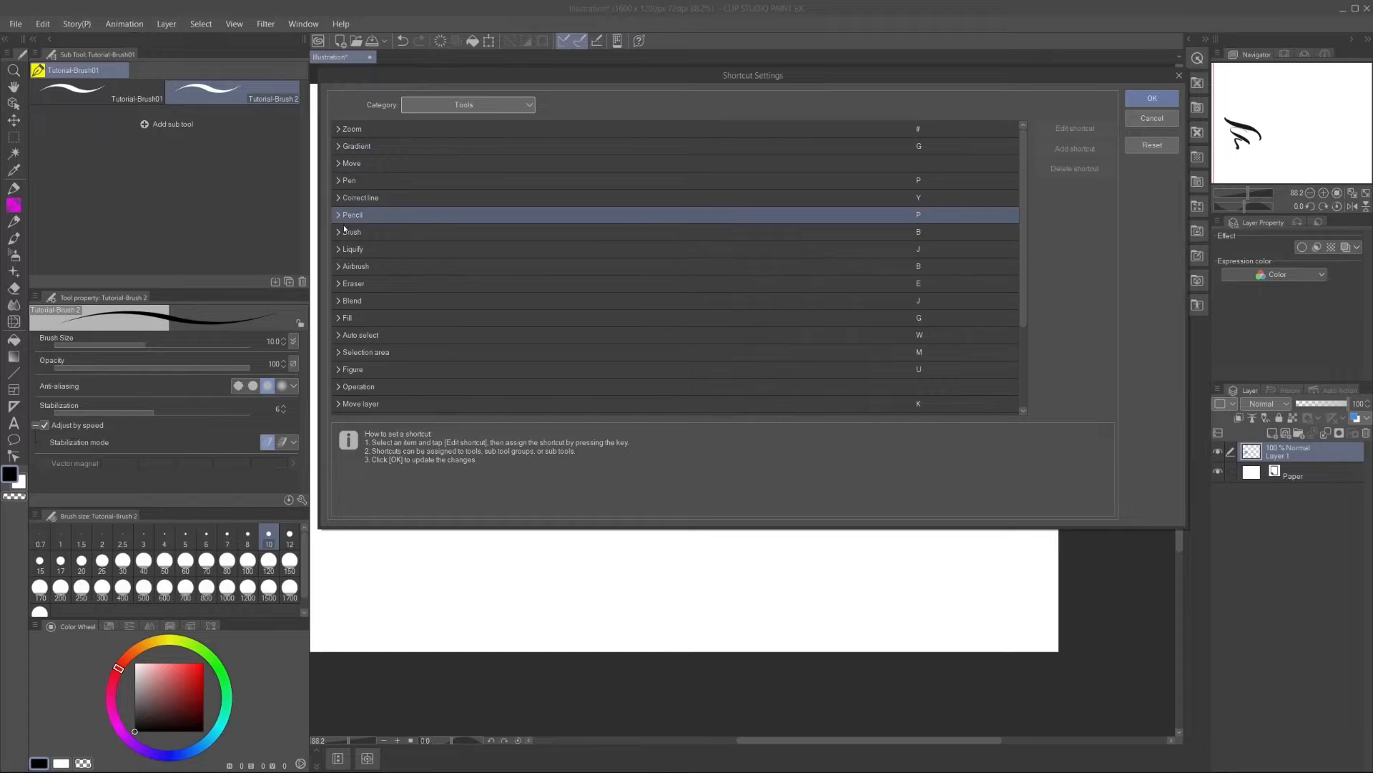
pyautogui.moveTo(1020, 261); pyautogui.dragTo(998, 351)
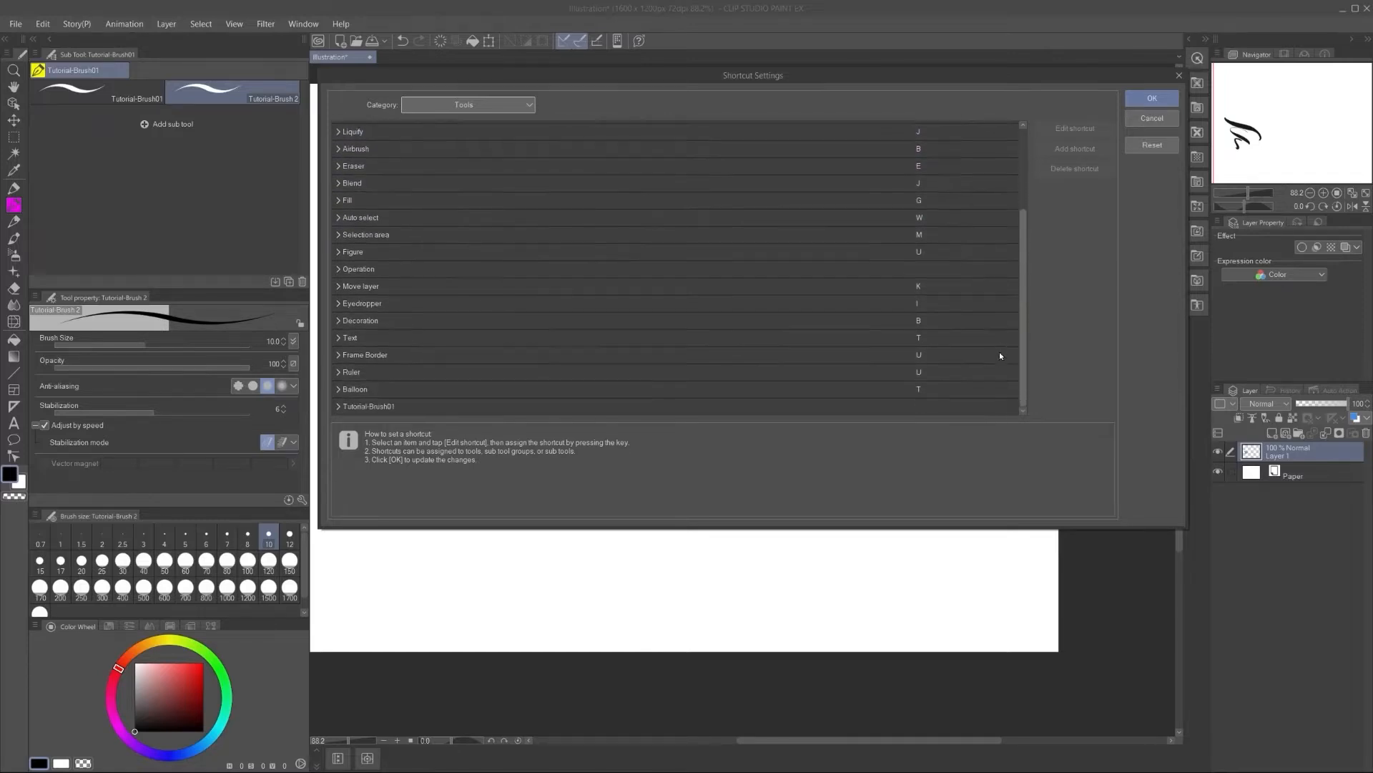
pyautogui.click(351, 407)
pyautogui.click(339, 406)
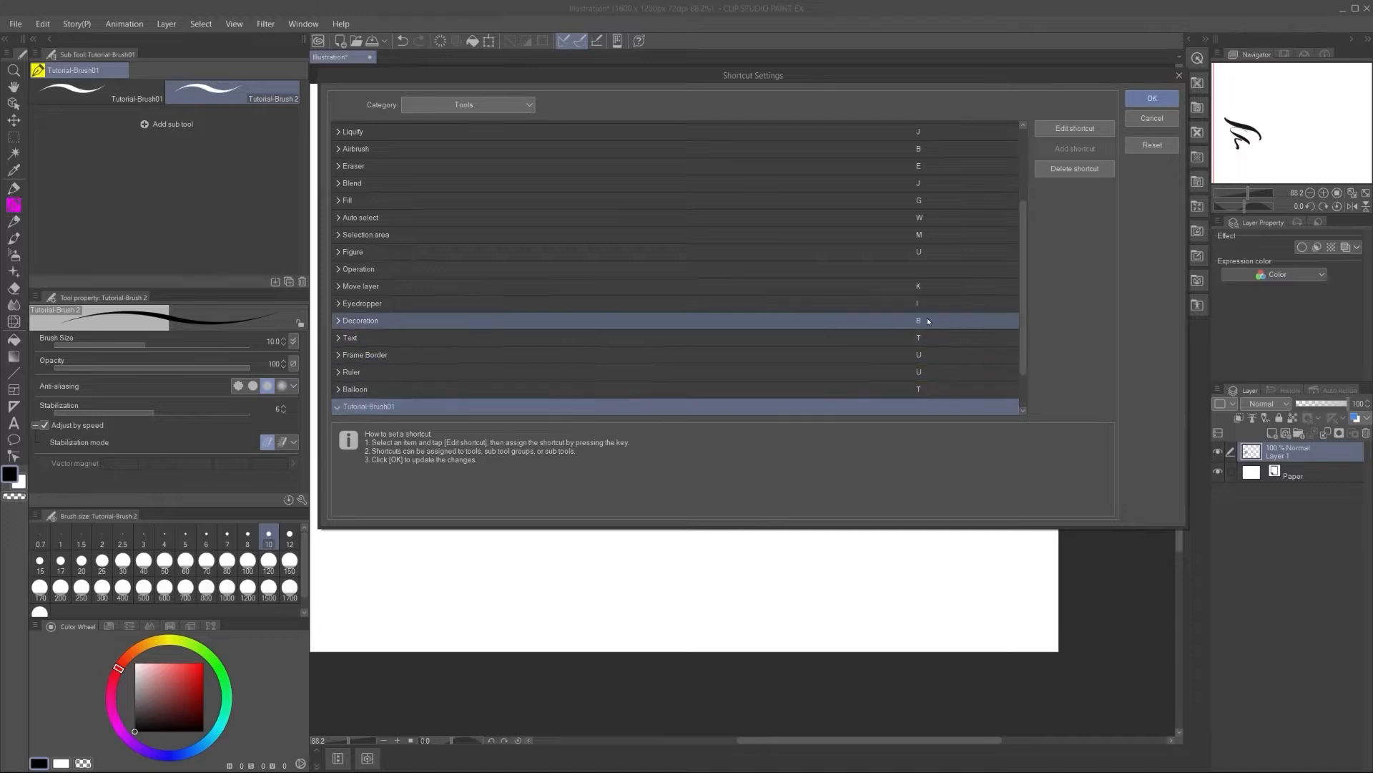
pyautogui.scroll(-1, 1018, 326)
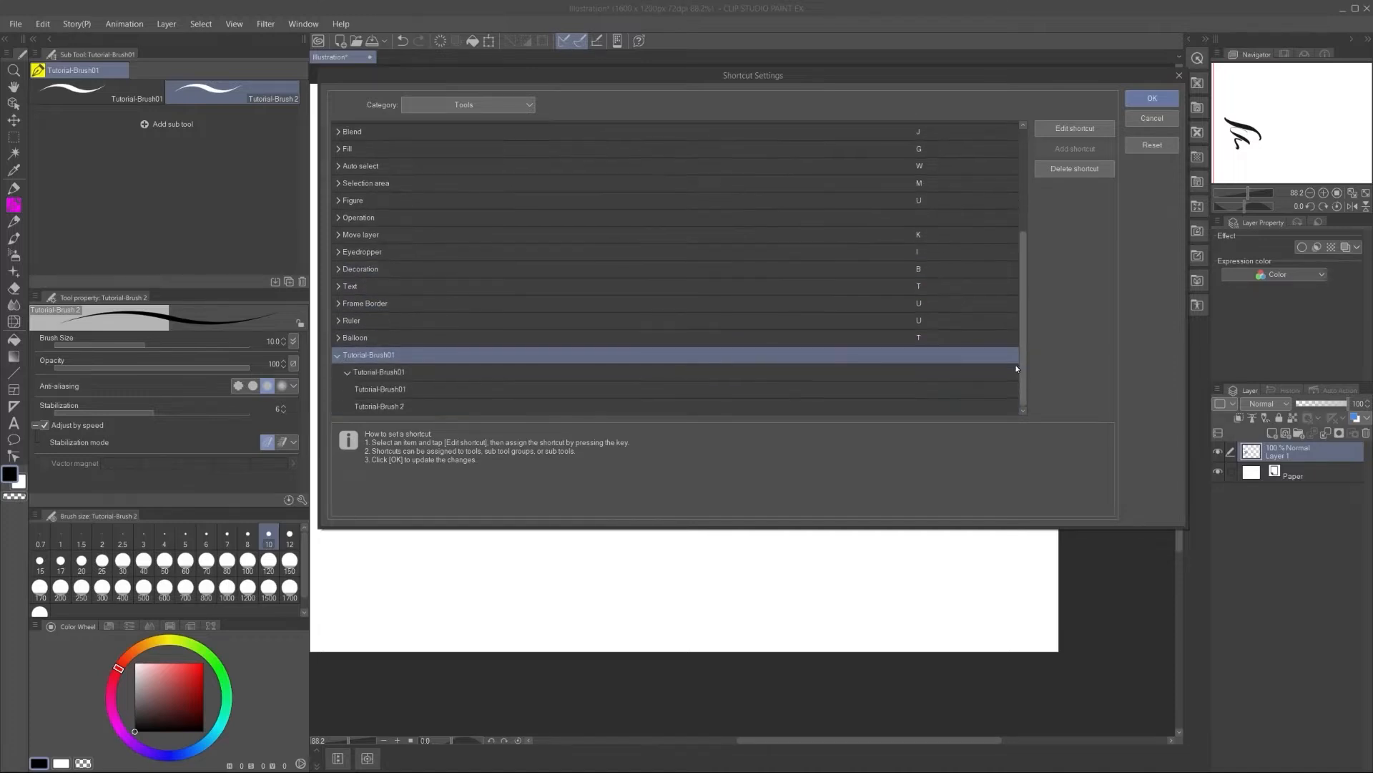
pyautogui.click(380, 372)
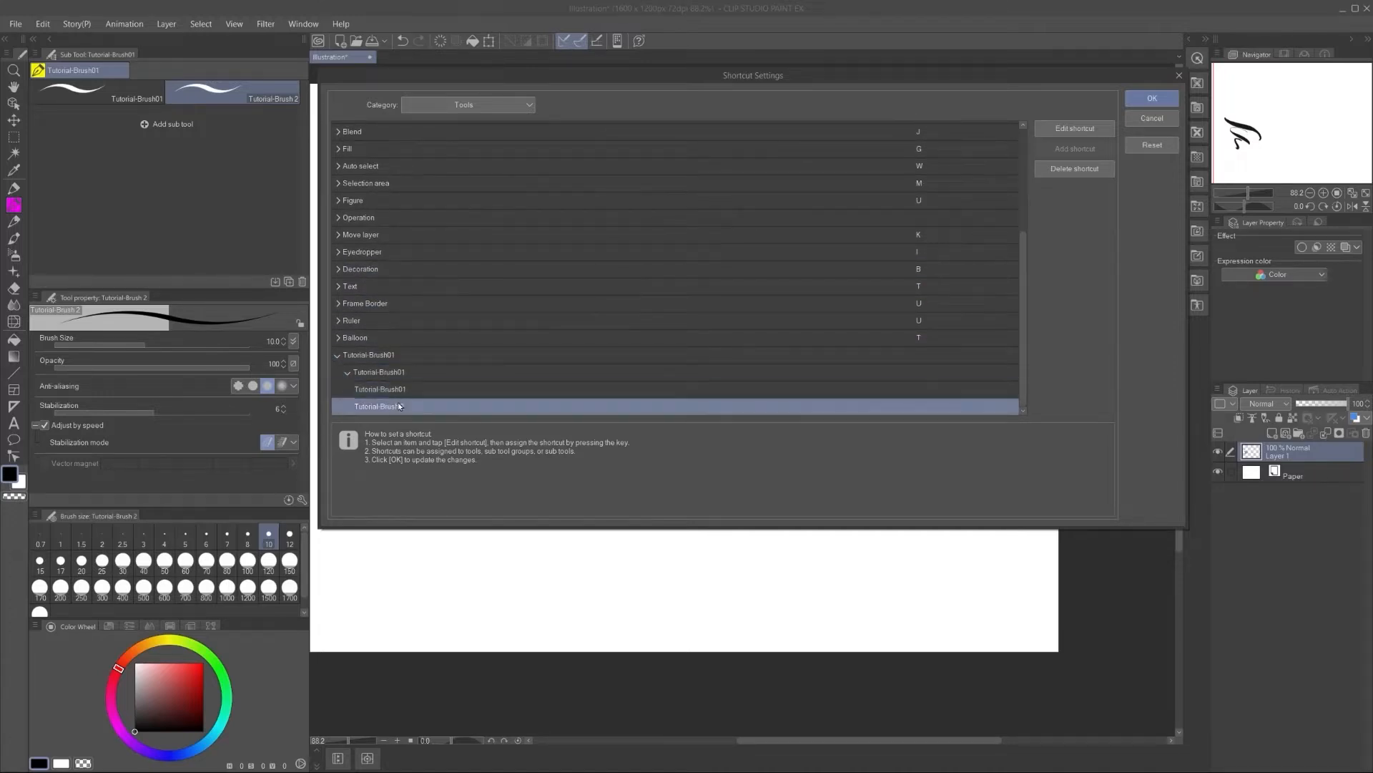
pyautogui.click(393, 355)
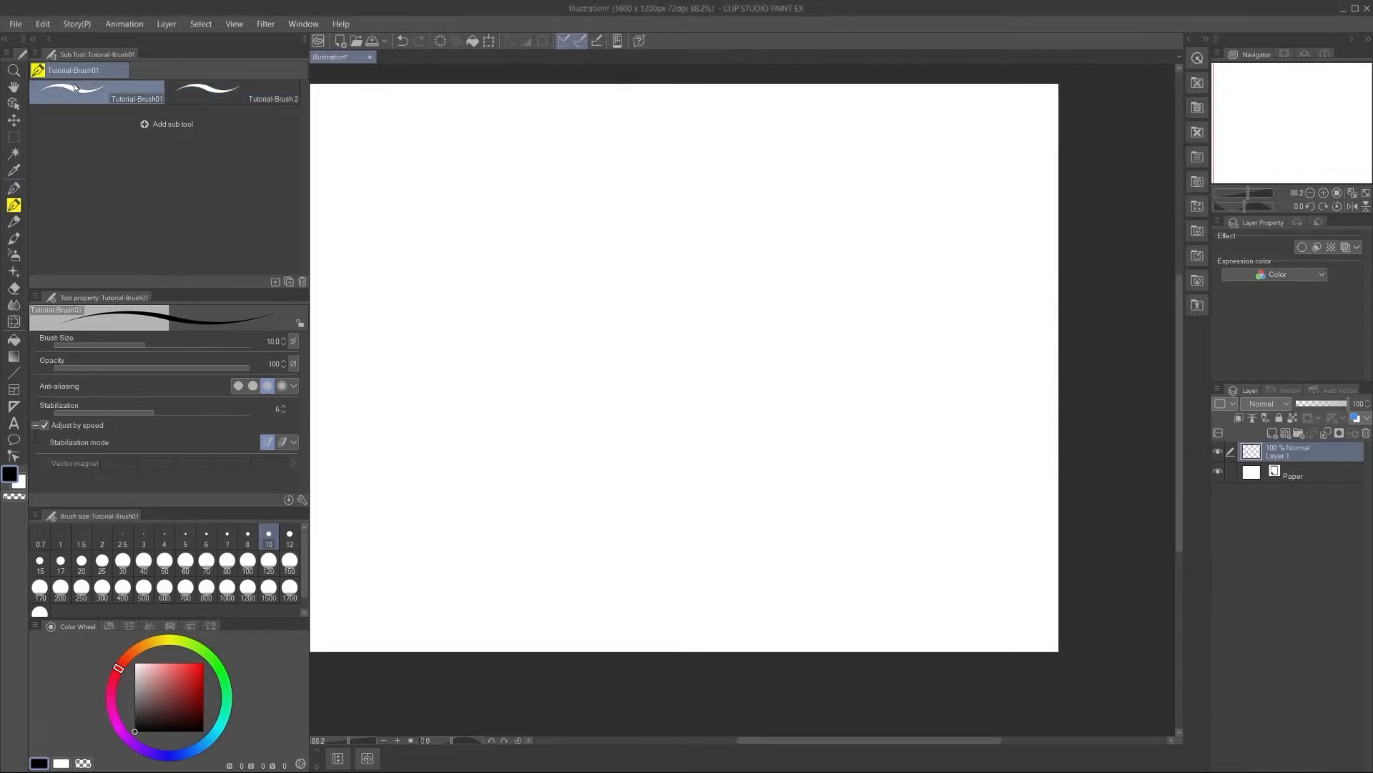
# Step: Compare the two sub tools of the Tutorial-Brush01 tool with the sub tools of the Pen and Brush tools
pyautogui.click(238, 90)
pyautogui.click(143, 94)
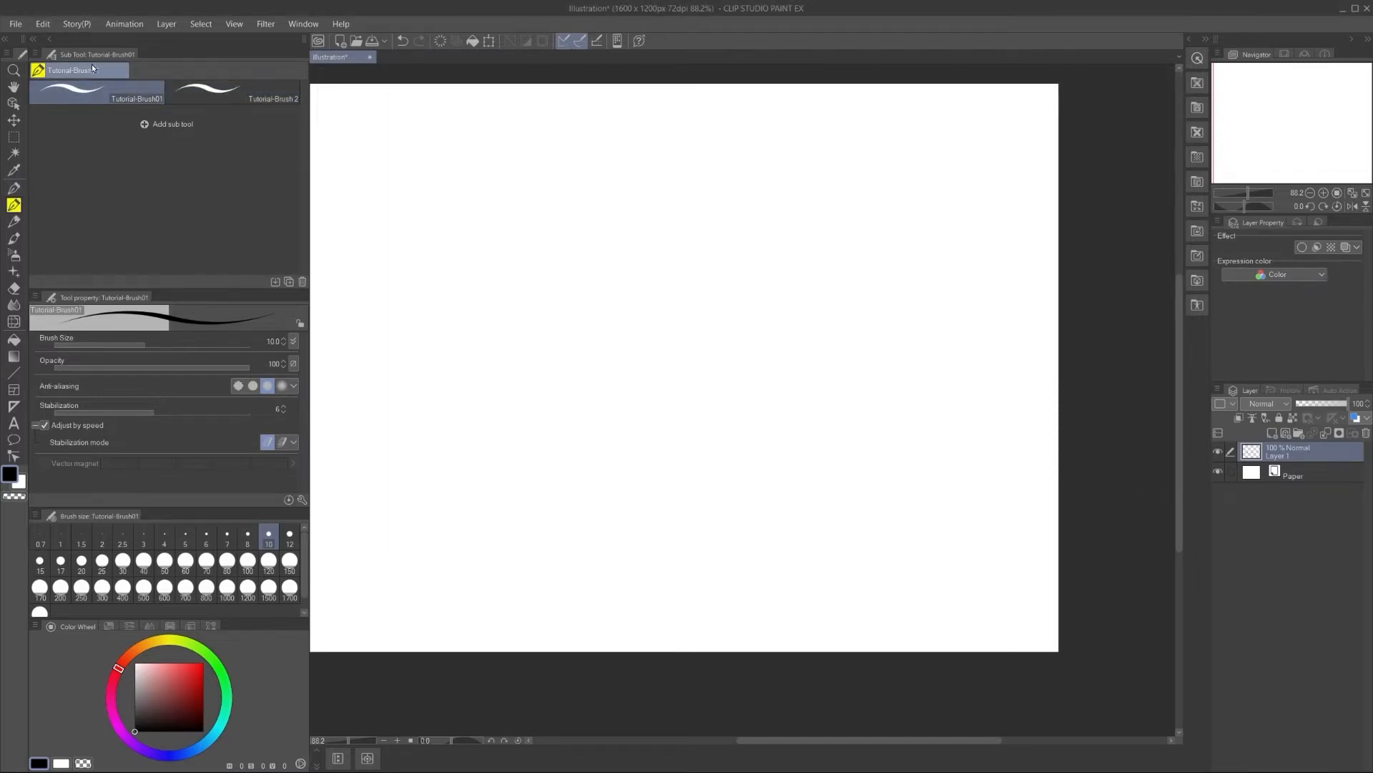
pyautogui.click(207, 93)
pyautogui.click(139, 92)
pyautogui.click(14, 188)
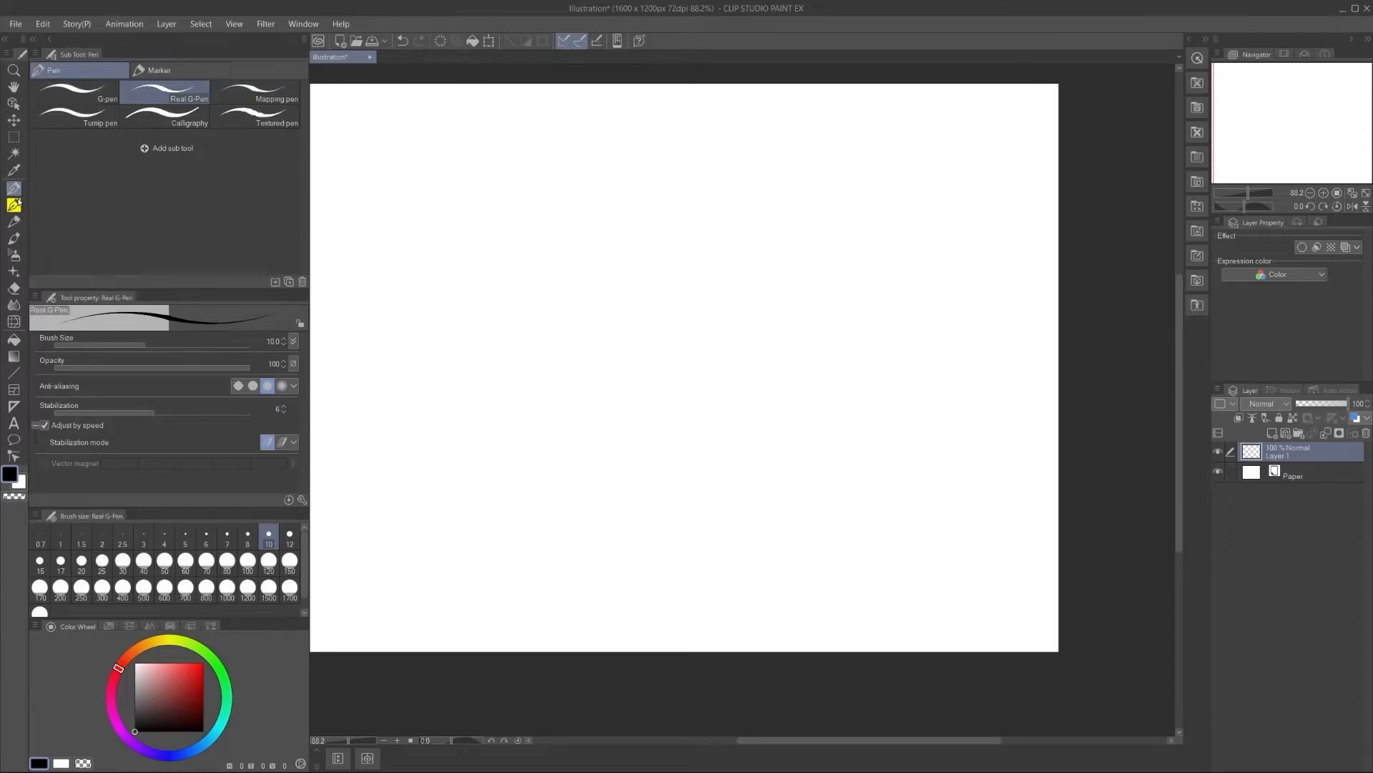
pyautogui.click(15, 239)
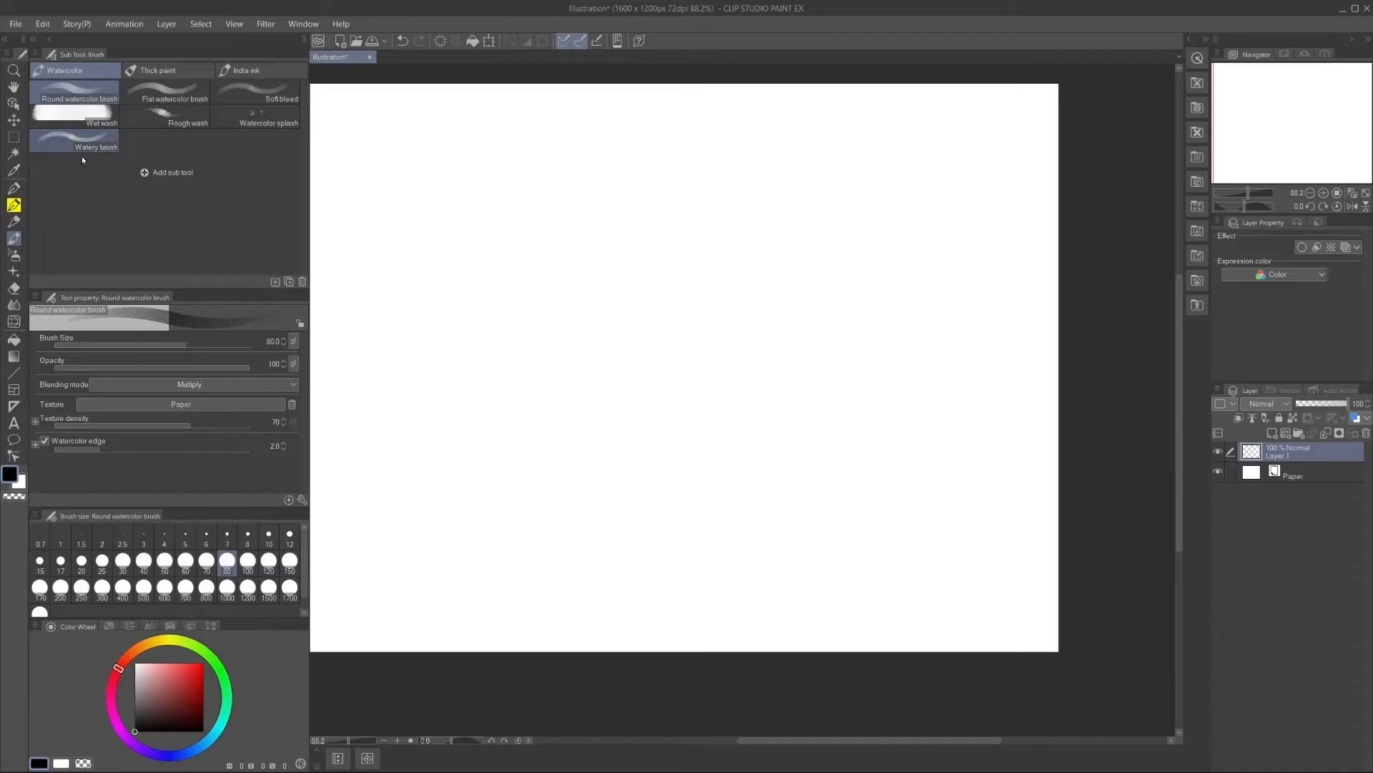
pyautogui.click(13, 204)
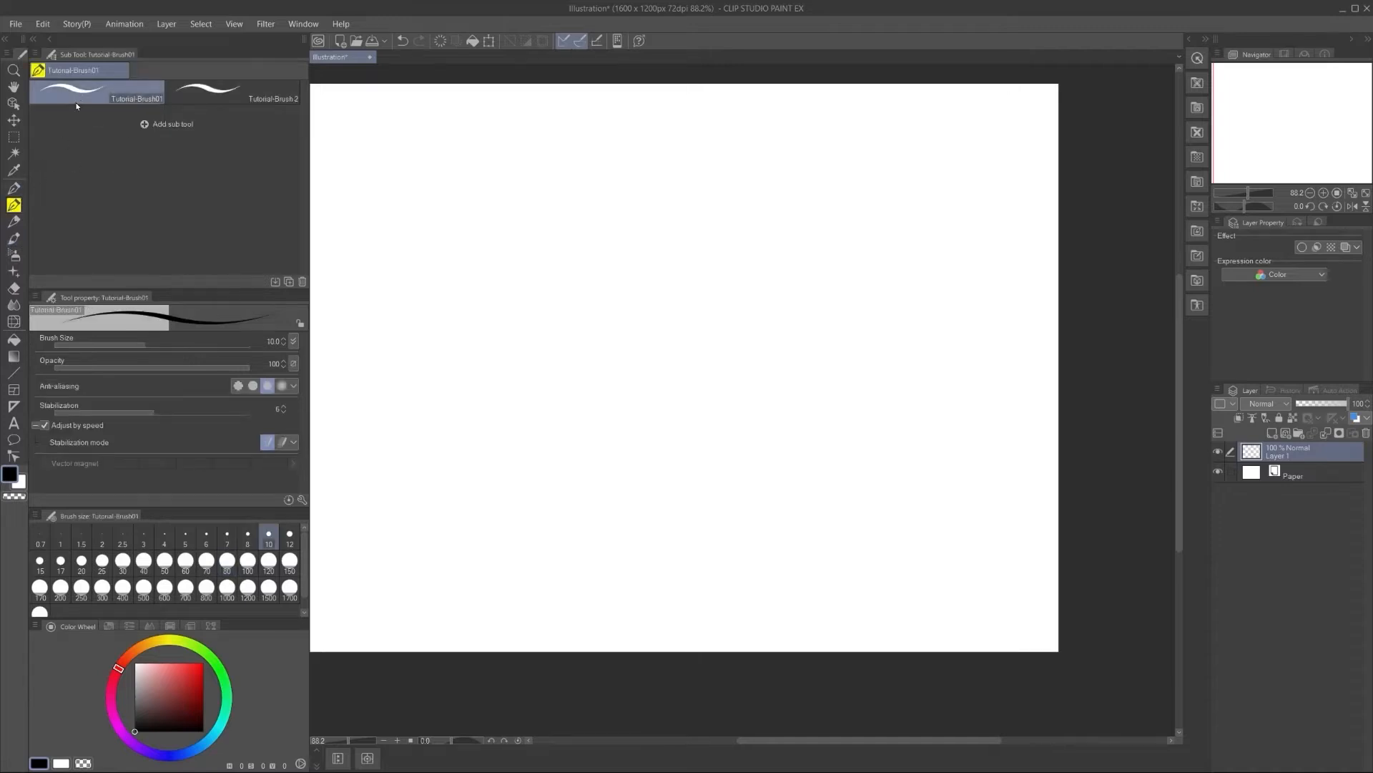
# Step: Return the Tutorial-Brush01 group to the Pen tool and place it between the Pen and Marker groups
pyautogui.moveTo(15, 188); pyautogui.dragTo(15, 189)
pyautogui.moveTo(248, 63)
pyautogui.mouseDown()
pyautogui.moveTo(172, 69)
pyautogui.moveTo(258, 63)
pyautogui.mouseUp()
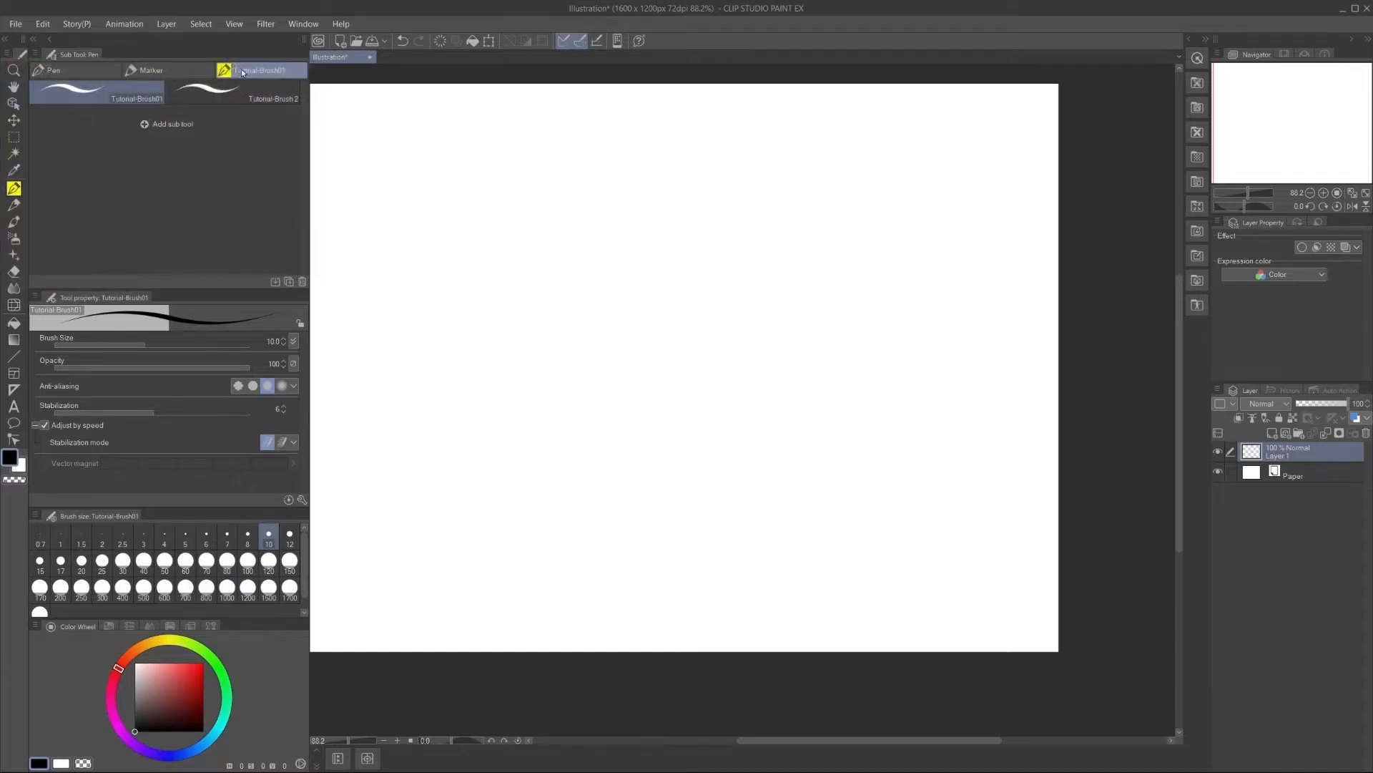
pyautogui.moveTo(255, 63); pyautogui.dragTo(106, 79)
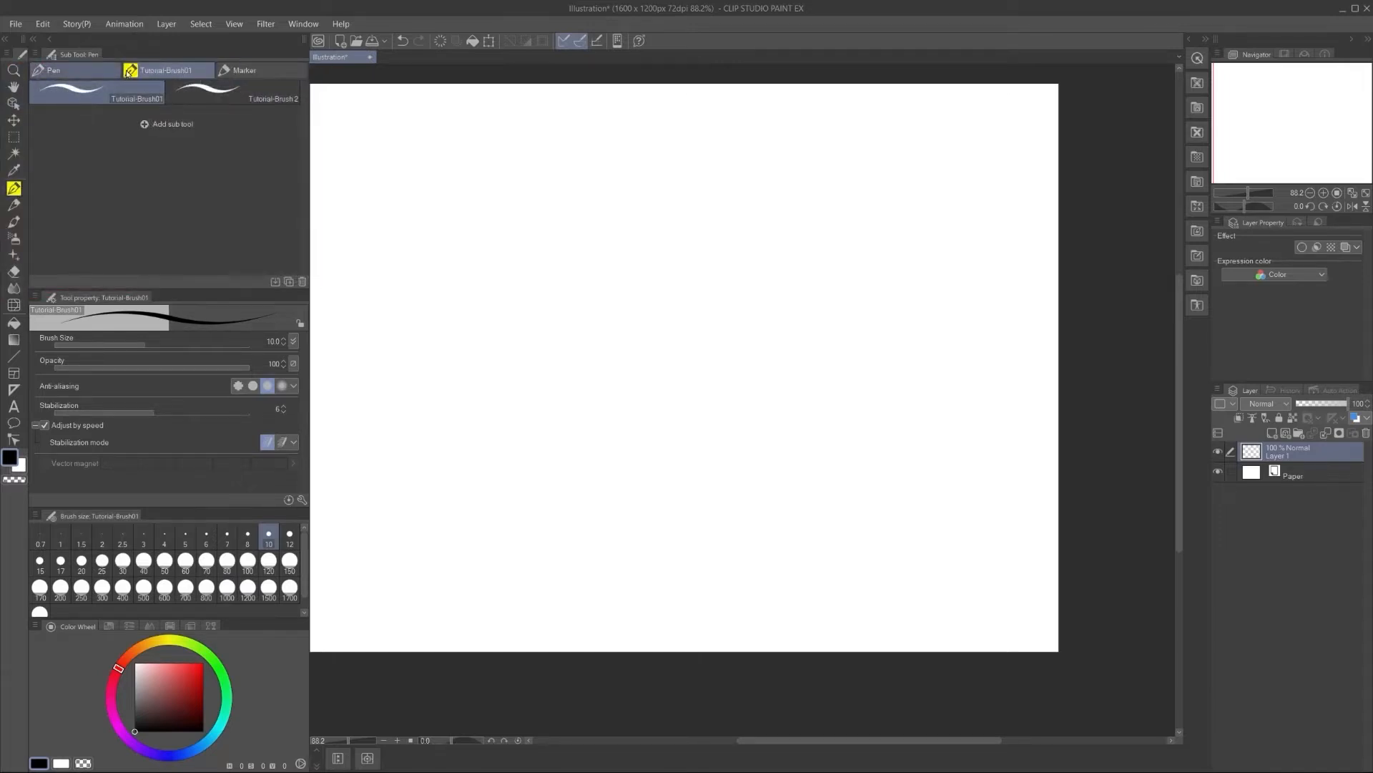
pyautogui.click(83, 69)
pyautogui.click(161, 69)
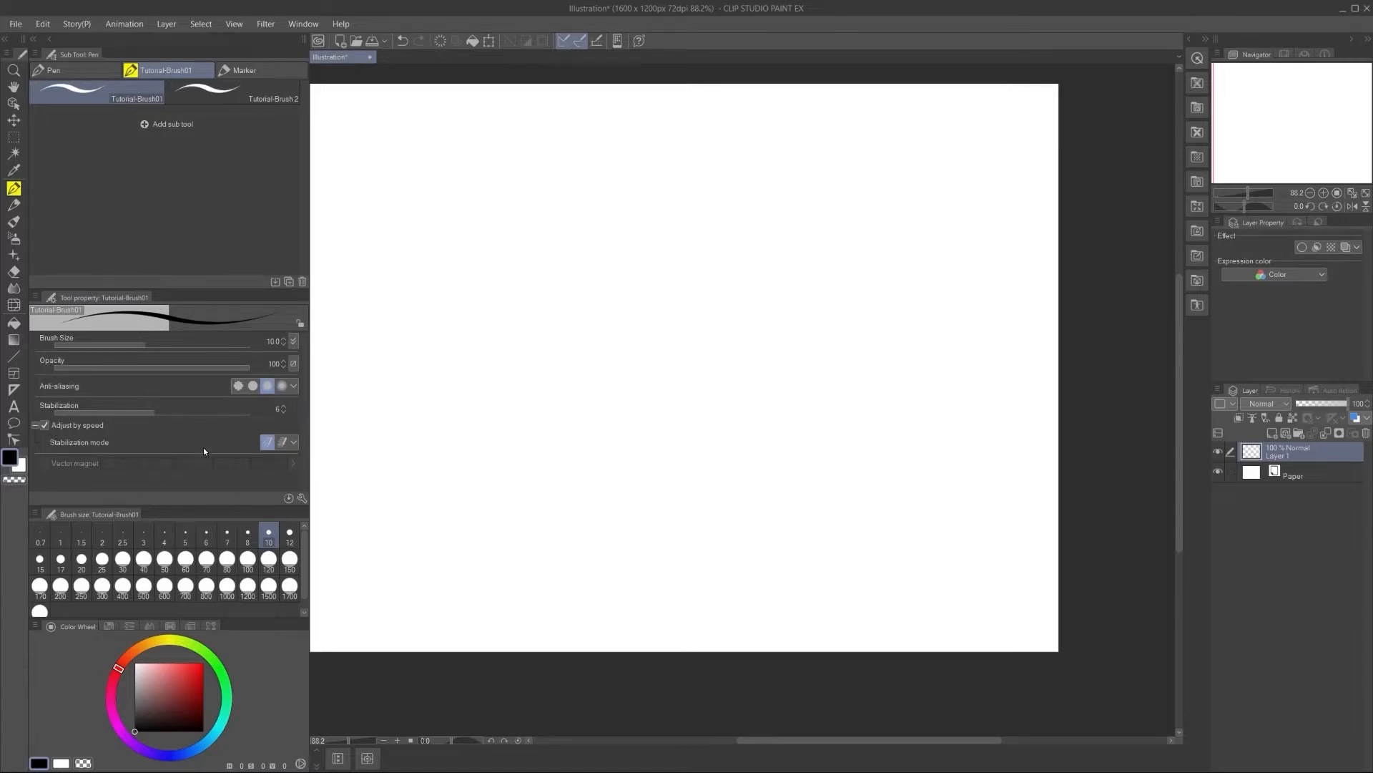
# Step: Open the detailed settings of Tutorial-Brush01, and hide and re-show Brush Size in its tool properties
pyautogui.click(302, 499)
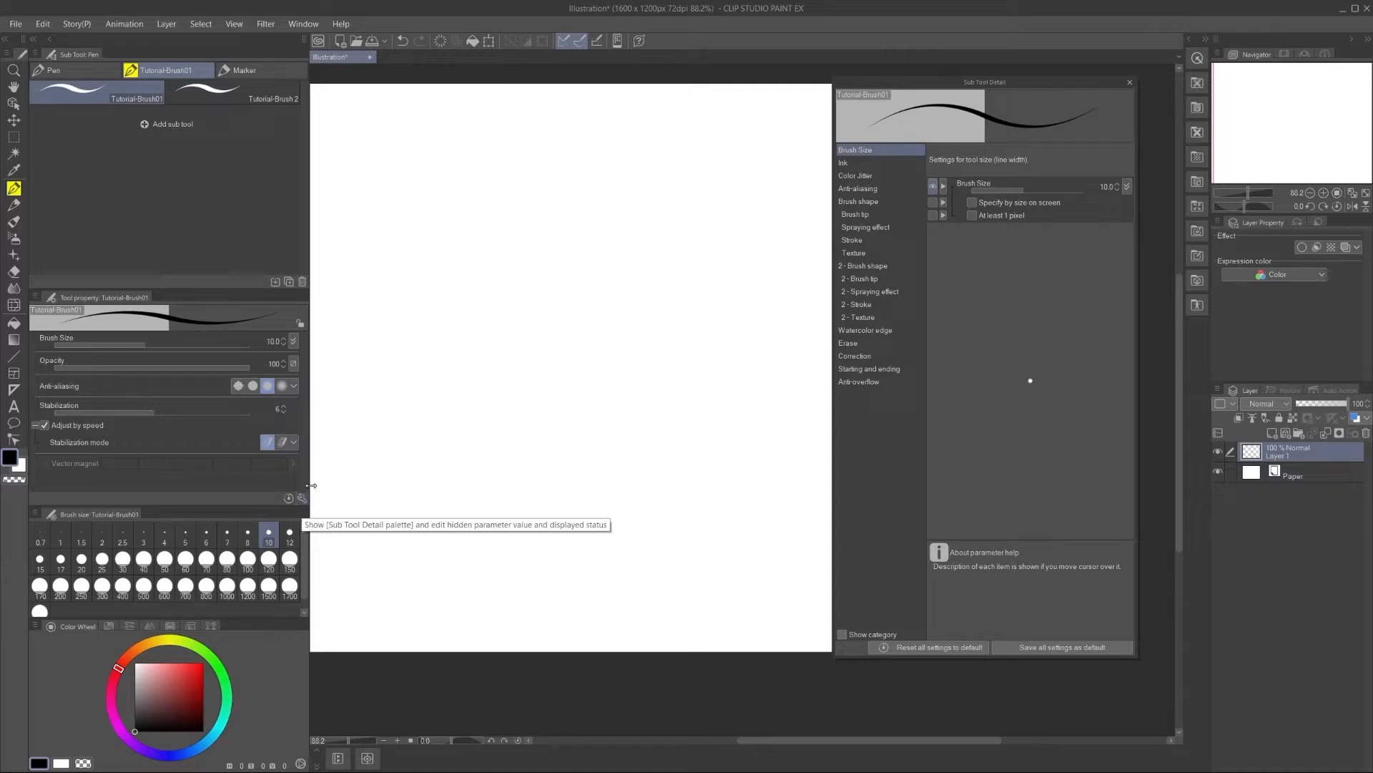
pyautogui.moveTo(832, 77); pyautogui.dragTo(388, 50)
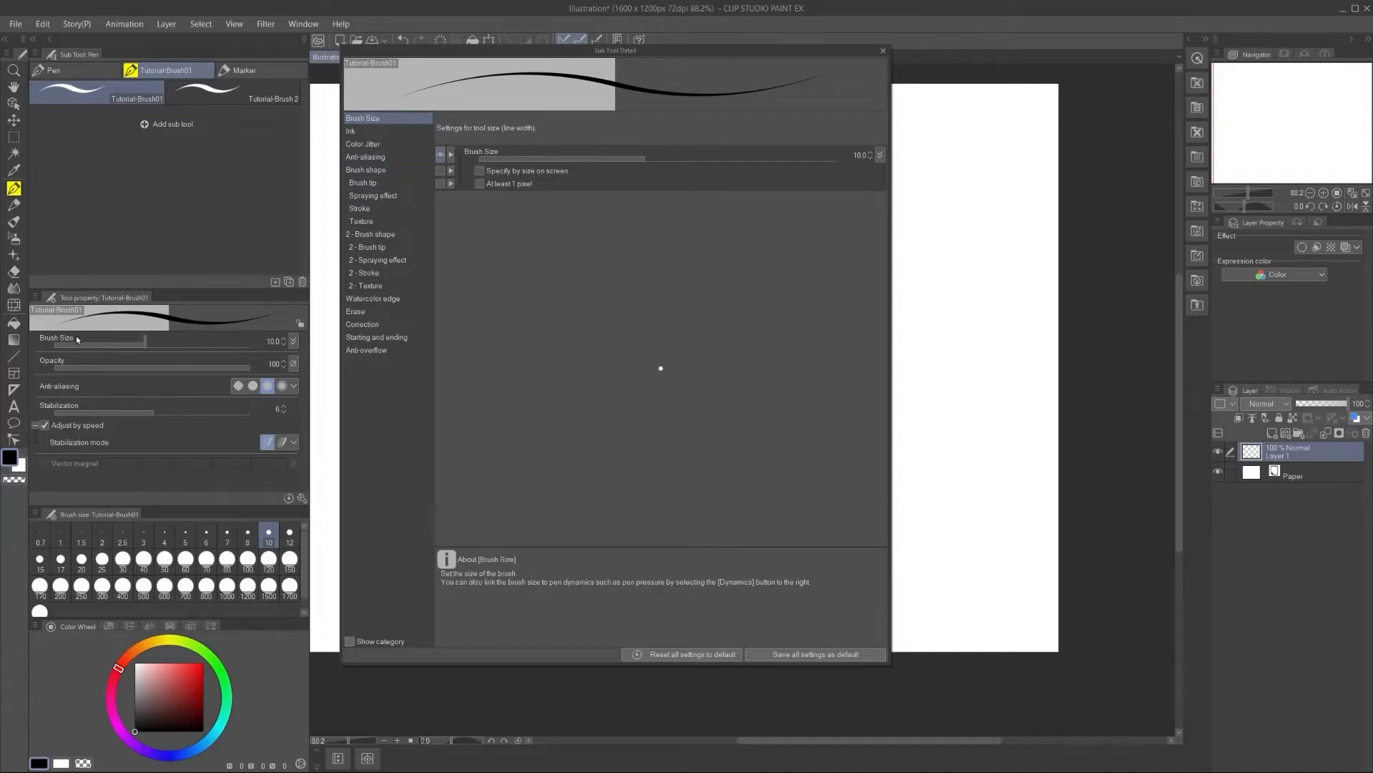
pyautogui.click(439, 157)
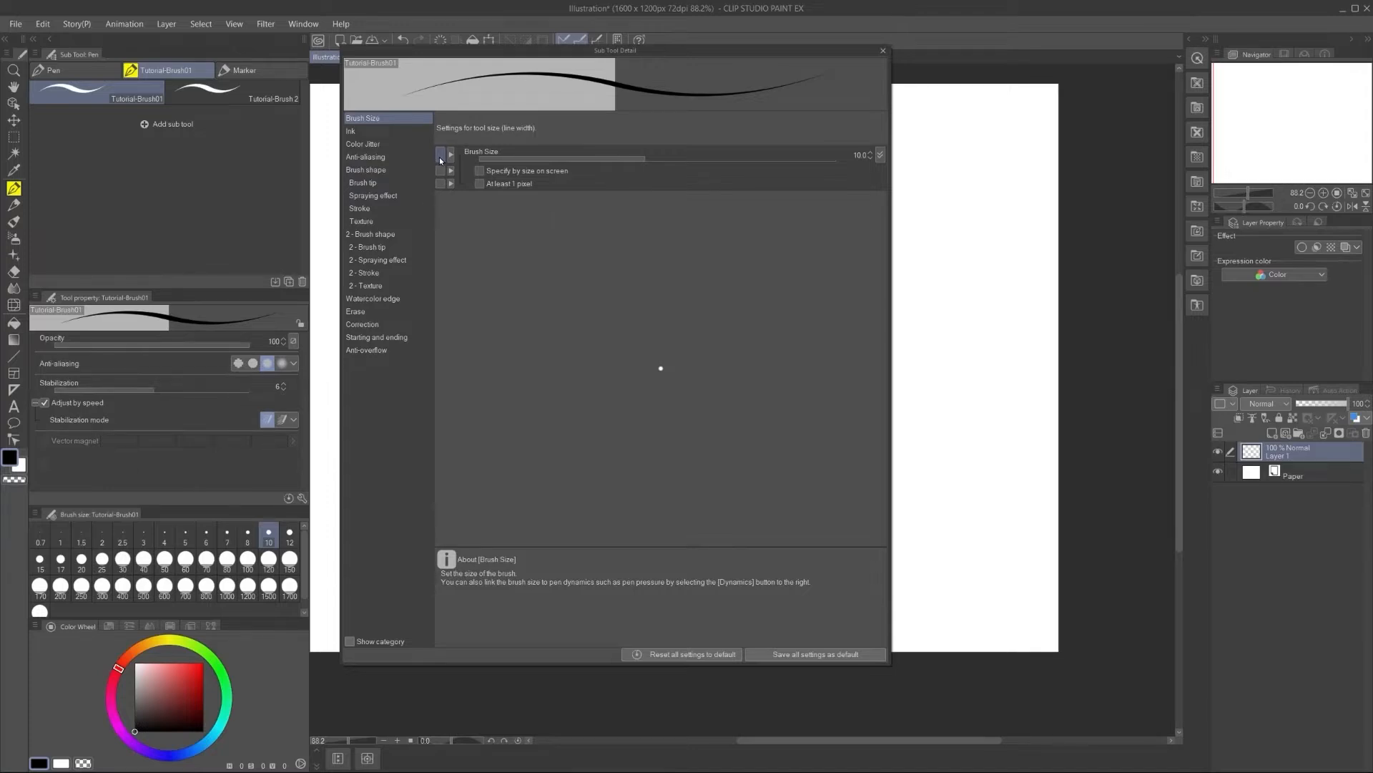
pyautogui.click(440, 157)
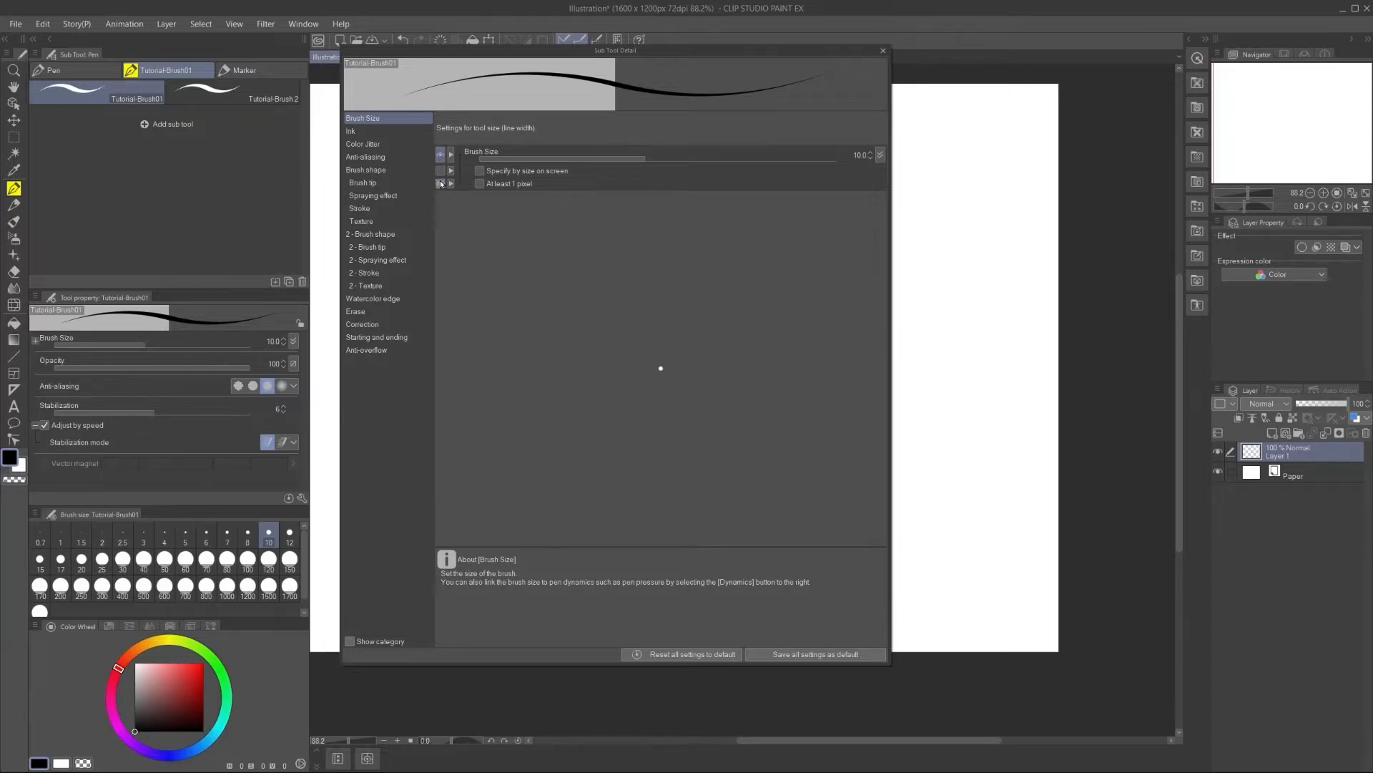
# Step: Show At least 1 pixel and Specify by size on screen in the tool properties, hide both again, and view the Ink settings
pyautogui.click(36, 342)
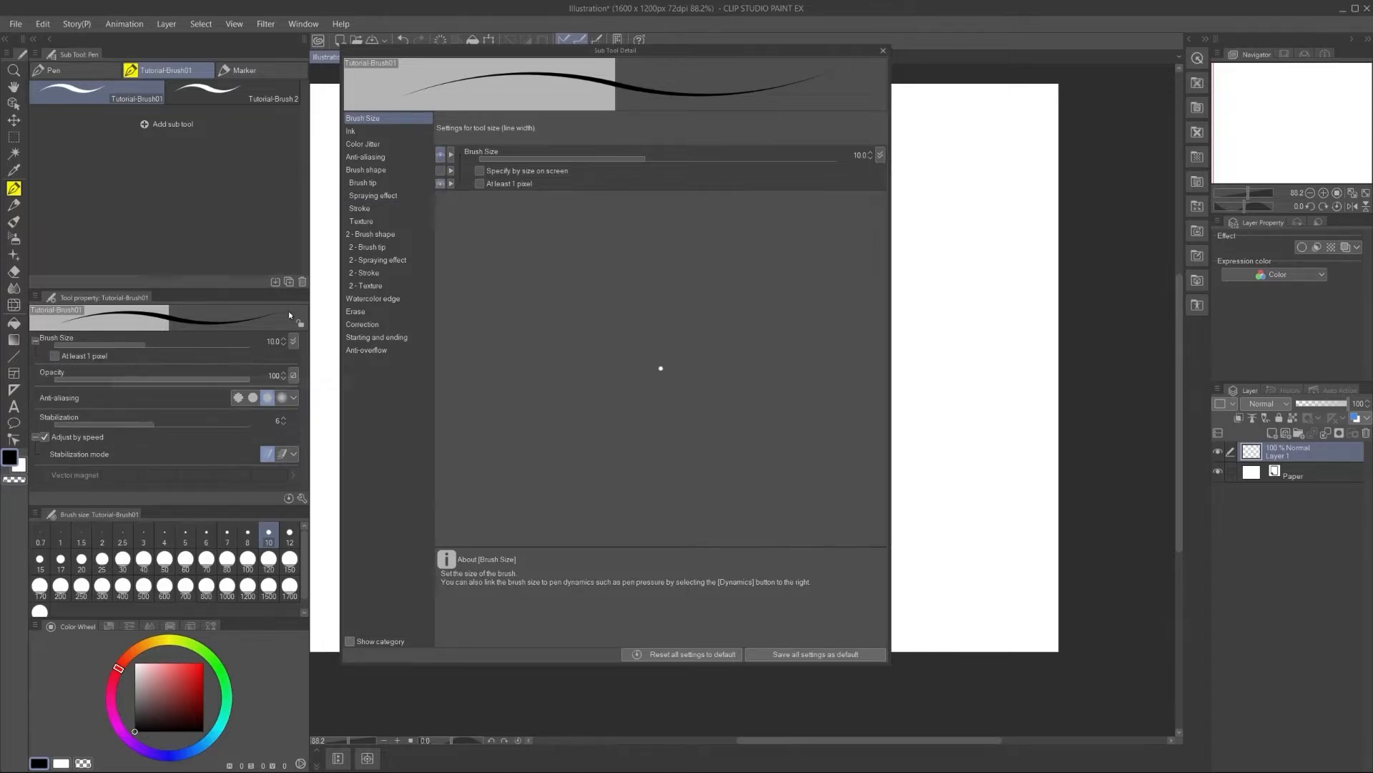
pyautogui.click(438, 171)
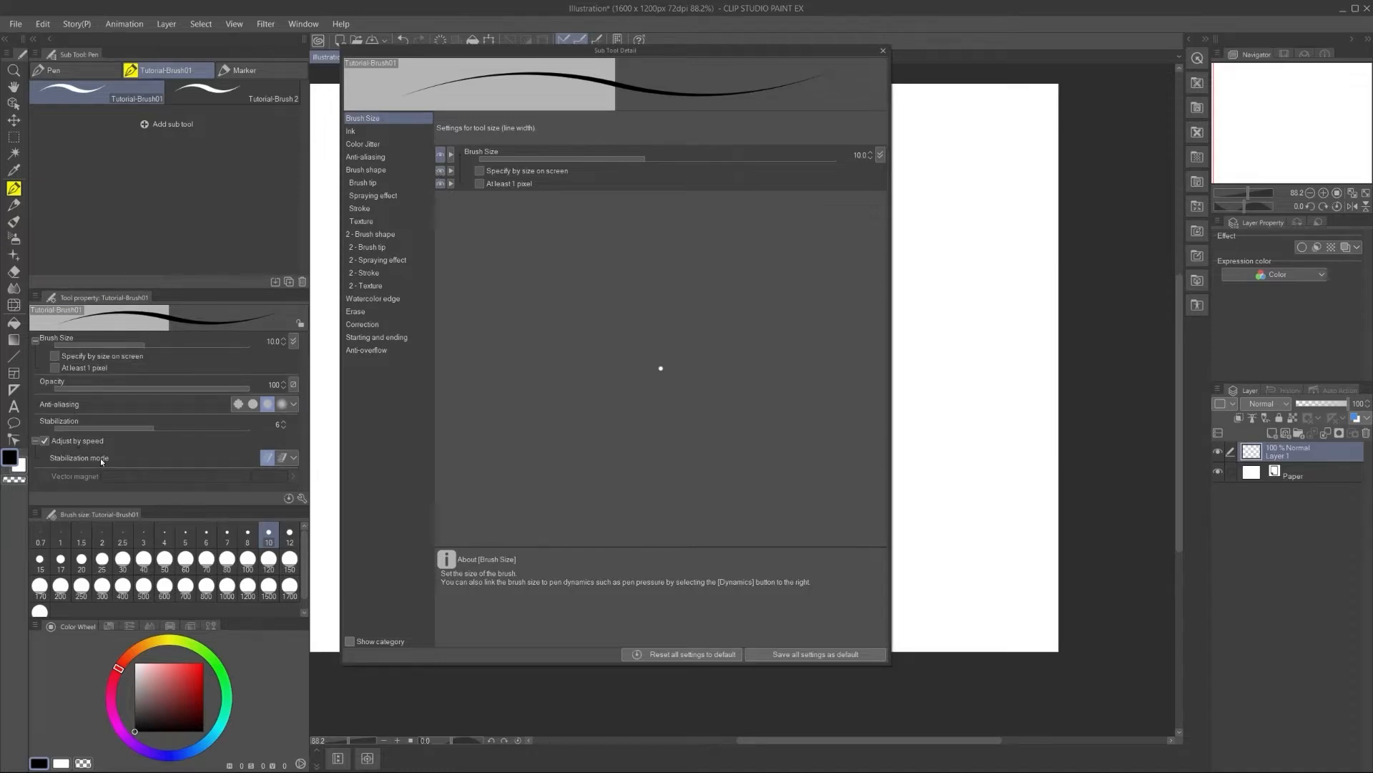
pyautogui.click(439, 171)
pyautogui.click(440, 184)
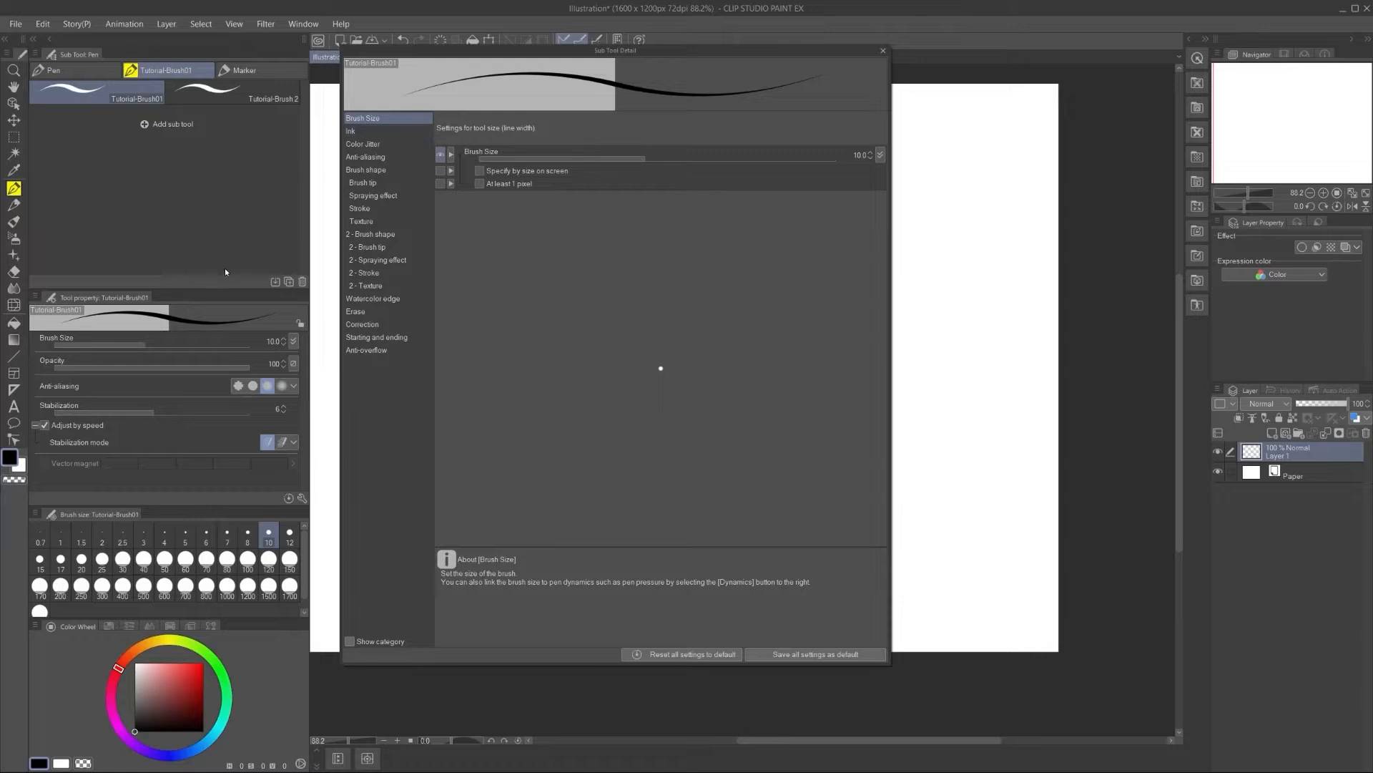
pyautogui.click(380, 132)
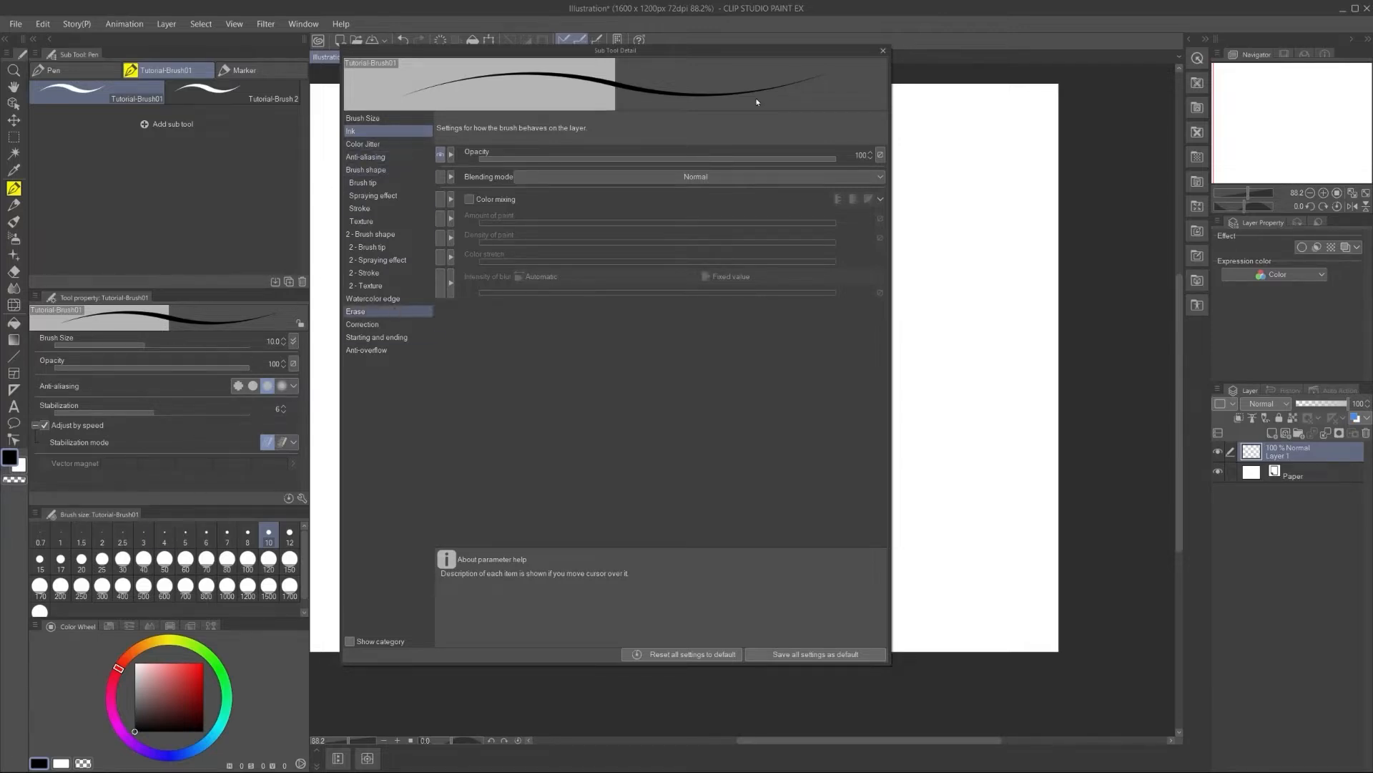
pyautogui.click(882, 53)
# Step: Draw curved test strokes with Tutorial-Brush01, including ones at Brush Size 18.1 and at Stabilization 34
pyautogui.moveTo(528, 213)
pyautogui.mouseDown()
pyautogui.moveTo(588, 258)
pyautogui.moveTo(535, 274)
pyautogui.moveTo(533, 377)
pyautogui.moveTo(463, 402)
pyautogui.mouseUp()
pyautogui.moveTo(165, 345); pyautogui.dragTo(156, 343)
pyautogui.moveTo(495, 354)
pyautogui.mouseDown()
pyautogui.moveTo(655, 372)
pyautogui.moveTo(468, 490)
pyautogui.mouseUp()
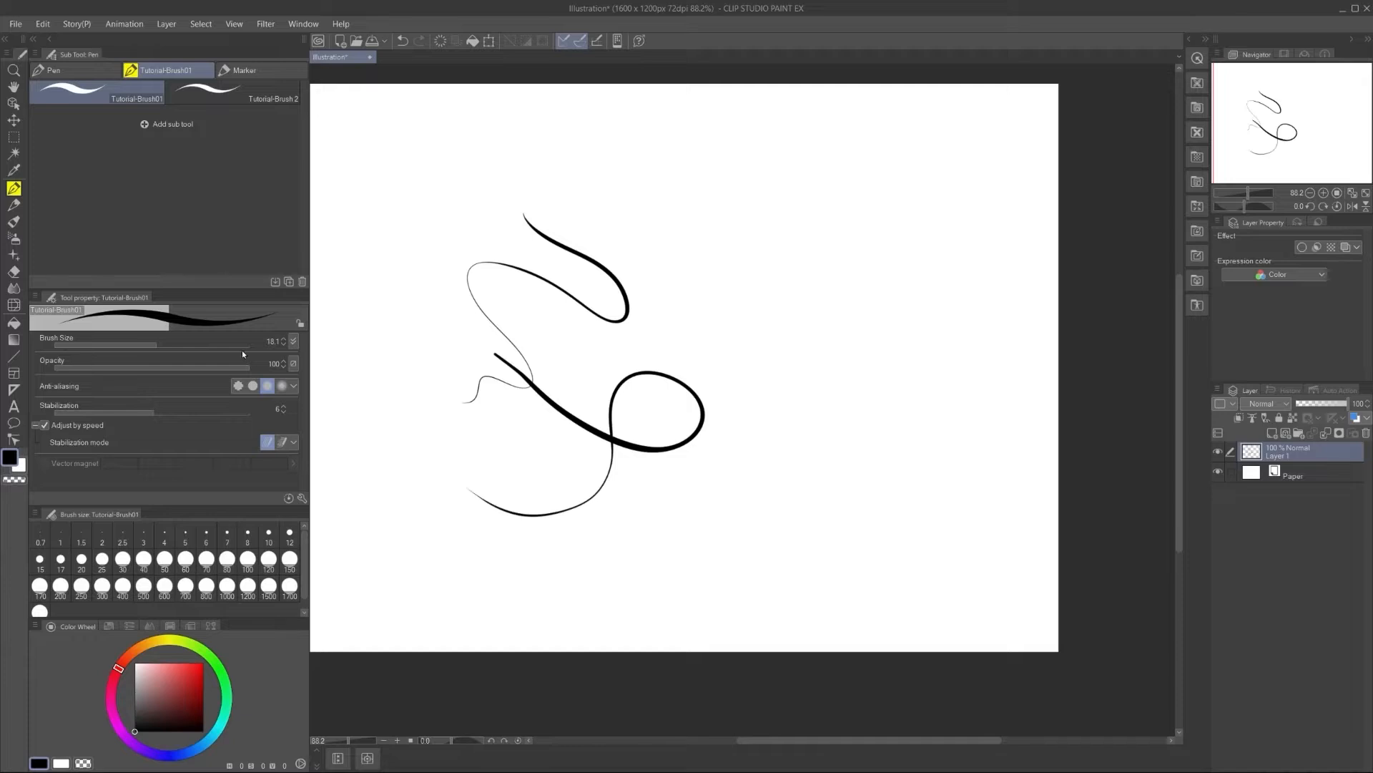
pyautogui.moveTo(109, 410); pyautogui.dragTo(213, 413)
pyautogui.moveTo(415, 363)
pyautogui.mouseDown()
pyautogui.moveTo(648, 473)
pyautogui.moveTo(779, 579)
pyautogui.moveTo(392, 504)
pyautogui.moveTo(475, 584)
pyautogui.mouseUp()
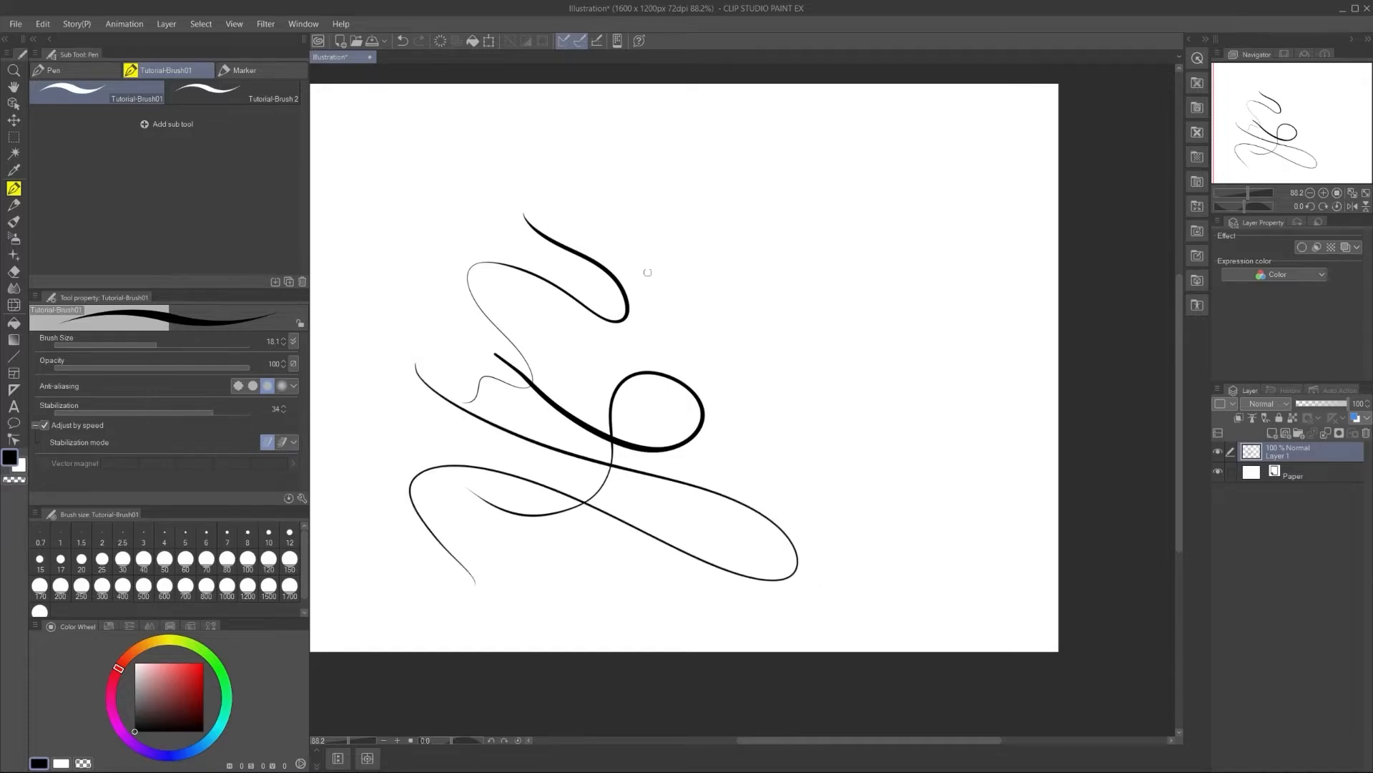
# Step: Clear the canvas and draw new test strokes, the last one with Stabilization set to 0
pyautogui.press('Delete')
pyautogui.moveTo(440, 137)
pyautogui.mouseDown()
pyautogui.moveTo(588, 234)
pyautogui.moveTo(497, 191)
pyautogui.moveTo(513, 300)
pyautogui.mouseUp()
pyautogui.moveTo(612, 234); pyautogui.dragTo(592, 366)
pyautogui.moveTo(213, 413); pyautogui.dragTo(81, 412)
pyautogui.moveTo(456, 275)
pyautogui.mouseDown()
pyautogui.moveTo(636, 433)
pyautogui.moveTo(537, 445)
pyautogui.mouseUp()
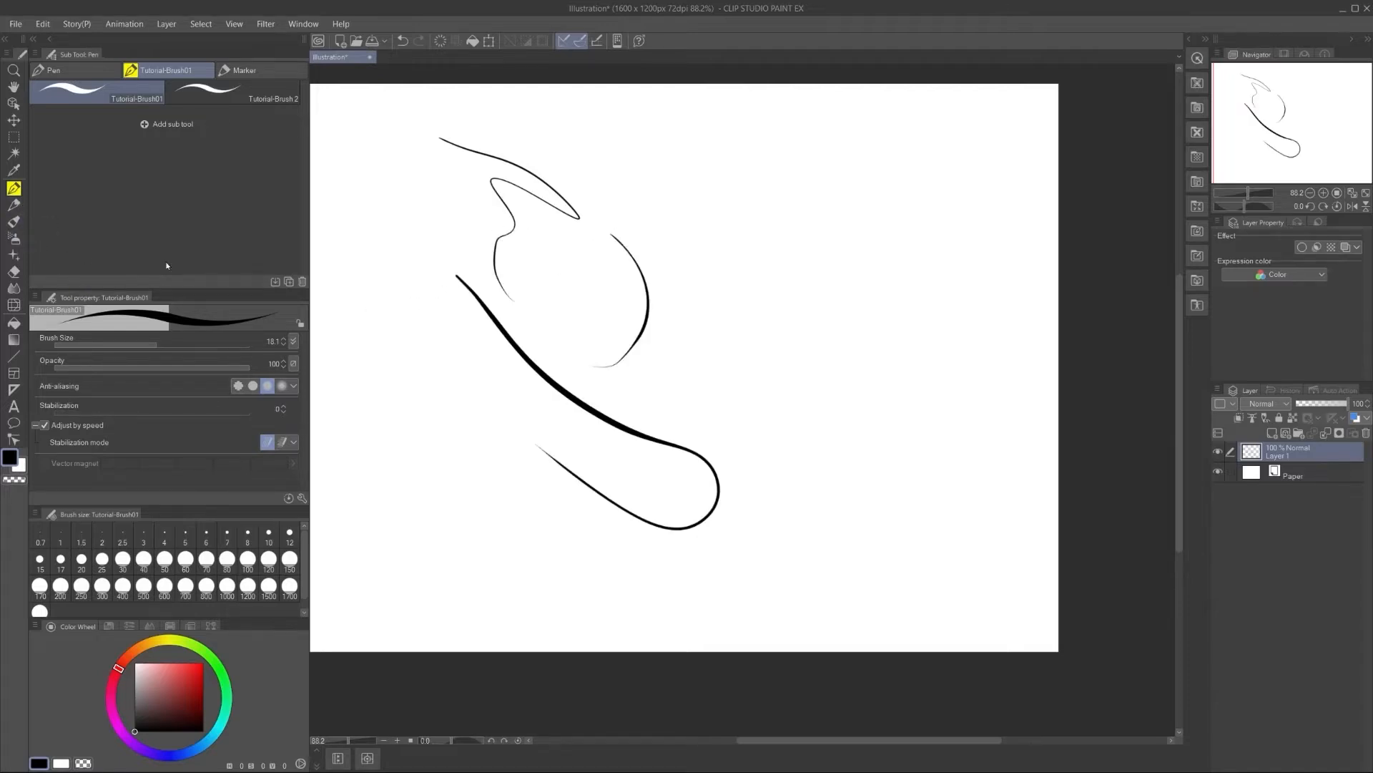
# Step: Look at the Thick paint brushes, and browse Tutorial-Brush01's setting categories from Brush Size to Spraying effect
pyautogui.click(14, 221)
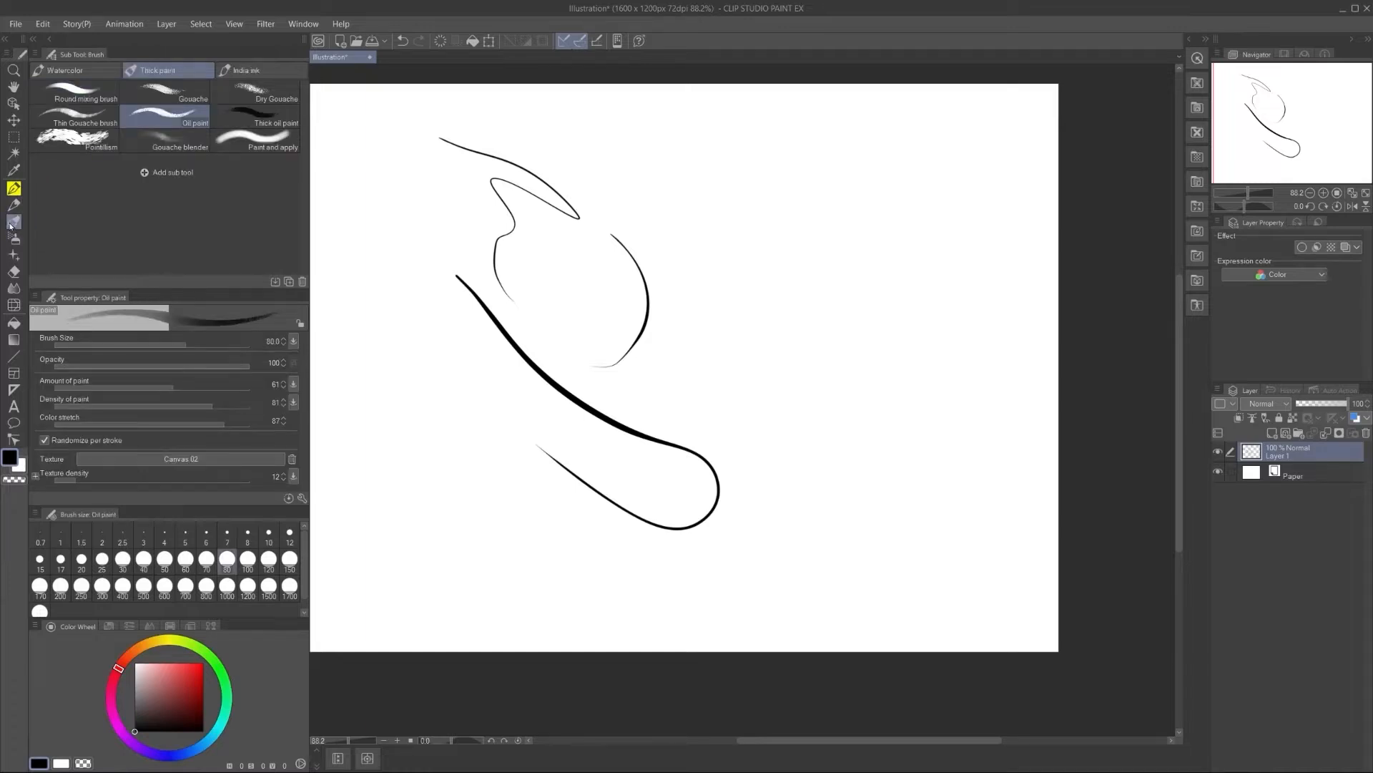
pyautogui.click(77, 140)
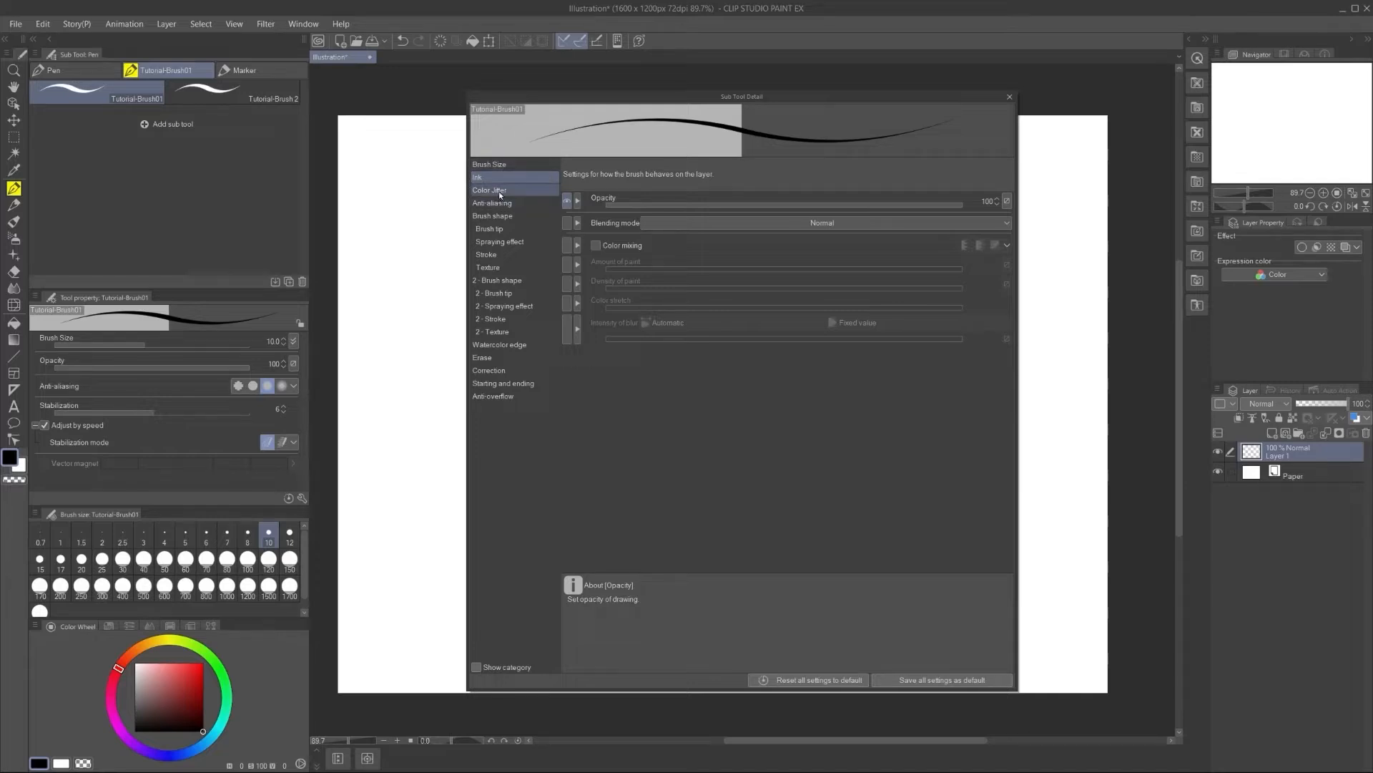
pyautogui.click(501, 165)
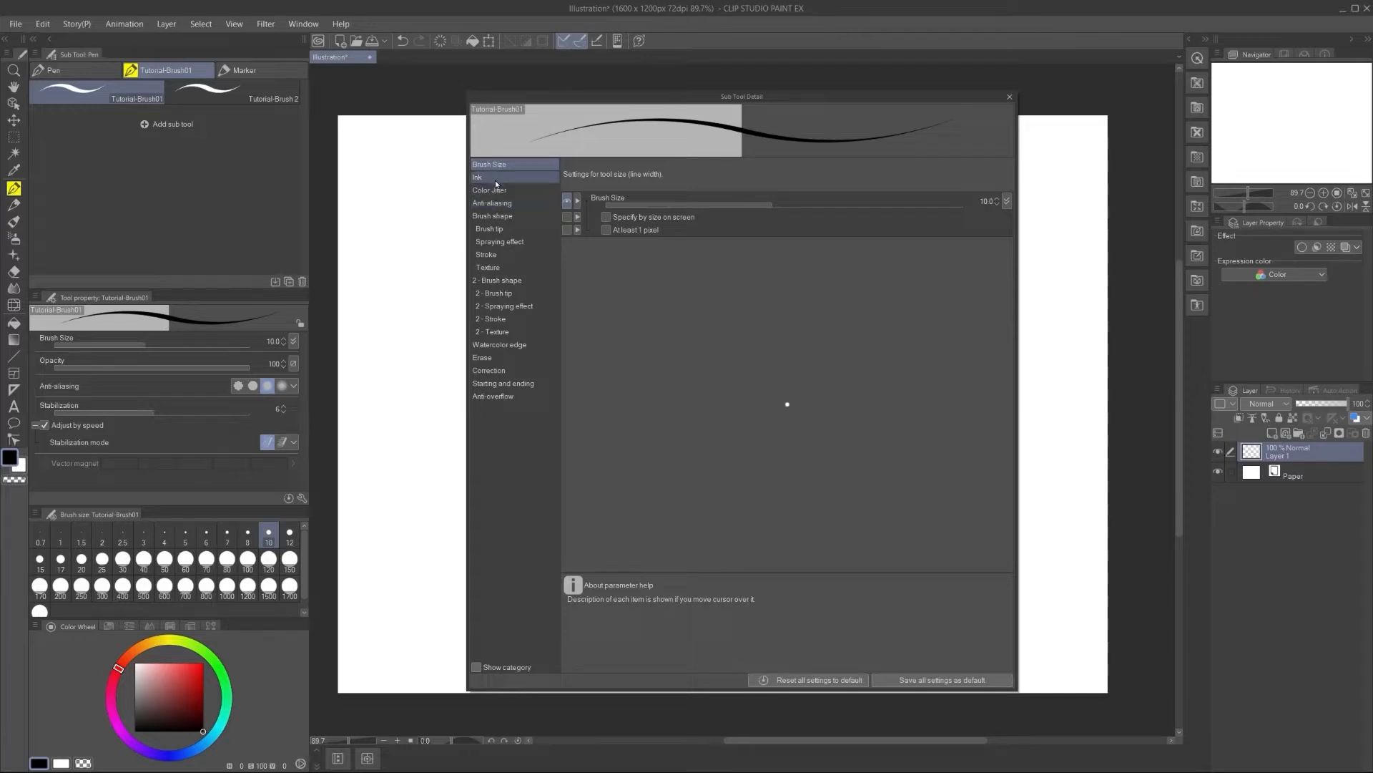
pyautogui.click(497, 190)
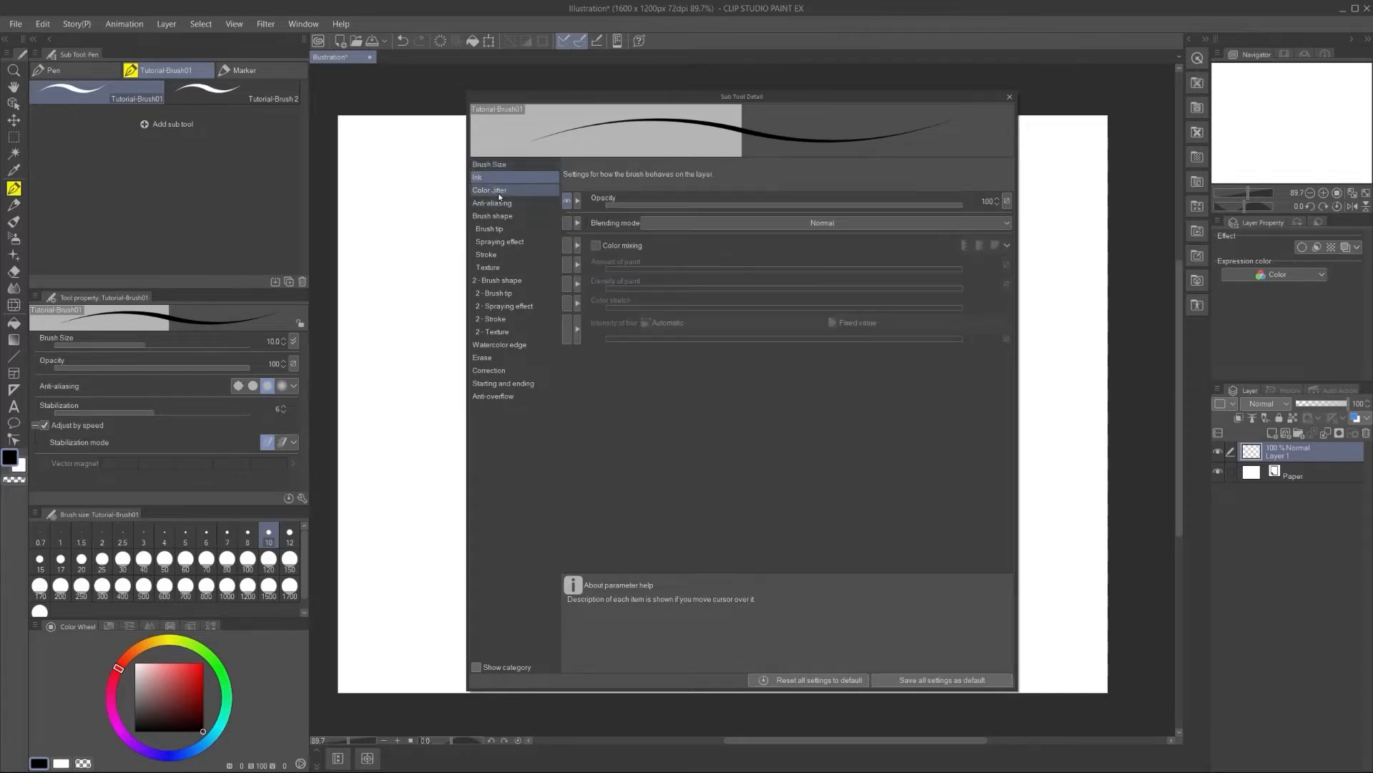
pyautogui.click(501, 204)
pyautogui.click(499, 228)
pyautogui.click(500, 241)
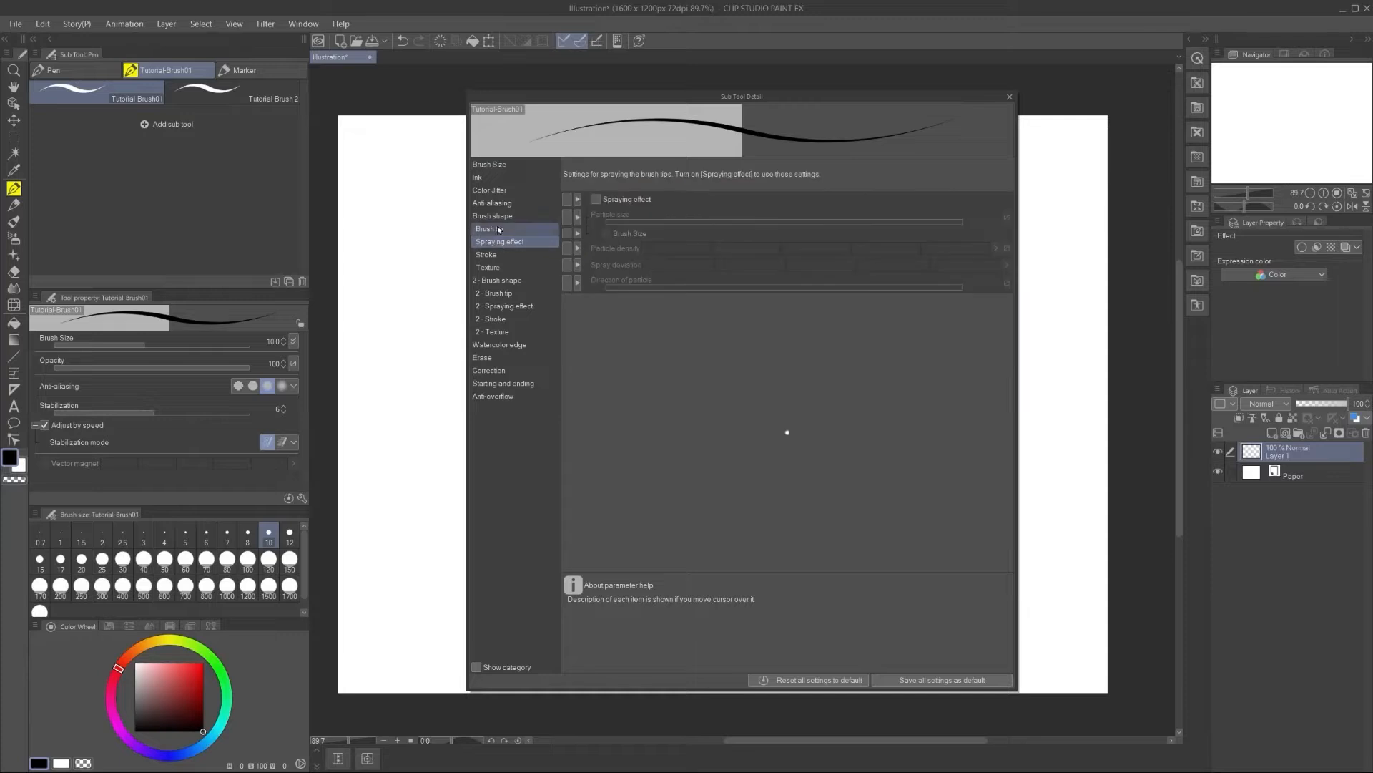
pyautogui.click(487, 166)
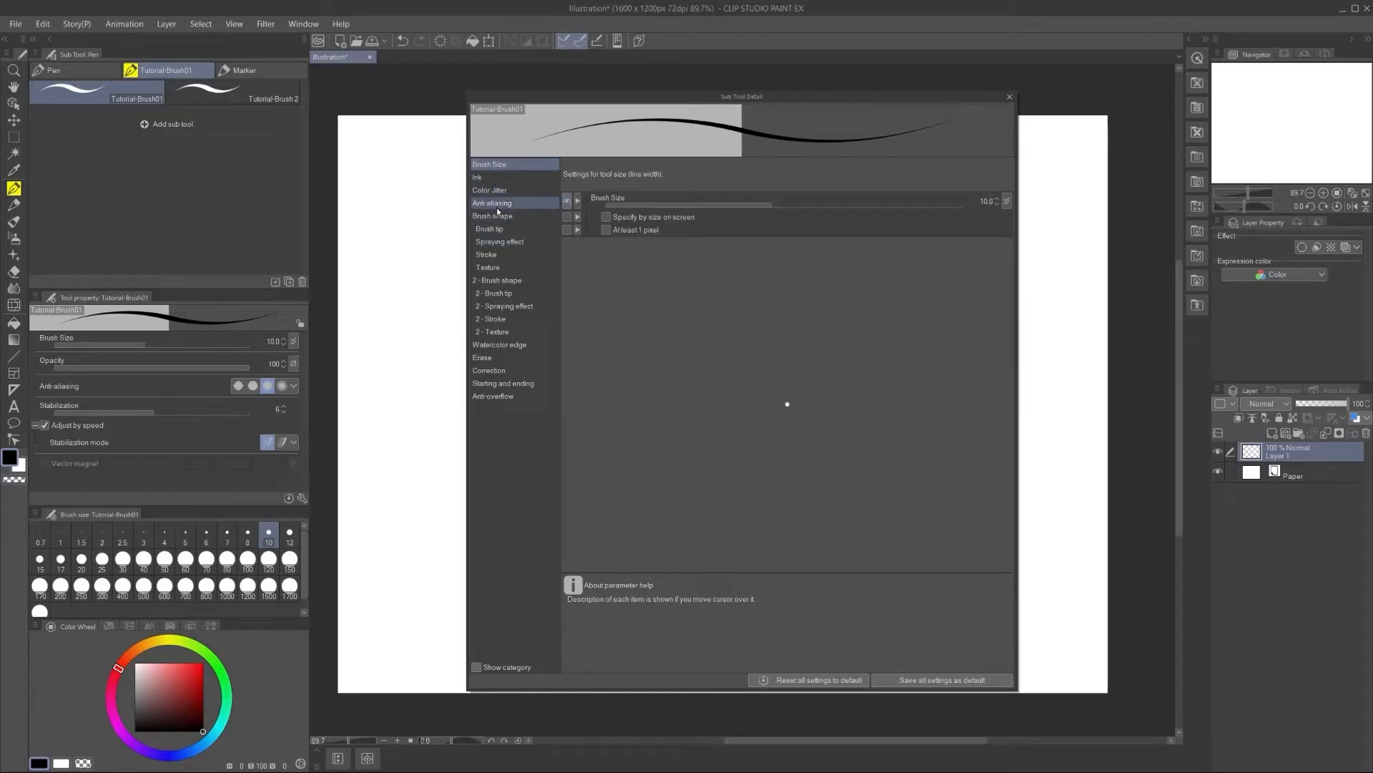
# Step: Enable Pen pressure as an input affecting Opacity in the Ink settings of Tutorial-Brush01
pyautogui.click(478, 177)
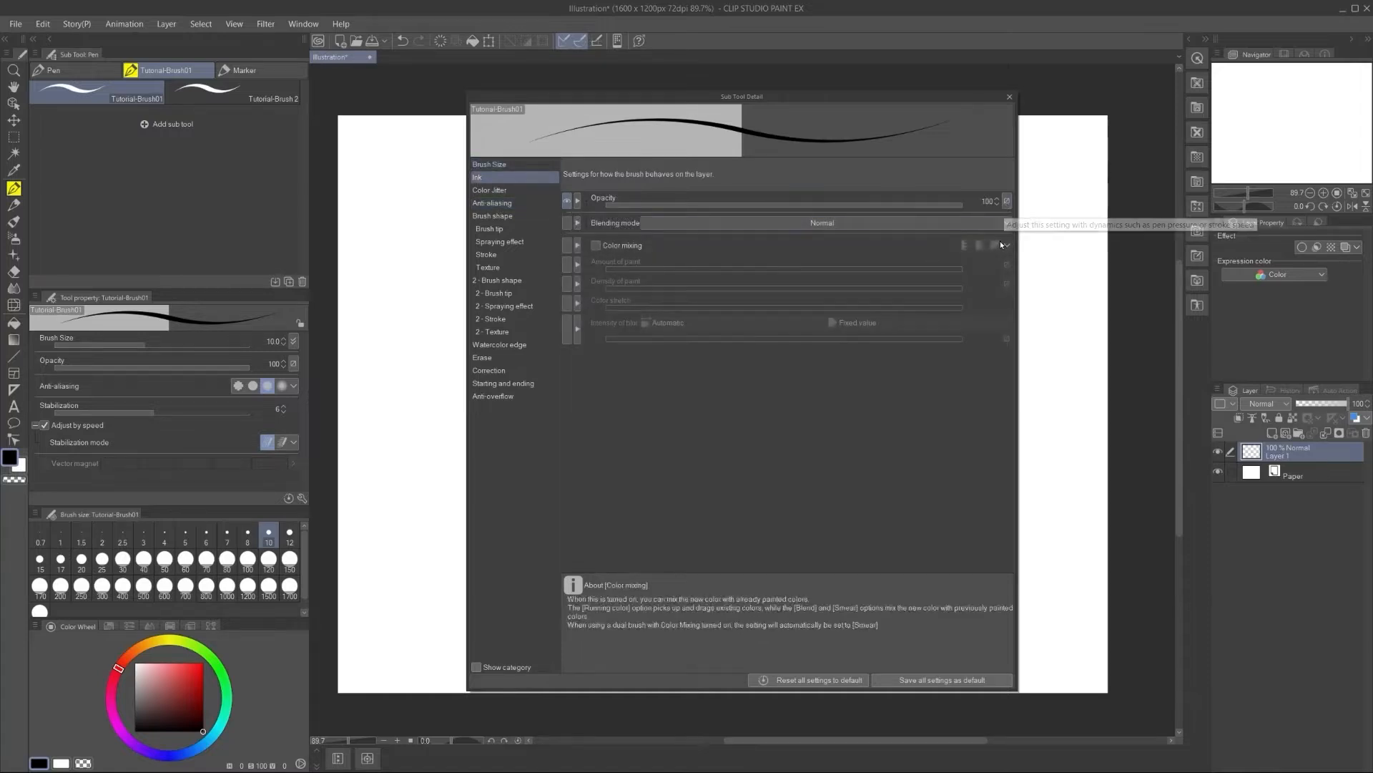
pyautogui.click(1007, 201)
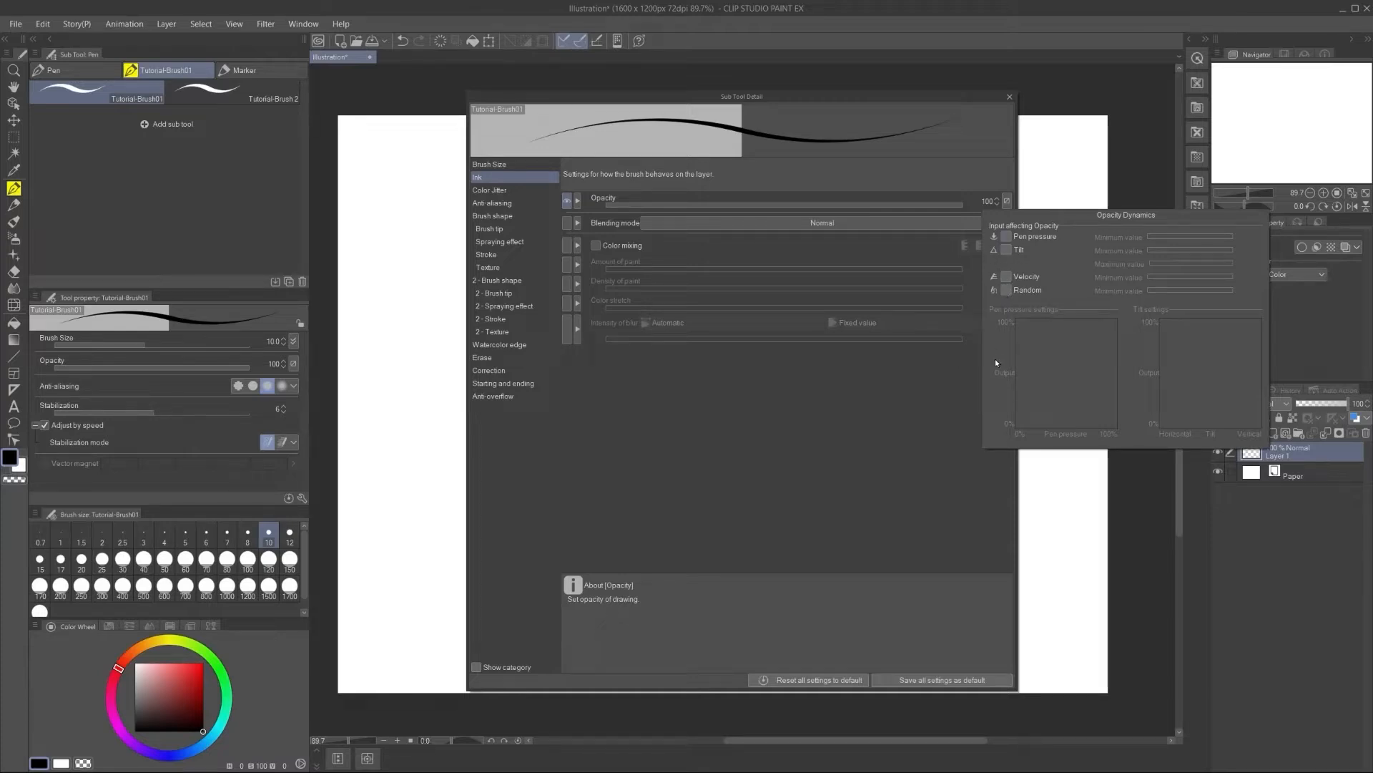
pyautogui.click(690, 188)
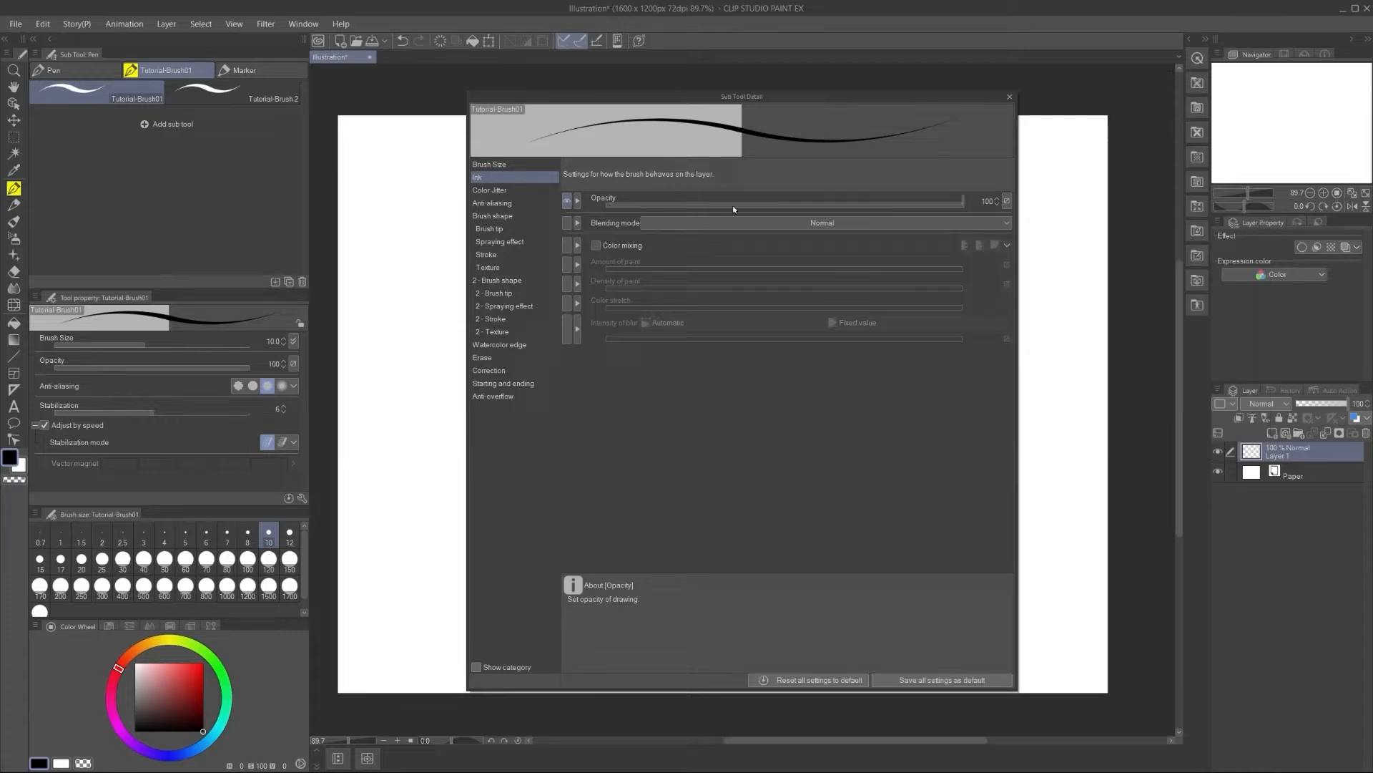
pyautogui.click(1007, 201)
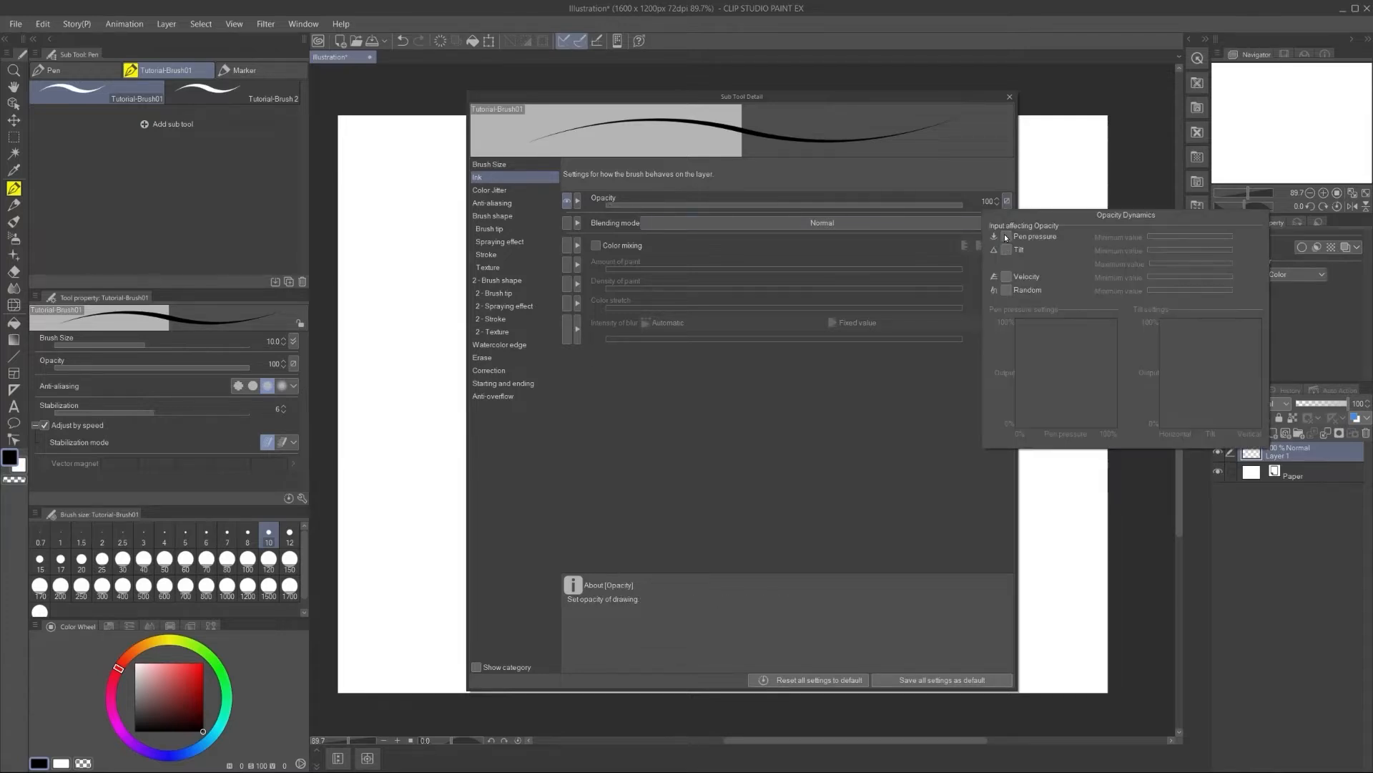
pyautogui.click(1005, 236)
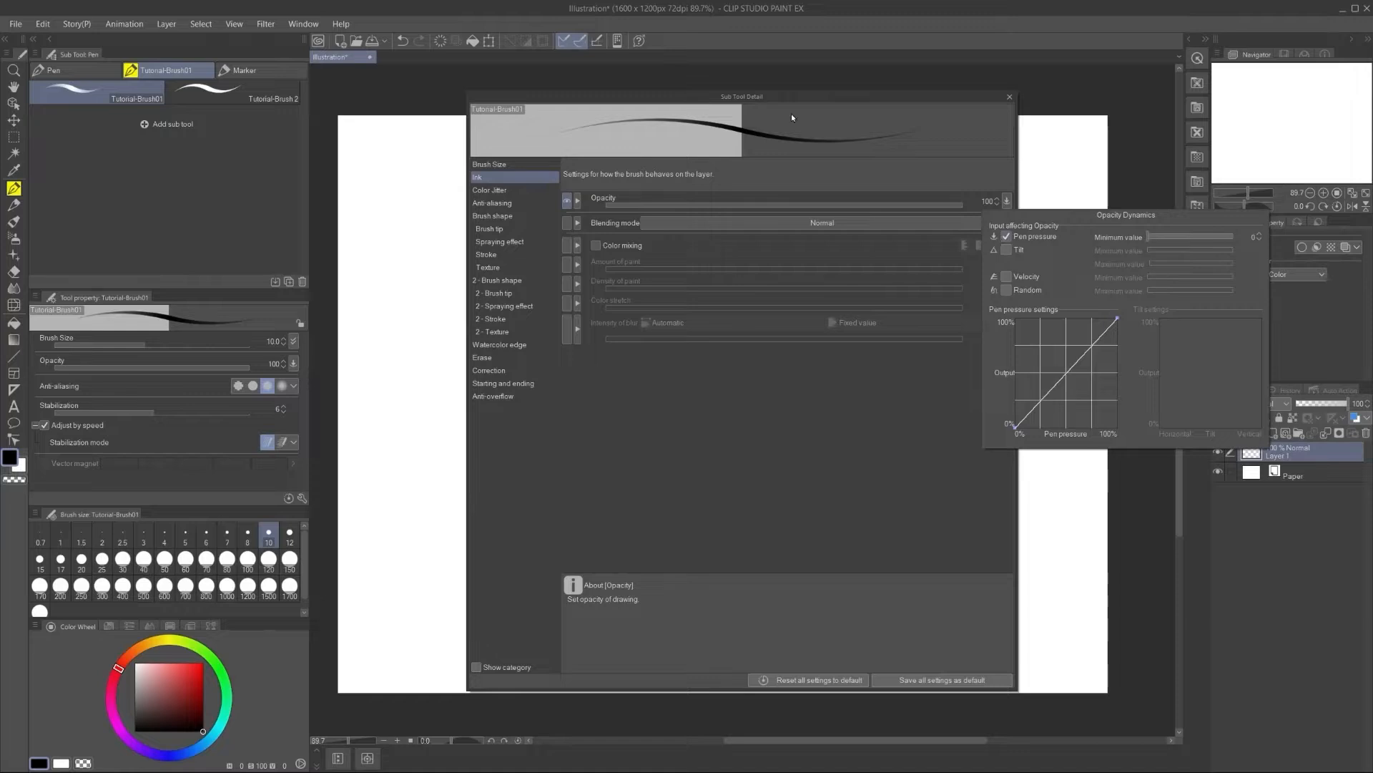
# Step: Move the detailed settings clear of the canvas, draw looping test strokes at varying pressure, and clear them
pyautogui.moveTo(555, 95); pyautogui.dragTo(545, 94)
pyautogui.moveTo(499, 223)
pyautogui.mouseDown()
pyautogui.moveTo(645, 282)
pyautogui.moveTo(578, 266)
pyautogui.moveTo(527, 294)
pyautogui.moveTo(594, 349)
pyautogui.moveTo(439, 323)
pyautogui.moveTo(538, 373)
pyautogui.moveTo(561, 404)
pyautogui.moveTo(460, 409)
pyautogui.moveTo(656, 500)
pyautogui.moveTo(828, 548)
pyautogui.moveTo(816, 303)
pyautogui.moveTo(643, 214)
pyautogui.moveTo(752, 244)
pyautogui.moveTo(819, 221)
pyautogui.moveTo(803, 180)
pyautogui.moveTo(907, 252)
pyautogui.moveTo(567, 218)
pyautogui.moveTo(442, 168)
pyautogui.moveTo(578, 250)
pyautogui.moveTo(692, 283)
pyautogui.moveTo(580, 212)
pyautogui.moveTo(670, 294)
pyautogui.moveTo(784, 345)
pyautogui.moveTo(699, 302)
pyautogui.moveTo(791, 394)
pyautogui.moveTo(775, 443)
pyautogui.moveTo(653, 402)
pyautogui.moveTo(684, 563)
pyautogui.moveTo(493, 478)
pyautogui.moveTo(473, 627)
pyautogui.moveTo(386, 495)
pyautogui.moveTo(629, 572)
pyautogui.moveTo(620, 446)
pyautogui.moveTo(505, 366)
pyautogui.moveTo(742, 513)
pyautogui.moveTo(809, 421)
pyautogui.moveTo(753, 311)
pyautogui.moveTo(889, 381)
pyautogui.moveTo(778, 276)
pyautogui.moveTo(857, 283)
pyautogui.moveTo(862, 214)
pyautogui.moveTo(826, 362)
pyautogui.moveTo(702, 255)
pyautogui.moveTo(573, 435)
pyautogui.mouseUp()
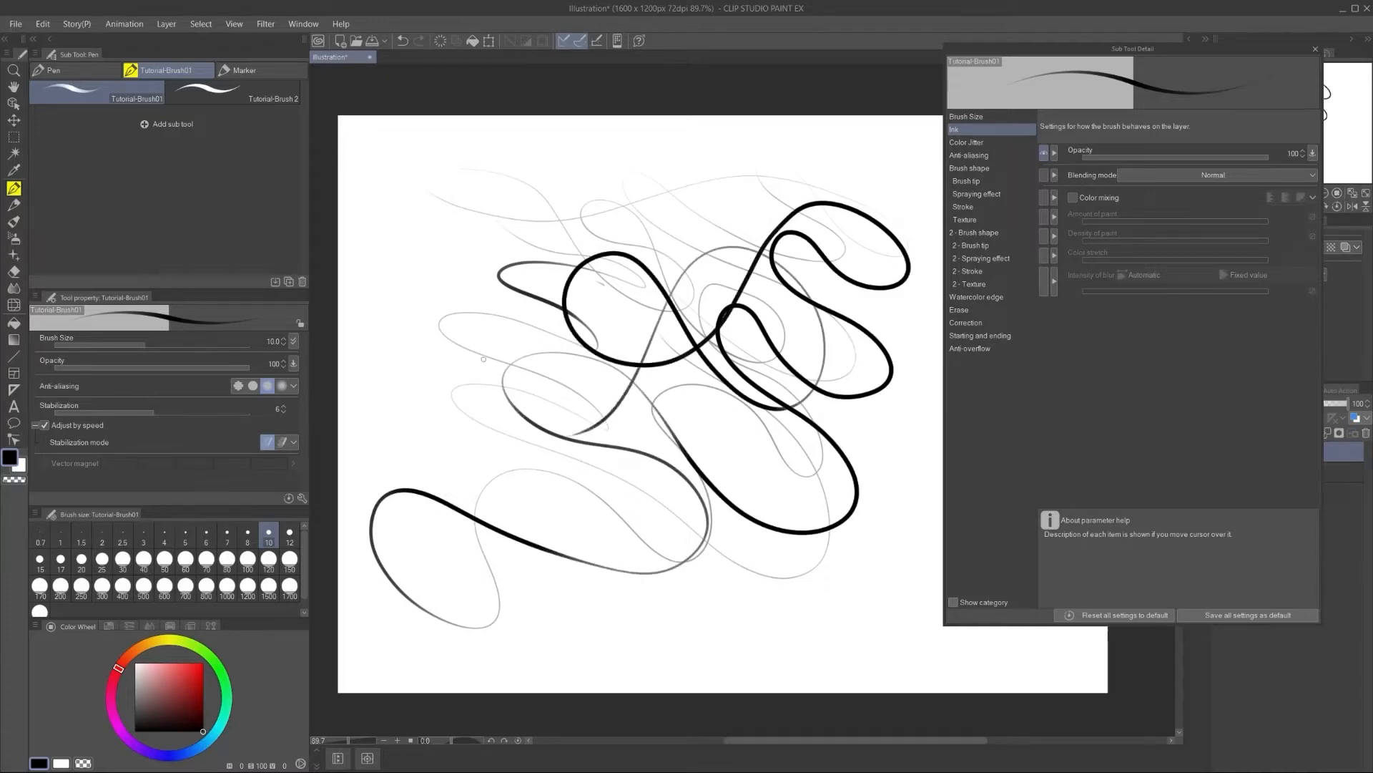
pyautogui.press('Delete')
# Step: Turn off Pen pressure and Tilt as inputs affecting Brush Size
pyautogui.click(972, 115)
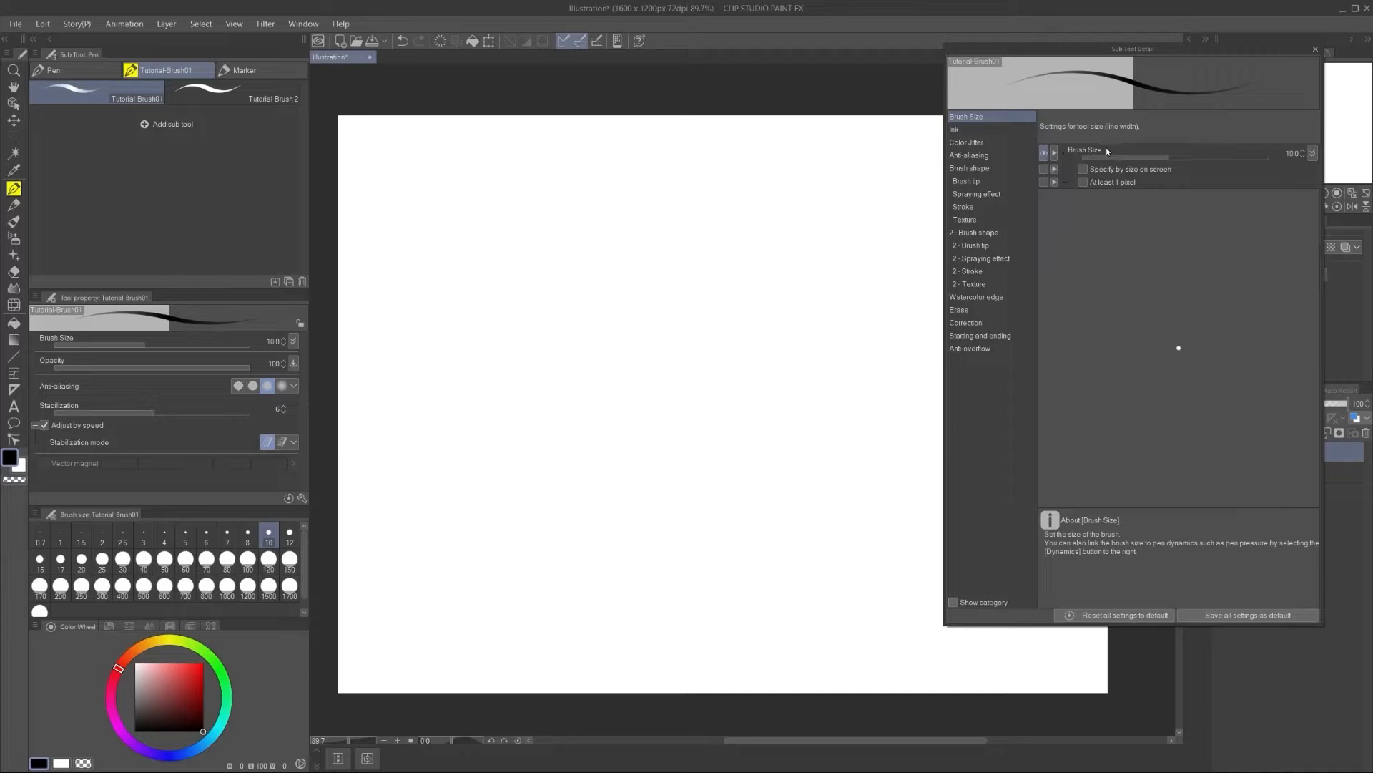
pyautogui.click(1312, 153)
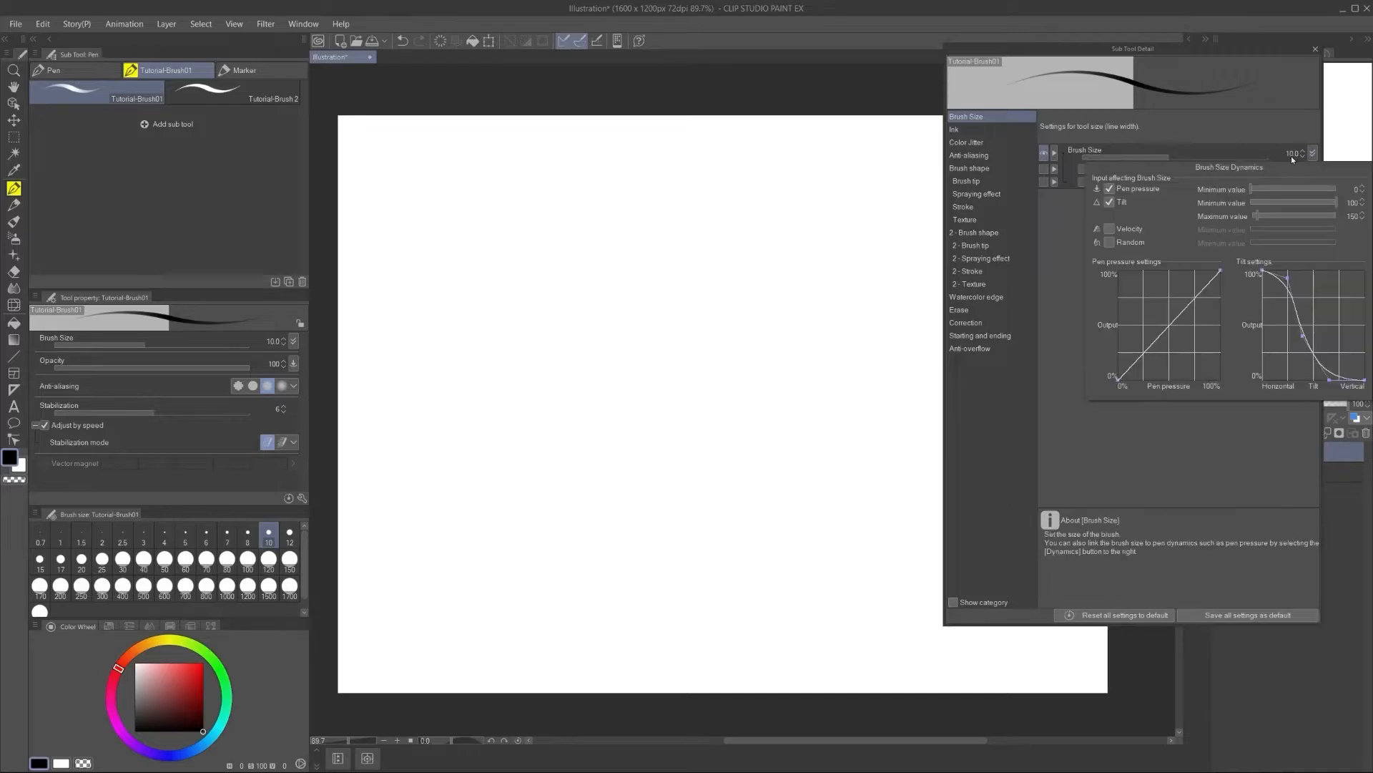
pyautogui.click(1111, 189)
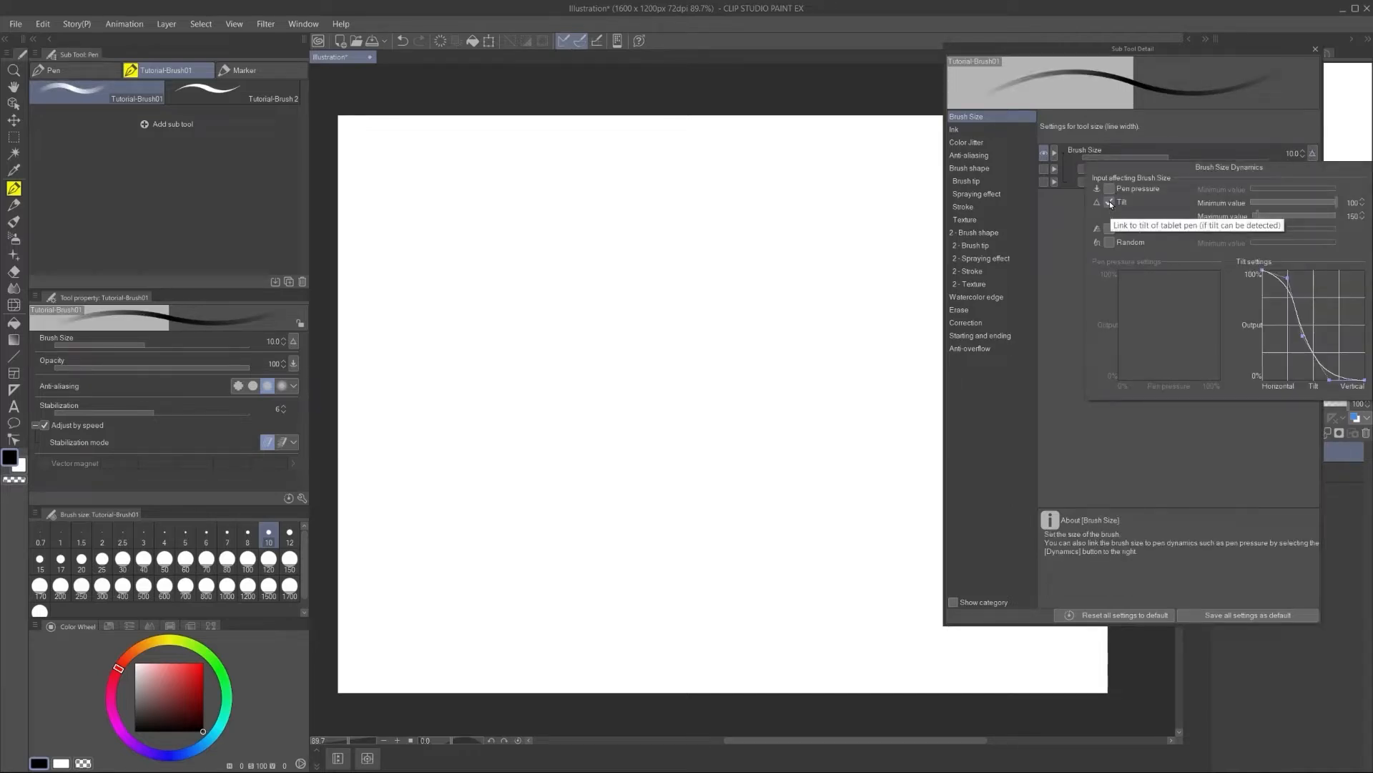
# Step: Test the opacity with zigzag strokes and with overlapping dabs at Brush Size 139.6, clear the canvas, and reopen the Ink settings
pyautogui.moveTo(489, 206)
pyautogui.mouseDown()
pyautogui.moveTo(570, 225)
pyautogui.moveTo(670, 279)
pyautogui.moveTo(551, 253)
pyautogui.moveTo(630, 334)
pyautogui.moveTo(541, 307)
pyautogui.moveTo(588, 370)
pyautogui.moveTo(522, 337)
pyautogui.moveTo(569, 401)
pyautogui.moveTo(528, 374)
pyautogui.moveTo(551, 419)
pyautogui.moveTo(522, 396)
pyautogui.moveTo(532, 453)
pyautogui.moveTo(494, 454)
pyautogui.moveTo(477, 489)
pyautogui.moveTo(498, 527)
pyautogui.moveTo(564, 595)
pyautogui.moveTo(644, 560)
pyautogui.moveTo(676, 492)
pyautogui.moveTo(702, 503)
pyautogui.mouseUp()
pyautogui.moveTo(708, 407); pyautogui.dragTo(742, 407)
pyautogui.moveTo(683, 372)
pyautogui.mouseDown()
pyautogui.moveTo(699, 435)
pyautogui.moveTo(653, 436)
pyautogui.moveTo(687, 357)
pyautogui.moveTo(794, 429)
pyautogui.moveTo(665, 465)
pyautogui.moveTo(707, 395)
pyautogui.mouseUp()
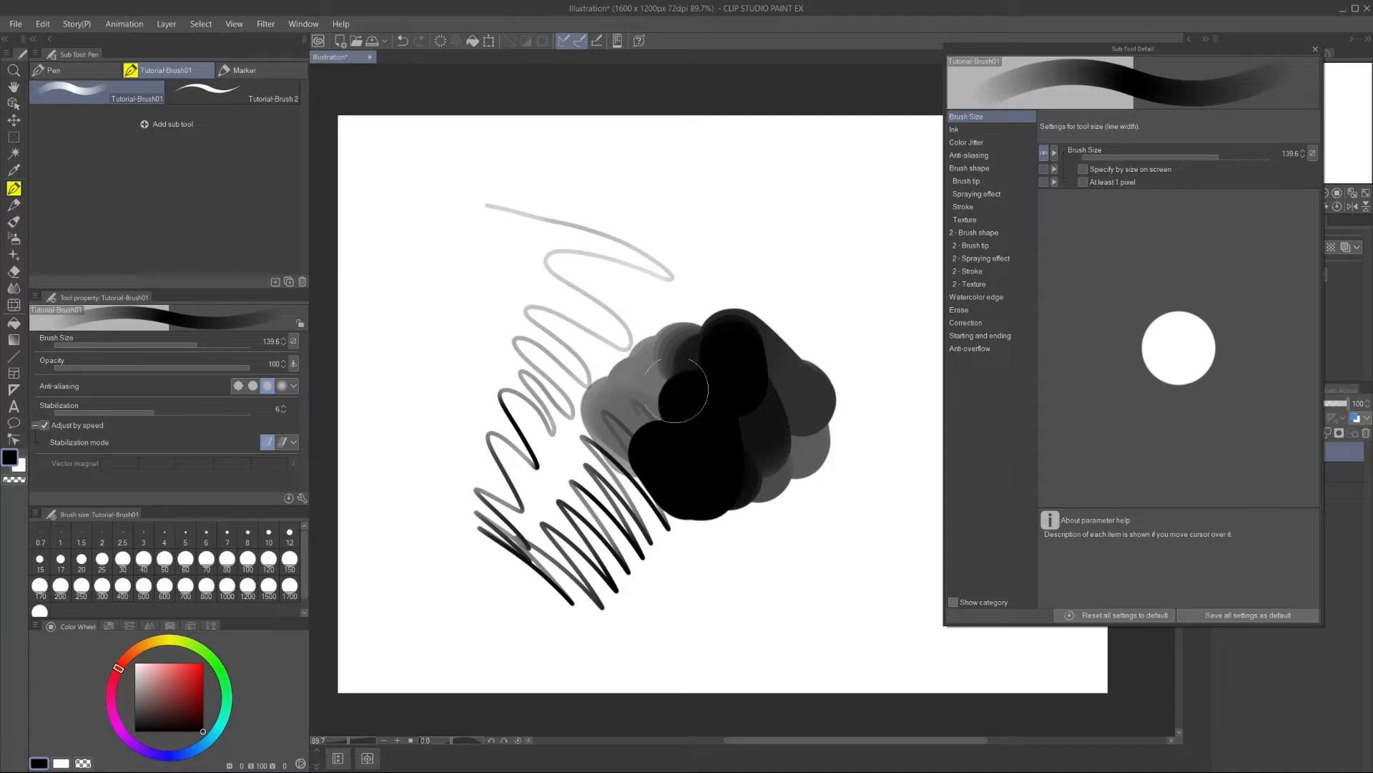
pyautogui.press('Delete')
pyautogui.click(975, 133)
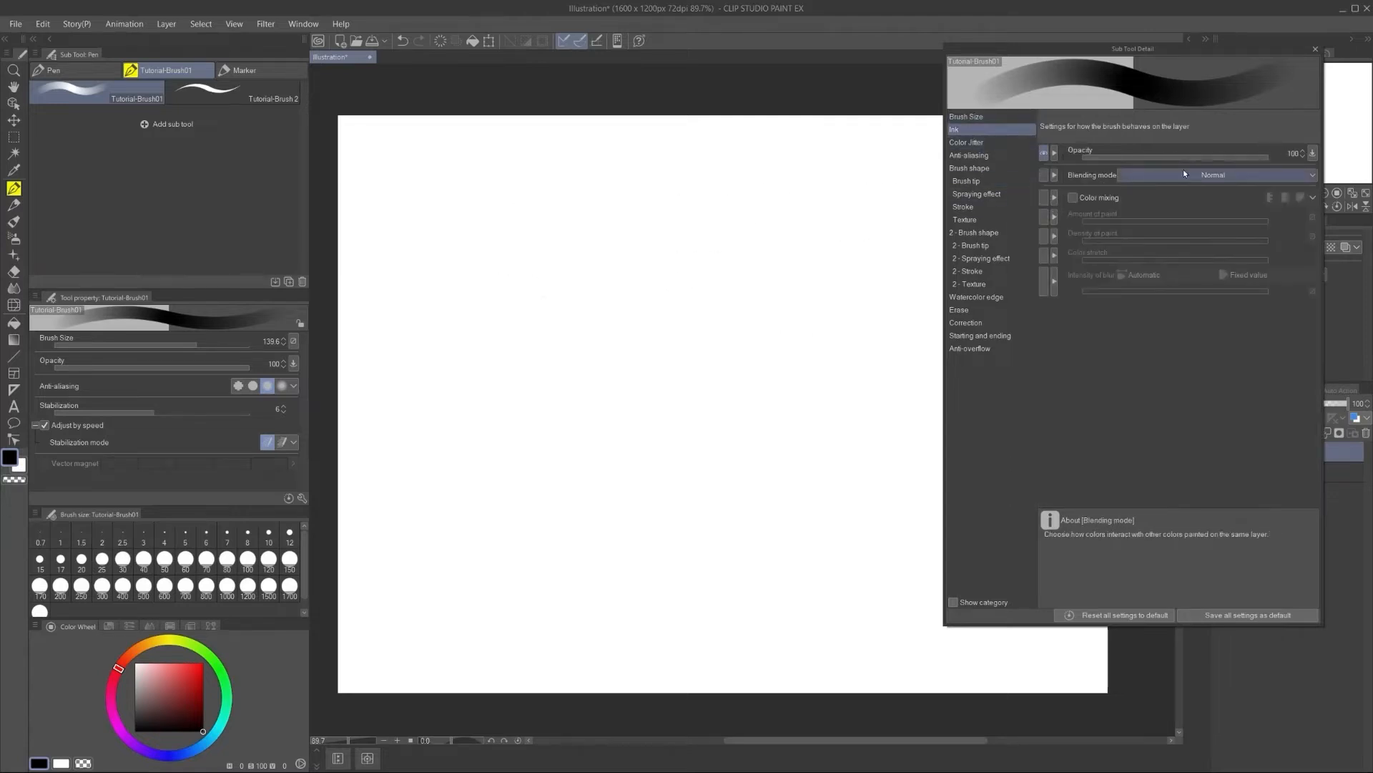
# Step: Enable Tilt in addition to Pen pressure as an input affecting Tutorial-Brush01's Opacity, with the tilt minimum value at 0
pyautogui.click(1313, 154)
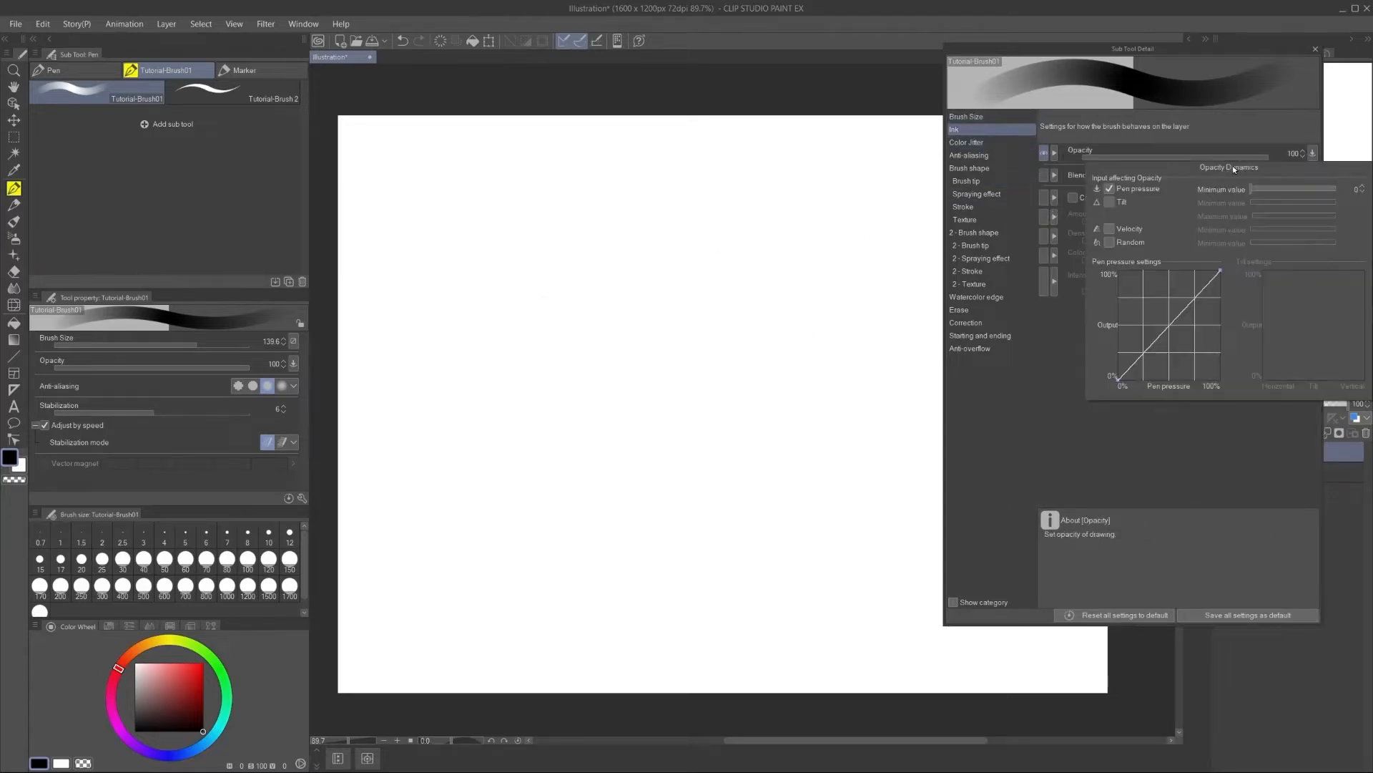
pyautogui.click(1110, 189)
pyautogui.click(1109, 189)
pyautogui.moveTo(1131, 154); pyautogui.dragTo(1288, 162)
pyautogui.click(1312, 154)
pyautogui.click(1109, 202)
pyautogui.moveTo(1267, 206); pyautogui.dragTo(1238, 207)
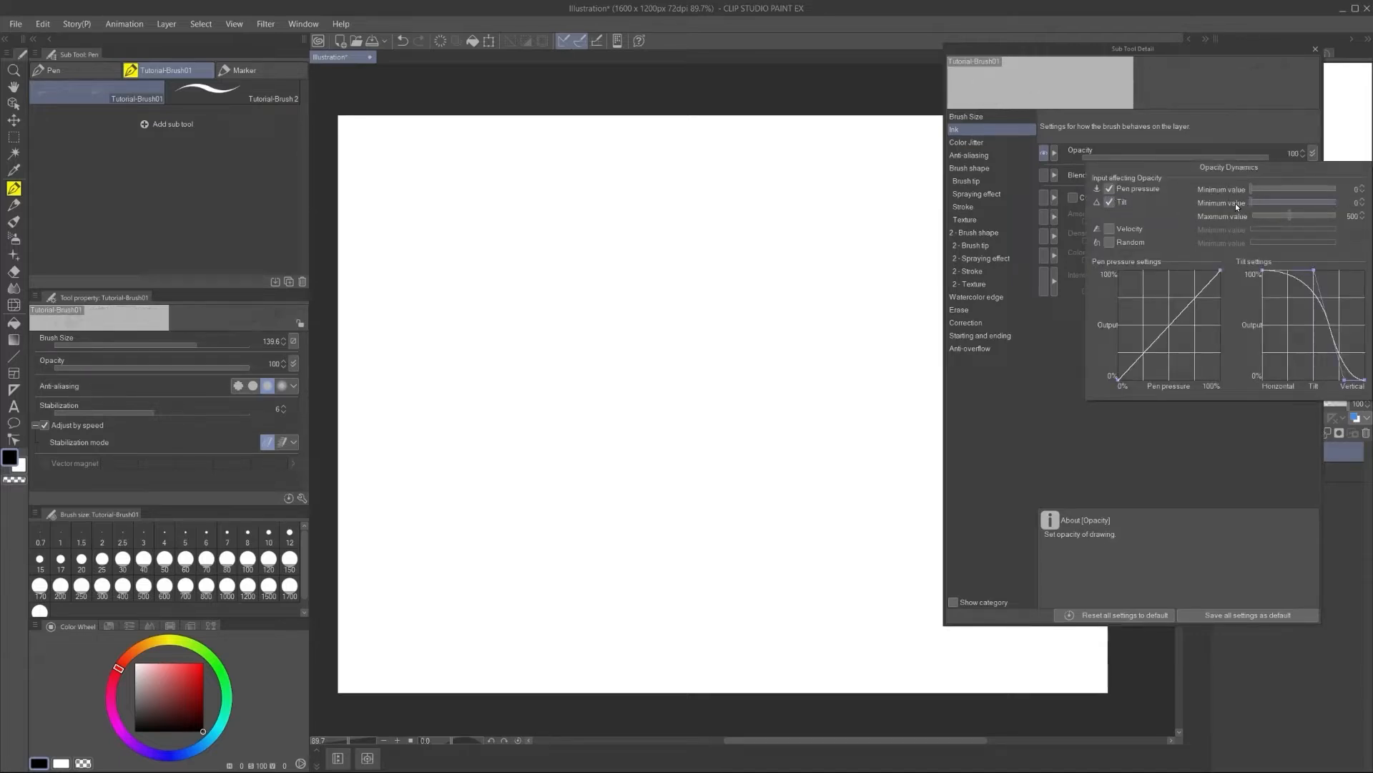
# Step: Test the tilt-driven opacity with large overlapping dabs and strokes, and clear the canvas
pyautogui.click(682, 254)
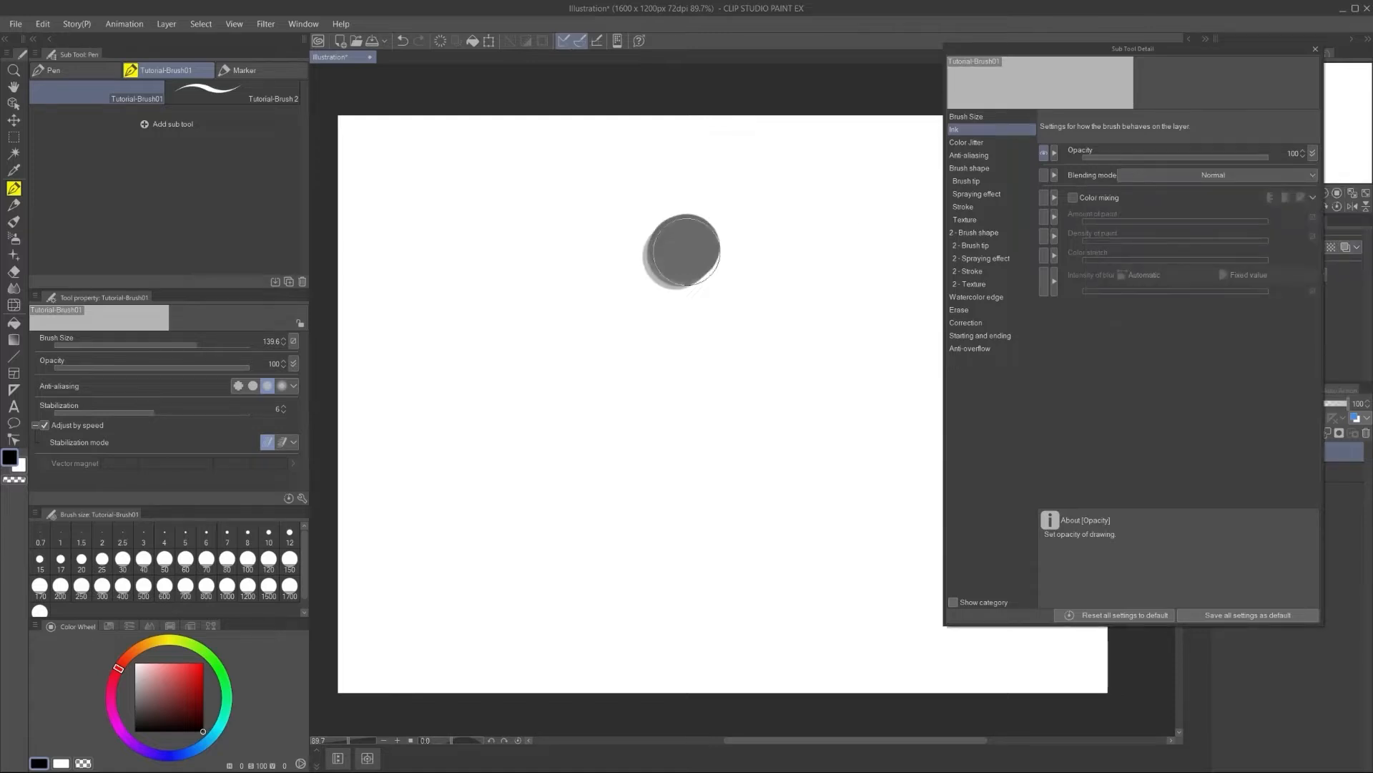
pyautogui.moveTo(620, 365); pyautogui.dragTo(560, 400)
pyautogui.keyDown('ctrl'); pyautogui.keyDown('alt'); pyautogui.moveTo(568, 338); pyautogui.dragTo(563, 325); pyautogui.keyUp('alt'); pyautogui.keyUp('ctrl')
pyautogui.press('Delete')
# Step: Reduce the Brush Size to 17.7, draw a straight horizontal line across the middle of the canvas, and close the detailed settings
pyautogui.keyDown('ctrl'); pyautogui.keyDown('alt'); pyautogui.moveTo(434, 397); pyautogui.dragTo(436, 399); pyautogui.keyUp('alt'); pyautogui.keyUp('ctrl')
pyautogui.click(389, 414)
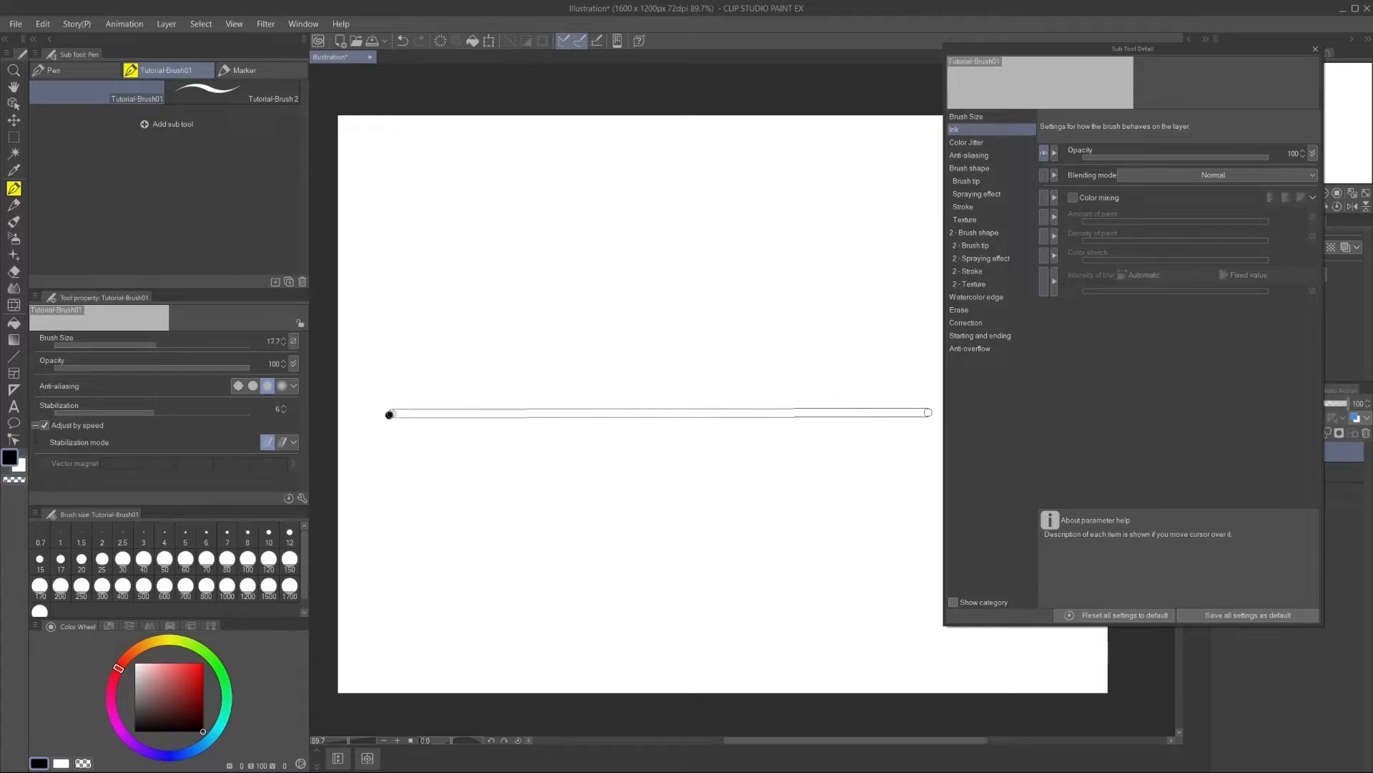
pyautogui.keyDown('shift'); pyautogui.click(934, 415); pyautogui.keyUp('shift')
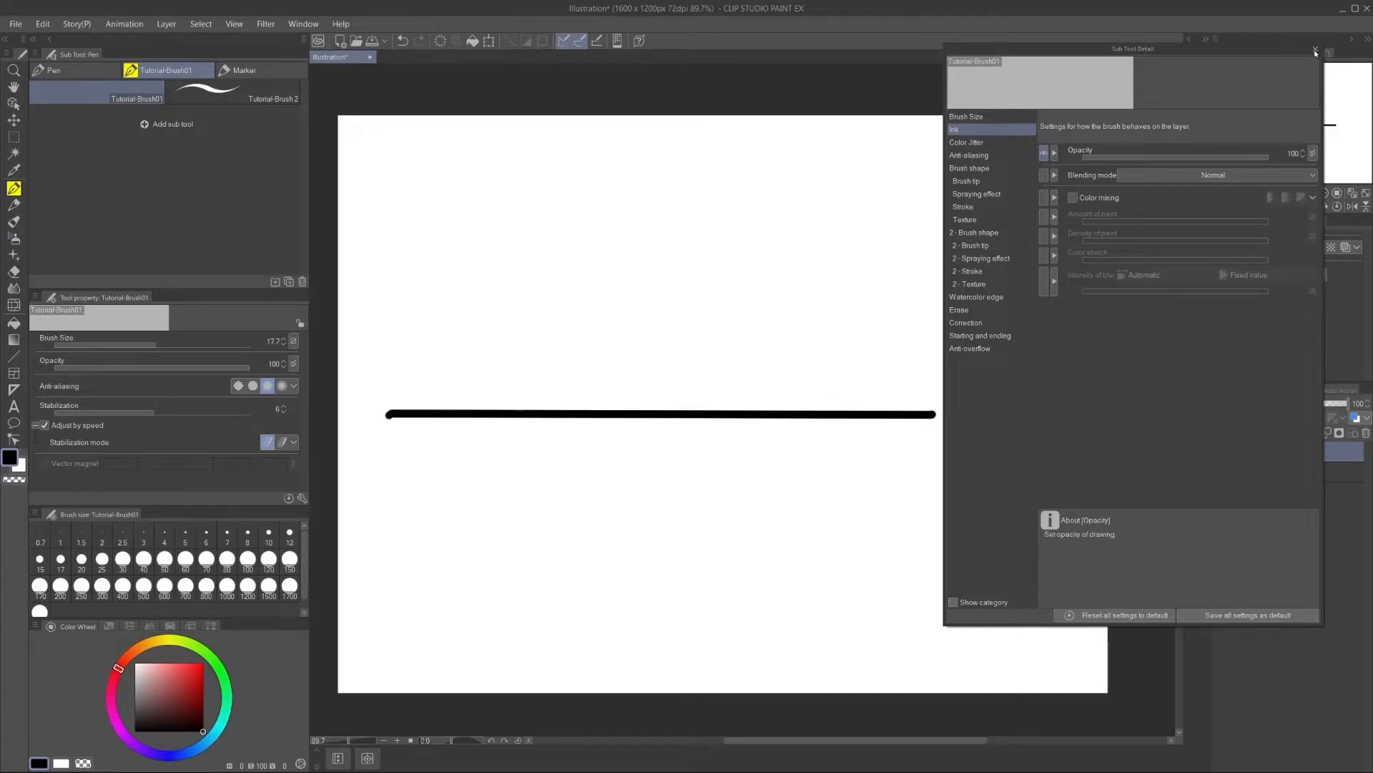
pyautogui.click(1315, 52)
# Step: Sketch a hand and forearm holding a slanted pen whose tip touches the horizontal line
pyautogui.moveTo(748, 176); pyautogui.dragTo(633, 405)
pyautogui.moveTo(708, 229)
pyautogui.mouseDown()
pyautogui.moveTo(661, 246)
pyautogui.moveTo(636, 284)
pyautogui.moveTo(647, 381)
pyautogui.mouseUp()
pyautogui.moveTo(652, 361)
pyautogui.mouseDown()
pyautogui.moveTo(664, 309)
pyautogui.moveTo(688, 282)
pyautogui.mouseUp()
pyautogui.moveTo(739, 223)
pyautogui.mouseDown()
pyautogui.moveTo(739, 292)
pyautogui.moveTo(677, 325)
pyautogui.moveTo(746, 234)
pyautogui.mouseUp()
pyautogui.moveTo(635, 291)
pyautogui.mouseDown()
pyautogui.moveTo(625, 323)
pyautogui.moveTo(647, 357)
pyautogui.moveTo(669, 342)
pyautogui.moveTo(681, 285)
pyautogui.mouseUp()
pyautogui.moveTo(723, 217)
pyautogui.mouseDown()
pyautogui.moveTo(758, 251)
pyautogui.moveTo(889, 141)
pyautogui.moveTo(711, 220)
pyautogui.moveTo(785, 111)
pyautogui.mouseUp()
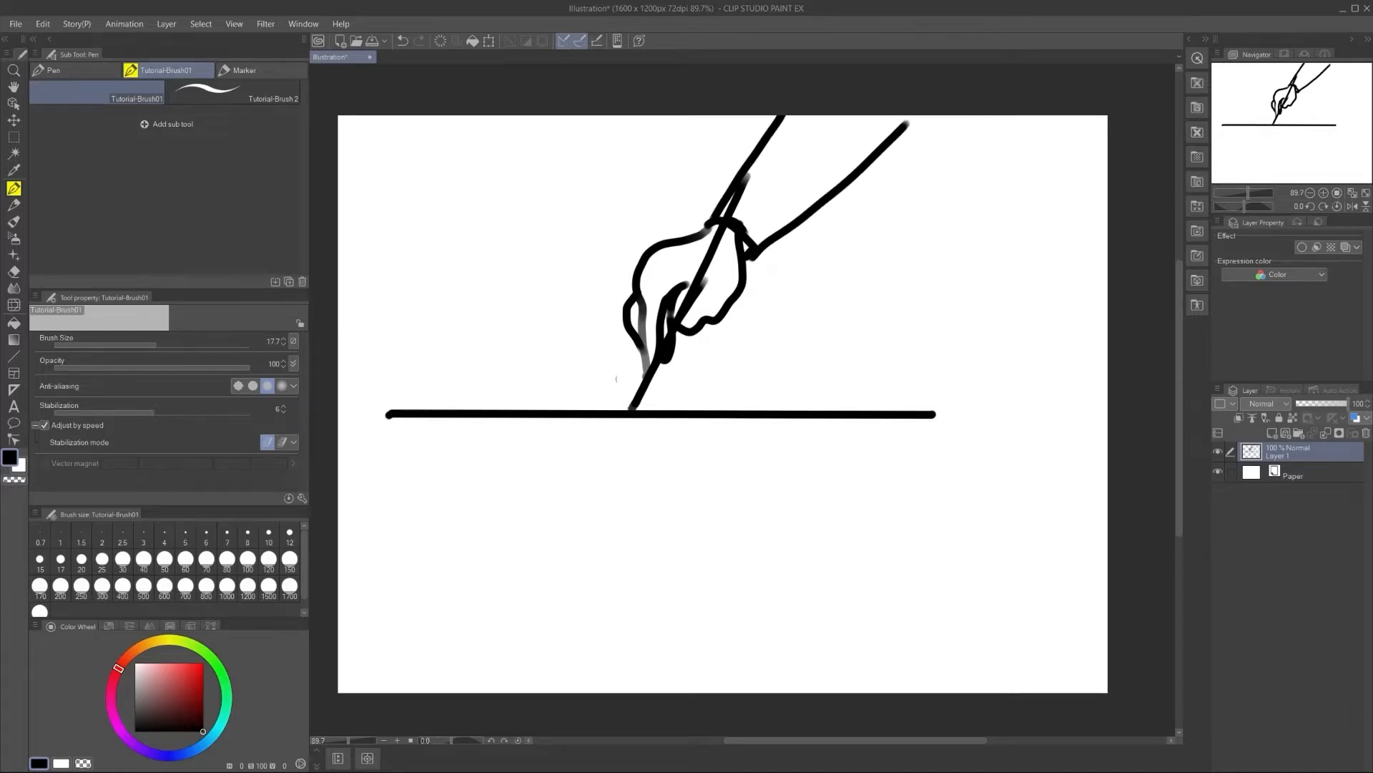
# Step: Draw a curved double-headed arrow marking the angle between the sketched pen and the horizontal line
pyautogui.moveTo(709, 338); pyautogui.dragTo(738, 396)
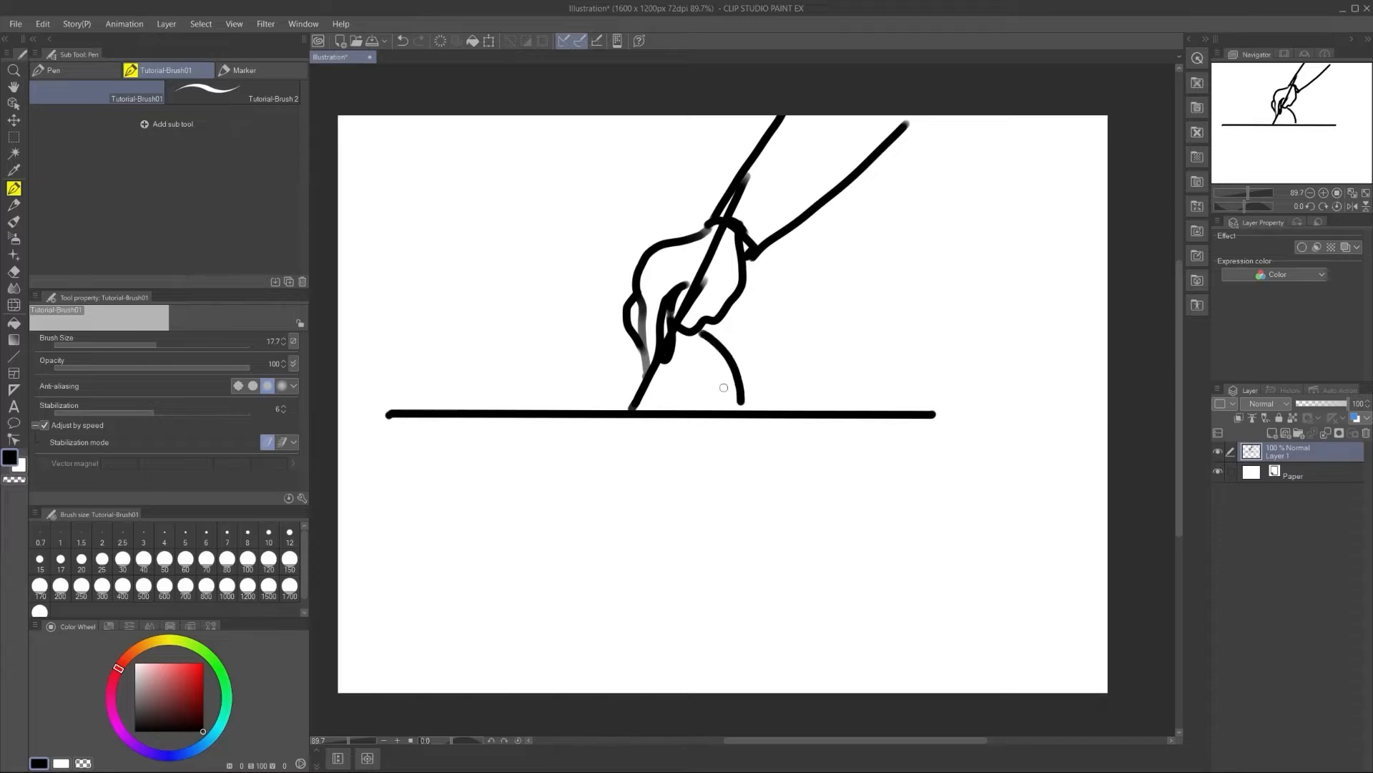
pyautogui.click(679, 383)
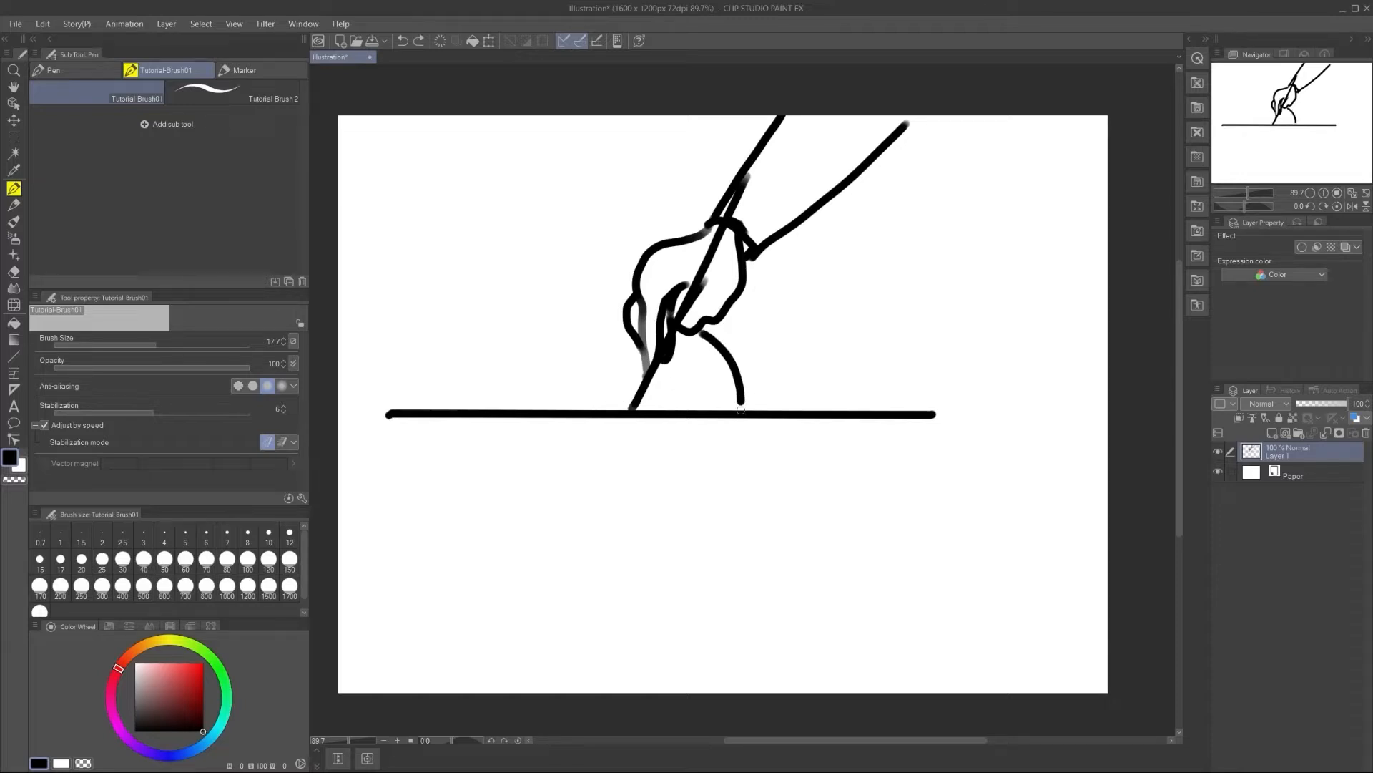
pyautogui.moveTo(699, 334); pyautogui.dragTo(729, 335)
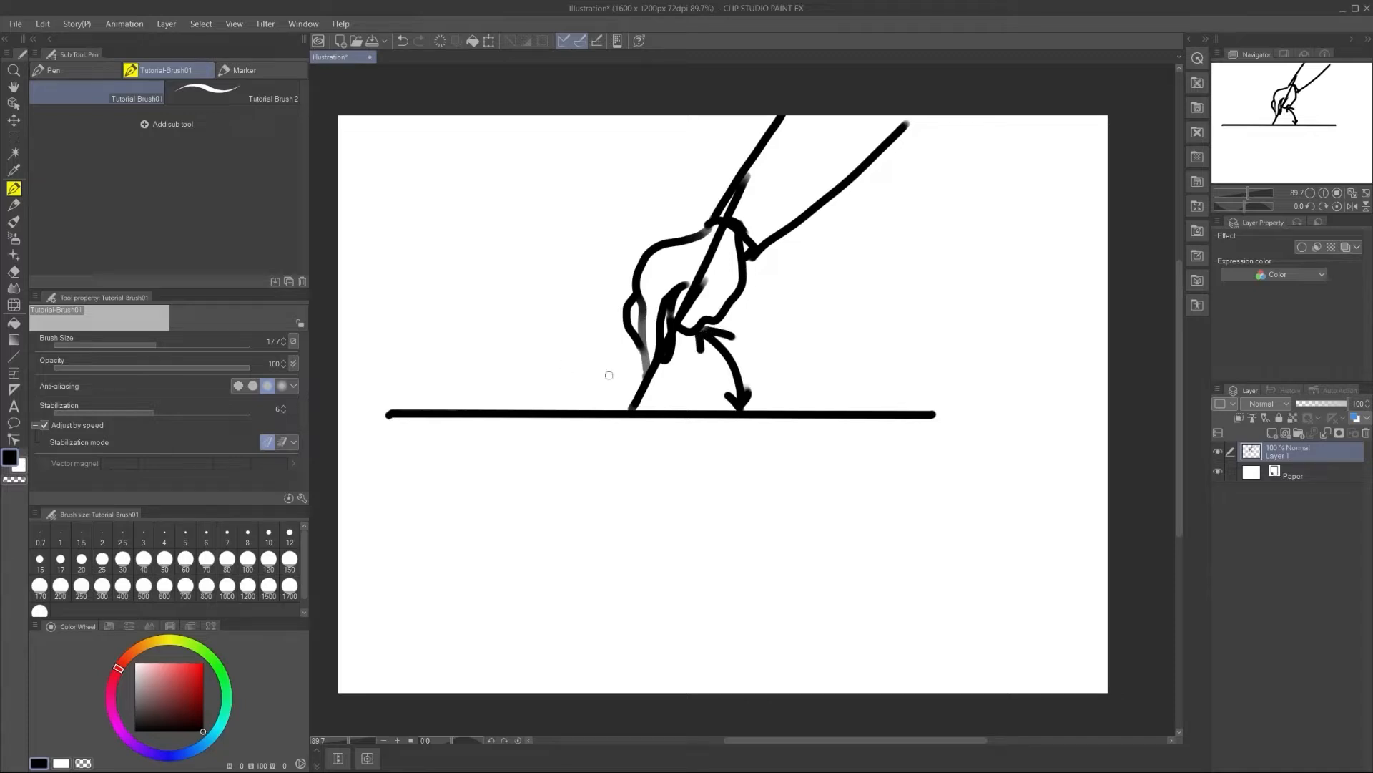
# Step: Beside the pen tip, draw a low slanted line with a small angle arc and a vertical line meeting the horizontal line
pyautogui.moveTo(624, 408); pyautogui.dragTo(386, 294)
pyautogui.moveTo(538, 374); pyautogui.dragTo(526, 406)
pyautogui.moveTo(613, 123); pyautogui.dragTo(613, 382)
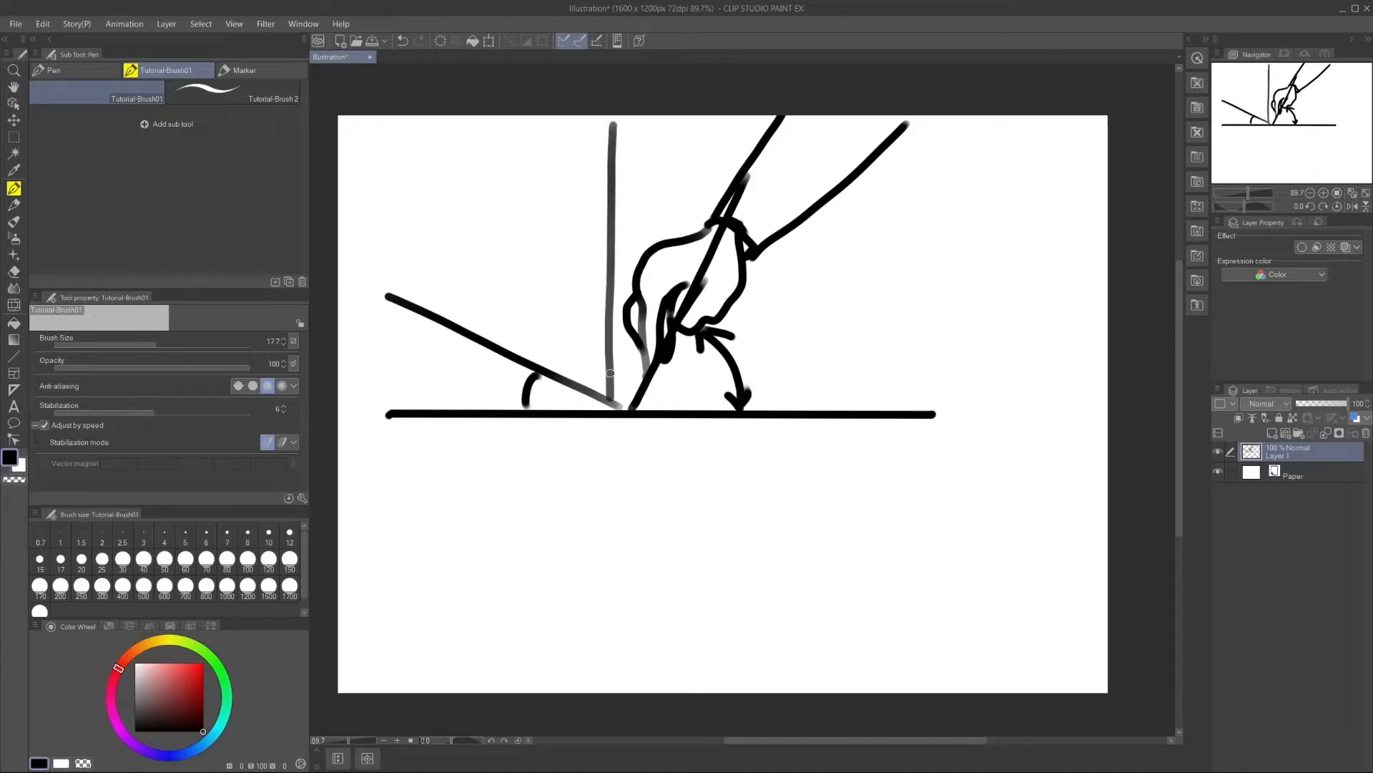
# Step: Reopen the brush's detailed Ink settings, move them over the canvas, and display the Opacity dynamics with the tilt curve
pyautogui.click(303, 498)
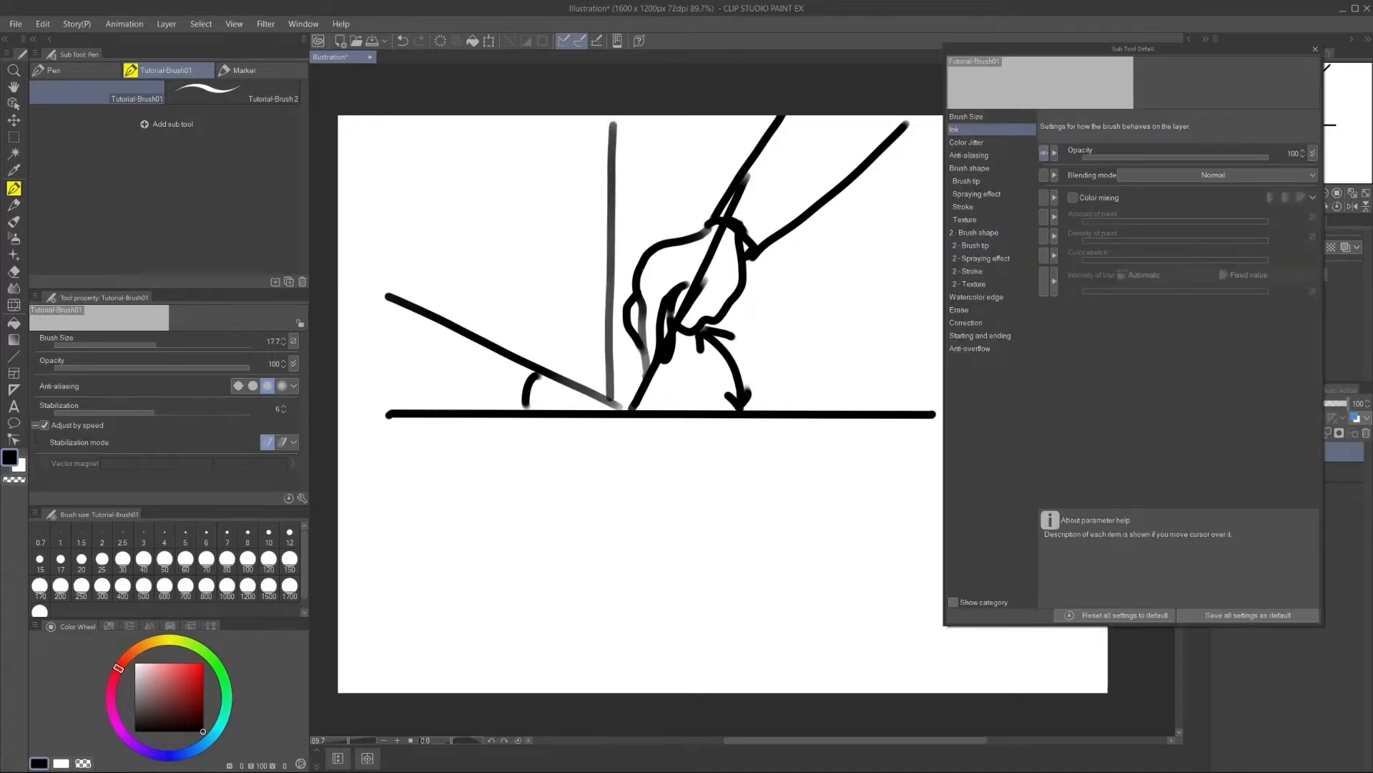
pyautogui.click(1313, 154)
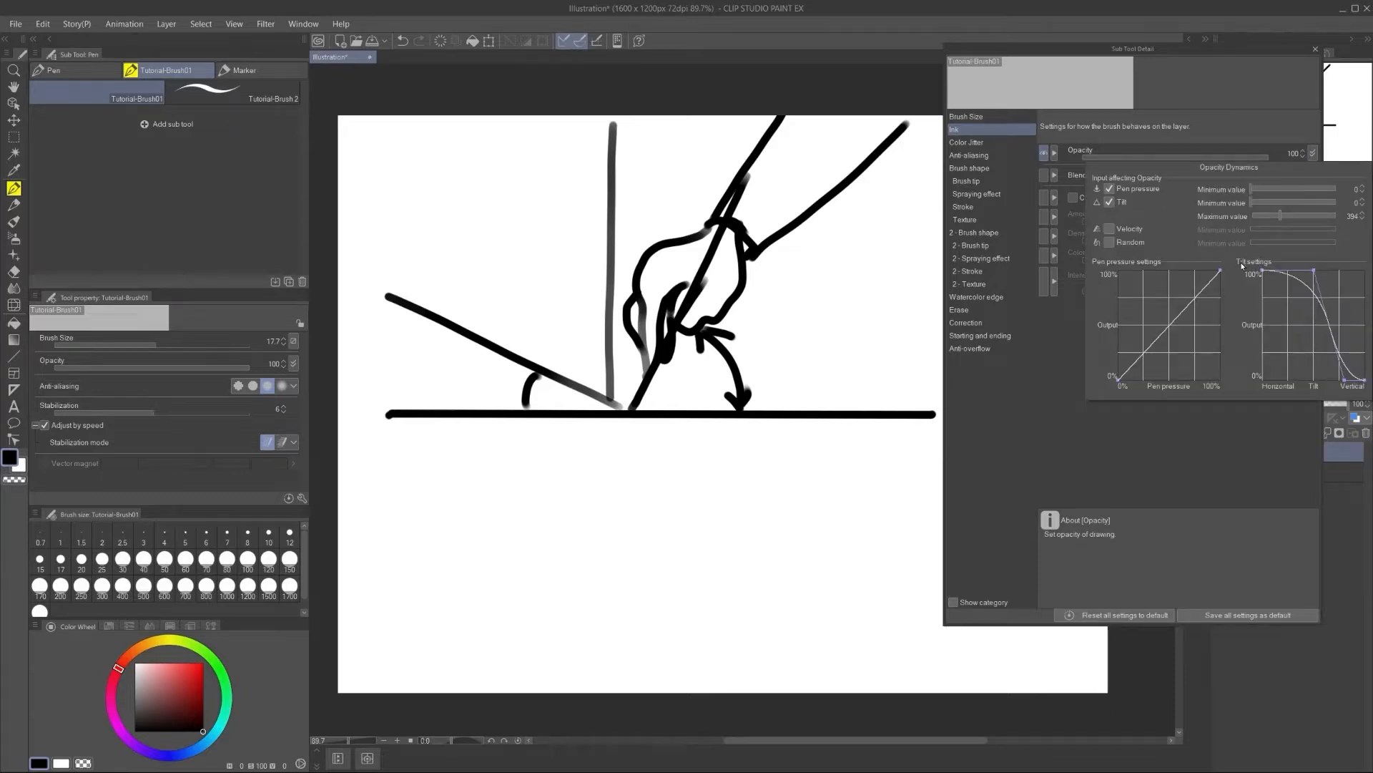
pyautogui.moveTo(1120, 48); pyautogui.dragTo(886, 56)
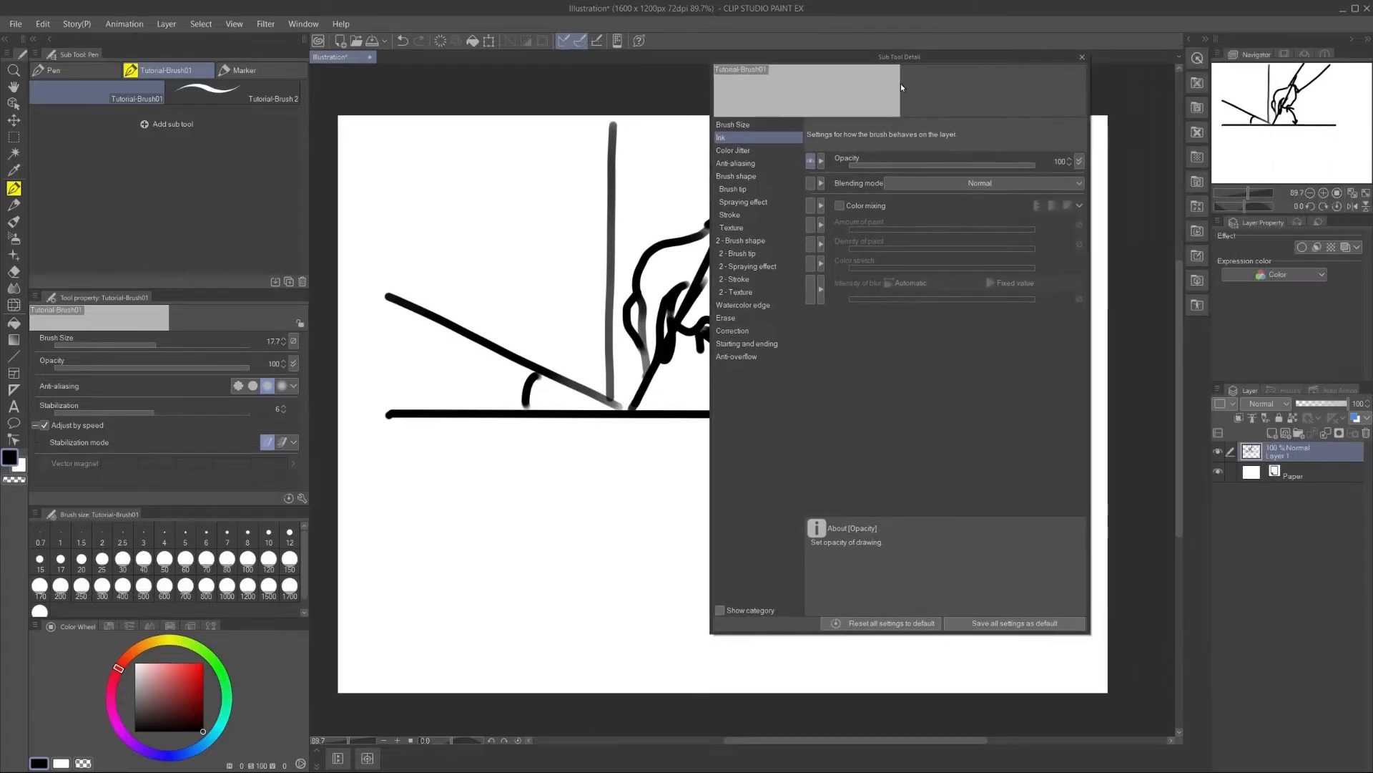
pyautogui.click(1079, 160)
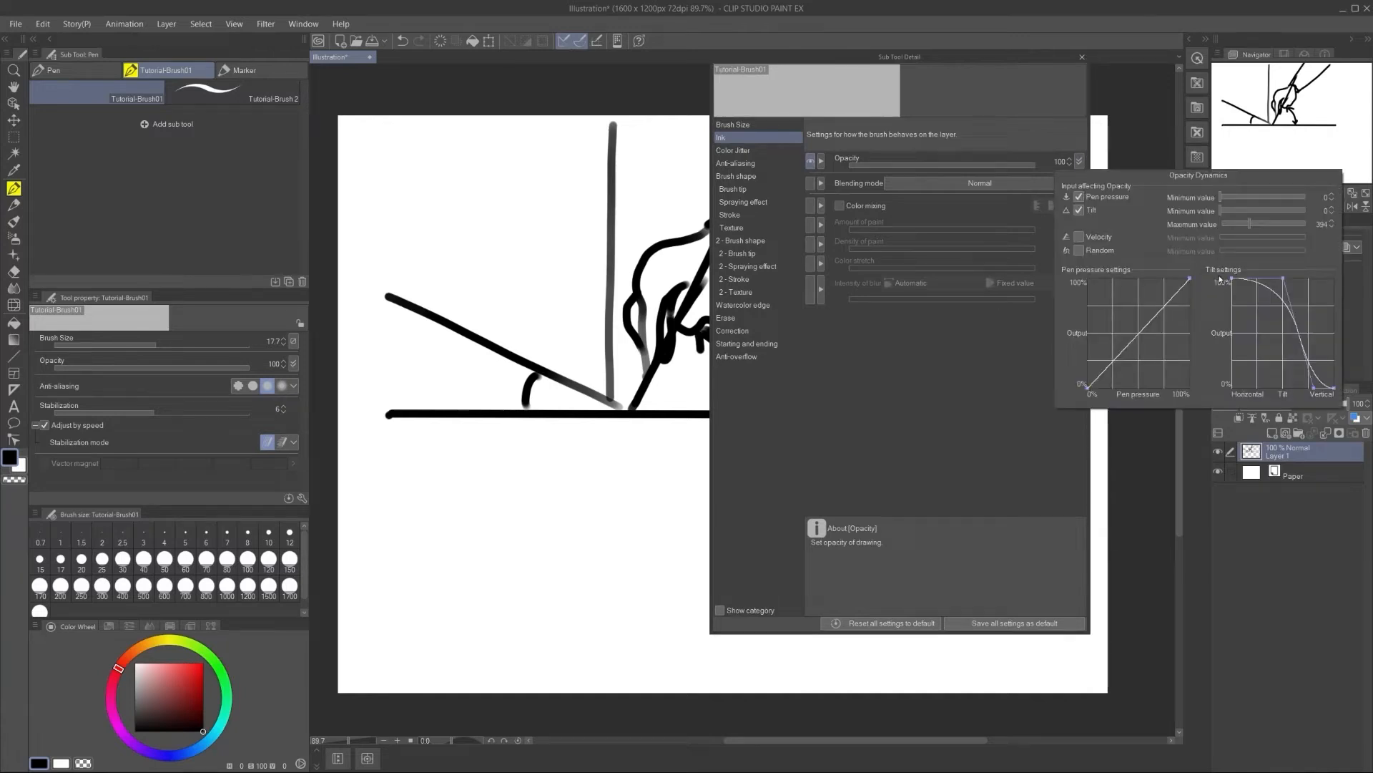
# Step: Test the tilt opacity with a short scribble below the horizontal line, undo it, and reopen the Opacity dynamics
pyautogui.moveTo(486, 495); pyautogui.dragTo(535, 494)
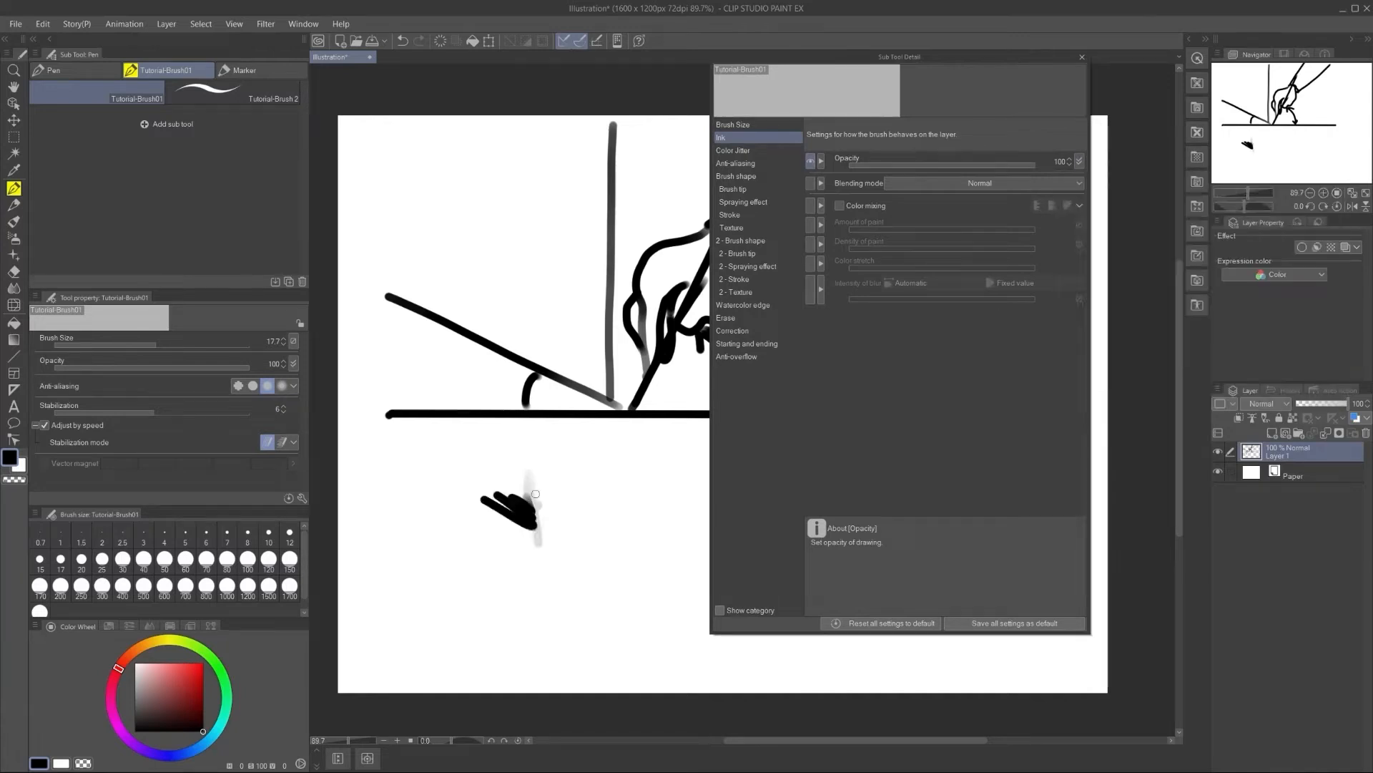
pyautogui.hotkey('ctrl', 'z')
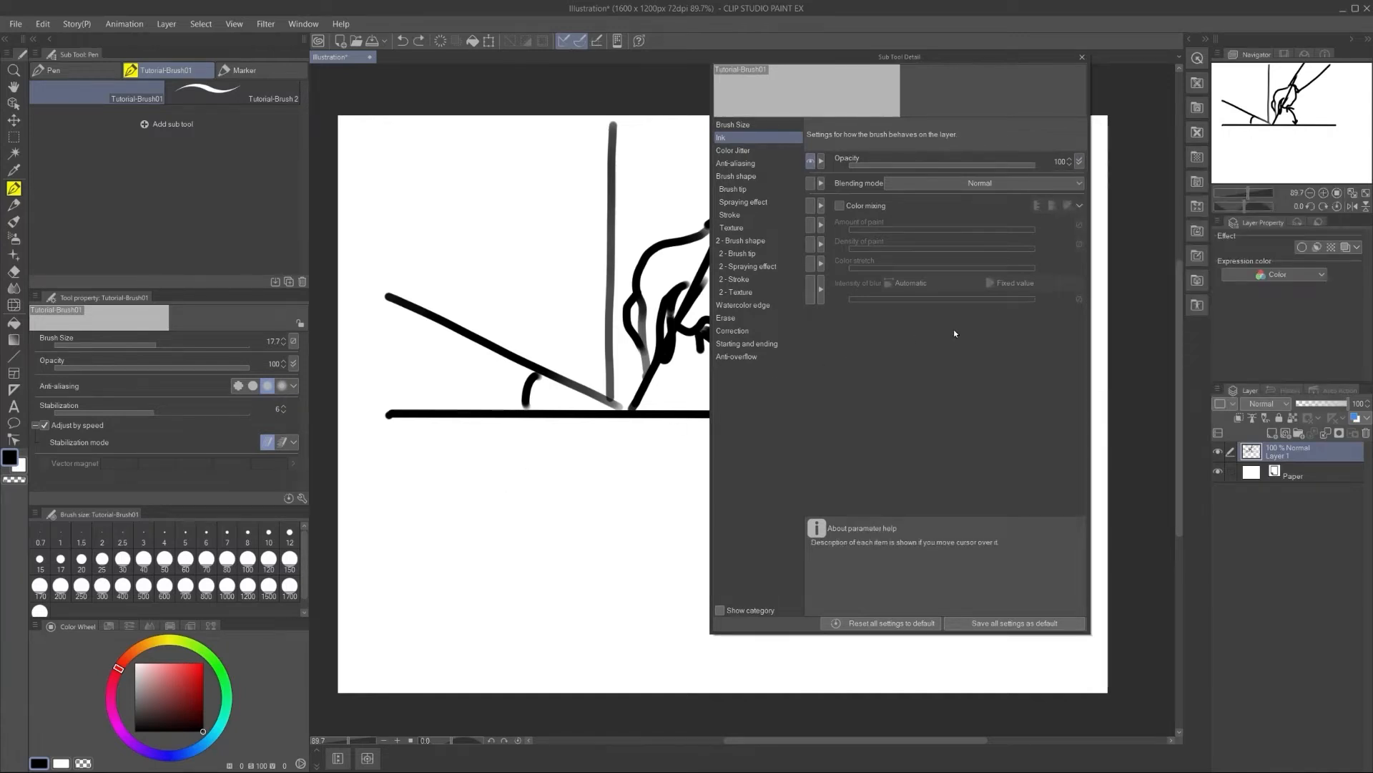
pyautogui.click(1080, 161)
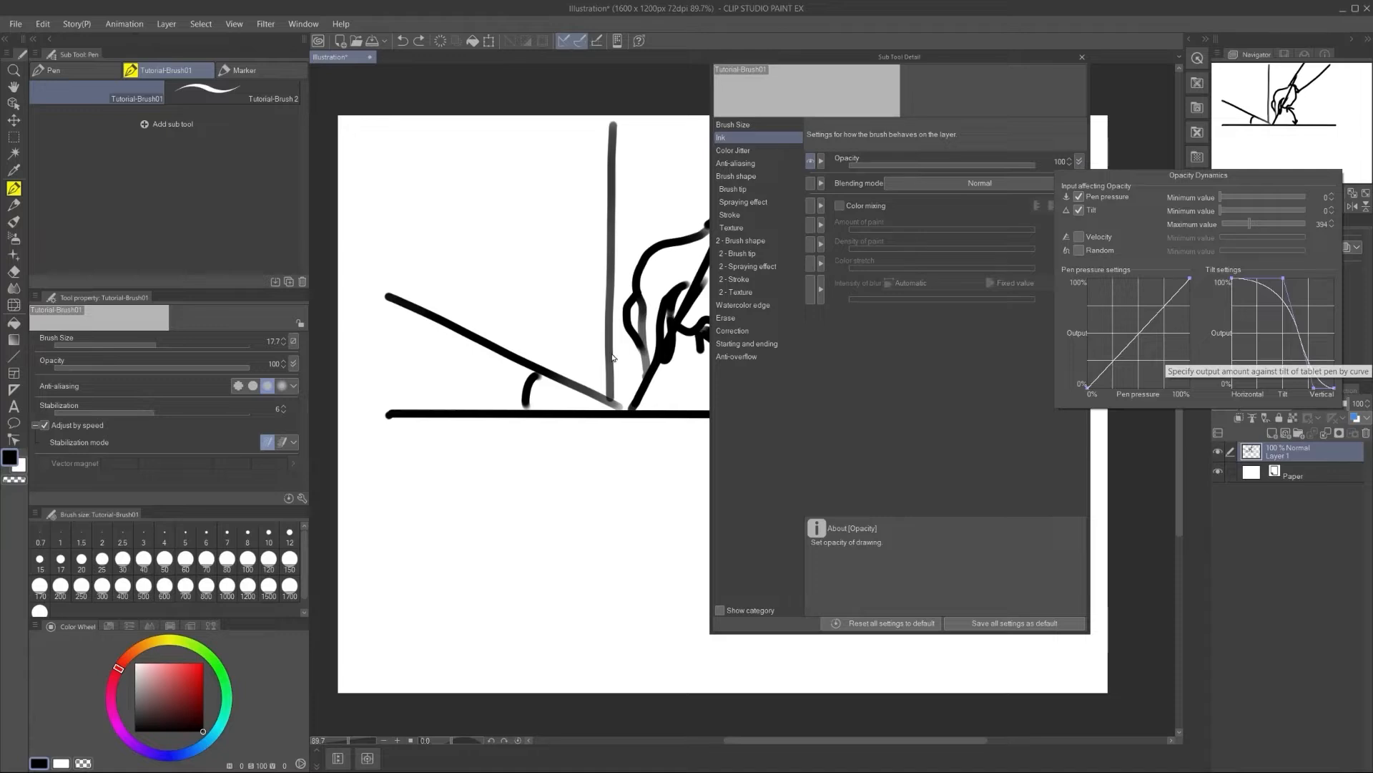
# Step: Retrace the vertical line in solid black down to the horizontal line, undo the excess stroke, and reopen the Opacity dynamics
pyautogui.click(610, 404)
pyautogui.moveTo(610, 404)
pyautogui.mouseDown()
pyautogui.moveTo(606, 122)
pyautogui.moveTo(612, 417)
pyautogui.mouseUp()
pyautogui.hotkey('ctrl', 'z')
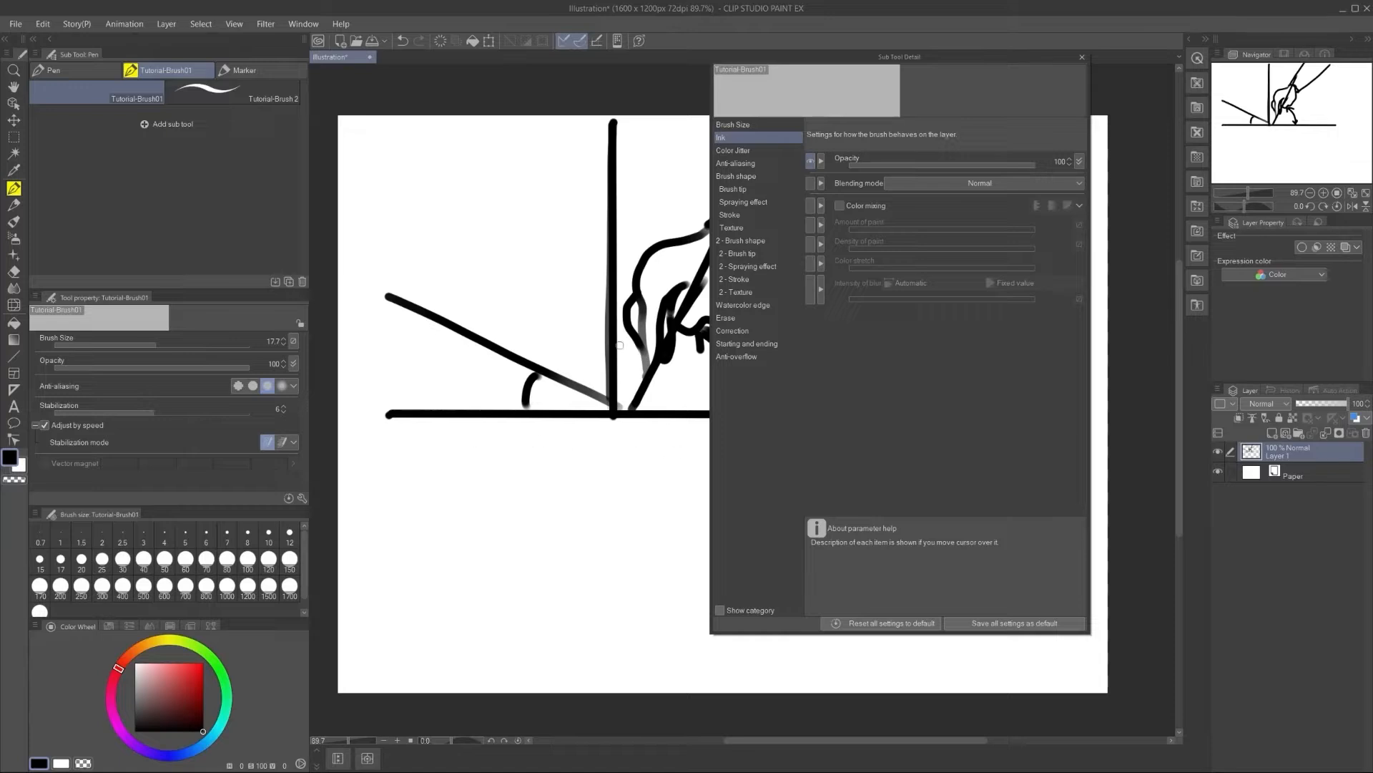
pyautogui.click(1079, 161)
pyautogui.click(1080, 161)
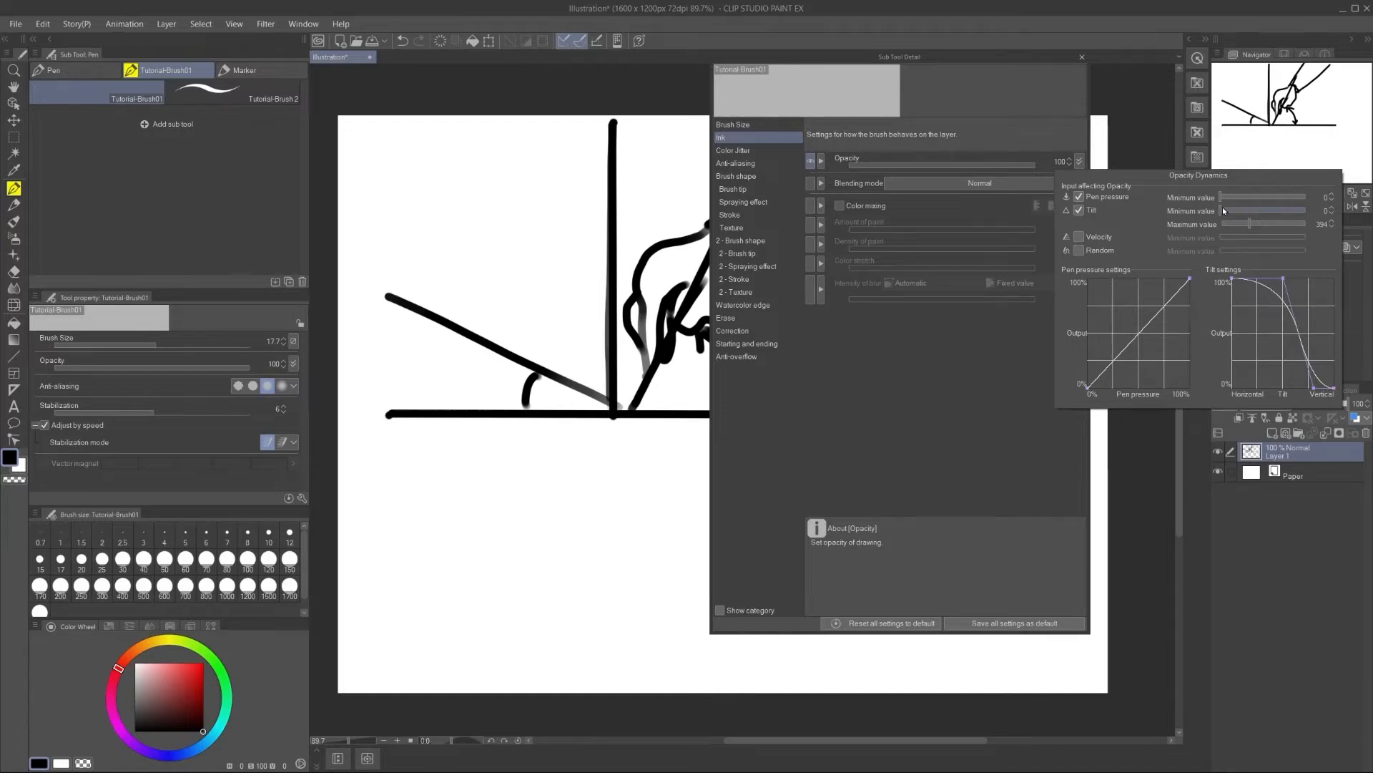
# Step: Draw vertical and slanted test strokes at different pen tilts below the horizontal line, and undo them
pyautogui.click(567, 467)
pyautogui.moveTo(568, 462)
pyautogui.mouseDown()
pyautogui.moveTo(570, 616)
pyautogui.moveTo(564, 451)
pyautogui.moveTo(561, 608)
pyautogui.moveTo(521, 619)
pyautogui.moveTo(360, 596)
pyautogui.moveTo(594, 643)
pyautogui.mouseUp()
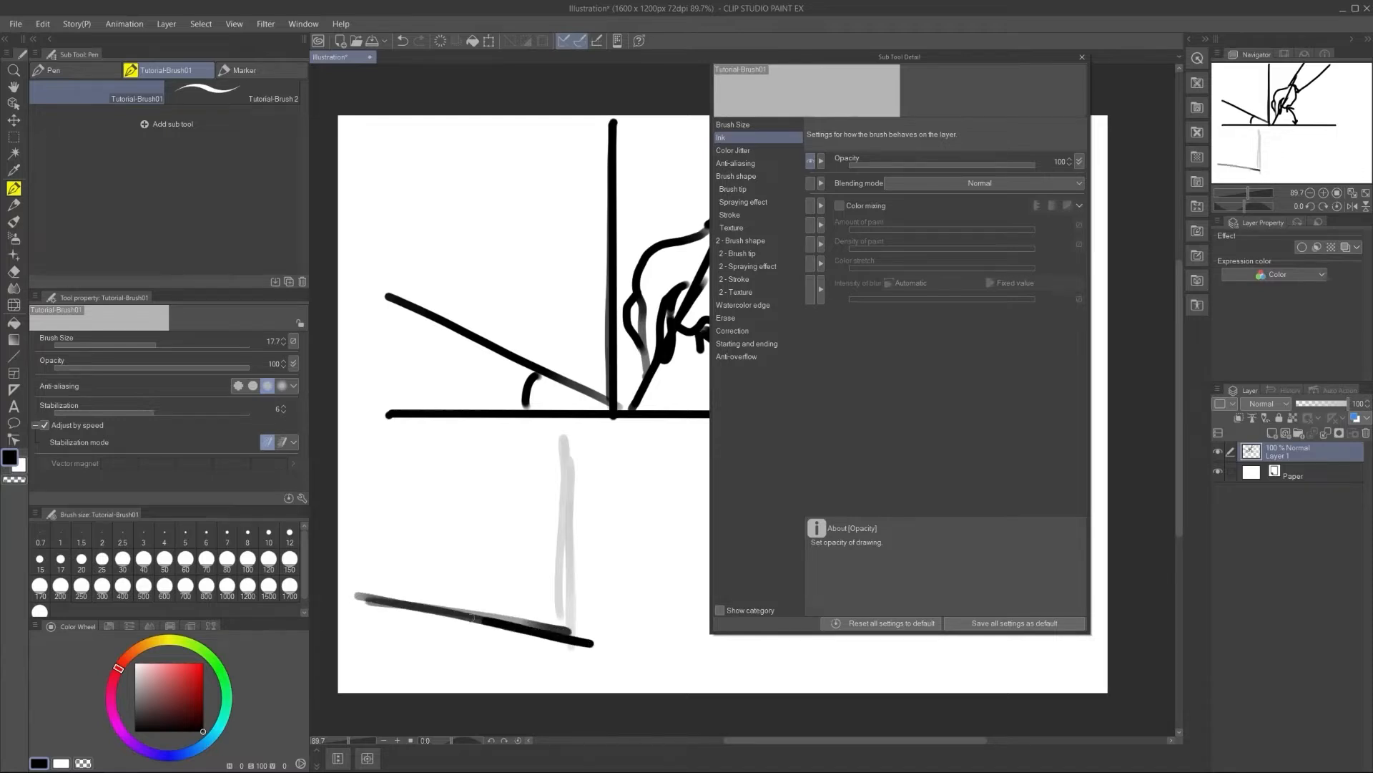
pyautogui.hotkey('ctrl', 'z')
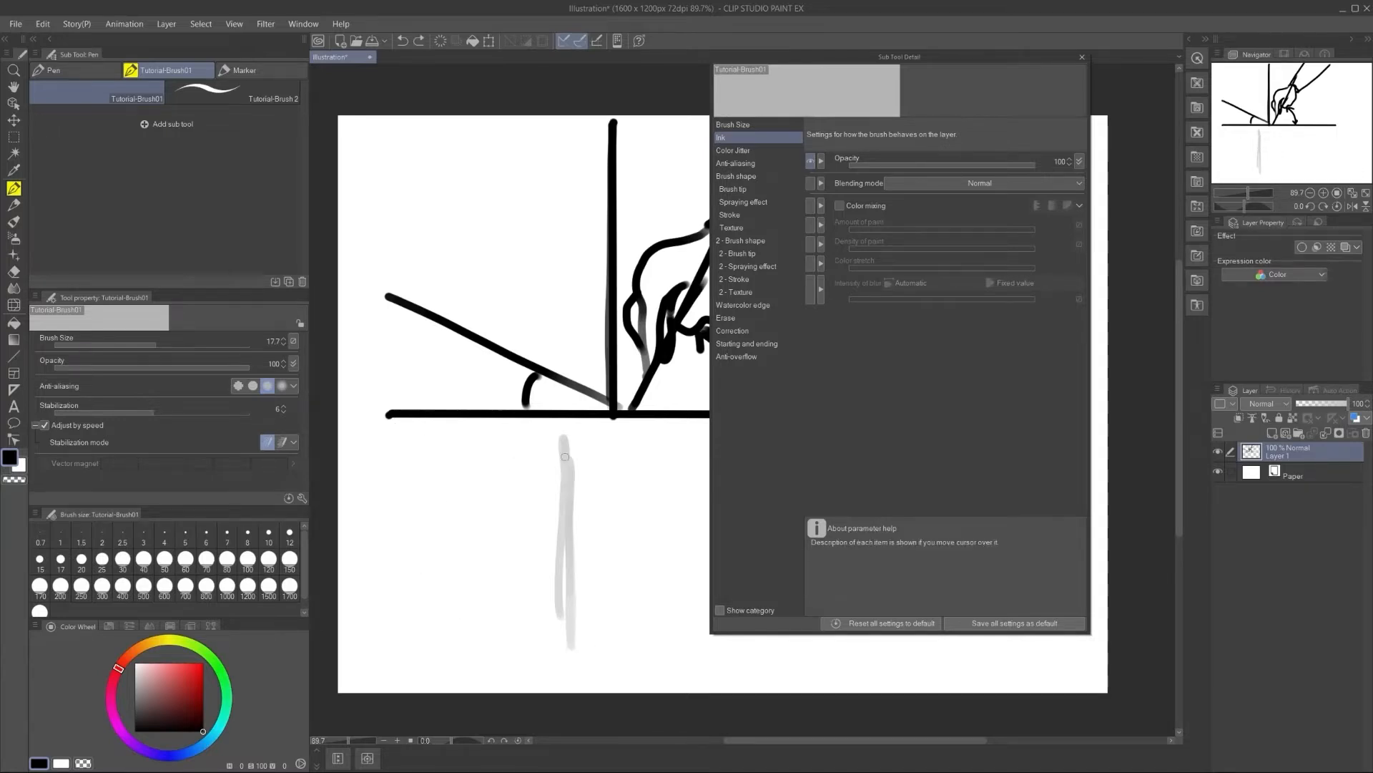
pyautogui.moveTo(544, 386); pyautogui.dragTo(552, 384)
pyautogui.moveTo(350, 576)
pyautogui.mouseDown()
pyautogui.moveTo(570, 642)
pyautogui.moveTo(445, 602)
pyautogui.mouseUp()
pyautogui.hotkey('ctrl', 'z')
pyautogui.hotkey('ctrl', 'z')
pyautogui.hotkey('ctrl', 'z')
pyautogui.hotkey('ctrl', 'z')
# Step: Draw a slanted line across the area below the horizontal line, and check the Opacity dynamics
pyautogui.moveTo(392, 553); pyautogui.dragTo(637, 621)
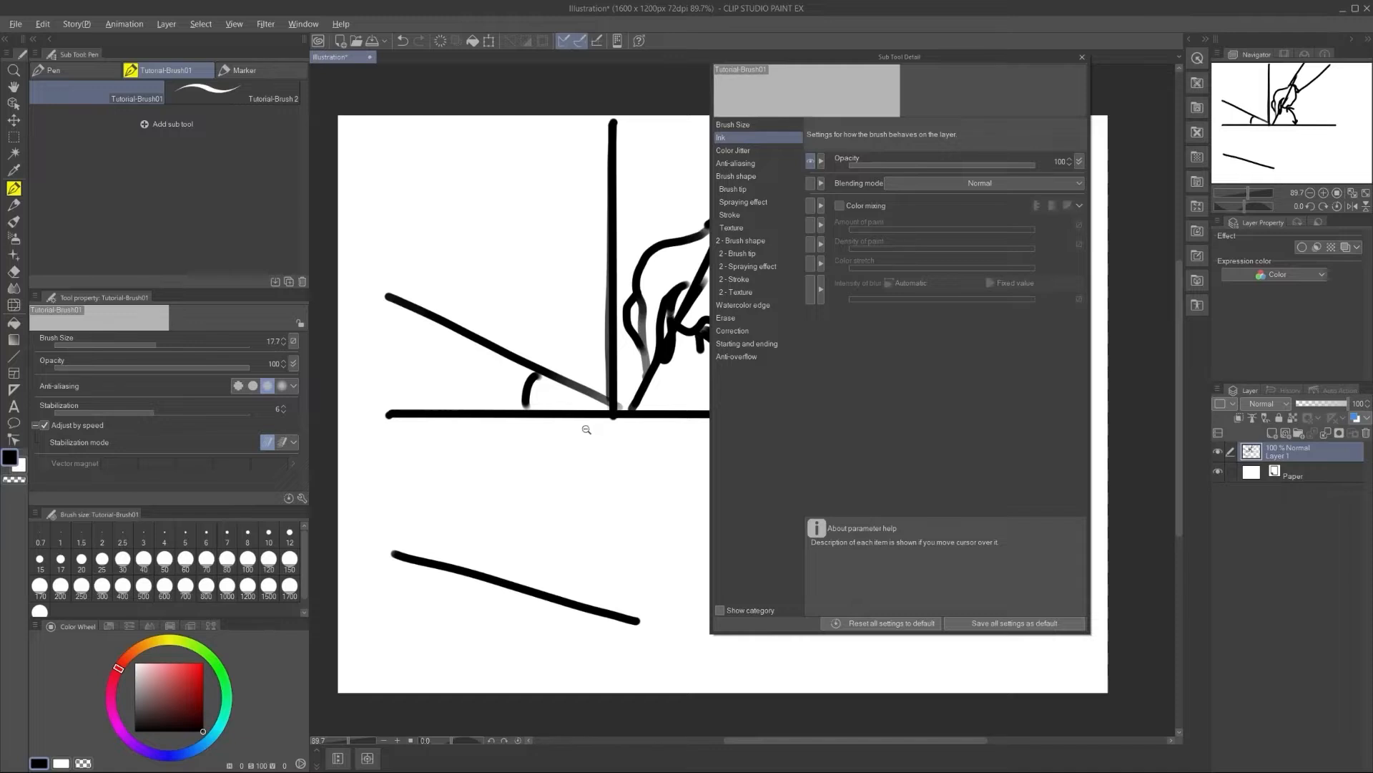
pyautogui.click(587, 429)
pyautogui.click(1080, 161)
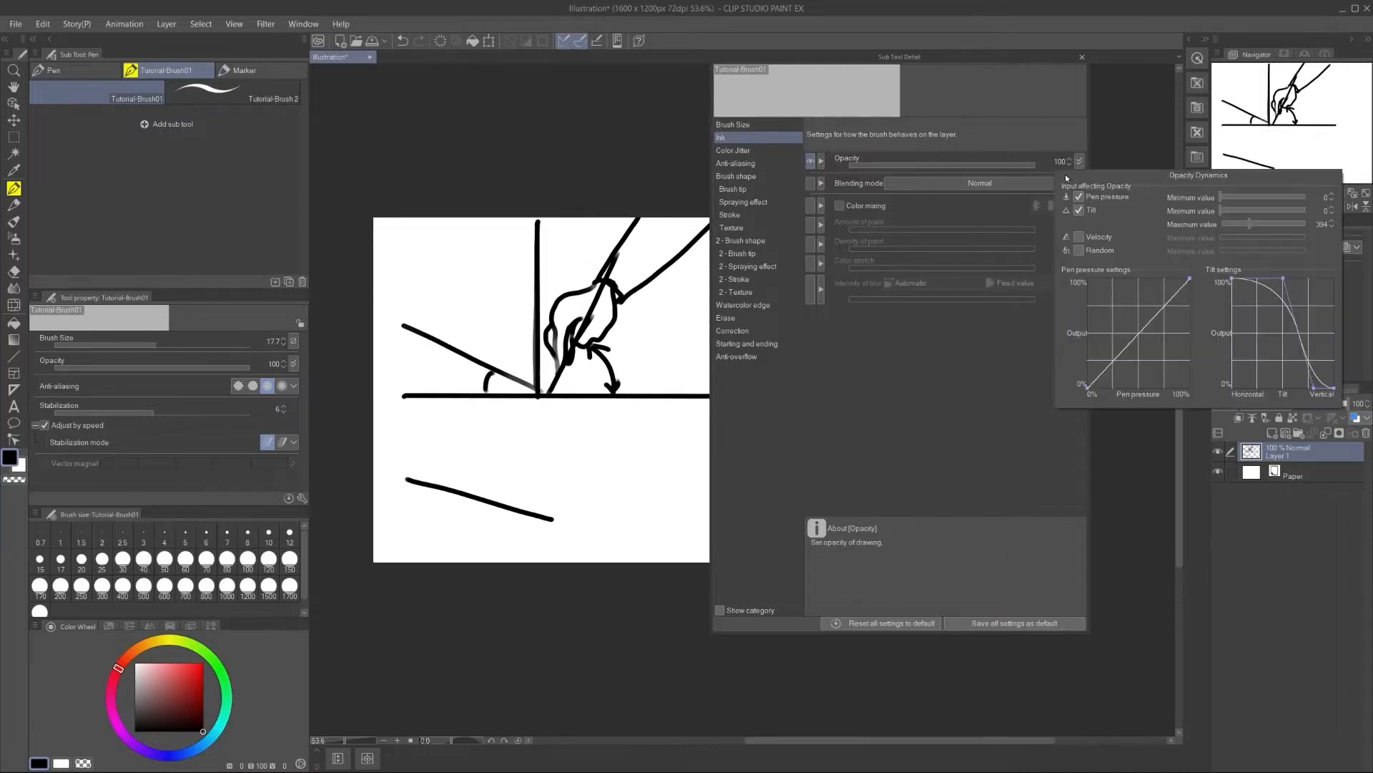
pyautogui.click(842, 186)
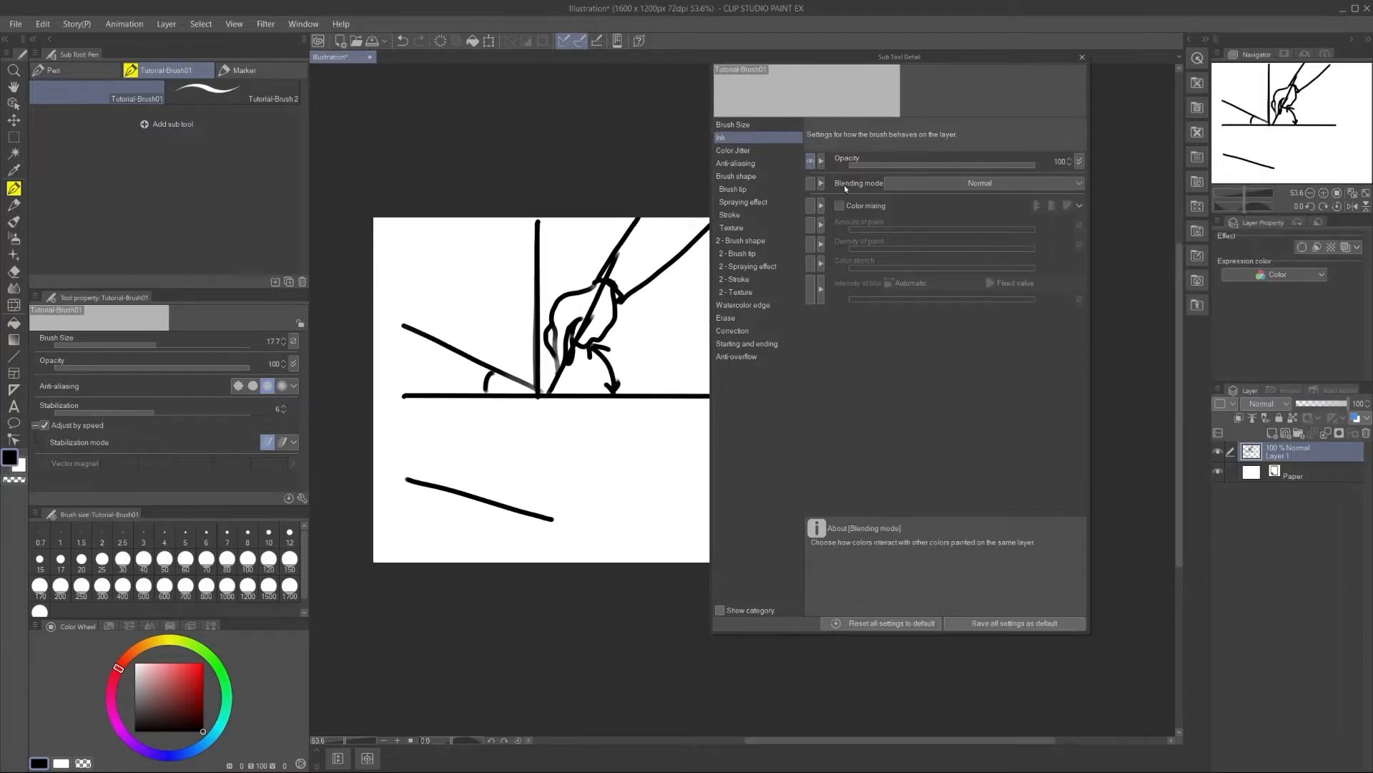
# Step: Try Color mixing in the Ink settings, inspect the Amount of paint dynamics, and turn Color mixing off again
pyautogui.click(841, 206)
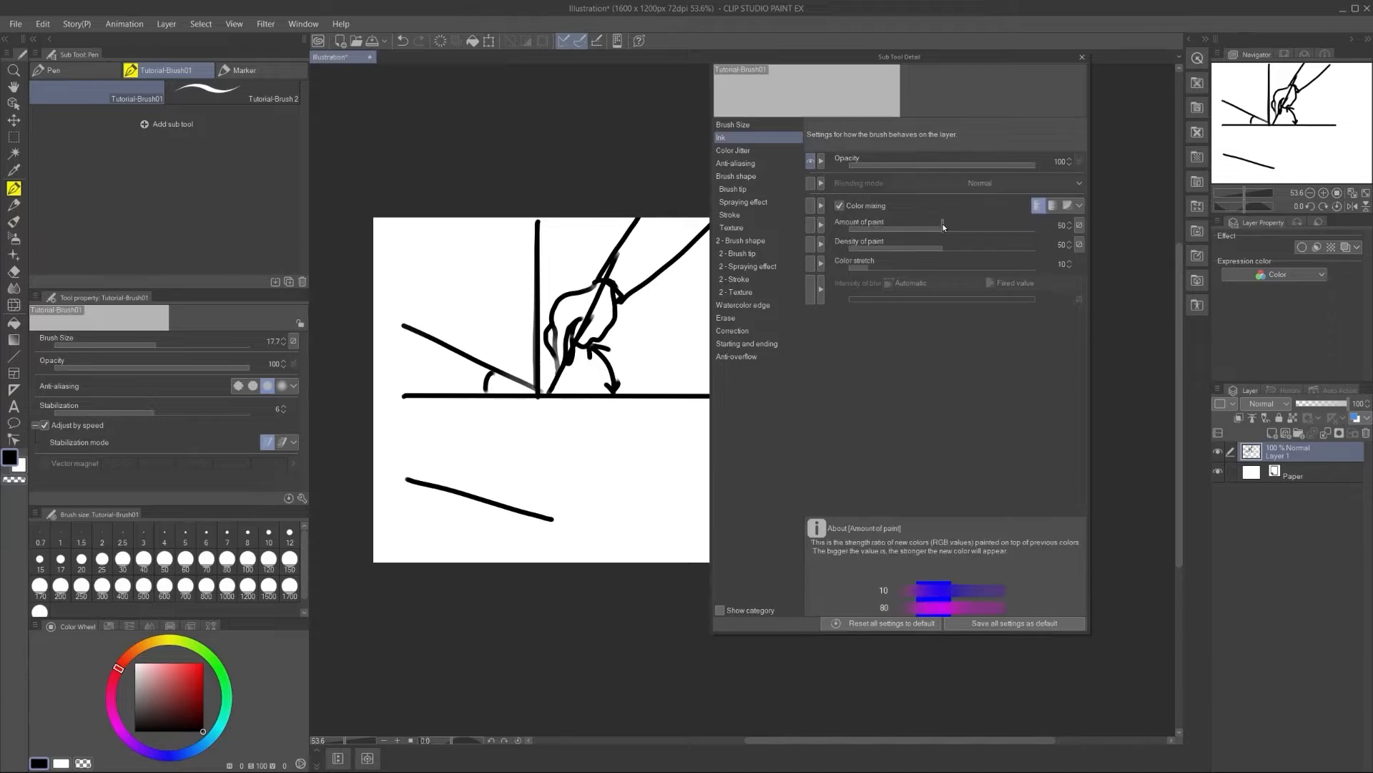
pyautogui.click(1080, 226)
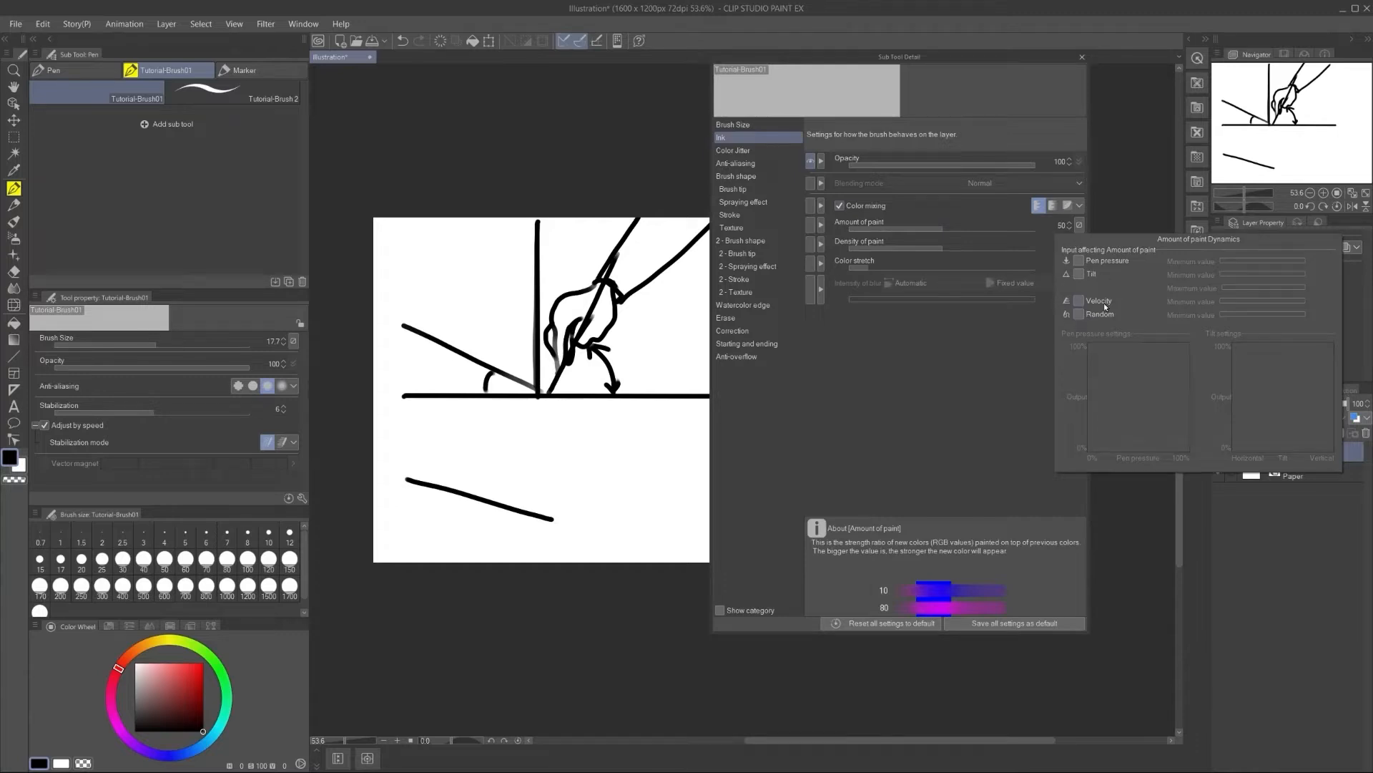
pyautogui.click(560, 460)
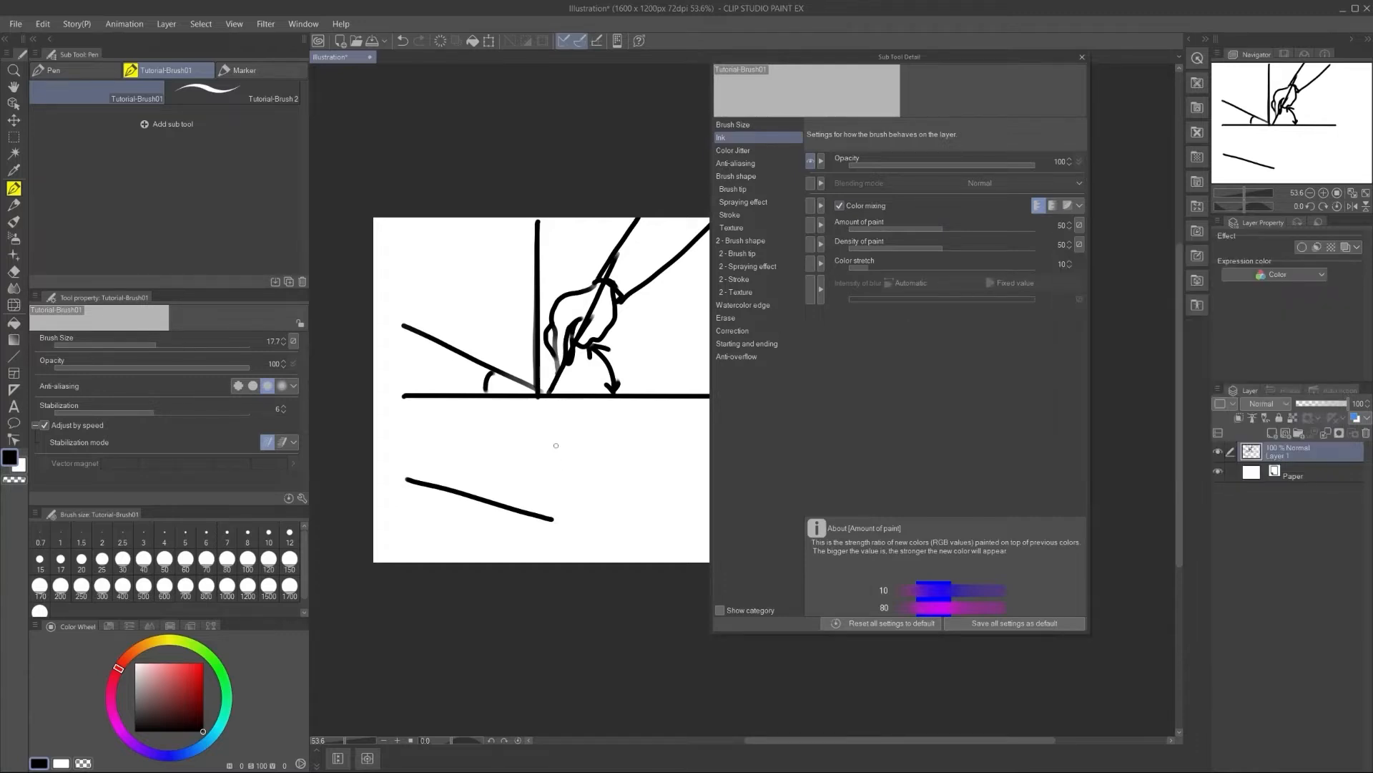
pyautogui.click(841, 206)
# Step: Turn off Pen pressure as an input affecting Opacity, keeping only Tilt enabled
pyautogui.click(1080, 161)
pyautogui.click(1079, 197)
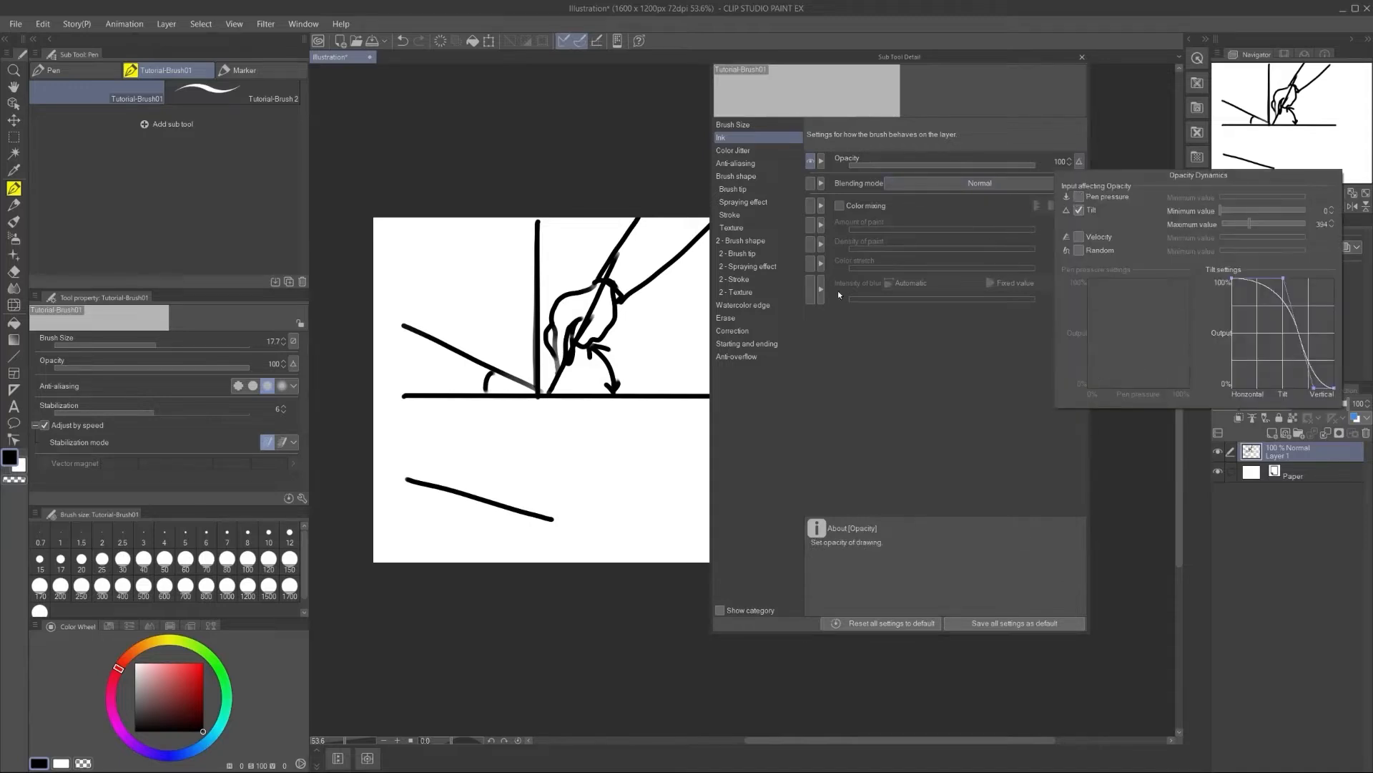
pyautogui.click(578, 422)
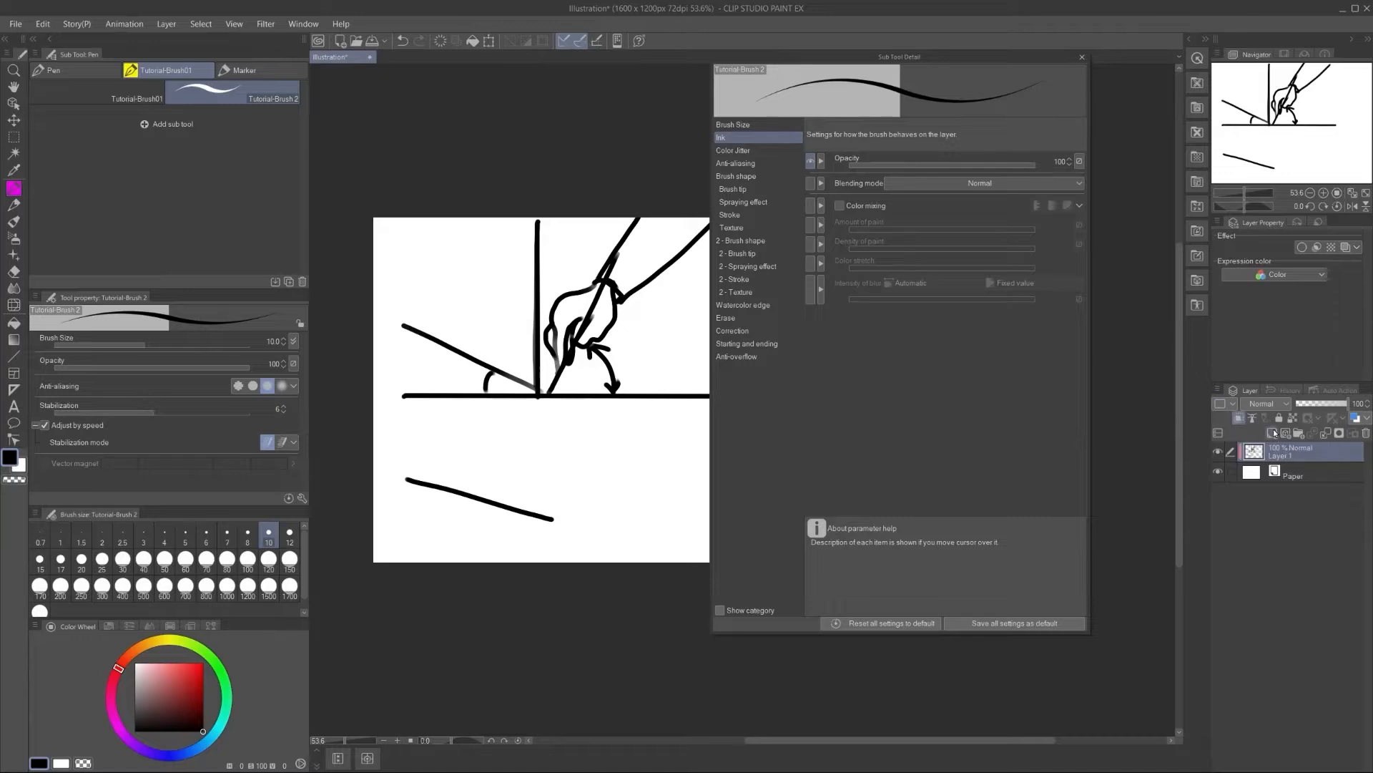
# Step: Add a new layer above the sketch, unclip and hide the sketch layer, and make the new layer active
pyautogui.click(1236, 421)
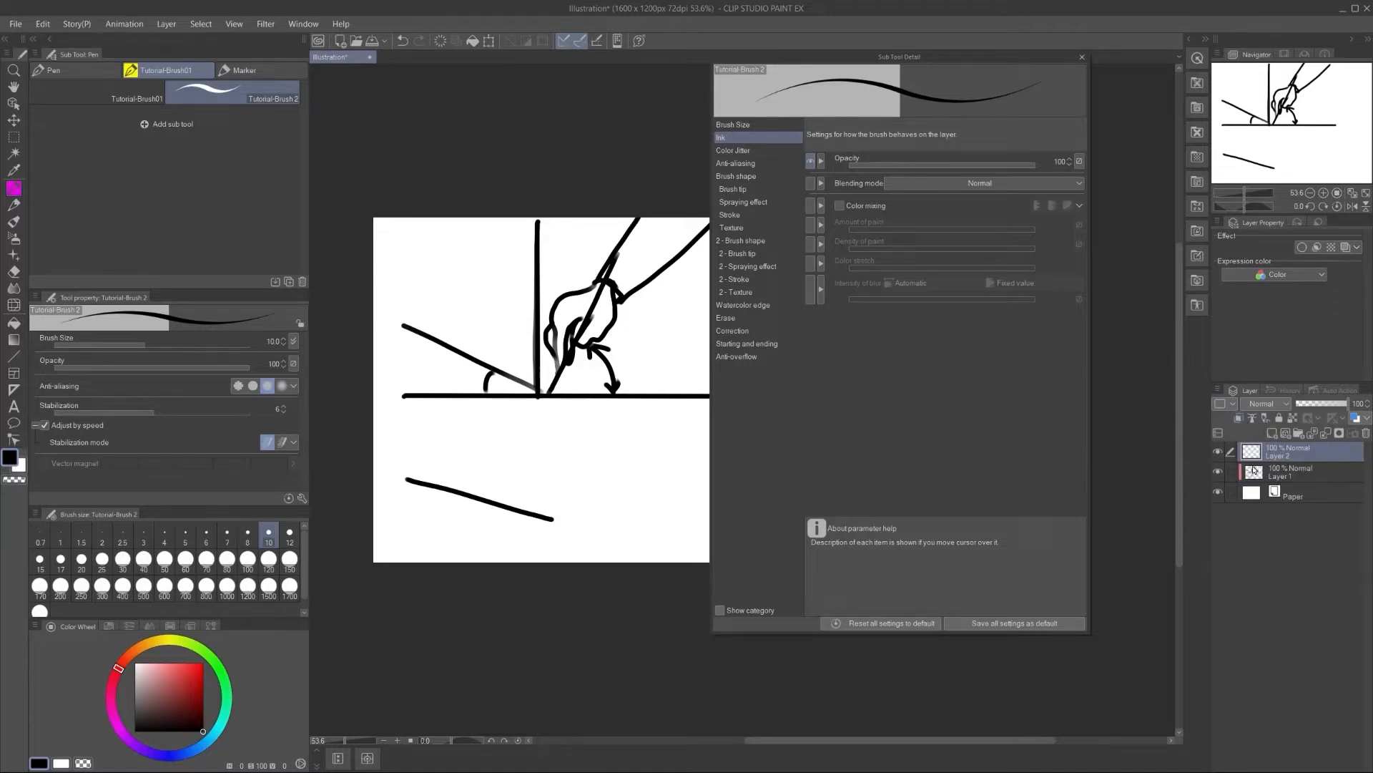
pyautogui.click(1253, 470)
pyautogui.click(1239, 417)
pyautogui.click(1218, 472)
pyautogui.click(1279, 452)
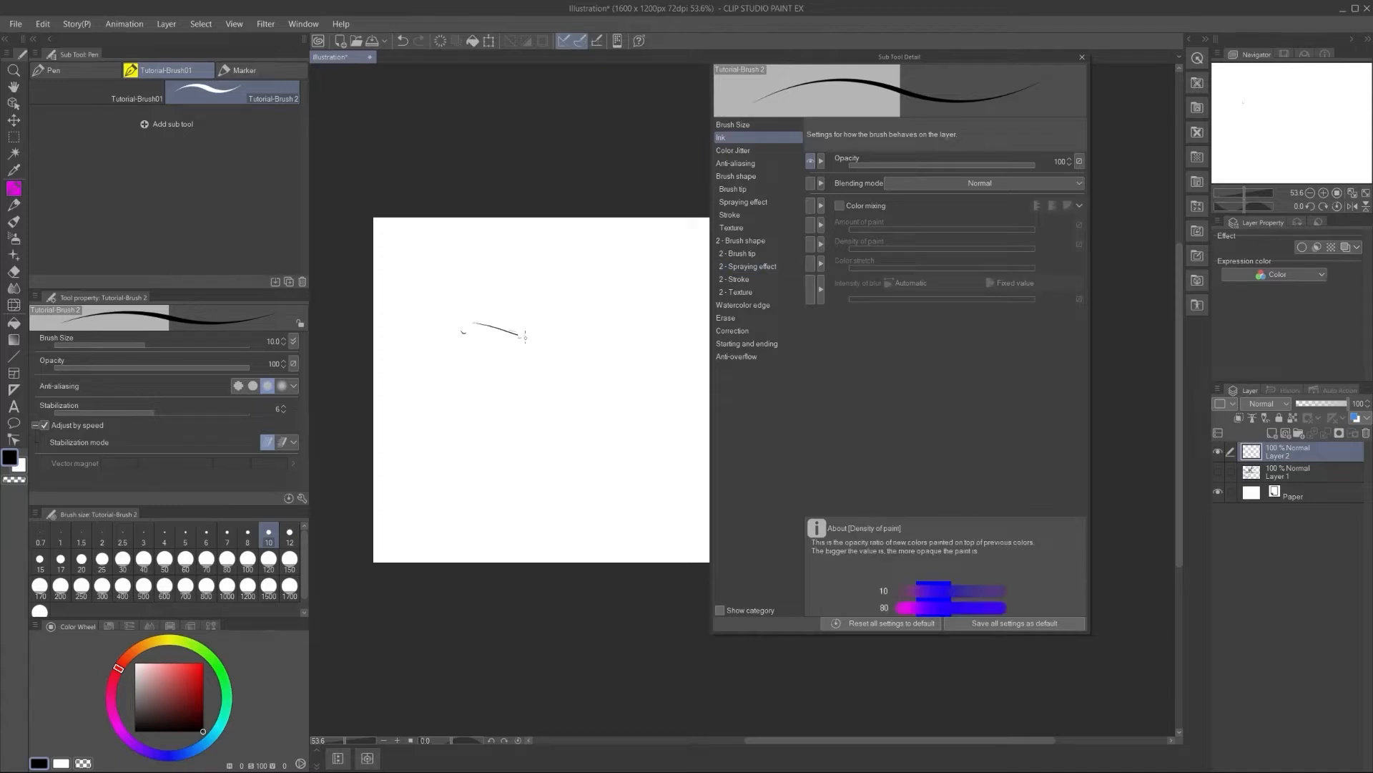
# Step: Draw test strokes with Tutorial-Brush 2 on the new layer, increase the brush size, and undo the last stroke
pyautogui.moveTo(524, 338); pyautogui.dragTo(548, 346)
pyautogui.press(']')
pyautogui.press(']')
pyautogui.press(']')
pyautogui.press(']')
pyautogui.hotkey('ctrl', 'z')
# Step: Switch back to Tutorial-Brush01, draw a short test stroke, and clear the layer
pyautogui.click(83, 71)
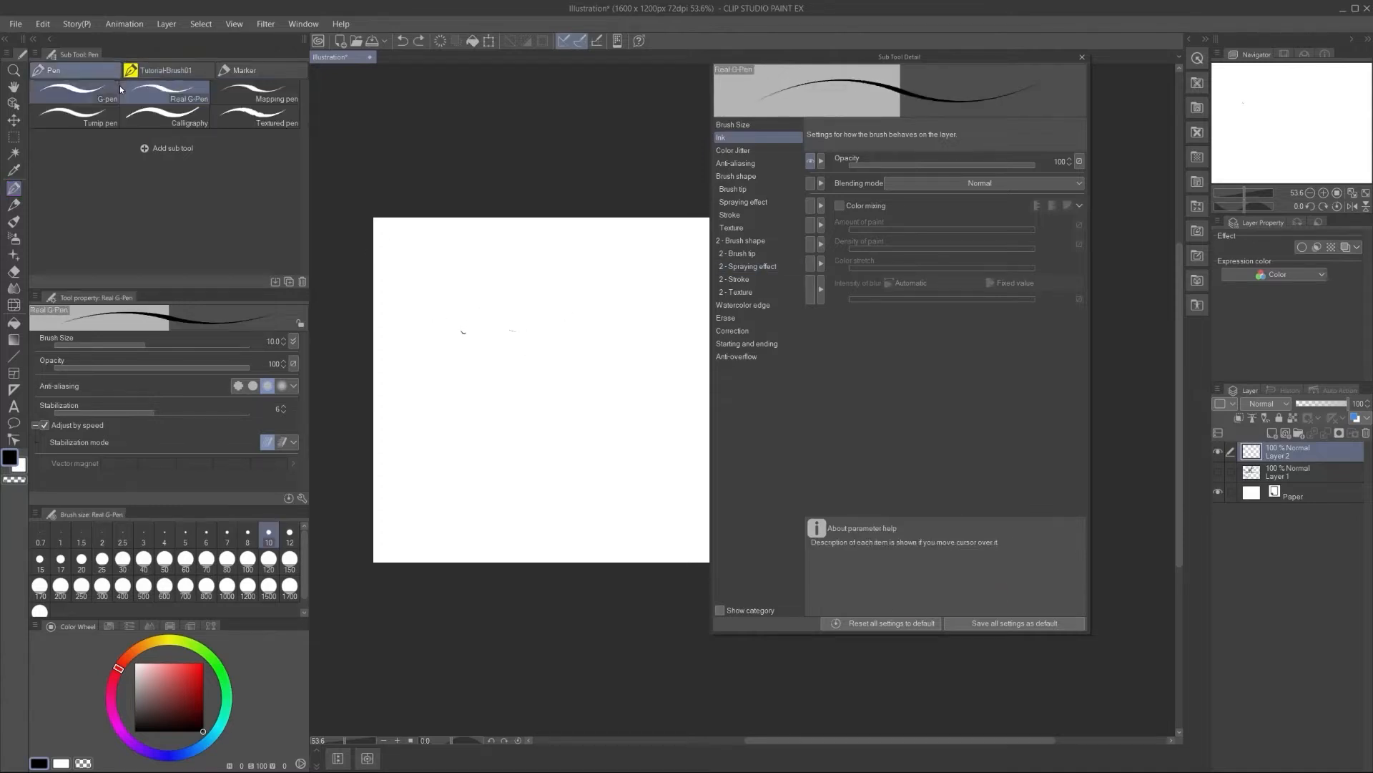
pyautogui.click(176, 72)
pyautogui.moveTo(436, 291)
pyautogui.mouseDown()
pyautogui.moveTo(579, 362)
pyautogui.moveTo(509, 360)
pyautogui.moveTo(556, 406)
pyautogui.moveTo(463, 353)
pyautogui.moveTo(505, 302)
pyautogui.mouseUp()
pyautogui.hotkey('ctrl', 'z')
pyautogui.press('Delete')
# Step: Turn off Tilt and Velocity as inputs affecting Opacity, and open the Brush Size settings
pyautogui.click(1080, 161)
pyautogui.click(1079, 212)
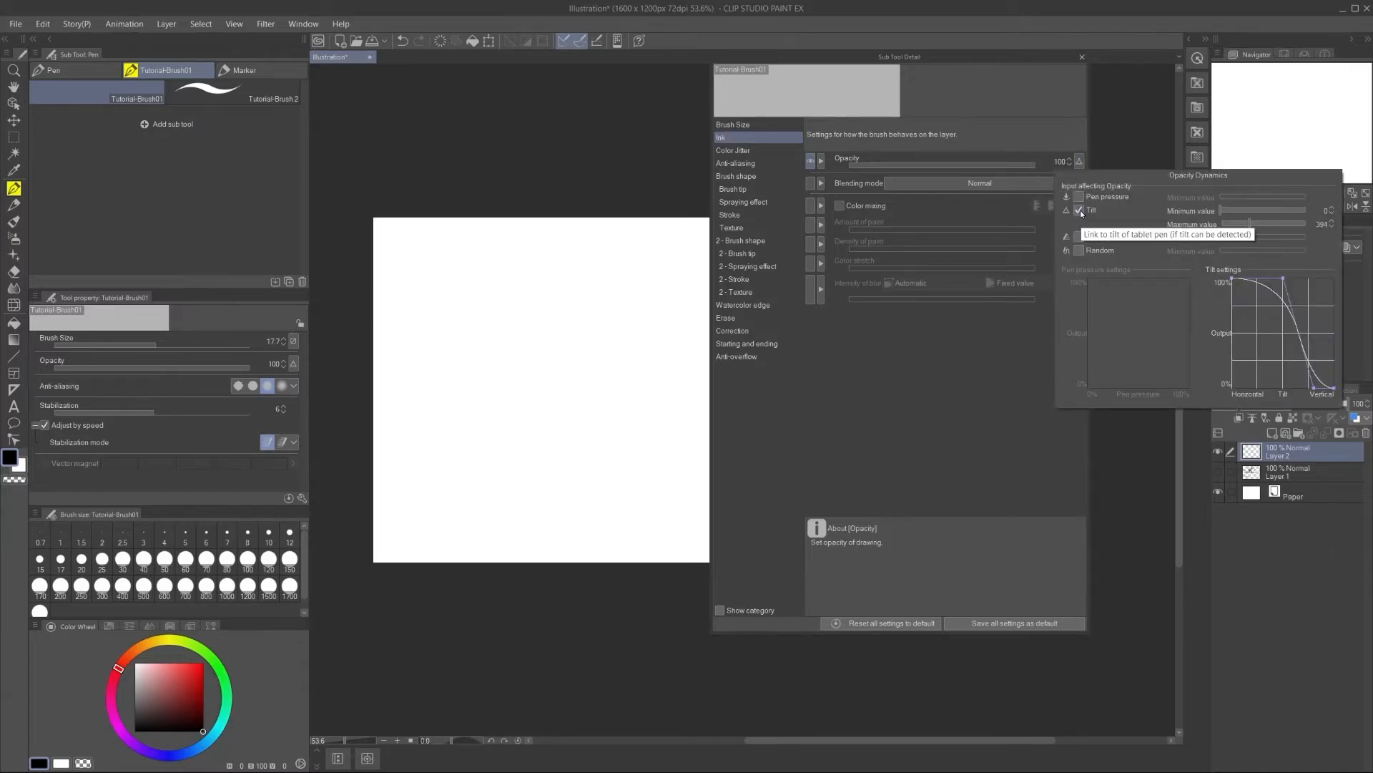
pyautogui.click(1079, 211)
pyautogui.click(1078, 237)
pyautogui.click(1076, 237)
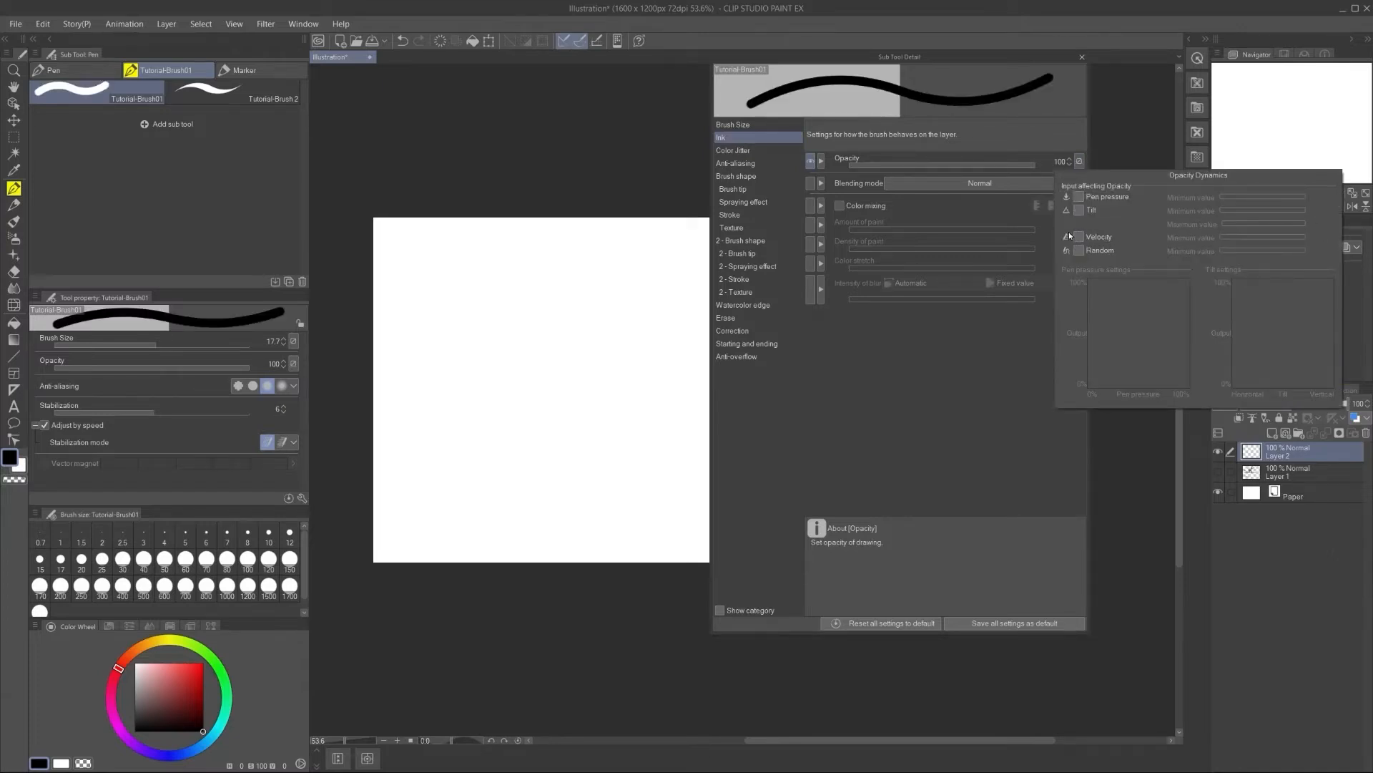
pyautogui.click(794, 123)
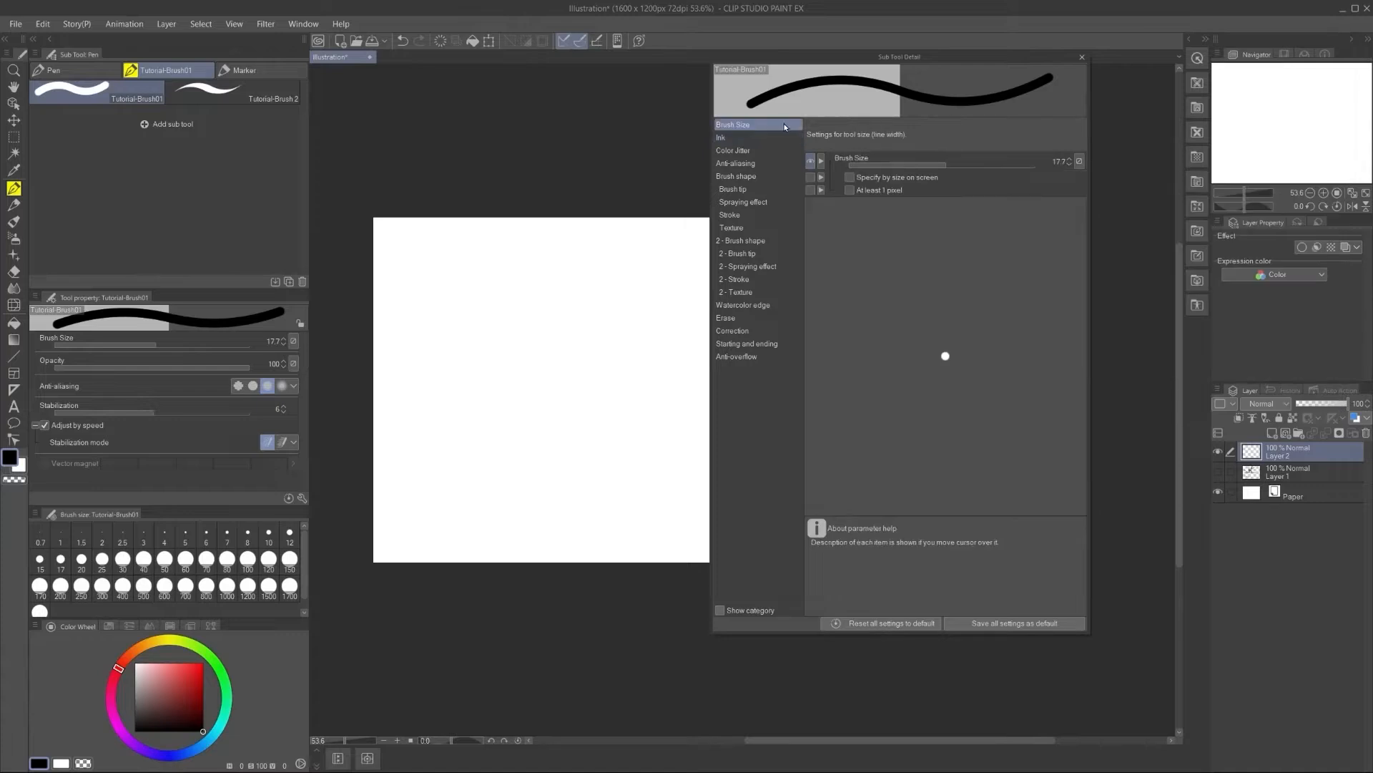
# Step: Turn on Velocity as an input affecting Brush Size, leaving Tilt off, and draw a zigzag test stroke
pyautogui.click(1078, 161)
pyautogui.click(1080, 210)
pyautogui.click(1079, 210)
pyautogui.click(1078, 236)
pyautogui.moveTo(432, 290)
pyautogui.mouseDown()
pyautogui.moveTo(594, 355)
pyautogui.moveTo(424, 339)
pyautogui.moveTo(565, 407)
pyautogui.moveTo(428, 393)
pyautogui.moveTo(680, 498)
pyautogui.moveTo(447, 417)
pyautogui.moveTo(672, 548)
pyautogui.moveTo(383, 427)
pyautogui.moveTo(547, 532)
pyautogui.moveTo(445, 522)
pyautogui.mouseUp()
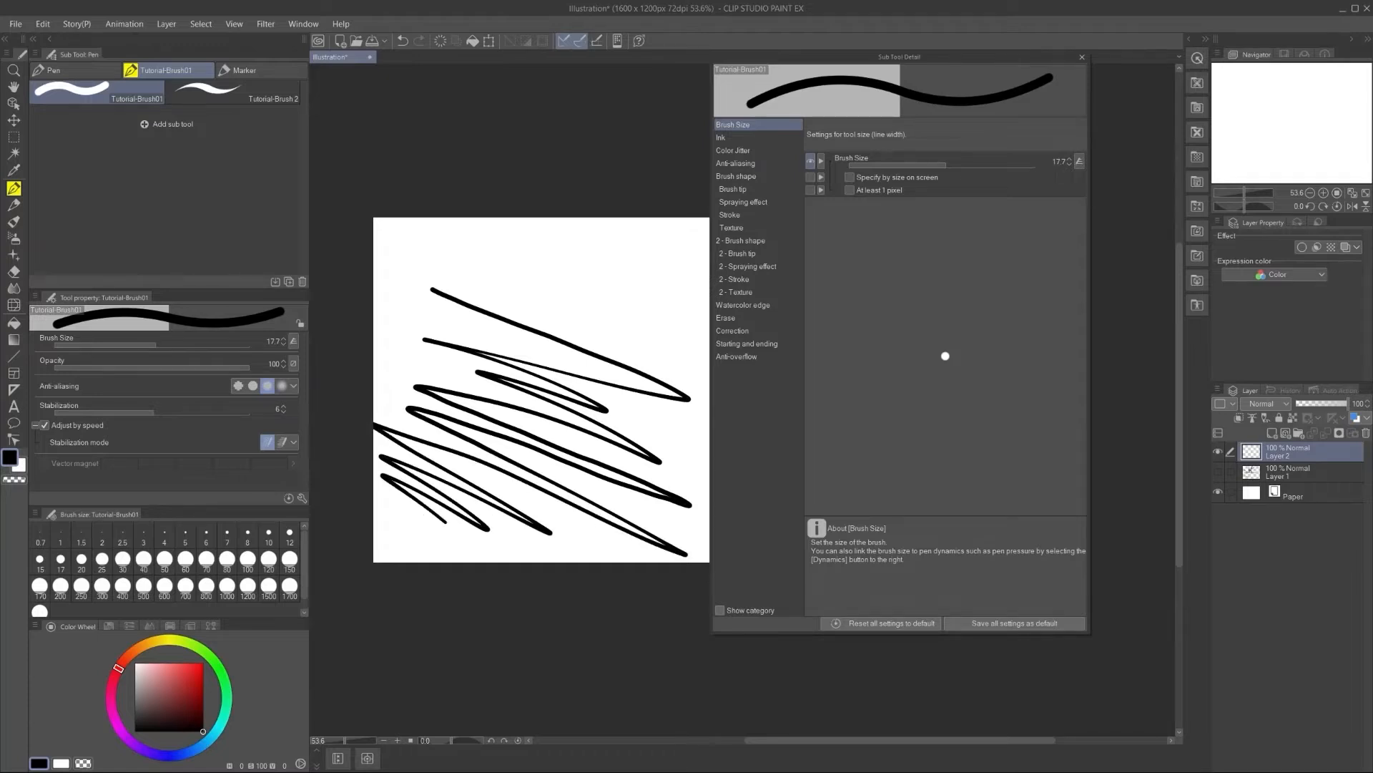
# Step: Clear the layer and draw a fresh set of diagonal zigzag strokes to test the Velocity effect
pyautogui.press('Delete')
pyautogui.moveTo(411, 246)
pyautogui.mouseDown()
pyautogui.moveTo(632, 450)
pyautogui.moveTo(540, 475)
pyautogui.moveTo(433, 350)
pyautogui.moveTo(488, 495)
pyautogui.mouseUp()
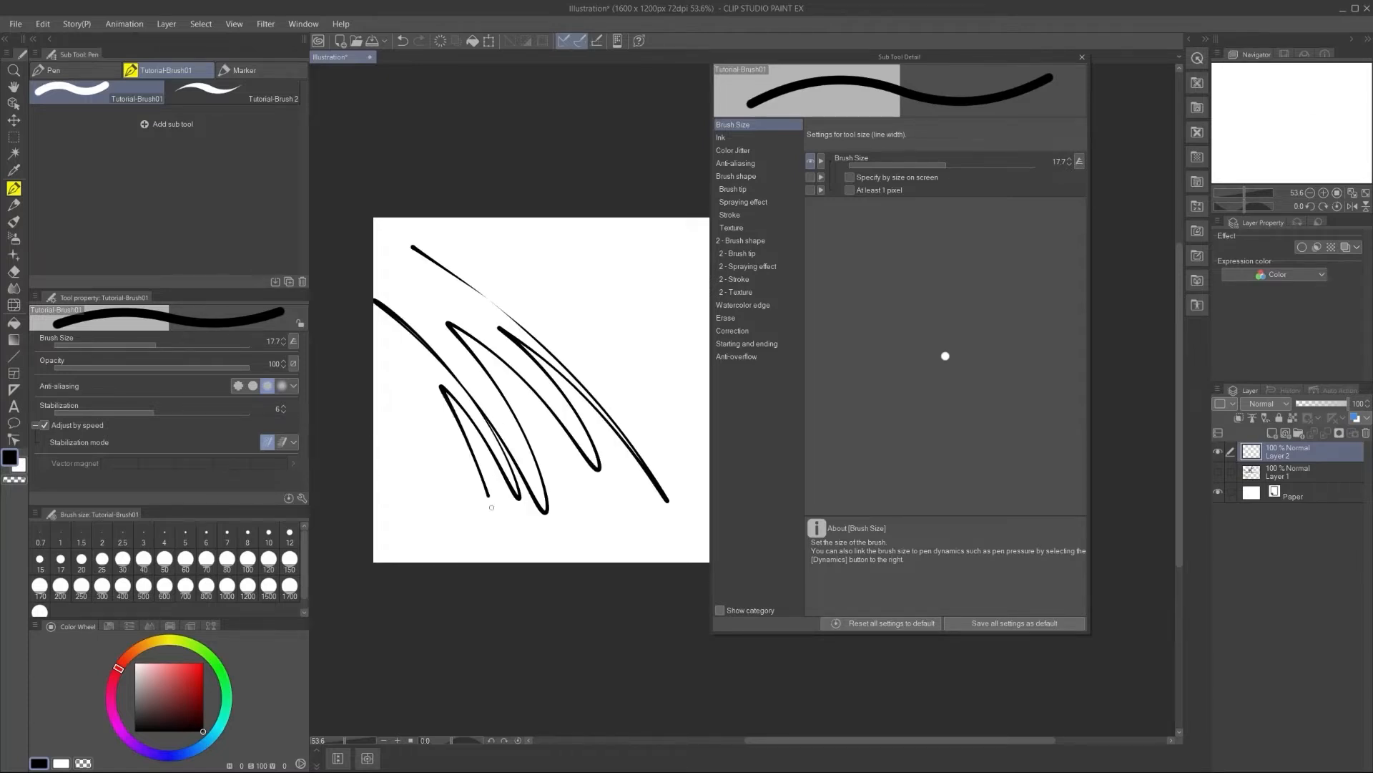
pyautogui.moveTo(440, 390); pyautogui.dragTo(429, 473)
pyautogui.moveTo(474, 247); pyautogui.dragTo(648, 430)
pyautogui.moveTo(572, 279); pyautogui.dragTo(671, 443)
pyautogui.moveTo(632, 265); pyautogui.dragTo(681, 358)
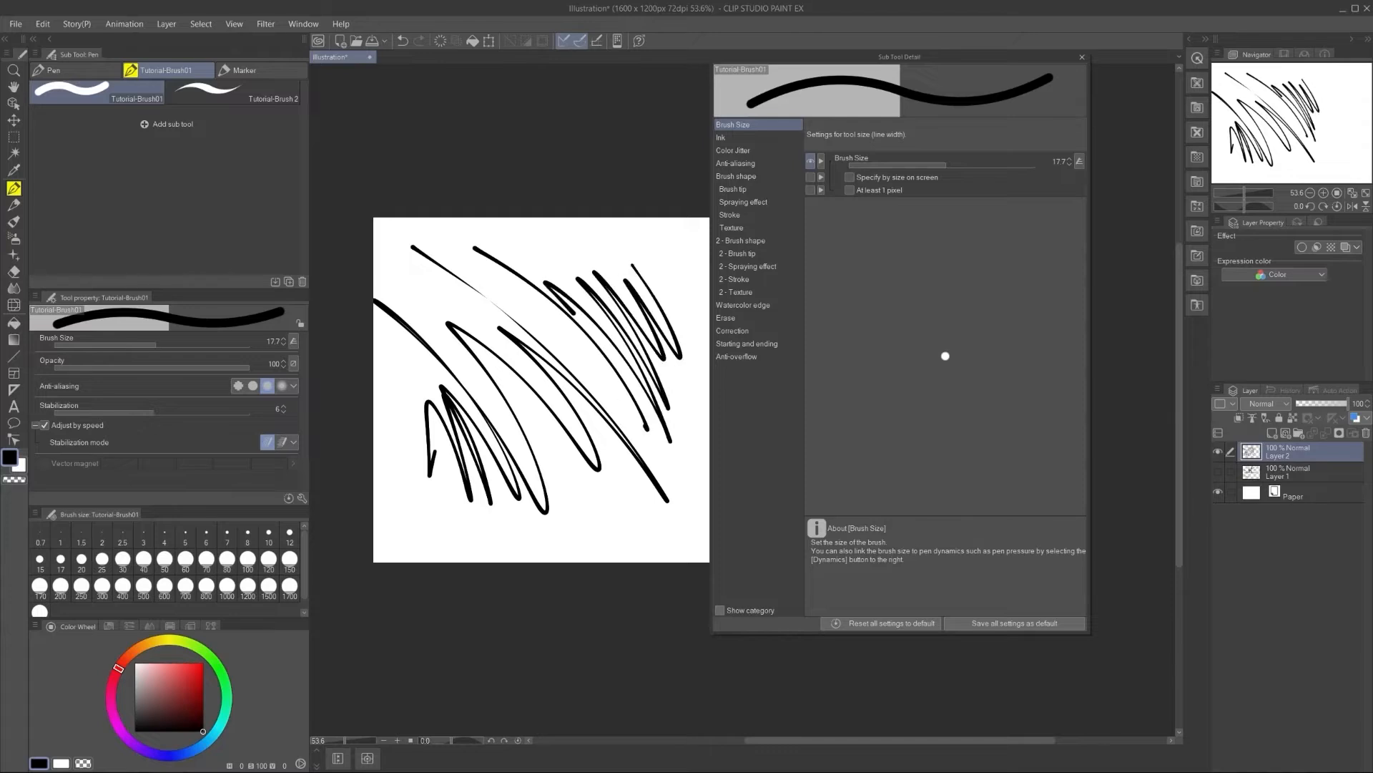
# Step: Move the Sub Tool Detail window off the canvas, draw more zigzag test strokes there, and clear the layer
pyautogui.scroll(2, 602, 352)
pyautogui.moveTo(952, 53); pyautogui.dragTo(1143, 110)
pyautogui.moveTo(678, 191)
pyautogui.mouseDown()
pyautogui.moveTo(764, 281)
pyautogui.moveTo(818, 519)
pyautogui.mouseUp()
pyautogui.moveTo(740, 272); pyautogui.dragTo(788, 544)
pyautogui.moveTo(761, 354); pyautogui.dragTo(763, 562)
pyautogui.moveTo(750, 390); pyautogui.dragTo(731, 570)
pyautogui.moveTo(732, 392)
pyautogui.mouseDown()
pyautogui.moveTo(731, 500)
pyautogui.moveTo(716, 484)
pyautogui.mouseUp()
pyautogui.moveTo(744, 188); pyautogui.dragTo(786, 242)
pyautogui.moveTo(811, 243); pyautogui.dragTo(840, 479)
pyautogui.moveTo(850, 230)
pyautogui.mouseDown()
pyautogui.moveTo(869, 482)
pyautogui.moveTo(899, 440)
pyautogui.mouseUp()
pyautogui.press('Delete')
# Step: Draw long curved strokes and short zigzags across the canvas to compare line widths, and clear the layer
pyautogui.moveTo(412, 199)
pyautogui.mouseDown()
pyautogui.moveTo(484, 233)
pyautogui.moveTo(753, 578)
pyautogui.mouseUp()
pyautogui.moveTo(474, 249); pyautogui.dragTo(630, 487)
pyautogui.moveTo(471, 291); pyautogui.dragTo(603, 568)
pyautogui.moveTo(387, 297)
pyautogui.mouseDown()
pyautogui.moveTo(515, 493)
pyautogui.moveTo(365, 363)
pyautogui.mouseUp()
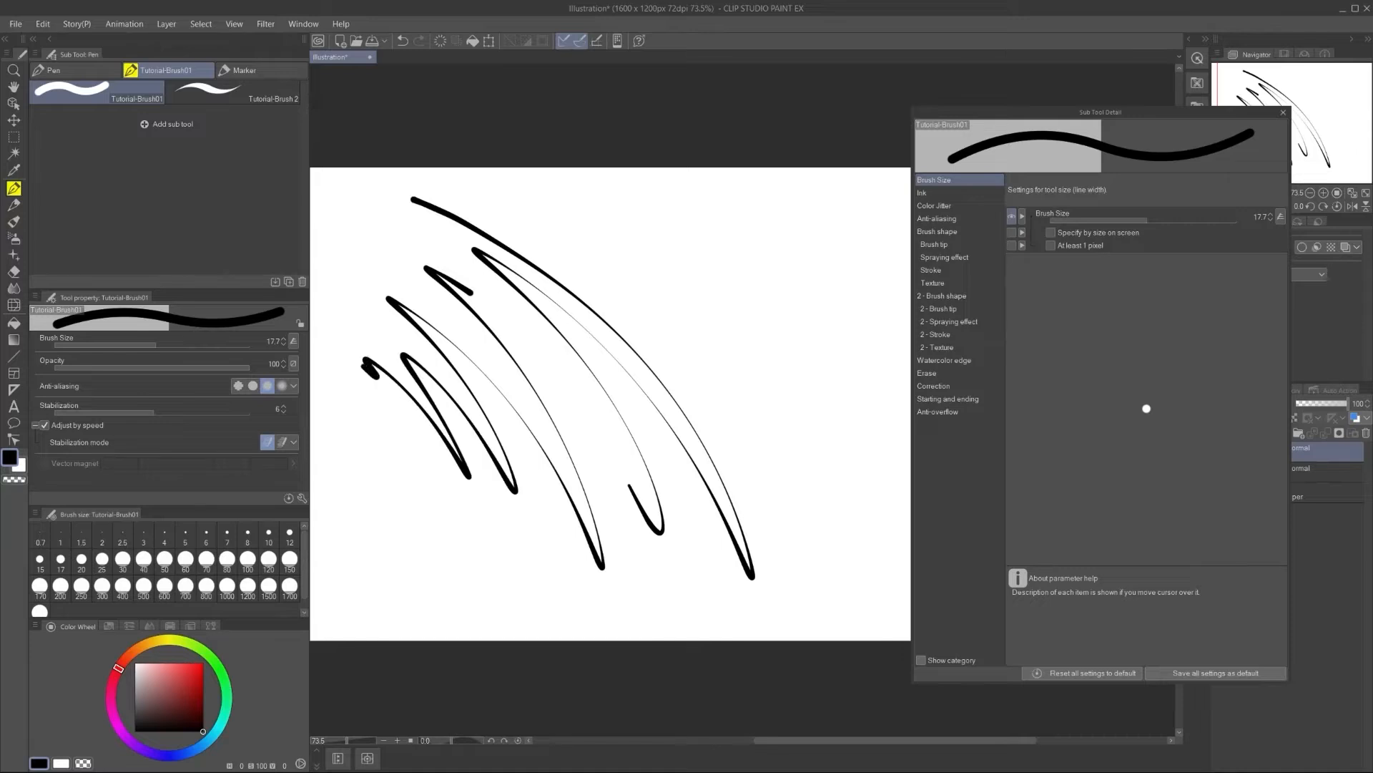
pyautogui.moveTo(545, 201); pyautogui.dragTo(707, 362)
pyautogui.moveTo(642, 261); pyautogui.dragTo(740, 478)
pyautogui.moveTo(704, 282); pyautogui.dragTo(765, 494)
pyautogui.moveTo(718, 247); pyautogui.dragTo(785, 457)
pyautogui.moveTo(756, 292)
pyautogui.mouseDown()
pyautogui.moveTo(722, 223)
pyautogui.moveTo(800, 340)
pyautogui.moveTo(819, 438)
pyautogui.moveTo(802, 382)
pyautogui.moveTo(787, 510)
pyautogui.mouseUp()
pyautogui.press('Delete')
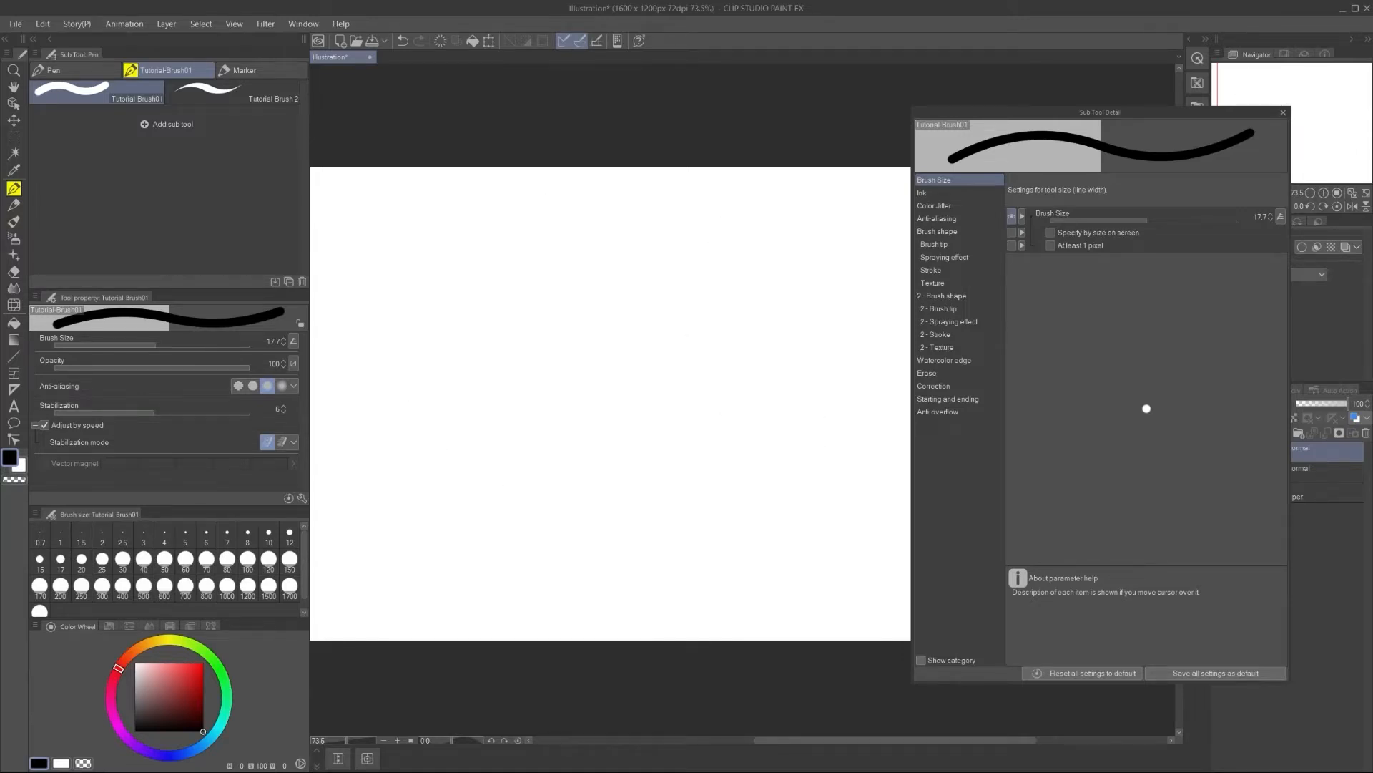
# Step: Replace Velocity with Random as the input affecting Brush Size and draw a long winding test stroke
pyautogui.click(1280, 216)
pyautogui.click(1108, 293)
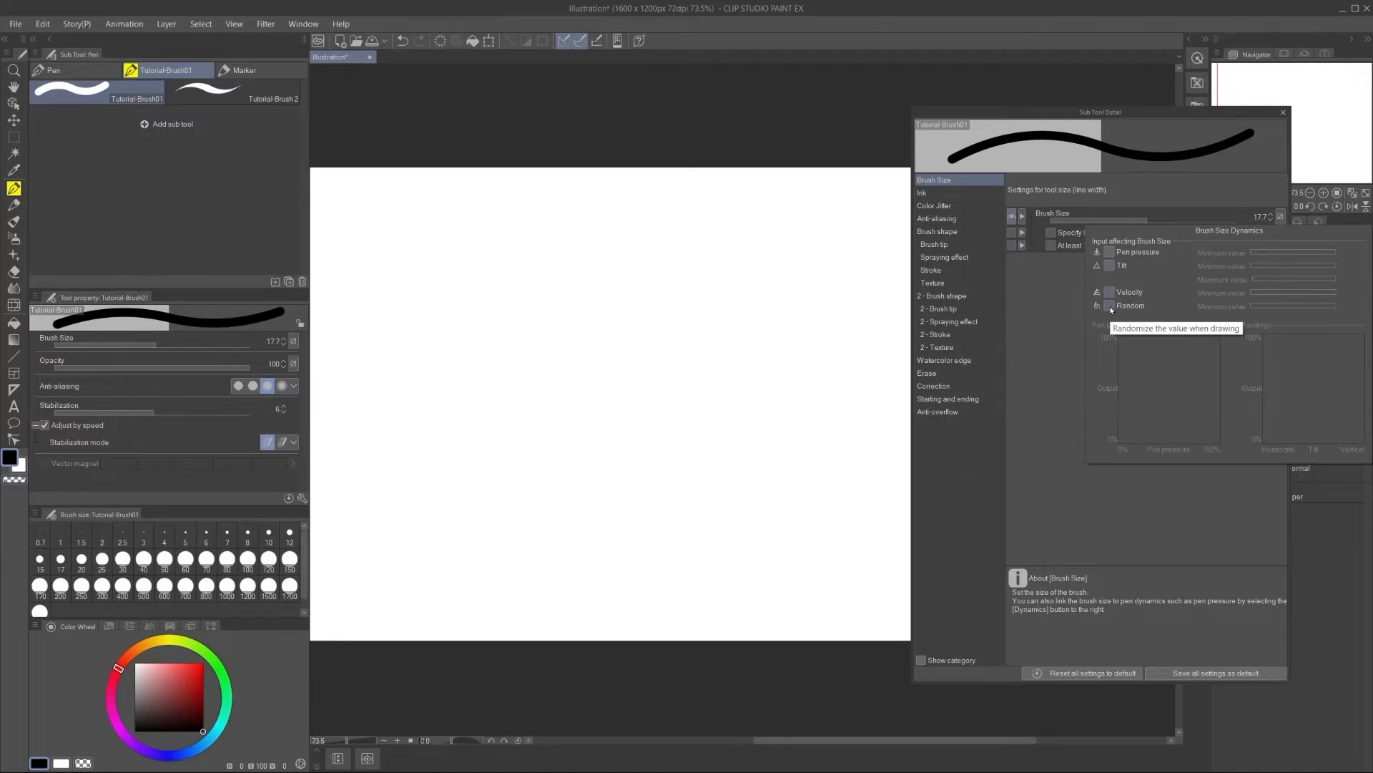
pyautogui.click(1110, 306)
pyautogui.click(504, 201)
pyautogui.moveTo(451, 205)
pyautogui.mouseDown()
pyautogui.moveTo(658, 314)
pyautogui.moveTo(721, 366)
pyautogui.moveTo(507, 322)
pyautogui.moveTo(452, 329)
pyautogui.moveTo(580, 417)
pyautogui.moveTo(423, 370)
pyautogui.moveTo(408, 404)
pyautogui.moveTo(524, 454)
pyautogui.moveTo(502, 468)
pyautogui.moveTo(424, 456)
pyautogui.moveTo(457, 486)
pyautogui.moveTo(531, 503)
pyautogui.moveTo(669, 502)
pyautogui.moveTo(728, 525)
pyautogui.moveTo(711, 560)
pyautogui.moveTo(624, 525)
pyautogui.moveTo(566, 537)
pyautogui.moveTo(640, 580)
pyautogui.moveTo(788, 584)
pyautogui.moveTo(838, 492)
pyautogui.moveTo(721, 446)
pyautogui.moveTo(733, 414)
pyautogui.moveTo(788, 373)
pyautogui.moveTo(730, 325)
pyautogui.moveTo(777, 273)
pyautogui.moveTo(708, 241)
pyautogui.moveTo(599, 227)
pyautogui.moveTo(522, 189)
pyautogui.moveTo(421, 199)
pyautogui.moveTo(452, 208)
pyautogui.moveTo(432, 225)
pyautogui.moveTo(466, 227)
pyautogui.moveTo(534, 204)
pyautogui.moveTo(567, 230)
pyautogui.moveTo(572, 289)
pyautogui.moveTo(620, 277)
pyautogui.moveTo(655, 323)
pyautogui.moveTo(736, 381)
pyautogui.moveTo(684, 406)
pyautogui.moveTo(558, 354)
pyautogui.mouseUp()
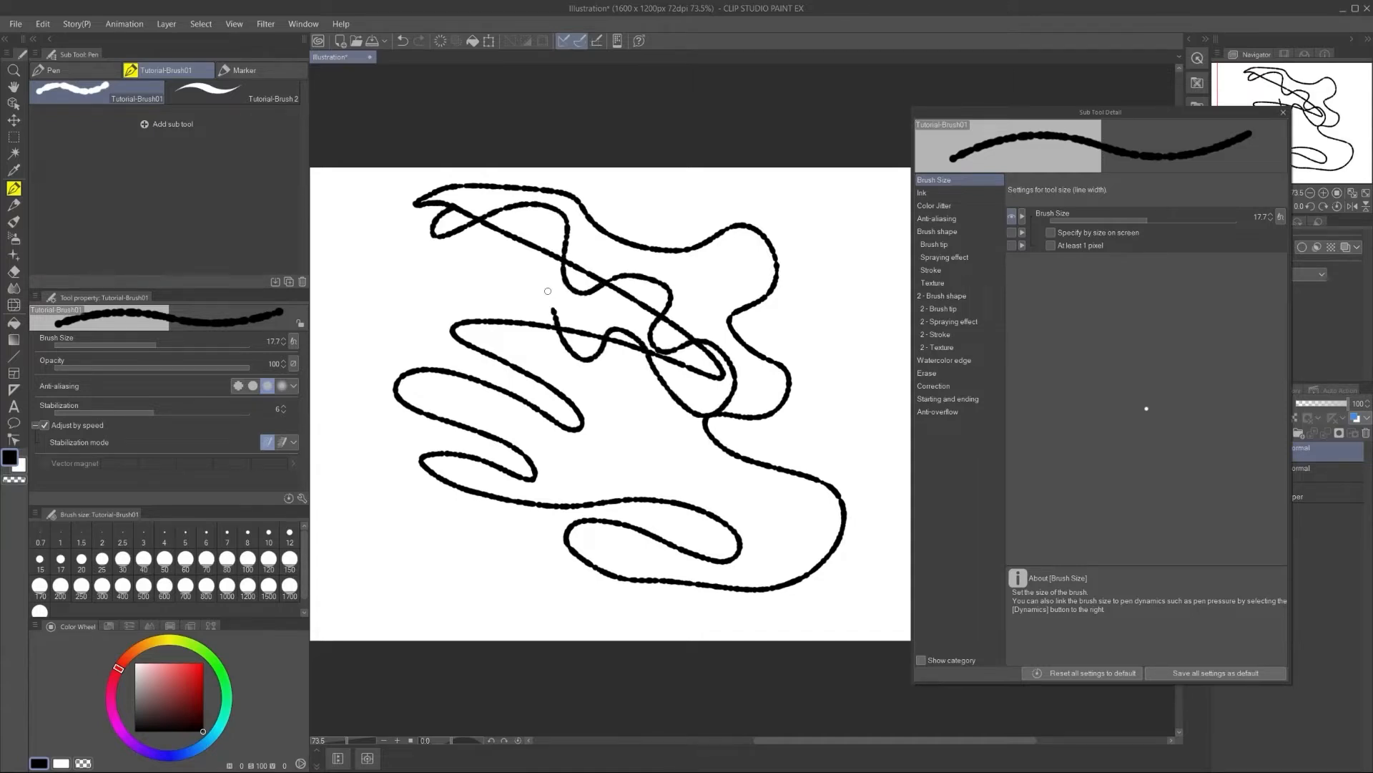
# Step: Clear the layer, draw a bent test stroke, and raise Random's minimum value for Brush Size to about 87
pyautogui.press('Delete')
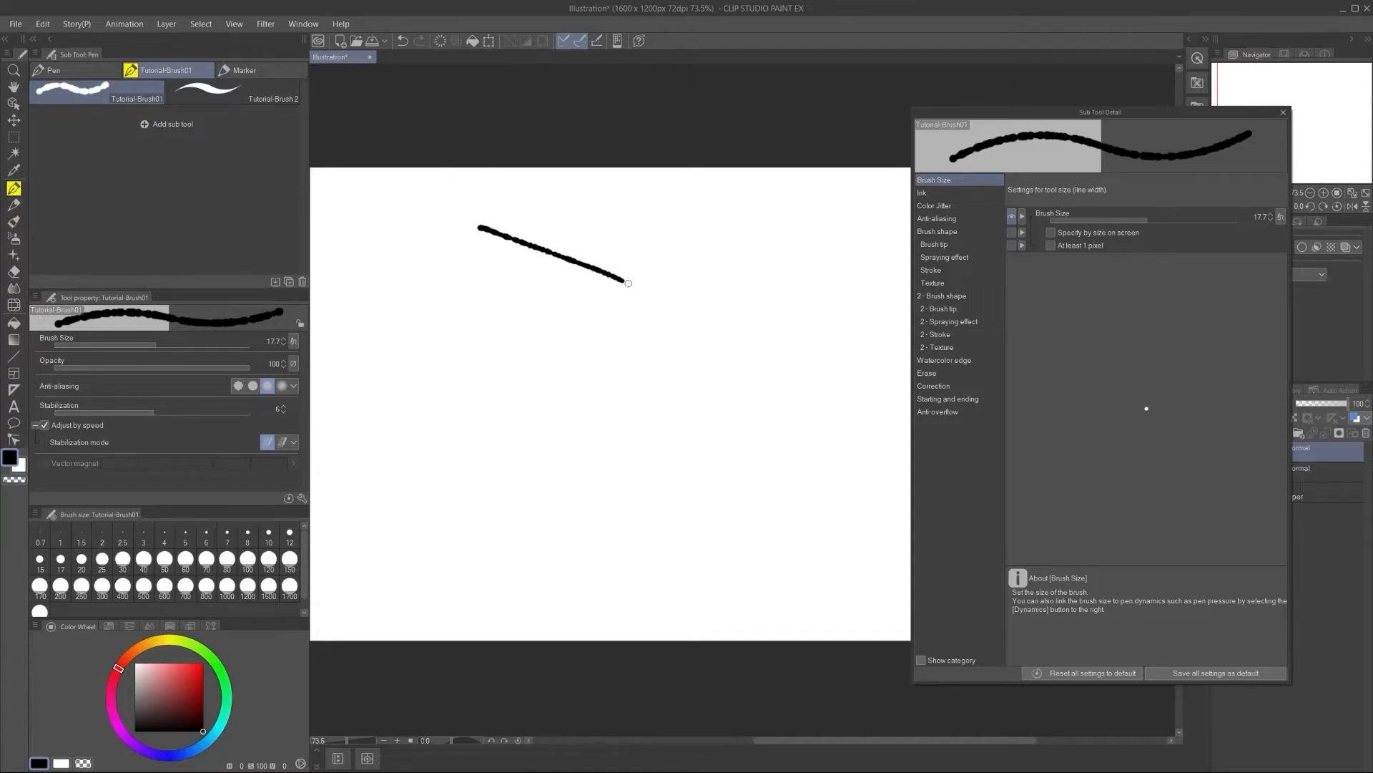
pyautogui.moveTo(663, 298)
pyautogui.mouseDown()
pyautogui.moveTo(765, 352)
pyautogui.moveTo(730, 357)
pyautogui.moveTo(433, 275)
pyautogui.mouseUp()
pyautogui.click(1279, 217)
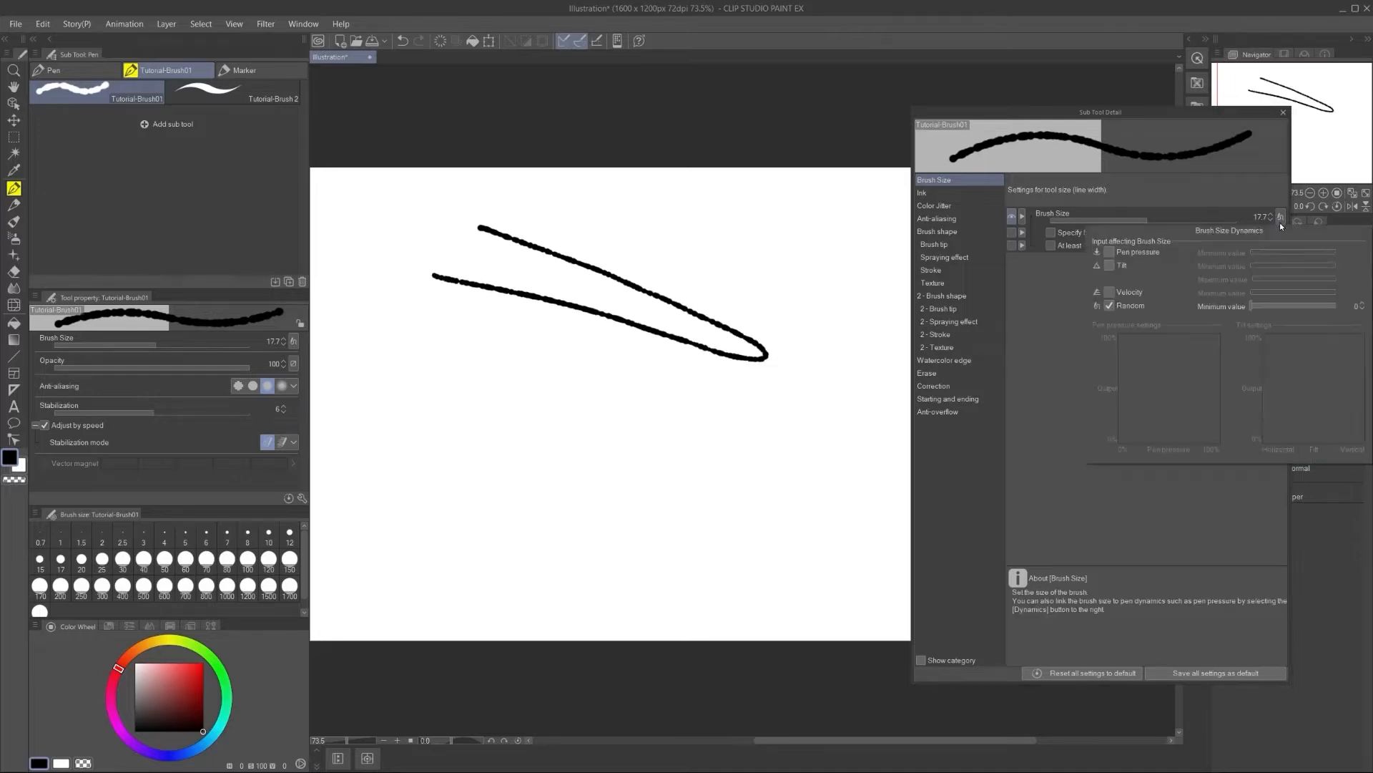
pyautogui.moveTo(1289, 309); pyautogui.dragTo(1306, 306)
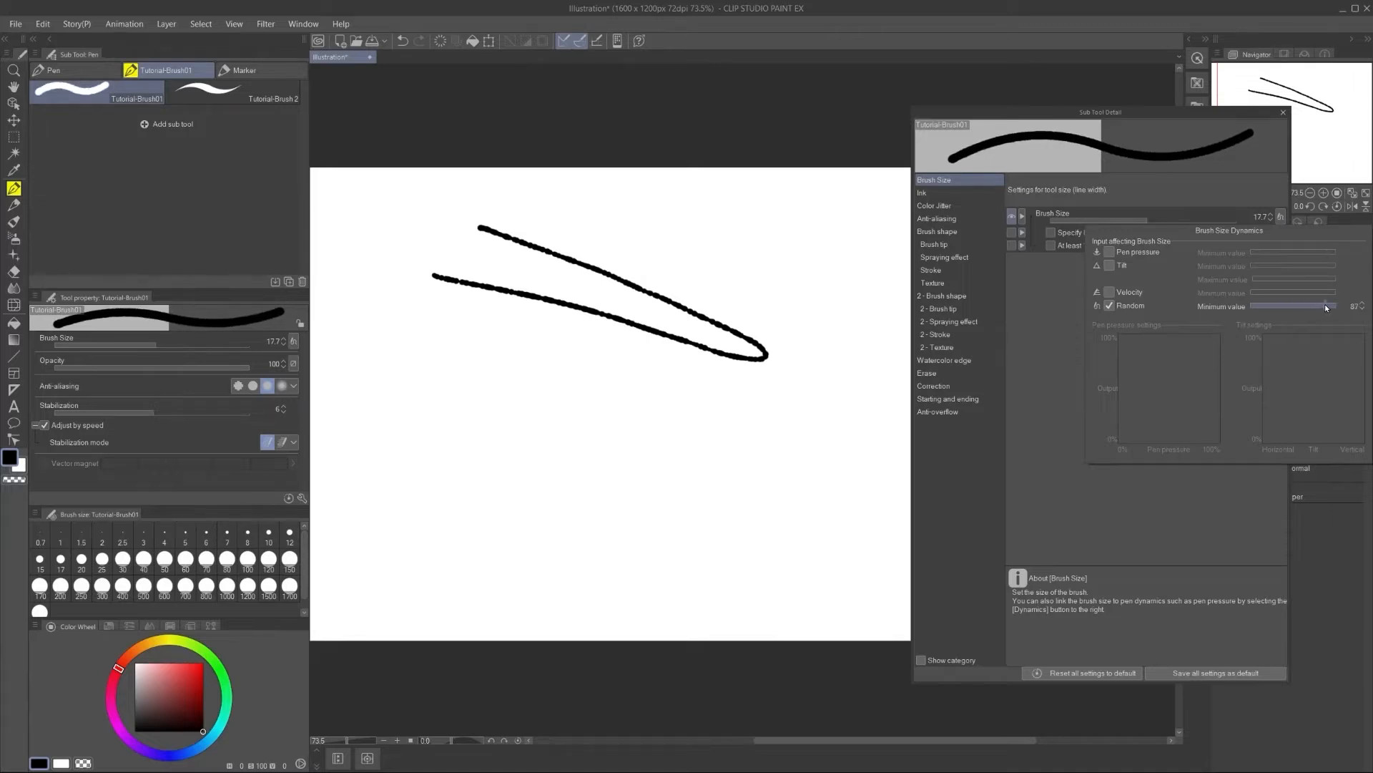
# Step: Draw winding and zigzag strokes to test the raised Random minimum value, clearing the layer after each set
pyautogui.moveTo(380, 299); pyautogui.dragTo(632, 374)
pyautogui.scroll(4, 588, 361)
pyautogui.moveTo(537, 355)
pyautogui.mouseDown()
pyautogui.moveTo(437, 424)
pyautogui.moveTo(445, 491)
pyautogui.moveTo(527, 565)
pyautogui.mouseUp()
pyautogui.scroll(-5, 505, 544)
pyautogui.press('Delete')
pyautogui.moveTo(399, 422)
pyautogui.mouseDown()
pyautogui.moveTo(548, 453)
pyautogui.moveTo(558, 527)
pyautogui.moveTo(636, 496)
pyautogui.moveTo(695, 504)
pyautogui.moveTo(609, 390)
pyautogui.moveTo(455, 377)
pyautogui.moveTo(361, 416)
pyautogui.moveTo(406, 423)
pyautogui.mouseUp()
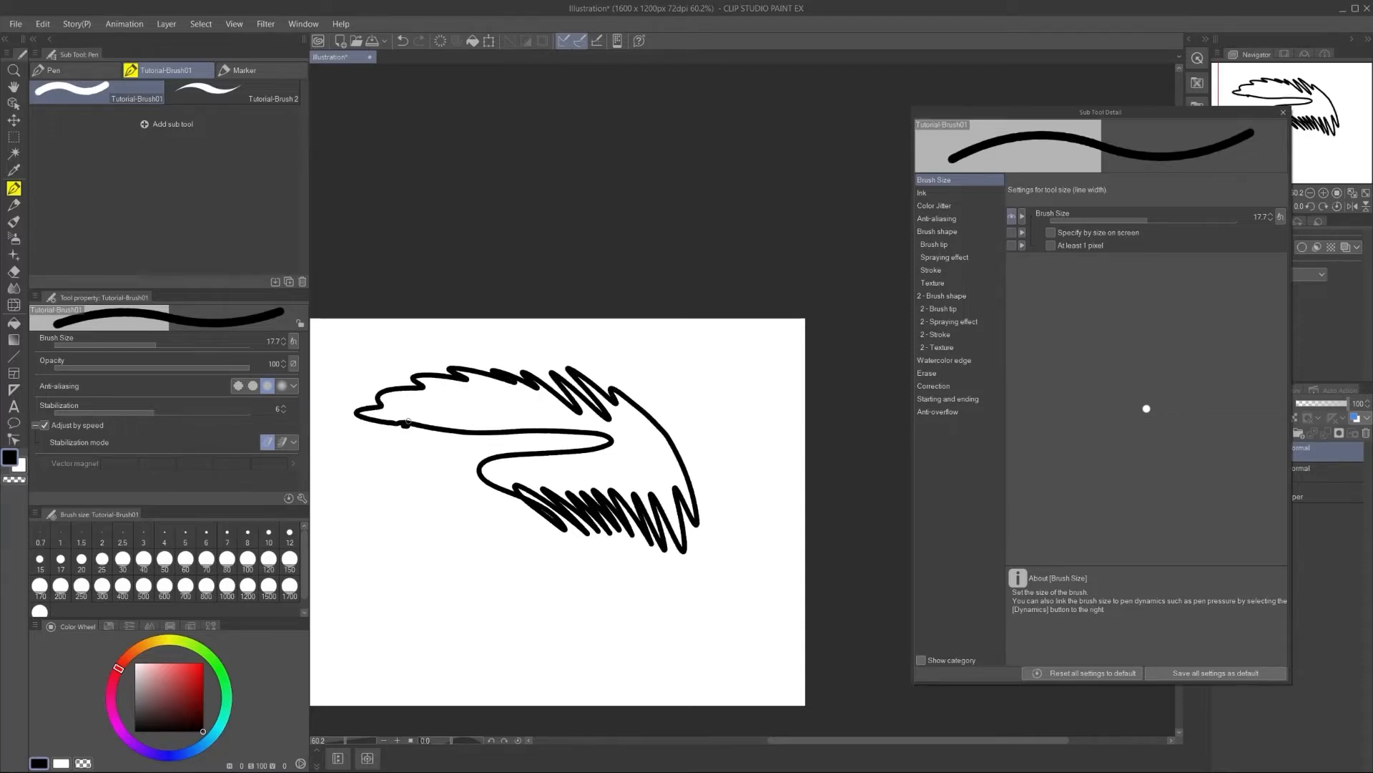
pyautogui.scroll(3, 455, 455)
pyautogui.moveTo(548, 420); pyautogui.dragTo(593, 422)
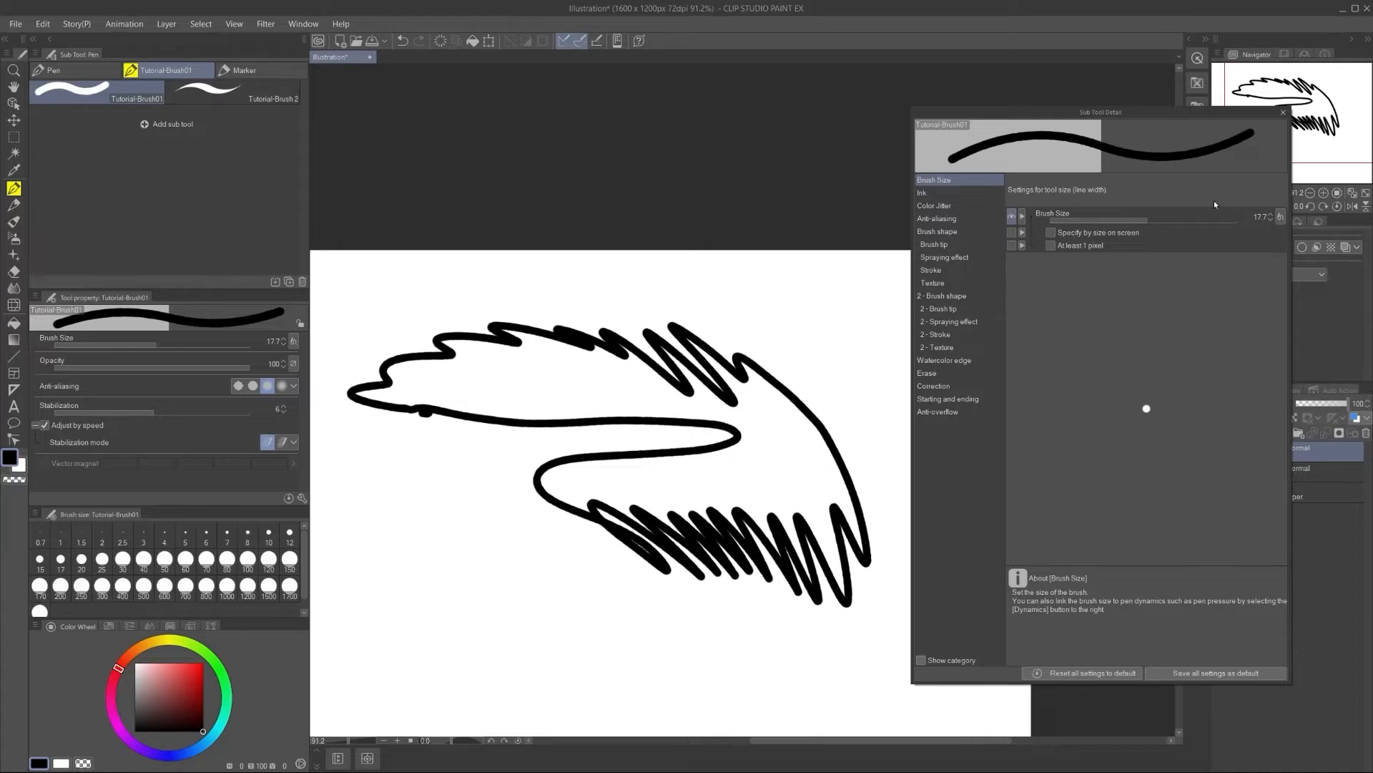
pyautogui.press('Delete')
# Step: Lower Random's minimum value and turn Random off as an input affecting Brush Size
pyautogui.click(1280, 218)
pyautogui.moveTo(1253, 306); pyautogui.dragTo(1238, 306)
pyautogui.click(1109, 306)
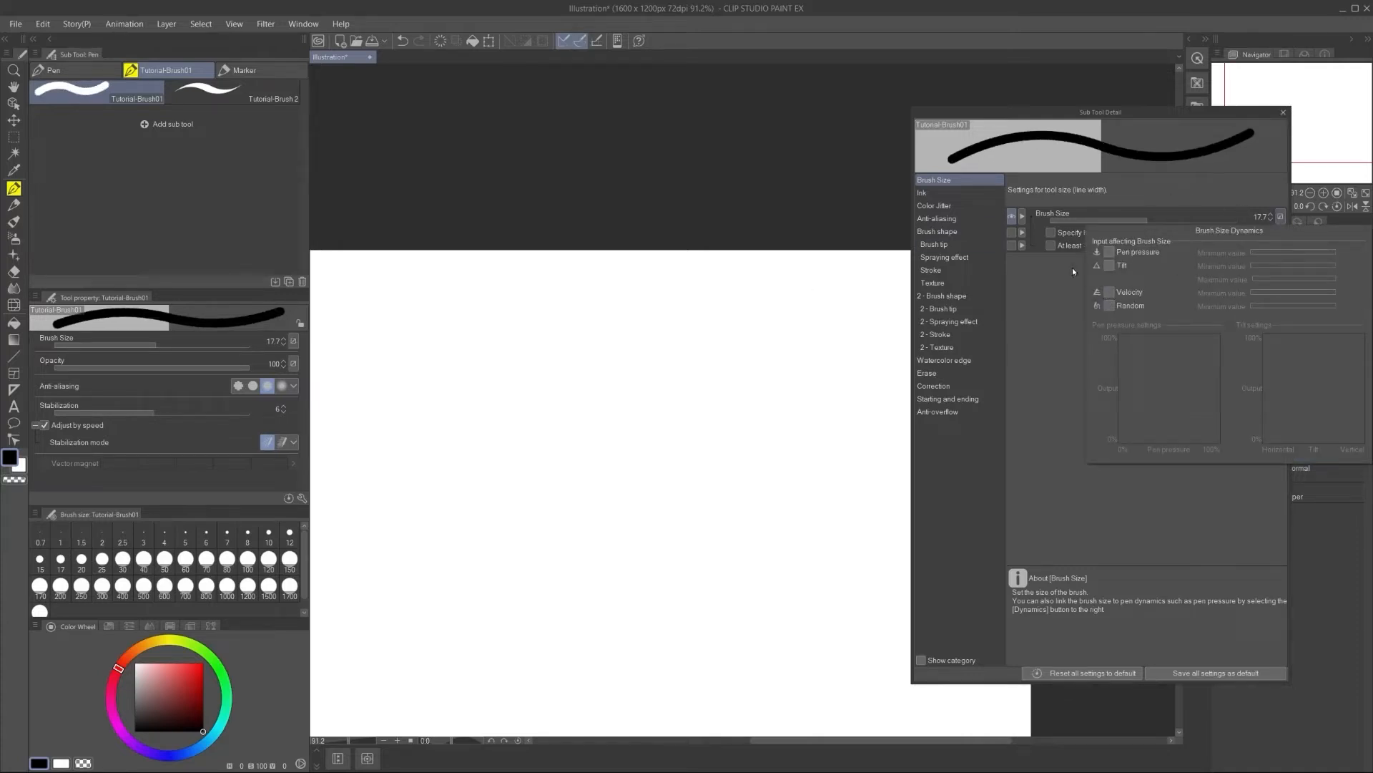
pyautogui.click(1028, 281)
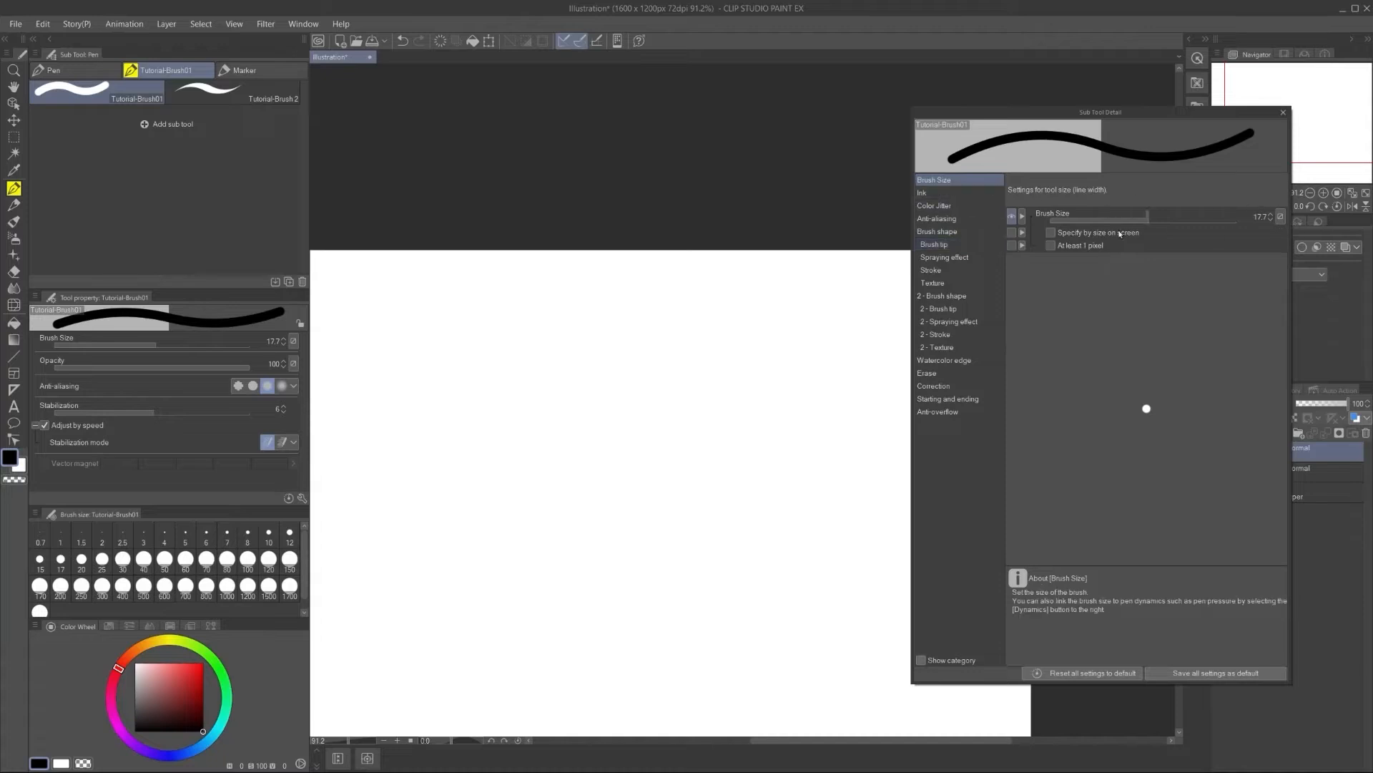
# Step: Try Change brush tip color in the Color Jitter settings, view the Luminosity dynamics, and turn the option off again
pyautogui.click(1282, 219)
pyautogui.click(954, 192)
pyautogui.click(941, 206)
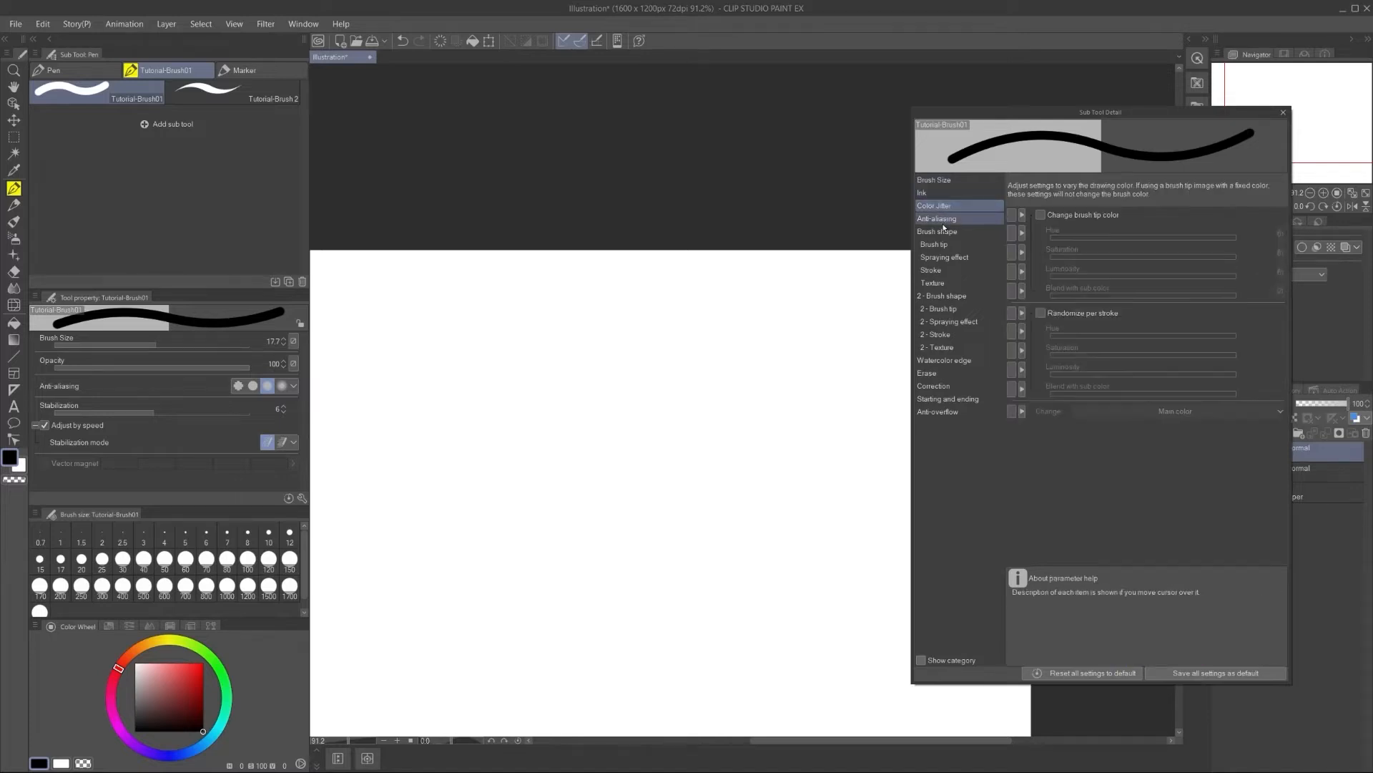
pyautogui.click(1073, 215)
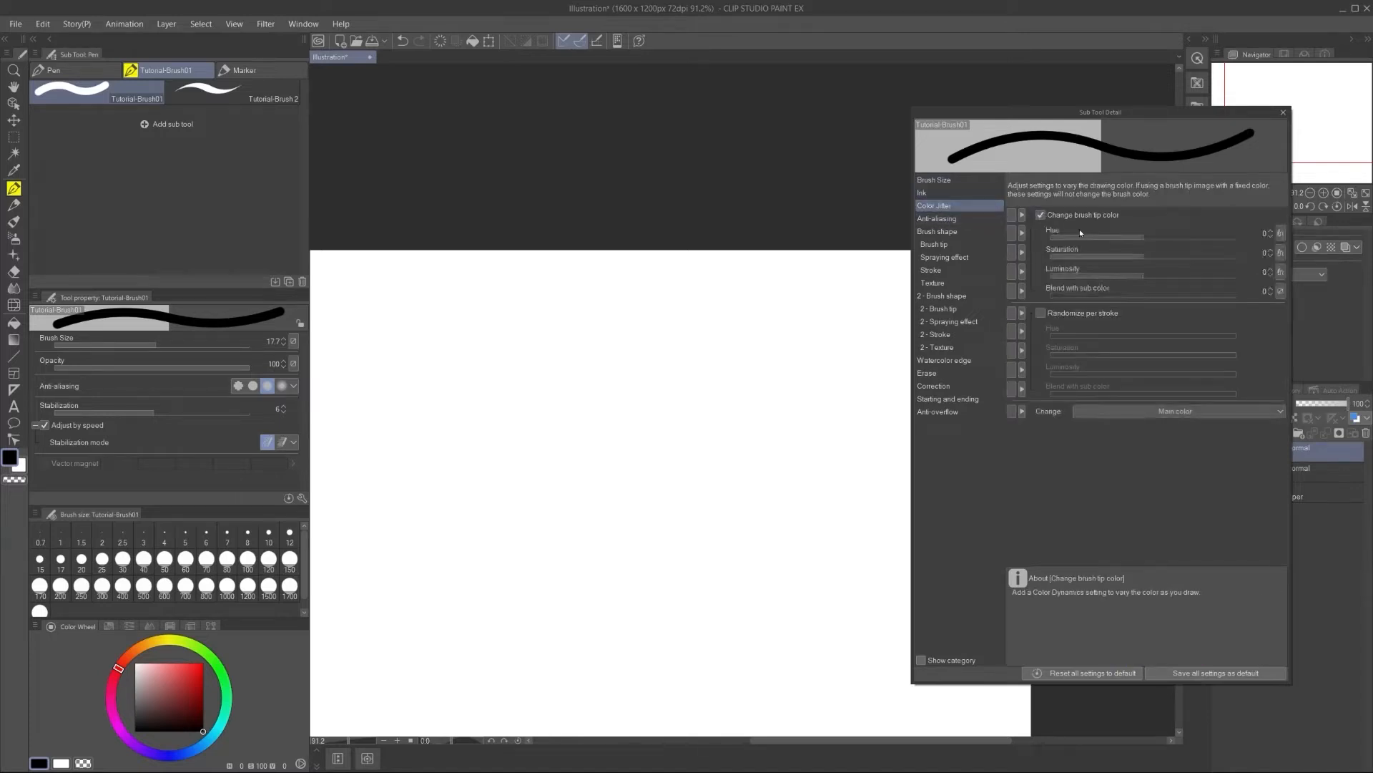
pyautogui.click(1281, 271)
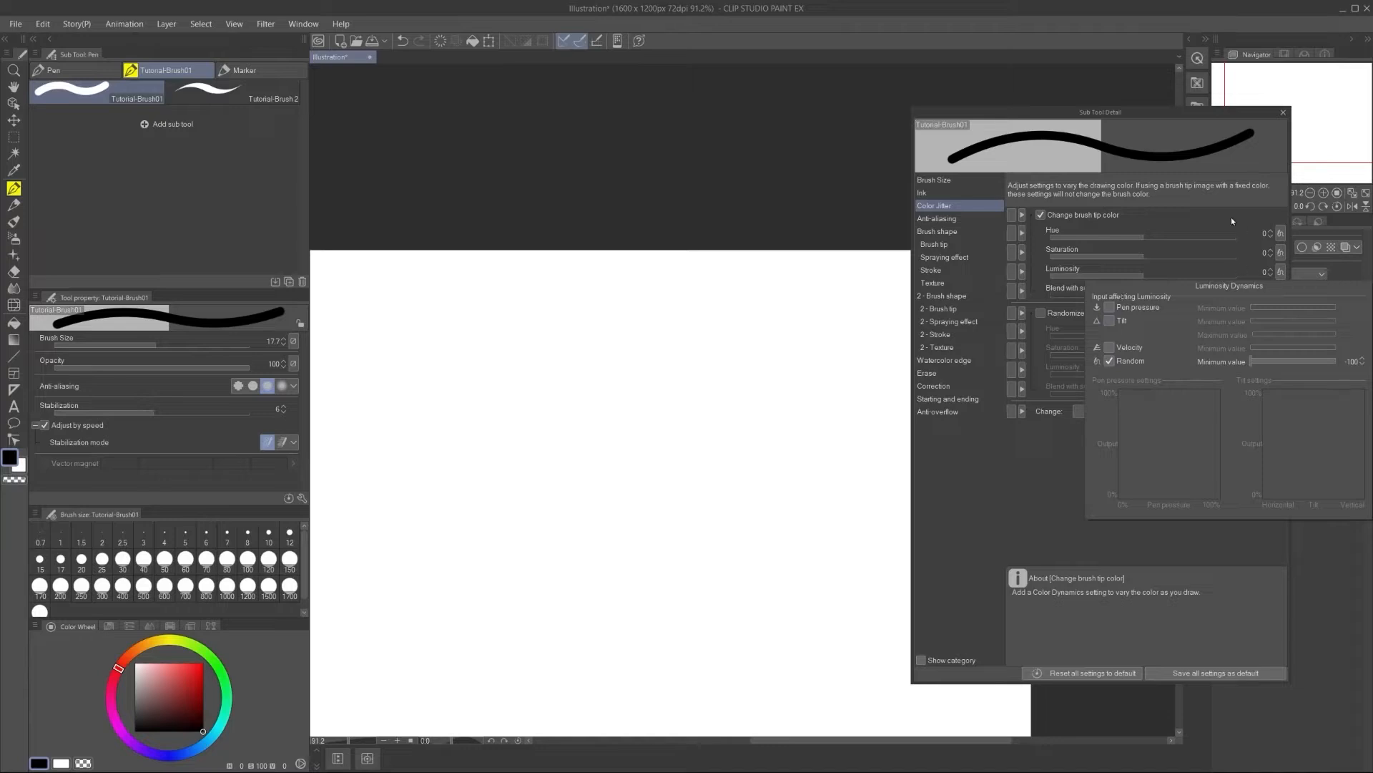
pyautogui.click(1041, 215)
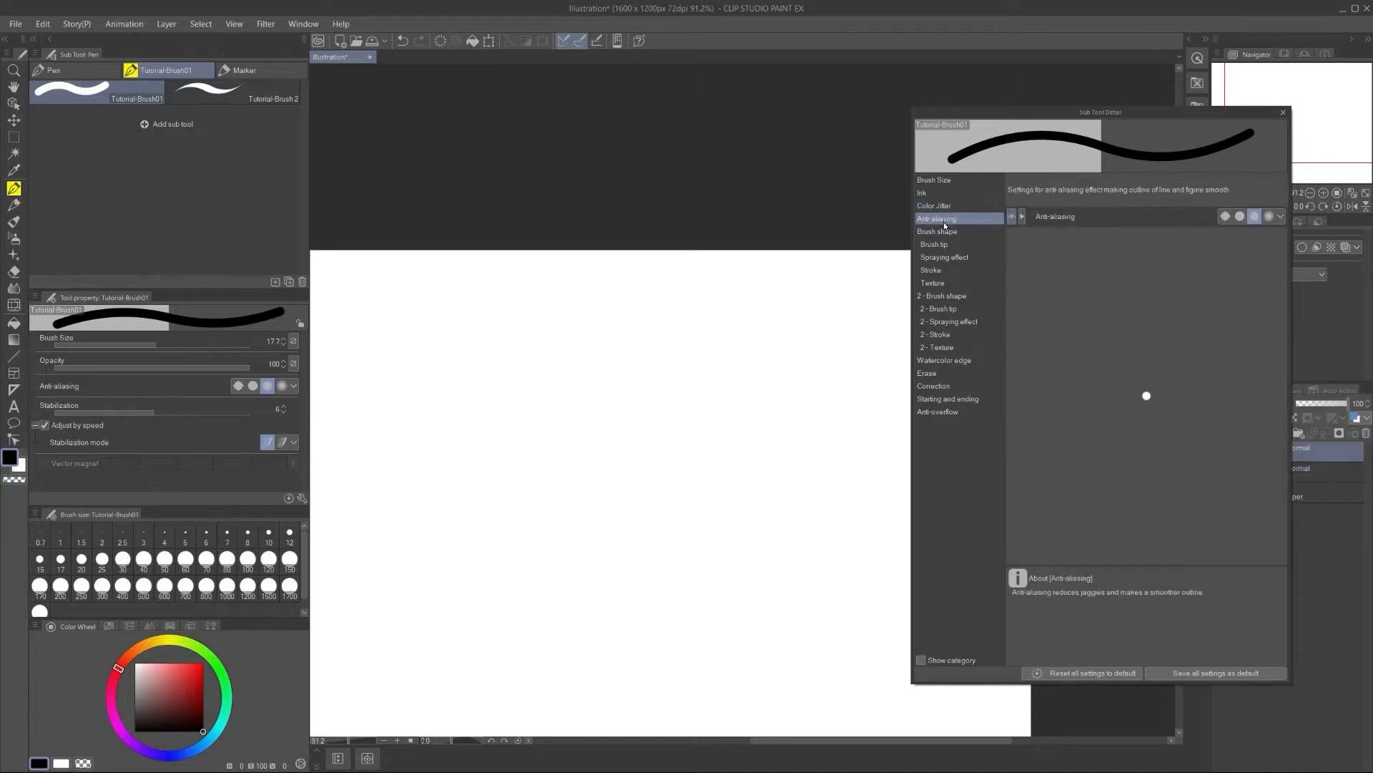
# Step: Open the Brush tip settings, view the Angle dynamics, set Thickness to 46, and draw a short test stroke
pyautogui.click(959, 232)
pyautogui.click(961, 244)
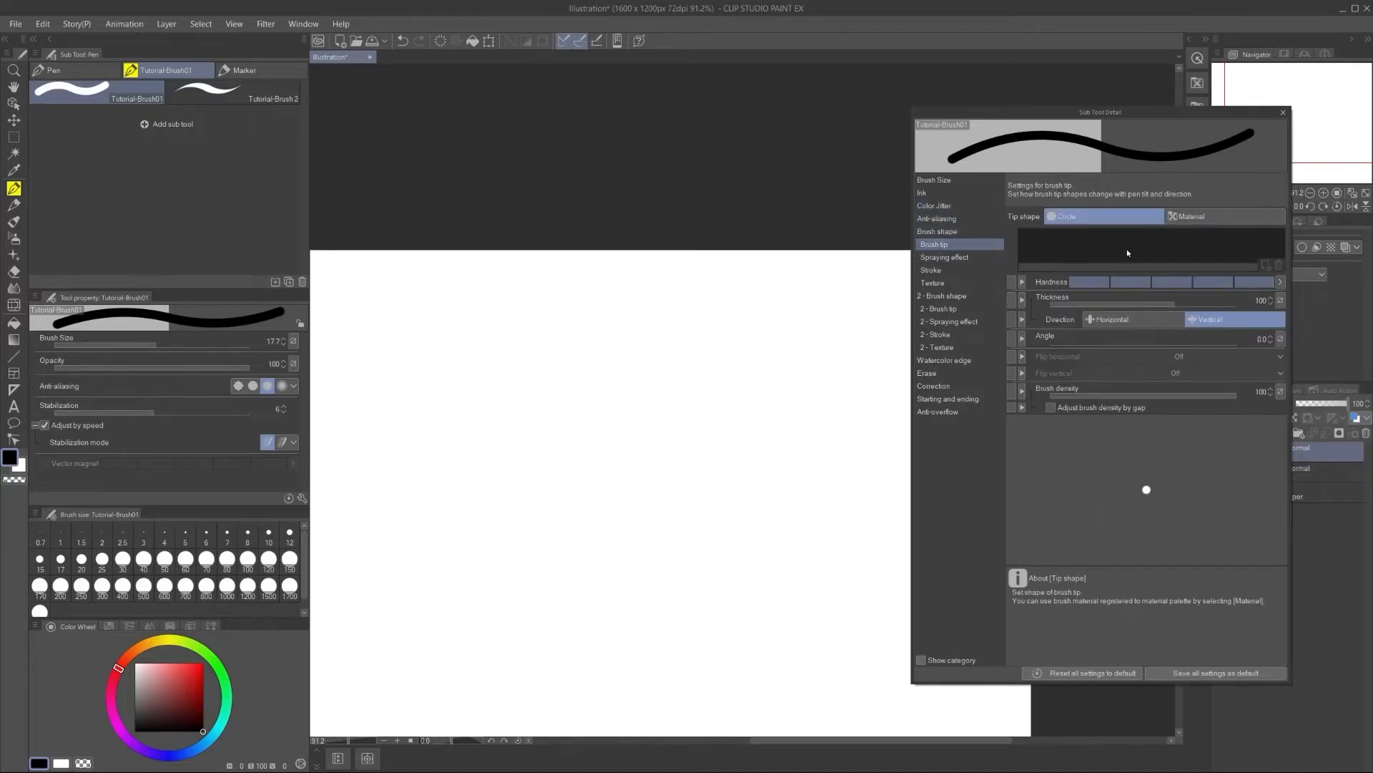
pyautogui.click(1280, 339)
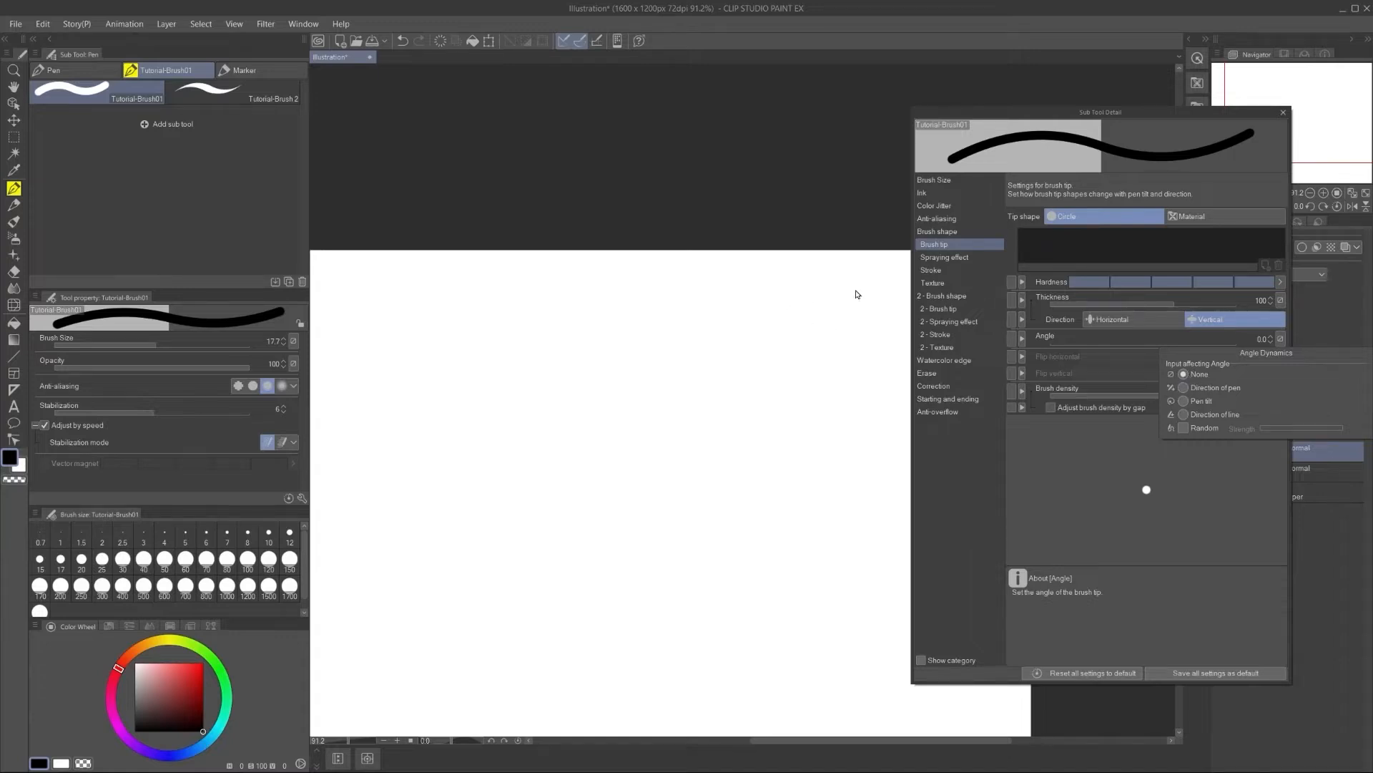
pyautogui.click(1156, 299)
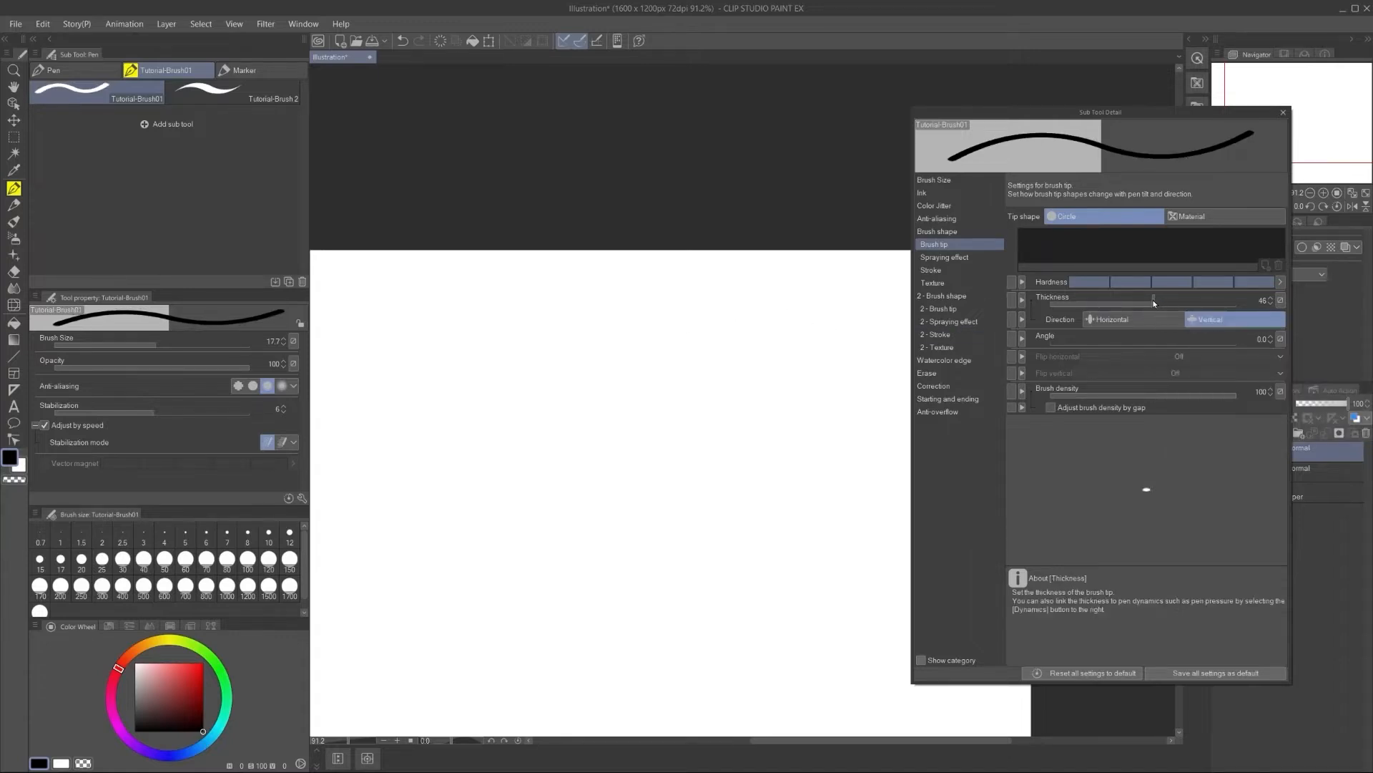
pyautogui.moveTo(558, 351); pyautogui.dragTo(552, 370)
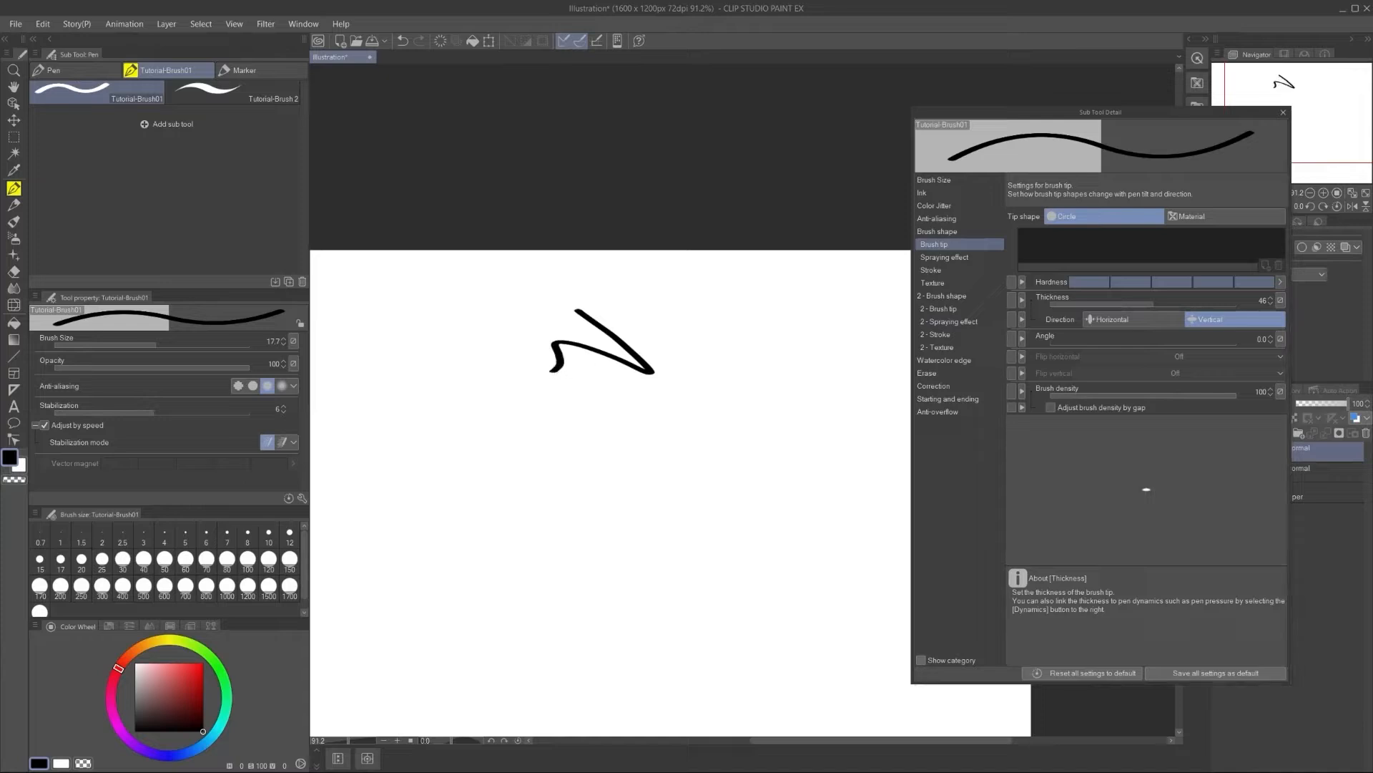
# Step: Reduce the brush tip Thickness to 20, draw a test stroke, enlarge the brush to 120.3, and clear the layer
pyautogui.click(1140, 300)
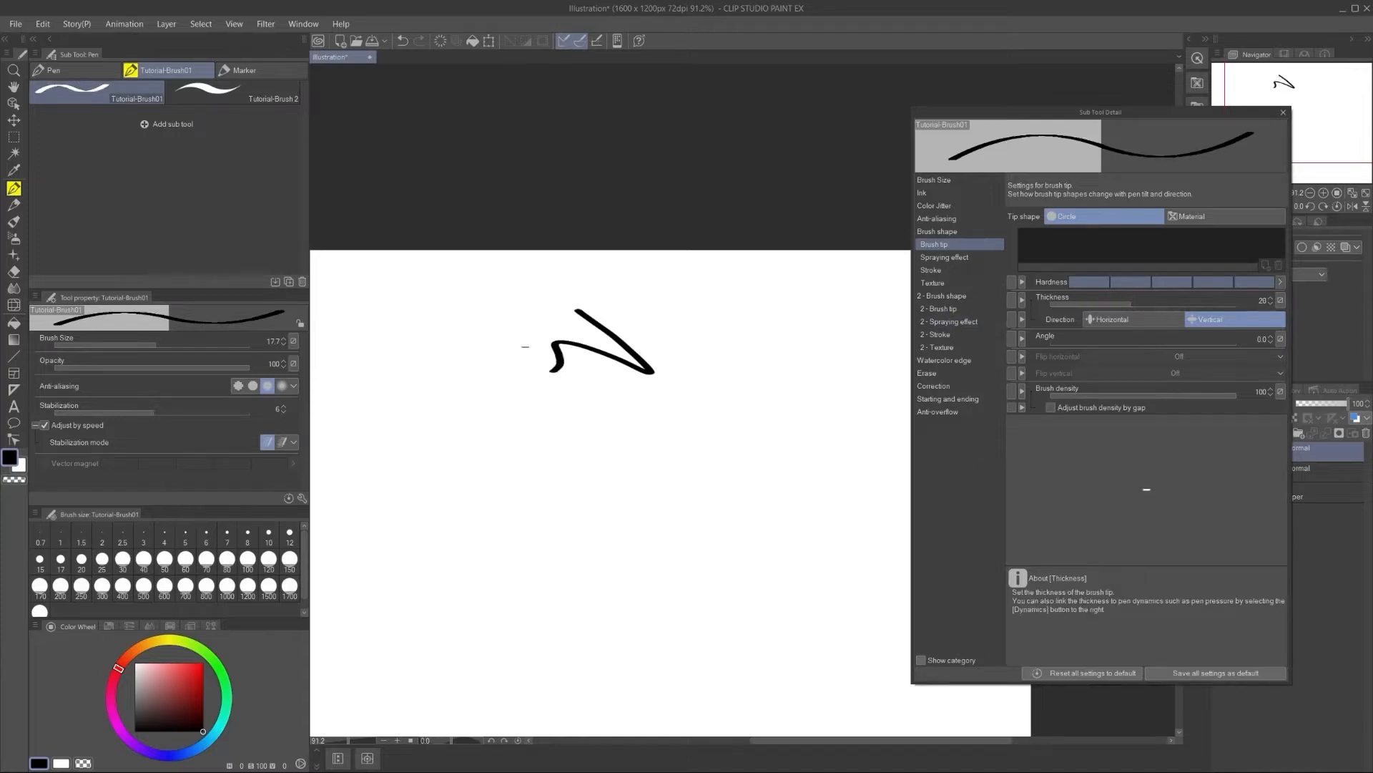
pyautogui.moveTo(521, 345); pyautogui.dragTo(641, 402)
pyautogui.moveTo(497, 390)
pyautogui.keyDown('ctrl'); pyautogui.keyDown('alt'); pyautogui.mouseDown()
pyautogui.moveTo(560, 432)
pyautogui.moveTo(729, 459)
pyautogui.moveTo(475, 497)
pyautogui.moveTo(573, 583)
pyautogui.mouseUp(); pyautogui.keyUp('alt'); pyautogui.keyUp('ctrl')
pyautogui.press('Delete')
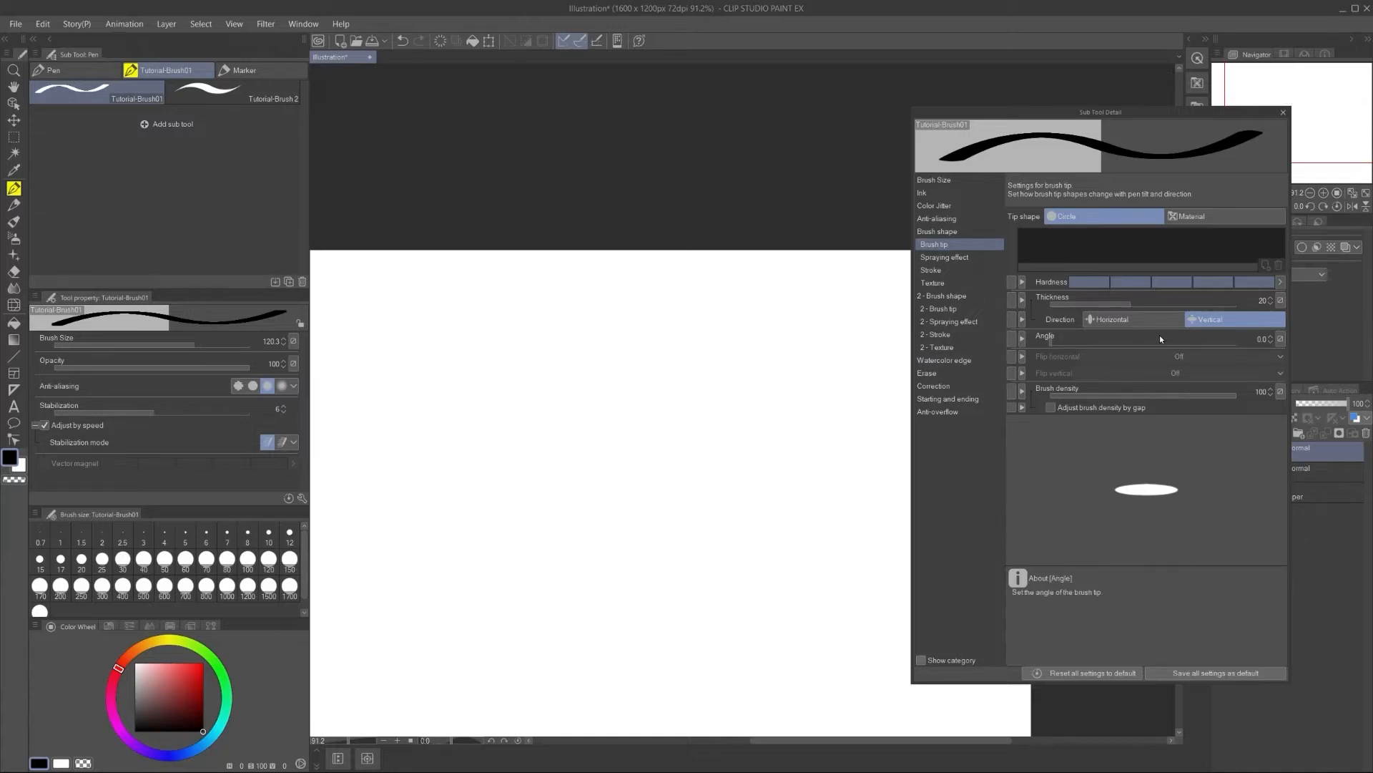
# Step: Set Direction of pen as the input affecting Angle, test and clear a stroke, and reduce the brush size to 21.7
pyautogui.click(1281, 339)
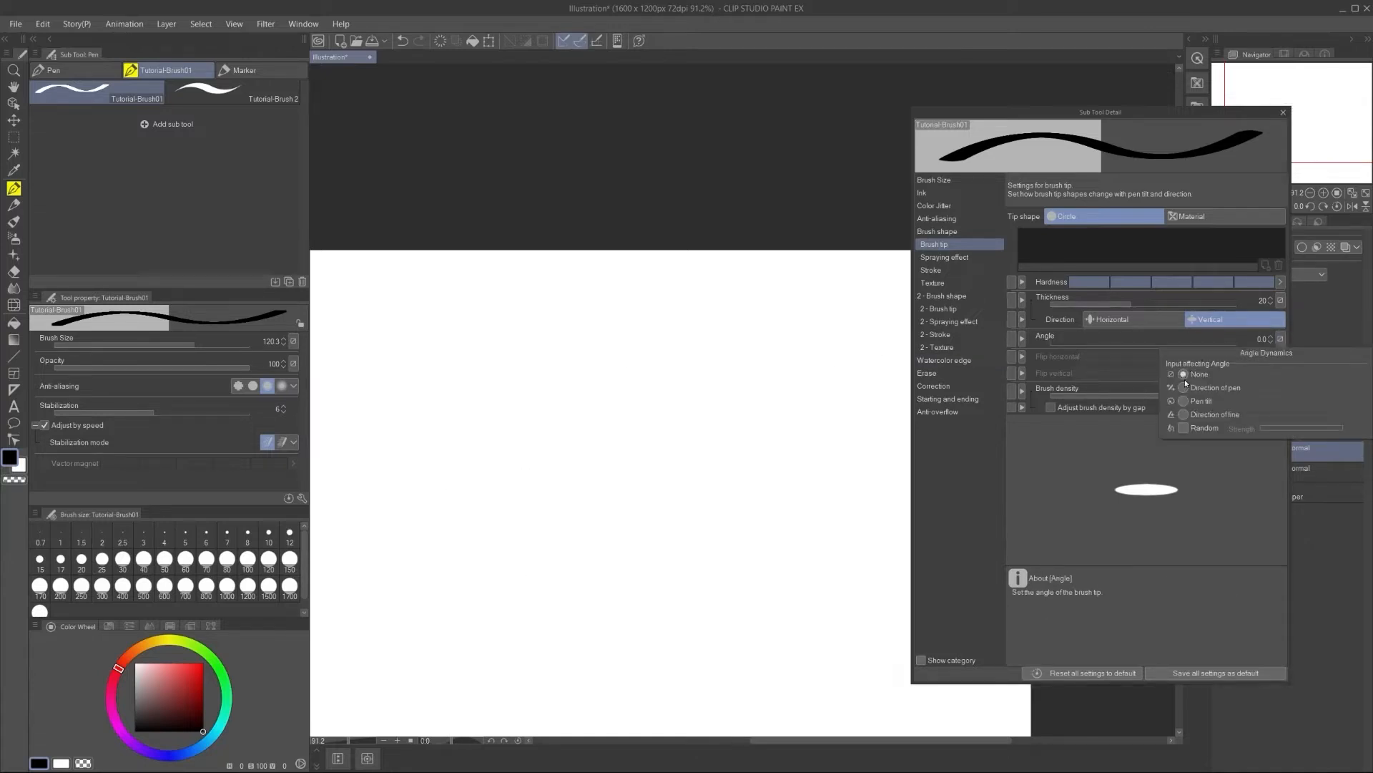
pyautogui.moveTo(421, 295)
pyautogui.mouseDown()
pyautogui.moveTo(501, 317)
pyautogui.moveTo(726, 331)
pyautogui.moveTo(851, 382)
pyautogui.moveTo(686, 381)
pyautogui.moveTo(572, 452)
pyautogui.moveTo(708, 429)
pyautogui.moveTo(834, 500)
pyautogui.moveTo(693, 500)
pyautogui.moveTo(672, 533)
pyautogui.mouseUp()
pyautogui.press('Delete')
pyautogui.keyDown('ctrl'); pyautogui.keyDown('alt'); pyautogui.moveTo(603, 431); pyautogui.dragTo(584, 432); pyautogui.keyUp('alt'); pyautogui.keyUp('ctrl')
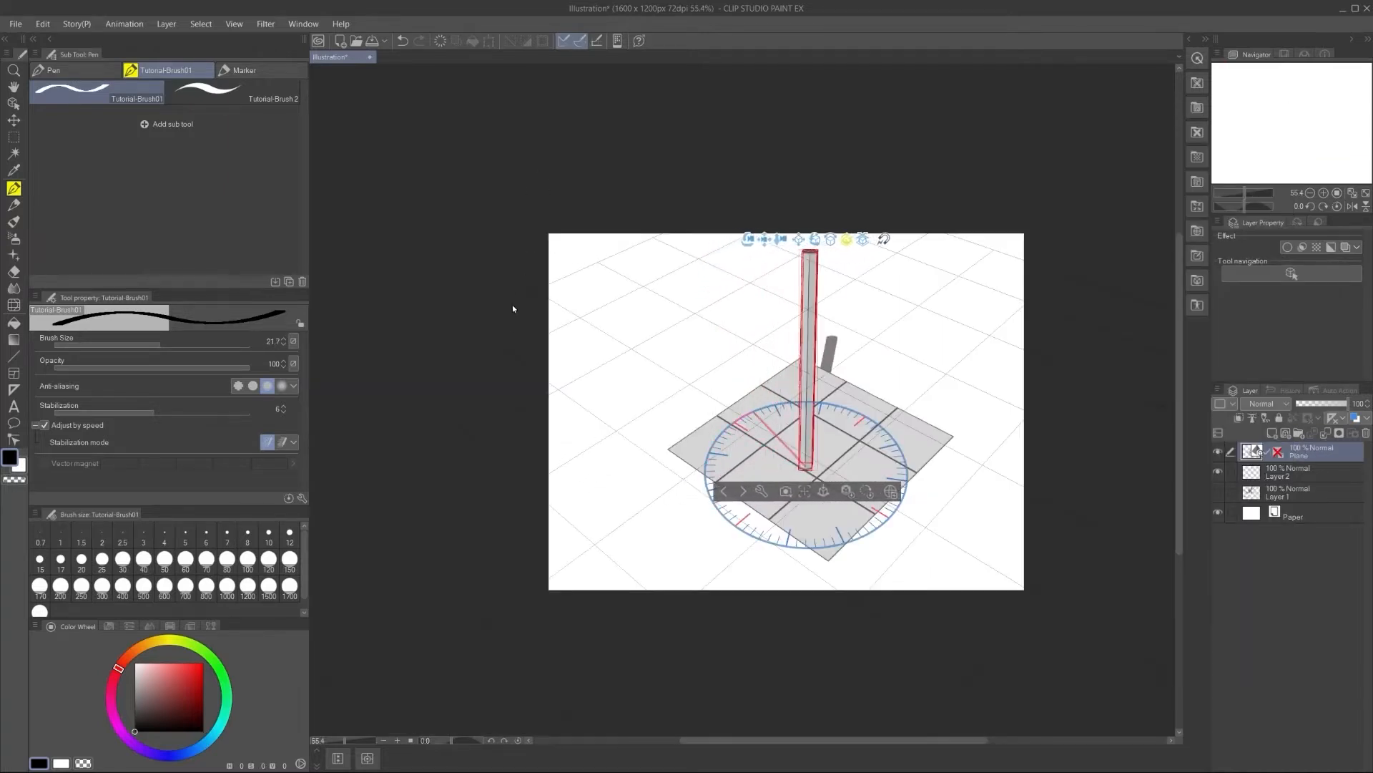
# Step: Lean the 3D pole to one side and reorient the gridded plane beneath it to illustrate a tilted pen
pyautogui.keyDown('ctrl'); pyautogui.moveTo(512, 308); pyautogui.dragTo(595, 285); pyautogui.keyUp('ctrl')
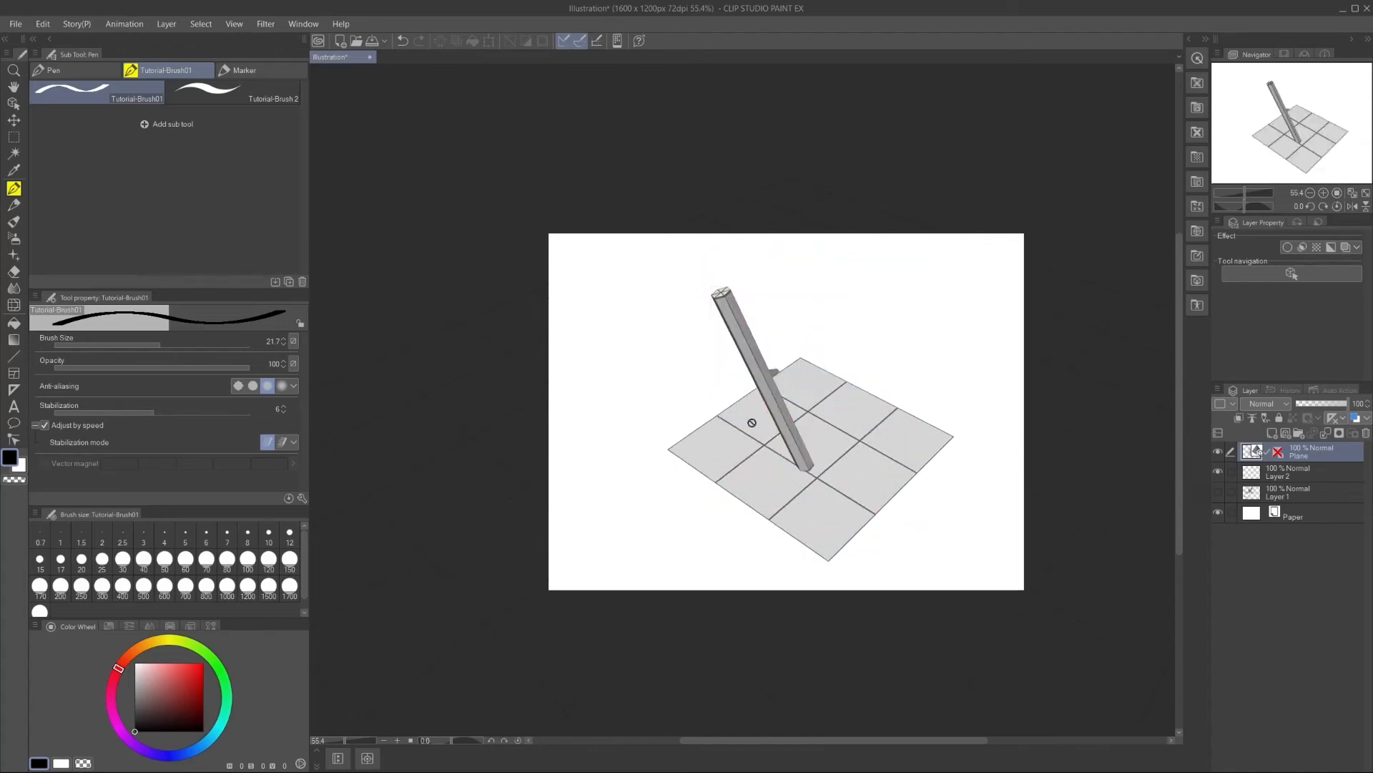
pyautogui.keyDown('ctrl'); pyautogui.click(737, 427); pyautogui.keyUp('ctrl')
pyautogui.keyDown('ctrl'); pyautogui.moveTo(646, 346); pyautogui.dragTo(665, 306); pyautogui.keyUp('ctrl')
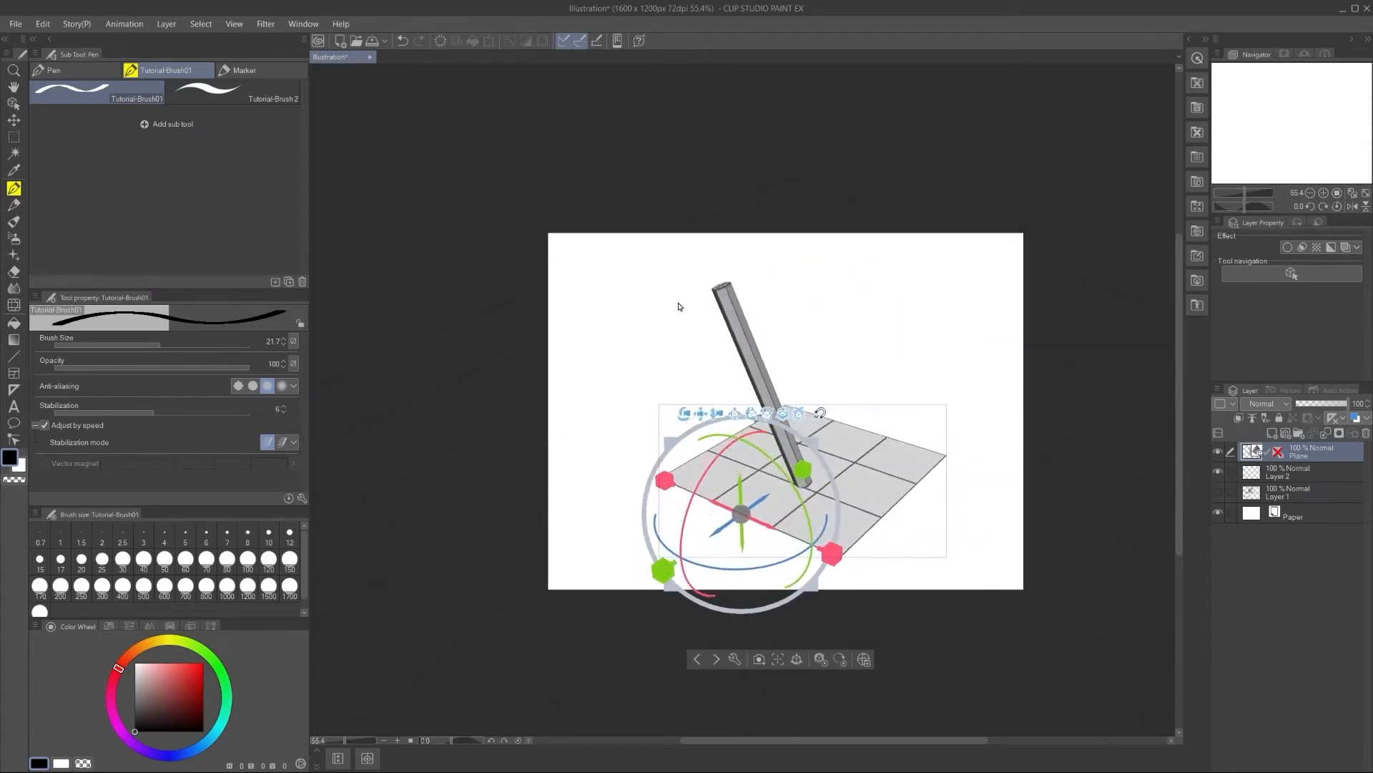
pyautogui.keyDown('ctrl'); pyautogui.click(745, 340); pyautogui.keyUp('ctrl')
pyautogui.moveTo(801, 271)
pyautogui.keyDown('ctrl'); pyautogui.mouseDown()
pyautogui.moveTo(765, 240)
pyautogui.moveTo(753, 352)
pyautogui.moveTo(740, 344)
pyautogui.moveTo(626, 463)
pyautogui.moveTo(551, 465)
pyautogui.moveTo(487, 389)
pyautogui.moveTo(481, 334)
pyautogui.mouseUp(); pyautogui.keyUp('ctrl')
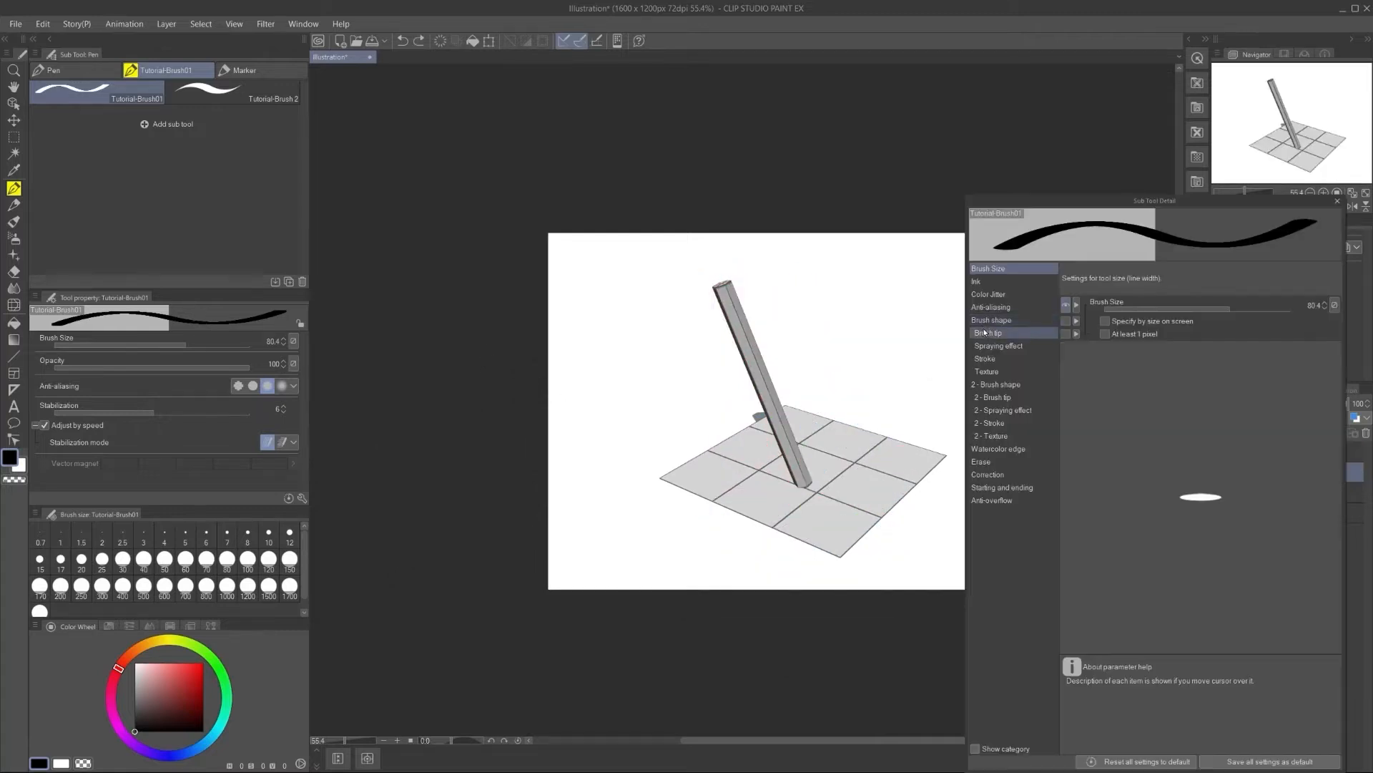
# Step: Set Pen tilt as the input affecting the brush tip Angle and draw an S-shaped test stroke beside the 3D pole
pyautogui.click(985, 332)
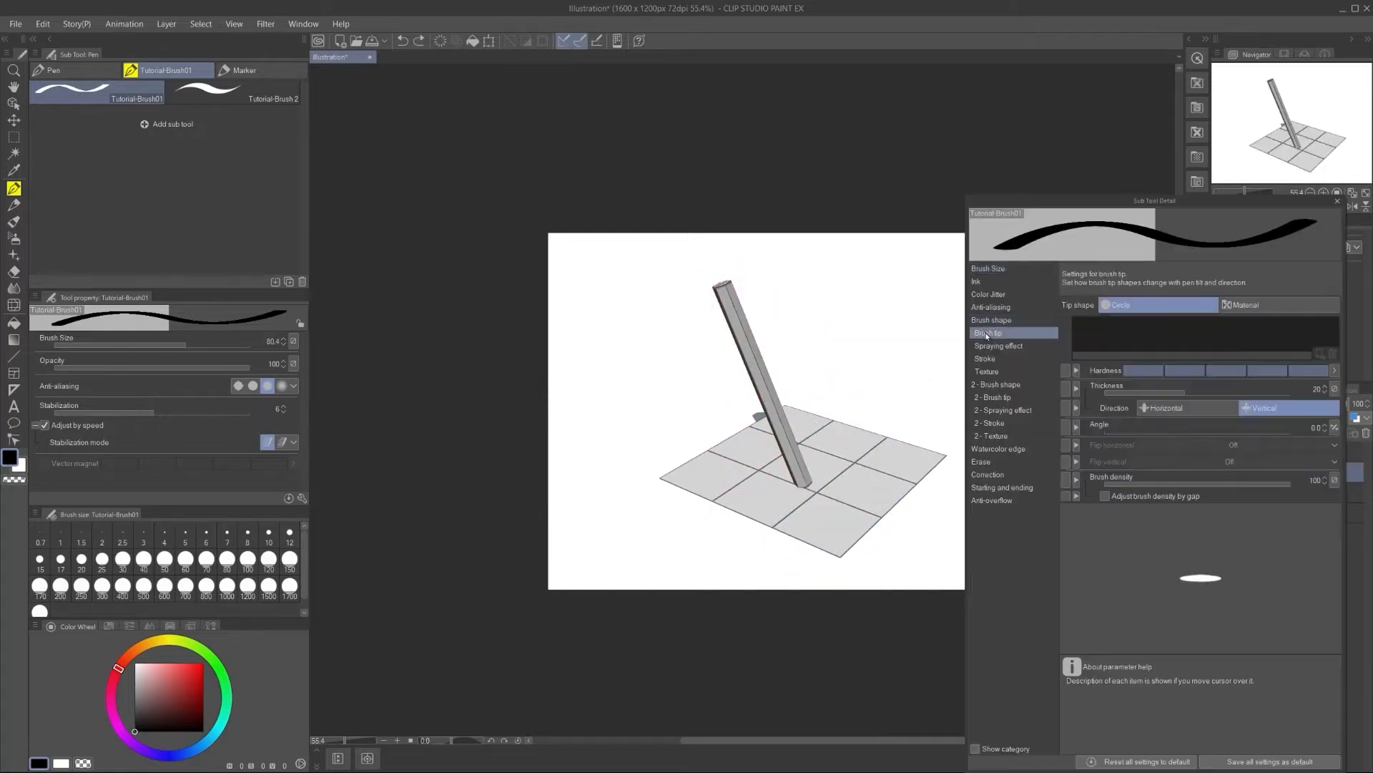
pyautogui.click(1334, 428)
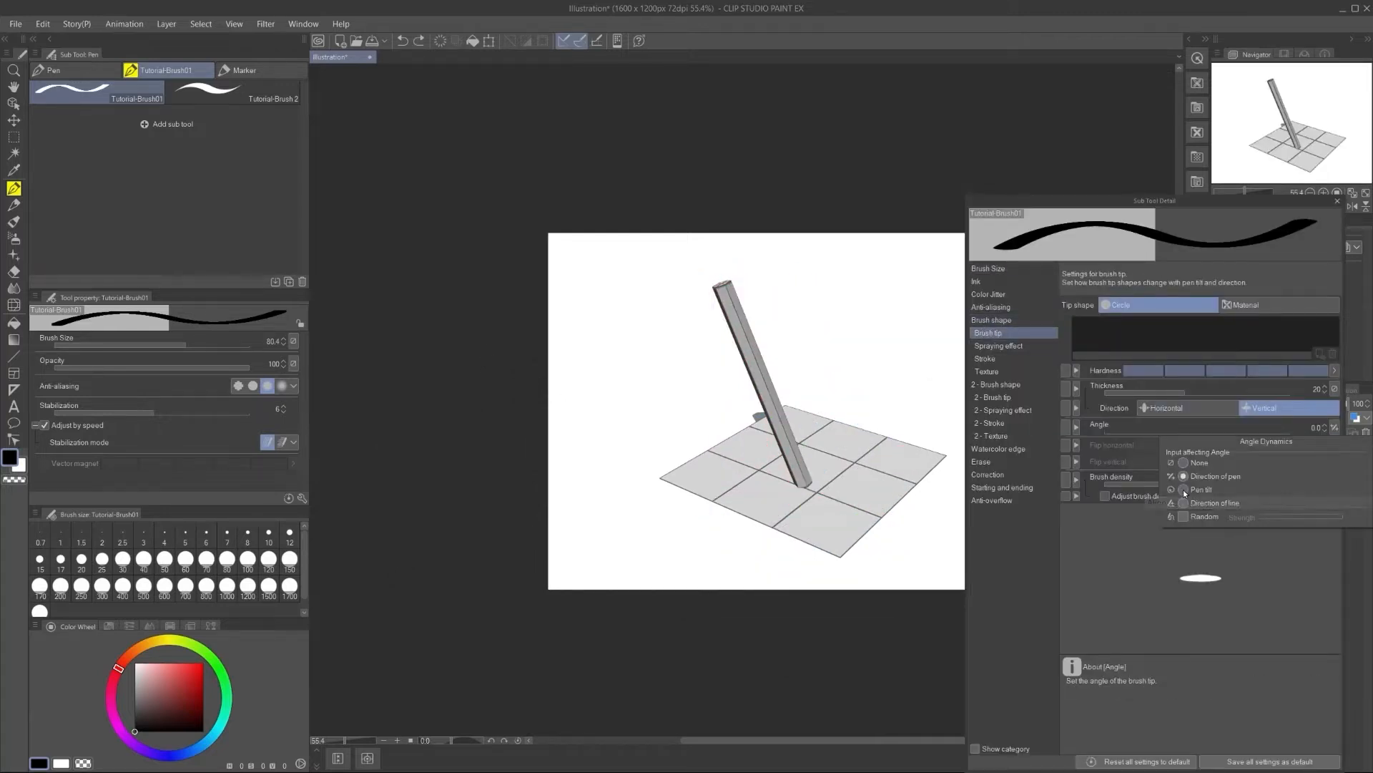
pyautogui.click(1182, 490)
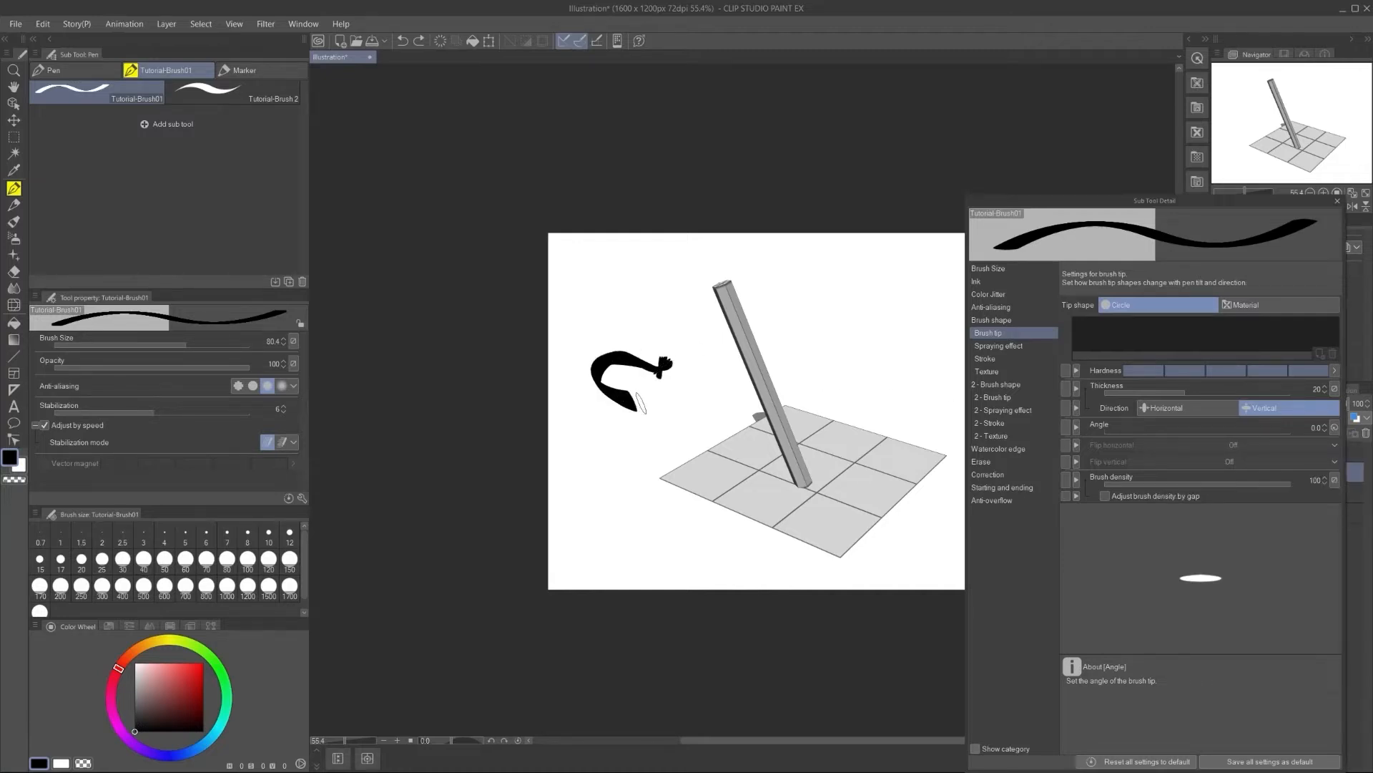
pyautogui.moveTo(572, 462)
pyautogui.mouseDown()
pyautogui.moveTo(645, 490)
pyautogui.moveTo(604, 531)
pyautogui.mouseUp()
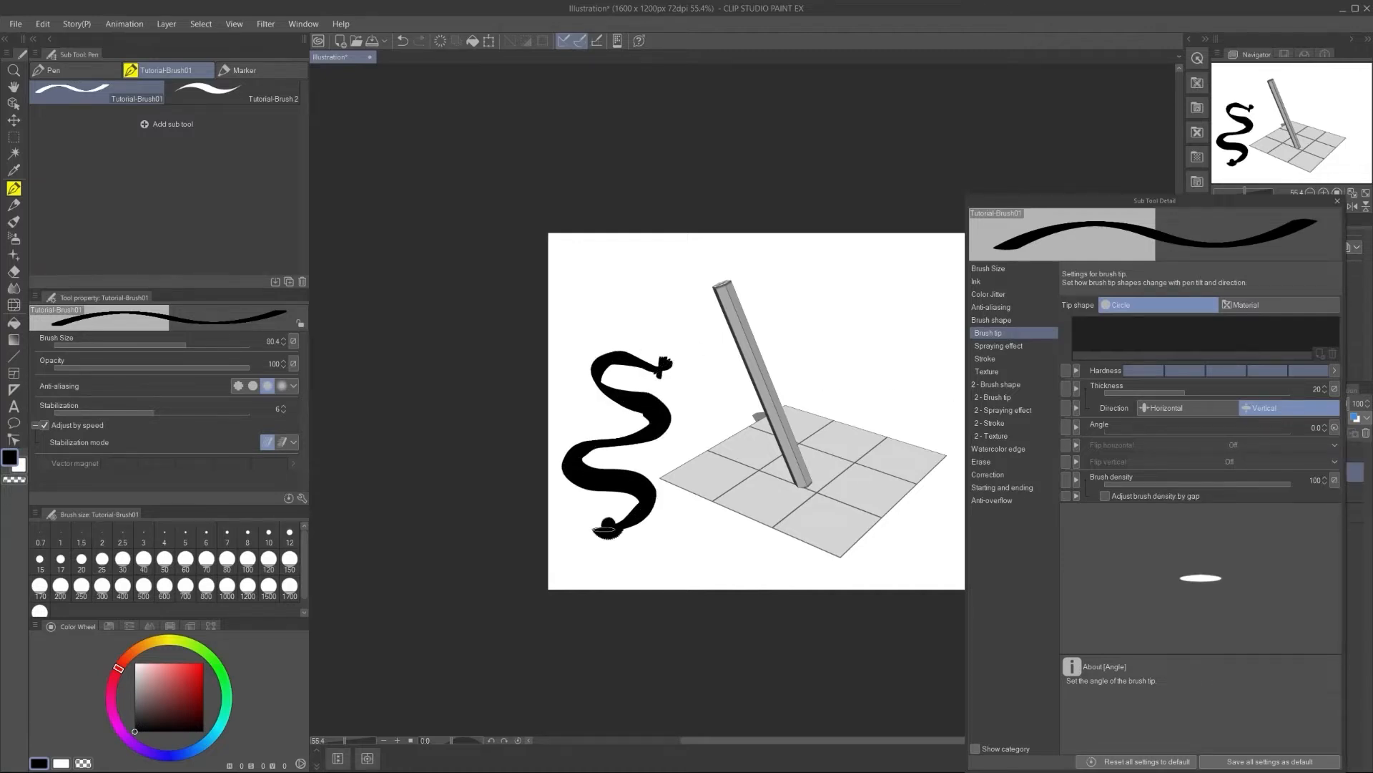
# Step: Select the 3D pole on the plane, return to the drawing layer below, and draw another winding test stroke
pyautogui.click(756, 362)
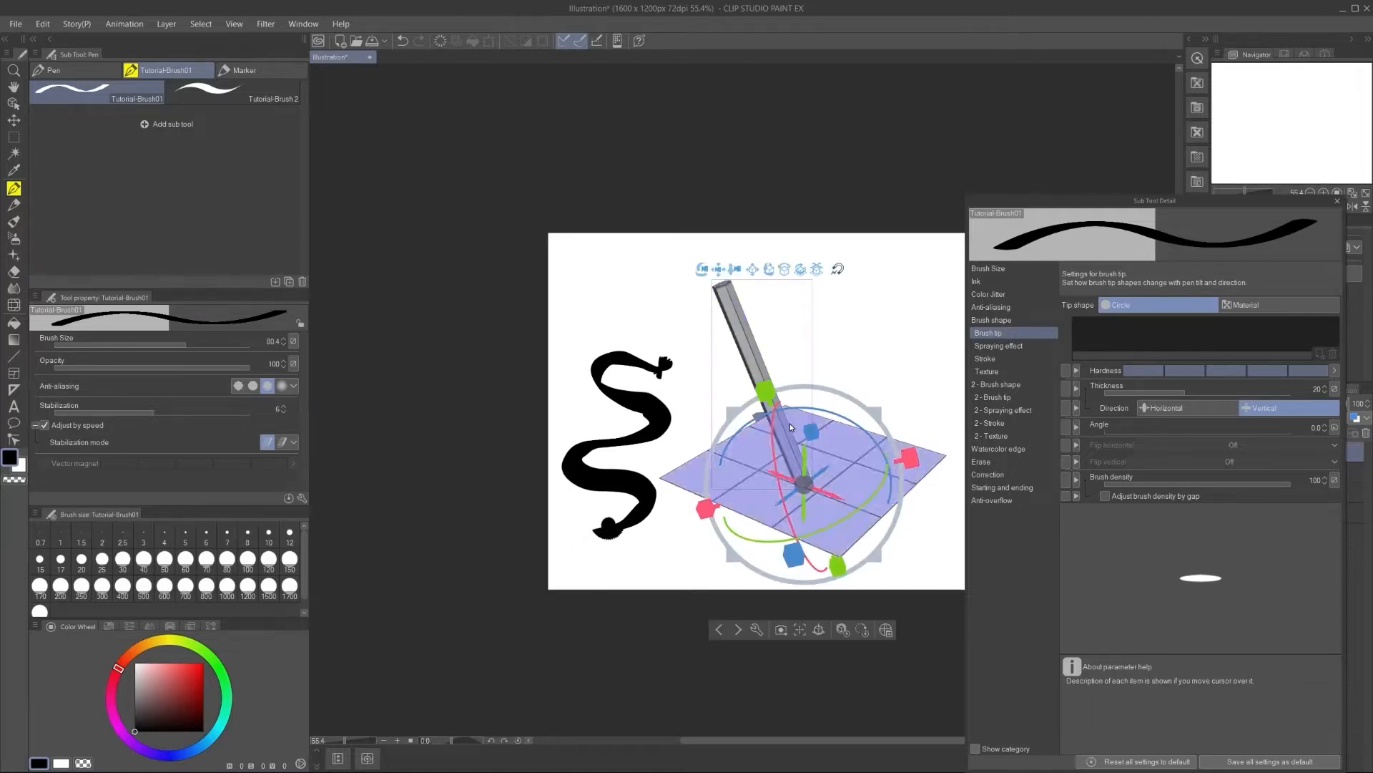
pyautogui.moveTo(840, 526); pyautogui.dragTo(696, 542)
pyautogui.hotkey('alt', '[')
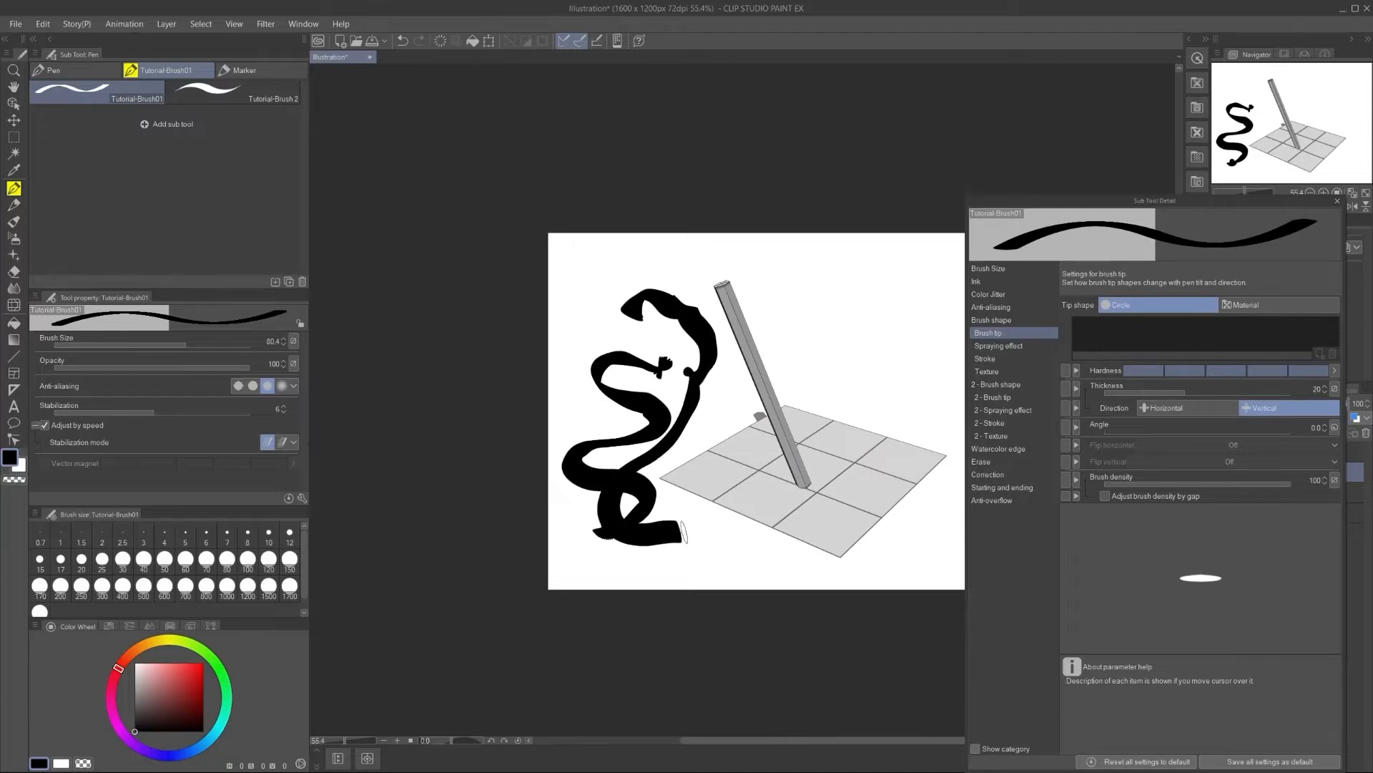
# Step: Draw winding test strokes around the 3D pole with the tilt-driven brush tip, check the Angle dynamics options, and clear the layer
pyautogui.moveTo(628, 573)
pyautogui.mouseDown()
pyautogui.moveTo(670, 515)
pyautogui.moveTo(611, 435)
pyautogui.moveTo(583, 331)
pyautogui.mouseUp()
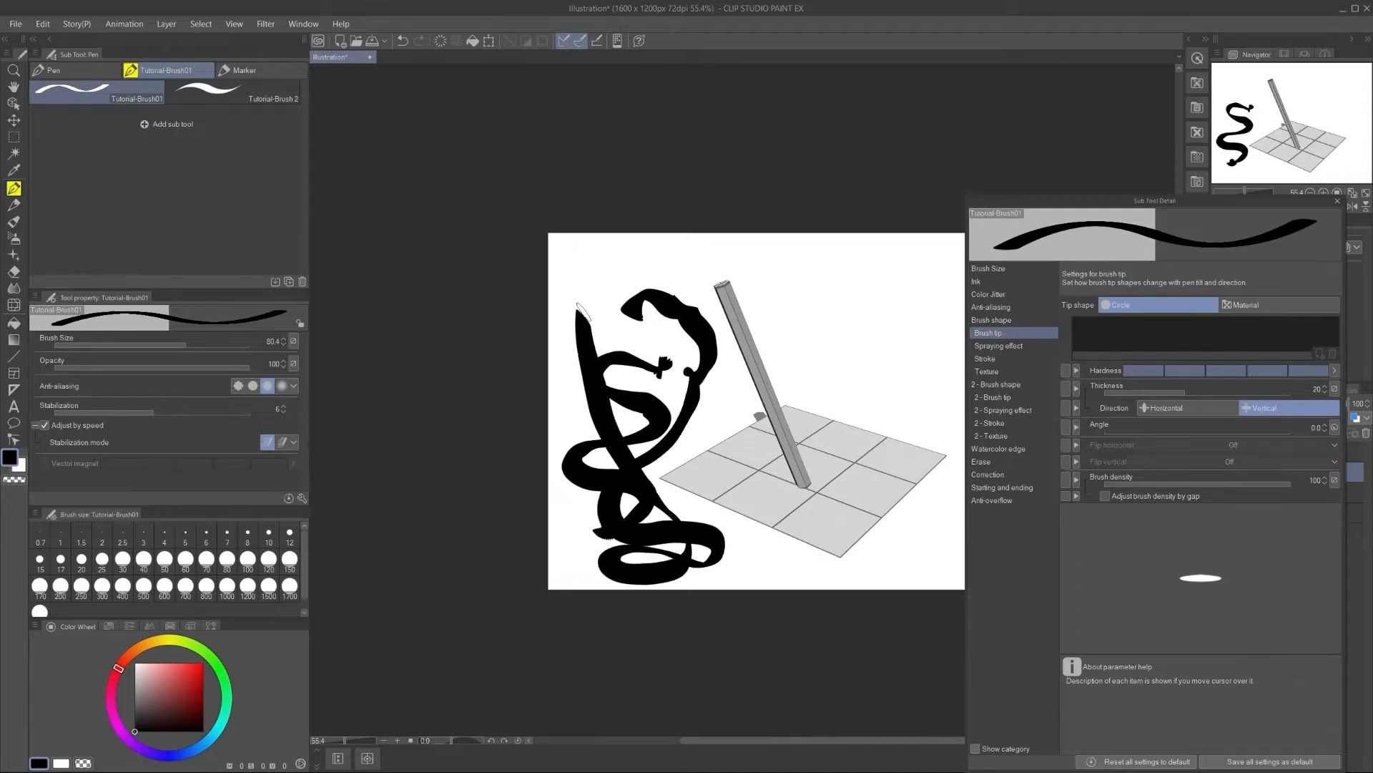
pyautogui.moveTo(653, 256)
pyautogui.mouseDown()
pyautogui.moveTo(757, 258)
pyautogui.moveTo(820, 299)
pyautogui.mouseUp()
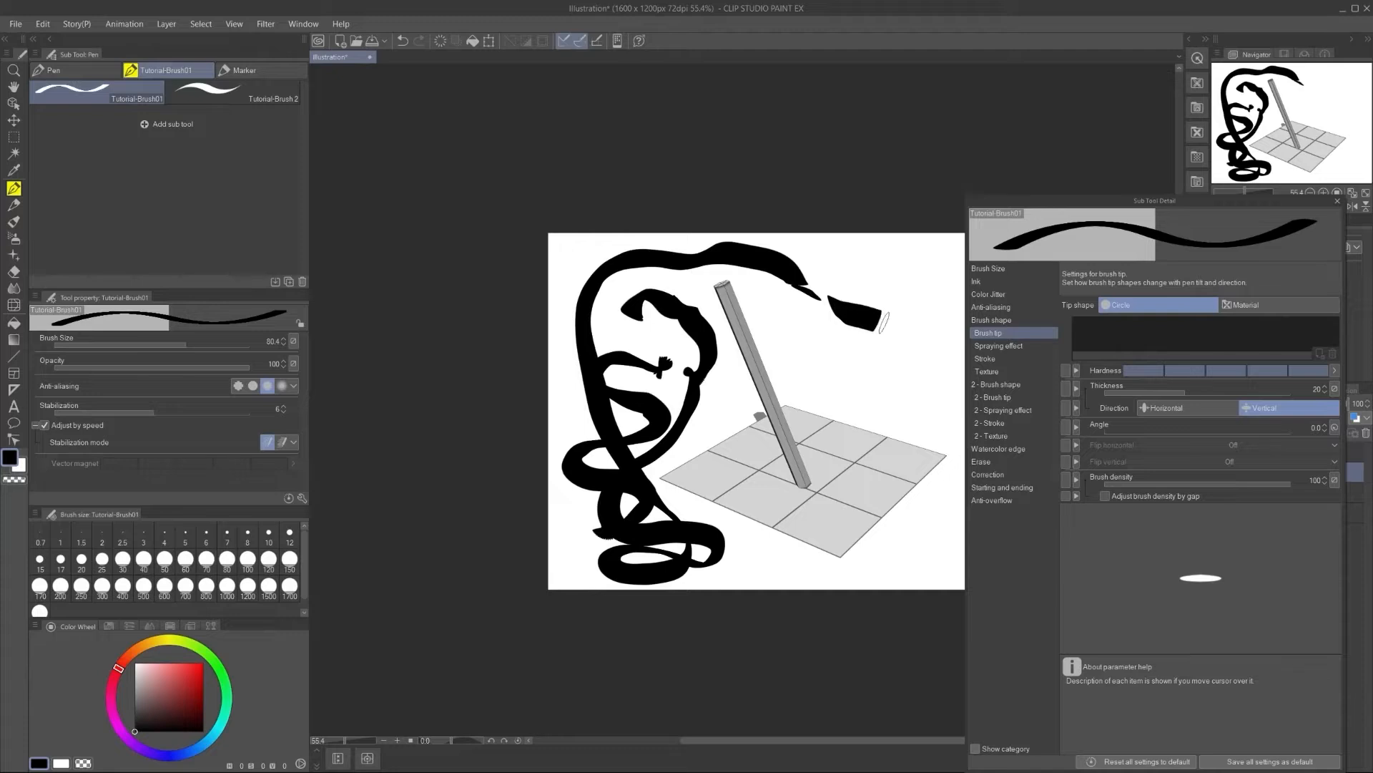
pyautogui.moveTo(880, 358)
pyautogui.mouseDown()
pyautogui.moveTo(852, 346)
pyautogui.moveTo(824, 361)
pyautogui.mouseUp()
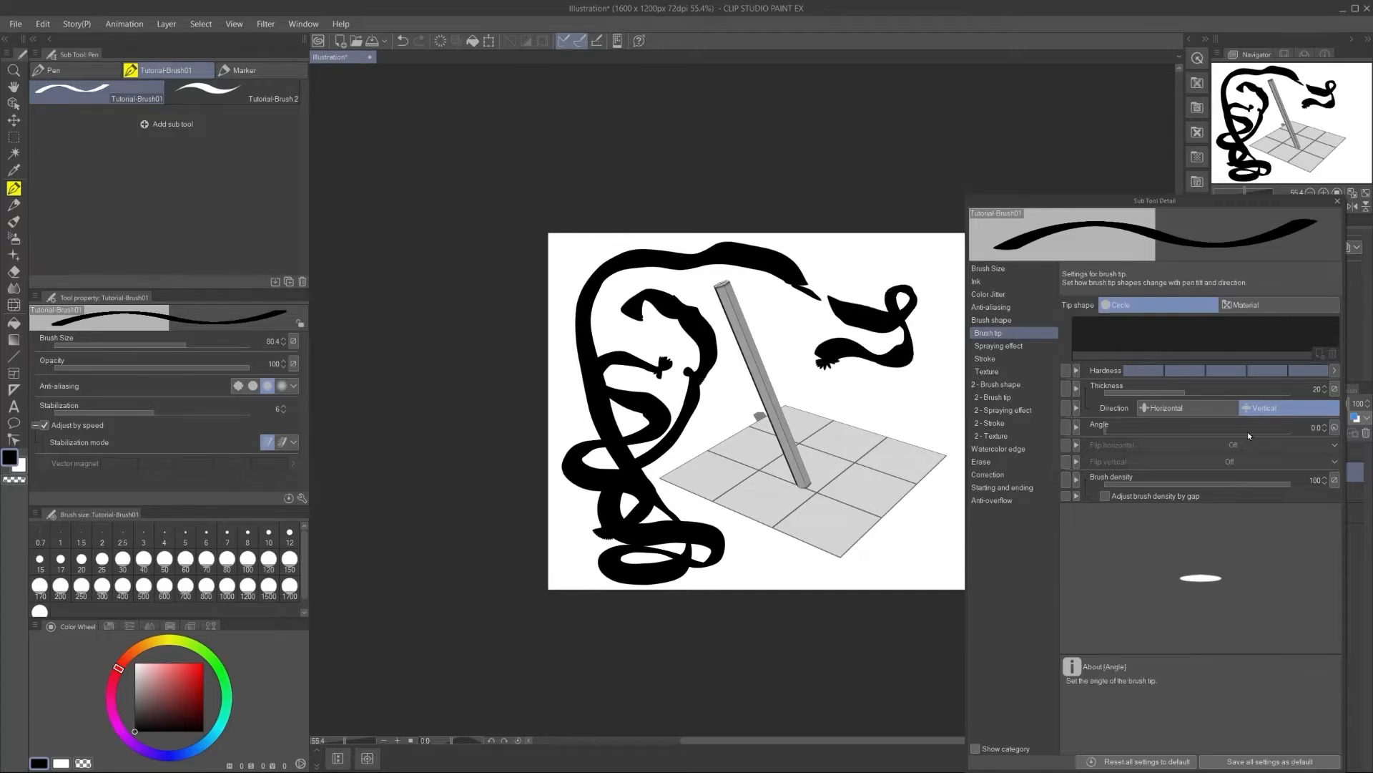
pyautogui.click(1334, 429)
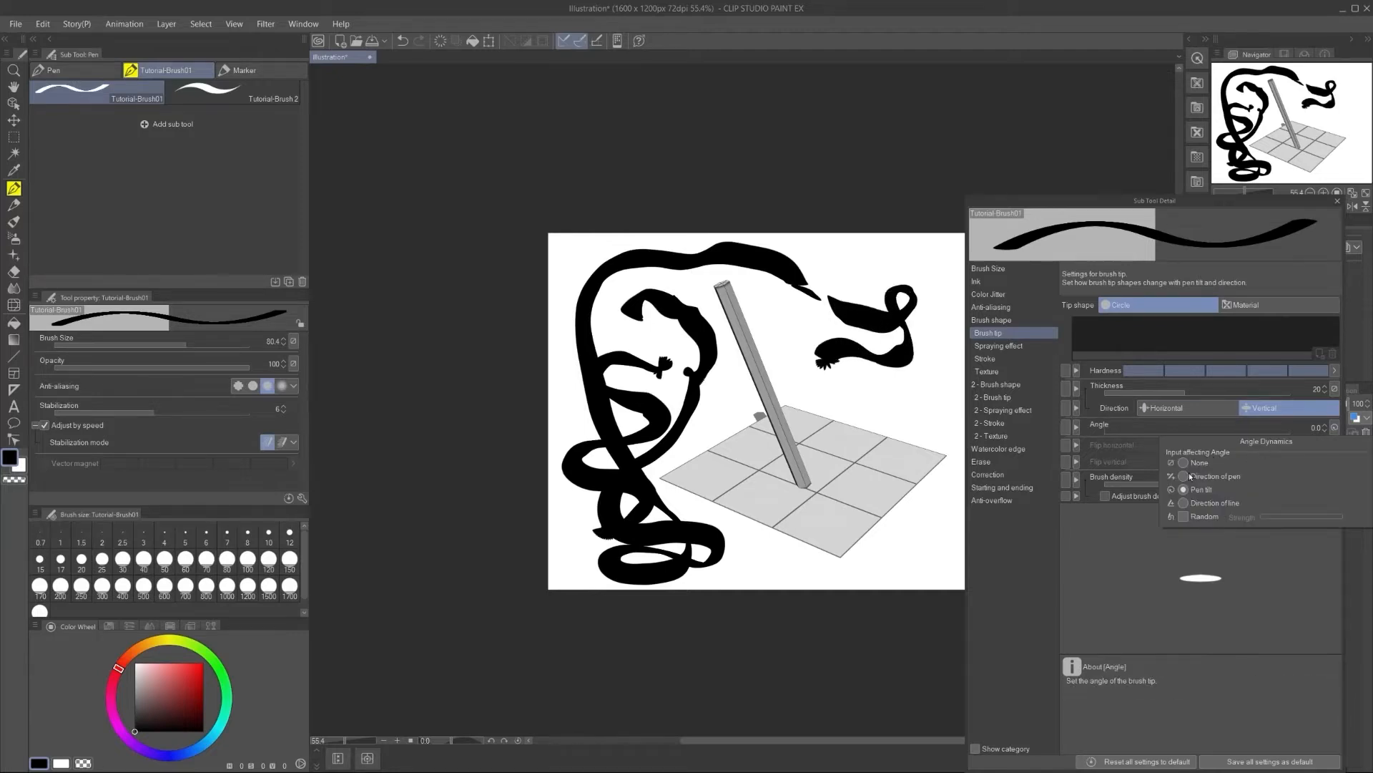
pyautogui.click(640, 285)
pyautogui.moveTo(620, 306); pyautogui.dragTo(618, 309)
pyautogui.press('Delete')
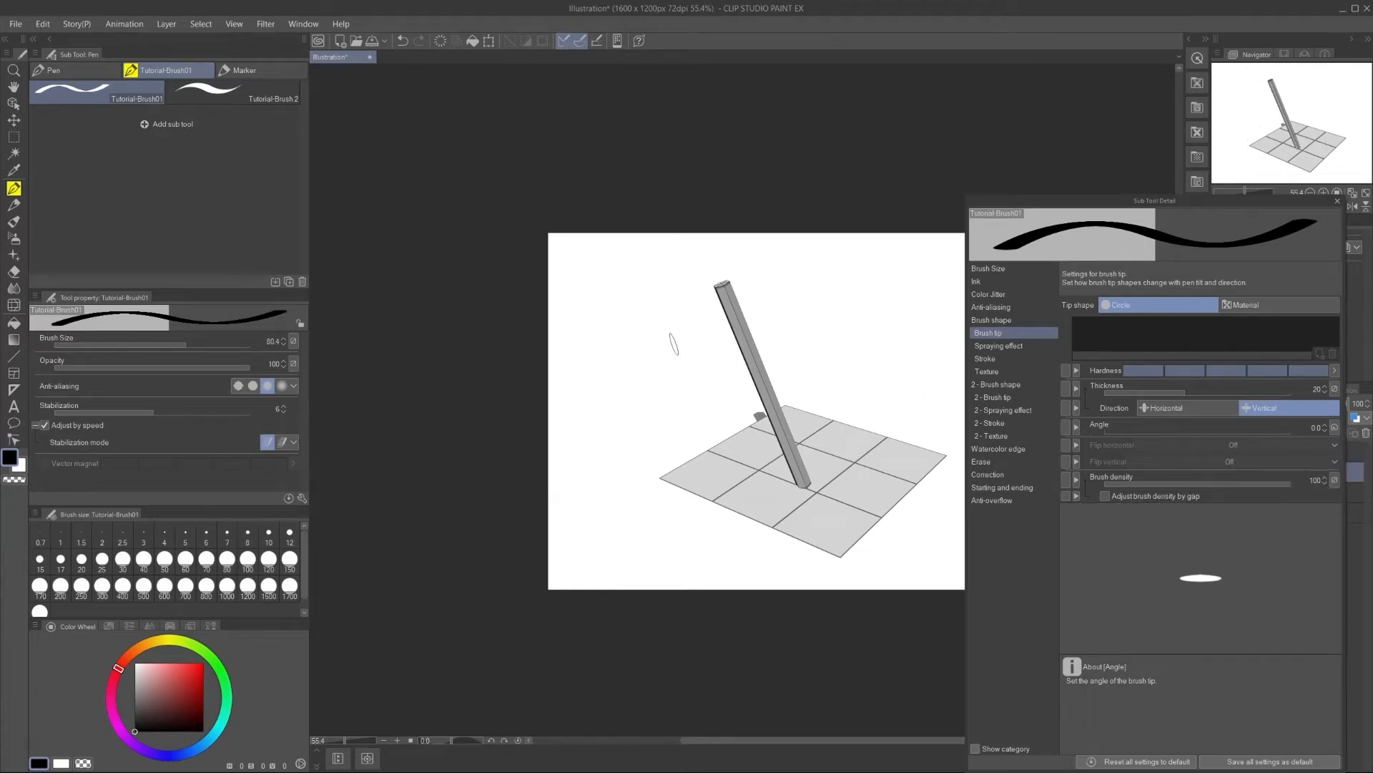
# Step: Set Direction of line as the input affecting Angle, test it with long looping strokes around the pole, and clear the layer
pyautogui.click(1335, 427)
pyautogui.click(1184, 502)
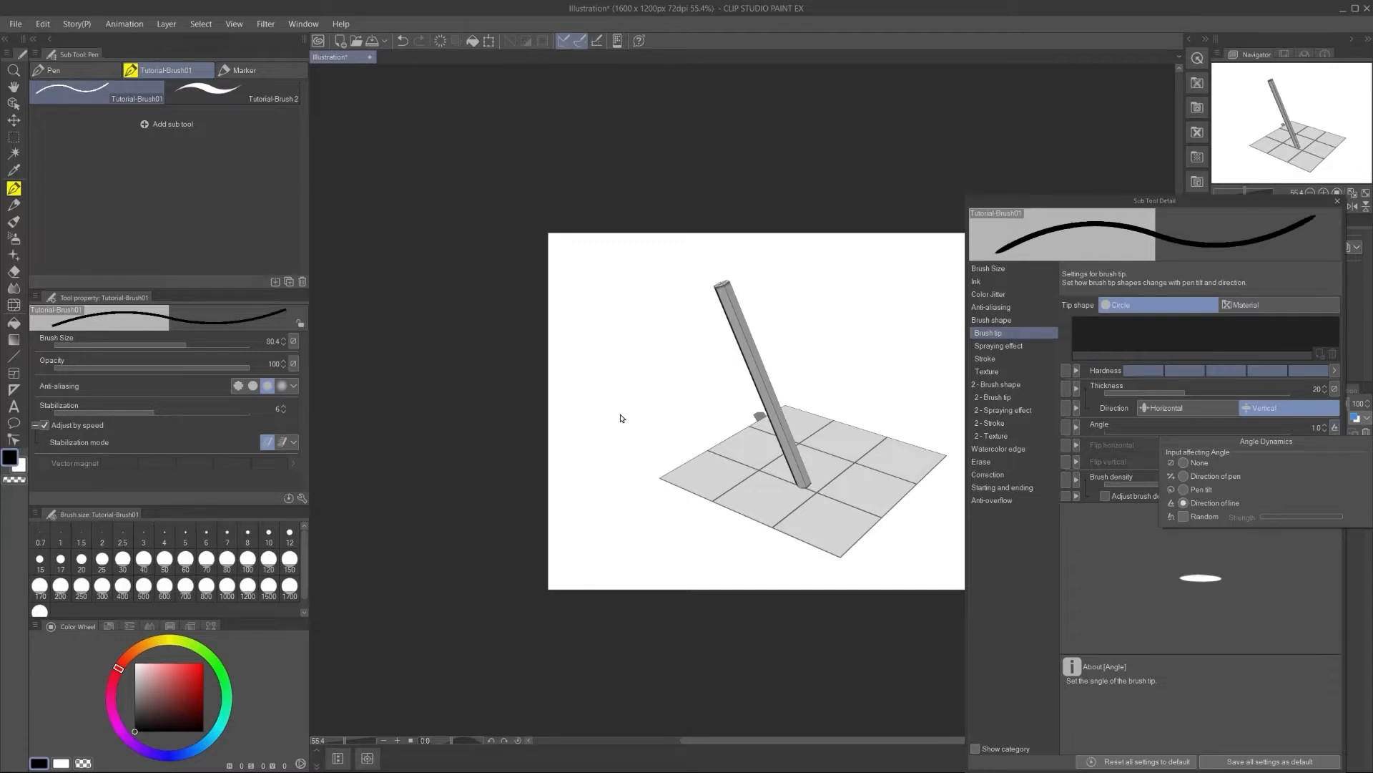
pyautogui.click(597, 459)
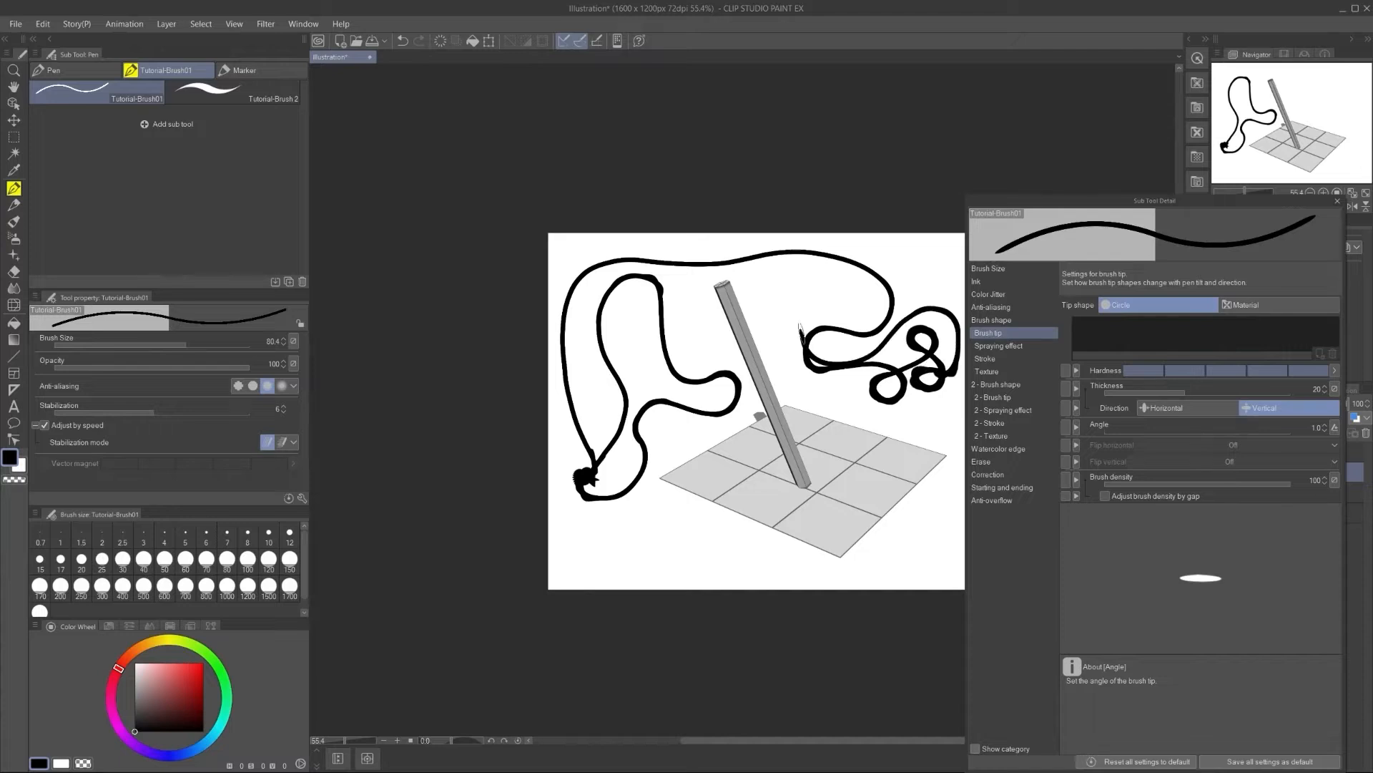
pyautogui.moveTo(794, 309); pyautogui.dragTo(796, 321)
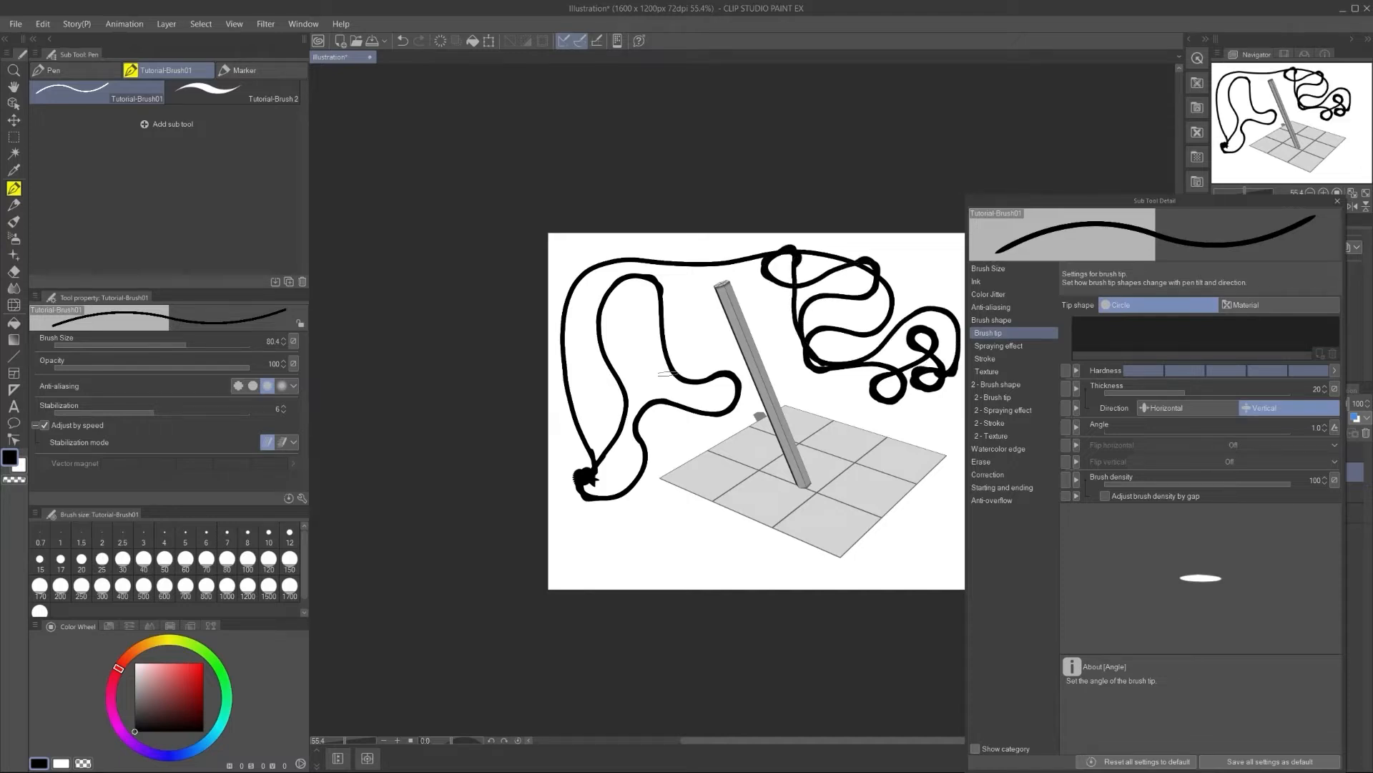
pyautogui.press('Delete')
pyautogui.moveTo(627, 433); pyautogui.dragTo(528, 416)
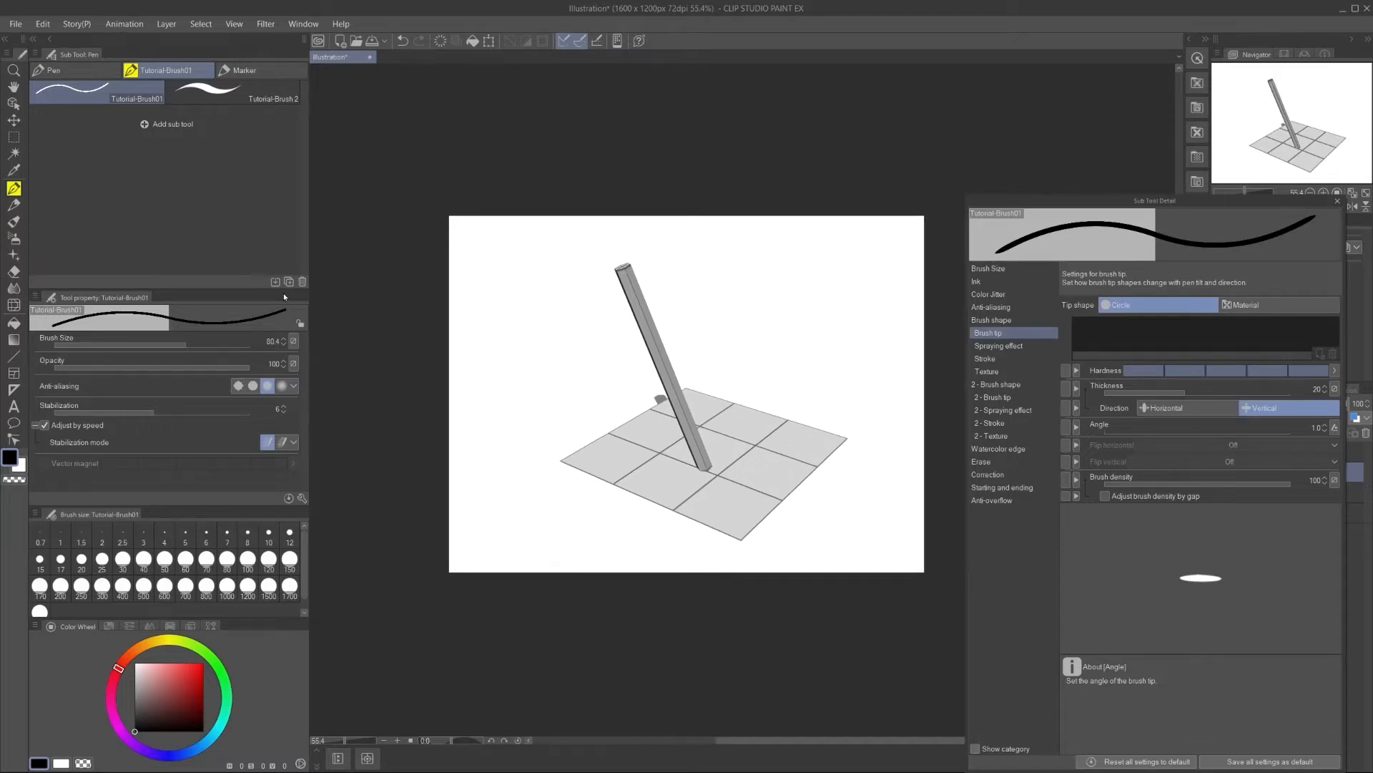
# Step: Try the Pointillism thick paint brush with a few short test strokes beside the pole and undo them
pyautogui.click(14, 222)
pyautogui.click(79, 141)
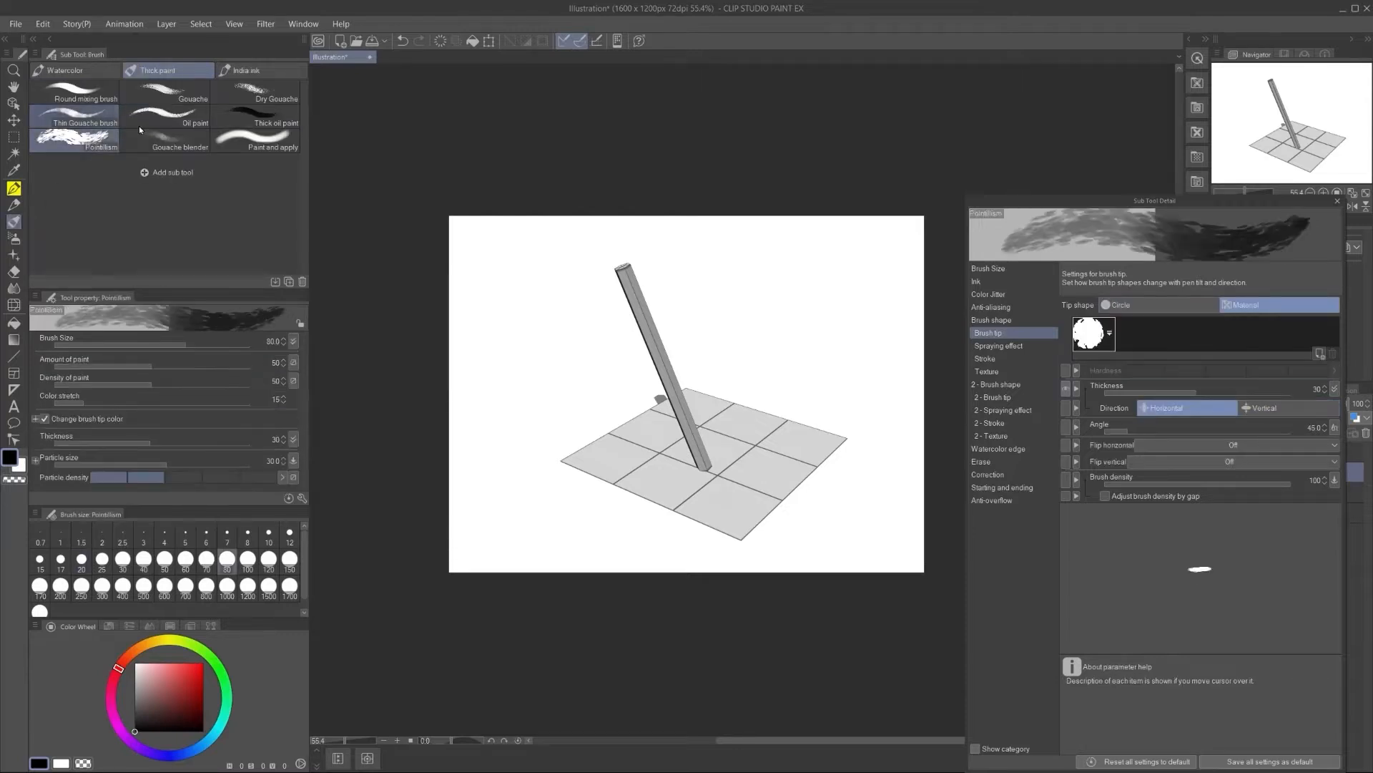
pyautogui.moveTo(561, 255)
pyautogui.mouseDown()
pyautogui.moveTo(559, 352)
pyautogui.moveTo(514, 338)
pyautogui.mouseUp()
pyautogui.moveTo(517, 339); pyautogui.dragTo(566, 341)
pyautogui.hotkey('ctrl', 'z')
pyautogui.moveTo(520, 294)
pyautogui.mouseDown()
pyautogui.moveTo(527, 491)
pyautogui.moveTo(605, 329)
pyautogui.mouseUp()
pyautogui.hotkey('ctrl', 'z')
# Step: Switch to the Oil paint brush, test it with broad strokes across the canvas, clear them, and reduce the brush size to 106.0
pyautogui.click(164, 116)
pyautogui.moveTo(484, 259)
pyautogui.mouseDown()
pyautogui.moveTo(555, 322)
pyautogui.moveTo(515, 289)
pyautogui.moveTo(543, 286)
pyautogui.moveTo(525, 315)
pyautogui.moveTo(558, 350)
pyautogui.moveTo(659, 236)
pyautogui.moveTo(714, 303)
pyautogui.moveTo(761, 288)
pyautogui.moveTo(772, 336)
pyautogui.mouseUp()
pyautogui.click(1334, 427)
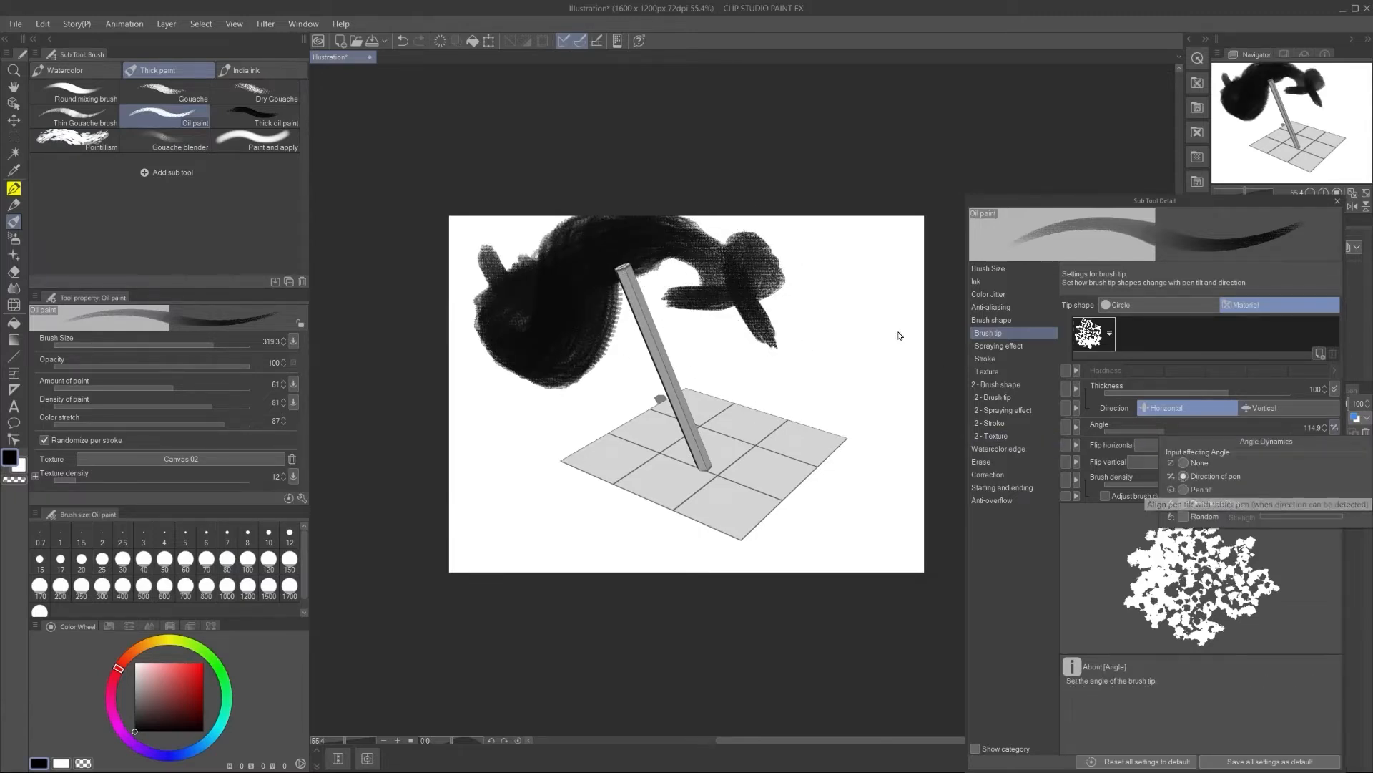
pyautogui.moveTo(827, 301)
pyautogui.mouseDown()
pyautogui.moveTo(823, 250)
pyautogui.moveTo(887, 336)
pyautogui.moveTo(803, 367)
pyautogui.moveTo(833, 425)
pyautogui.moveTo(824, 402)
pyautogui.mouseUp()
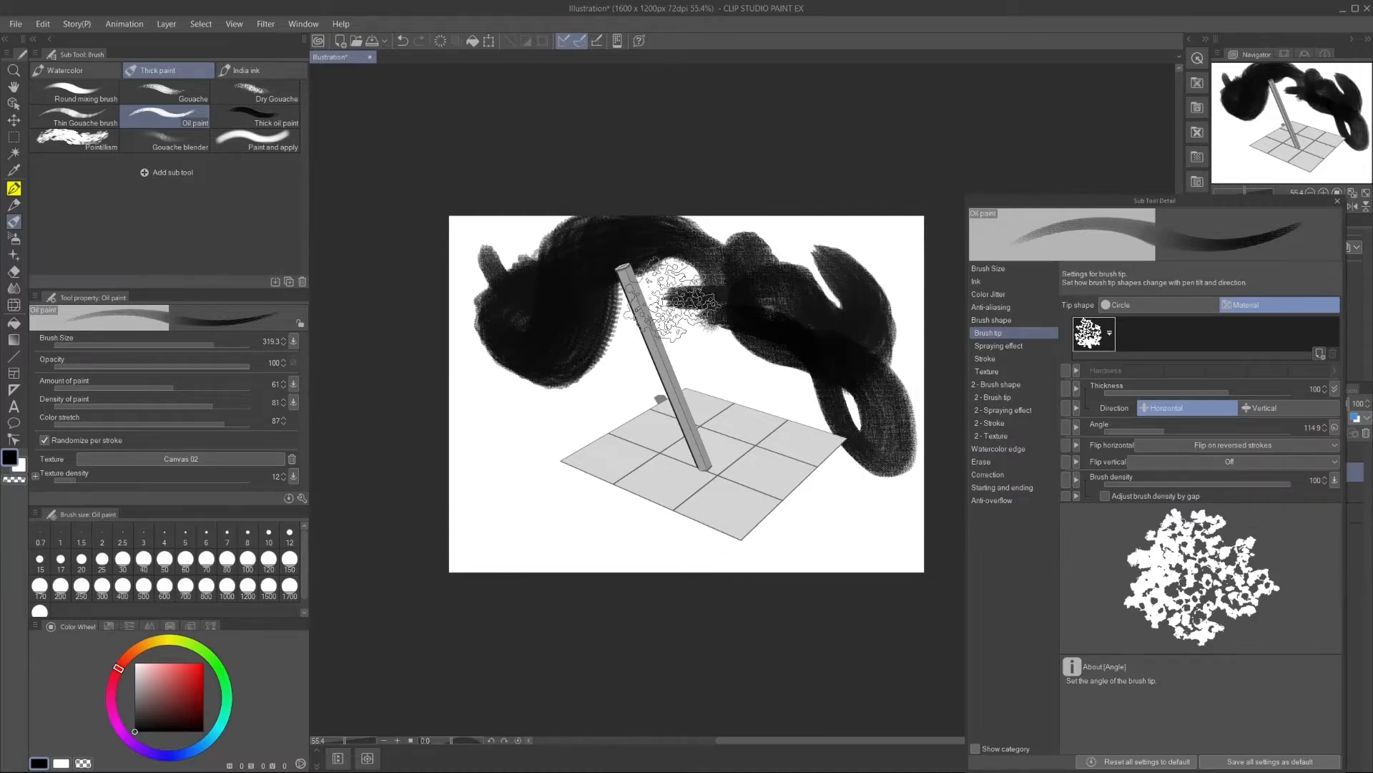
pyautogui.press('Delete')
pyautogui.moveTo(594, 354)
pyautogui.keyDown('ctrl'); pyautogui.keyDown('alt'); pyautogui.mouseDown()
pyautogui.moveTo(557, 333)
pyautogui.moveTo(571, 340)
pyautogui.mouseUp(); pyautogui.keyUp('alt'); pyautogui.keyUp('ctrl')
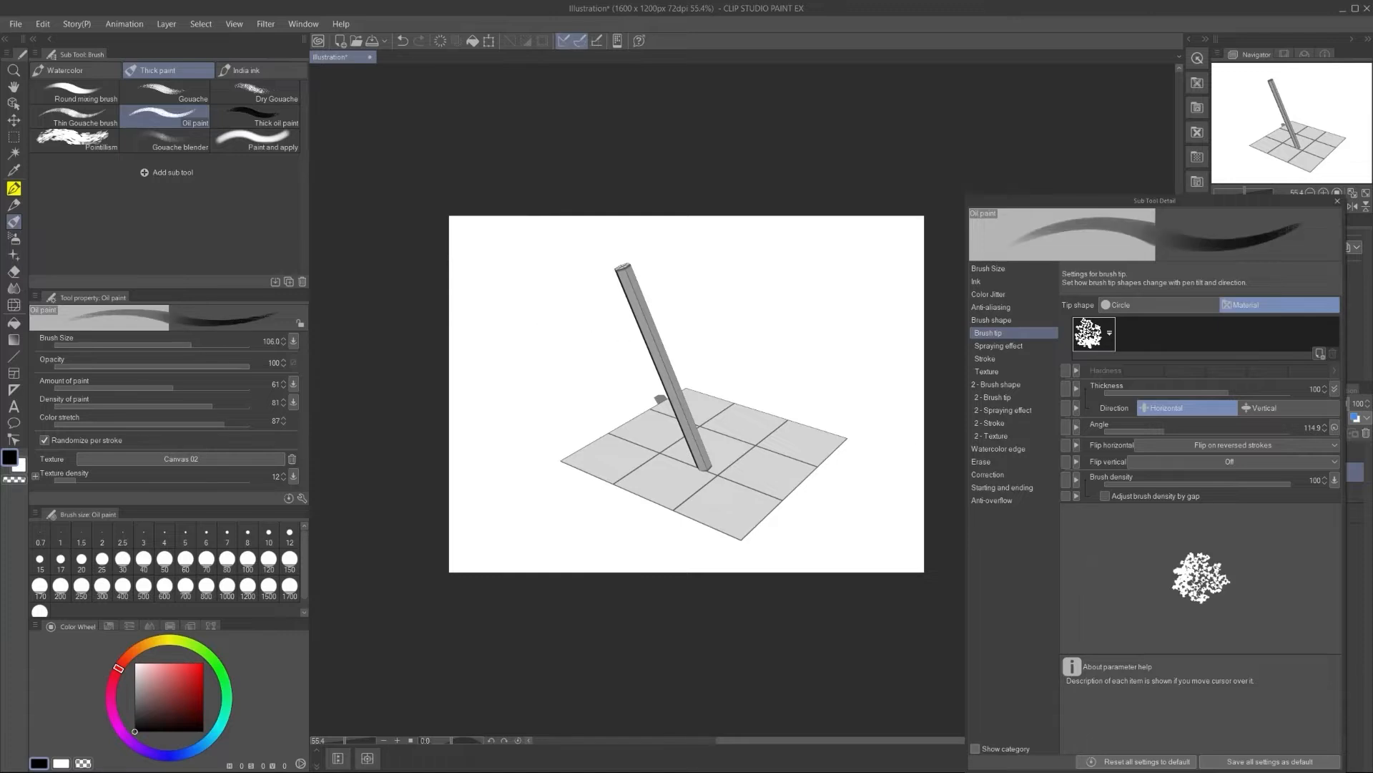
# Step: Set Direction of line as the input affecting the Oil paint brush's Angle, draw test strokes beside the pole, and clear them
pyautogui.click(1335, 428)
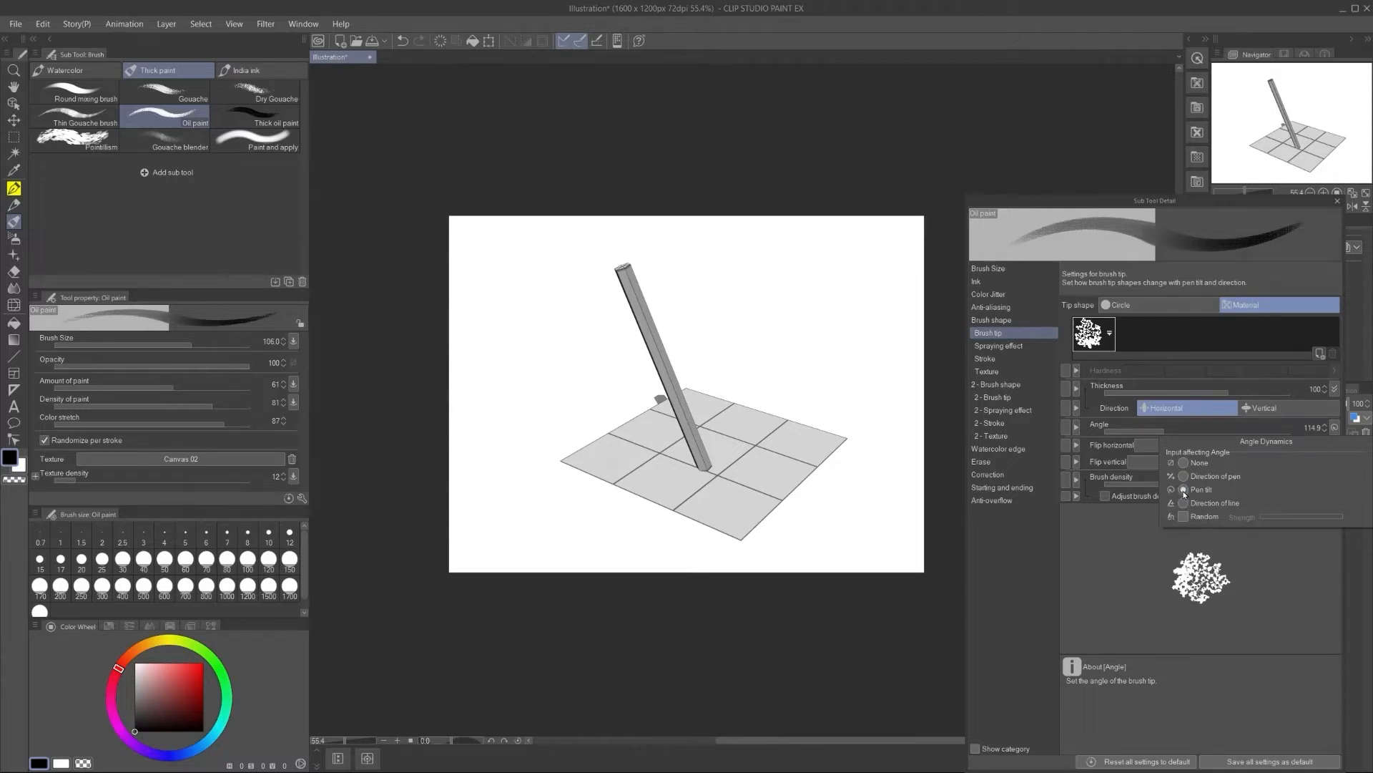
pyautogui.click(1185, 477)
pyautogui.click(1184, 503)
pyautogui.moveTo(718, 261)
pyautogui.mouseDown()
pyautogui.moveTo(847, 338)
pyautogui.moveTo(779, 310)
pyautogui.moveTo(801, 361)
pyautogui.moveTo(749, 326)
pyautogui.moveTo(716, 340)
pyautogui.moveTo(678, 274)
pyautogui.moveTo(721, 302)
pyautogui.moveTo(644, 227)
pyautogui.moveTo(719, 263)
pyautogui.mouseUp()
pyautogui.moveTo(762, 286); pyautogui.dragTo(815, 286)
pyautogui.moveTo(696, 237)
pyautogui.mouseDown()
pyautogui.moveTo(800, 286)
pyautogui.moveTo(775, 247)
pyautogui.moveTo(814, 307)
pyautogui.mouseUp()
pyautogui.press('Delete')
# Step: Paint a series of mostly vertical oil test strokes, change the drawing color to red, and clear the layer
pyautogui.moveTo(683, 247)
pyautogui.mouseDown()
pyautogui.moveTo(801, 325)
pyautogui.moveTo(822, 366)
pyautogui.moveTo(794, 376)
pyautogui.moveTo(715, 229)
pyautogui.moveTo(690, 365)
pyautogui.mouseUp()
pyautogui.moveTo(554, 266)
pyautogui.mouseDown()
pyautogui.moveTo(492, 383)
pyautogui.moveTo(529, 494)
pyautogui.mouseUp()
pyautogui.moveTo(562, 325); pyautogui.dragTo(581, 478)
pyautogui.moveTo(562, 272)
pyautogui.mouseDown()
pyautogui.moveTo(597, 344)
pyautogui.moveTo(608, 308)
pyautogui.moveTo(497, 415)
pyautogui.moveTo(561, 504)
pyautogui.mouseUp()
pyautogui.moveTo(519, 465); pyautogui.dragTo(550, 547)
pyautogui.click(203, 664)
pyautogui.moveTo(496, 402)
pyautogui.mouseDown()
pyautogui.moveTo(544, 379)
pyautogui.moveTo(530, 414)
pyautogui.moveTo(505, 325)
pyautogui.moveTo(520, 318)
pyautogui.moveTo(569, 415)
pyautogui.moveTo(555, 340)
pyautogui.moveTo(570, 282)
pyautogui.moveTo(627, 351)
pyautogui.moveTo(523, 407)
pyautogui.mouseUp()
pyautogui.press('Delete')
# Step: Paint sweeping red oil strokes, clear them, and paint another long curving red stroke around the 3D pole
pyautogui.moveTo(506, 306)
pyautogui.mouseDown()
pyautogui.moveTo(503, 334)
pyautogui.moveTo(581, 354)
pyautogui.moveTo(574, 318)
pyautogui.moveTo(500, 286)
pyautogui.moveTo(581, 320)
pyautogui.moveTo(508, 250)
pyautogui.moveTo(686, 240)
pyautogui.moveTo(852, 413)
pyautogui.mouseUp()
pyautogui.moveTo(781, 251)
pyautogui.mouseDown()
pyautogui.moveTo(892, 426)
pyautogui.moveTo(915, 420)
pyautogui.moveTo(851, 442)
pyautogui.mouseUp()
pyautogui.press('Delete')
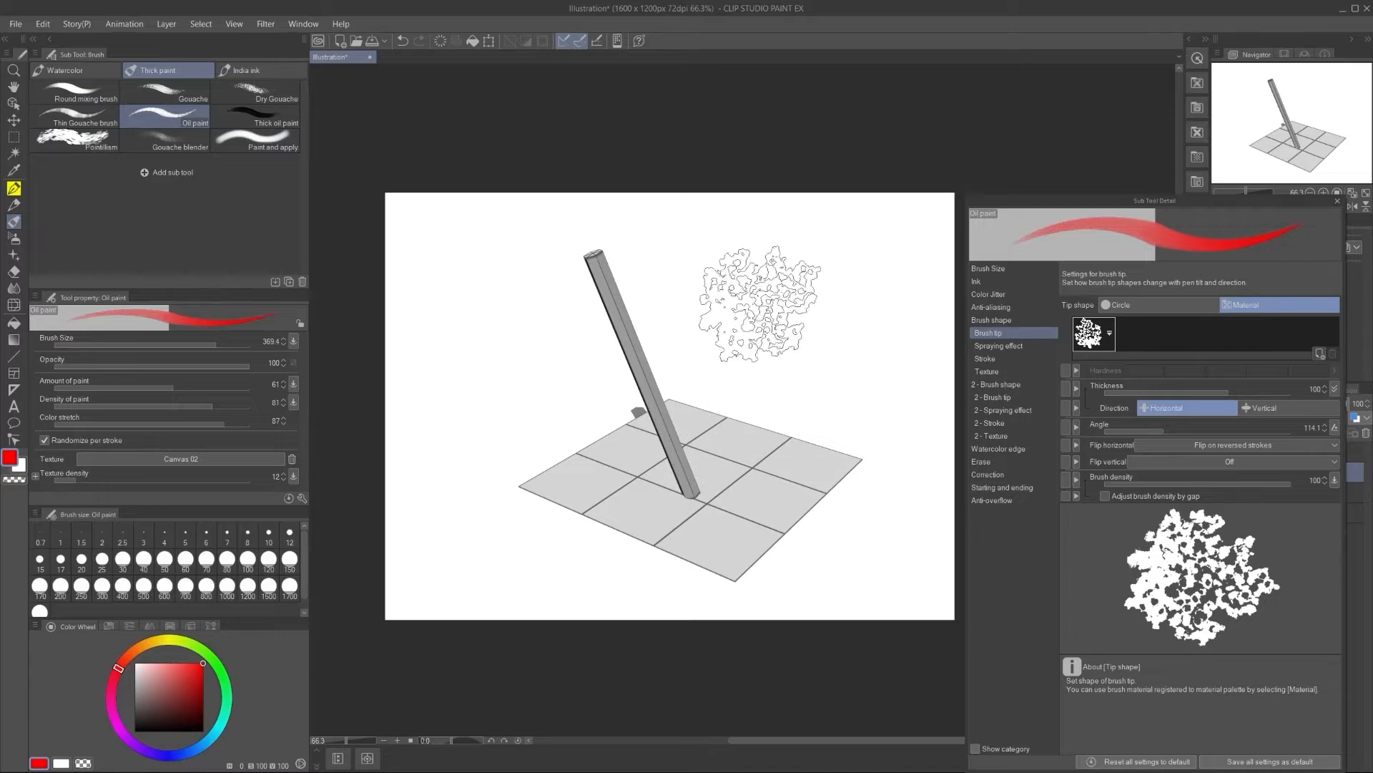
pyautogui.moveTo(730, 285)
pyautogui.mouseDown()
pyautogui.moveTo(766, 291)
pyautogui.moveTo(847, 335)
pyautogui.moveTo(806, 366)
pyautogui.moveTo(696, 331)
pyautogui.moveTo(858, 412)
pyautogui.moveTo(895, 534)
pyautogui.moveTo(883, 617)
pyautogui.moveTo(443, 602)
pyautogui.moveTo(404, 462)
pyautogui.mouseUp()
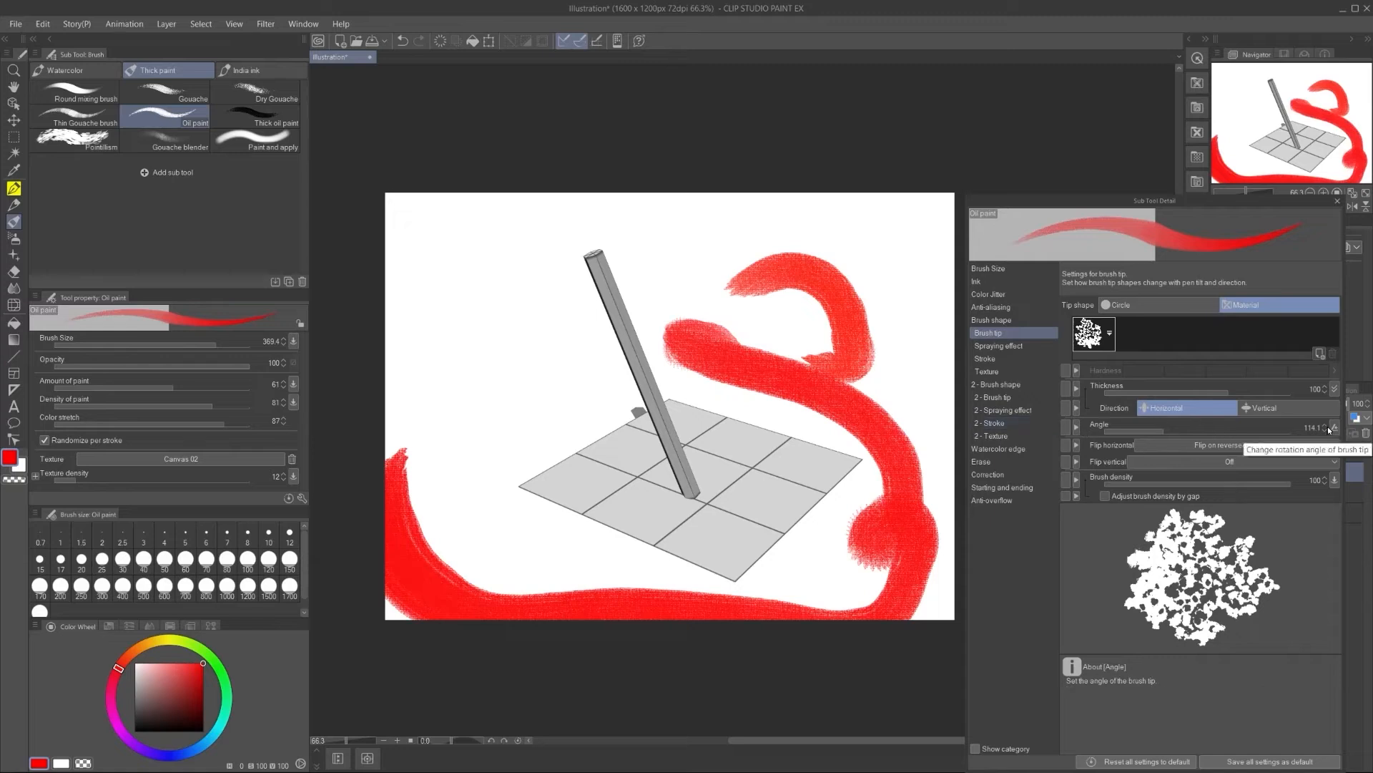
# Step: Copy the brush tip Angle value to all sub tools within the same group and review the wider copy scopes
pyautogui.rightClick(1083, 424)
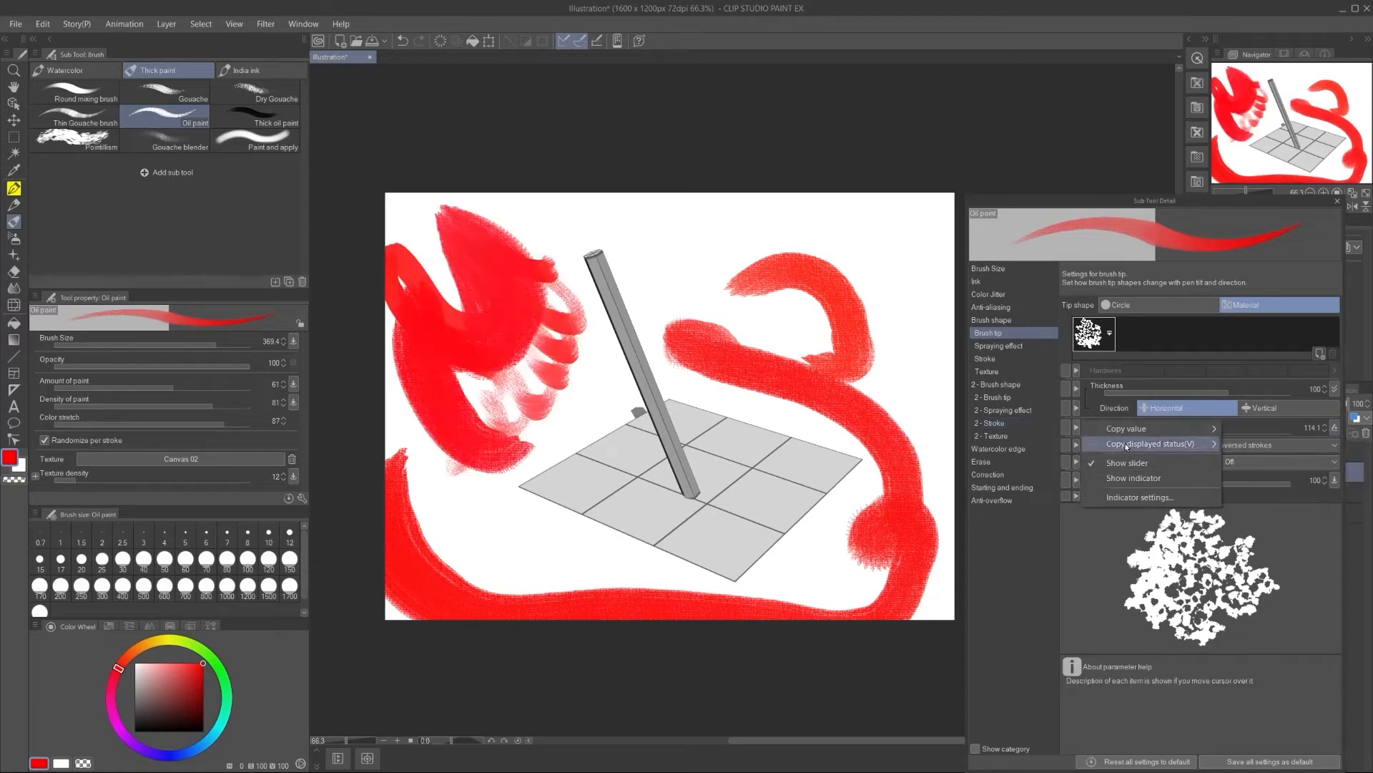
pyautogui.moveTo(1125, 445)
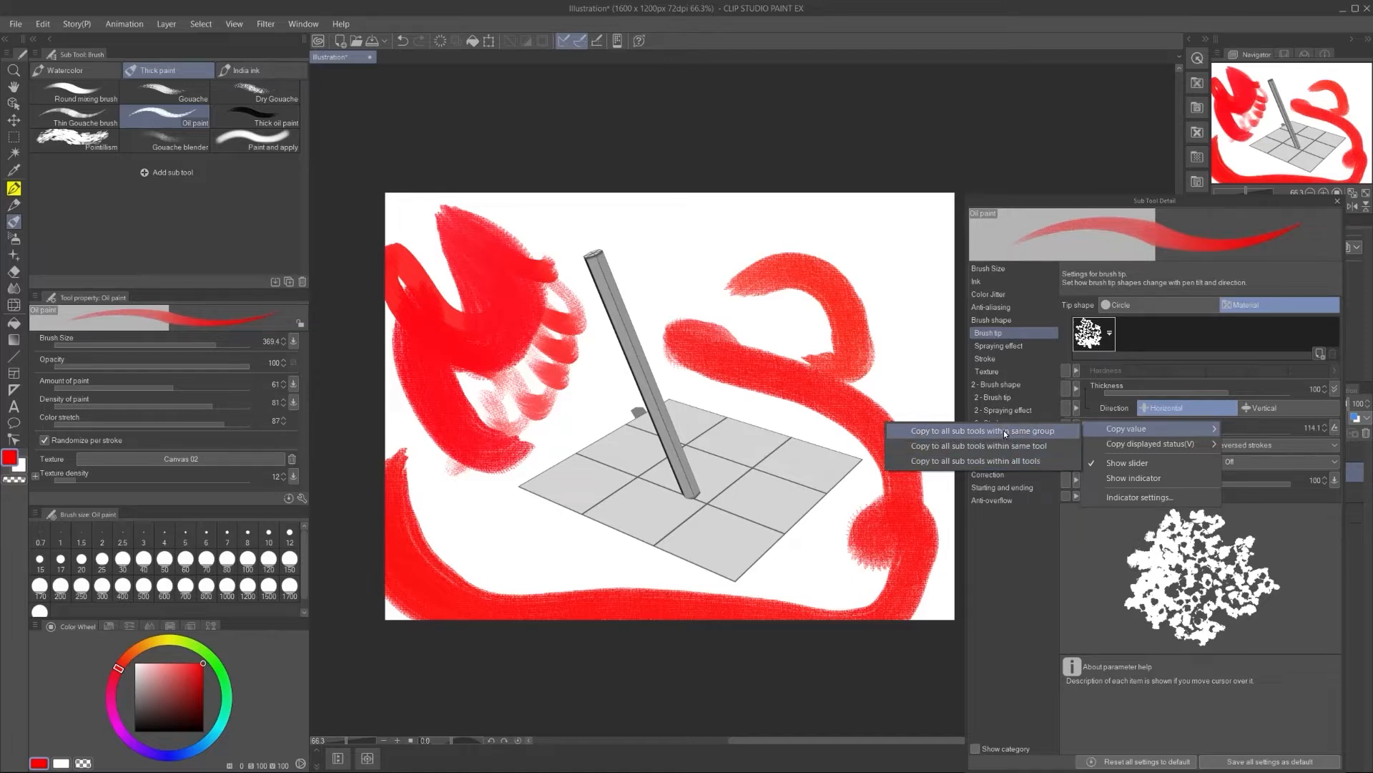
pyautogui.click(1005, 431)
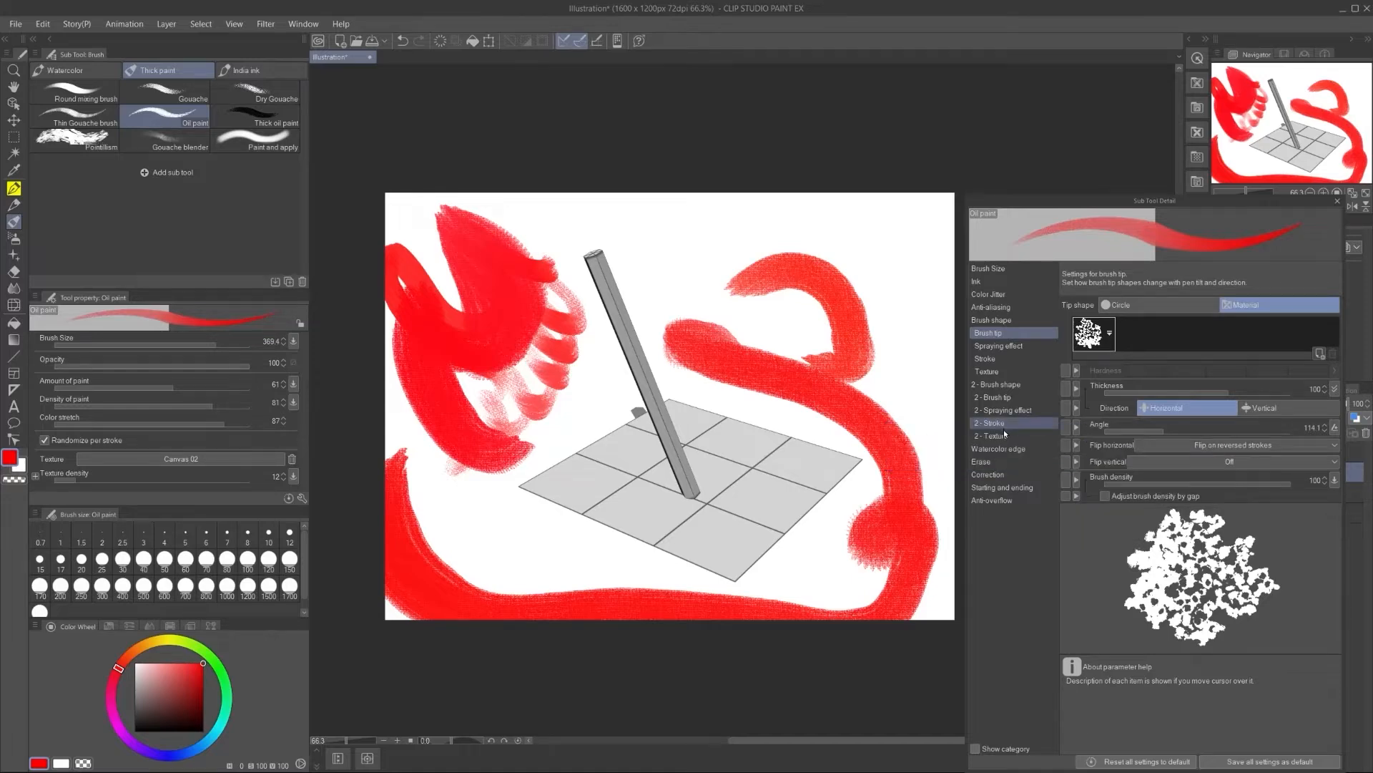
pyautogui.click(1077, 429)
pyautogui.moveTo(1116, 431)
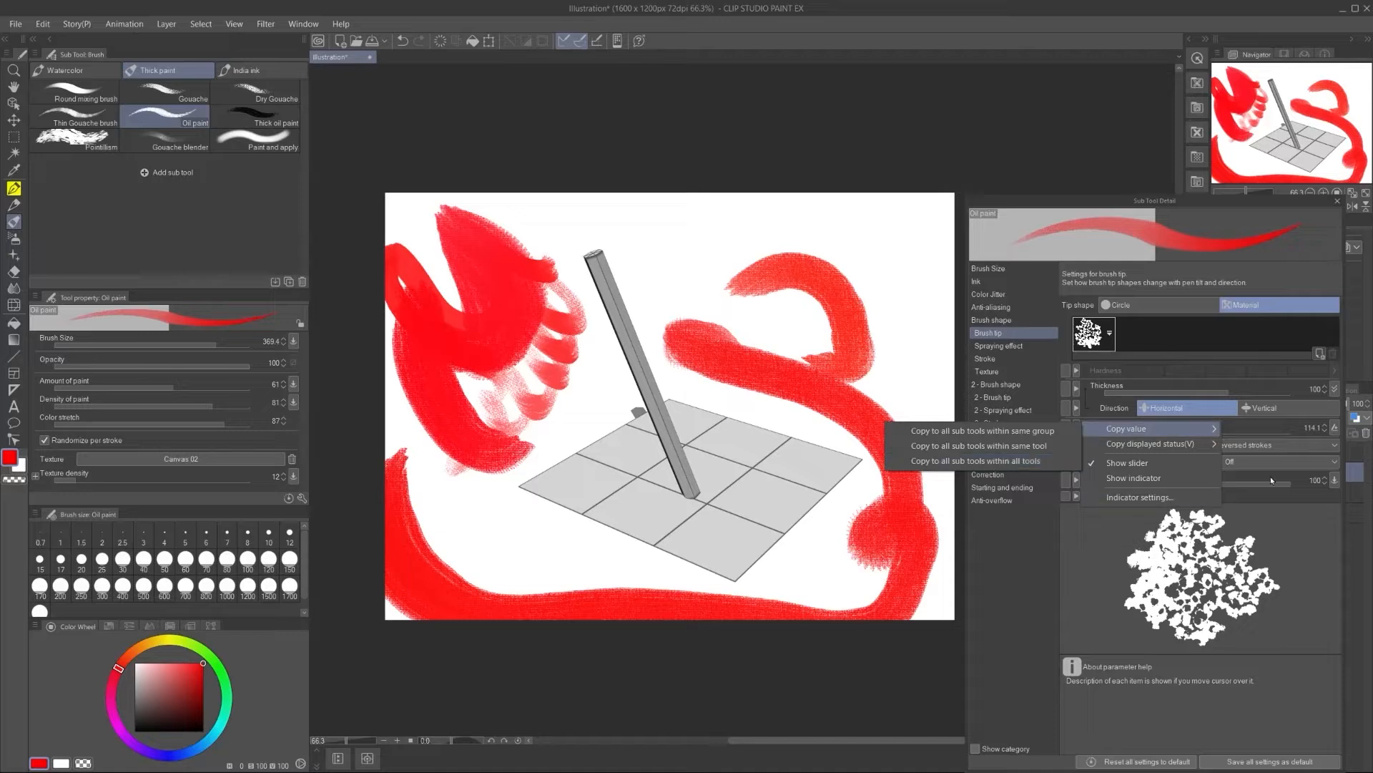
pyautogui.click(1023, 461)
# Step: Recheck the Angle dynamics with a sweeping red stroke, clear the layer, and reduce the brush size to 170.1
pyautogui.click(1334, 428)
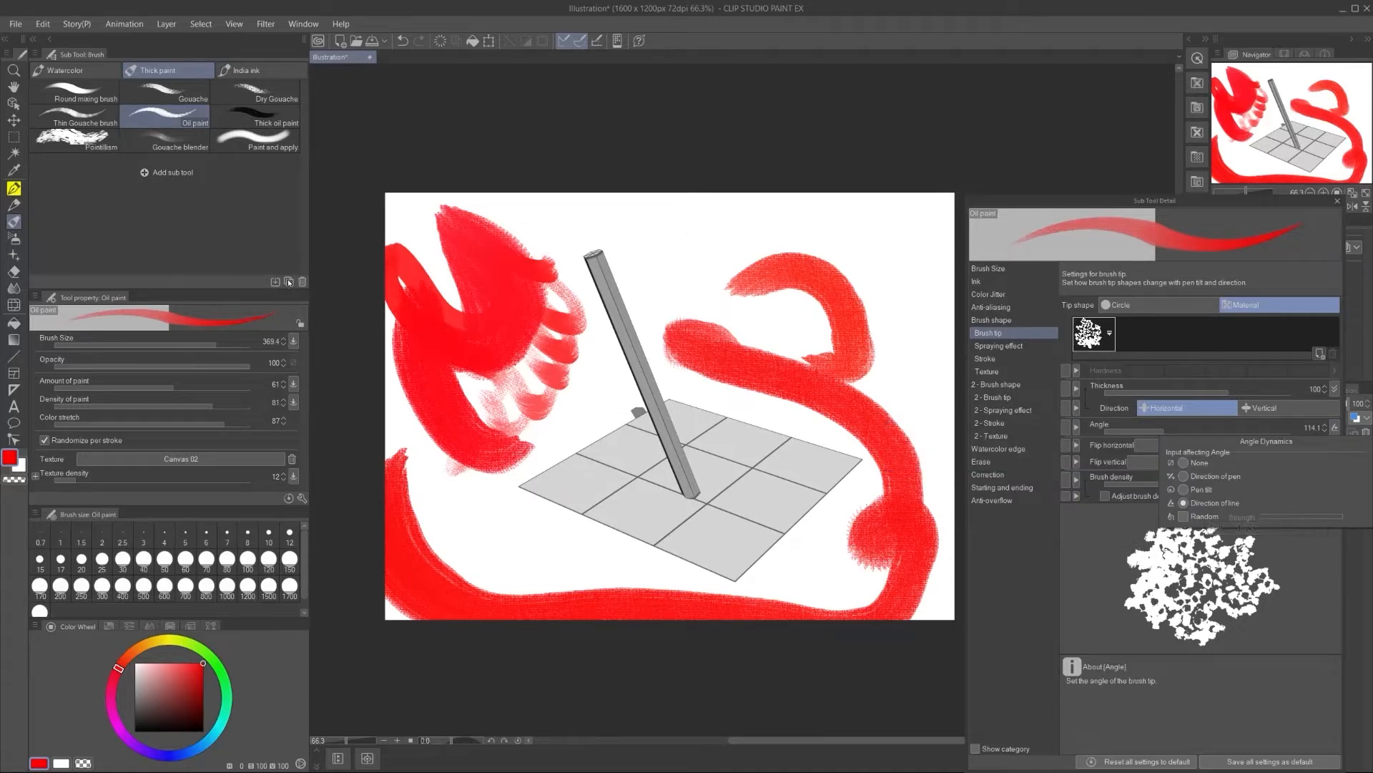
pyautogui.moveTo(458, 214)
pyautogui.mouseDown()
pyautogui.moveTo(751, 207)
pyautogui.moveTo(844, 279)
pyautogui.moveTo(880, 343)
pyautogui.mouseUp()
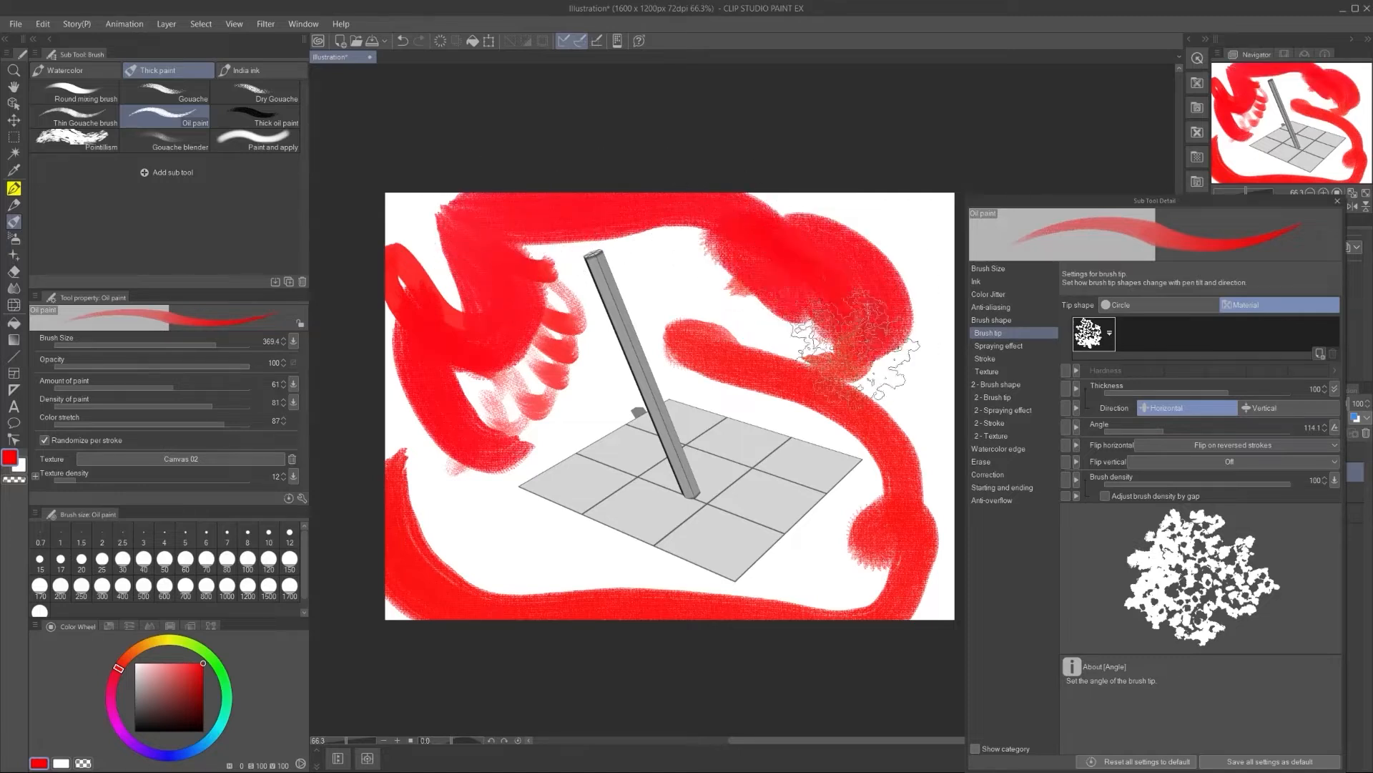
pyautogui.press('Delete')
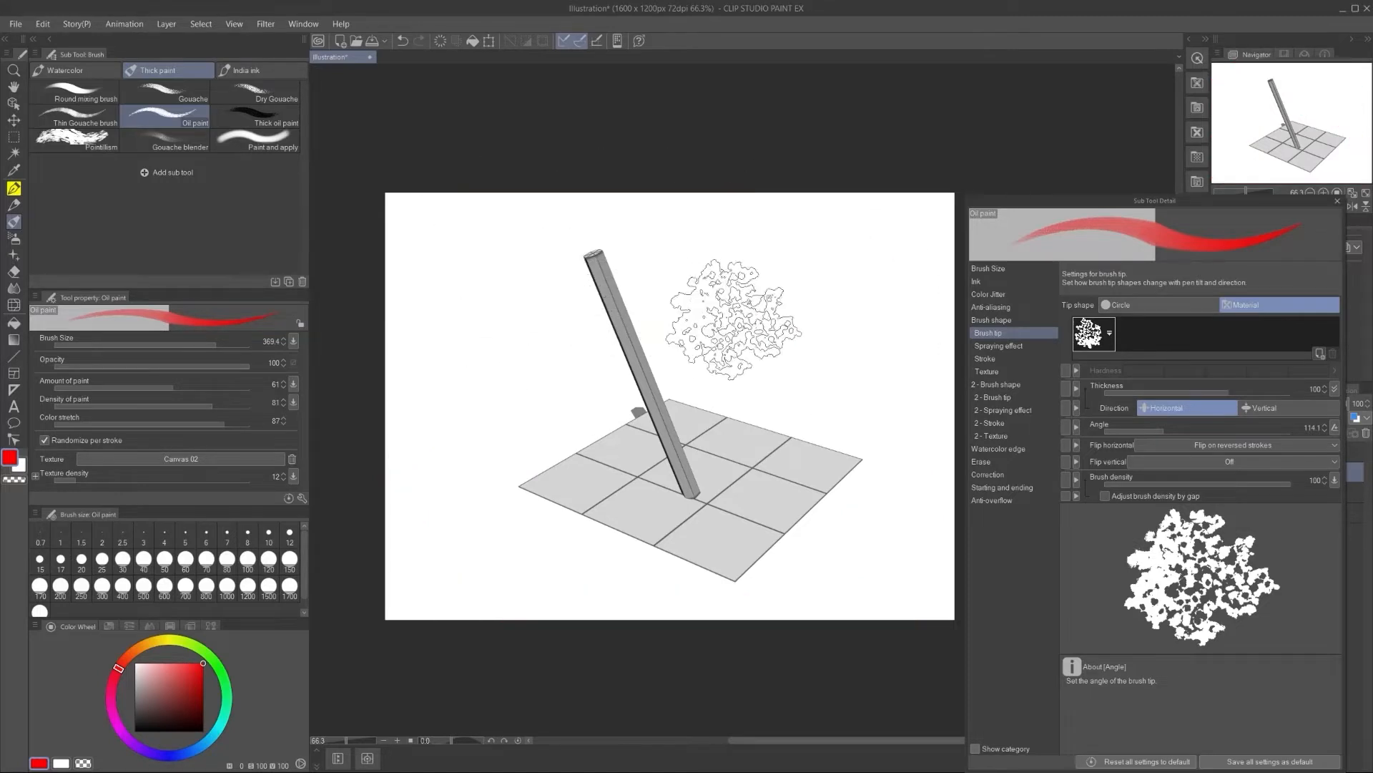
pyautogui.keyDown('ctrl'); pyautogui.keyDown('alt'); pyautogui.moveTo(677, 303); pyautogui.dragTo(644, 286); pyautogui.keyUp('alt'); pyautogui.keyUp('ctrl')
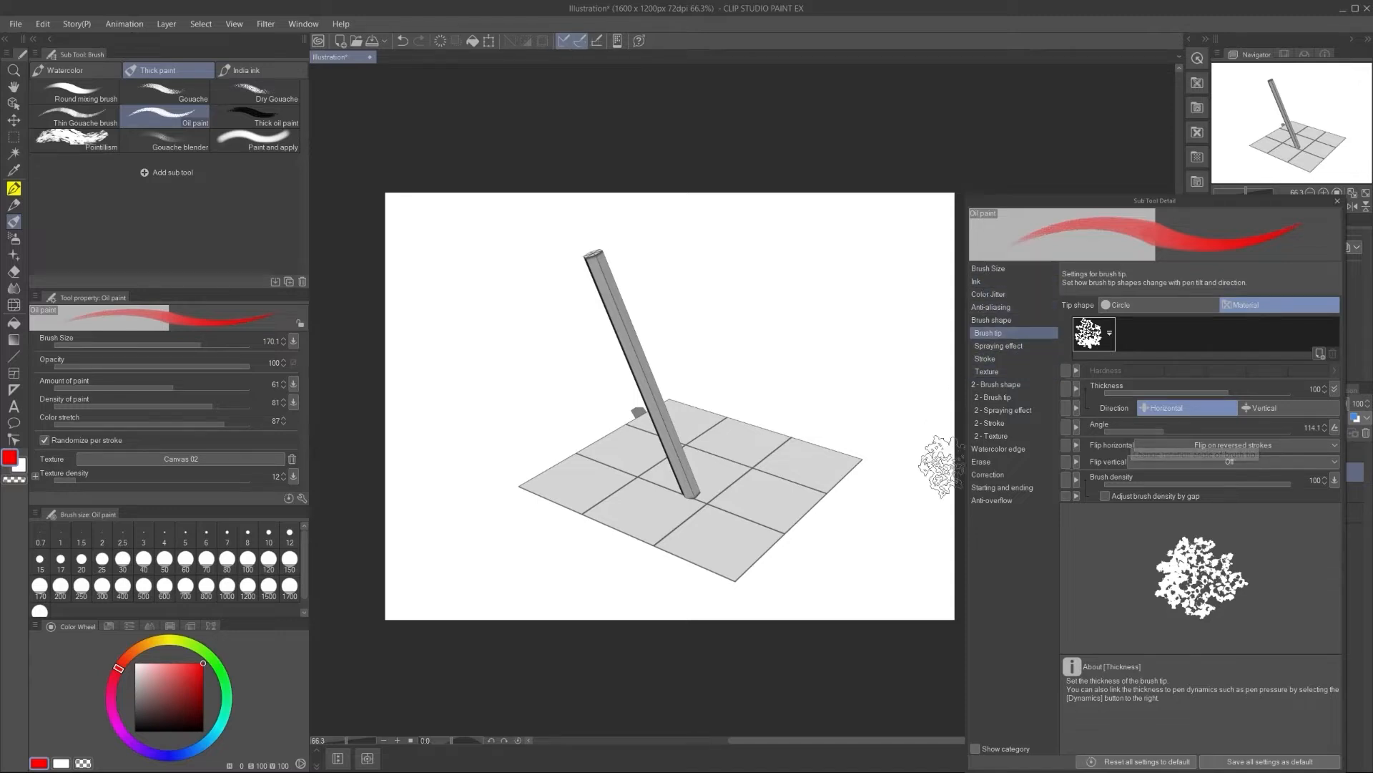
# Step: Uncover the layer list, hide the Plane layer, and open the Brush Size settings, clearing the red test strokes painted on Layer 2
pyautogui.moveTo(997, 202); pyautogui.dragTo(530, 102)
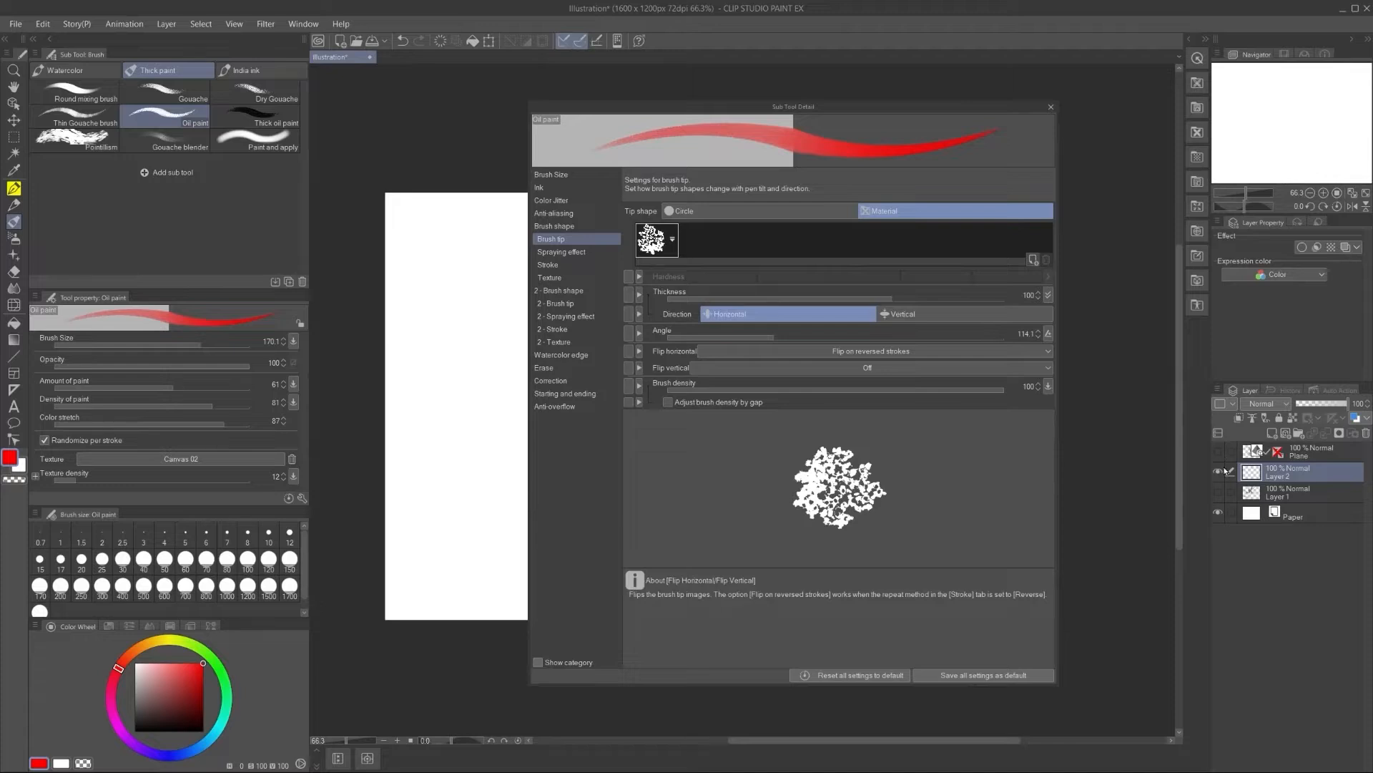
pyautogui.click(559, 174)
pyautogui.moveTo(463, 262)
pyautogui.mouseDown()
pyautogui.moveTo(460, 379)
pyautogui.moveTo(422, 400)
pyautogui.moveTo(415, 454)
pyautogui.moveTo(447, 492)
pyautogui.moveTo(477, 402)
pyautogui.moveTo(492, 271)
pyautogui.moveTo(515, 461)
pyautogui.moveTo(468, 558)
pyautogui.moveTo(461, 539)
pyautogui.moveTo(494, 600)
pyautogui.mouseUp()
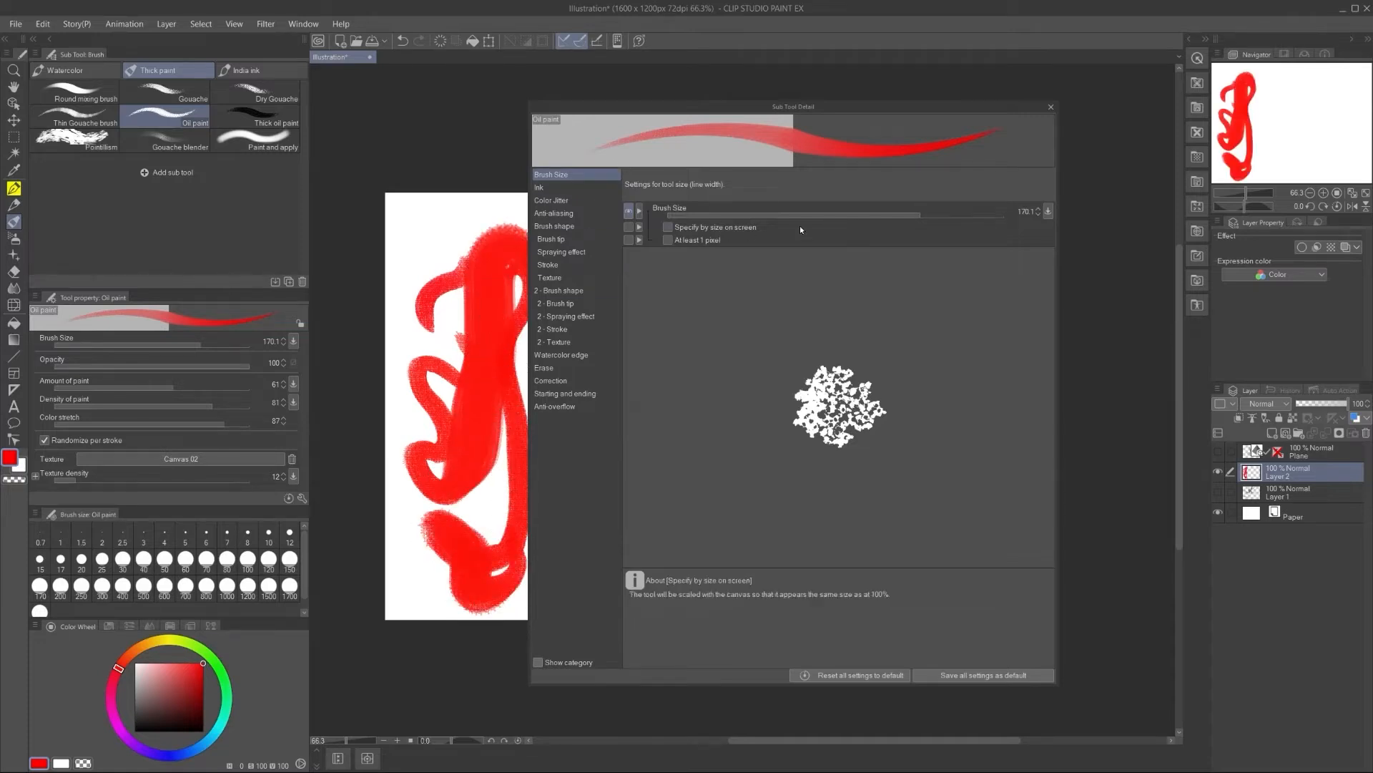
pyautogui.moveTo(730, 109); pyautogui.dragTo(939, 120)
pyautogui.moveTo(616, 236)
pyautogui.mouseDown()
pyautogui.moveTo(545, 393)
pyautogui.moveTo(573, 530)
pyautogui.mouseUp()
pyautogui.press('Delete')
# Step: Open the Oil paint brush's Ink settings and overlap red strokes with yellow-green ones to demonstrate color mixing
pyautogui.moveTo(500, 243)
pyautogui.mouseDown()
pyautogui.moveTo(570, 287)
pyautogui.moveTo(509, 413)
pyautogui.mouseUp()
pyautogui.click(774, 200)
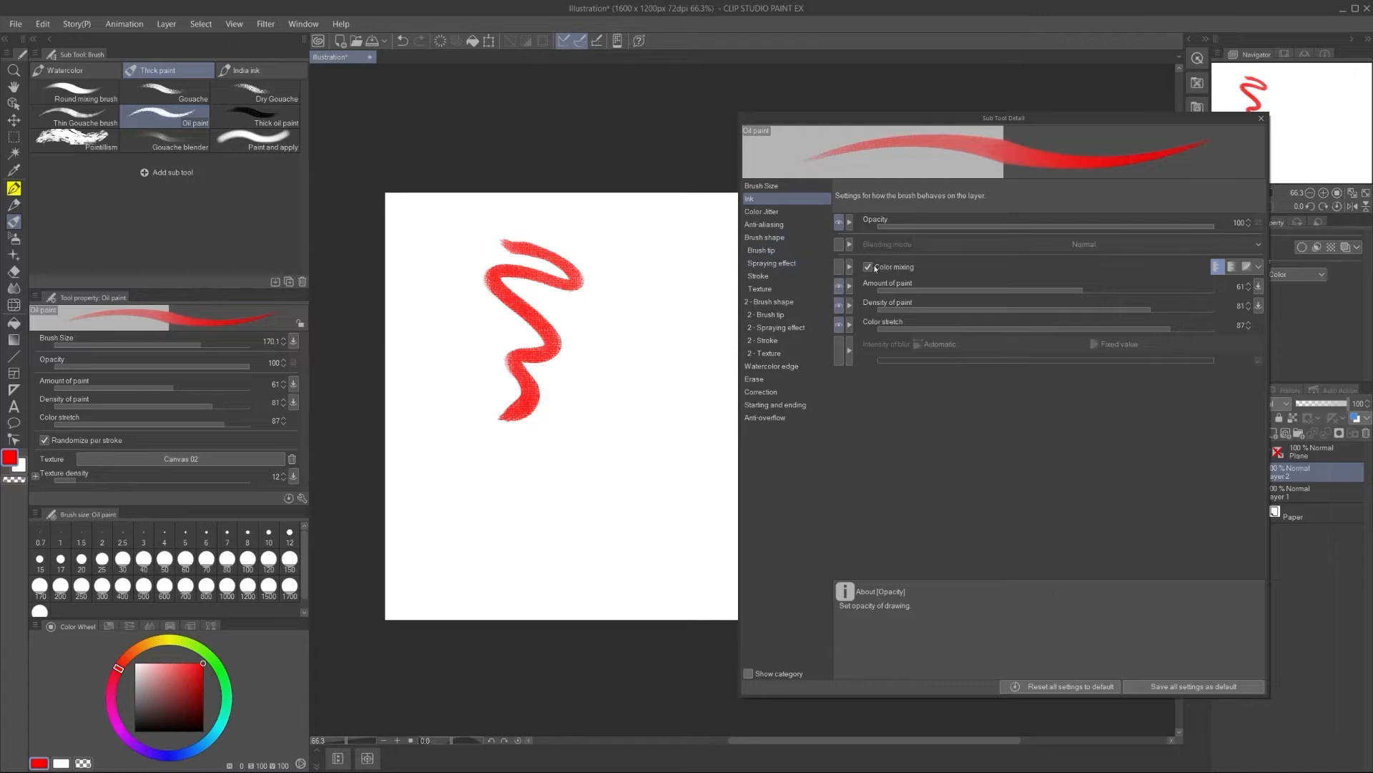
pyautogui.moveTo(634, 299)
pyautogui.mouseDown()
pyautogui.moveTo(593, 347)
pyautogui.moveTo(569, 439)
pyautogui.mouseUp()
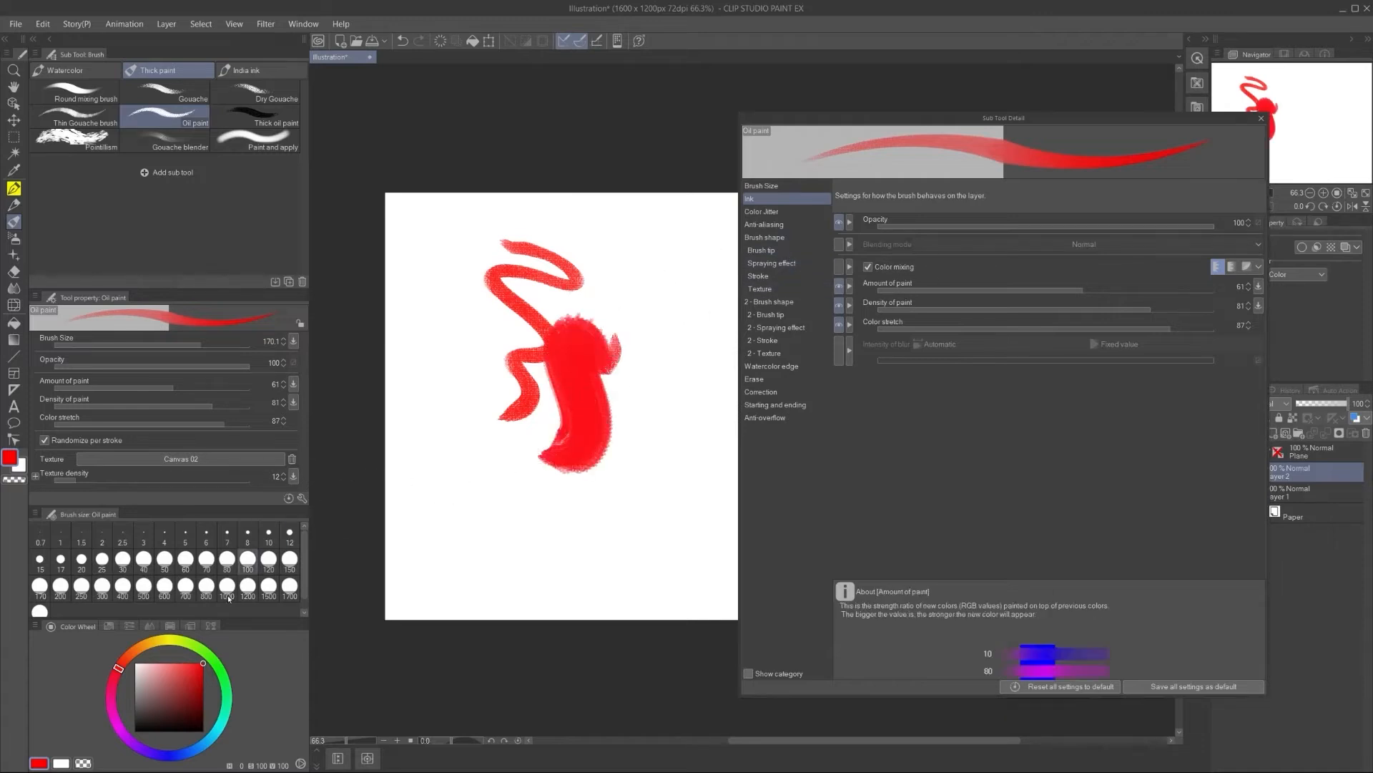
pyautogui.click(181, 640)
pyautogui.click(178, 663)
pyautogui.moveTo(608, 332); pyautogui.dragTo(604, 500)
pyautogui.moveTo(590, 379); pyautogui.dragTo(560, 490)
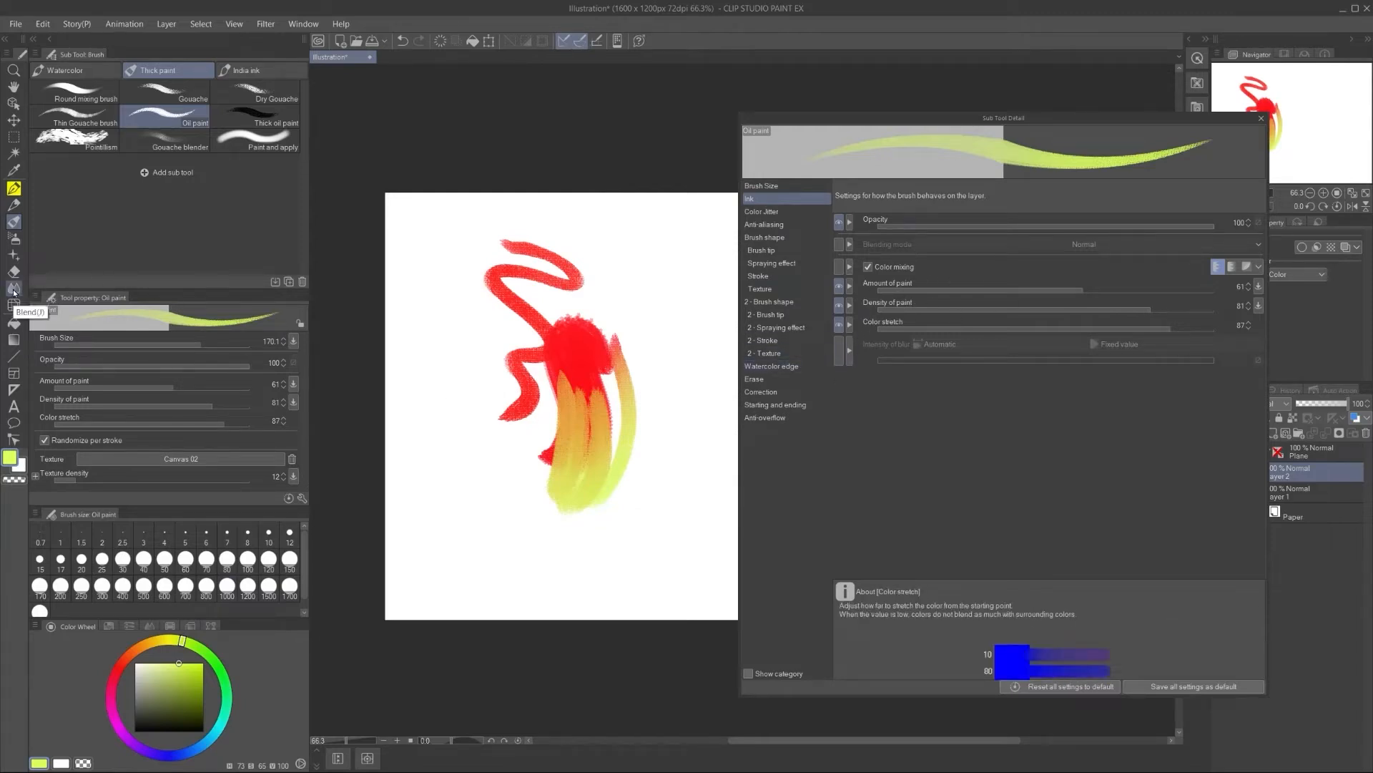
# Step: Switch to the Blend tool and open its Ink settings
pyautogui.click(12, 289)
pyautogui.click(800, 186)
pyautogui.click(794, 199)
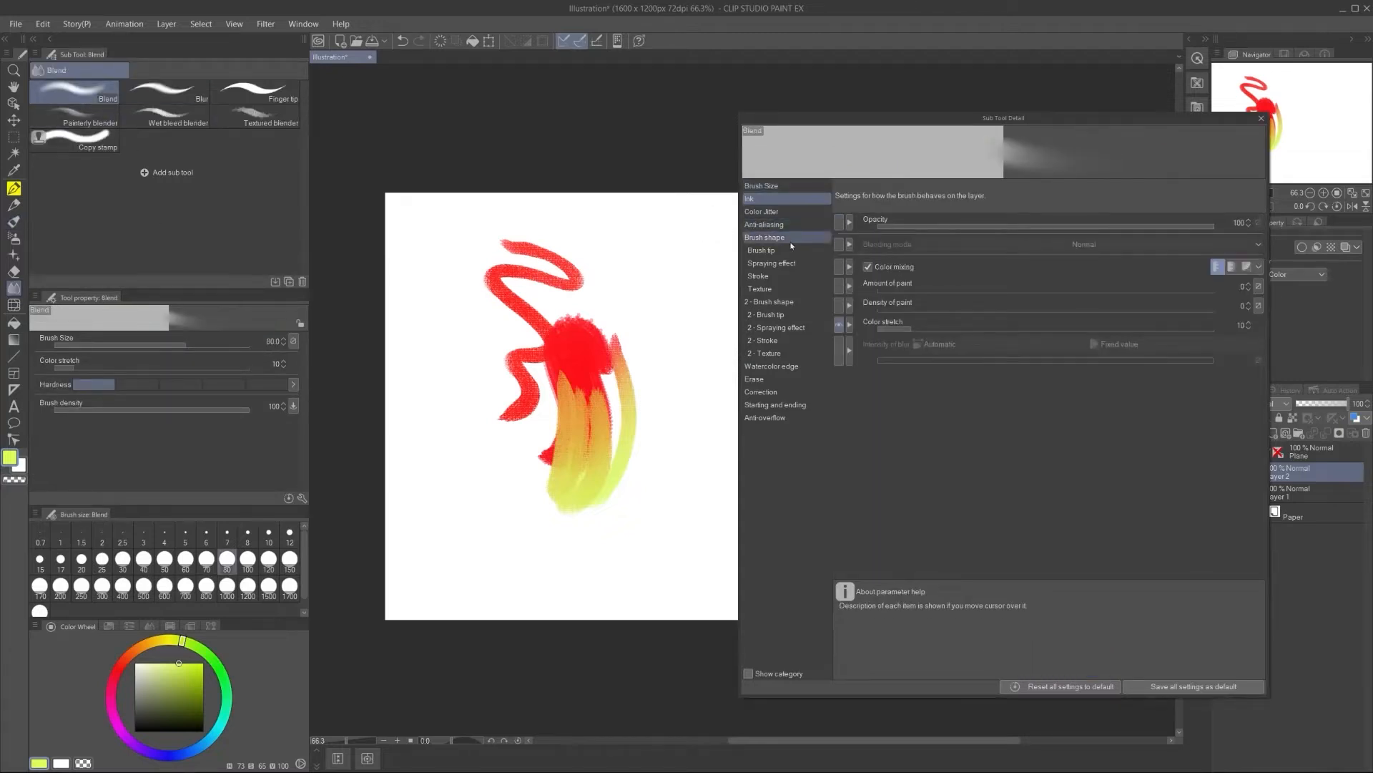
# Step: Turn off Color mixing, paint yellow-green, grey and red patches on the cleared layer, and turn Color mixing back on
pyautogui.click(868, 268)
pyautogui.moveTo(621, 247); pyautogui.dragTo(618, 423)
pyautogui.press('Delete')
pyautogui.click(868, 268)
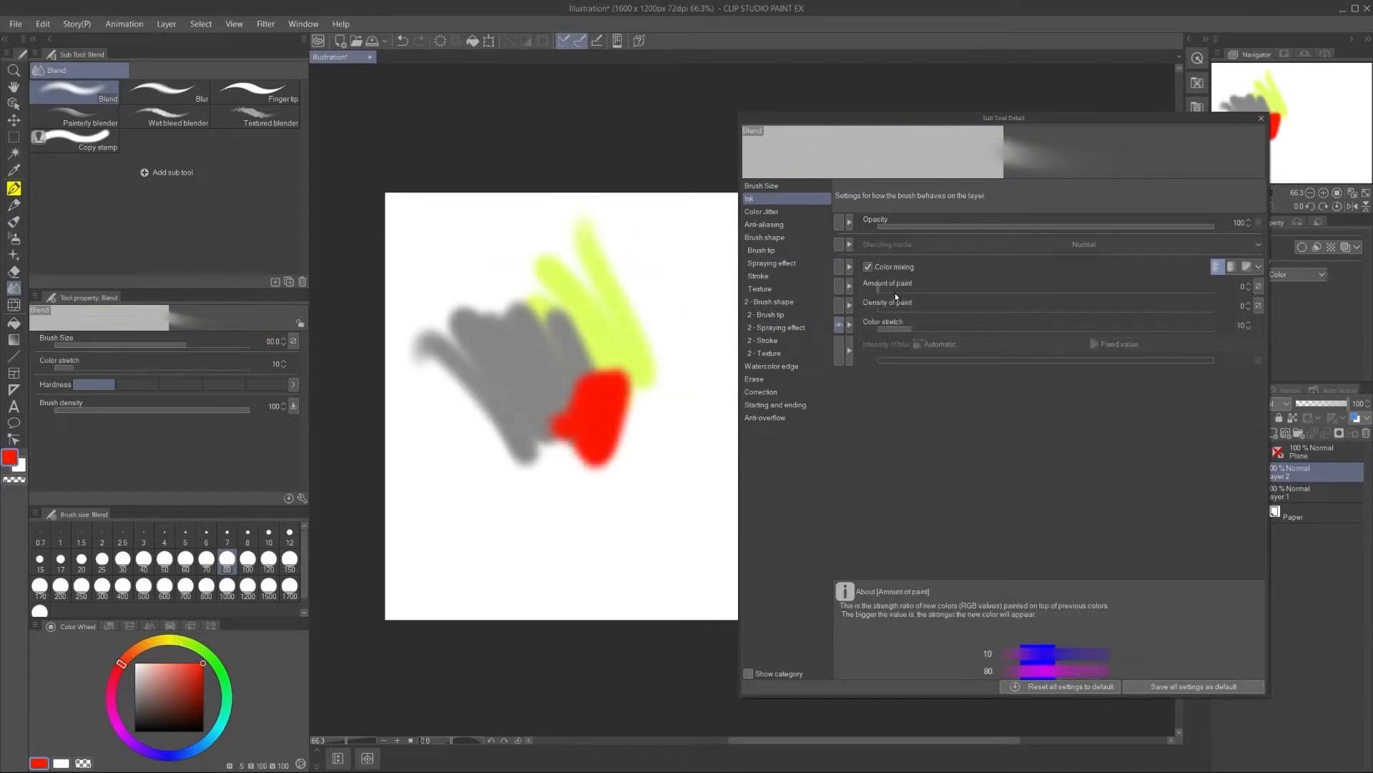
# Step: Blend the border between the red and yellow-green patches, and set Color mixing to Running color with Color stretch at 55
pyautogui.moveTo(594, 329)
pyautogui.mouseDown()
pyautogui.moveTo(604, 390)
pyautogui.moveTo(600, 345)
pyautogui.mouseUp()
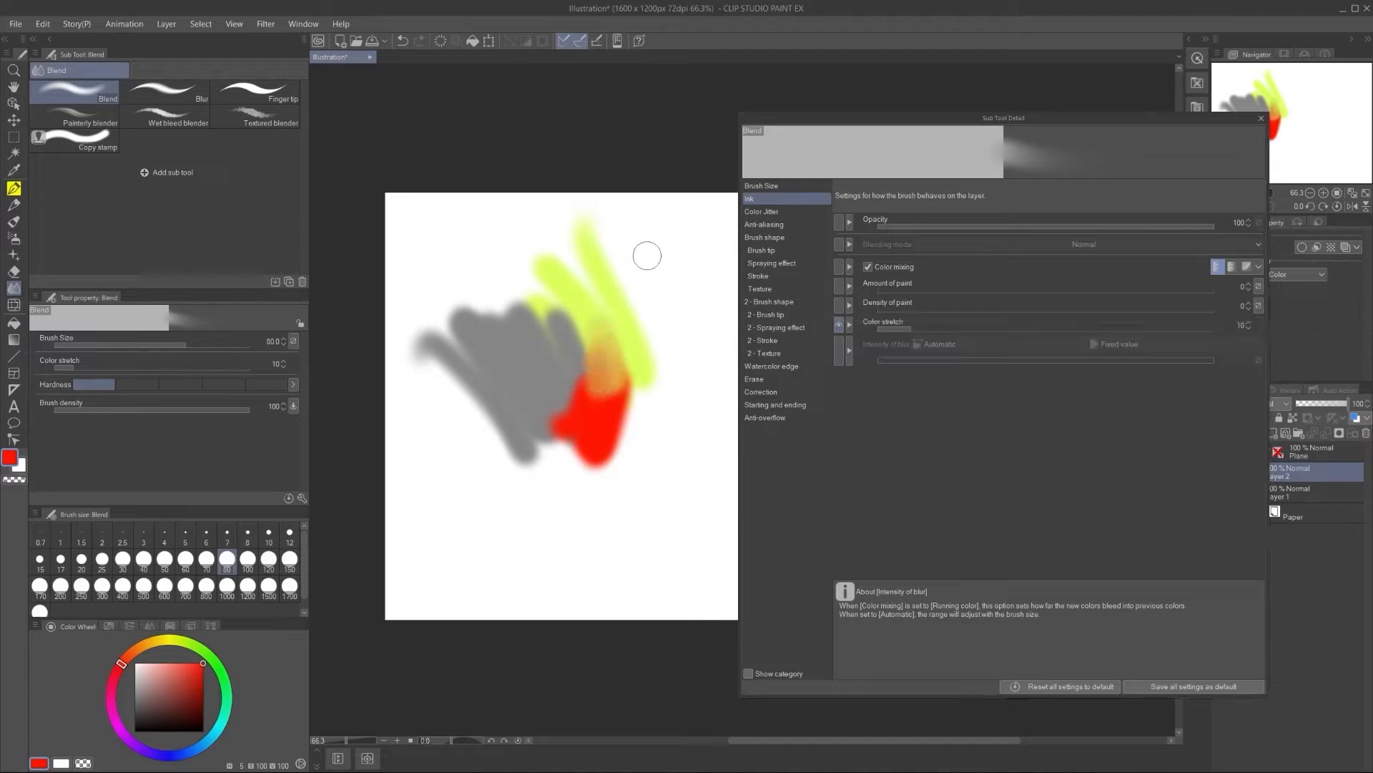
pyautogui.moveTo(687, 322)
pyautogui.mouseDown()
pyautogui.moveTo(597, 286)
pyautogui.moveTo(547, 382)
pyautogui.moveTo(513, 343)
pyautogui.moveTo(505, 361)
pyautogui.mouseUp()
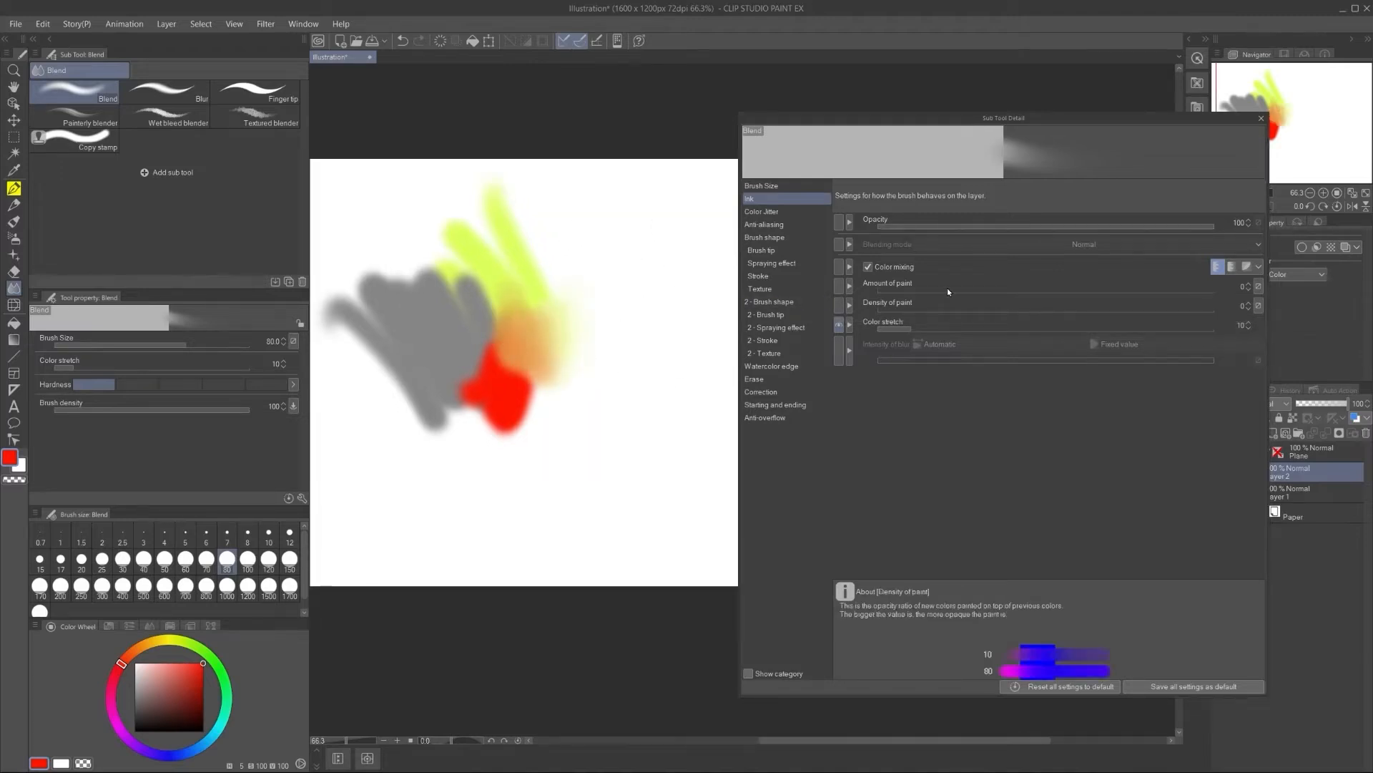
pyautogui.click(1232, 268)
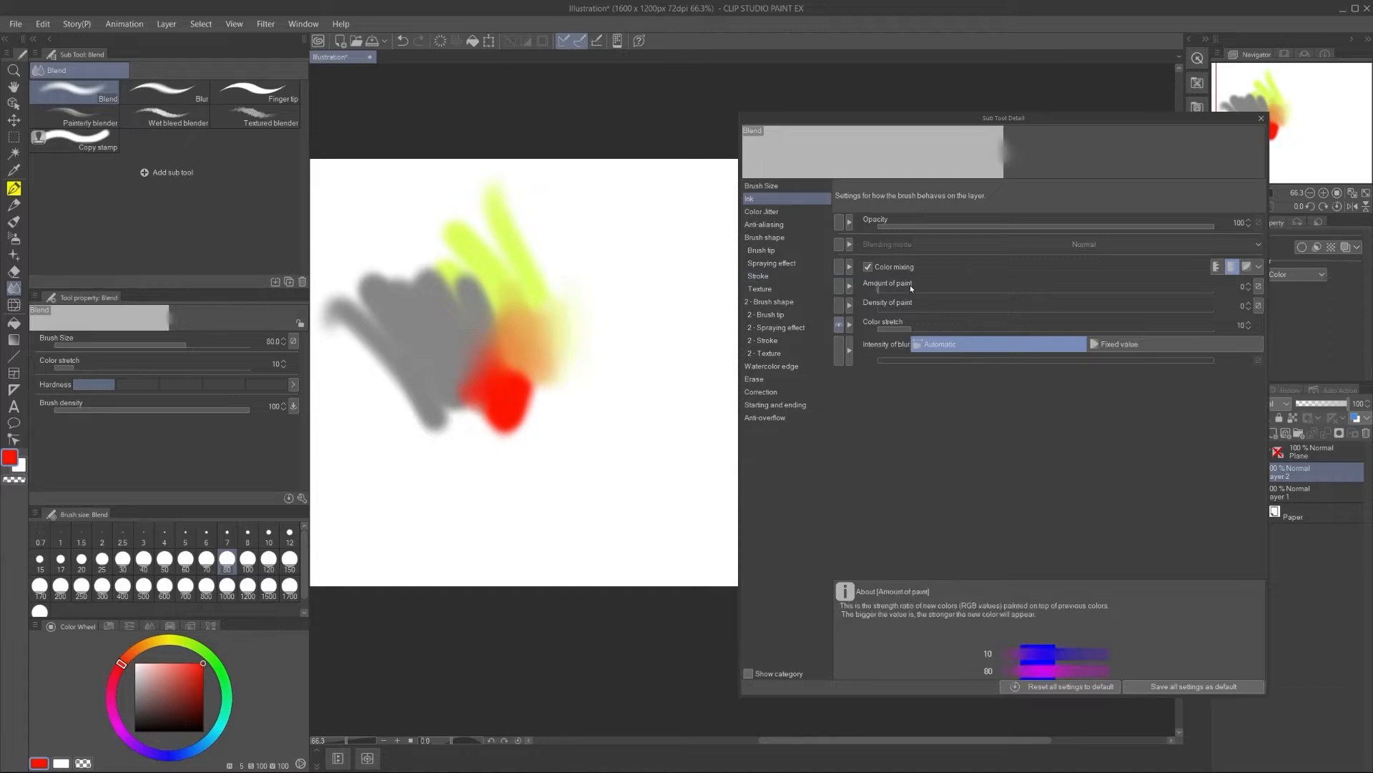
pyautogui.moveTo(900, 325); pyautogui.dragTo(1063, 345)
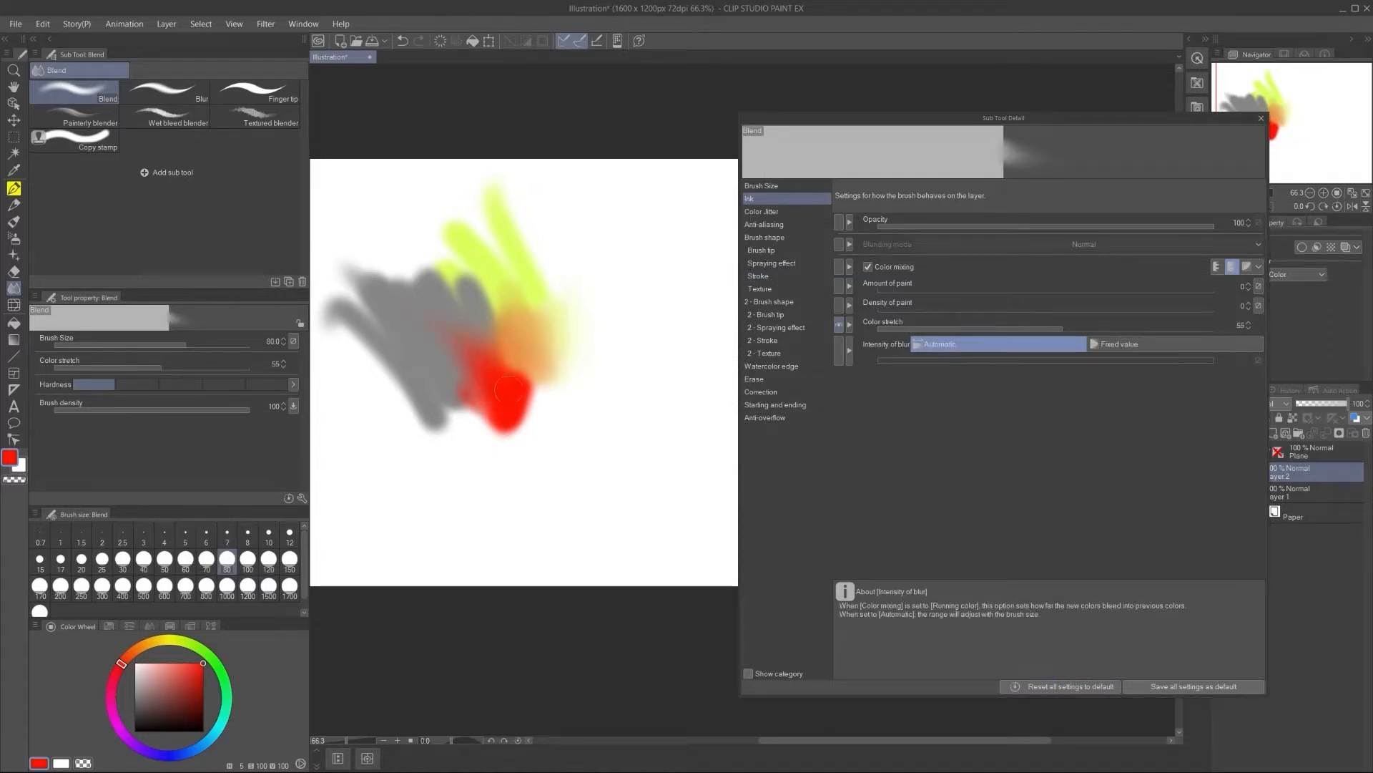
# Step: Set the Blend tool's Color stretch to 98 and smear across the grey, red and yellow-green patches
pyautogui.moveTo(1062, 323); pyautogui.dragTo(1212, 353)
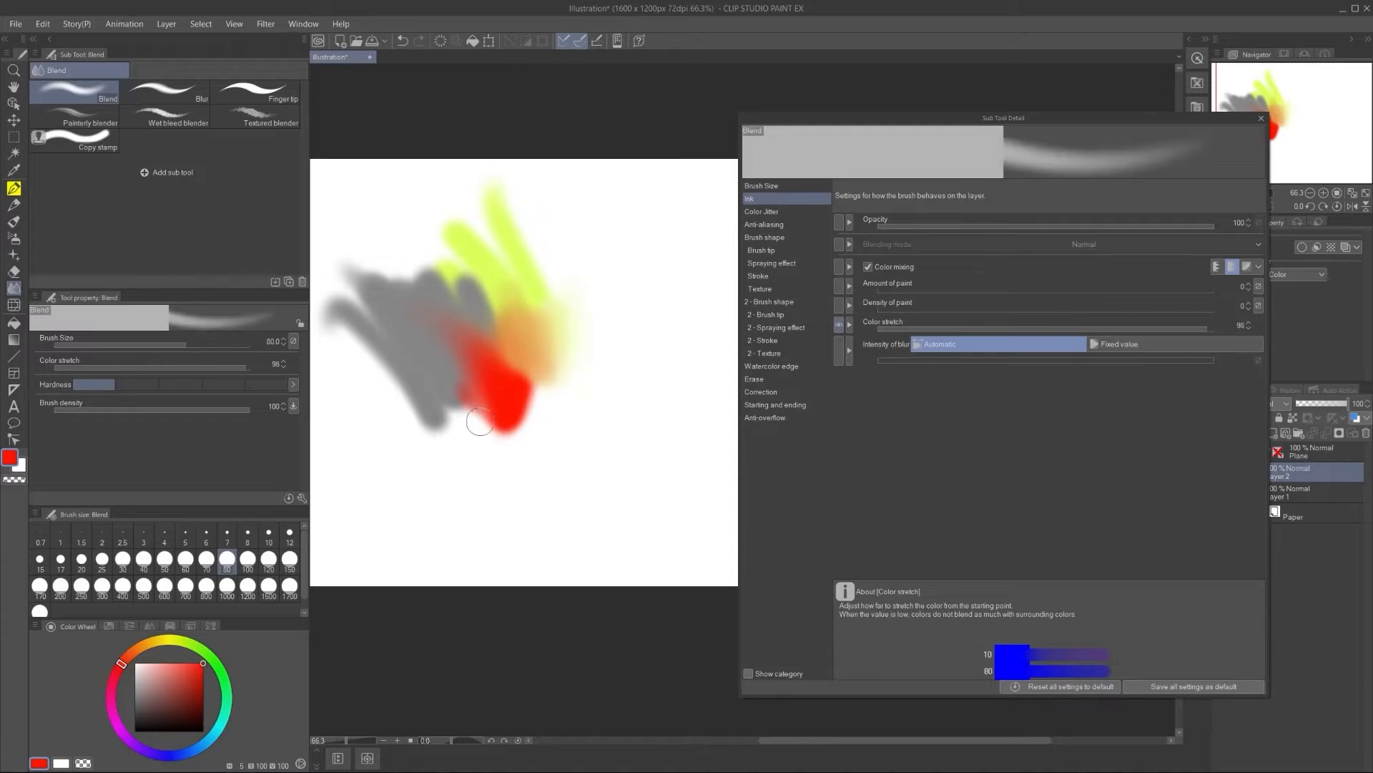
pyautogui.moveTo(497, 409); pyautogui.dragTo(370, 318)
pyautogui.moveTo(352, 269); pyautogui.dragTo(501, 364)
pyautogui.moveTo(409, 240); pyautogui.dragTo(499, 334)
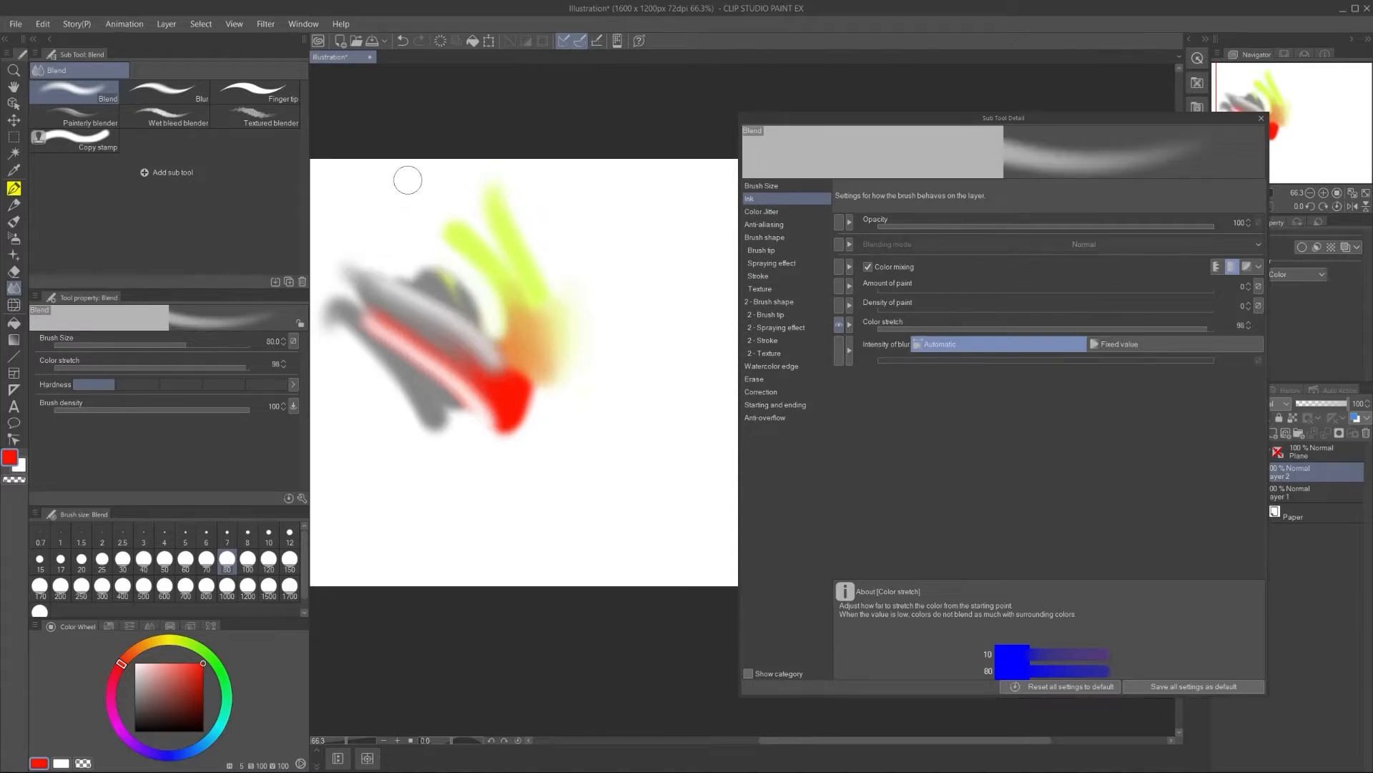
pyautogui.moveTo(405, 185); pyautogui.dragTo(521, 335)
pyautogui.moveTo(488, 169); pyautogui.dragTo(572, 365)
pyautogui.moveTo(444, 279)
pyautogui.mouseDown()
pyautogui.moveTo(580, 291)
pyautogui.moveTo(444, 251)
pyautogui.moveTo(417, 336)
pyautogui.moveTo(446, 324)
pyautogui.moveTo(462, 363)
pyautogui.moveTo(461, 246)
pyautogui.moveTo(497, 315)
pyautogui.moveTo(520, 445)
pyautogui.moveTo(534, 424)
pyautogui.moveTo(544, 471)
pyautogui.mouseUp()
pyautogui.moveTo(556, 368); pyautogui.dragTo(563, 459)
pyautogui.moveTo(577, 401)
pyautogui.mouseDown()
pyautogui.moveTo(565, 453)
pyautogui.moveTo(599, 436)
pyautogui.moveTo(589, 475)
pyautogui.mouseUp()
# Step: Try a lower Color stretch, then set it to 100 and drag the red and orange paint across the canvas
pyautogui.moveTo(1128, 327); pyautogui.dragTo(1032, 334)
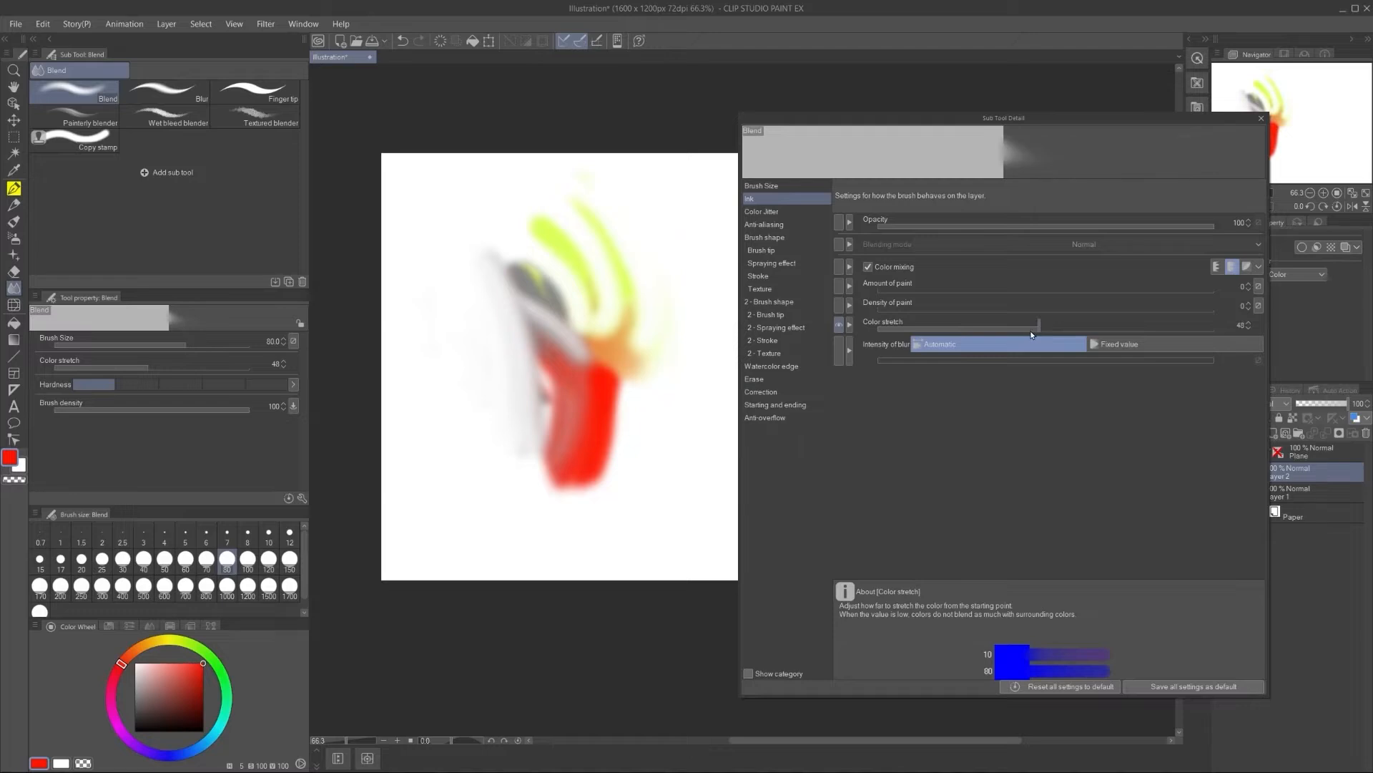
pyautogui.moveTo(1194, 354); pyautogui.dragTo(1218, 349)
pyautogui.moveTo(596, 352)
pyautogui.mouseDown()
pyautogui.moveTo(660, 467)
pyautogui.moveTo(551, 551)
pyautogui.moveTo(525, 533)
pyautogui.moveTo(506, 393)
pyautogui.moveTo(550, 358)
pyautogui.moveTo(508, 336)
pyautogui.mouseUp()
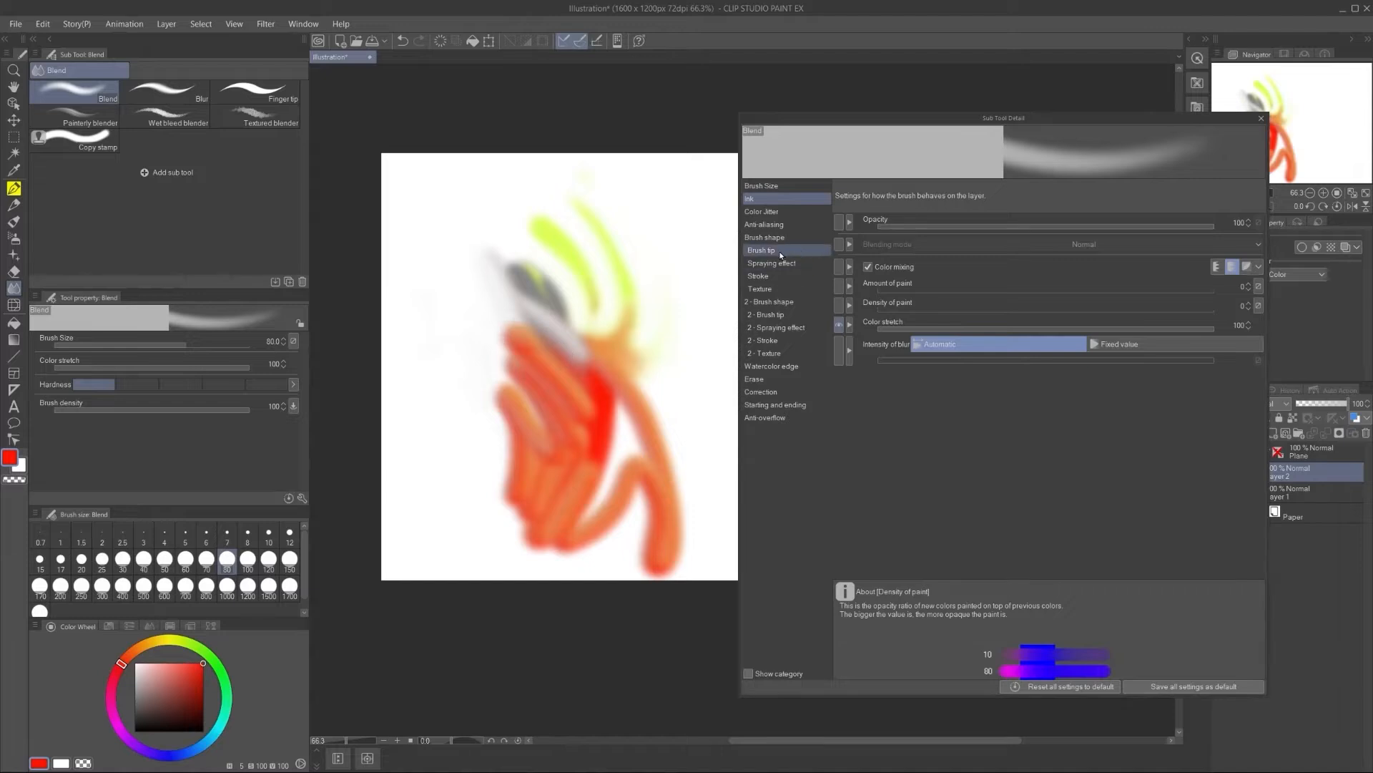
# Step: Switch to the Tutorial-Brush01 pen and draw a curved red stroke on the cleared layer
pyautogui.click(14, 190)
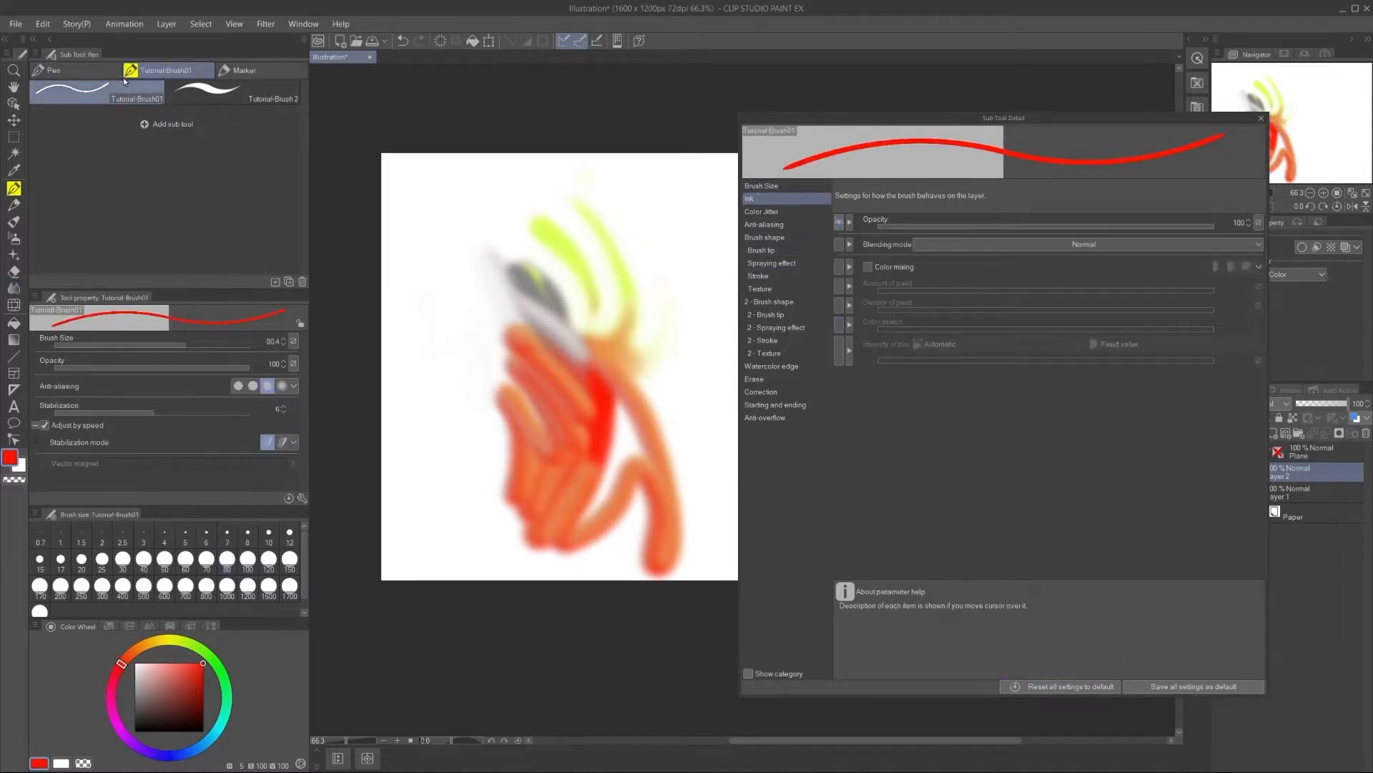
pyautogui.press('Delete')
pyautogui.moveTo(521, 234); pyautogui.dragTo(593, 355)
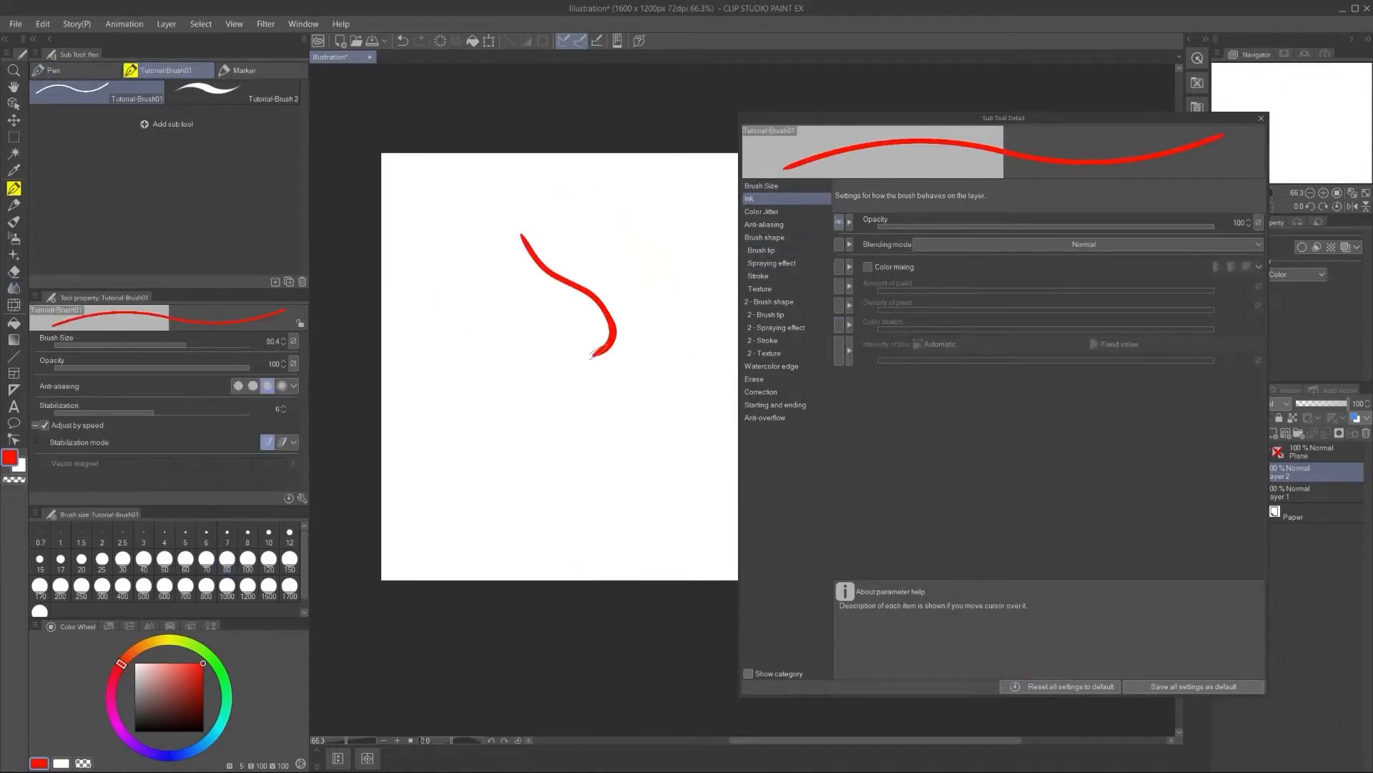
# Step: Turn on Change brush tip color in the Color Jitter settings and paint overlapping strokes with the Oil paint brush
pyautogui.click(764, 213)
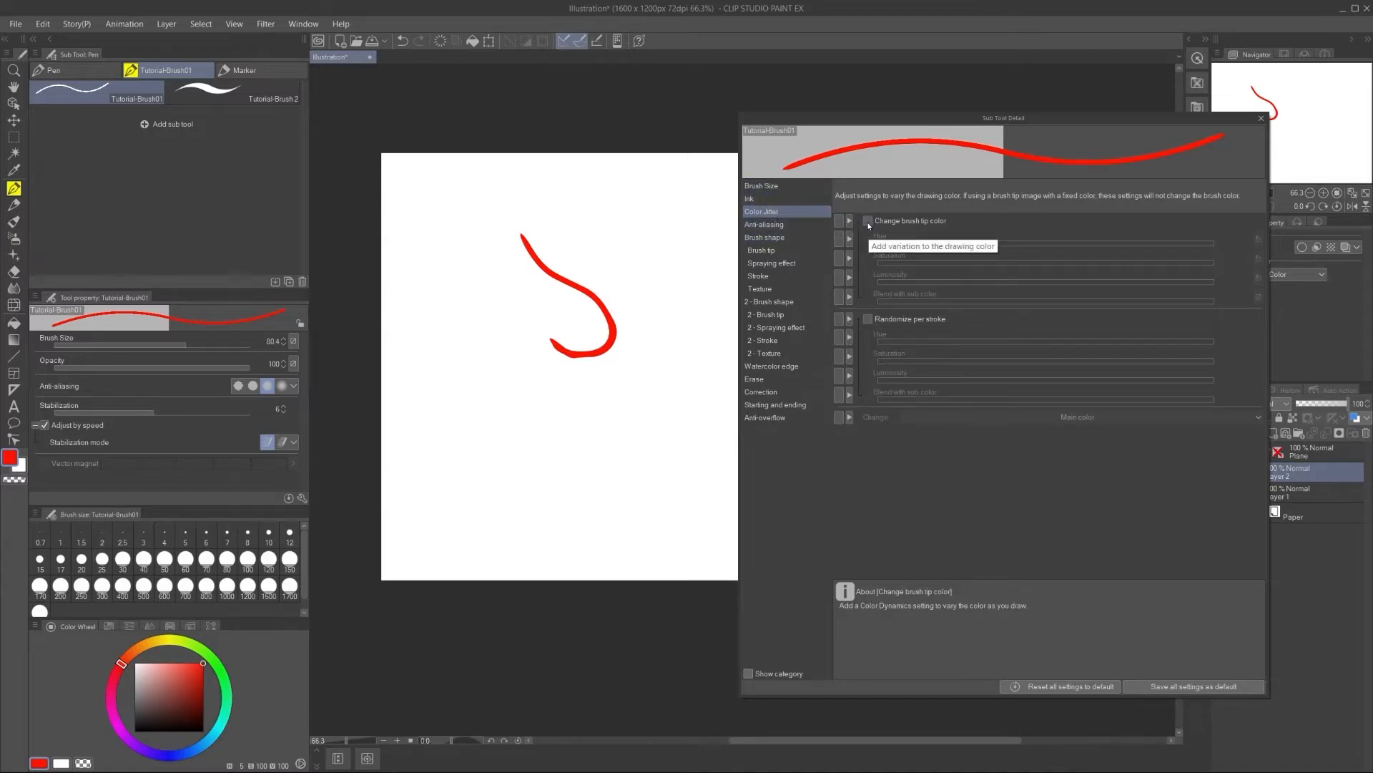
pyautogui.click(868, 221)
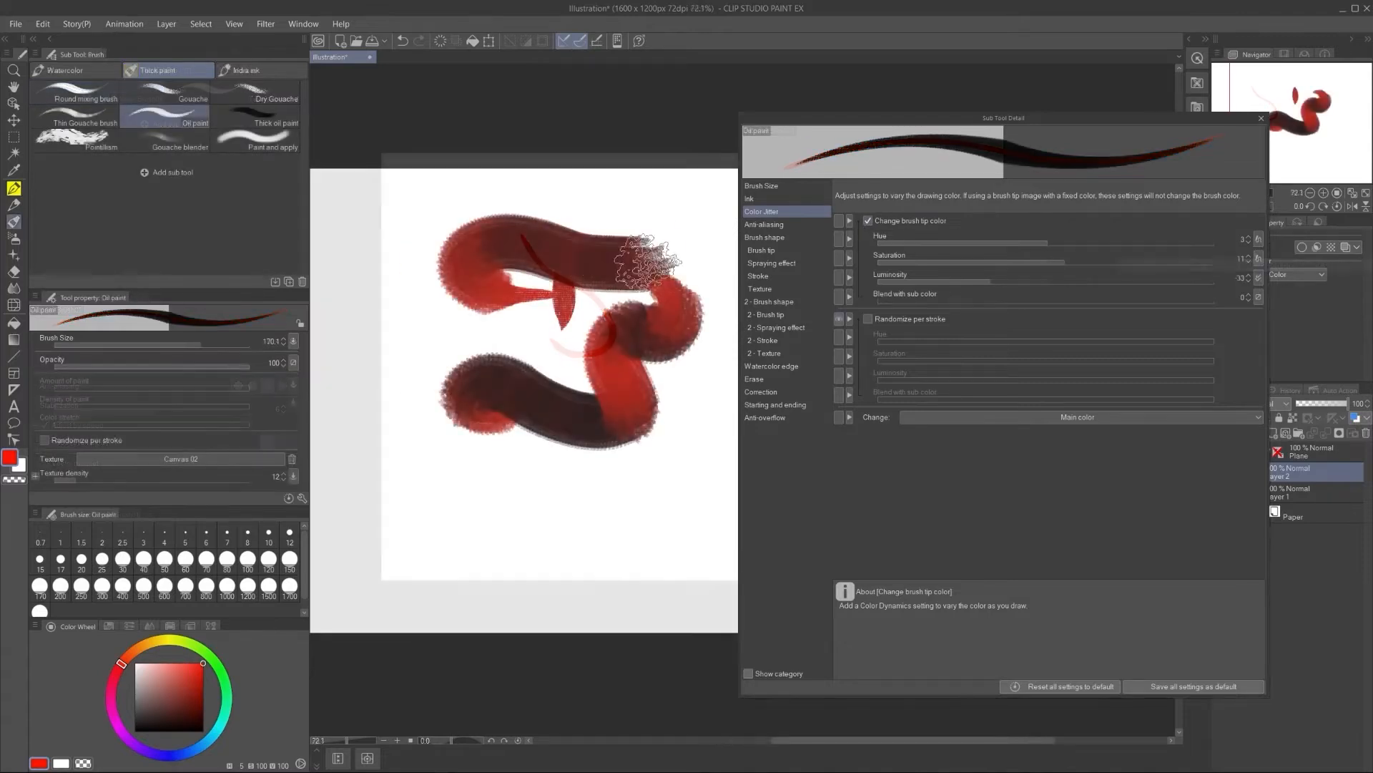
pyautogui.moveTo(630, 201)
pyautogui.mouseDown()
pyautogui.moveTo(715, 279)
pyautogui.moveTo(689, 390)
pyautogui.moveTo(504, 304)
pyautogui.moveTo(518, 383)
pyautogui.moveTo(429, 407)
pyautogui.moveTo(449, 433)
pyautogui.moveTo(615, 500)
pyautogui.moveTo(679, 465)
pyautogui.moveTo(444, 522)
pyautogui.moveTo(576, 487)
pyautogui.moveTo(429, 400)
pyautogui.moveTo(357, 286)
pyautogui.moveTo(515, 244)
pyautogui.moveTo(699, 276)
pyautogui.moveTo(546, 316)
pyautogui.moveTo(543, 429)
pyautogui.mouseUp()
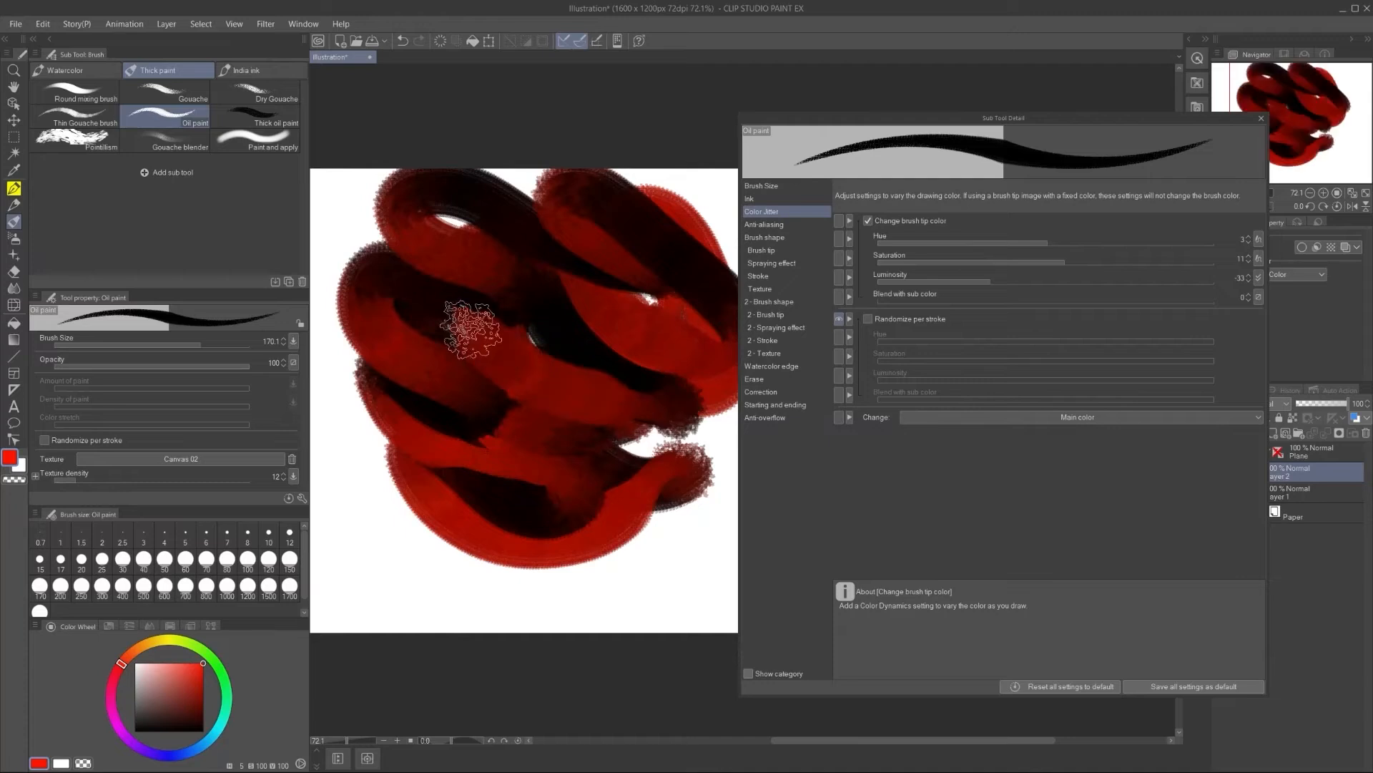
pyautogui.scroll(-2, 529, 445)
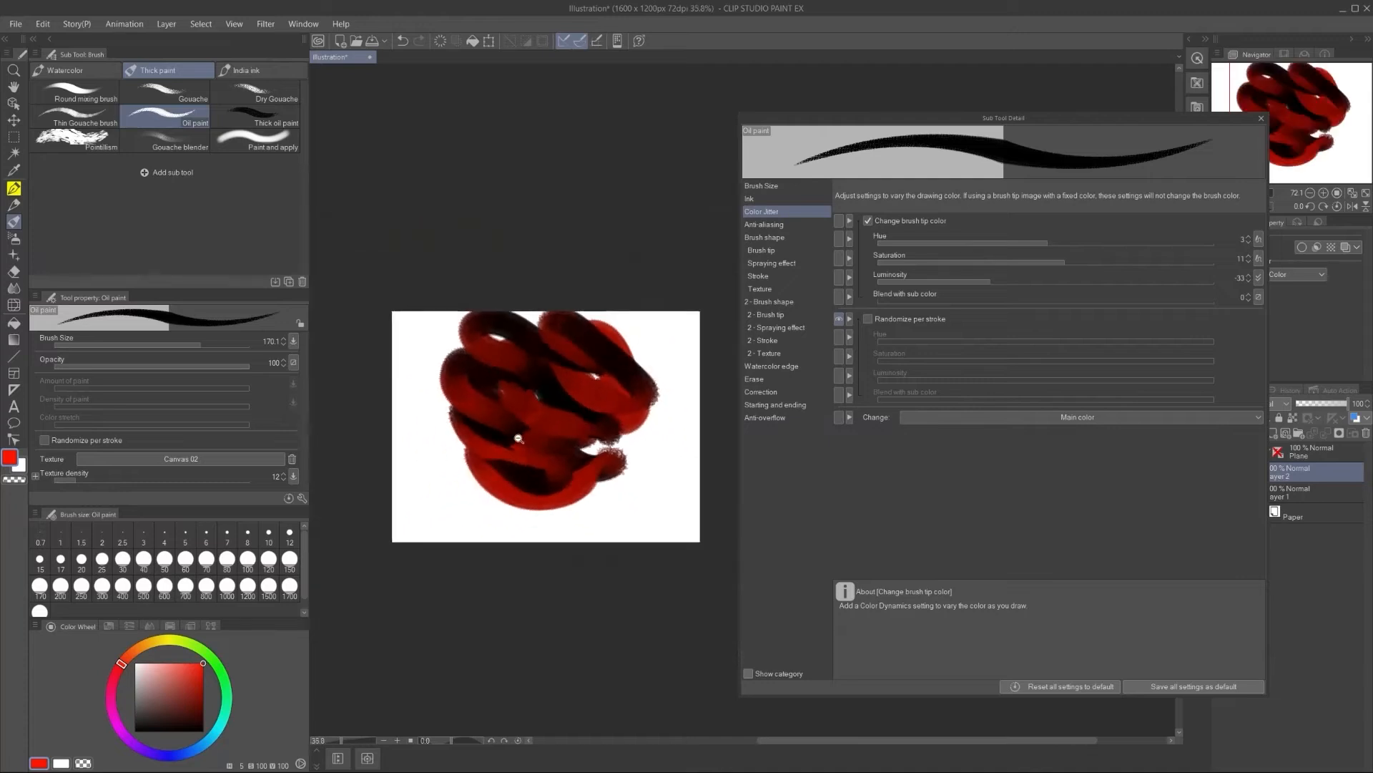
# Step: Link the brush tip's Saturation variation to pen pressure, set Saturation to 15 and paint a test stroke
pyautogui.click(1259, 258)
pyautogui.click(1110, 293)
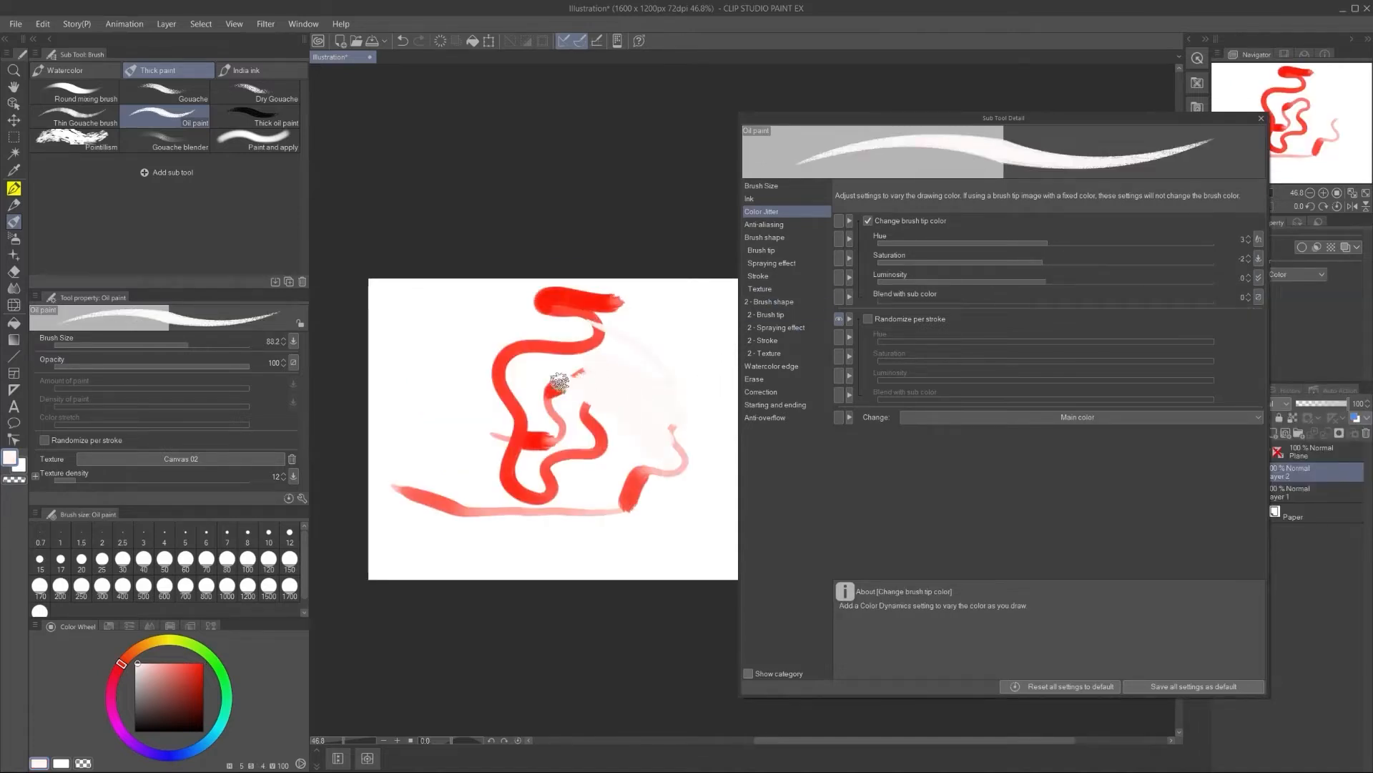
pyautogui.click(1069, 262)
pyautogui.moveTo(494, 325)
pyautogui.mouseDown()
pyautogui.moveTo(551, 431)
pyautogui.moveTo(444, 414)
pyautogui.moveTo(436, 316)
pyautogui.moveTo(589, 346)
pyautogui.mouseUp()
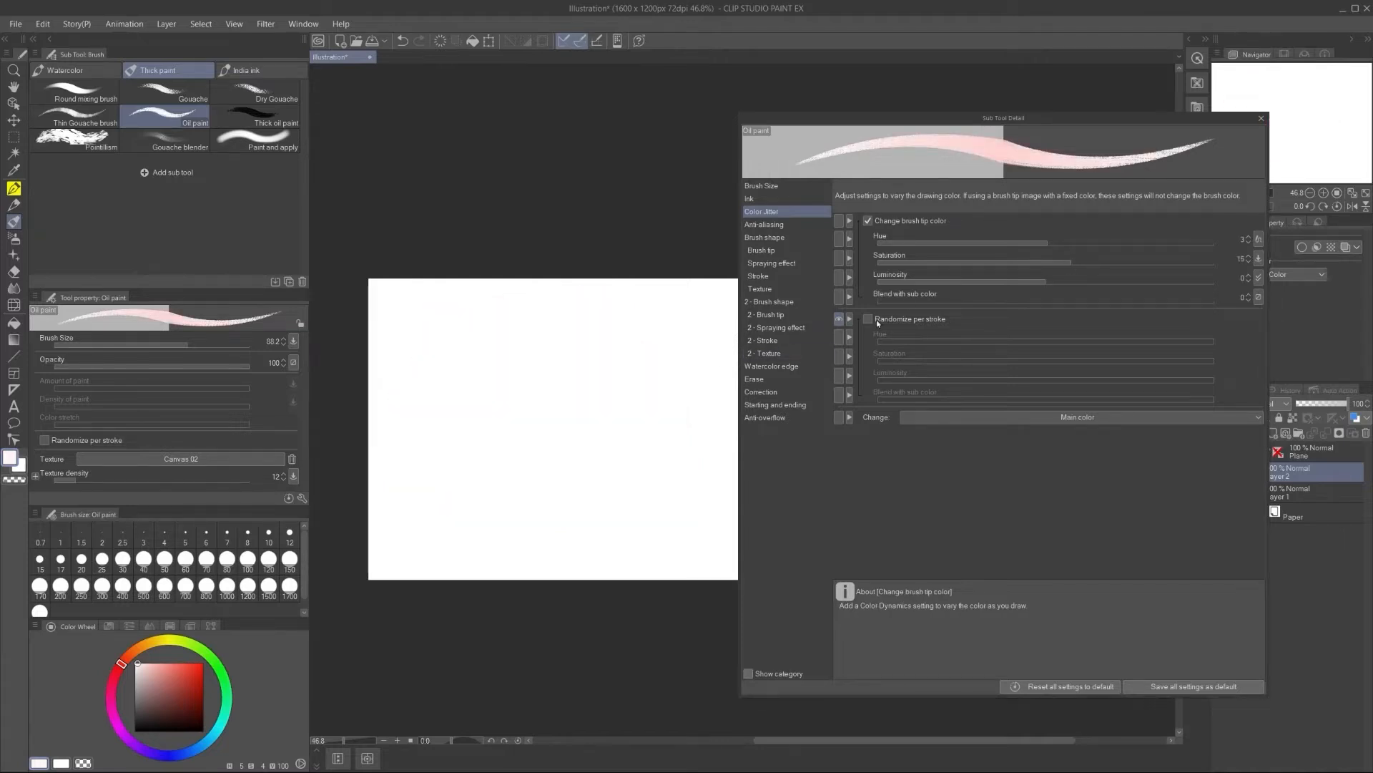
# Step: Check the Hue dynamics, set the brush tip Hue variation to 133 and turn off Change brush tip color
pyautogui.click(1259, 240)
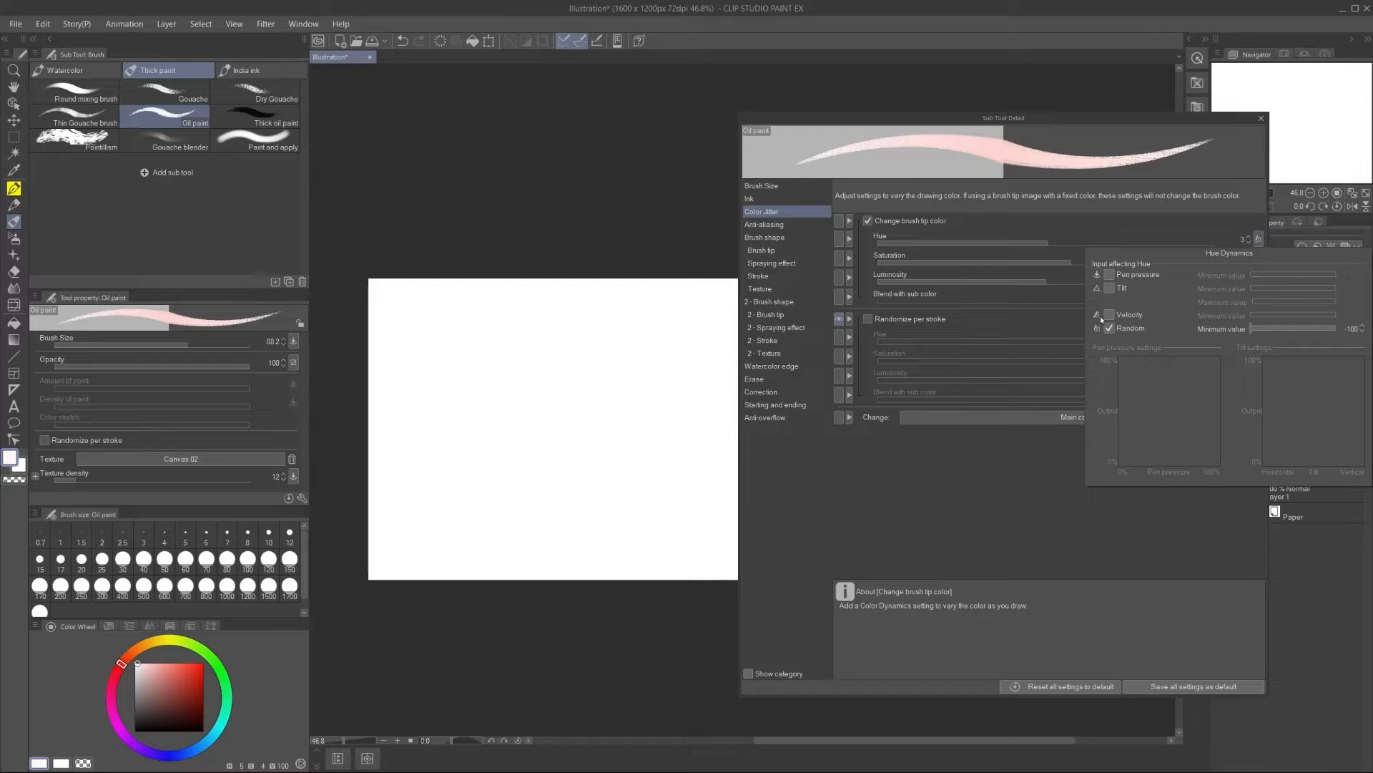
pyautogui.click(1109, 242)
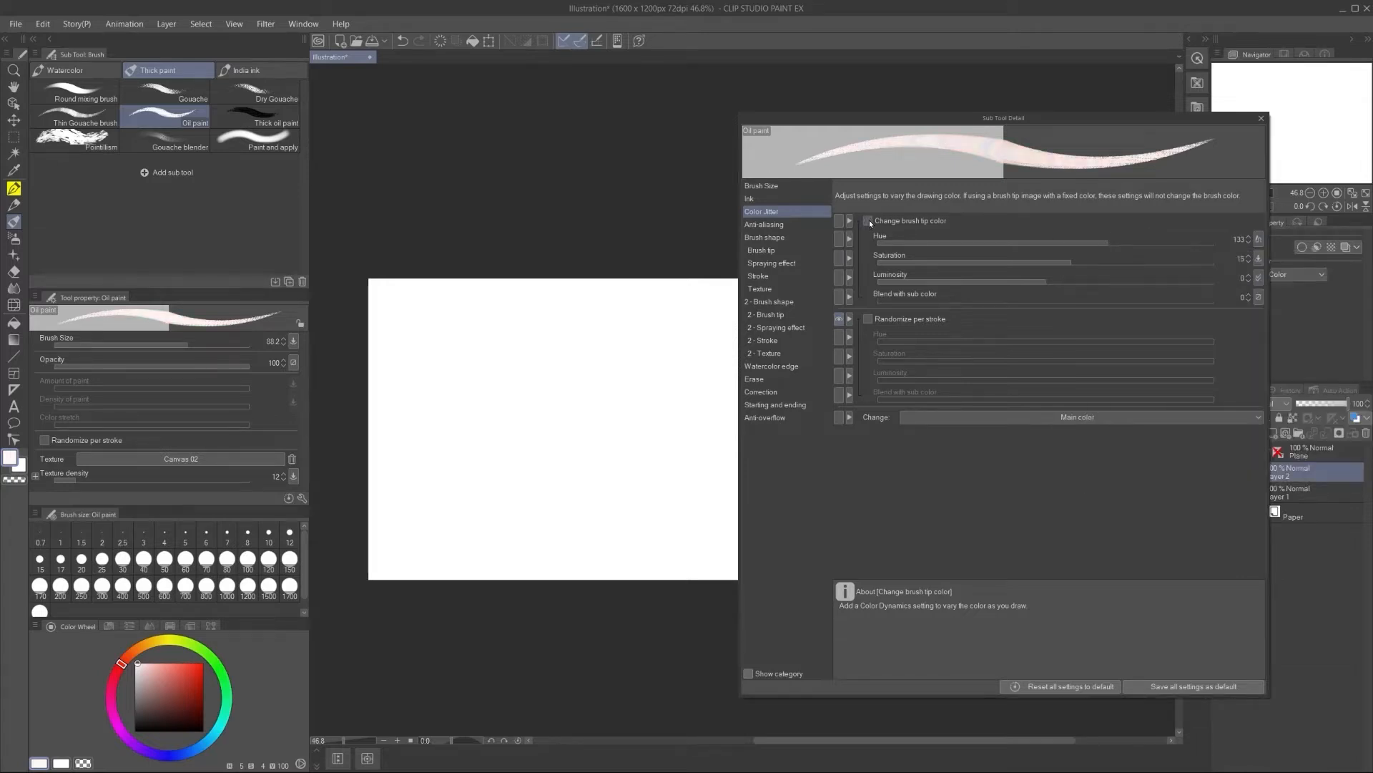
pyautogui.click(868, 220)
# Step: Turn on Randomize per stroke, raise its Luminosity and paint several short overlapping strokes to compare their colors
pyautogui.click(868, 319)
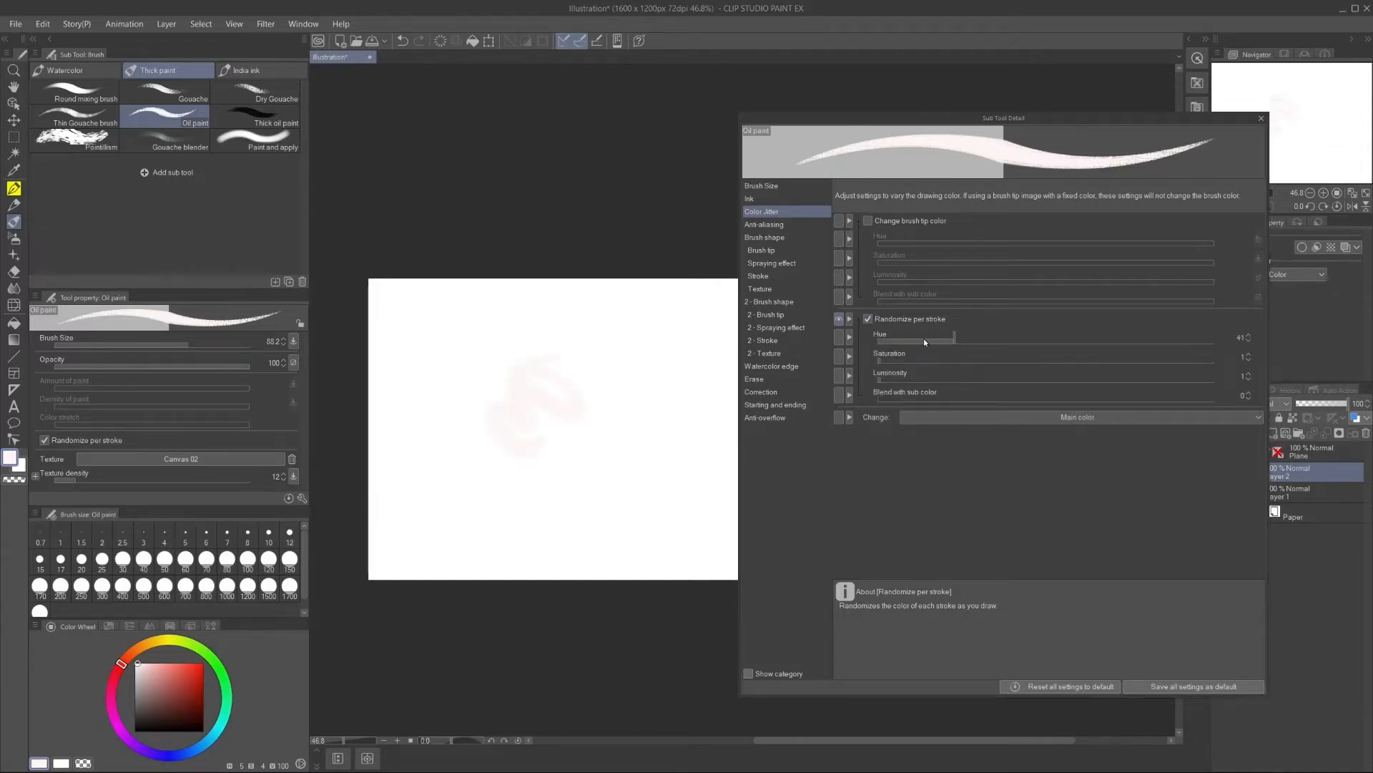
pyautogui.moveTo(959, 375); pyautogui.dragTo(1053, 379)
pyautogui.moveTo(548, 334); pyautogui.dragTo(597, 379)
pyautogui.moveTo(561, 375)
pyautogui.mouseDown()
pyautogui.moveTo(585, 420)
pyautogui.moveTo(580, 467)
pyautogui.moveTo(528, 399)
pyautogui.moveTo(570, 434)
pyautogui.moveTo(542, 368)
pyautogui.moveTo(569, 419)
pyautogui.moveTo(541, 392)
pyautogui.moveTo(553, 426)
pyautogui.mouseUp()
pyautogui.moveTo(527, 381); pyautogui.dragTo(541, 443)
pyautogui.moveTo(528, 346); pyautogui.dragTo(558, 420)
pyautogui.moveTo(554, 362); pyautogui.dragTo(573, 407)
pyautogui.moveTo(546, 352); pyautogui.dragTo(564, 410)
# Step: Lower the per-stroke Luminosity randomization slightly and paint more short test strokes
pyautogui.moveTo(1043, 378); pyautogui.dragTo(1010, 380)
pyautogui.moveTo(580, 325)
pyautogui.mouseDown()
pyautogui.moveTo(598, 392)
pyautogui.moveTo(591, 382)
pyautogui.mouseUp()
pyautogui.moveTo(555, 317)
pyautogui.mouseDown()
pyautogui.moveTo(567, 379)
pyautogui.moveTo(556, 389)
pyautogui.mouseUp()
pyautogui.moveTo(536, 329)
pyautogui.mouseDown()
pyautogui.moveTo(554, 431)
pyautogui.moveTo(490, 402)
pyautogui.mouseUp()
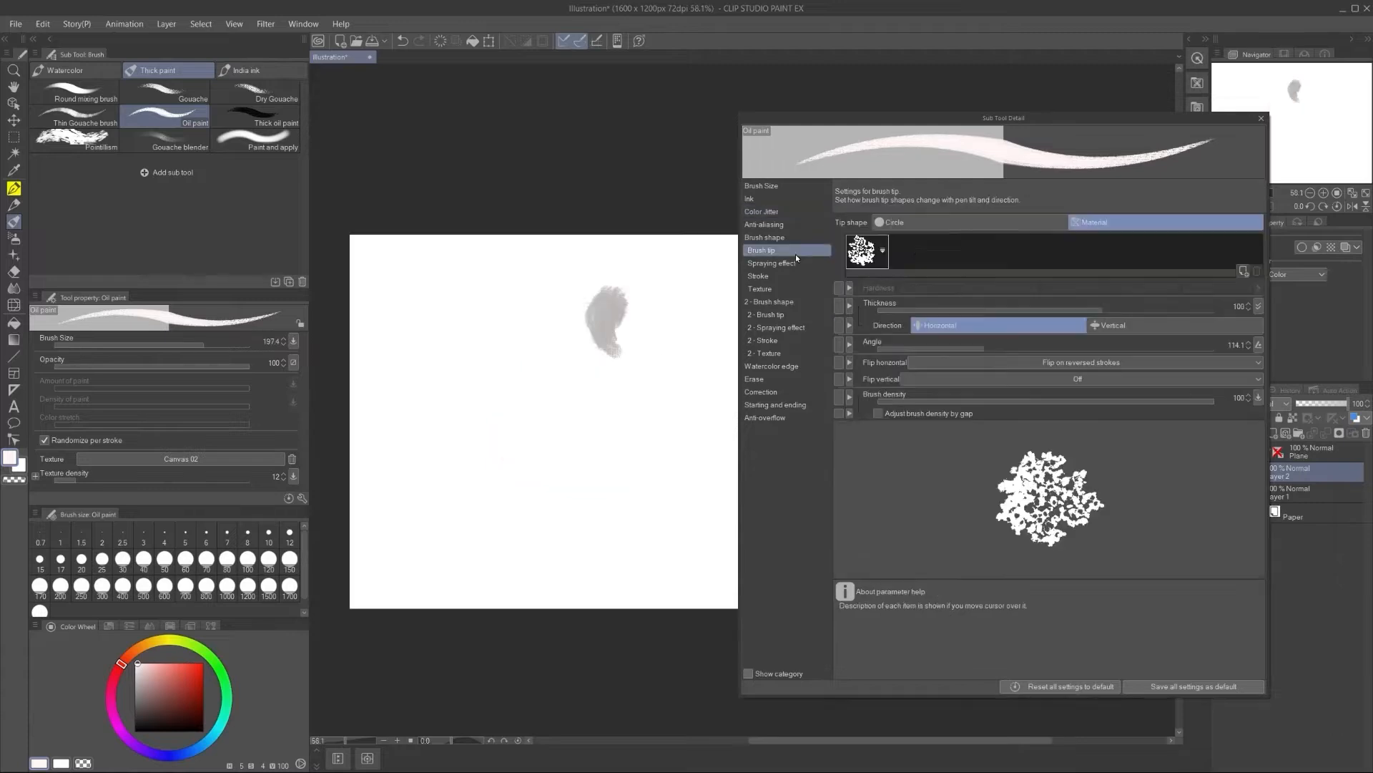
# Step: View the available brush tip materials and compare the Circle and Material tip shape options
pyautogui.click(884, 252)
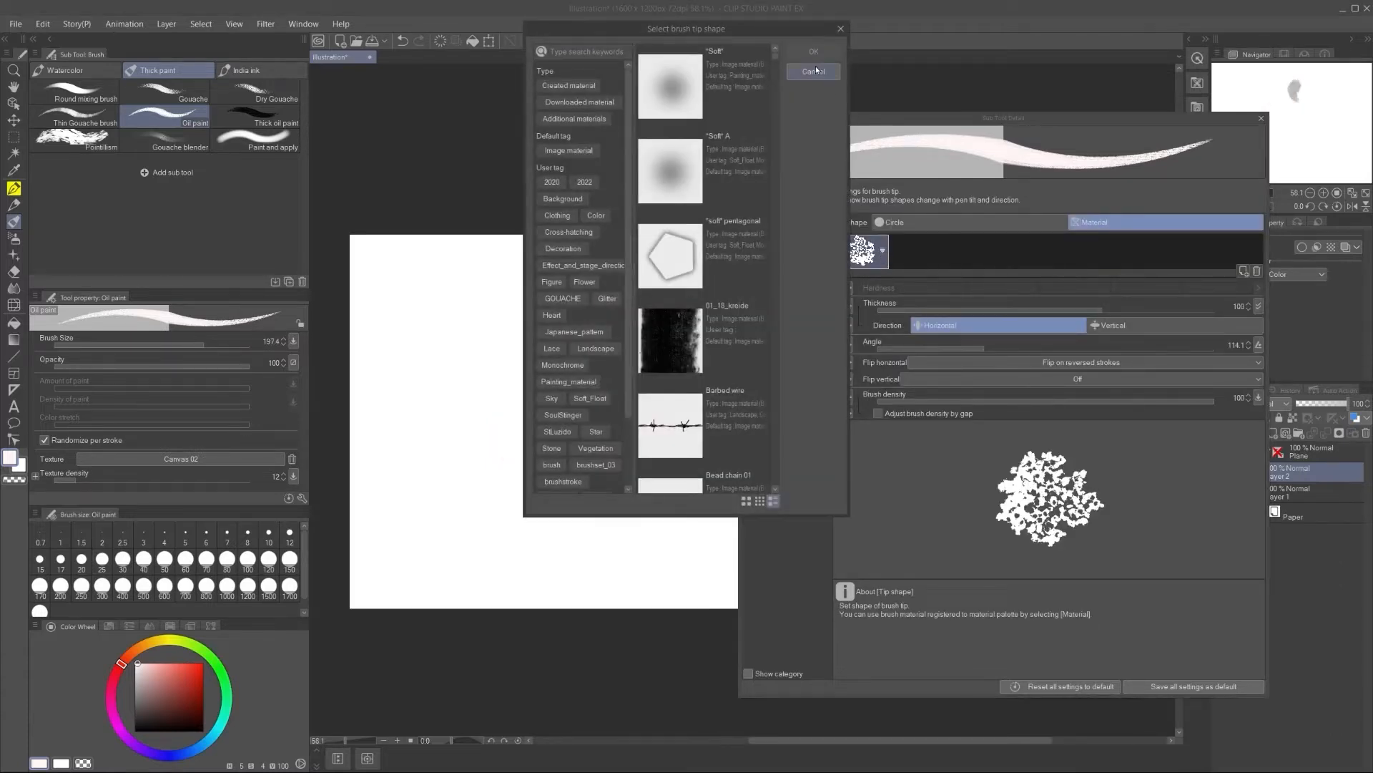
pyautogui.press('Escape')
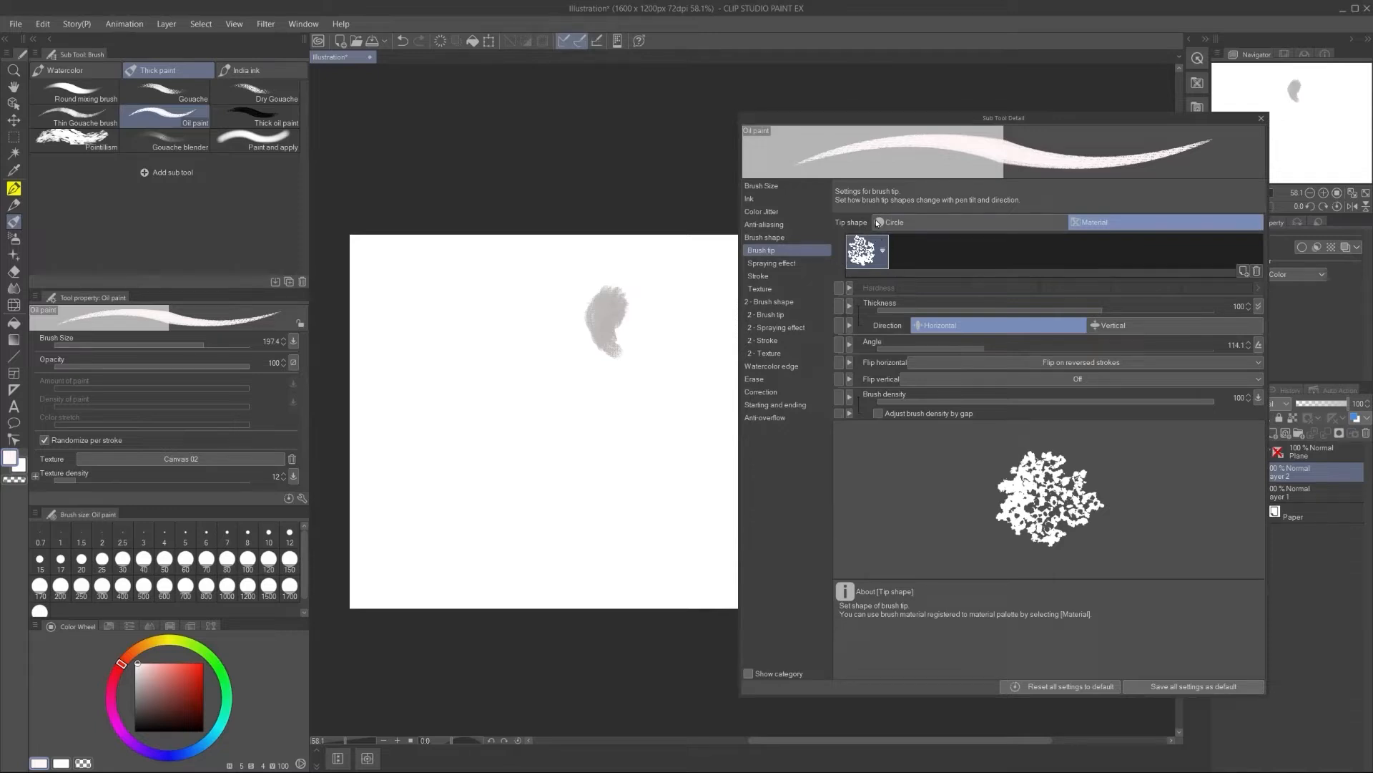
pyautogui.click(935, 222)
pyautogui.click(1113, 224)
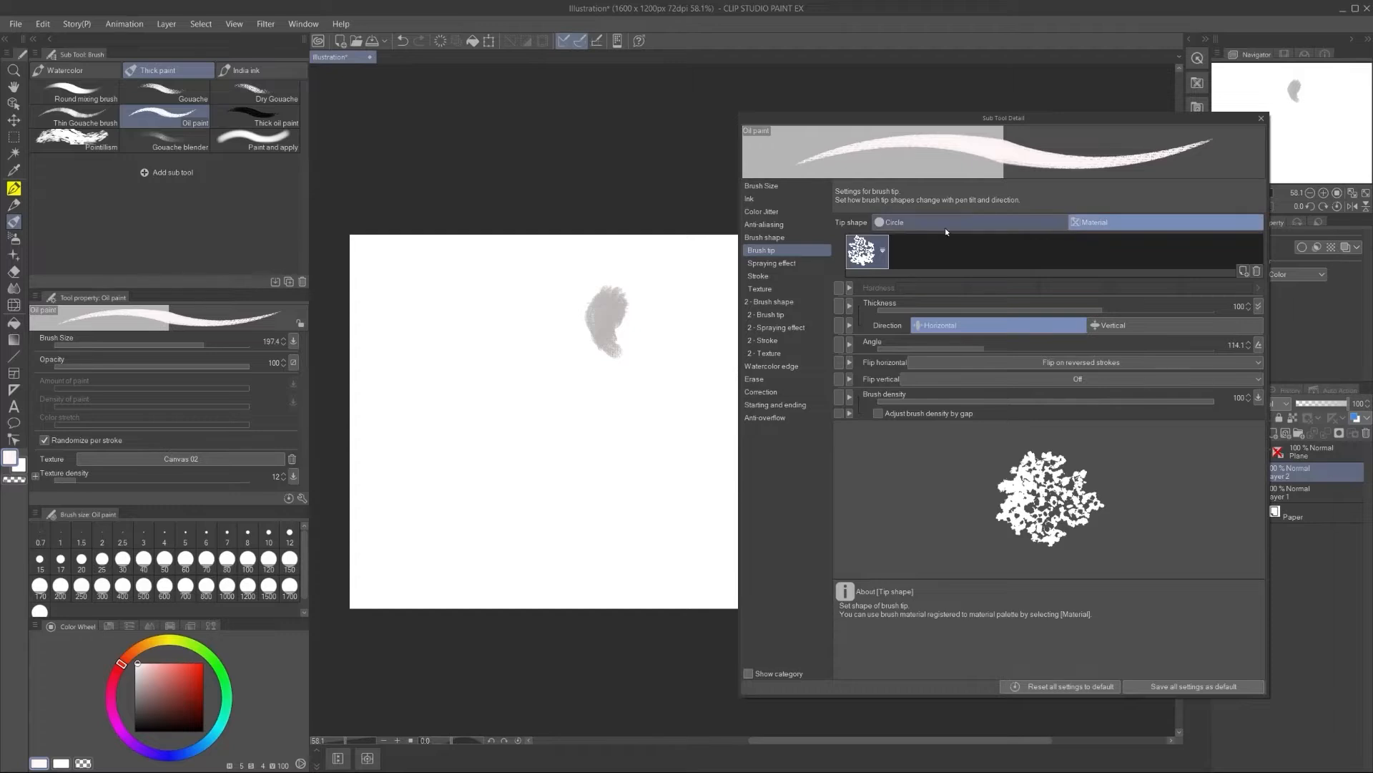
# Step: Filter the brush tip materials by Painting_material and replace the Oil paint tip with Watercolor splash 04
pyautogui.click(885, 252)
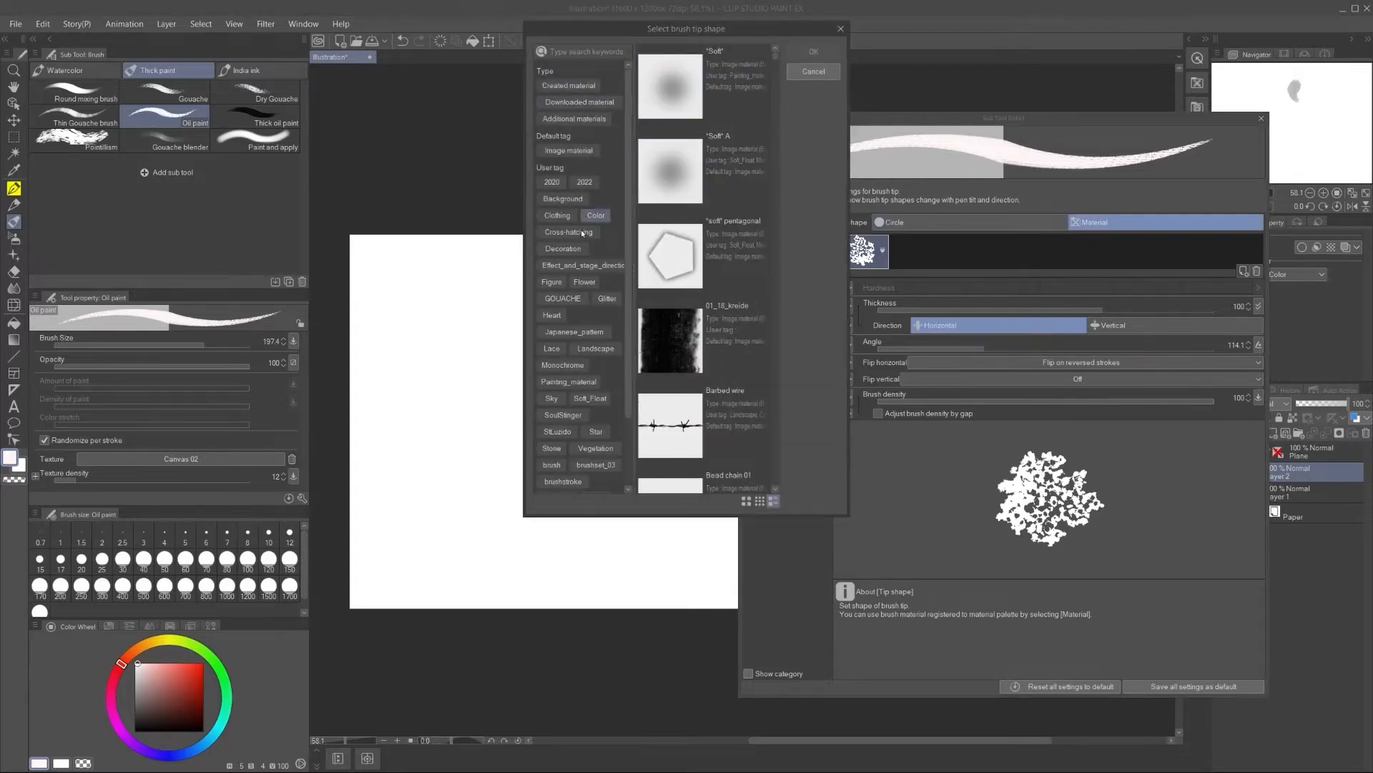
pyautogui.click(558, 384)
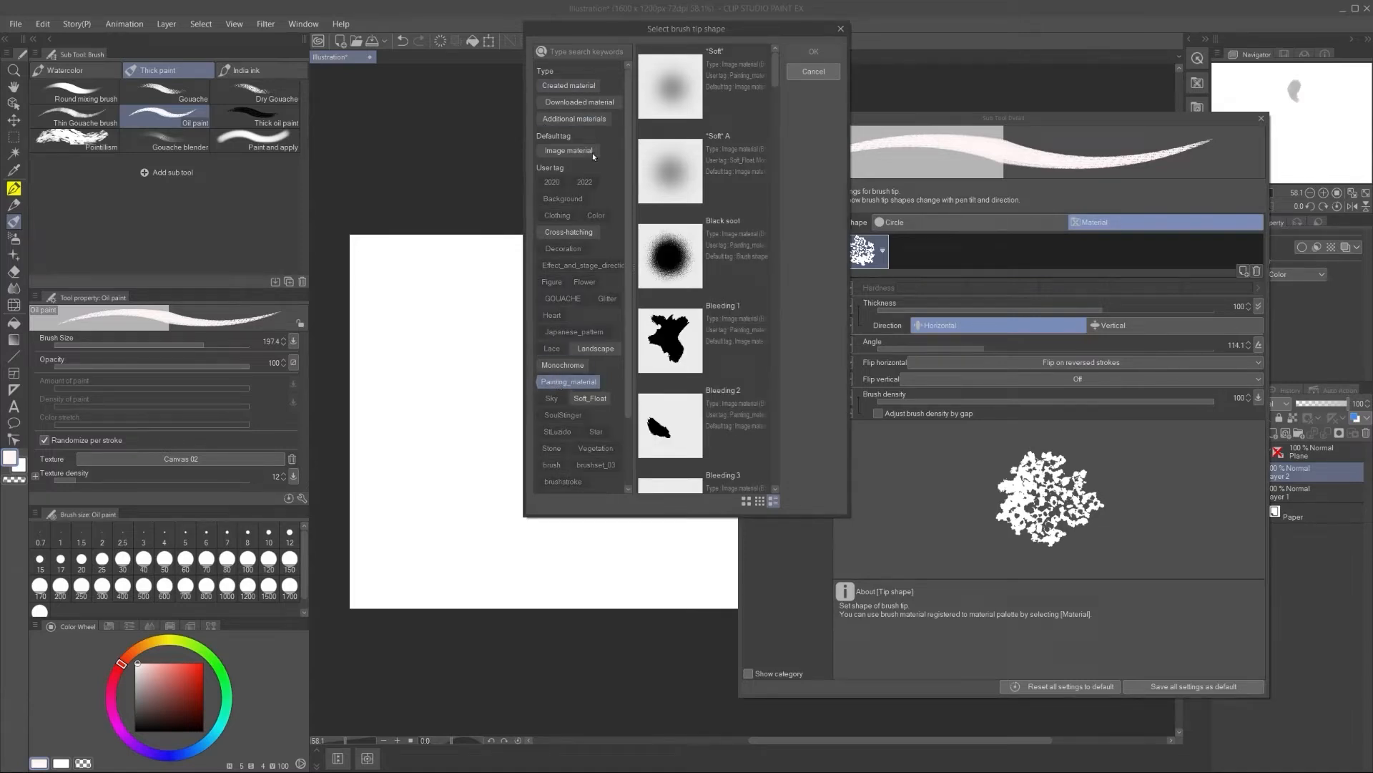
pyautogui.moveTo(626, 335)
pyautogui.mouseDown()
pyautogui.moveTo(624, 373)
pyautogui.moveTo(626, 331)
pyautogui.mouseUp()
pyautogui.moveTo(784, 71)
pyautogui.mouseDown()
pyautogui.moveTo(787, 293)
pyautogui.moveTo(765, 434)
pyautogui.mouseUp()
pyautogui.scroll(-3, 763, 435)
pyautogui.click(694, 433)
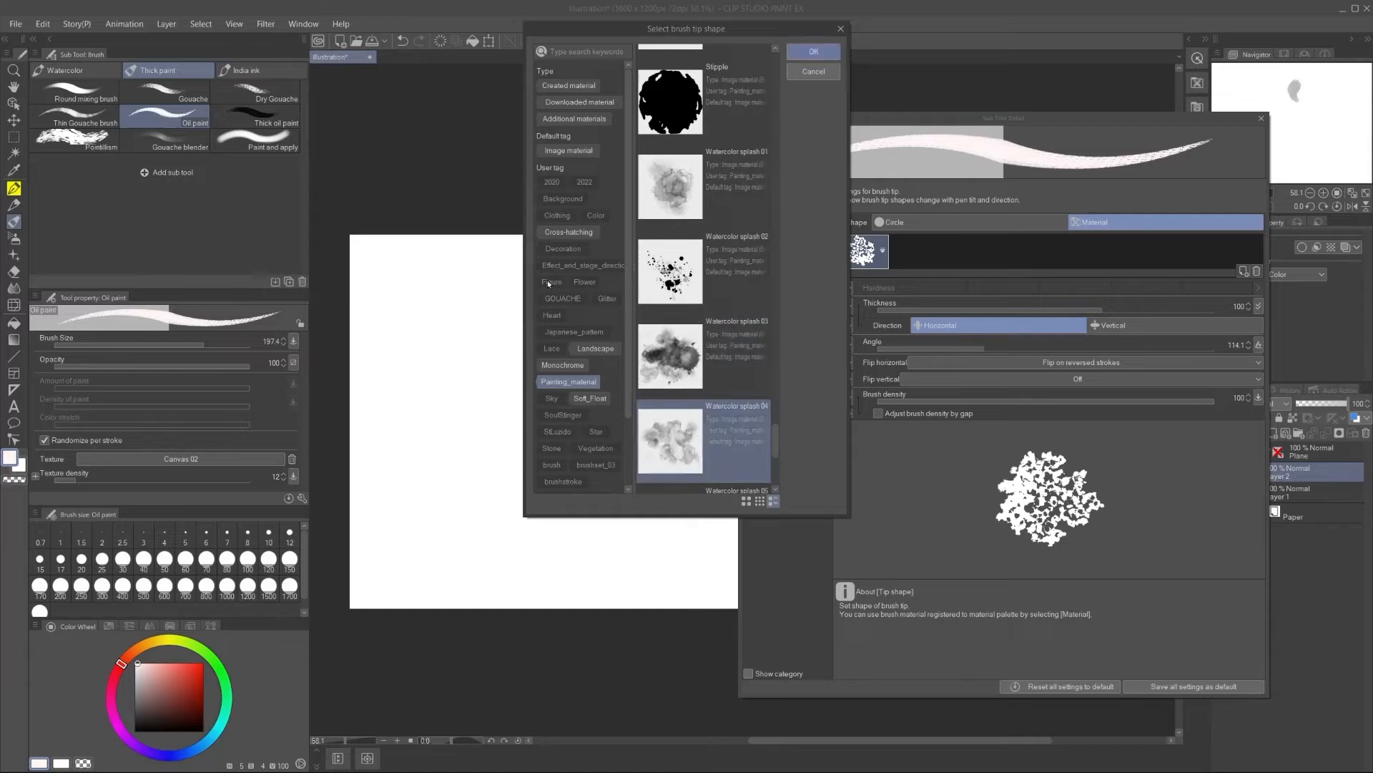
pyautogui.doubleClick(673, 434)
# Step: Paint broad test strokes with the Watercolor splash 04 tip and inspect their texture up close
pyautogui.moveTo(494, 297)
pyautogui.mouseDown()
pyautogui.moveTo(466, 444)
pyautogui.moveTo(546, 399)
pyautogui.moveTo(578, 301)
pyautogui.moveTo(634, 356)
pyautogui.mouseUp()
pyautogui.scroll(7, 578, 314)
pyautogui.scroll(-6, 578, 315)
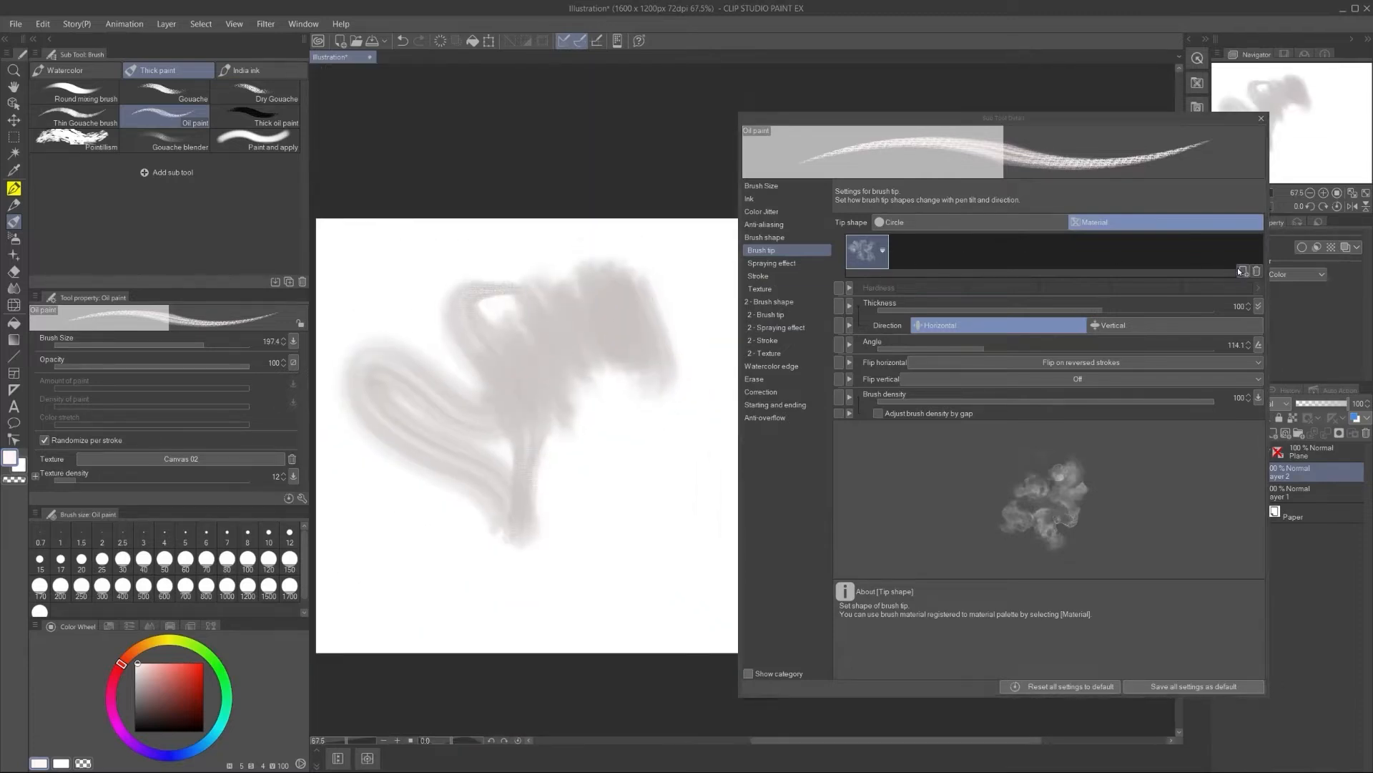
# Step: Add Watercolor splash 04, Watercolor splash 05 and Watery ink as additional brush tips
pyautogui.click(1243, 271)
pyautogui.moveTo(775, 65); pyautogui.dragTo(779, 448)
pyautogui.click(702, 293)
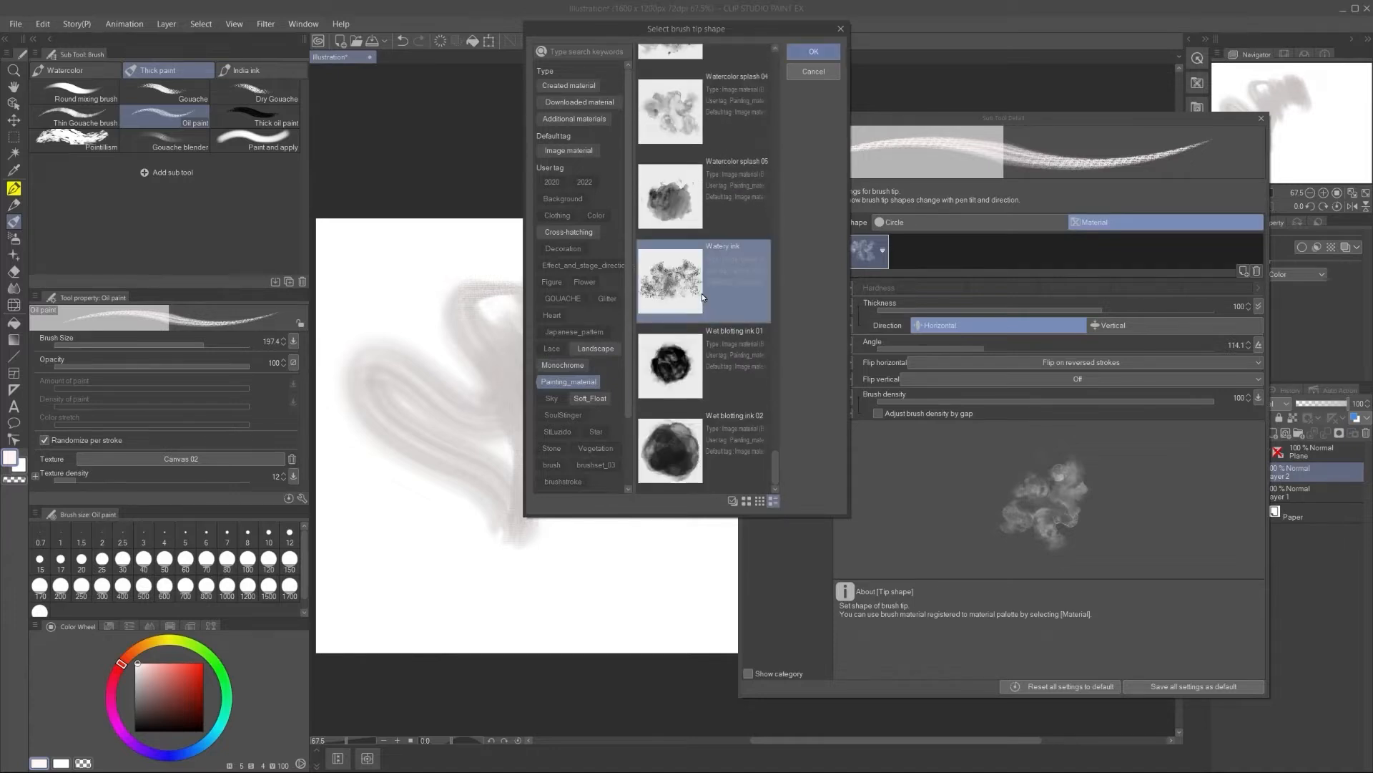
pyautogui.keyDown('shift'); pyautogui.click(680, 106); pyautogui.keyUp('shift')
pyautogui.click(690, 280)
pyautogui.keyDown('shift'); pyautogui.click(681, 97); pyautogui.keyUp('shift')
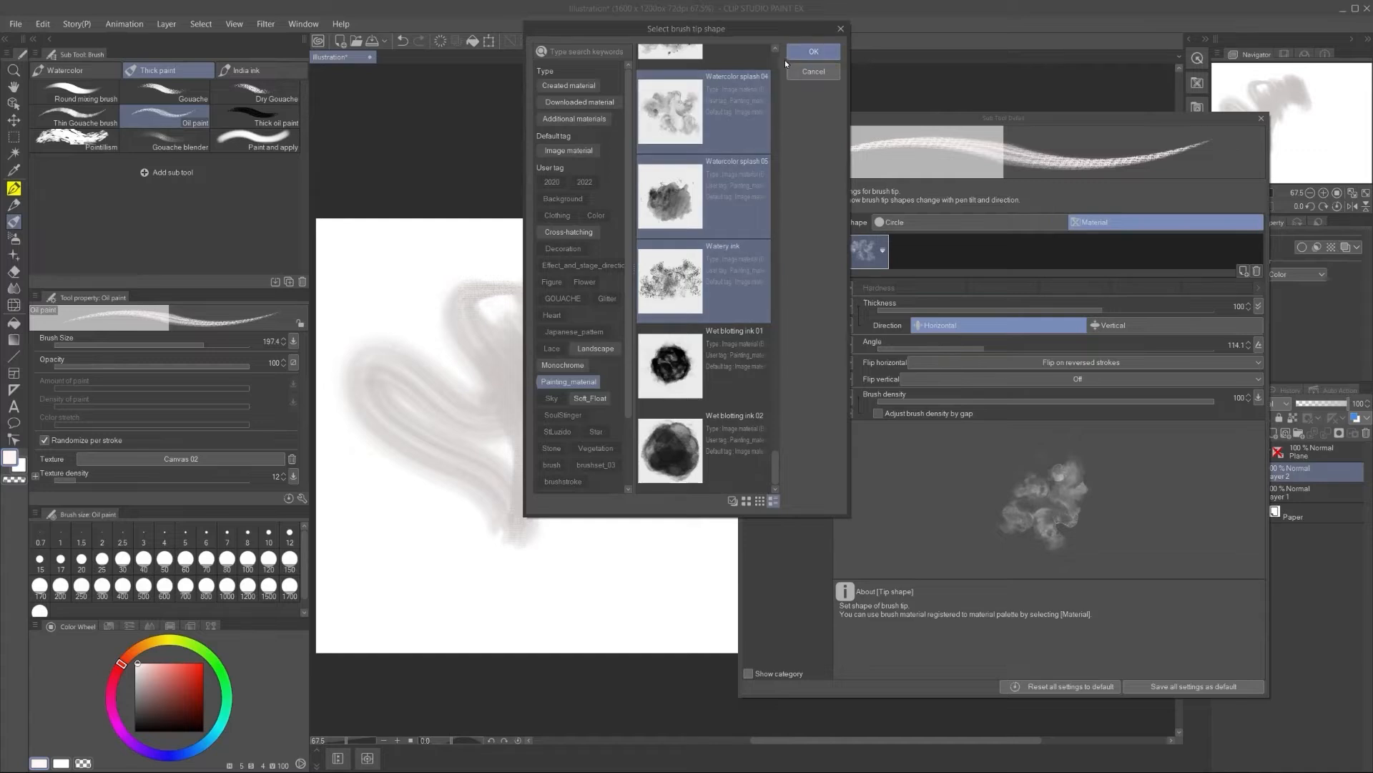
pyautogui.click(800, 50)
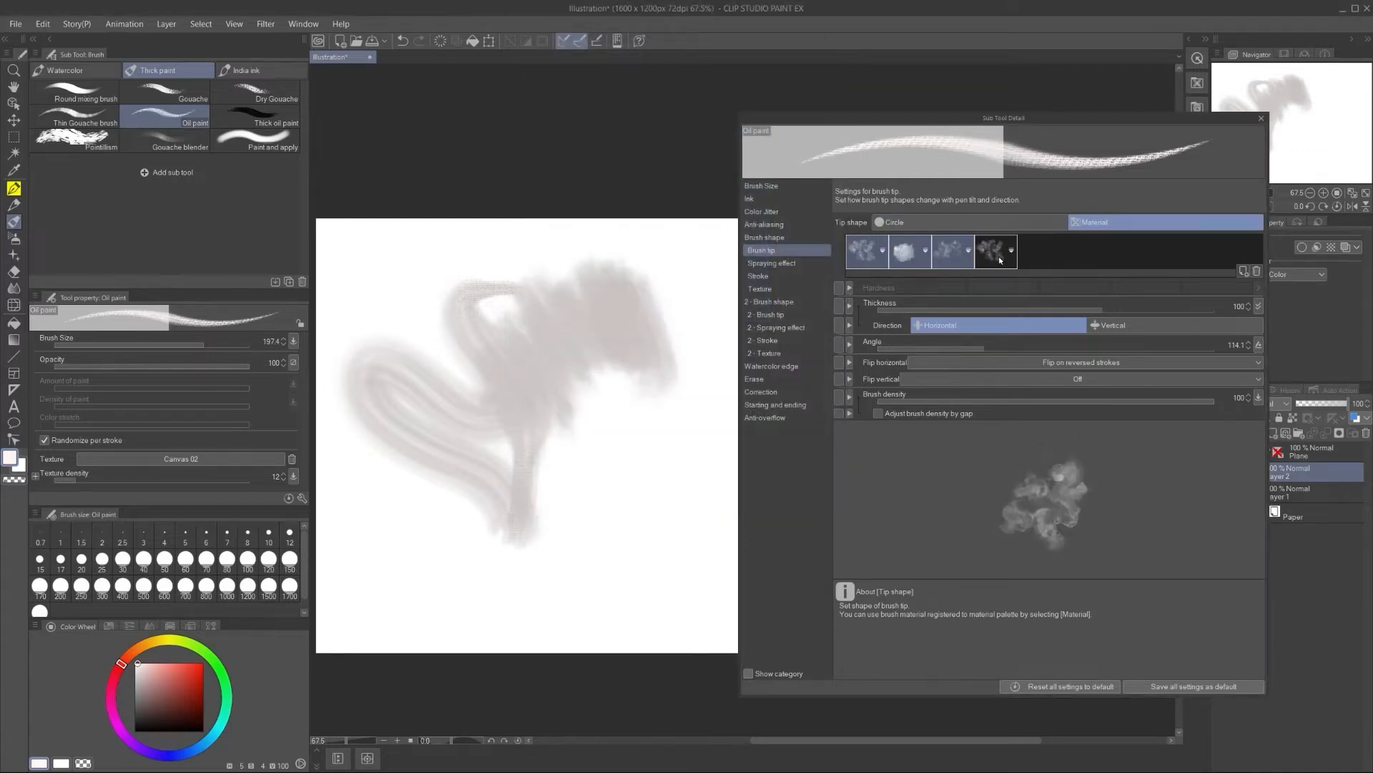
# Step: Test the combined brush tips on a cleared layer, changing the drawing color to black for a darker stroke
pyautogui.press('Delete')
pyautogui.moveTo(499, 246)
pyautogui.mouseDown()
pyautogui.moveTo(554, 298)
pyautogui.moveTo(459, 304)
pyautogui.moveTo(492, 409)
pyautogui.moveTo(520, 458)
pyautogui.mouseUp()
pyautogui.moveTo(502, 301)
pyautogui.mouseDown()
pyautogui.moveTo(572, 418)
pyautogui.moveTo(515, 415)
pyautogui.moveTo(469, 482)
pyautogui.moveTo(631, 483)
pyautogui.moveTo(647, 393)
pyautogui.moveTo(634, 326)
pyautogui.moveTo(525, 279)
pyautogui.moveTo(558, 354)
pyautogui.moveTo(509, 376)
pyautogui.moveTo(511, 421)
pyautogui.mouseUp()
pyautogui.keyDown('alt'); pyautogui.click(534, 304); pyautogui.keyUp('alt')
pyautogui.scroll(5, 515, 295)
pyautogui.scroll(-6, 529, 335)
pyautogui.click(203, 732)
pyautogui.press('Delete')
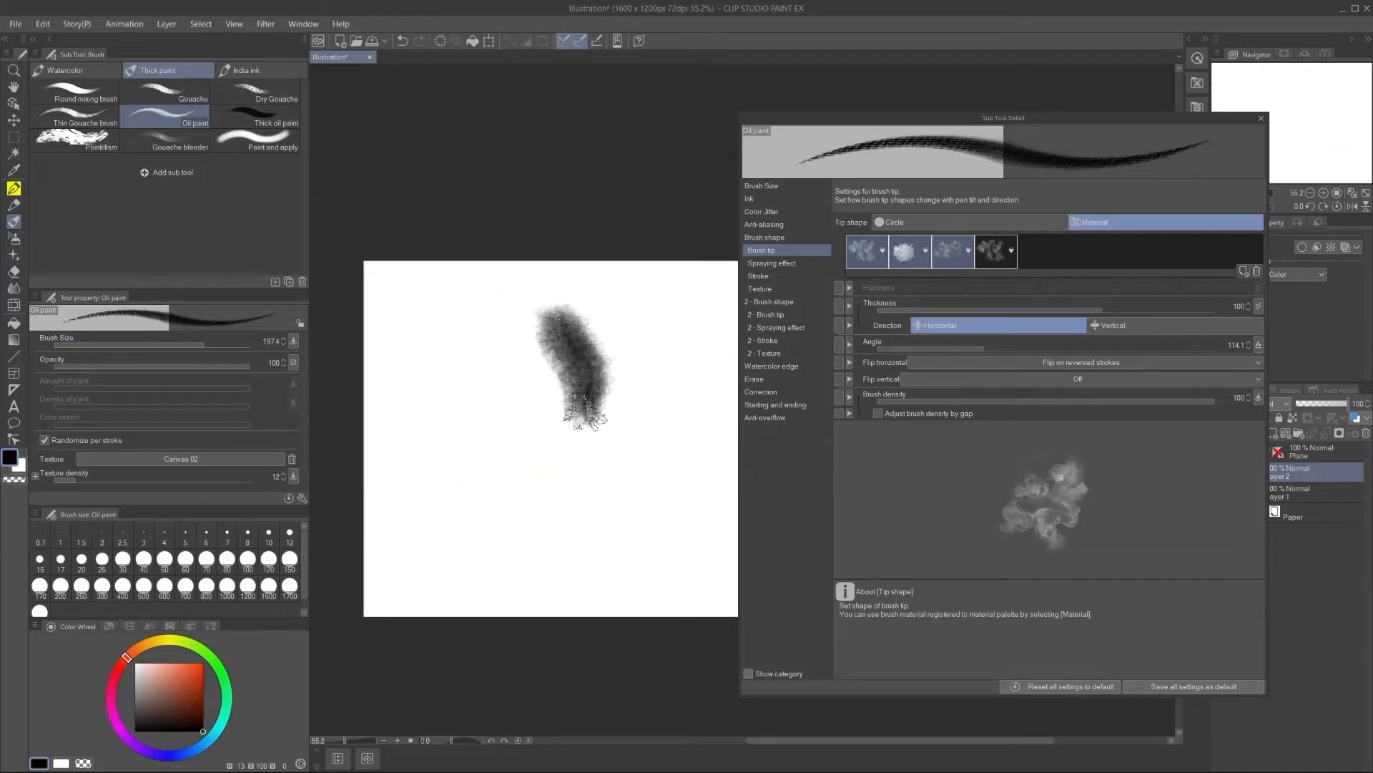
pyautogui.scroll(4, 585, 414)
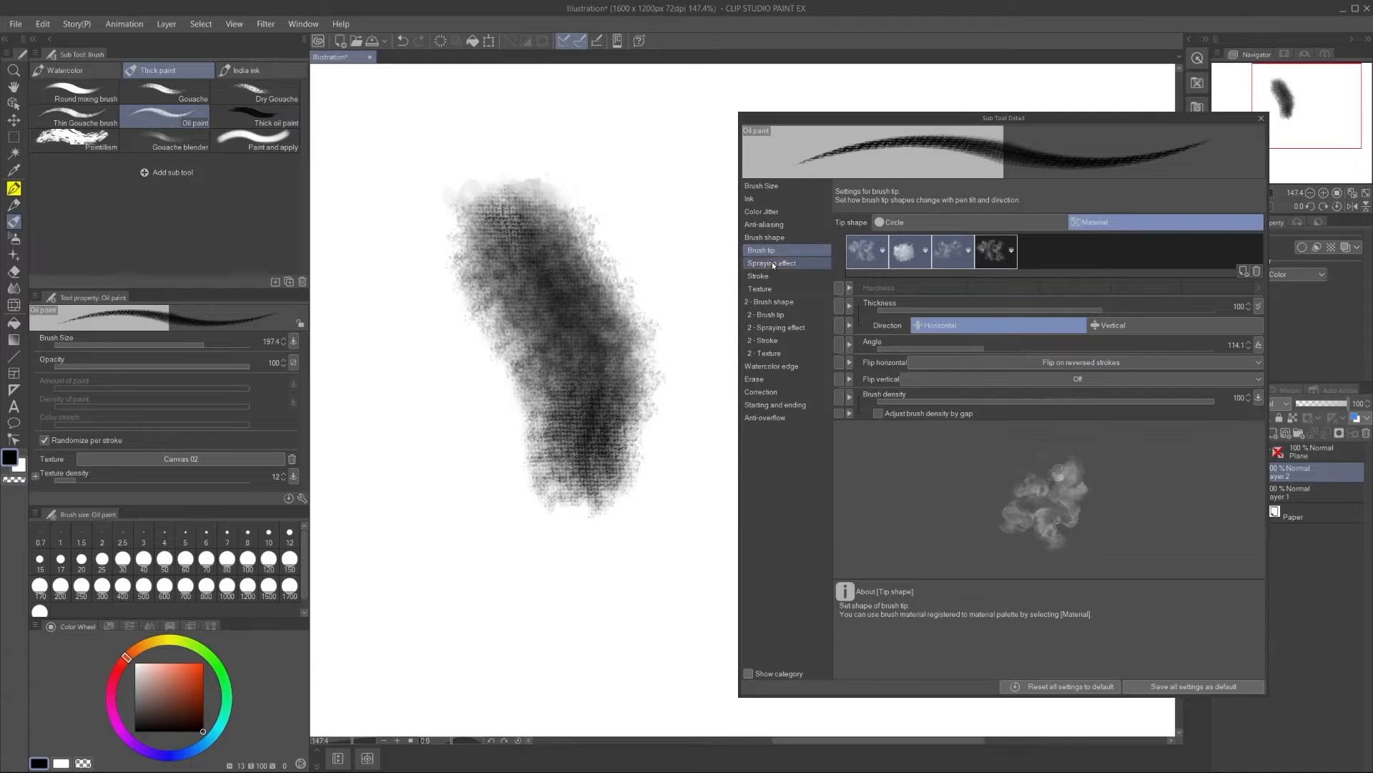
# Step: Remove the Canvas 02 texture from the brush and fill the cleared canvas with dense black strokes
pyautogui.click(766, 288)
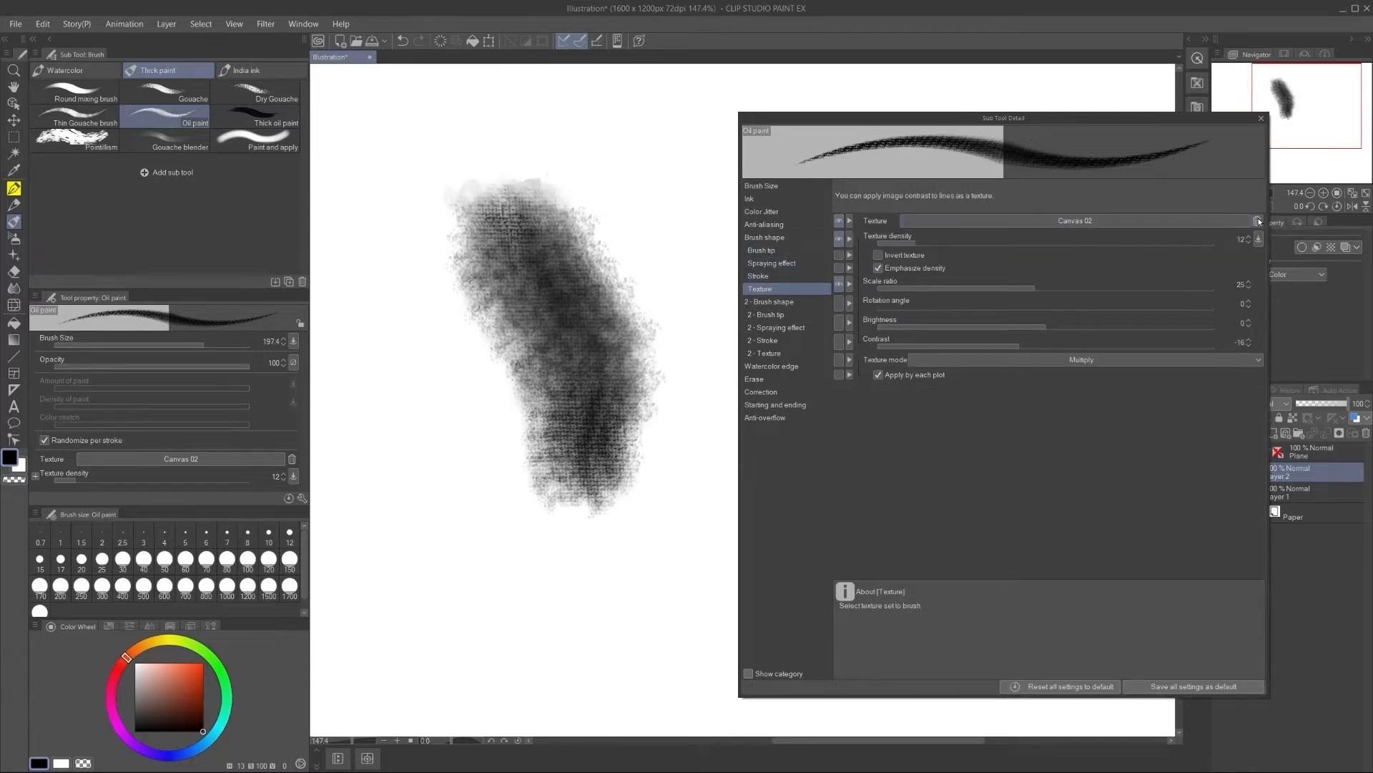
pyautogui.click(1257, 222)
pyautogui.moveTo(521, 161); pyautogui.dragTo(536, 190)
pyautogui.press('Delete')
pyautogui.moveTo(486, 233)
pyautogui.mouseDown()
pyautogui.moveTo(534, 249)
pyautogui.moveTo(531, 283)
pyautogui.moveTo(486, 294)
pyautogui.moveTo(496, 346)
pyautogui.moveTo(581, 408)
pyautogui.moveTo(508, 430)
pyautogui.moveTo(504, 480)
pyautogui.moveTo(595, 513)
pyautogui.moveTo(505, 554)
pyautogui.moveTo(573, 615)
pyautogui.moveTo(655, 580)
pyautogui.moveTo(674, 498)
pyautogui.moveTo(678, 385)
pyautogui.moveTo(621, 245)
pyautogui.moveTo(626, 151)
pyautogui.moveTo(546, 173)
pyautogui.moveTo(447, 231)
pyautogui.moveTo(493, 347)
pyautogui.moveTo(387, 377)
pyautogui.moveTo(417, 494)
pyautogui.moveTo(478, 577)
pyautogui.moveTo(489, 657)
pyautogui.moveTo(613, 634)
pyautogui.moveTo(644, 644)
pyautogui.mouseUp()
# Step: Clear the layer, turn on Spraying effect for the Oil paint brush and paint a scattered test stroke
pyautogui.click(763, 250)
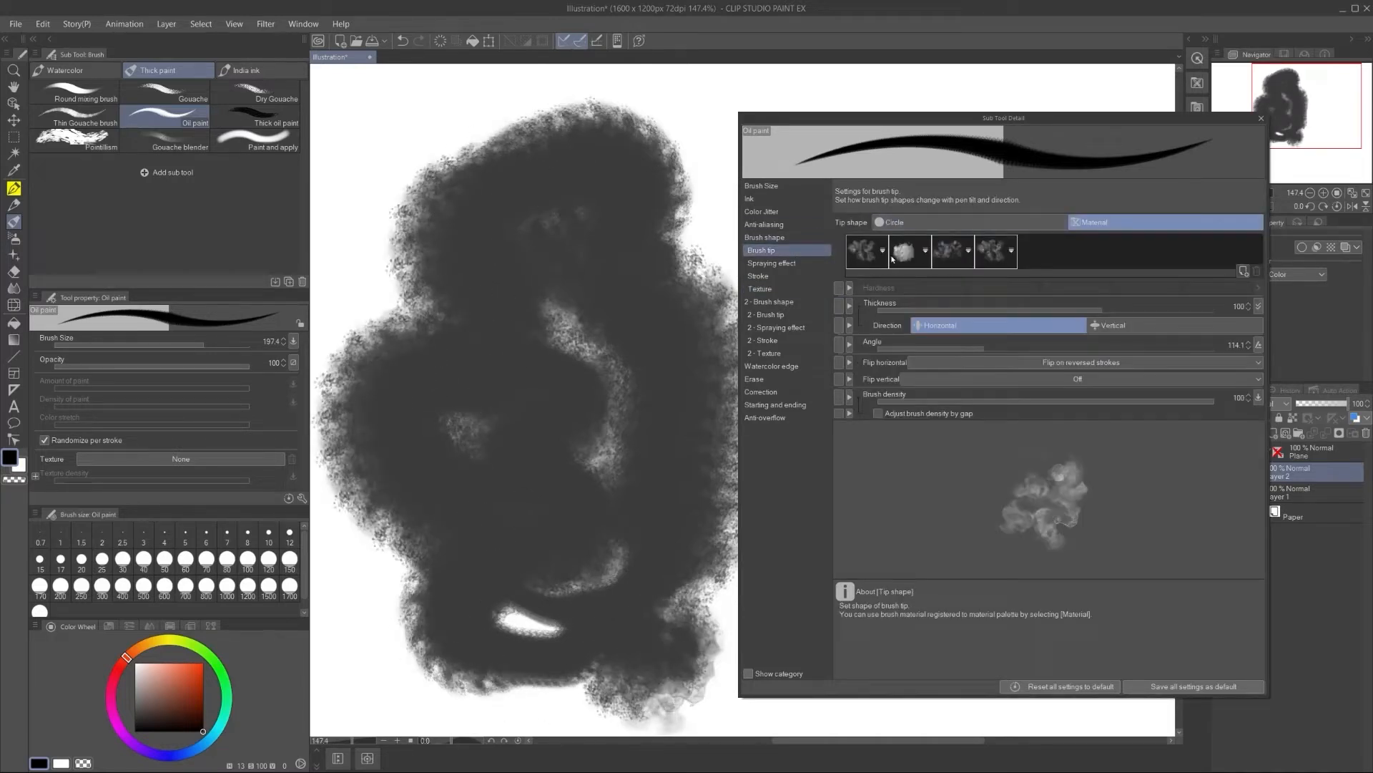
pyautogui.click(766, 263)
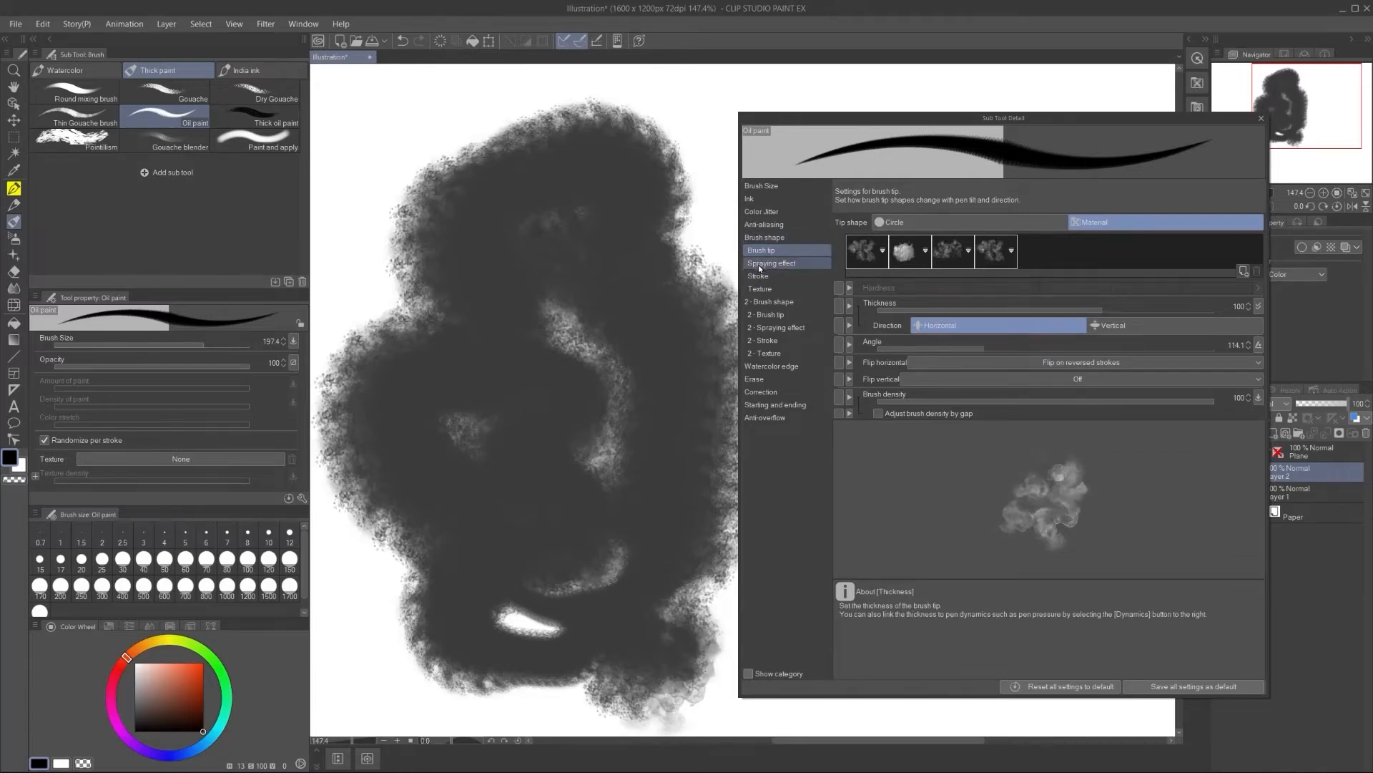
pyautogui.scroll(-5, 619, 219)
pyautogui.press('Delete')
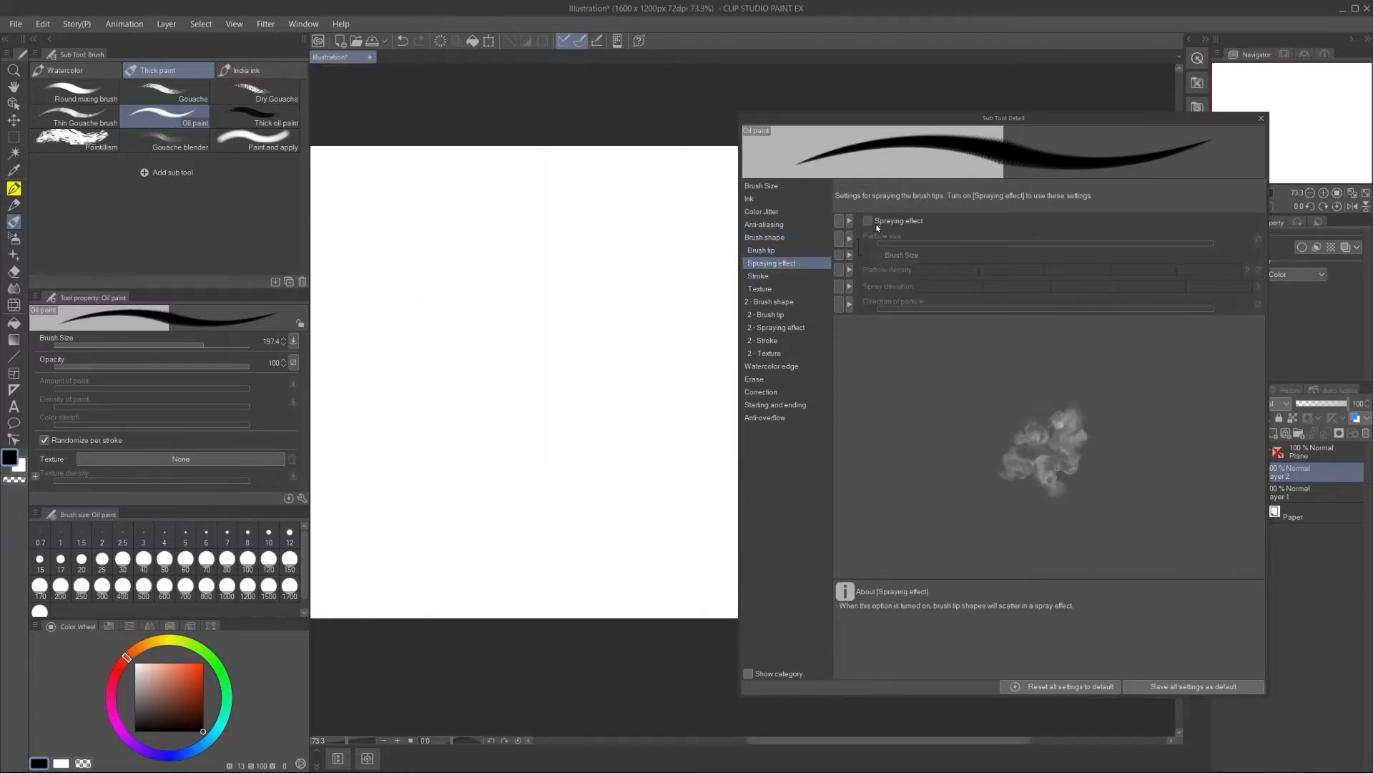
pyautogui.click(869, 222)
pyautogui.moveTo(632, 214)
pyautogui.mouseDown()
pyautogui.moveTo(585, 286)
pyautogui.moveTo(522, 312)
pyautogui.moveTo(544, 386)
pyautogui.mouseUp()
# Step: Set the spray's Particle size to 42.7 and Particle density to the lowest level, and paint on the cleared layer
pyautogui.press('Delete')
pyautogui.moveTo(1074, 247); pyautogui.dragTo(1084, 240)
pyautogui.click(964, 269)
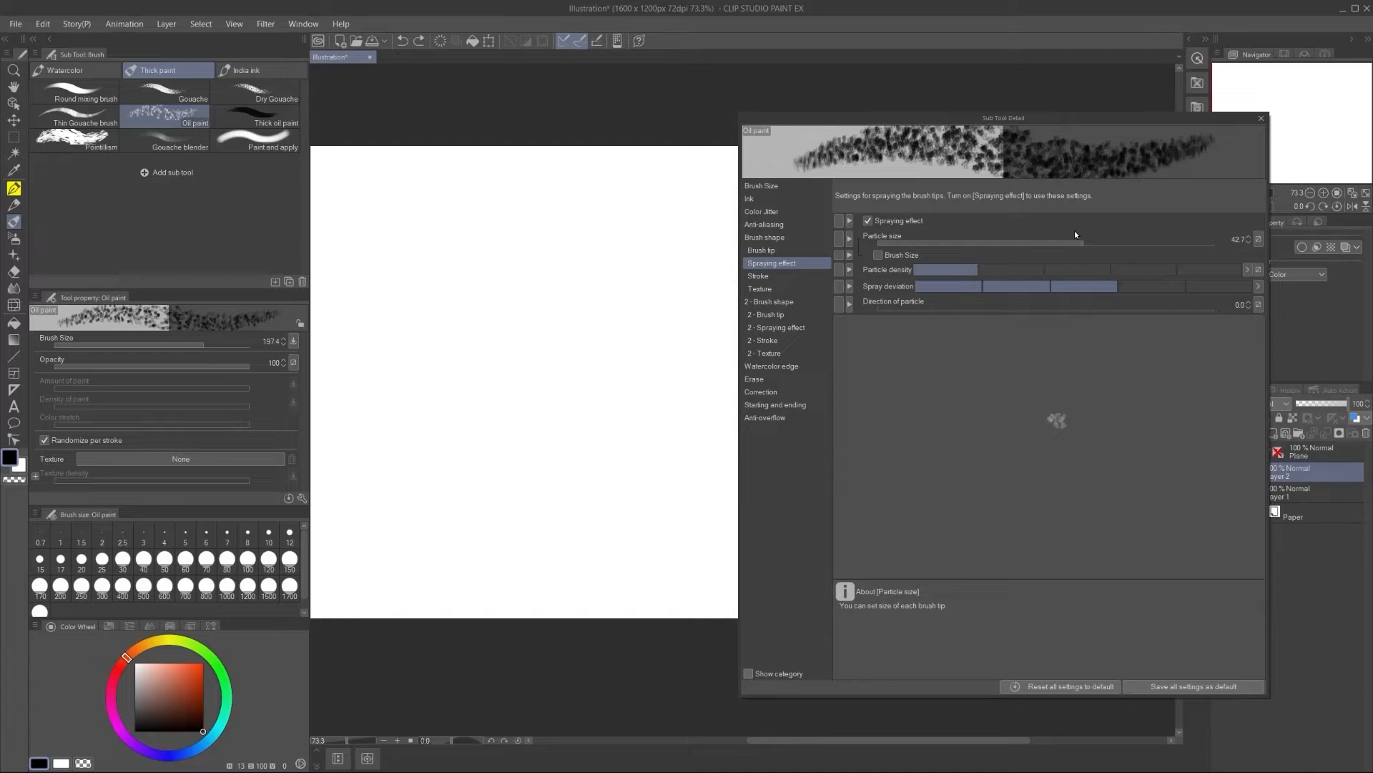
pyautogui.moveTo(629, 233)
pyautogui.mouseDown()
pyautogui.moveTo(484, 333)
pyautogui.moveTo(539, 386)
pyautogui.moveTo(623, 411)
pyautogui.moveTo(669, 325)
pyautogui.moveTo(608, 300)
pyautogui.moveTo(585, 218)
pyautogui.moveTo(444, 251)
pyautogui.moveTo(426, 314)
pyautogui.moveTo(475, 426)
pyautogui.moveTo(565, 493)
pyautogui.moveTo(615, 494)
pyautogui.mouseUp()
# Step: Try the Circle tip shape with an adjusted hardness and paint sprayed test strokes on the cleared layer
pyautogui.click(790, 250)
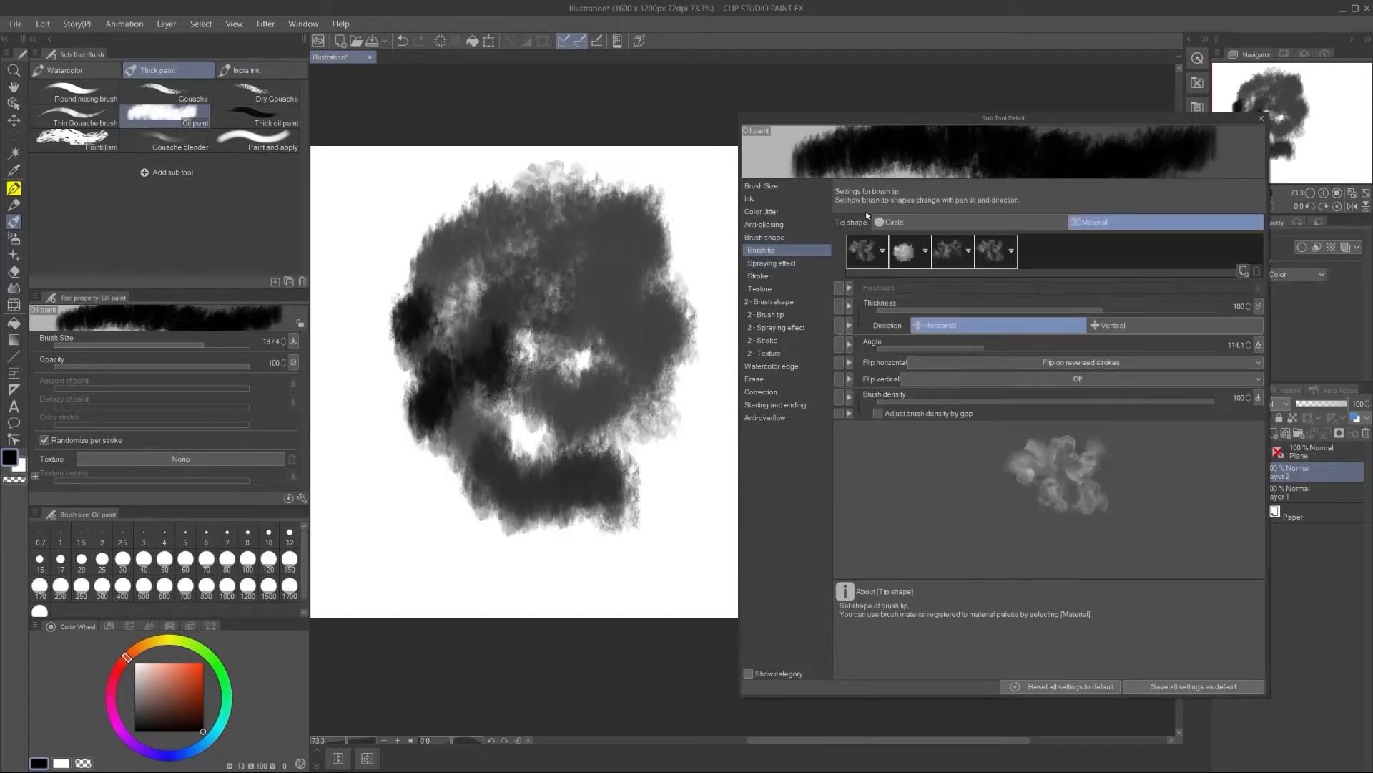
pyautogui.click(889, 221)
pyautogui.click(920, 287)
pyautogui.moveTo(670, 189)
pyautogui.mouseDown()
pyautogui.moveTo(702, 213)
pyautogui.moveTo(635, 215)
pyautogui.mouseUp()
pyautogui.press('Delete')
pyautogui.moveTo(550, 208)
pyautogui.mouseDown()
pyautogui.moveTo(511, 219)
pyautogui.moveTo(527, 306)
pyautogui.moveTo(567, 383)
pyautogui.moveTo(382, 379)
pyautogui.mouseUp()
# Step: Switch the tip shape back to Material and paint a comparison stroke on the cleared layer
pyautogui.click(1094, 222)
pyautogui.moveTo(629, 239)
pyautogui.mouseDown()
pyautogui.moveTo(565, 236)
pyautogui.moveTo(472, 286)
pyautogui.moveTo(582, 362)
pyautogui.moveTo(722, 308)
pyautogui.moveTo(488, 292)
pyautogui.moveTo(384, 306)
pyautogui.moveTo(685, 308)
pyautogui.mouseUp()
pyautogui.press('Delete')
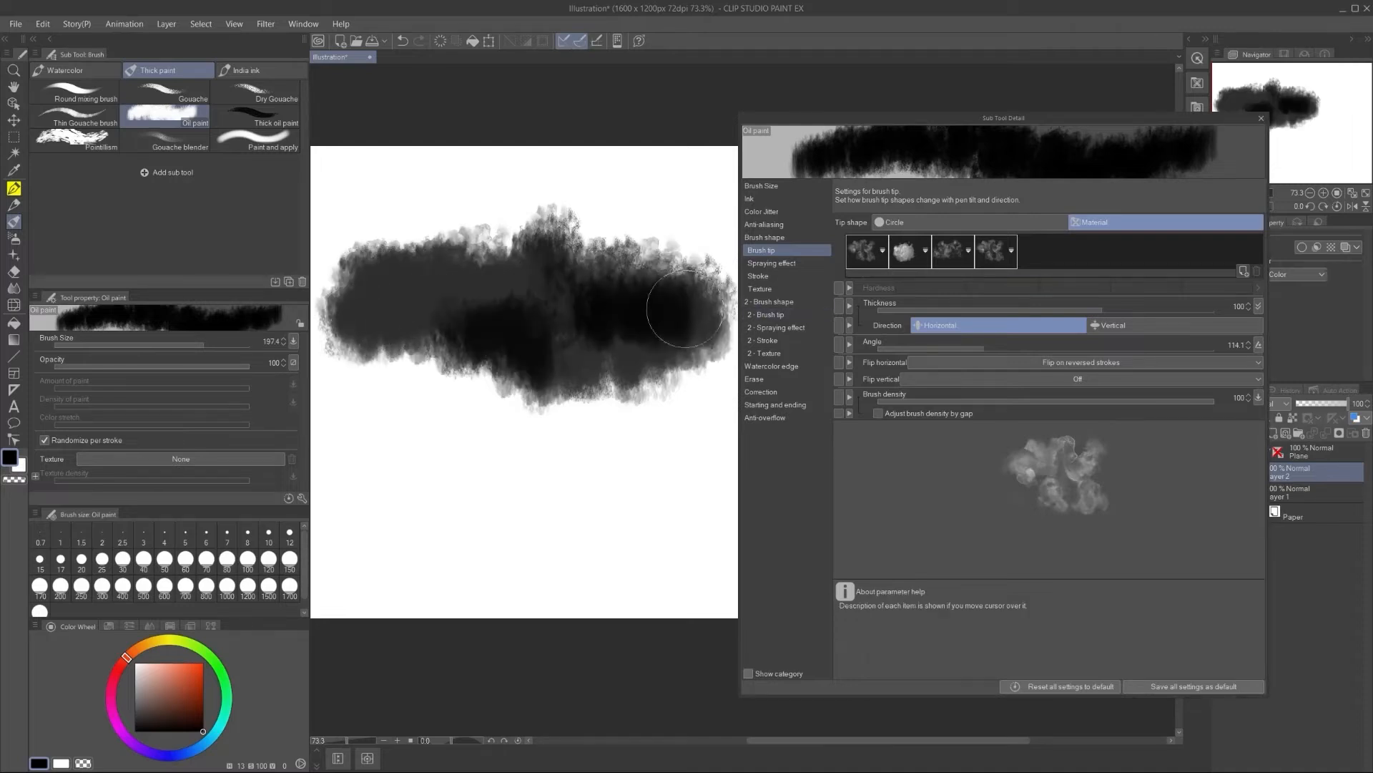
# Step: Turn off Spraying effect for the Oil paint brush, open its Stroke settings and move the settings window clear of the canvas
pyautogui.click(777, 263)
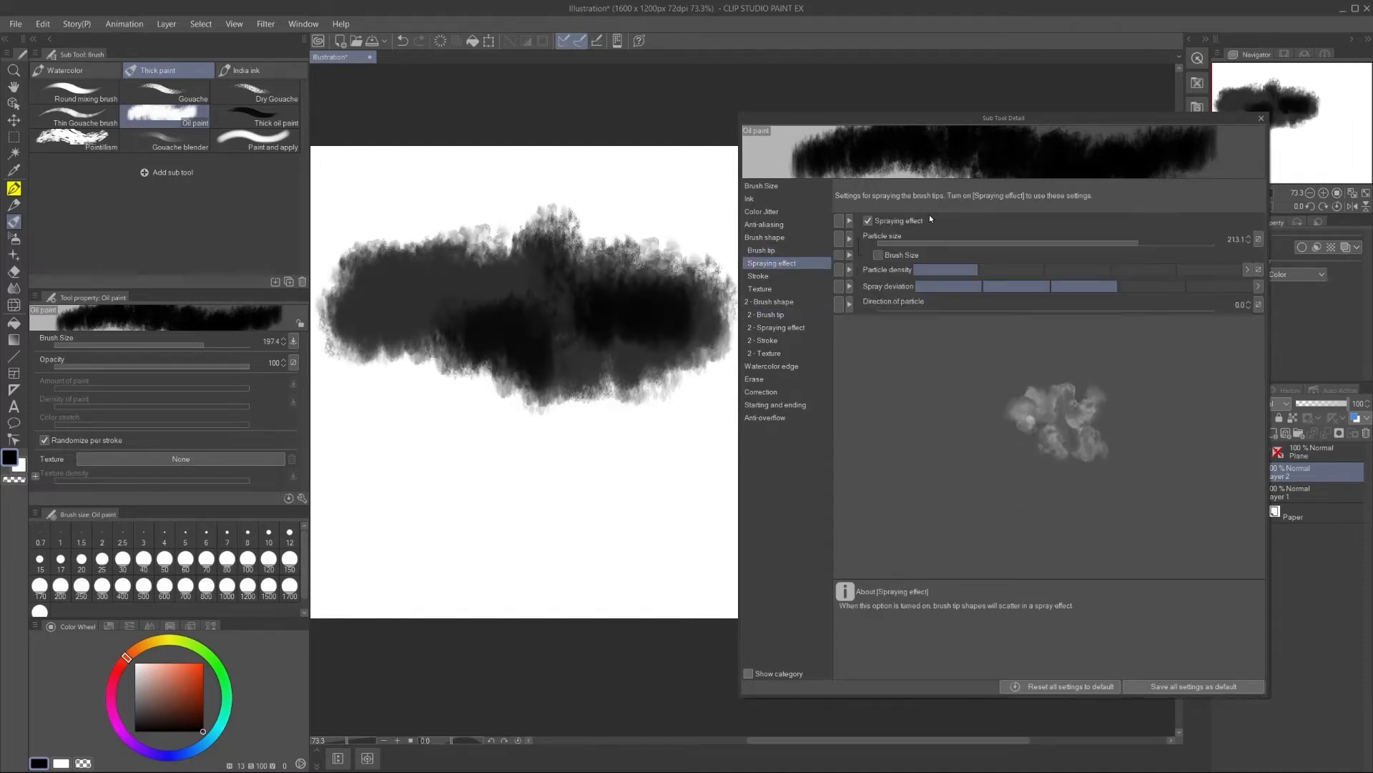
pyautogui.click(868, 220)
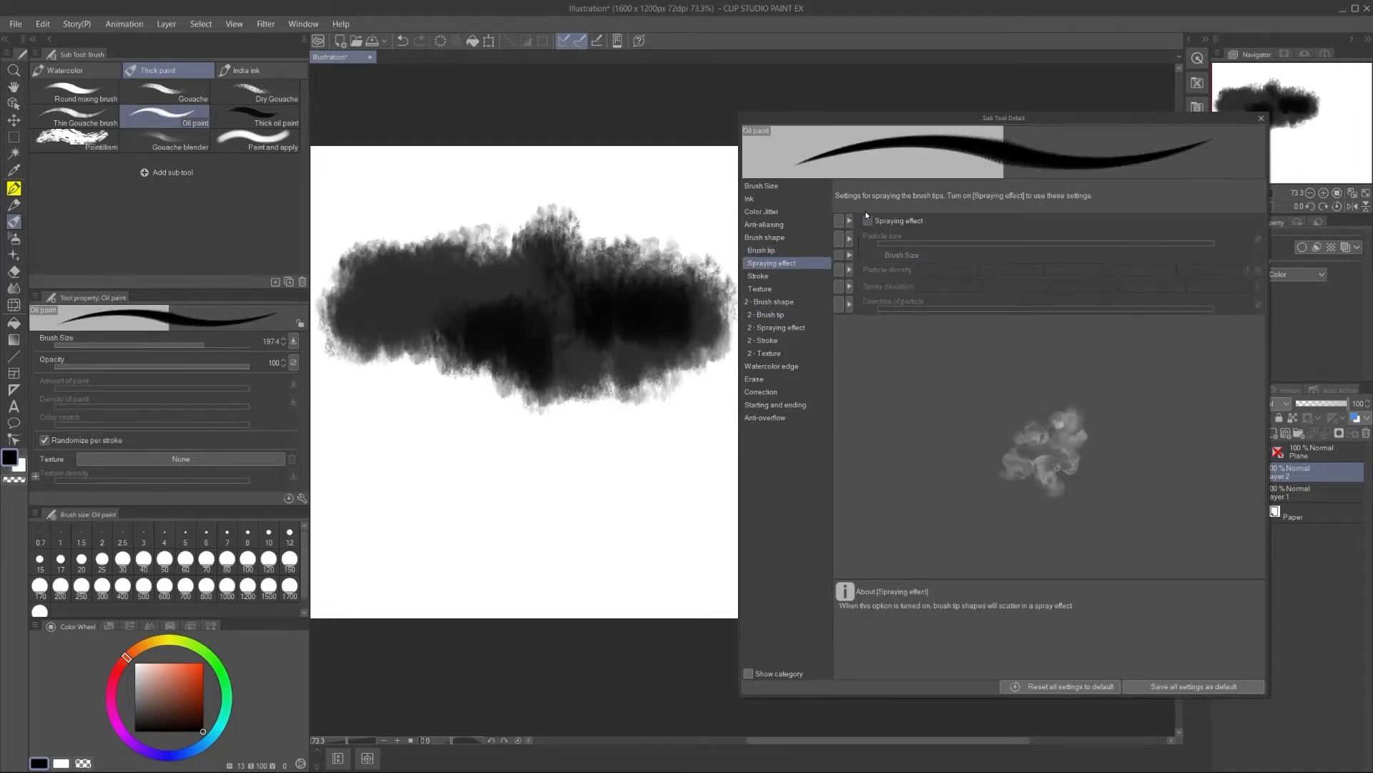
pyautogui.click(760, 276)
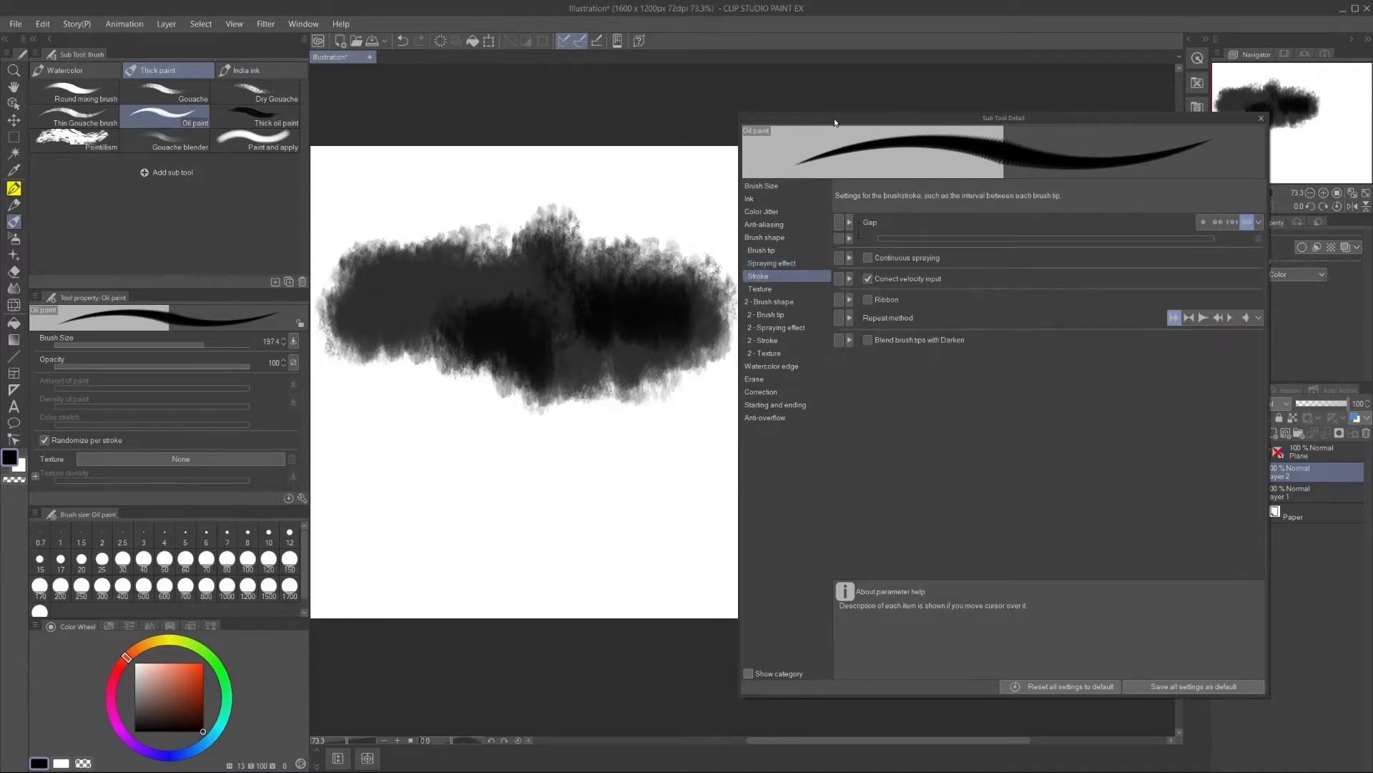
pyautogui.moveTo(828, 125); pyautogui.dragTo(918, 118)
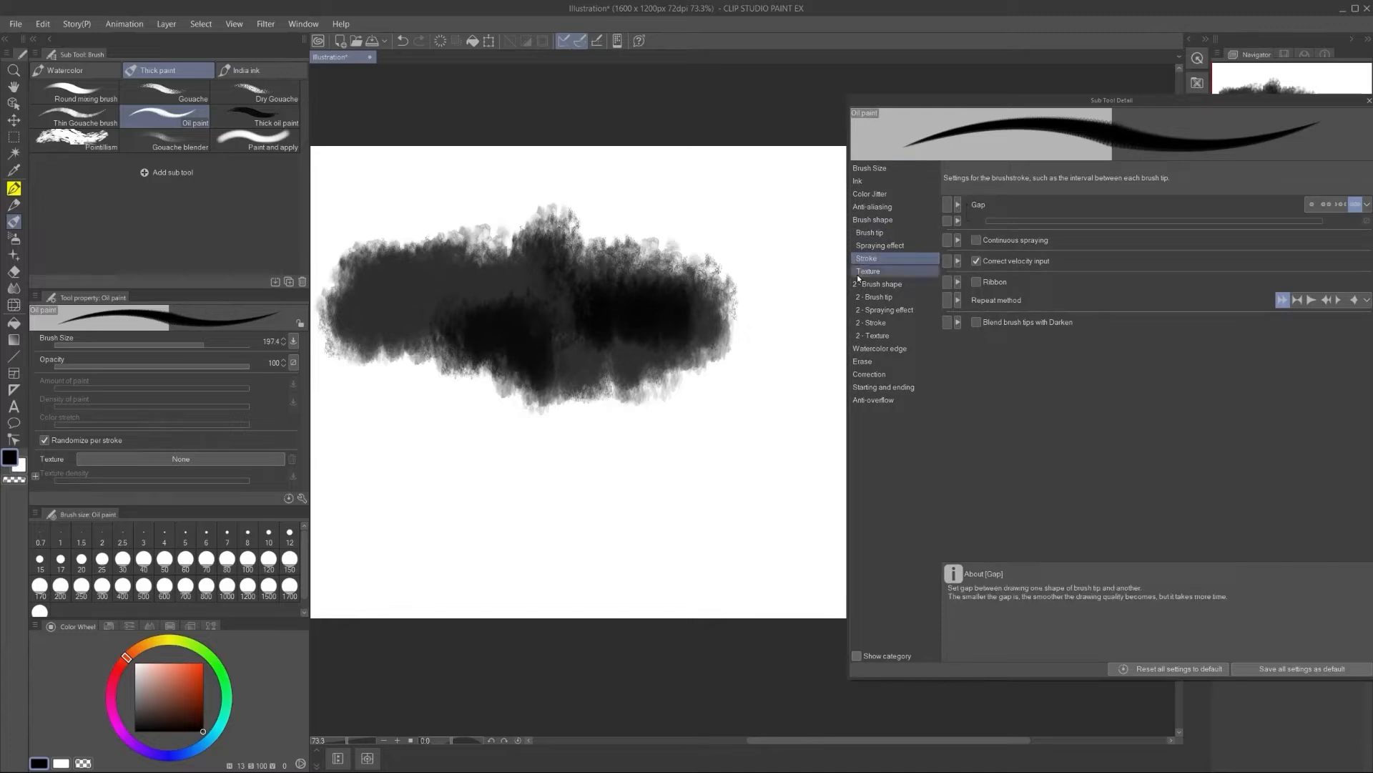
pyautogui.moveTo(947, 124); pyautogui.dragTo(886, 125)
# Step: Clear the layer and paint test strokes with the brush's existing stroke gap
pyautogui.press('Delete')
pyautogui.moveTo(429, 230)
pyautogui.mouseDown()
pyautogui.moveTo(491, 280)
pyautogui.moveTo(608, 308)
pyautogui.moveTo(472, 294)
pyautogui.moveTo(633, 389)
pyautogui.mouseUp()
pyautogui.press('Delete')
pyautogui.moveTo(568, 289)
pyautogui.mouseDown()
pyautogui.moveTo(471, 308)
pyautogui.moveTo(484, 344)
pyautogui.moveTo(597, 351)
pyautogui.moveTo(550, 371)
pyautogui.moveTo(603, 397)
pyautogui.moveTo(658, 351)
pyautogui.moveTo(489, 283)
pyautogui.moveTo(588, 272)
pyautogui.moveTo(623, 247)
pyautogui.mouseUp()
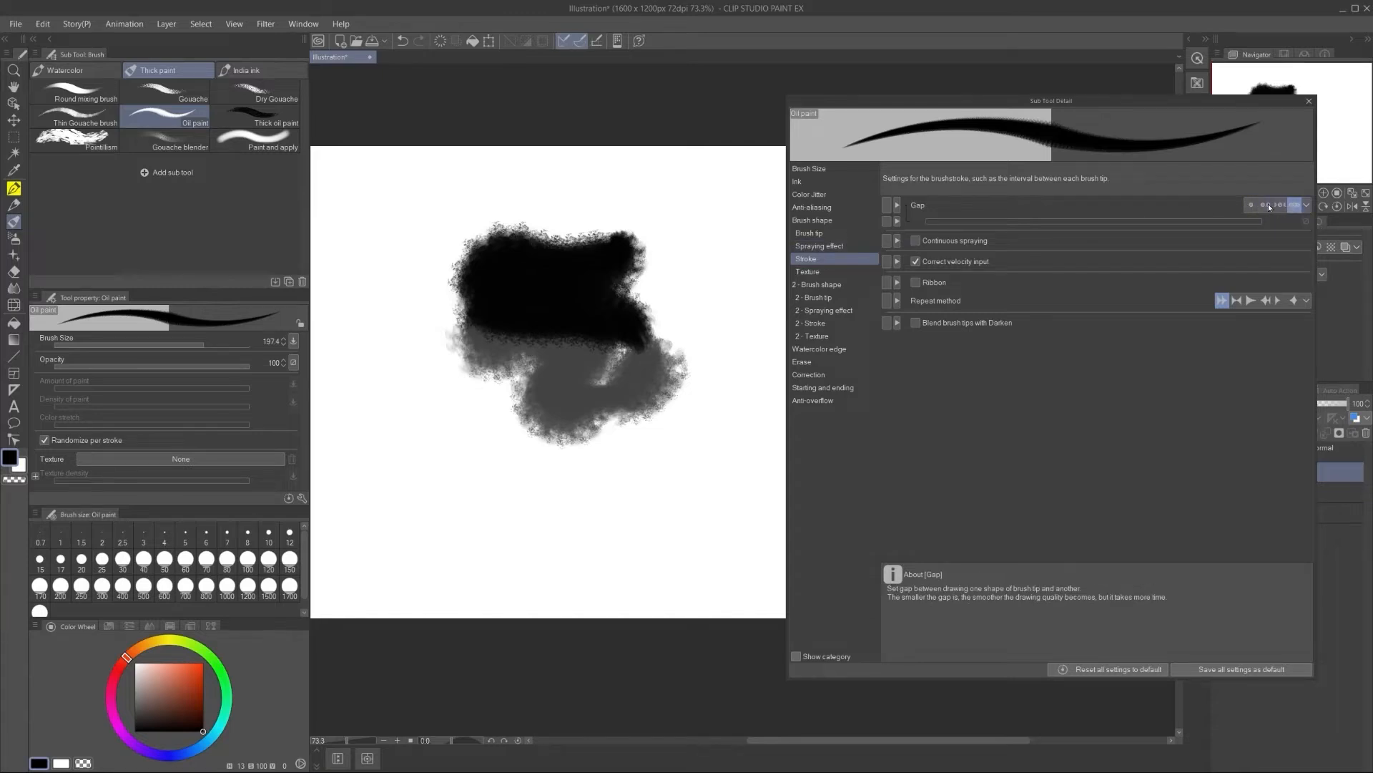
# Step: Switch the stroke Gap to the widest preset, paint a test stroke and clear the layer
pyautogui.click(1263, 208)
pyautogui.moveTo(608, 279)
pyautogui.mouseDown()
pyautogui.moveTo(478, 256)
pyautogui.moveTo(544, 286)
pyautogui.moveTo(441, 326)
pyautogui.moveTo(512, 384)
pyautogui.moveTo(634, 359)
pyautogui.moveTo(666, 300)
pyautogui.moveTo(500, 272)
pyautogui.moveTo(379, 329)
pyautogui.moveTo(701, 508)
pyautogui.moveTo(444, 486)
pyautogui.mouseUp()
pyautogui.press('Delete')
pyautogui.press('Delete')
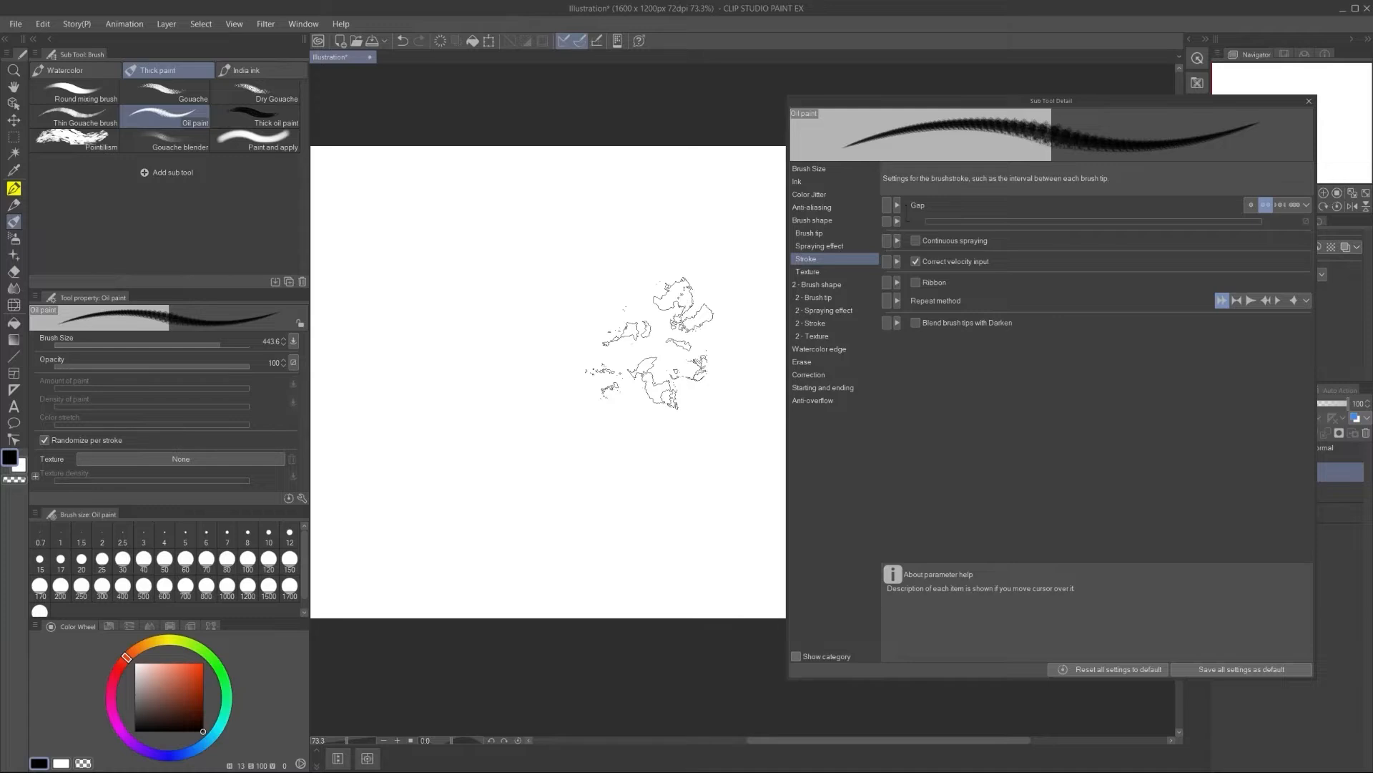
# Step: Return the Gap to the narrowest preset, paint a broad test stroke and reduce the brush size
pyautogui.click(1295, 205)
pyautogui.moveTo(400, 257)
pyautogui.mouseDown()
pyautogui.moveTo(451, 265)
pyautogui.moveTo(561, 255)
pyautogui.moveTo(650, 280)
pyautogui.moveTo(693, 312)
pyautogui.moveTo(505, 312)
pyautogui.moveTo(443, 344)
pyautogui.moveTo(522, 423)
pyautogui.moveTo(557, 429)
pyautogui.mouseUp()
pyautogui.press('[')
pyautogui.press('[')
pyautogui.press('[')
pyautogui.press('[')
pyautogui.press('[')
pyautogui.press('[')
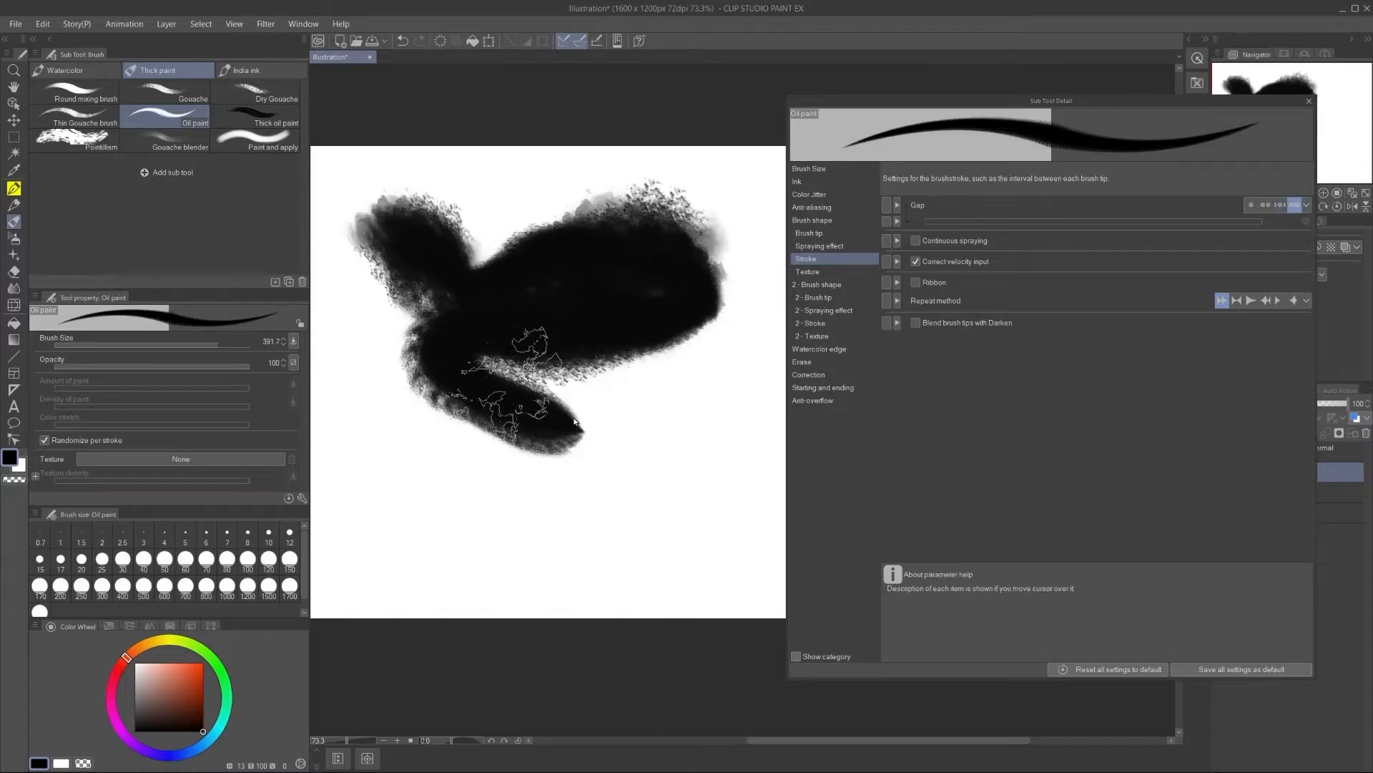
# Step: Clear the layer and paint overlapping horizontal test strokes with the narrow gap and smaller brush
pyautogui.press('Delete')
pyautogui.click(574, 405)
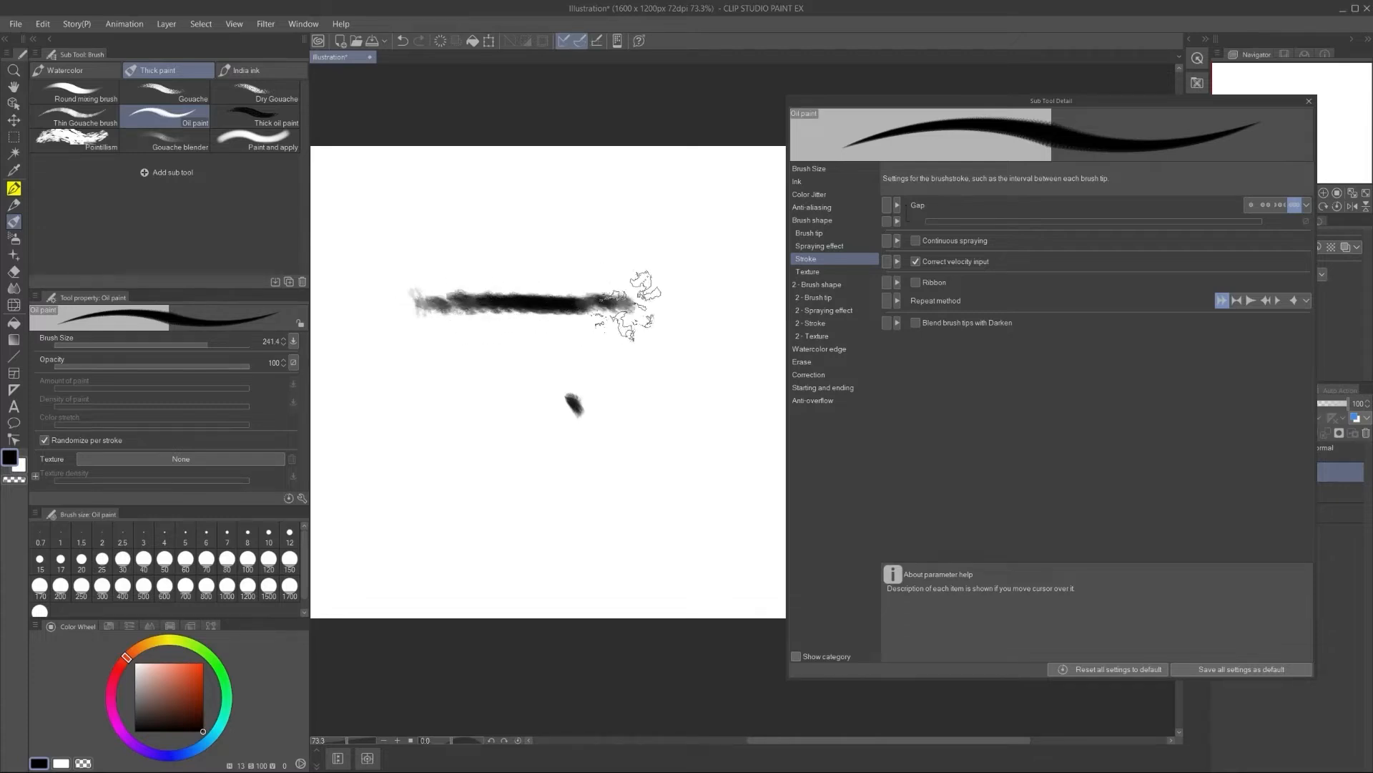
pyautogui.moveTo(683, 311)
pyautogui.mouseDown()
pyautogui.moveTo(463, 292)
pyautogui.moveTo(544, 293)
pyautogui.mouseUp()
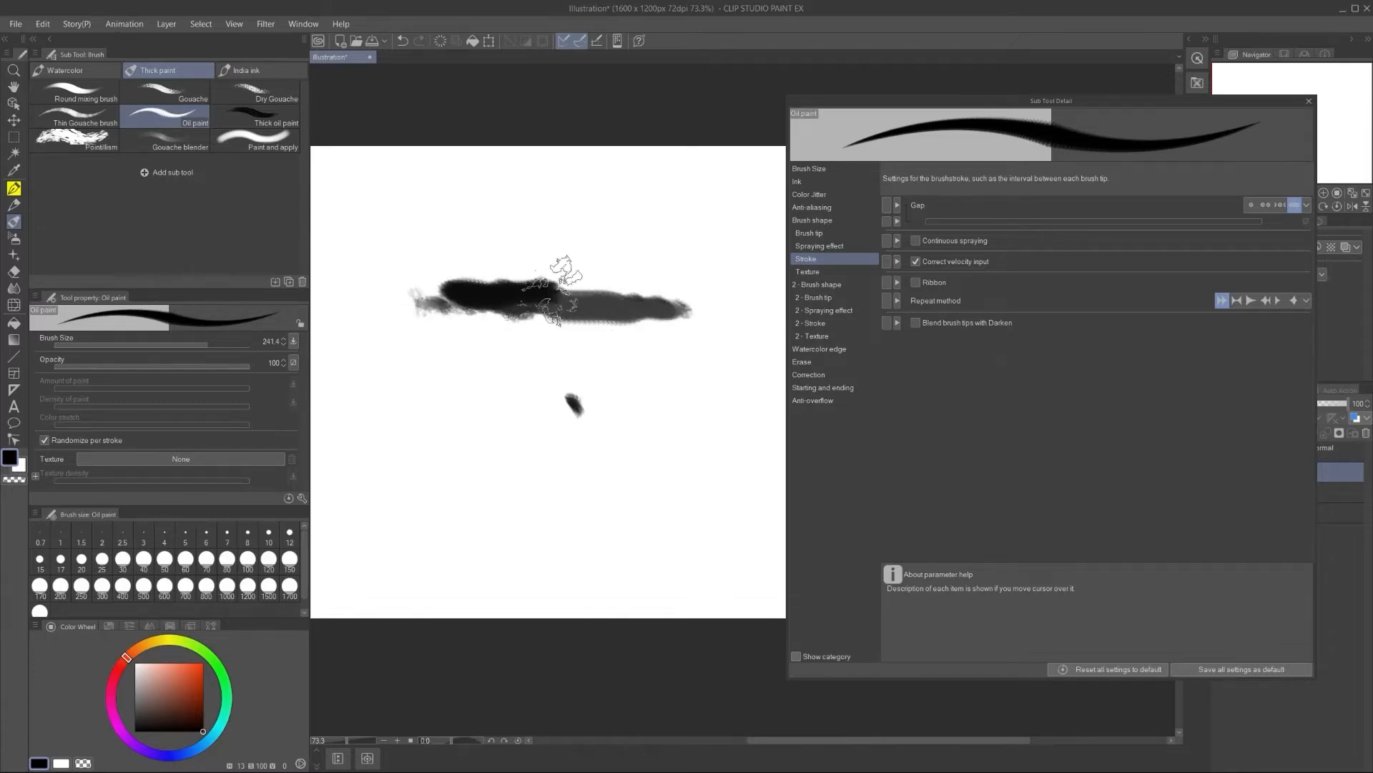
pyautogui.moveTo(481, 261); pyautogui.dragTo(672, 290)
# Step: Change the Gap to Fixed with a value of 11.7 and paint test strokes on the cleared layer
pyautogui.scroll(2, 504, 286)
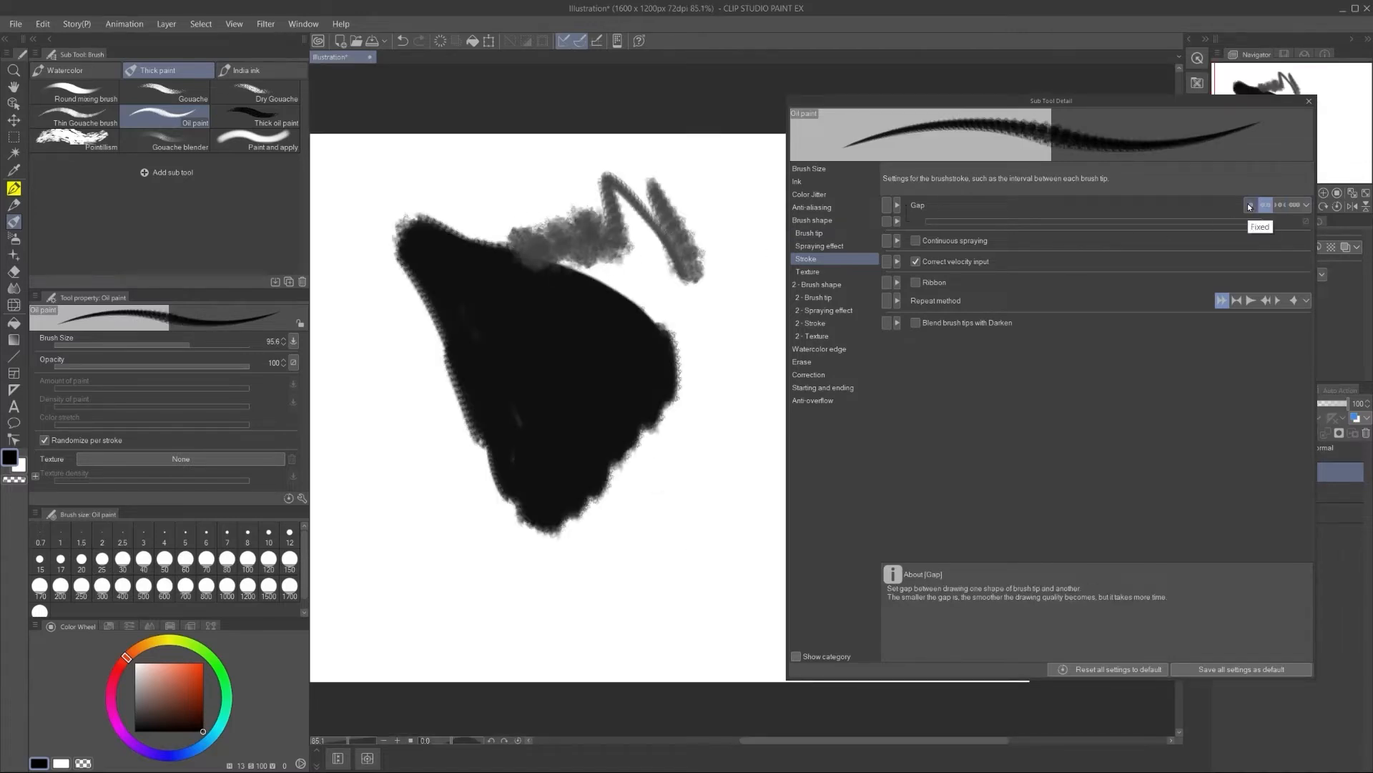
pyautogui.click(1250, 205)
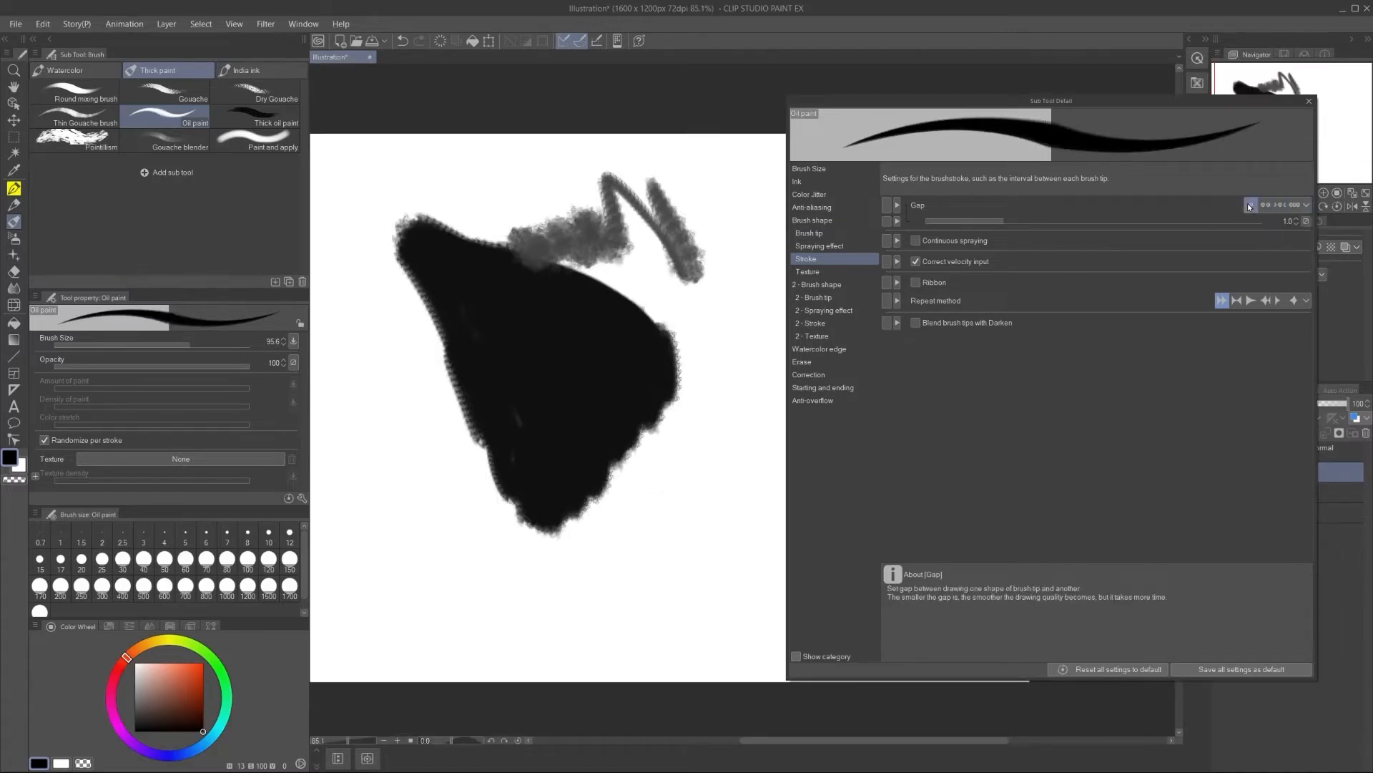
pyautogui.moveTo(1018, 220)
pyautogui.mouseDown()
pyautogui.moveTo(1134, 219)
pyautogui.moveTo(1086, 221)
pyautogui.mouseUp()
pyautogui.moveTo(676, 208); pyautogui.dragTo(654, 282)
pyautogui.press('Delete')
pyautogui.moveTo(530, 219); pyautogui.dragTo(563, 247)
pyautogui.moveTo(630, 297); pyautogui.dragTo(504, 314)
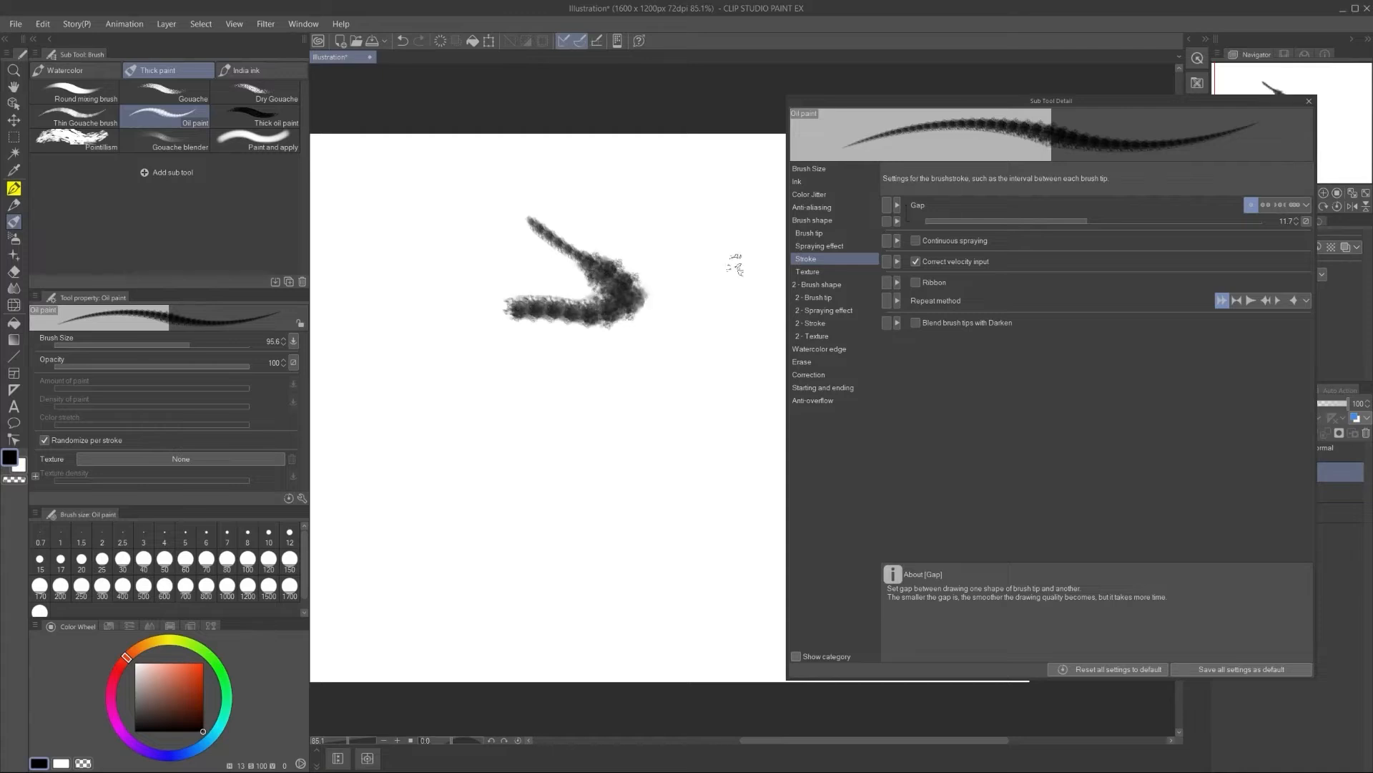
# Step: Raise the fixed Gap to 33.7, paint scattered texture strokes across the canvas and clear the layer
pyautogui.moveTo(1110, 219); pyautogui.dragTo(1123, 220)
pyautogui.moveTo(669, 241)
pyautogui.mouseDown()
pyautogui.moveTo(437, 345)
pyautogui.moveTo(543, 397)
pyautogui.moveTo(350, 354)
pyautogui.moveTo(518, 275)
pyautogui.moveTo(744, 279)
pyautogui.moveTo(613, 215)
pyautogui.moveTo(367, 193)
pyautogui.moveTo(429, 229)
pyautogui.moveTo(436, 258)
pyautogui.moveTo(608, 344)
pyautogui.moveTo(744, 358)
pyautogui.moveTo(643, 465)
pyautogui.moveTo(448, 437)
pyautogui.moveTo(551, 529)
pyautogui.mouseUp()
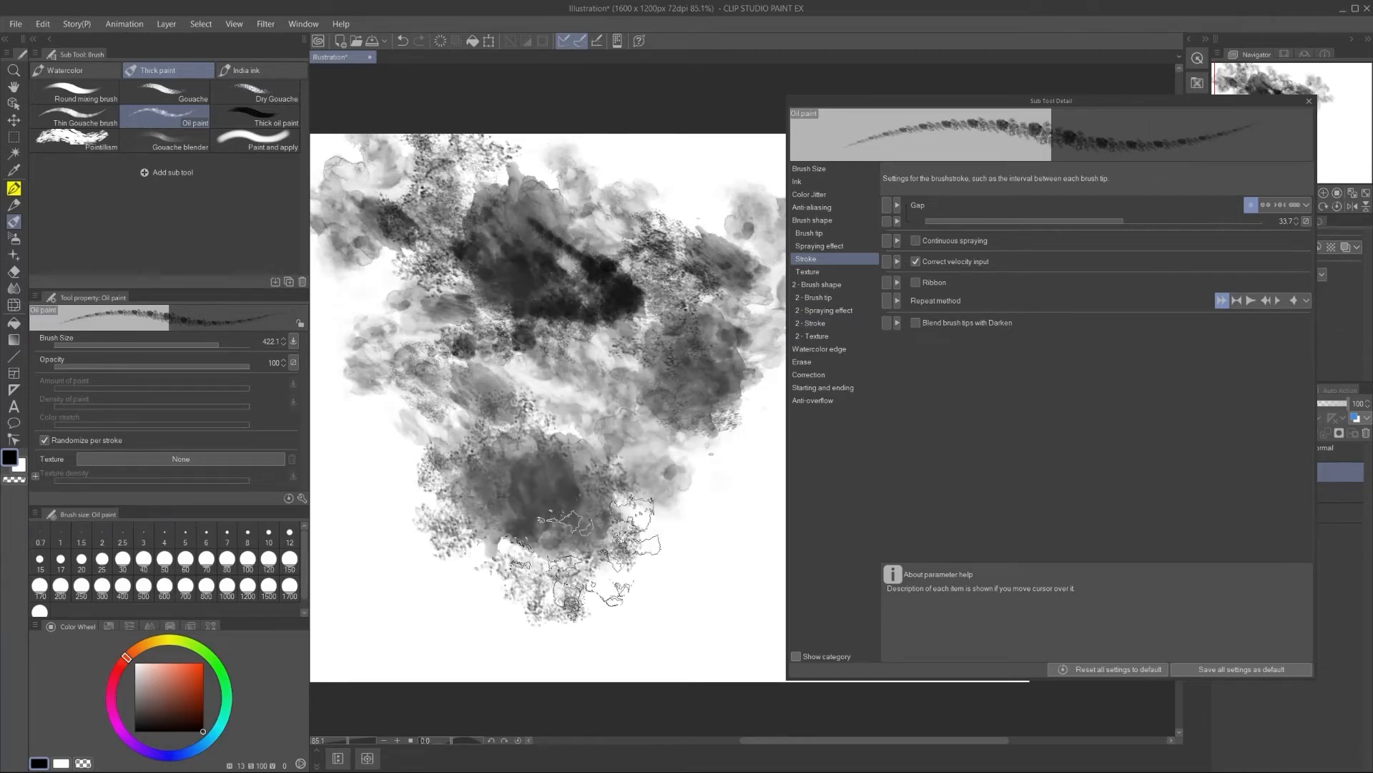
pyautogui.press('Delete')
# Step: Check the brush tip materials, return to the Stroke settings and paint with the brush size increased to 1061.7
pyautogui.click(816, 234)
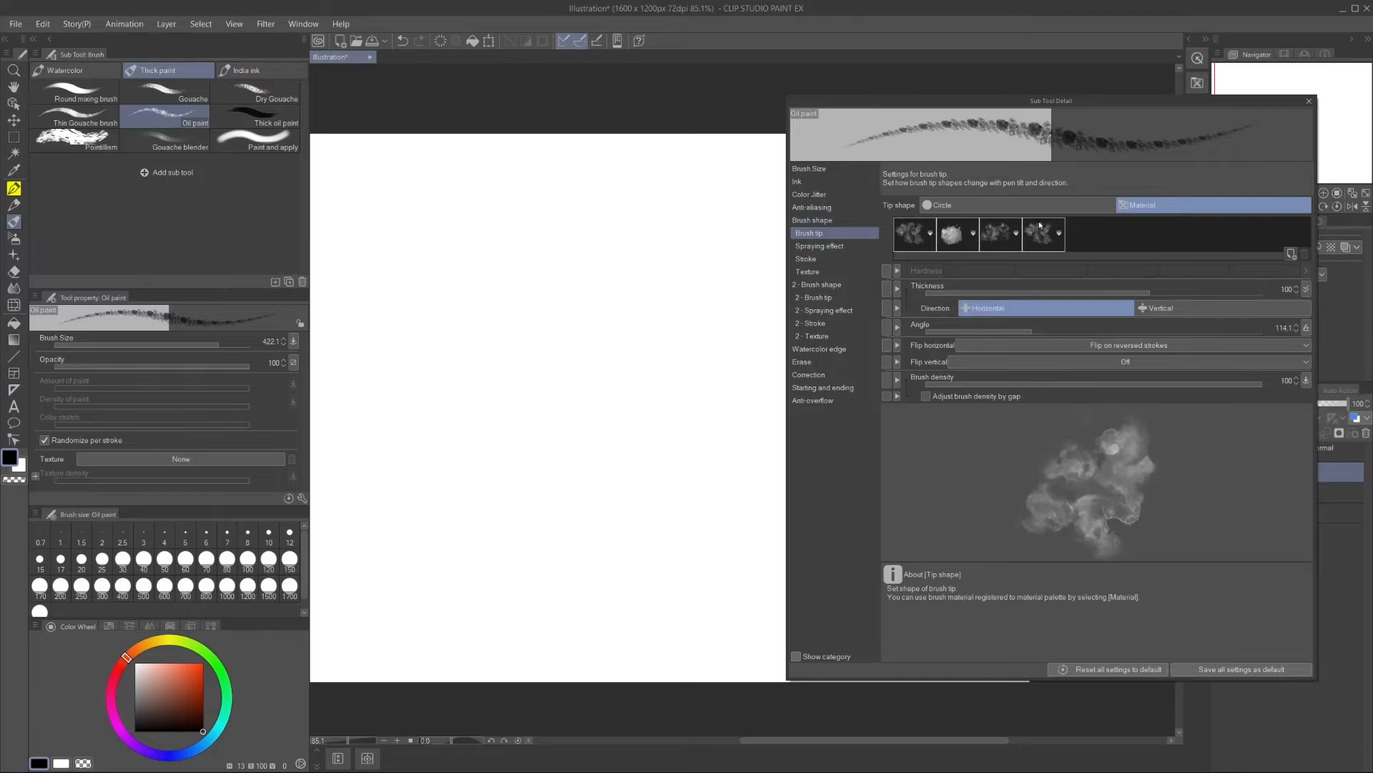
pyautogui.click(799, 258)
pyautogui.moveTo(392, 234)
pyautogui.mouseDown()
pyautogui.moveTo(776, 232)
pyautogui.moveTo(455, 341)
pyautogui.moveTo(347, 326)
pyautogui.moveTo(374, 281)
pyautogui.mouseUp()
pyautogui.scroll(-7, 558, 332)
pyautogui.moveTo(682, 323); pyautogui.dragTo(680, 332)
pyautogui.moveTo(672, 329)
pyautogui.keyDown('ctrl'); pyautogui.keyDown('alt'); pyautogui.mouseDown()
pyautogui.moveTo(728, 329)
pyautogui.moveTo(641, 358)
pyautogui.mouseUp(); pyautogui.keyUp('alt'); pyautogui.keyUp('ctrl')
pyautogui.click(590, 296)
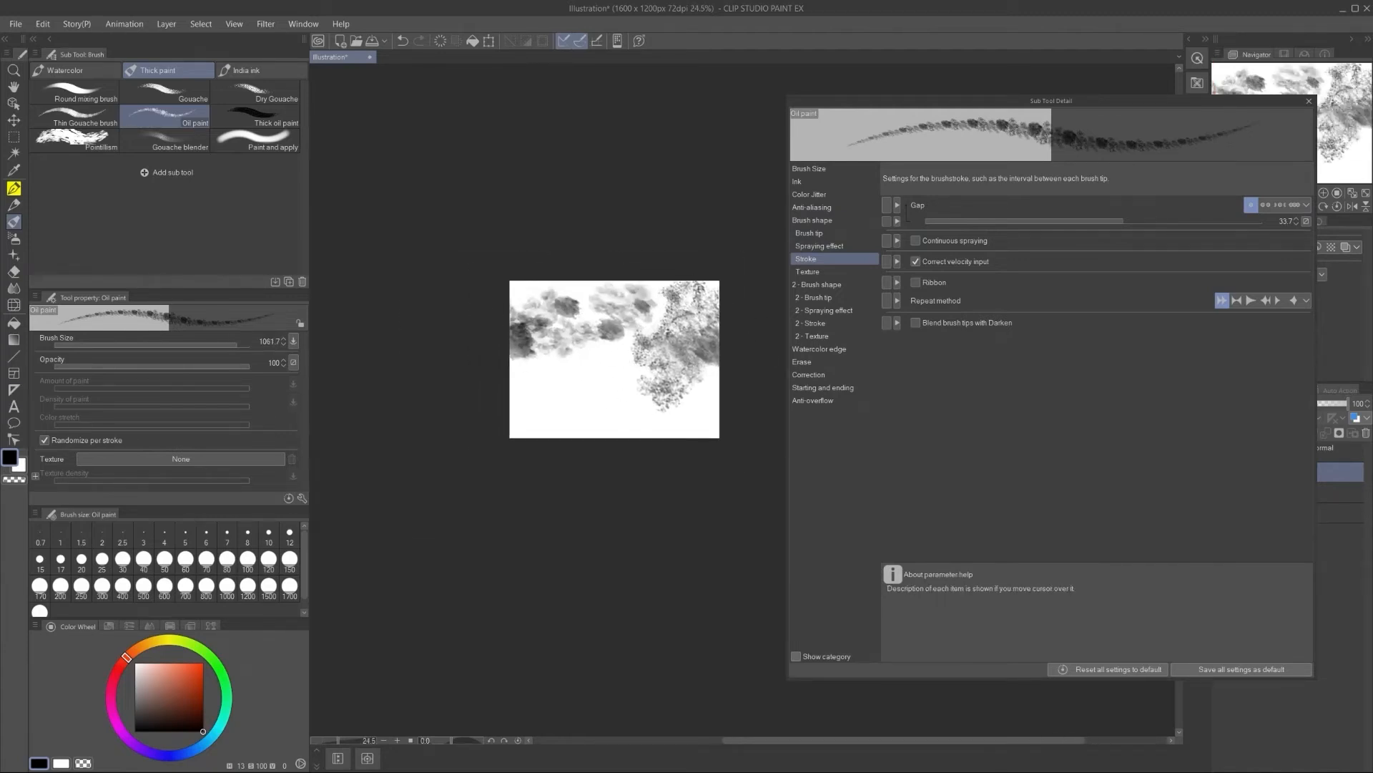
# Step: Extend the large cloudy strokes over the canvas, and change the colour to dark red for another texture test
pyautogui.scroll(3, 606, 361)
pyautogui.moveTo(621, 405)
pyautogui.mouseDown()
pyautogui.moveTo(715, 429)
pyautogui.moveTo(569, 351)
pyautogui.moveTo(691, 418)
pyautogui.mouseUp()
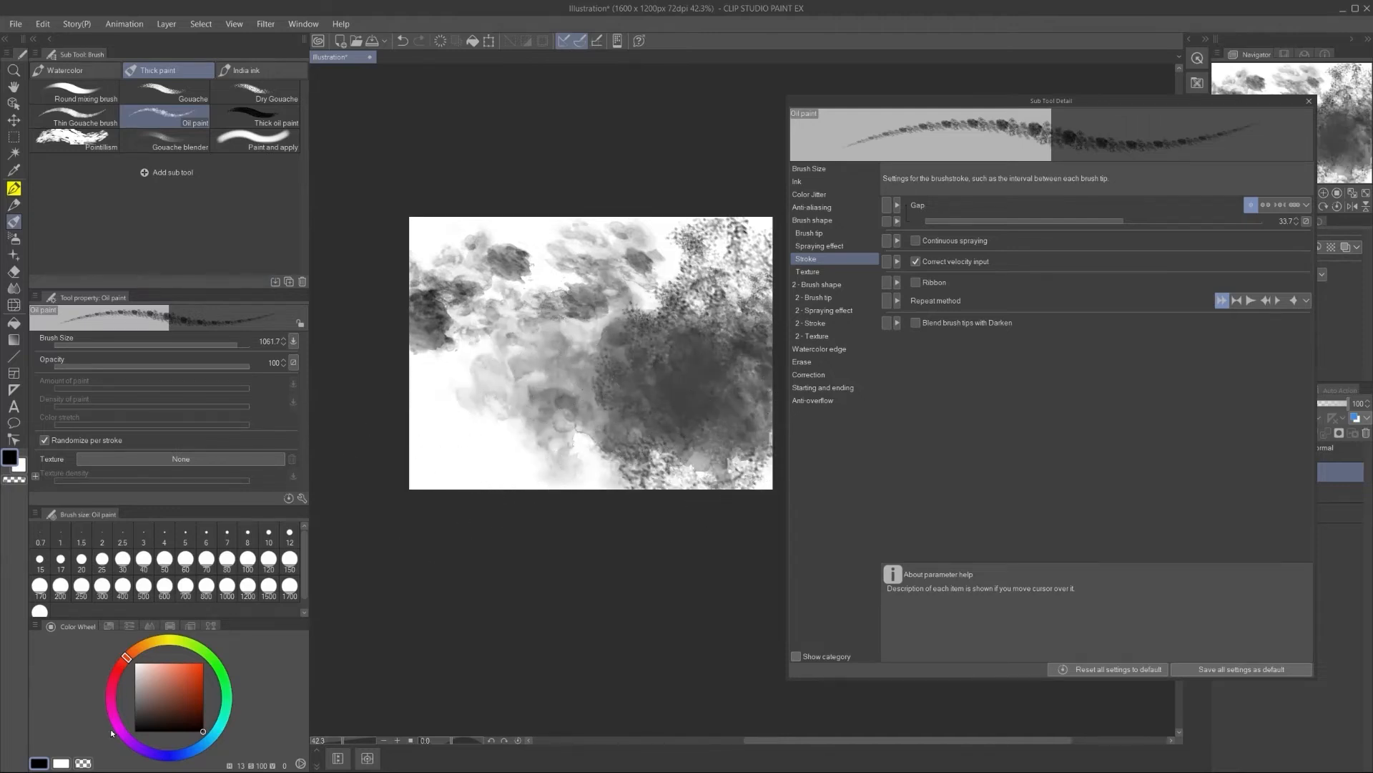
pyautogui.click(82, 764)
pyautogui.moveTo(625, 437)
pyautogui.mouseDown()
pyautogui.moveTo(644, 460)
pyautogui.moveTo(422, 429)
pyautogui.moveTo(715, 379)
pyautogui.moveTo(379, 307)
pyautogui.moveTo(475, 357)
pyautogui.moveTo(662, 350)
pyautogui.mouseUp()
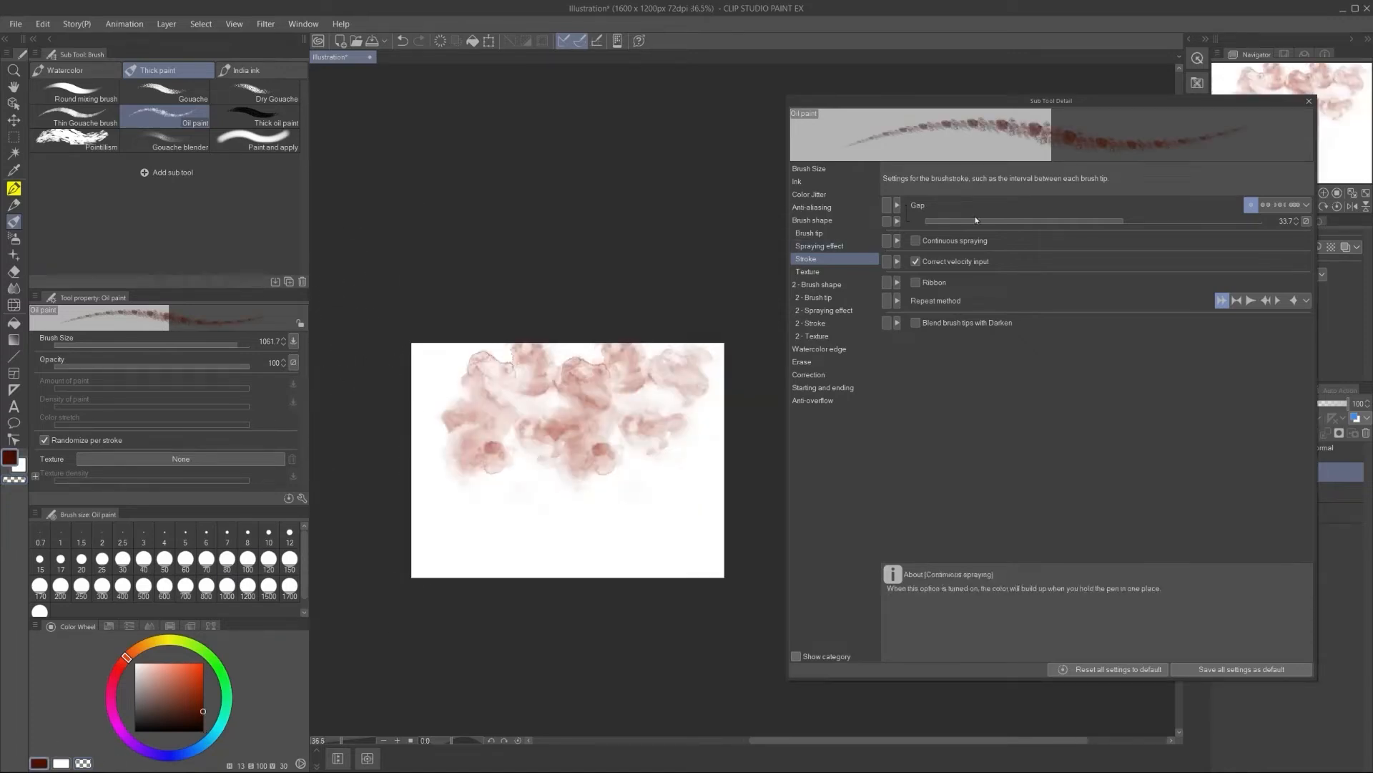
# Step: Enable Pen pressure as an input for the fixed Gap and paint dark red strokes at different brush sizes
pyautogui.click(1306, 223)
pyautogui.click(1111, 255)
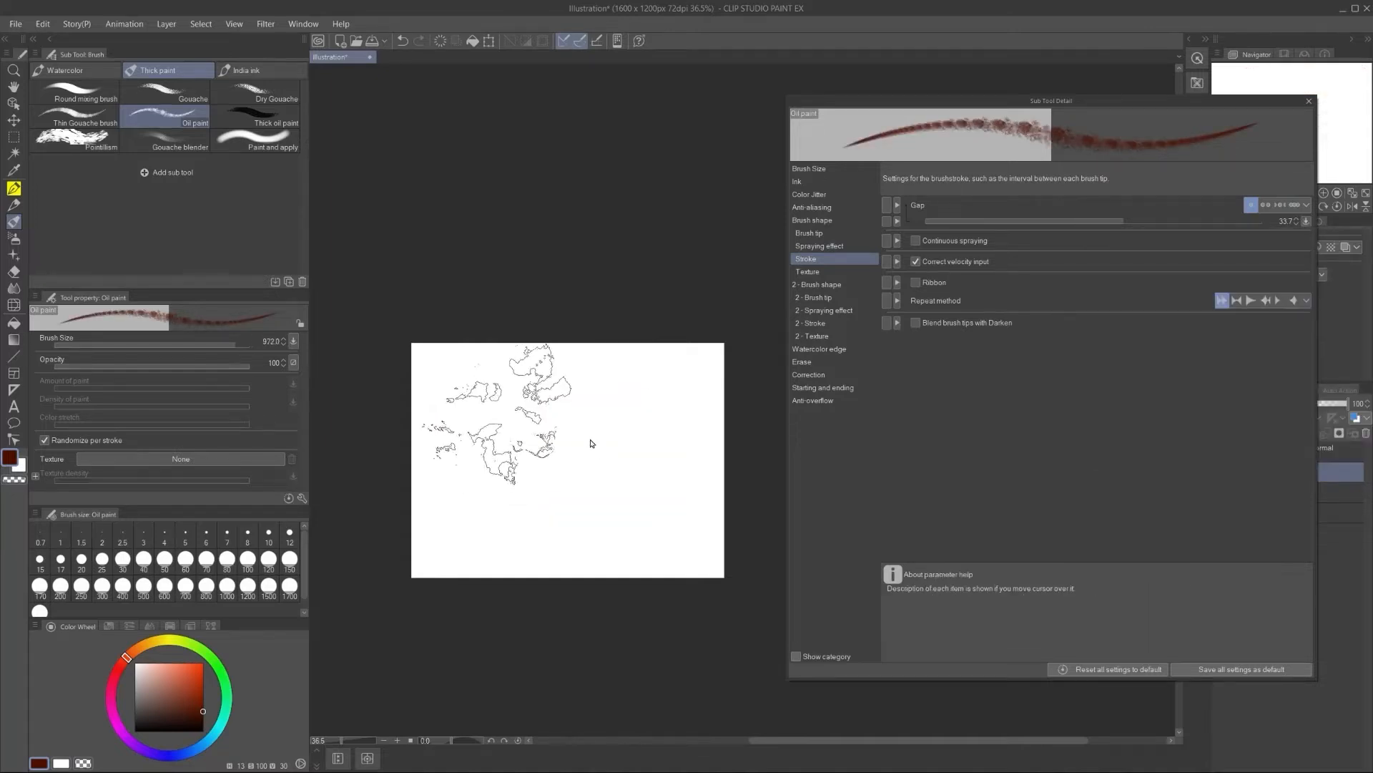
pyautogui.moveTo(604, 404)
pyautogui.mouseDown()
pyautogui.moveTo(655, 408)
pyautogui.moveTo(644, 451)
pyautogui.moveTo(533, 486)
pyautogui.moveTo(447, 483)
pyautogui.moveTo(512, 526)
pyautogui.moveTo(640, 533)
pyautogui.mouseUp()
pyautogui.moveTo(690, 487)
pyautogui.mouseDown()
pyautogui.moveTo(700, 415)
pyautogui.moveTo(653, 377)
pyautogui.moveTo(458, 379)
pyautogui.moveTo(437, 406)
pyautogui.mouseUp()
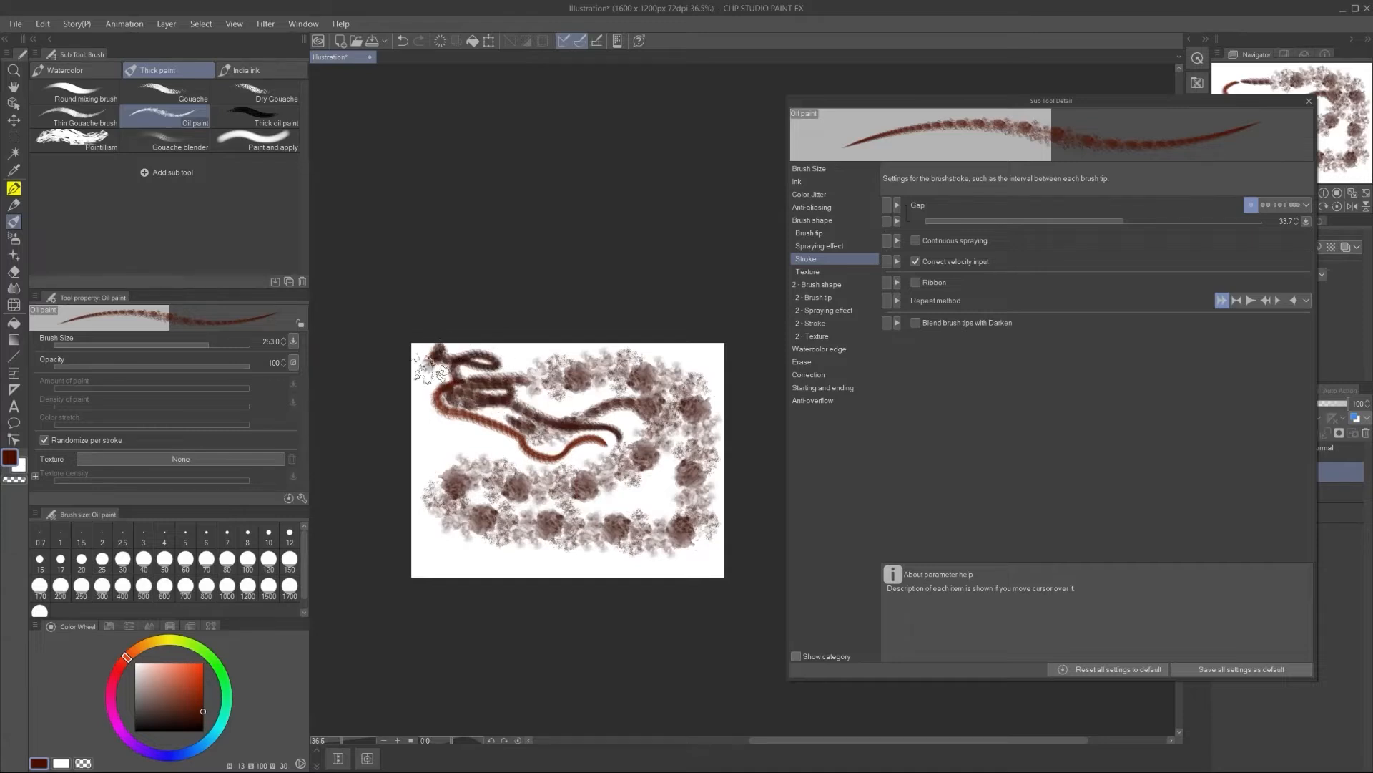
# Step: Clear the layer, invert the Gap's pen pressure curve and paint strokes with varying pressure
pyautogui.press('Delete')
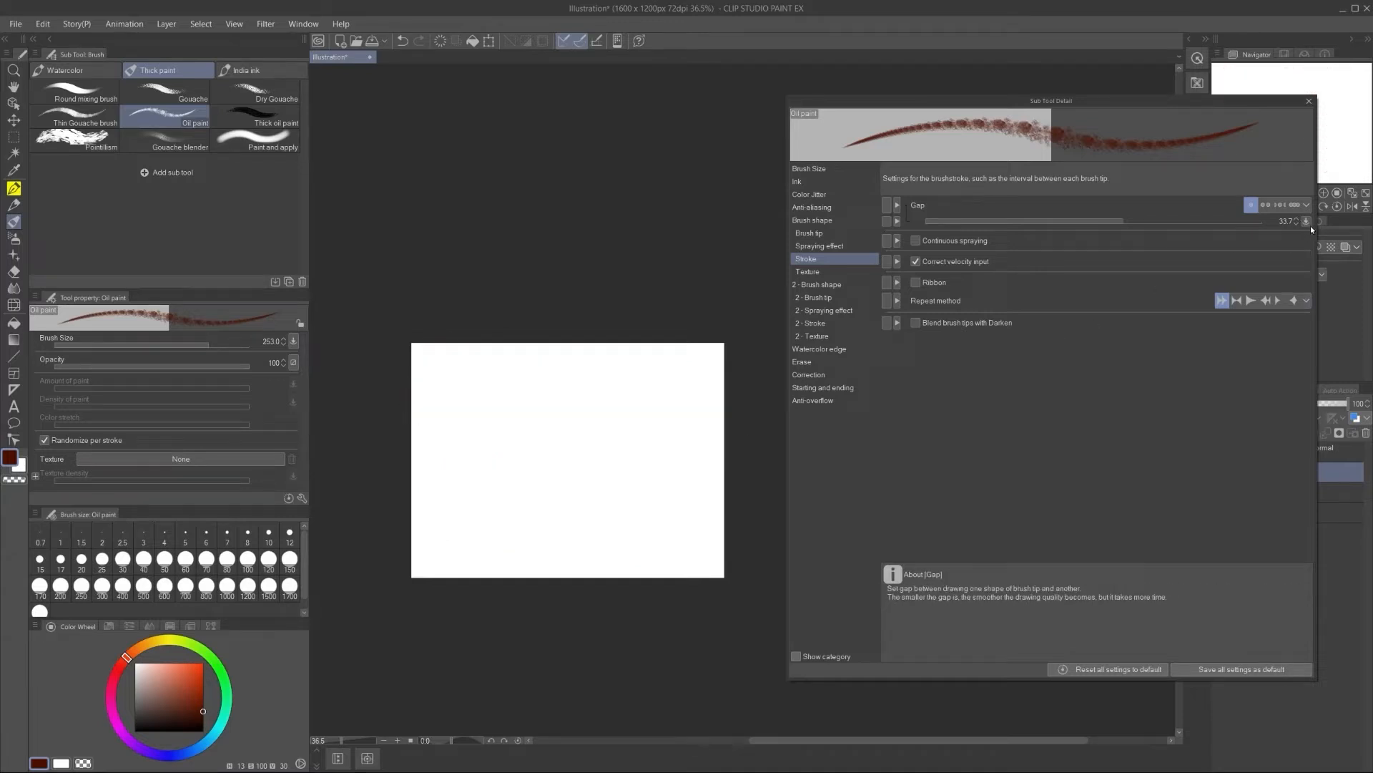
pyautogui.click(1306, 221)
pyautogui.moveTo(1118, 444); pyautogui.dragTo(1118, 337)
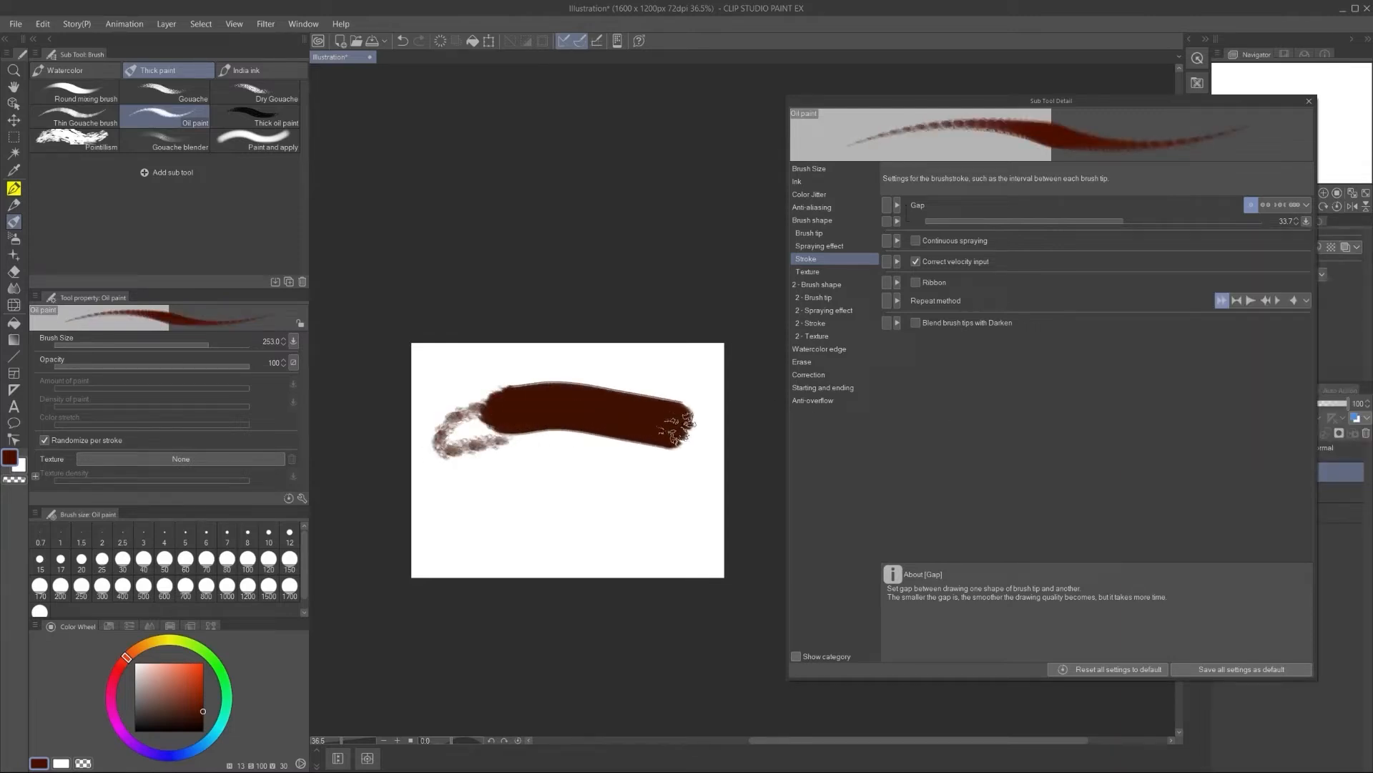
pyautogui.moveTo(661, 481); pyautogui.dragTo(595, 498)
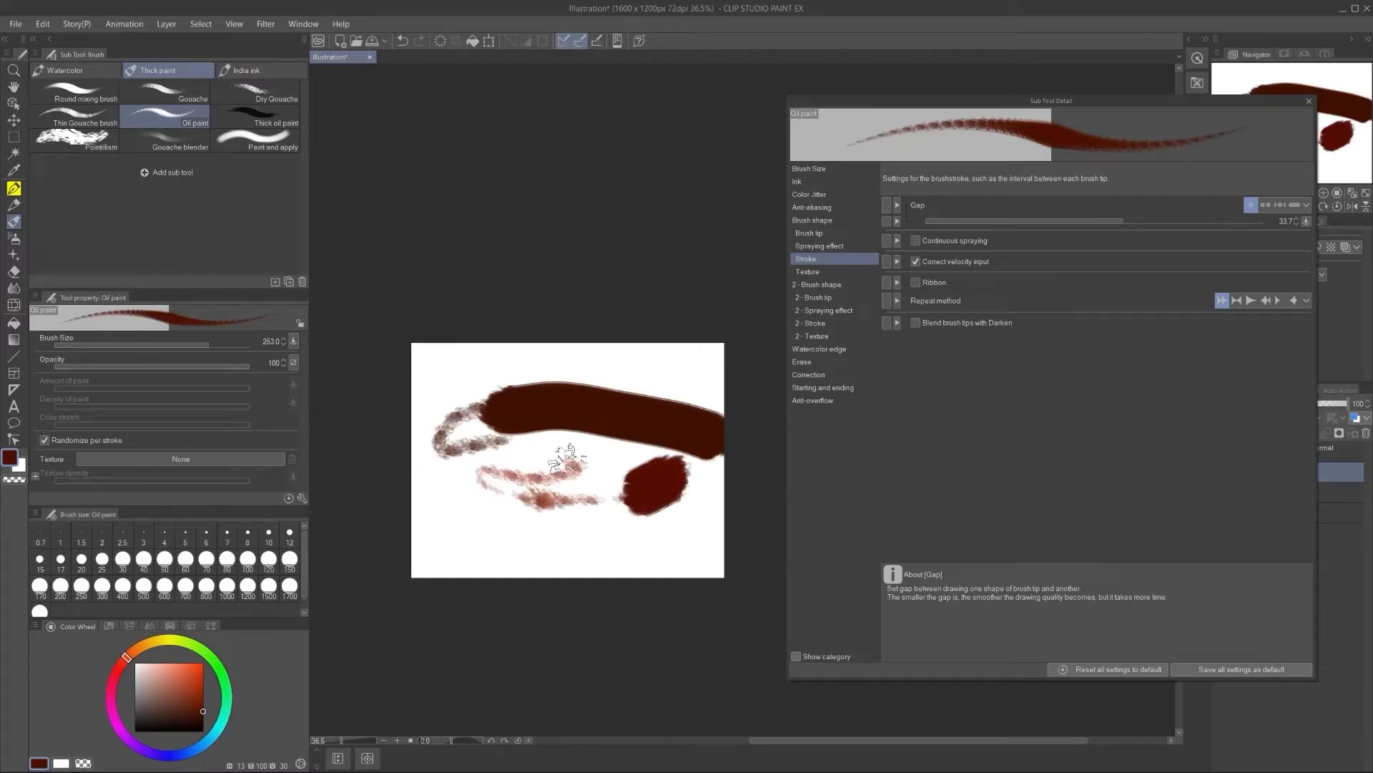
# Step: Set the fixed Gap to 120.8, paint spaced strokes on the cleared layer and check the Gap's pen pressure dynamics
pyautogui.moveTo(1125, 222); pyautogui.dragTo(1166, 223)
pyautogui.press('Delete')
pyautogui.moveTo(468, 375); pyautogui.dragTo(518, 399)
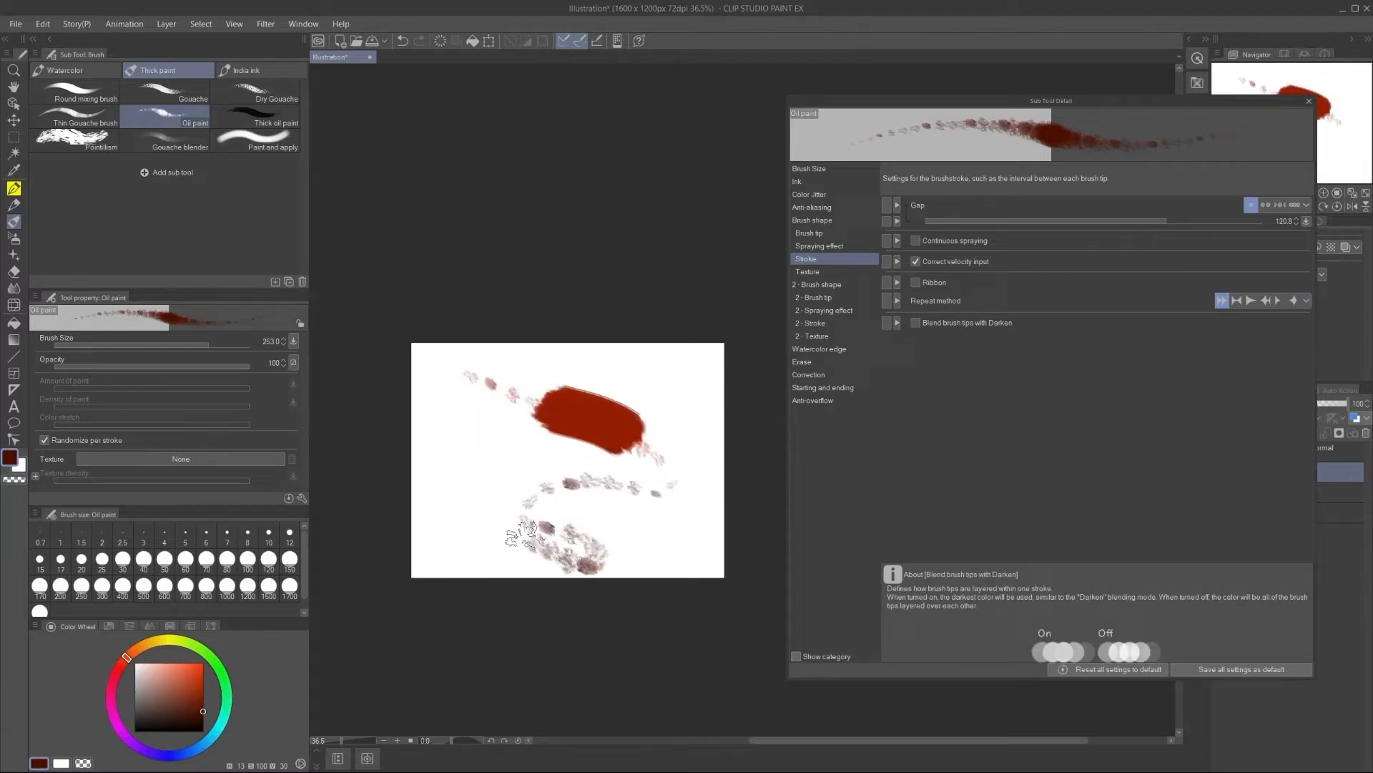
pyautogui.moveTo(438, 462); pyautogui.dragTo(445, 469)
pyautogui.click(1320, 221)
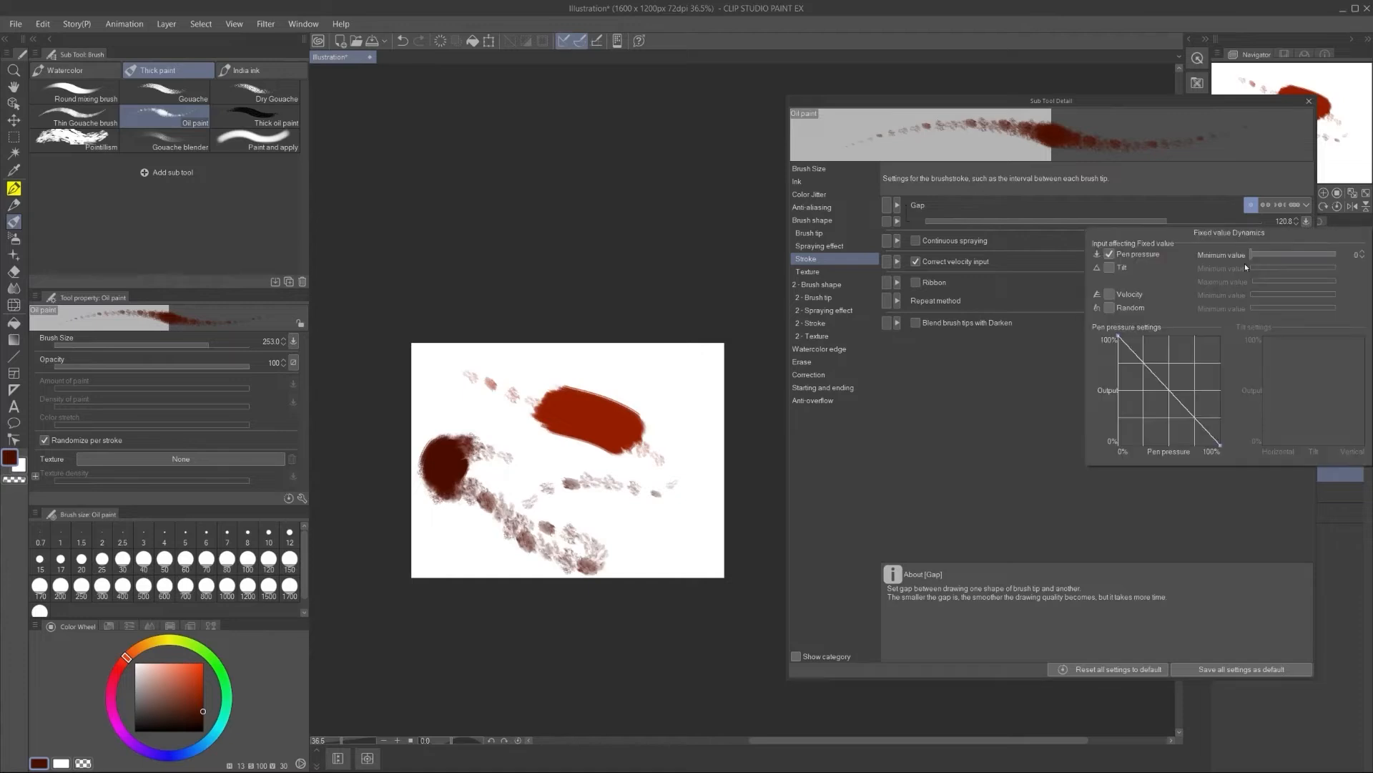
pyautogui.click(1030, 415)
# Step: Draw comparison strokes with Tutorial-Brush01, view its Stroke settings and clear the layer
pyautogui.moveTo(585, 366)
pyautogui.mouseDown()
pyautogui.moveTo(704, 427)
pyautogui.moveTo(568, 495)
pyautogui.moveTo(640, 549)
pyautogui.mouseUp()
pyautogui.press('Delete')
pyautogui.moveTo(465, 424); pyautogui.dragTo(593, 488)
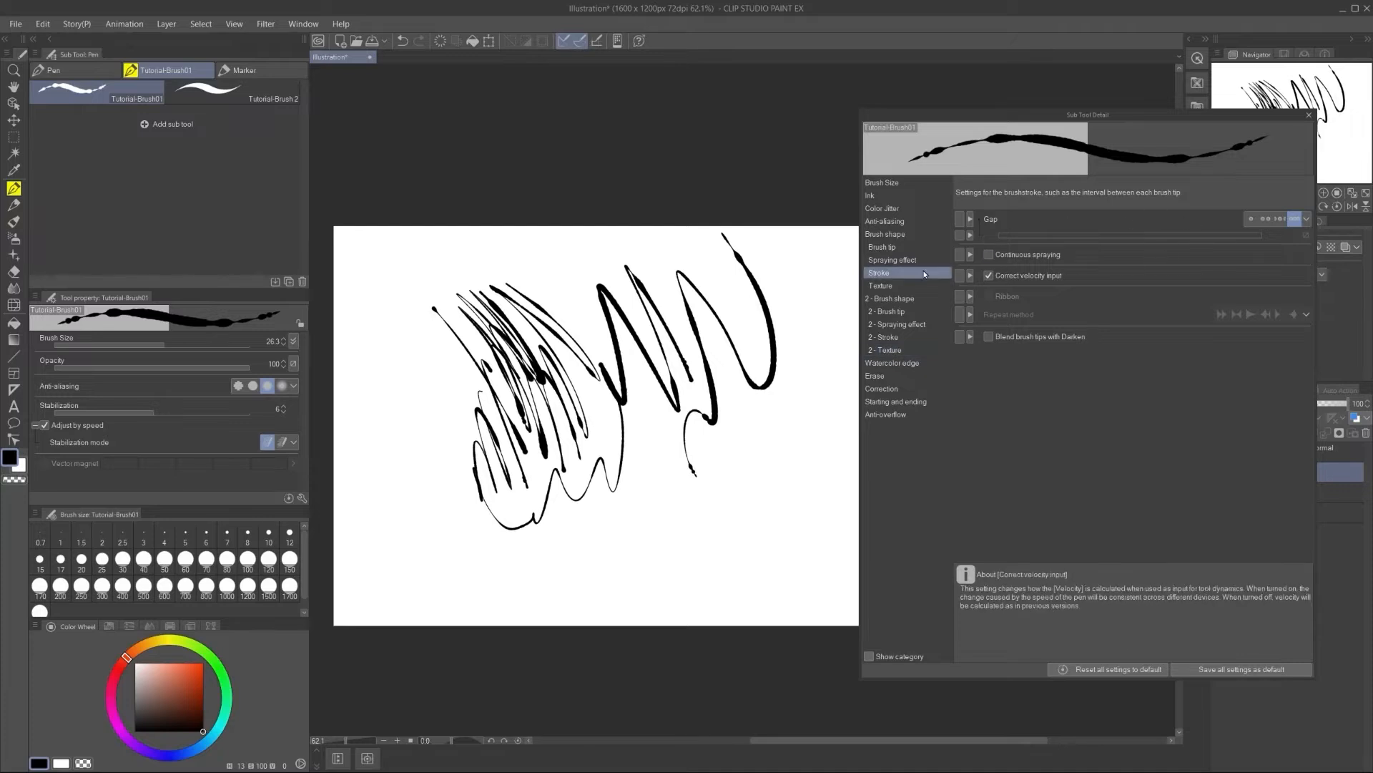
pyautogui.press('Delete')
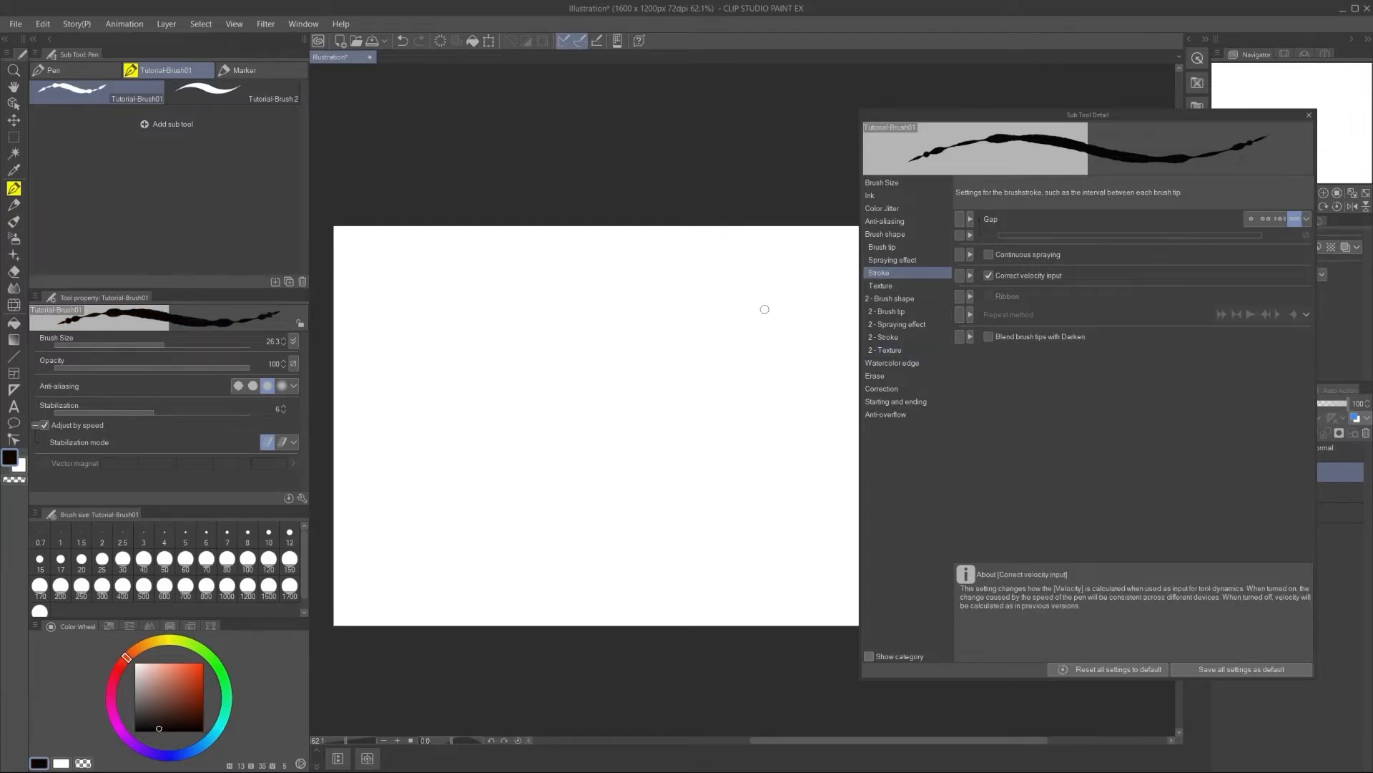
# Step: Turn on Continuous spraying for Tutorial-Brush01, look at the airbrush and decoration tools, and return to the Oil paint brush
pyautogui.click(989, 256)
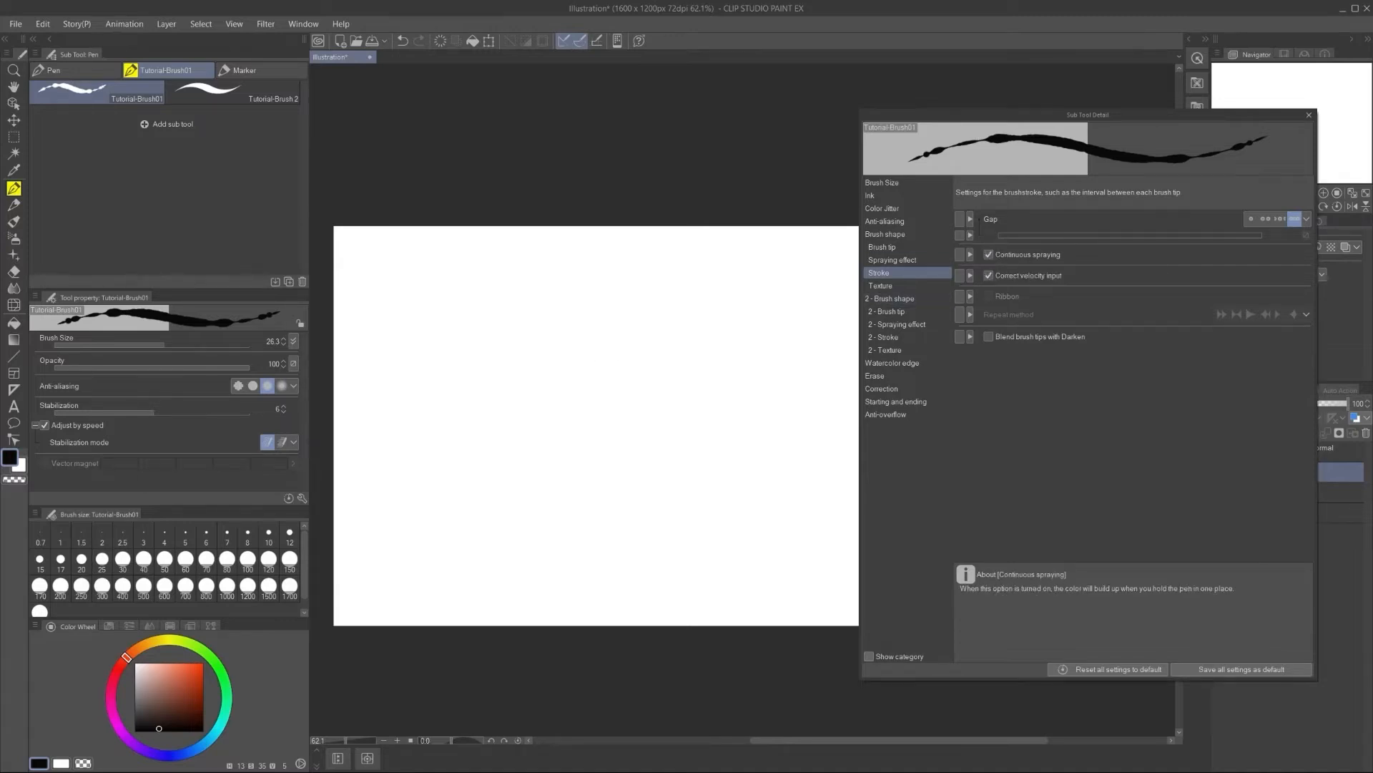
pyautogui.click(18, 242)
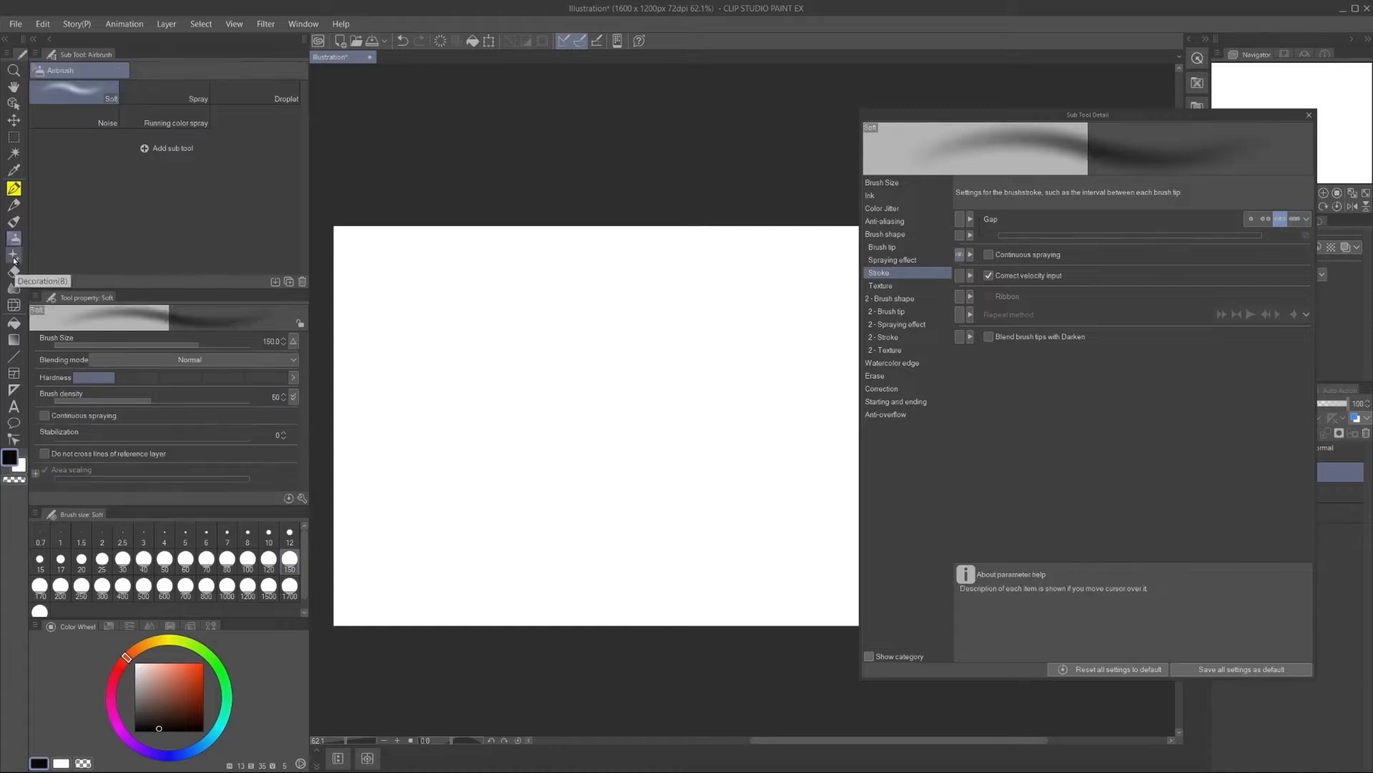
pyautogui.click(14, 255)
pyautogui.click(14, 223)
# Step: Paint several short black dabs with the Oil paint brush while Continuous spraying is off
pyautogui.moveTo(574, 323); pyautogui.dragTo(554, 366)
pyautogui.moveTo(481, 346); pyautogui.dragTo(512, 377)
pyautogui.moveTo(563, 423); pyautogui.dragTo(578, 460)
pyautogui.moveTo(629, 367); pyautogui.dragTo(646, 380)
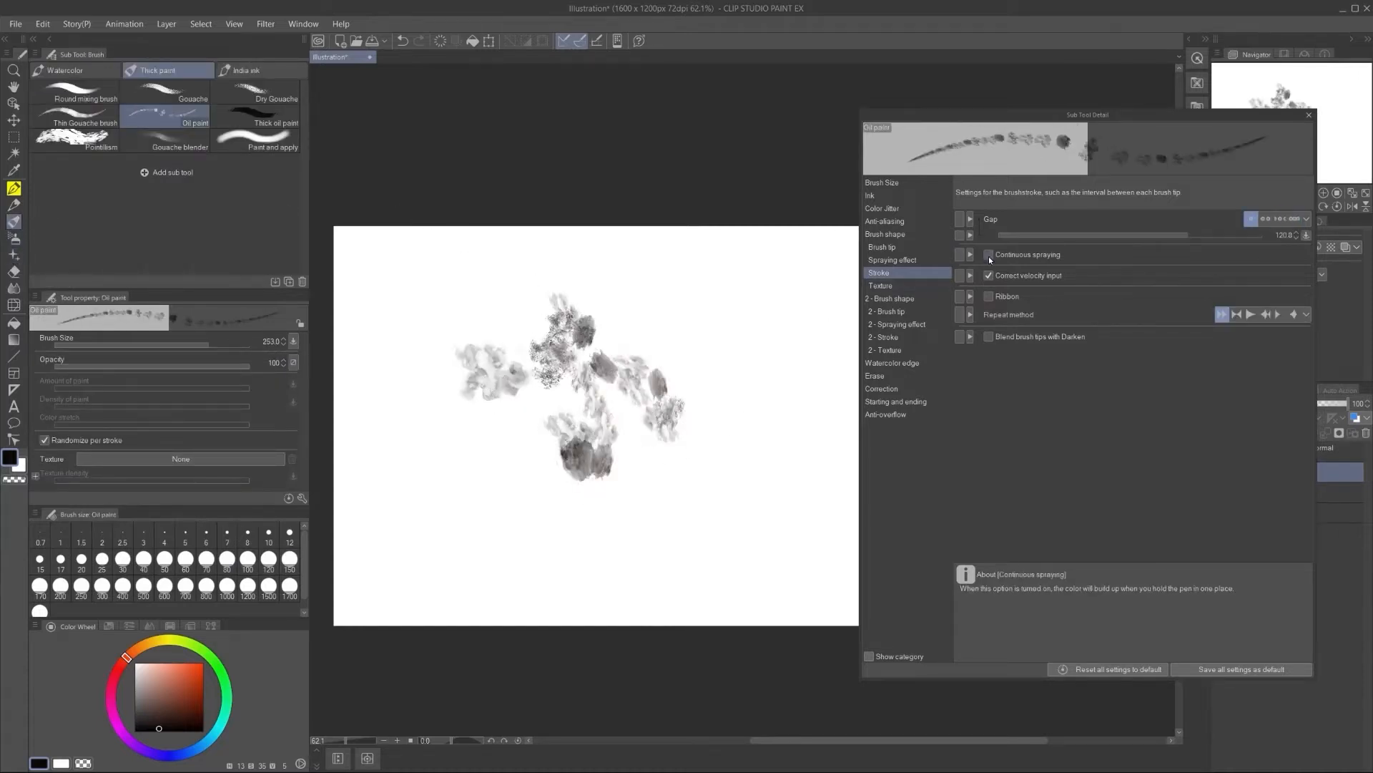
# Step: Turn on Continuous spraying for the Oil paint brush and paint built-up dabs on the cleared layer
pyautogui.moveTo(600, 300)
pyautogui.mouseDown()
pyautogui.moveTo(617, 297)
pyautogui.moveTo(647, 336)
pyautogui.moveTo(681, 411)
pyautogui.mouseUp()
pyautogui.moveTo(662, 457)
pyautogui.mouseDown()
pyautogui.moveTo(637, 421)
pyautogui.moveTo(608, 482)
pyautogui.moveTo(505, 428)
pyautogui.moveTo(490, 470)
pyautogui.moveTo(465, 471)
pyautogui.moveTo(458, 360)
pyautogui.moveTo(490, 427)
pyautogui.moveTo(458, 338)
pyautogui.moveTo(511, 319)
pyautogui.moveTo(474, 285)
pyautogui.mouseUp()
pyautogui.press('Delete')
pyautogui.click(523, 333)
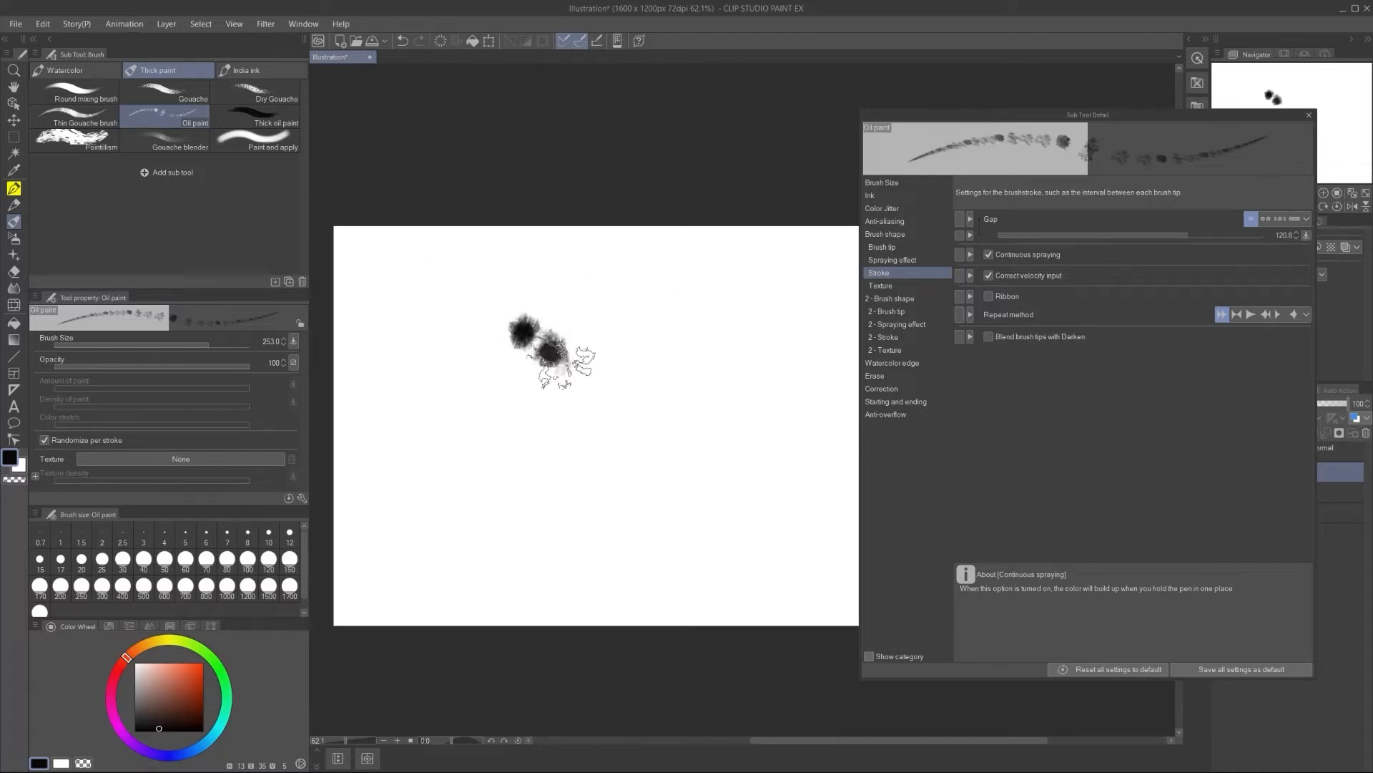
# Step: Paint long strokes with Continuous spraying on, and clear the layer
pyautogui.moveTo(504, 390)
pyautogui.mouseDown()
pyautogui.moveTo(576, 453)
pyautogui.moveTo(644, 445)
pyautogui.moveTo(655, 439)
pyautogui.moveTo(637, 392)
pyautogui.moveTo(708, 368)
pyautogui.mouseUp()
pyautogui.scroll(4, 708, 368)
pyautogui.moveTo(571, 277)
pyautogui.mouseDown()
pyautogui.moveTo(613, 239)
pyautogui.moveTo(680, 221)
pyautogui.moveTo(601, 192)
pyautogui.moveTo(465, 229)
pyautogui.moveTo(443, 279)
pyautogui.moveTo(519, 357)
pyautogui.moveTo(472, 379)
pyautogui.mouseUp()
pyautogui.scroll(-3, 458, 328)
pyautogui.press('Delete')
# Step: Repeat the Continuous spraying test with short and curved strokes, clearing the layer between attempts
pyautogui.moveTo(473, 315)
pyautogui.mouseDown()
pyautogui.moveTo(504, 337)
pyautogui.moveTo(536, 337)
pyautogui.moveTo(536, 305)
pyautogui.moveTo(521, 302)
pyautogui.moveTo(557, 307)
pyautogui.mouseUp()
pyautogui.moveTo(556, 308); pyautogui.dragTo(665, 415)
pyautogui.moveTo(662, 408); pyautogui.dragTo(583, 382)
pyautogui.press('Delete')
pyautogui.moveTo(504, 325); pyautogui.dragTo(565, 336)
pyautogui.press('Delete')
pyautogui.click(598, 316)
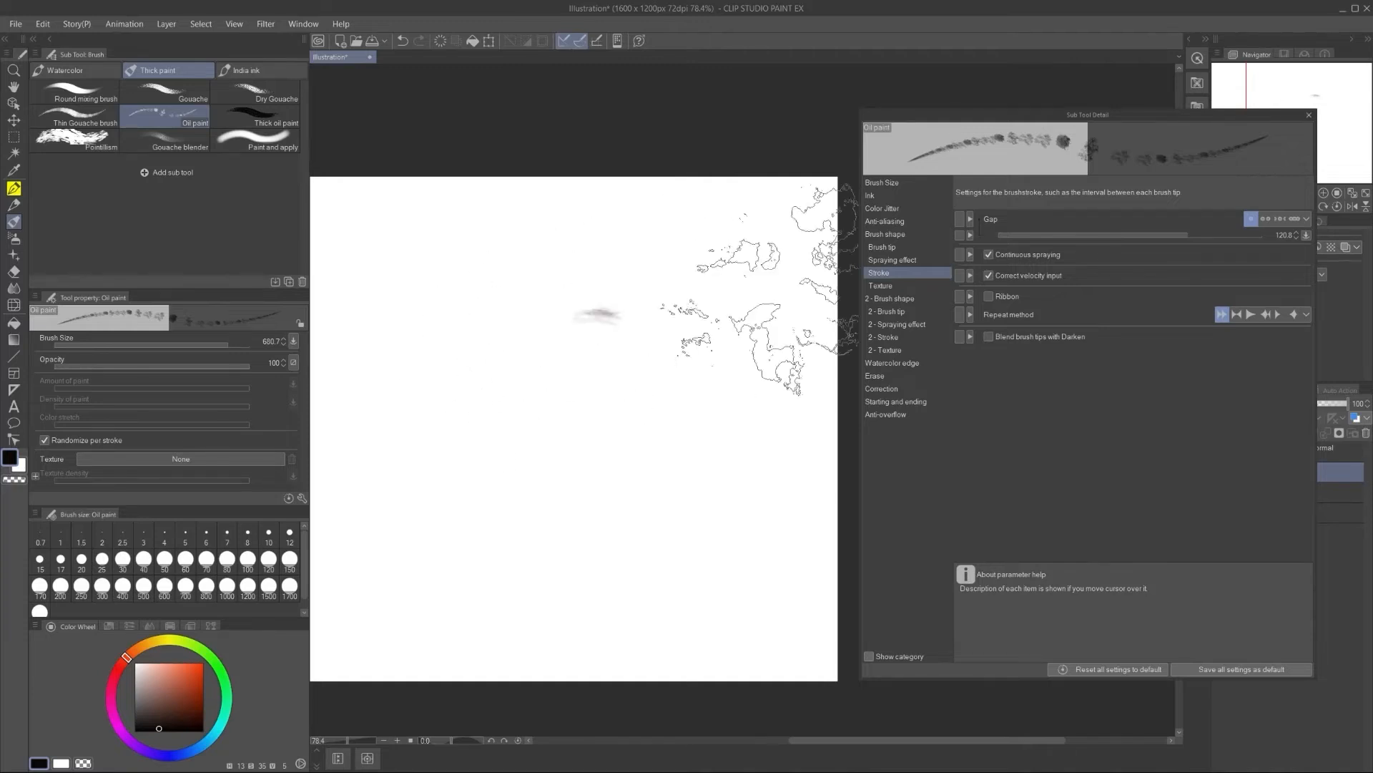
# Step: Turn off Continuous spraying, turn on Blend brush tips with Darken and paint layered test strokes
pyautogui.click(989, 255)
pyautogui.moveTo(989, 337)
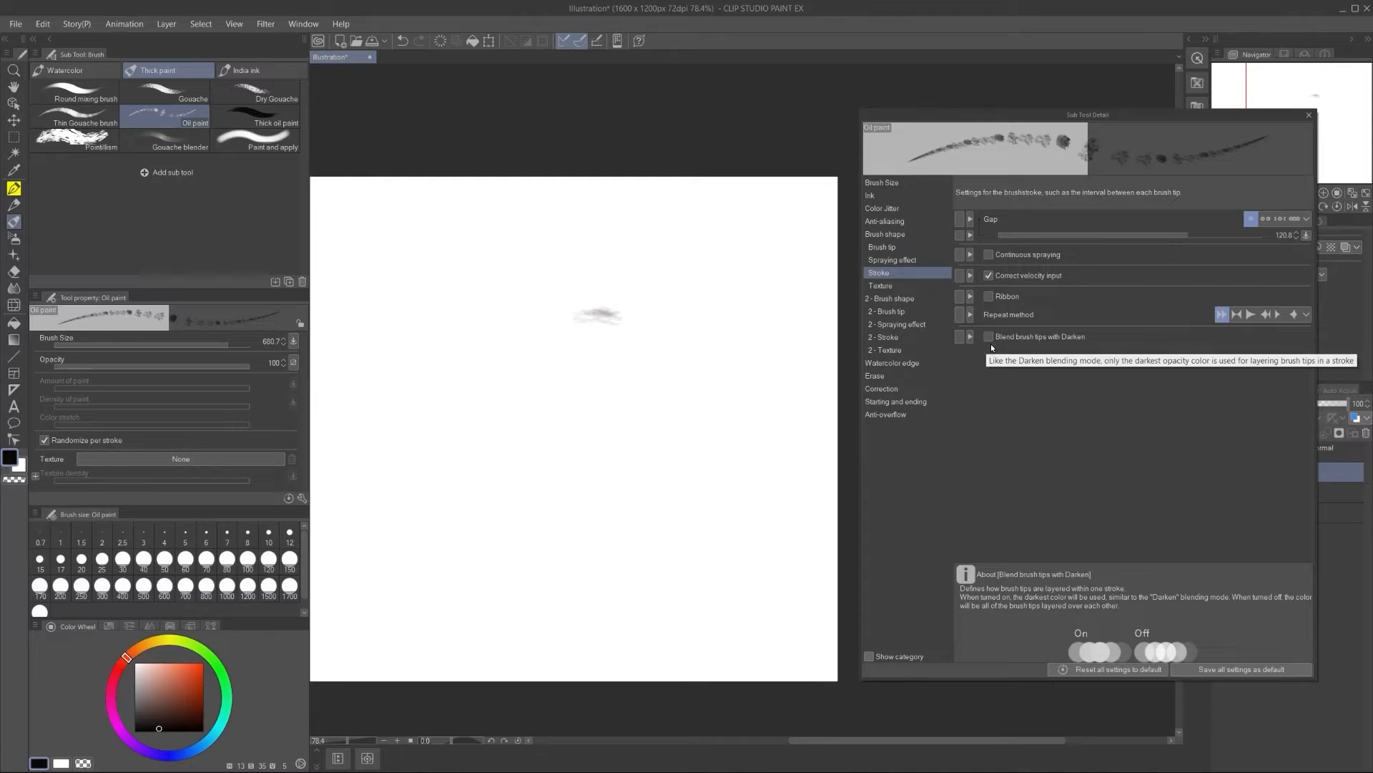
pyautogui.click(989, 337)
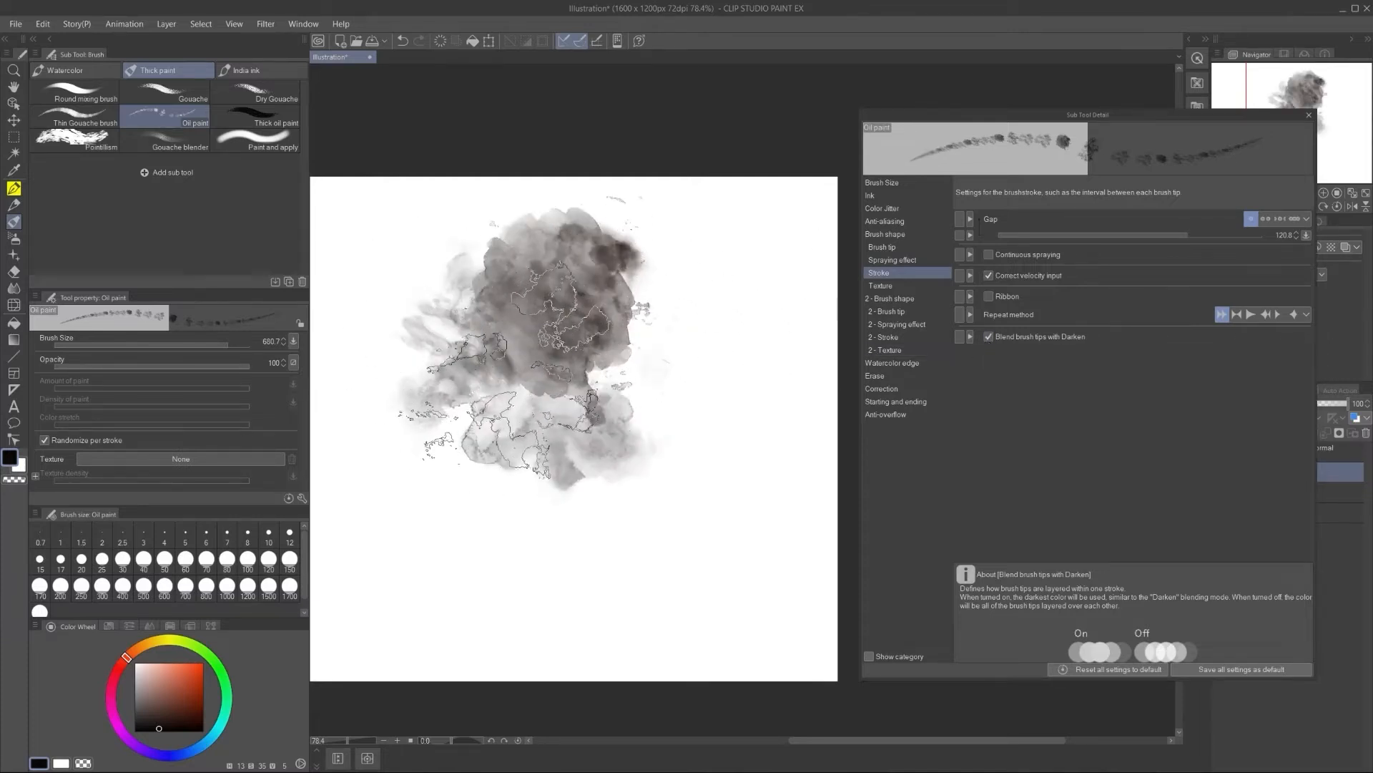
pyautogui.moveTo(531, 371); pyautogui.dragTo(562, 364)
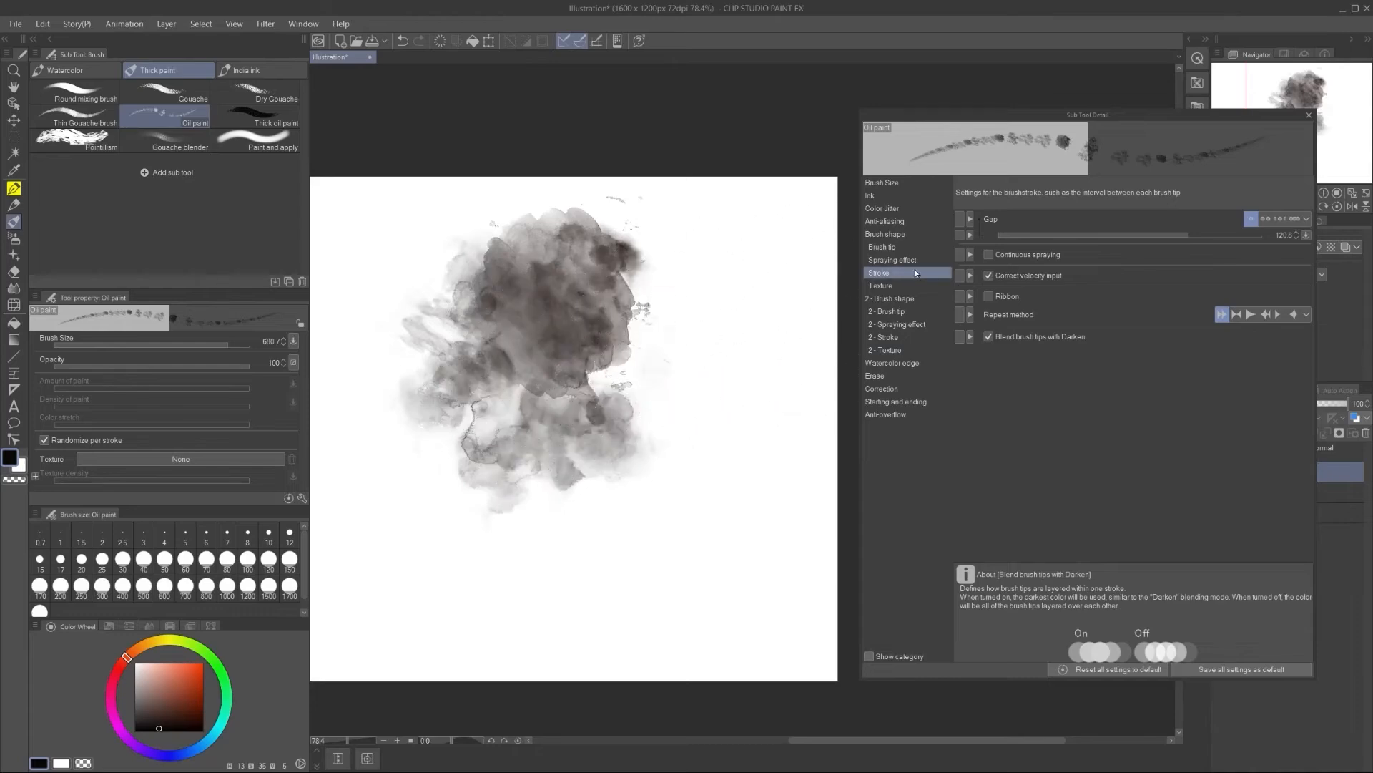
# Step: Turn Continuous spraying back on alongside Blend brush tips with Darken and paint dense textured strokes on the cleared layer
pyautogui.click(988, 255)
pyautogui.moveTo(744, 258)
pyautogui.mouseDown()
pyautogui.moveTo(715, 308)
pyautogui.moveTo(729, 429)
pyautogui.moveTo(525, 390)
pyautogui.moveTo(515, 487)
pyautogui.moveTo(573, 494)
pyautogui.moveTo(630, 415)
pyautogui.moveTo(408, 279)
pyautogui.mouseUp()
pyautogui.scroll(-7, 455, 340)
pyautogui.press('Delete')
pyautogui.moveTo(430, 350)
pyautogui.mouseDown()
pyautogui.moveTo(524, 343)
pyautogui.moveTo(512, 386)
pyautogui.moveTo(483, 397)
pyautogui.moveTo(394, 383)
pyautogui.moveTo(449, 366)
pyautogui.moveTo(548, 385)
pyautogui.moveTo(512, 374)
pyautogui.mouseUp()
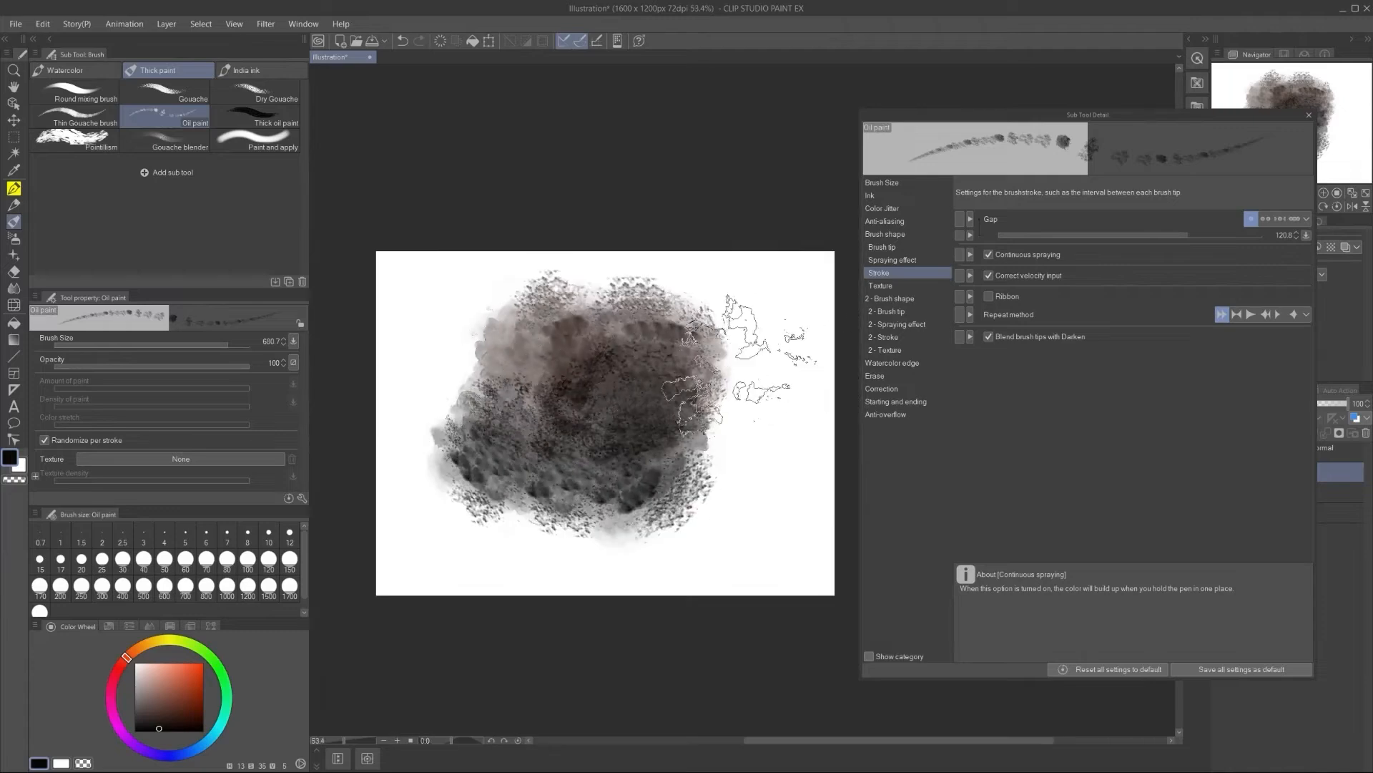
# Step: Clear the layer and paint dense test strokes with Continuous spraying and Blend brush tips with Darken on
pyautogui.press('Delete')
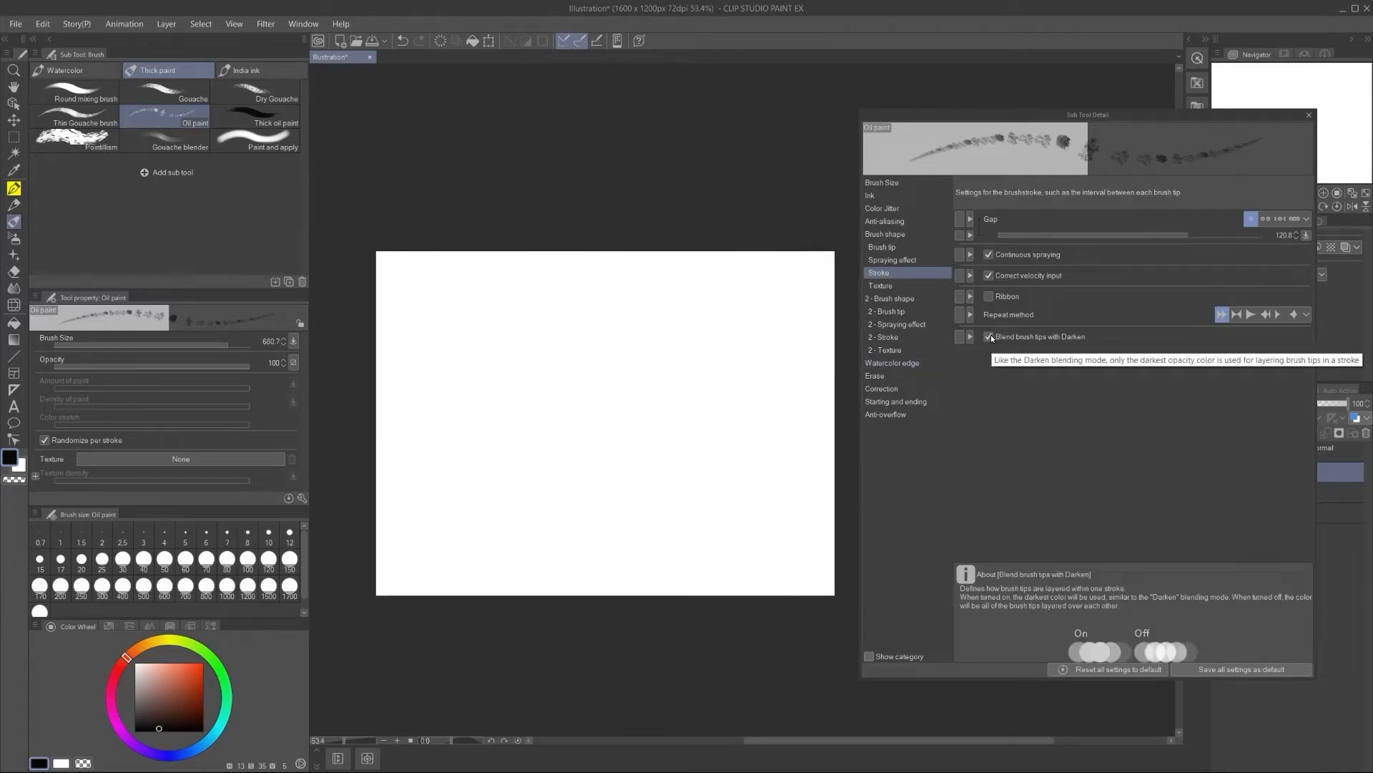
pyautogui.click(989, 336)
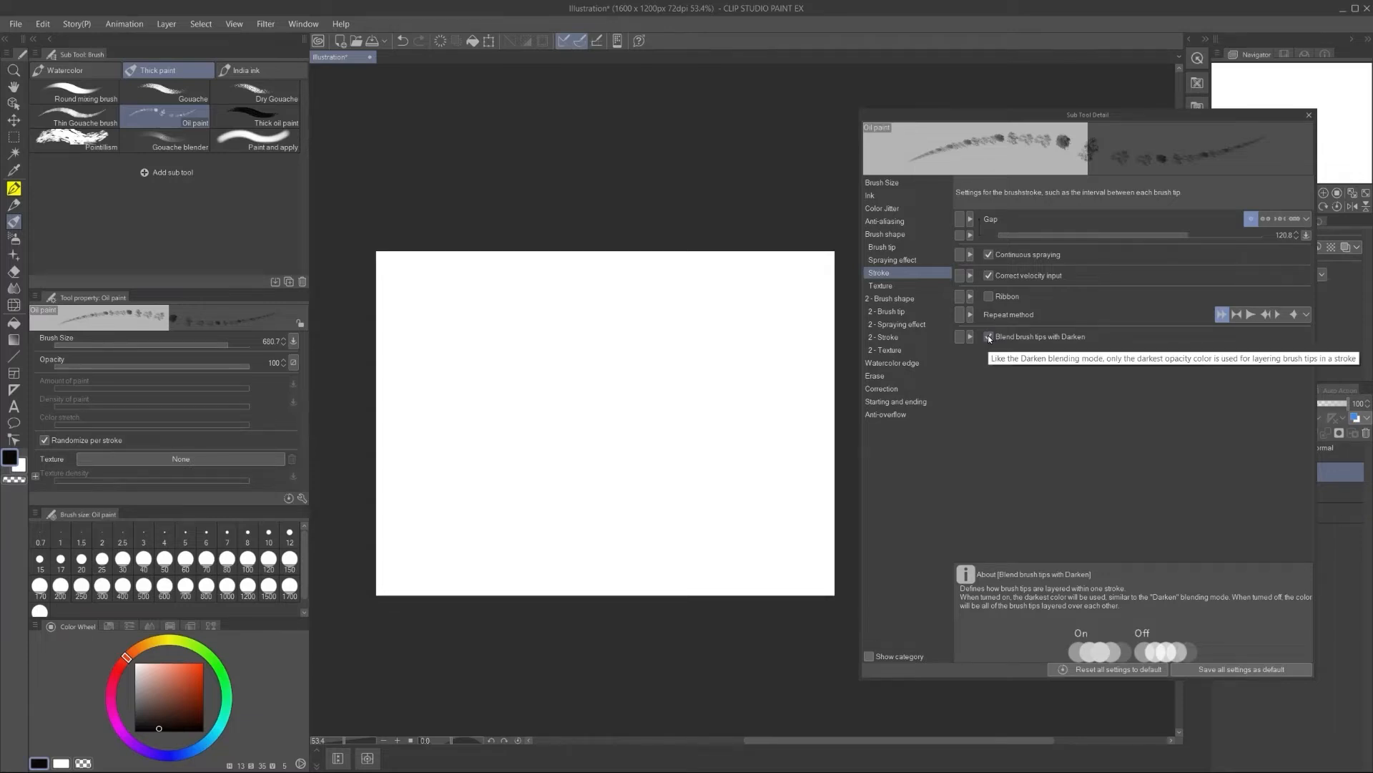
pyautogui.moveTo(615, 350)
pyautogui.mouseDown()
pyautogui.moveTo(536, 364)
pyautogui.moveTo(608, 364)
pyautogui.mouseUp()
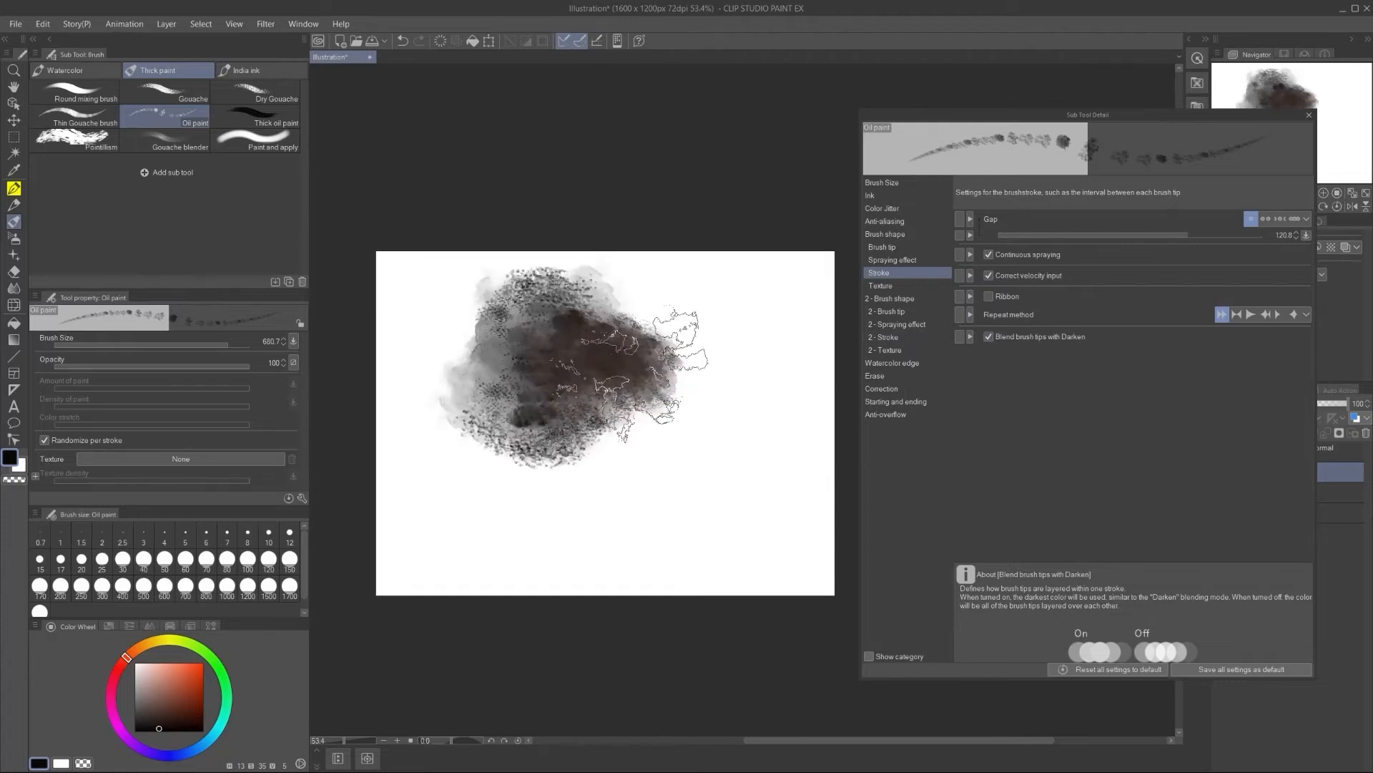
# Step: Toggle Continuous spraying and Blend brush tips with Darken, painting a test stroke and clearing the layer between the changes
pyautogui.click(990, 254)
pyautogui.moveTo(722, 311)
pyautogui.mouseDown()
pyautogui.moveTo(746, 344)
pyautogui.moveTo(704, 398)
pyautogui.moveTo(688, 350)
pyautogui.moveTo(637, 379)
pyautogui.moveTo(620, 367)
pyautogui.moveTo(626, 386)
pyautogui.moveTo(613, 365)
pyautogui.moveTo(483, 354)
pyautogui.moveTo(518, 401)
pyautogui.moveTo(576, 436)
pyautogui.moveTo(637, 447)
pyautogui.moveTo(665, 404)
pyautogui.moveTo(519, 419)
pyautogui.moveTo(487, 400)
pyautogui.moveTo(511, 329)
pyautogui.moveTo(651, 304)
pyautogui.moveTo(615, 350)
pyautogui.moveTo(555, 370)
pyautogui.moveTo(491, 362)
pyautogui.moveTo(486, 407)
pyautogui.moveTo(576, 458)
pyautogui.moveTo(647, 472)
pyautogui.moveTo(662, 412)
pyautogui.moveTo(712, 347)
pyautogui.moveTo(533, 437)
pyautogui.moveTo(440, 392)
pyautogui.mouseUp()
pyautogui.press('Delete')
pyautogui.click(990, 336)
pyautogui.press('Delete')
# Step: Apply the Canvas paper texture to the oil paint brush
pyautogui.click(884, 286)
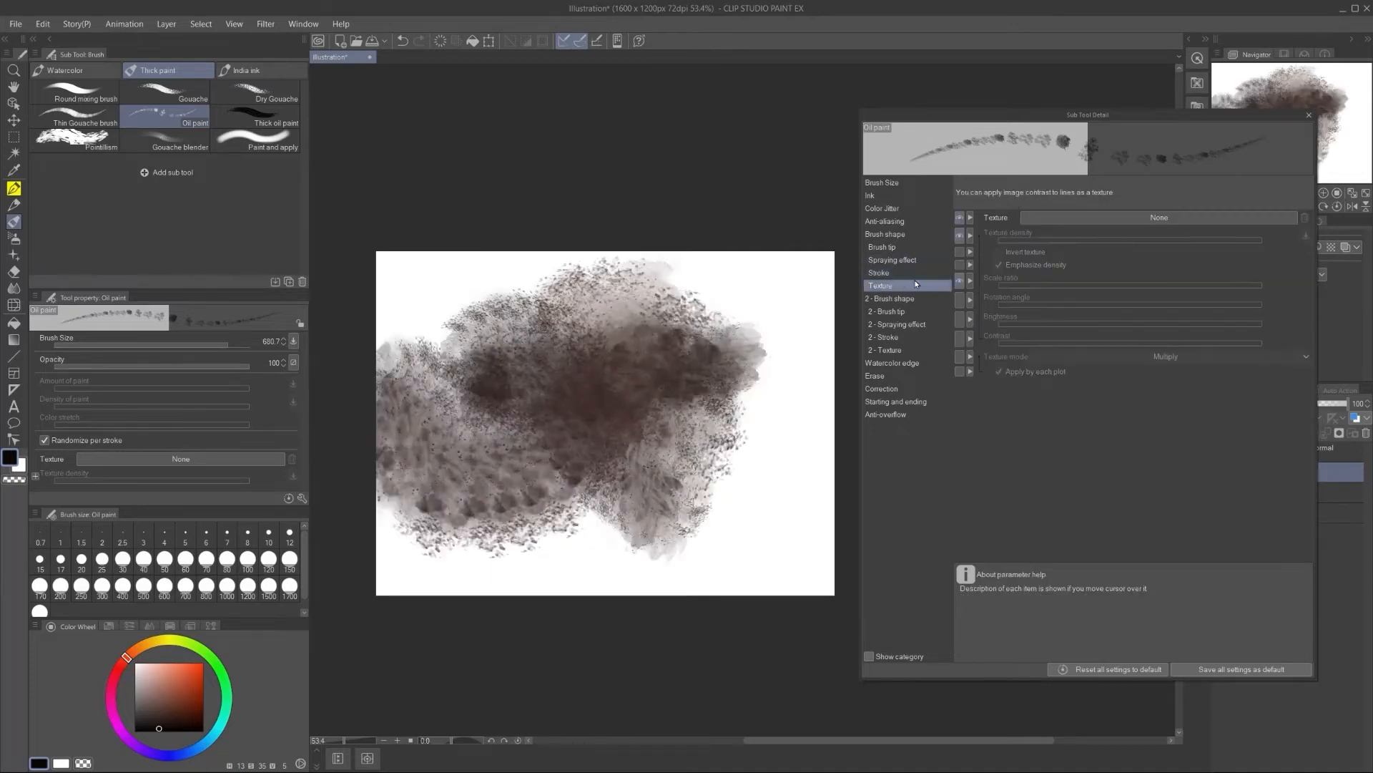
pyautogui.click(1110, 222)
pyautogui.click(689, 152)
pyautogui.click(667, 240)
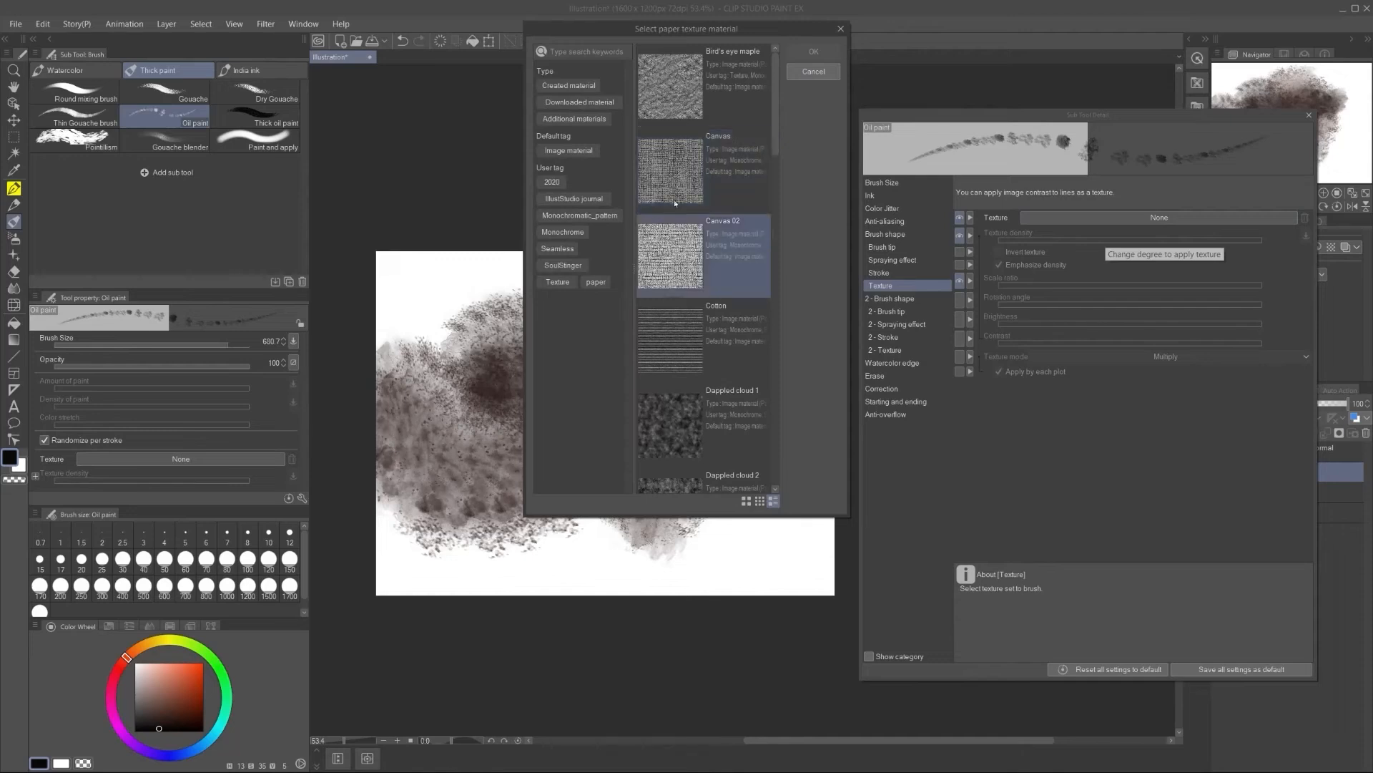
pyautogui.click(680, 167)
pyautogui.click(811, 54)
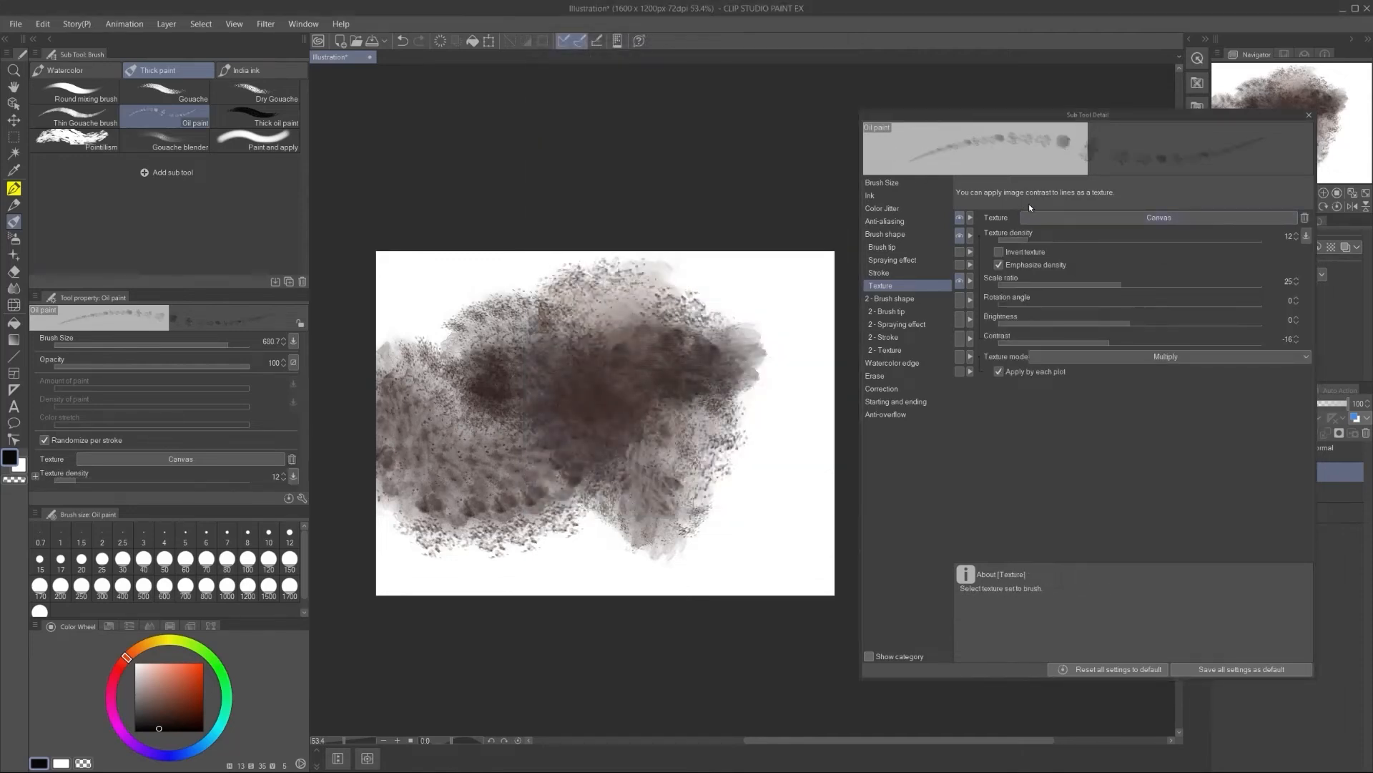
# Step: Set the texture density to 39 and paint test strokes on the cleared layer
pyautogui.moveTo(1030, 240); pyautogui.dragTo(1100, 240)
pyautogui.moveTo(676, 325); pyautogui.dragTo(612, 386)
pyautogui.press('Delete')
pyautogui.moveTo(636, 338)
pyautogui.mouseDown()
pyautogui.moveTo(526, 365)
pyautogui.moveTo(681, 421)
pyautogui.moveTo(671, 397)
pyautogui.moveTo(582, 448)
pyautogui.moveTo(743, 386)
pyautogui.moveTo(633, 379)
pyautogui.mouseUp()
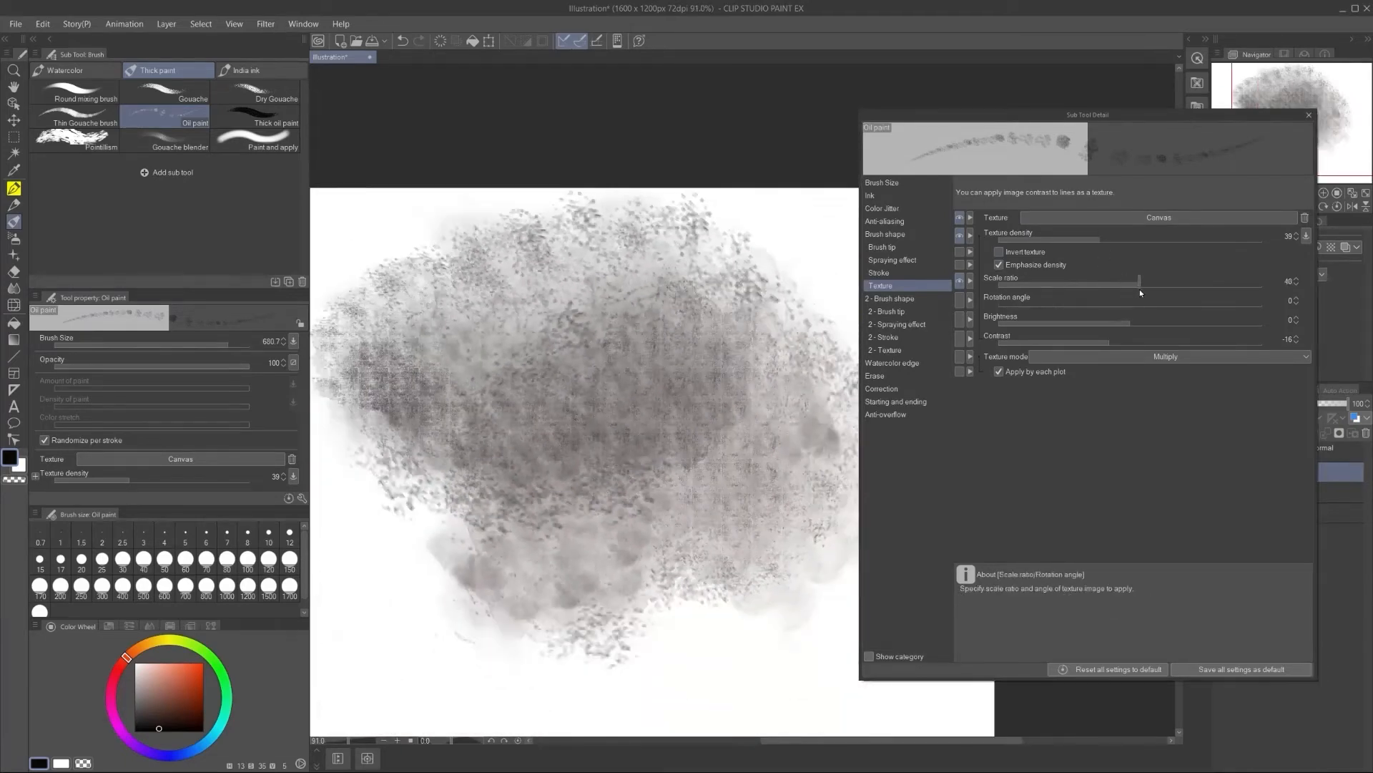
# Step: Raise the texture's scale ratio to 188 and paint test strokes, clearing the layer between attempts
pyautogui.moveTo(1144, 288); pyautogui.dragTo(1157, 288)
pyautogui.moveTo(711, 362)
pyautogui.mouseDown()
pyautogui.moveTo(691, 400)
pyautogui.moveTo(623, 454)
pyautogui.mouseUp()
pyautogui.press('Delete')
pyautogui.moveTo(667, 340)
pyautogui.mouseDown()
pyautogui.moveTo(510, 357)
pyautogui.moveTo(744, 515)
pyautogui.moveTo(729, 543)
pyautogui.mouseUp()
pyautogui.moveTo(701, 365); pyautogui.dragTo(555, 444)
pyautogui.press('Delete')
pyautogui.moveTo(536, 365)
pyautogui.mouseDown()
pyautogui.moveTo(497, 358)
pyautogui.moveTo(697, 511)
pyautogui.moveTo(558, 465)
pyautogui.moveTo(458, 494)
pyautogui.mouseUp()
pyautogui.scroll(-4, 564, 338)
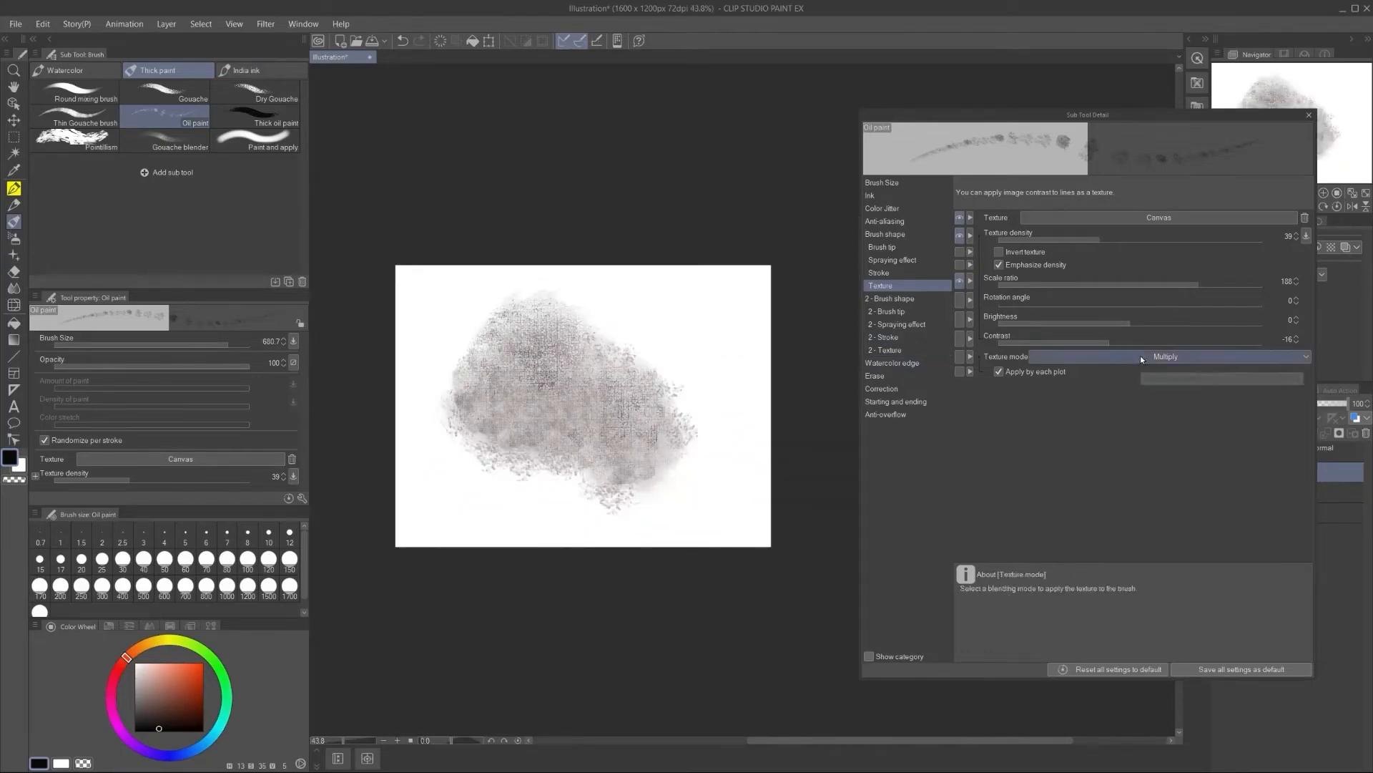
# Step: Set the texture mode to Outline, clear the layer and paint test strokes
pyautogui.click(1140, 355)
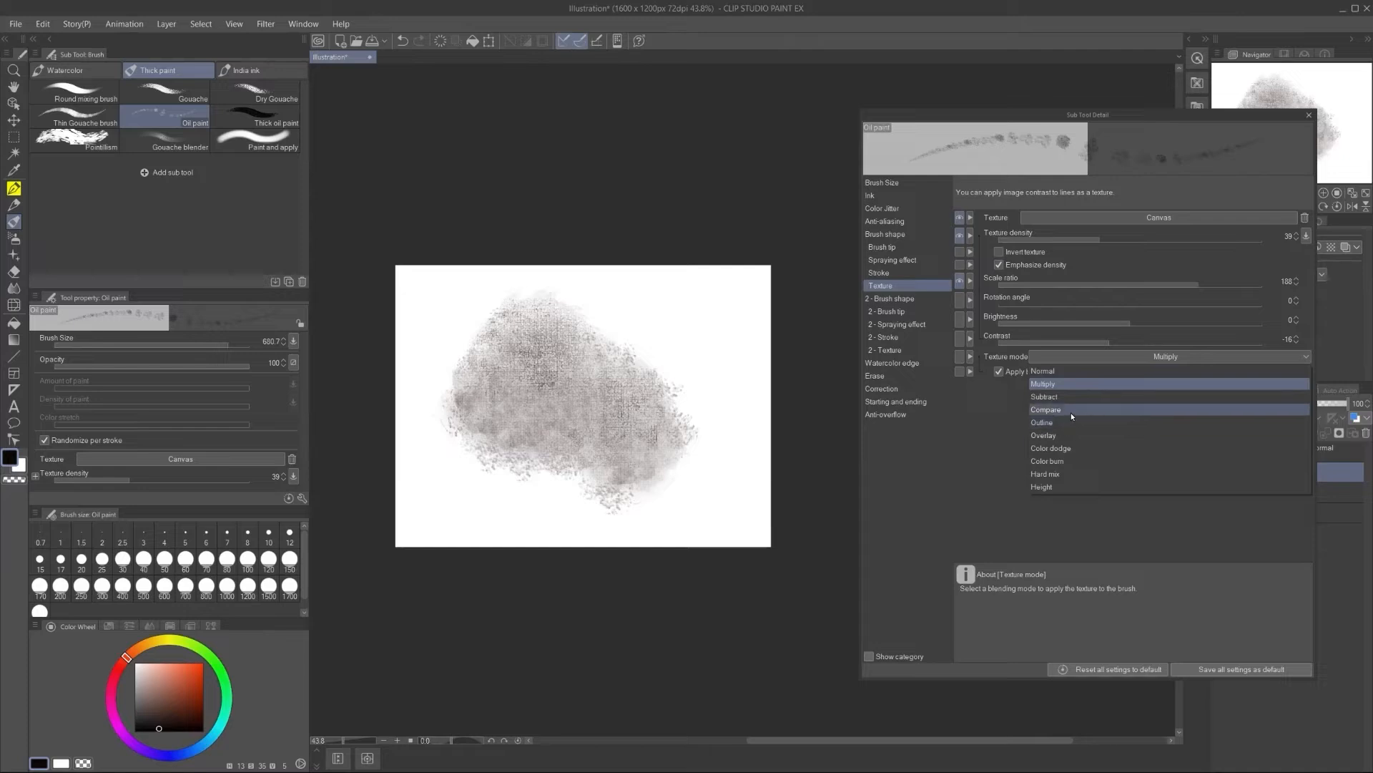
pyautogui.click(1068, 418)
pyautogui.moveTo(744, 308)
pyautogui.mouseDown()
pyautogui.moveTo(629, 383)
pyautogui.moveTo(619, 329)
pyautogui.moveTo(575, 390)
pyautogui.moveTo(558, 290)
pyautogui.moveTo(601, 314)
pyautogui.moveTo(579, 436)
pyautogui.moveTo(633, 379)
pyautogui.moveTo(695, 433)
pyautogui.moveTo(679, 429)
pyautogui.mouseUp()
pyautogui.press('Delete')
pyautogui.click(1153, 357)
pyautogui.click(1043, 166)
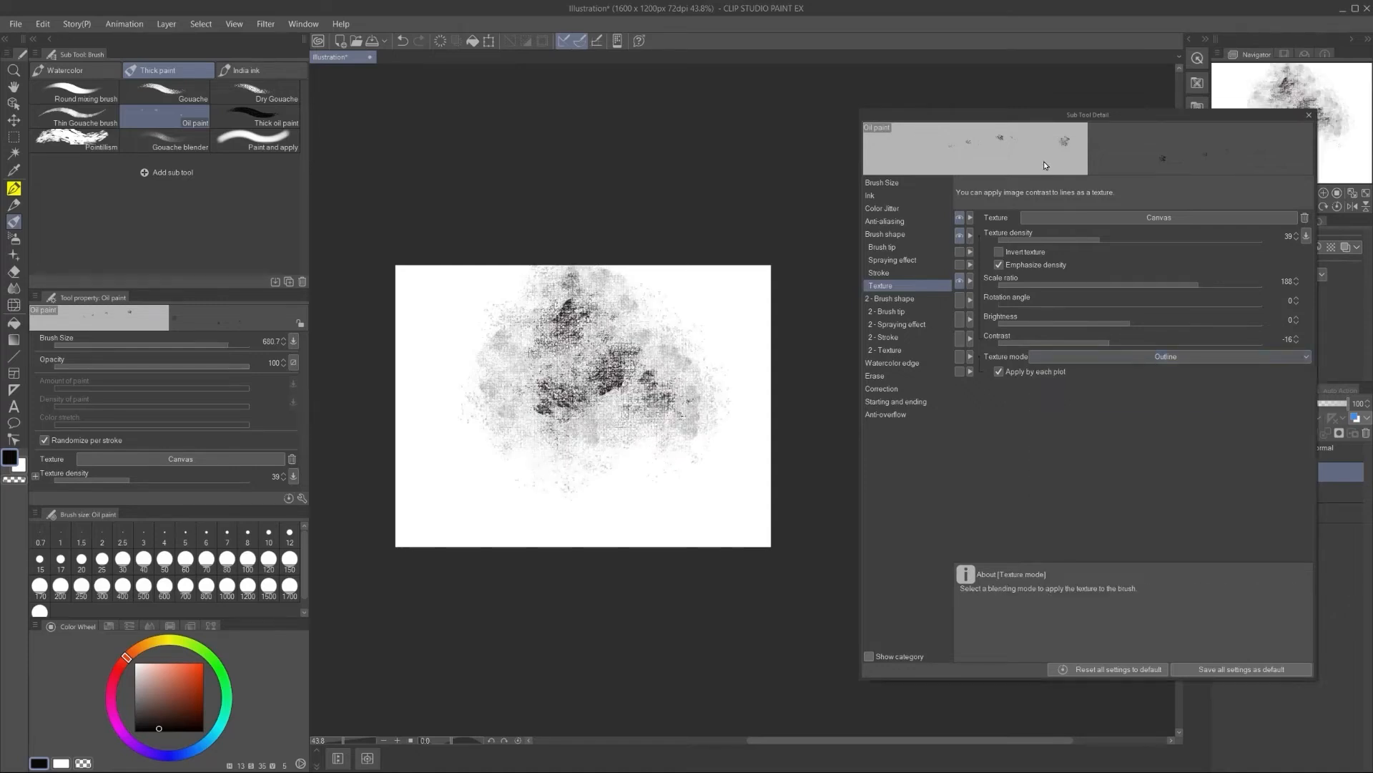
# Step: Check the brush tip images, return to the texture settings and paint more dense strokes in Outline mode
pyautogui.click(884, 247)
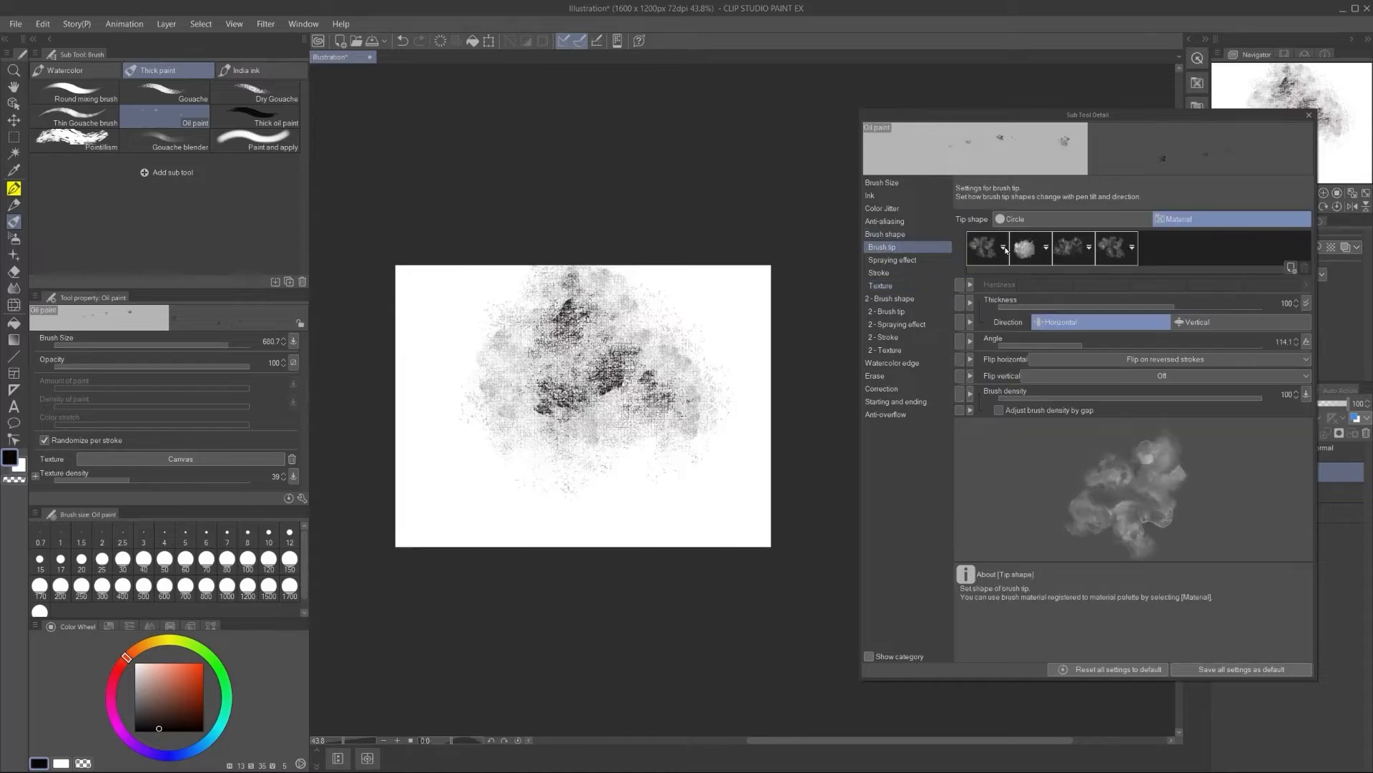
pyautogui.click(885, 287)
pyautogui.scroll(6, 617, 351)
pyautogui.scroll(-5, 614, 351)
pyautogui.moveTo(550, 335)
pyautogui.mouseDown()
pyautogui.moveTo(430, 307)
pyautogui.moveTo(493, 386)
pyautogui.moveTo(572, 372)
pyautogui.moveTo(622, 476)
pyautogui.moveTo(637, 422)
pyautogui.moveTo(608, 358)
pyautogui.moveTo(544, 358)
pyautogui.moveTo(572, 372)
pyautogui.mouseUp()
pyautogui.scroll(1, 372, 279)
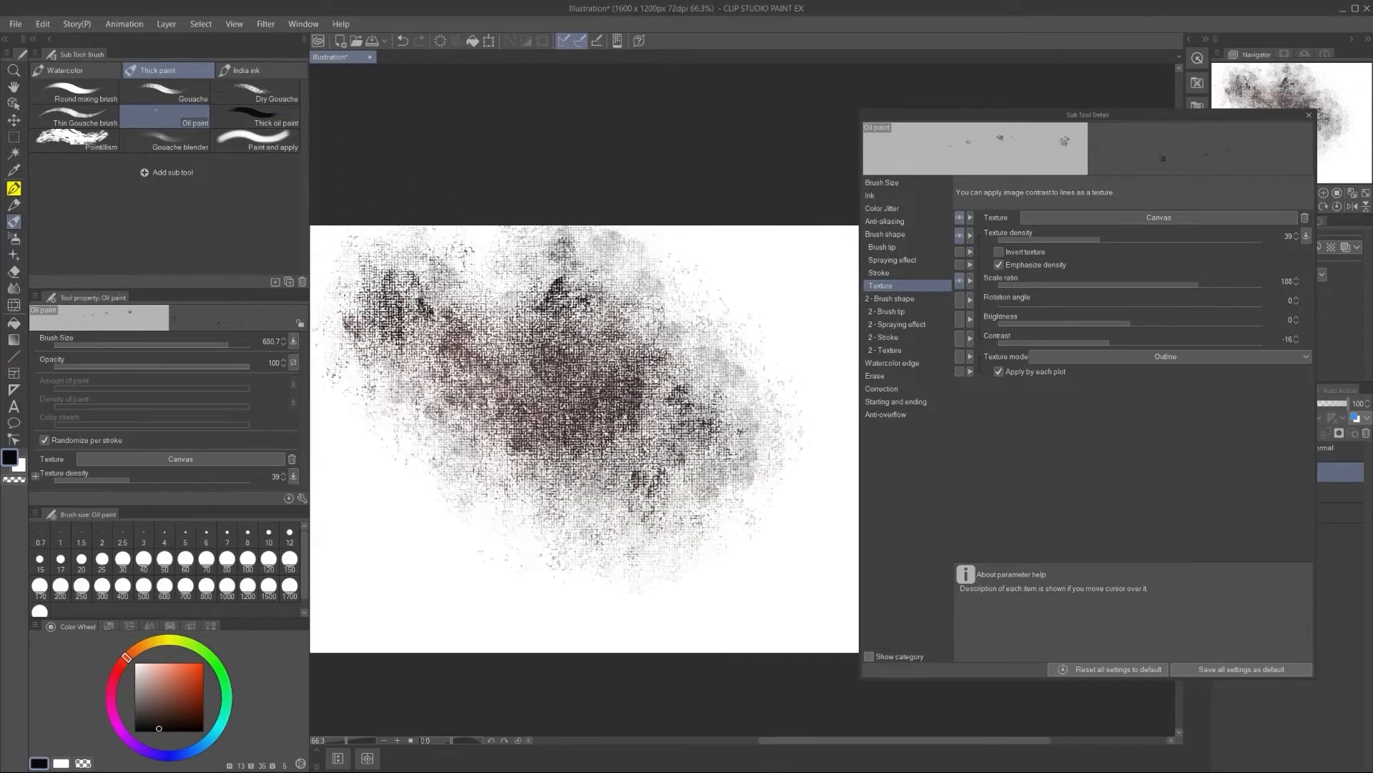
pyautogui.moveTo(494, 322)
pyautogui.mouseDown()
pyautogui.moveTo(465, 322)
pyautogui.moveTo(536, 369)
pyautogui.mouseUp()
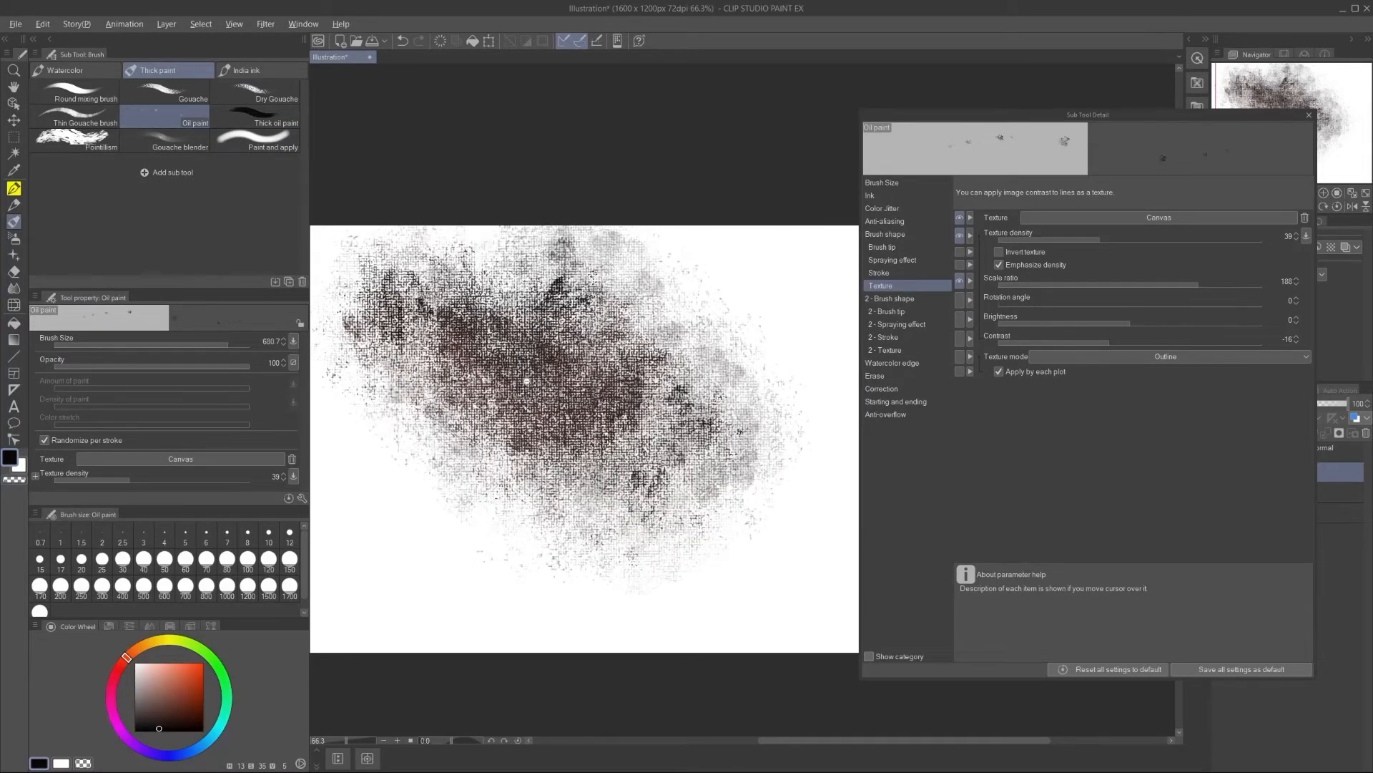
pyautogui.scroll(-4, 501, 366)
pyautogui.scroll(3, 486, 373)
pyautogui.moveTo(504, 447)
pyautogui.mouseDown()
pyautogui.moveTo(358, 387)
pyautogui.moveTo(608, 544)
pyautogui.mouseUp()
# Step: Set the texture mode to Normal, paint a test stroke and clear the layer
pyautogui.click(1080, 357)
pyautogui.click(1043, 371)
pyautogui.moveTo(780, 268)
pyautogui.mouseDown()
pyautogui.moveTo(715, 322)
pyautogui.moveTo(623, 326)
pyautogui.moveTo(426, 414)
pyautogui.moveTo(658, 451)
pyautogui.moveTo(588, 288)
pyautogui.moveTo(486, 340)
pyautogui.mouseUp()
pyautogui.press('Delete')
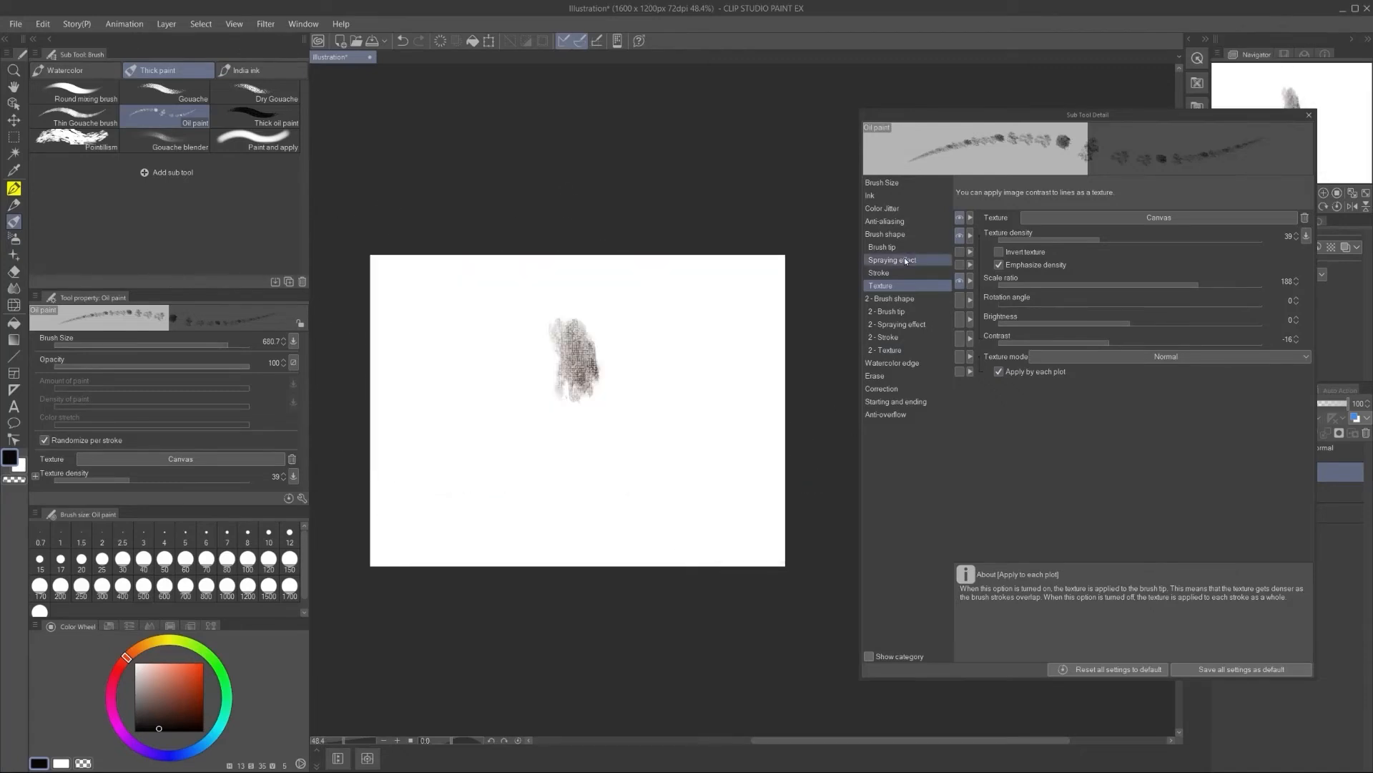
# Step: Look through the dual brush settings: the second brush shape, brush tip and spraying effect
pyautogui.click(882, 302)
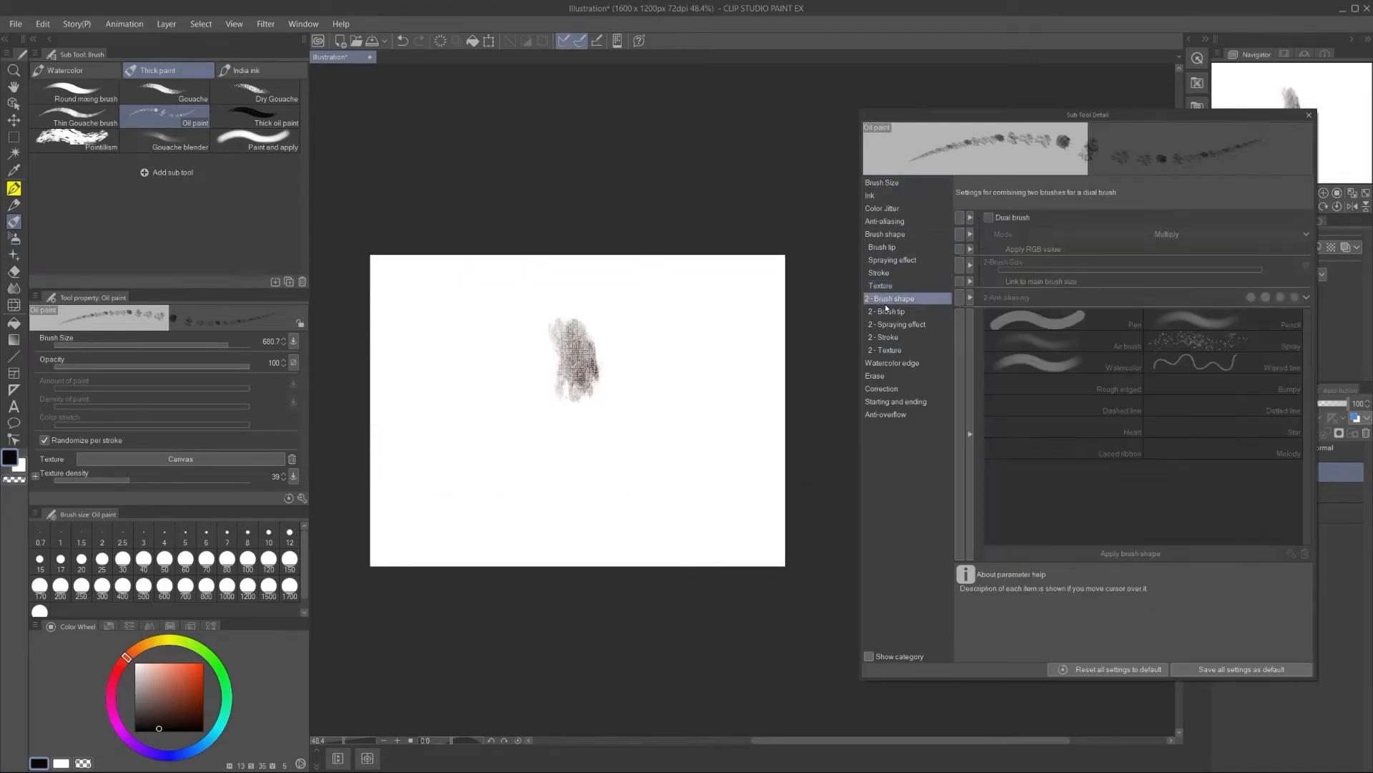
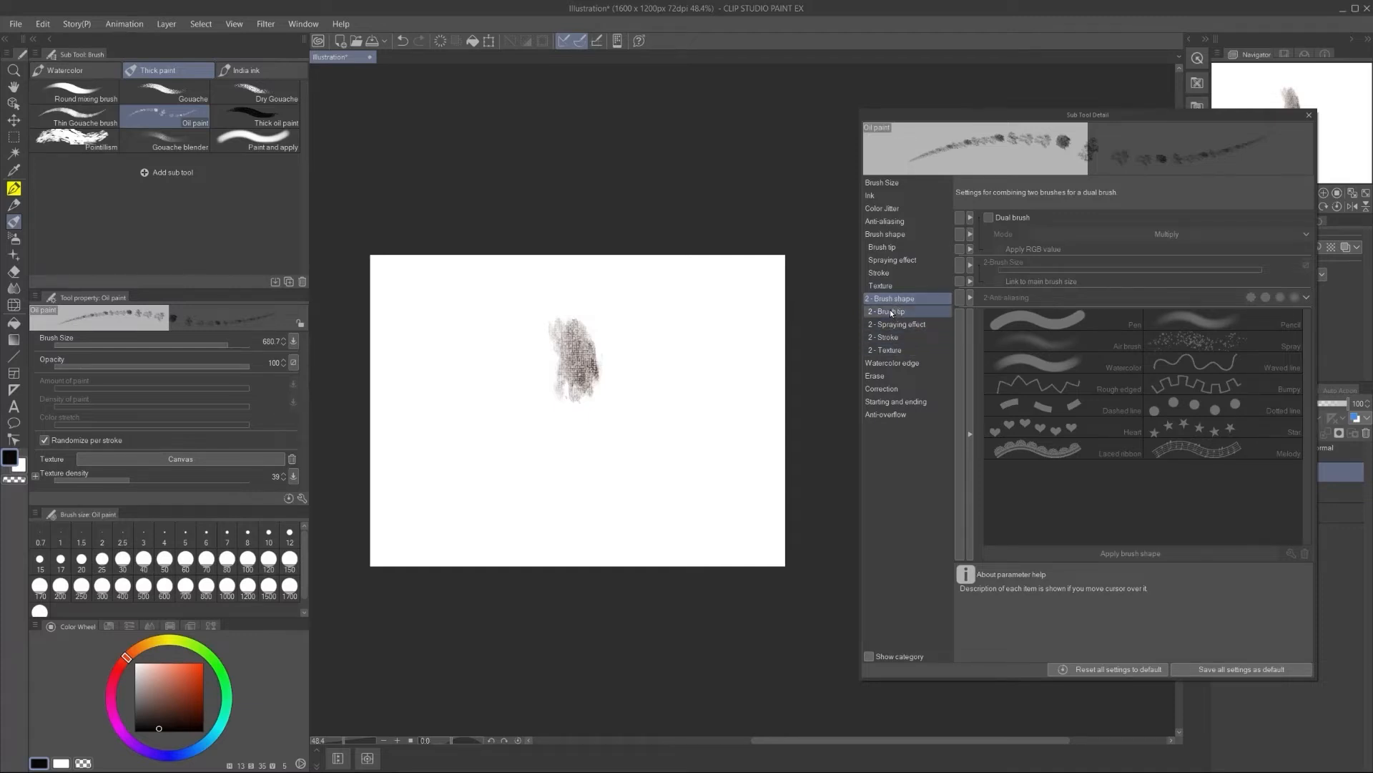
pyautogui.click(892, 312)
pyautogui.click(894, 325)
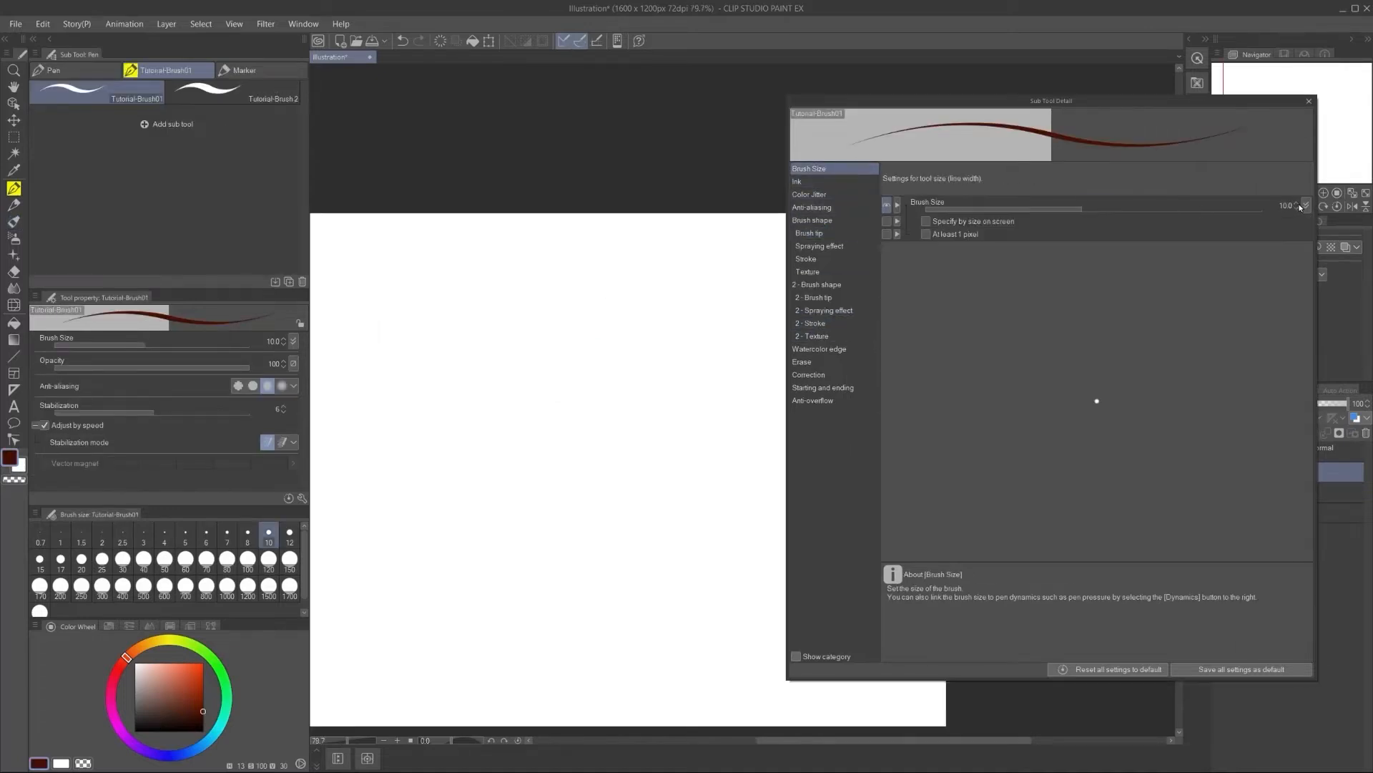
# Step: Bend Tutorial-Brush01's brush size pressure curve upward and paint test strokes, enlarging the brush to about 118
pyautogui.click(1305, 206)
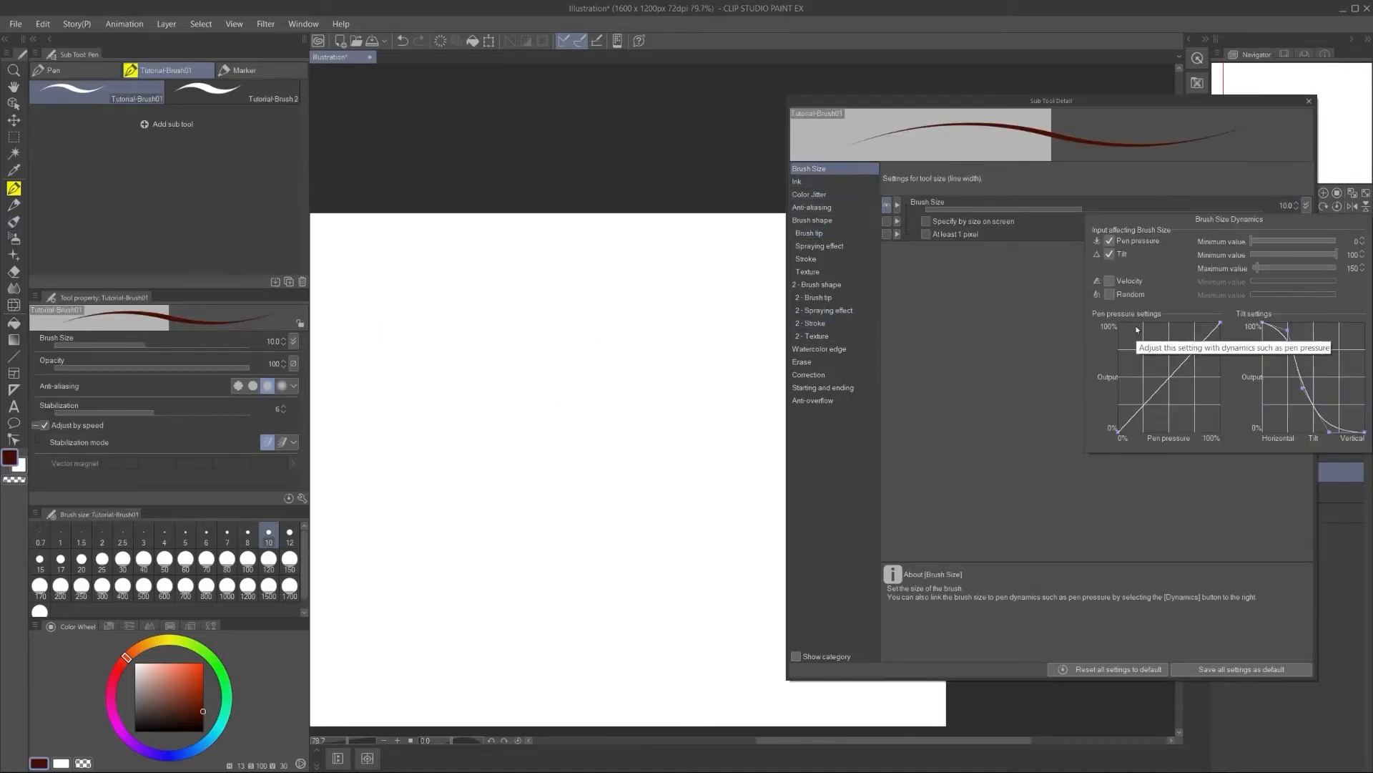
pyautogui.moveTo(1167, 381); pyautogui.dragTo(1149, 373)
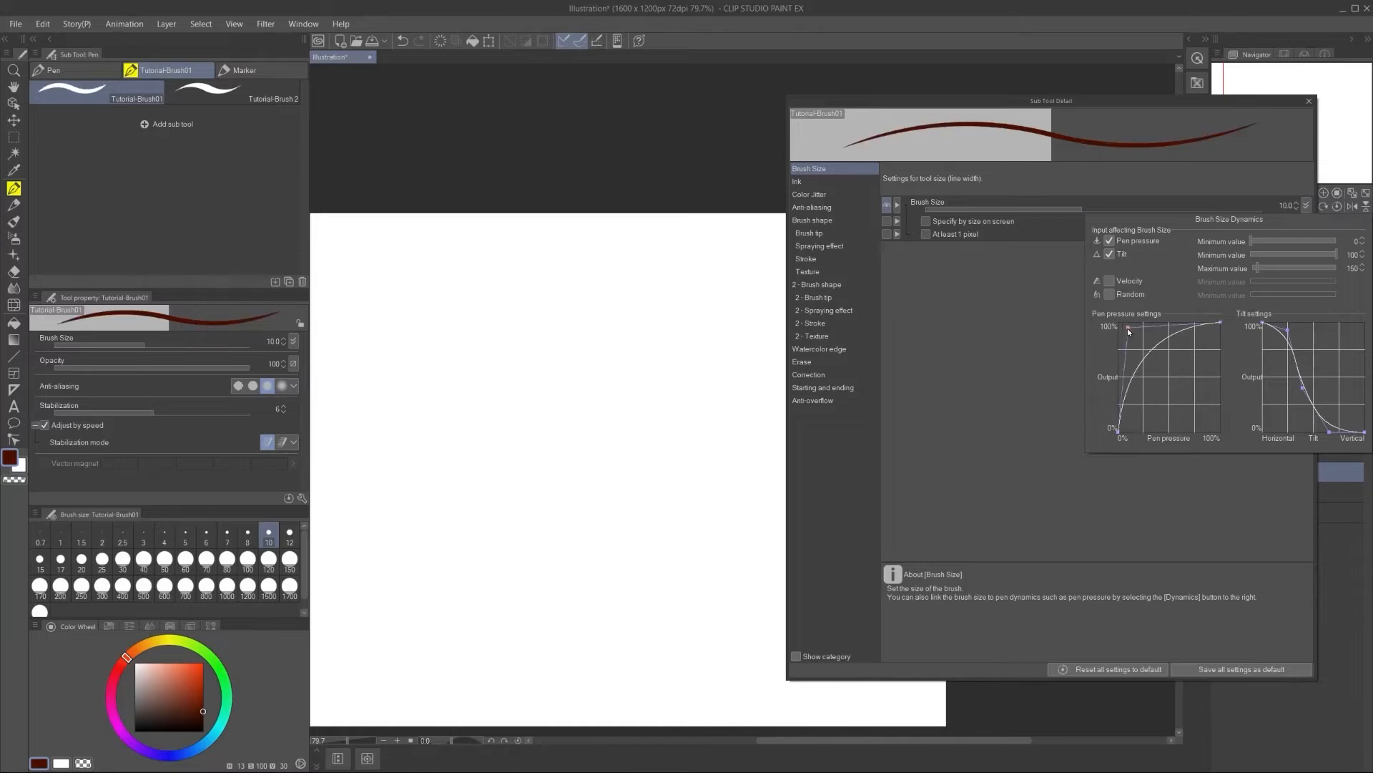
pyautogui.click(970, 342)
pyautogui.moveTo(459, 280); pyautogui.dragTo(574, 319)
pyautogui.keyDown('ctrl'); pyautogui.keyDown('alt'); pyautogui.moveTo(607, 349); pyautogui.dragTo(639, 381); pyautogui.keyUp('alt'); pyautogui.keyUp('ctrl')
pyautogui.moveTo(628, 416); pyautogui.dragTo(599, 414)
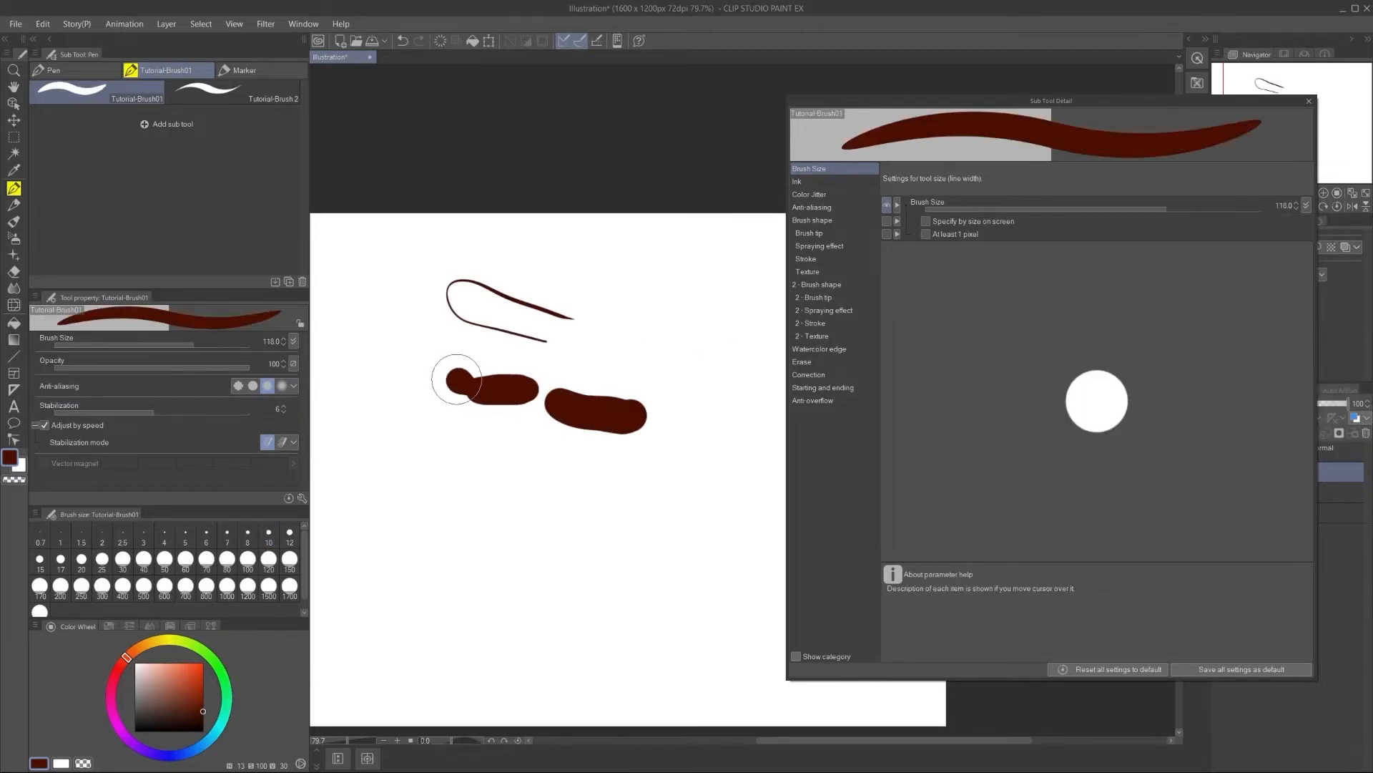
# Step: Bend the brush size pressure curve downward so the line widens only near full pen pressure
pyautogui.click(1307, 206)
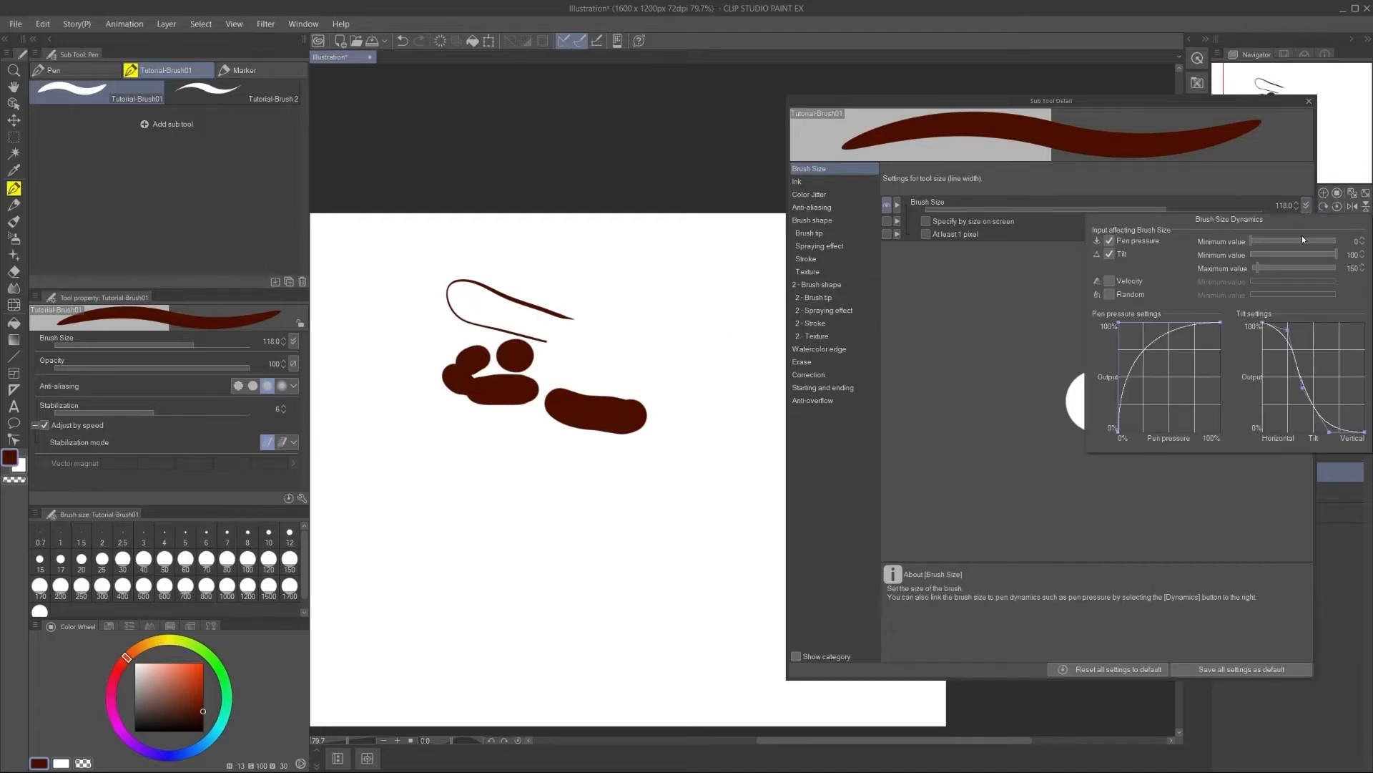
pyautogui.moveTo(1147, 359); pyautogui.dragTo(1167, 381)
pyautogui.moveTo(1214, 432); pyautogui.dragTo(1191, 415)
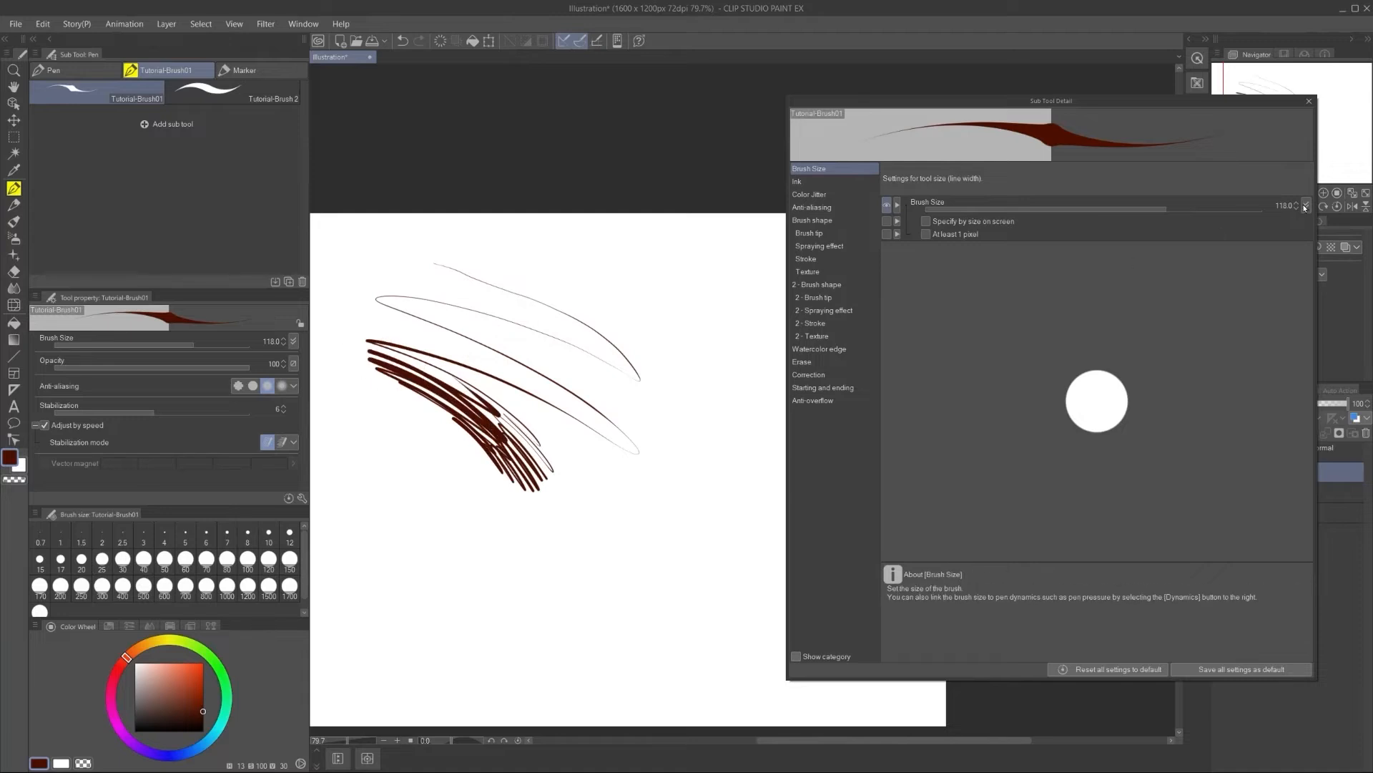
# Step: Pull the brush size pressure curve back up at lower pressures and paint sweeping test strokes
pyautogui.click(1305, 207)
pyautogui.moveTo(1191, 415); pyautogui.dragTo(1140, 353)
pyautogui.moveTo(588, 242)
pyautogui.mouseDown()
pyautogui.moveTo(736, 354)
pyautogui.moveTo(454, 546)
pyautogui.moveTo(726, 425)
pyautogui.mouseUp()
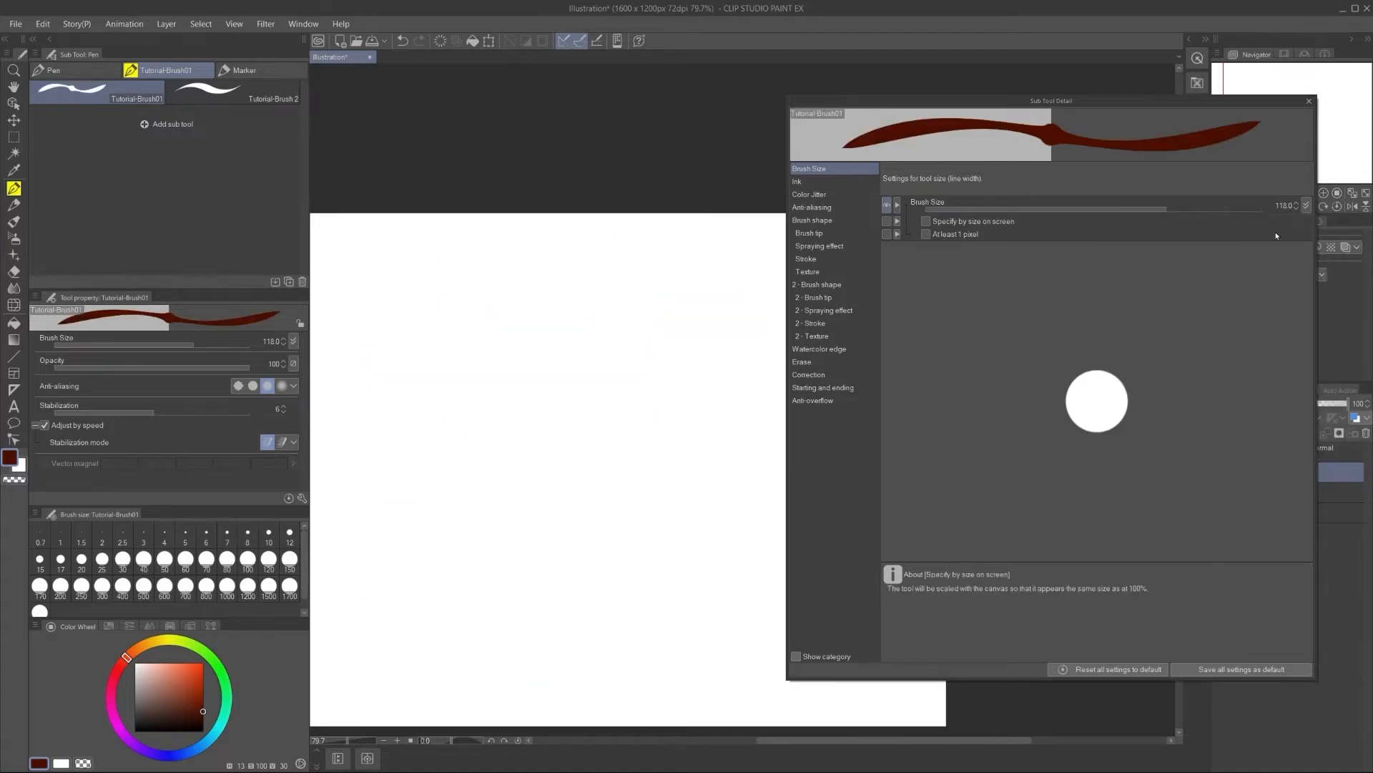
pyautogui.click(1305, 206)
pyautogui.moveTo(453, 301)
pyautogui.mouseDown()
pyautogui.moveTo(577, 398)
pyautogui.moveTo(622, 662)
pyautogui.mouseUp()
# Step: Reshape the brush size pressure curve into several waves using additional control points
pyautogui.click(1305, 207)
pyautogui.moveTo(1129, 328)
pyautogui.mouseDown()
pyautogui.moveTo(1128, 428)
pyautogui.moveTo(1140, 343)
pyautogui.mouseUp()
pyautogui.moveTo(1162, 379)
pyautogui.mouseDown()
pyautogui.moveTo(1152, 424)
pyautogui.moveTo(1171, 342)
pyautogui.mouseUp()
pyautogui.moveTo(1193, 344); pyautogui.dragTo(1193, 368)
# Step: Reduce the brush size to 26.3 and paint zigzag test strokes, clearing the layer between attempts
pyautogui.press('Delete')
pyautogui.moveTo(453, 276)
pyautogui.mouseDown()
pyautogui.moveTo(505, 296)
pyautogui.moveTo(607, 586)
pyautogui.moveTo(429, 701)
pyautogui.moveTo(482, 466)
pyautogui.mouseUp()
pyautogui.press('Delete')
pyautogui.press('Delete')
pyautogui.moveTo(534, 376); pyautogui.dragTo(493, 377)
pyautogui.moveTo(434, 284); pyautogui.dragTo(571, 436)
# Step: Add sharper peaks at the low-pressure end of the brush size curve and paint zigzags on the cleared layer
pyautogui.click(1306, 206)
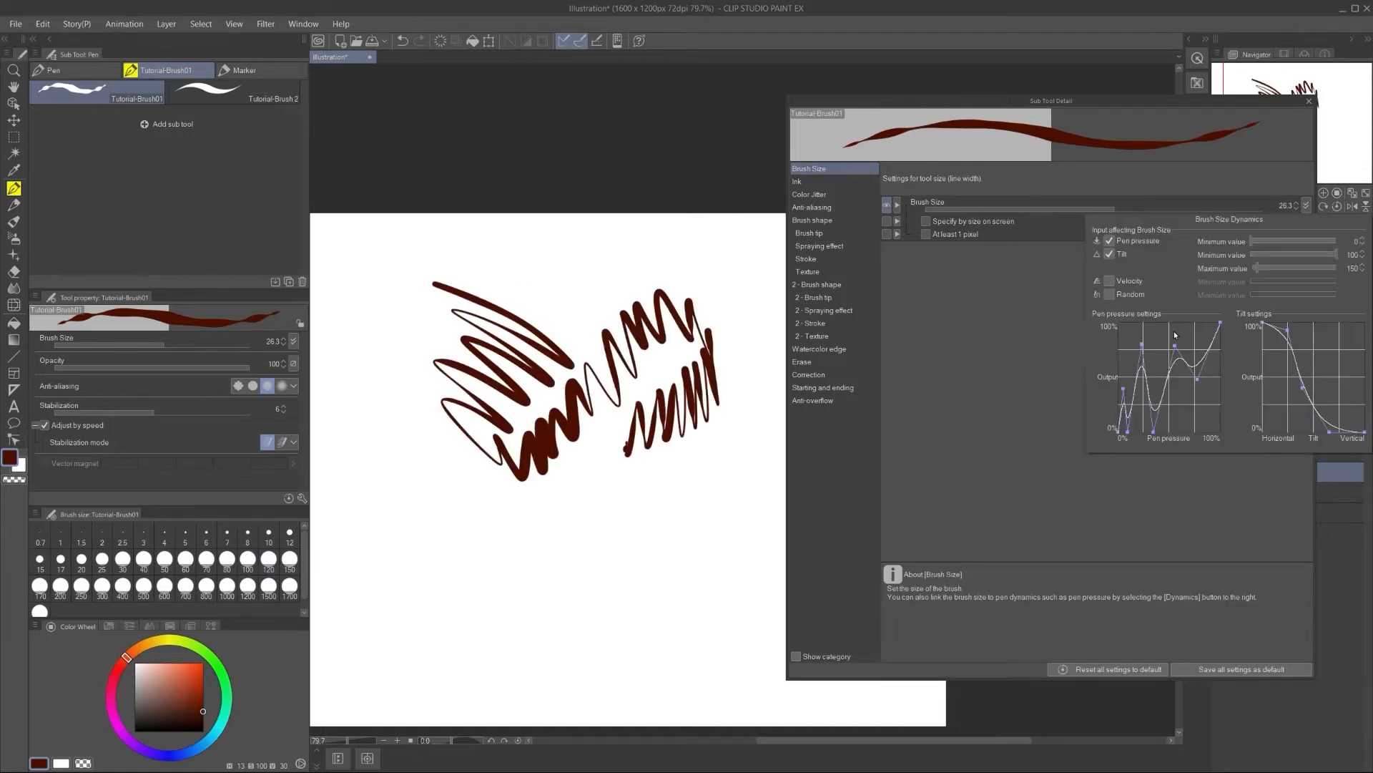
pyautogui.press('Delete')
pyautogui.moveTo(596, 256); pyautogui.dragTo(628, 288)
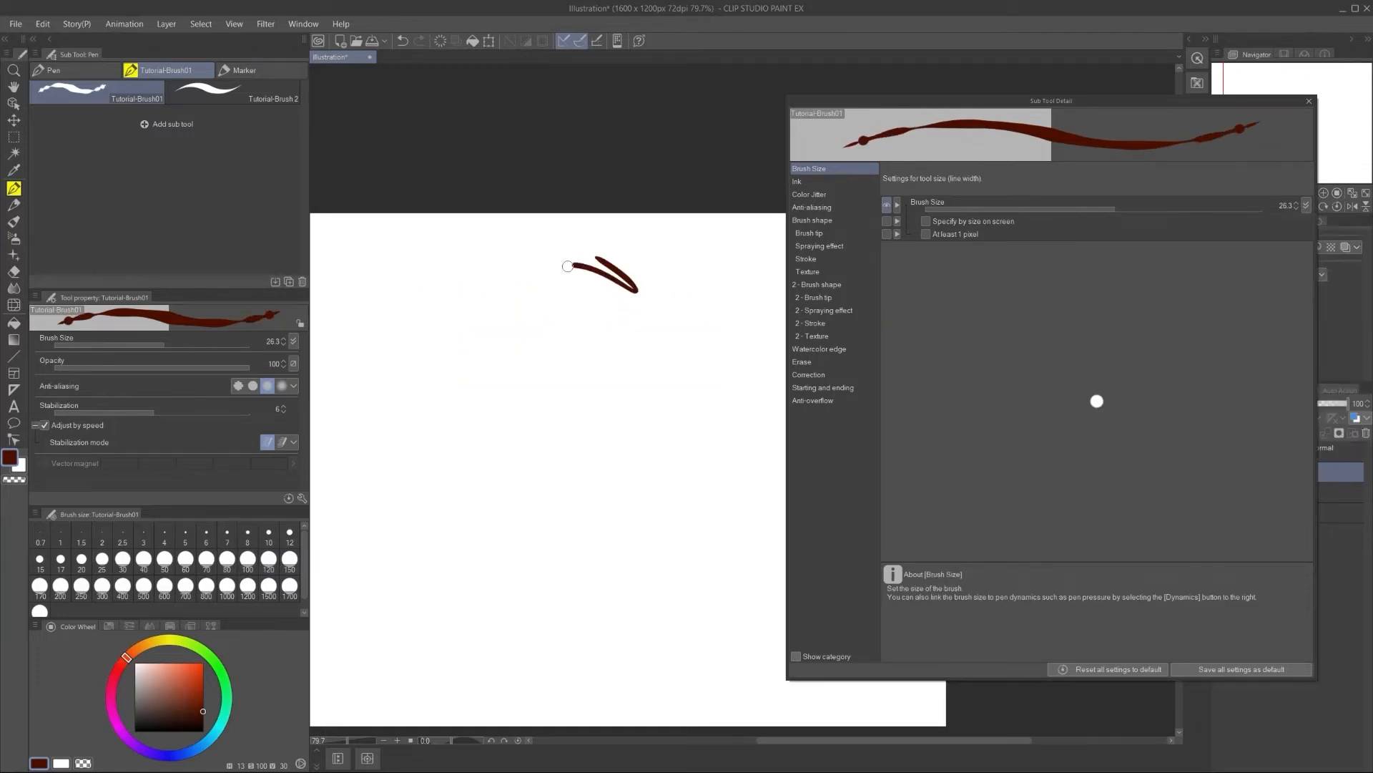
# Step: Turn on Random for the brush size dynamics and paint hatching strokes, clearing the layer between attempts
pyautogui.click(1304, 207)
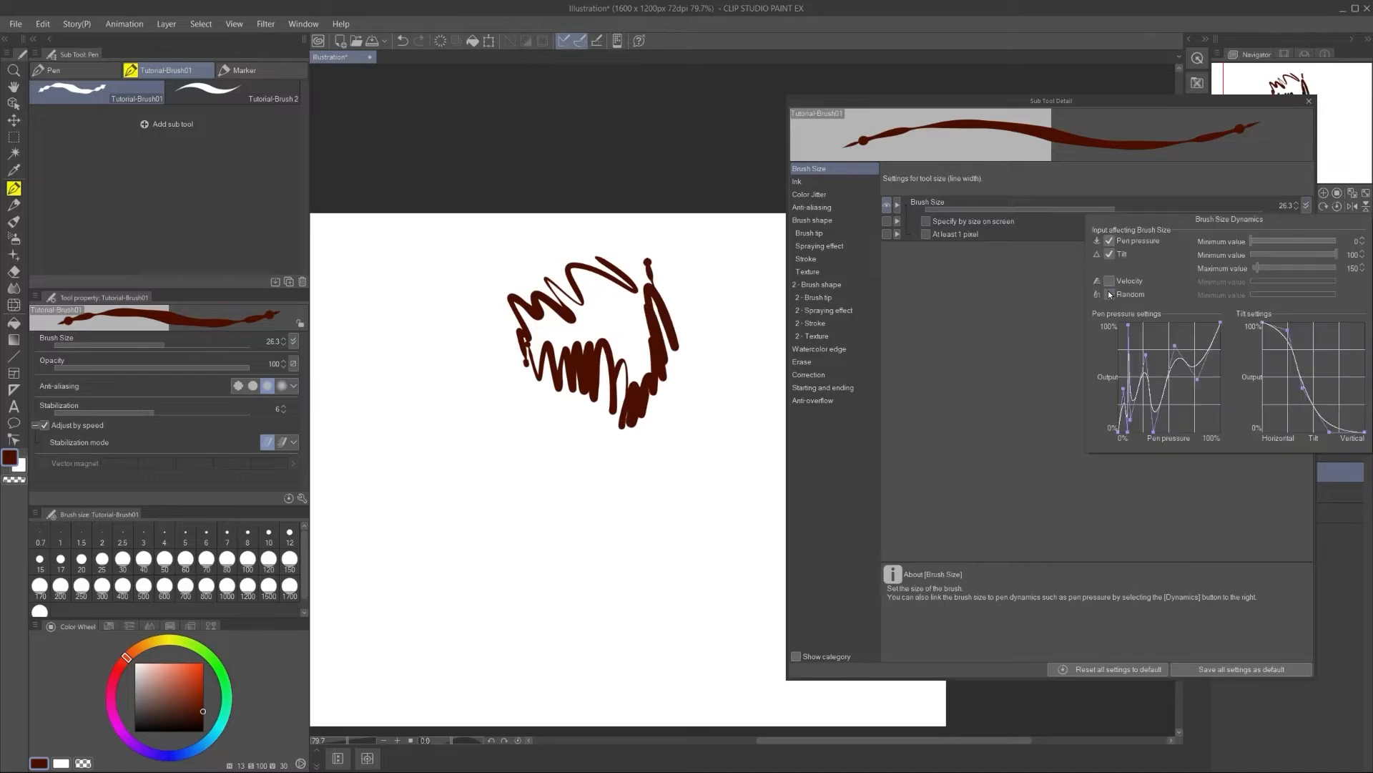
pyautogui.moveTo(685, 360)
pyautogui.mouseDown()
pyautogui.moveTo(493, 522)
pyautogui.moveTo(628, 478)
pyautogui.moveTo(727, 518)
pyautogui.mouseUp()
pyautogui.press('Delete')
pyautogui.moveTo(437, 326); pyautogui.dragTo(551, 392)
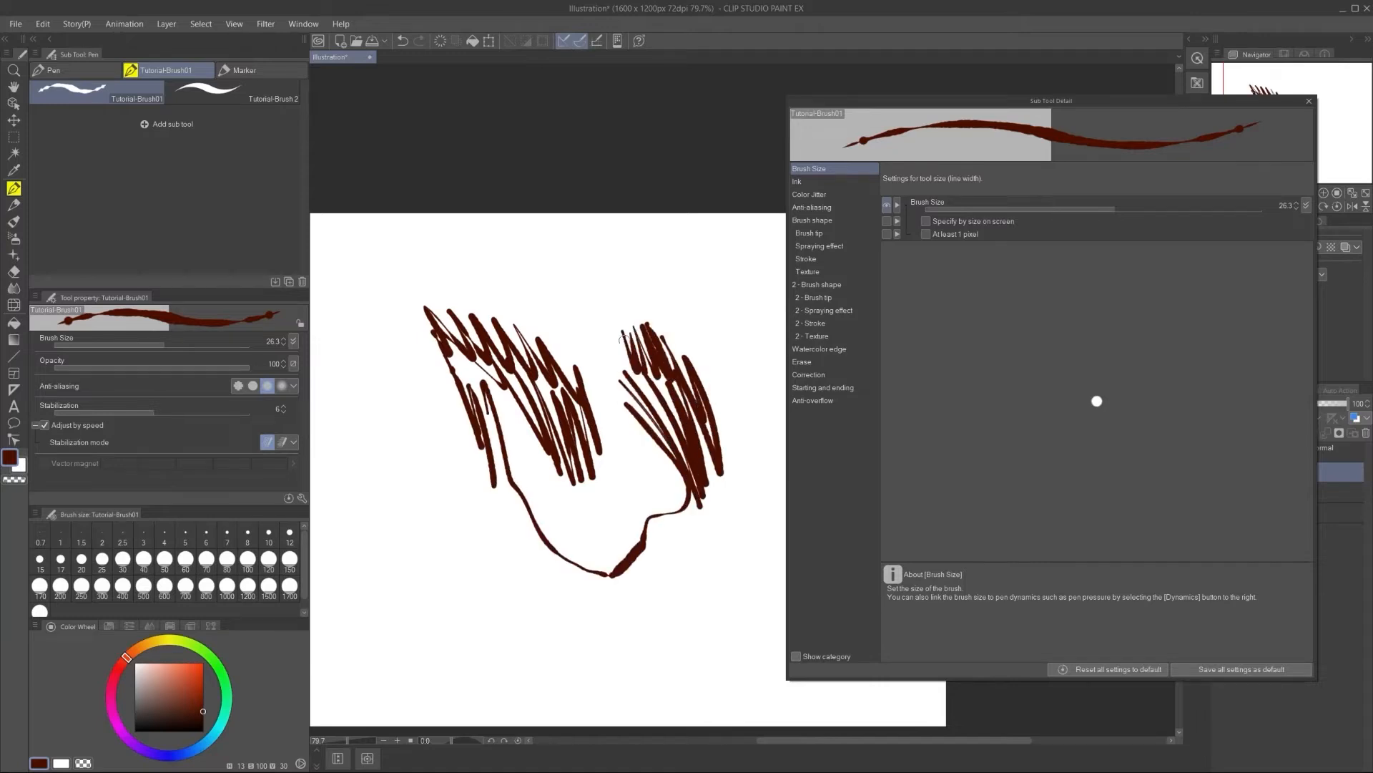
pyautogui.press('Delete')
pyautogui.moveTo(505, 300); pyautogui.dragTo(620, 393)
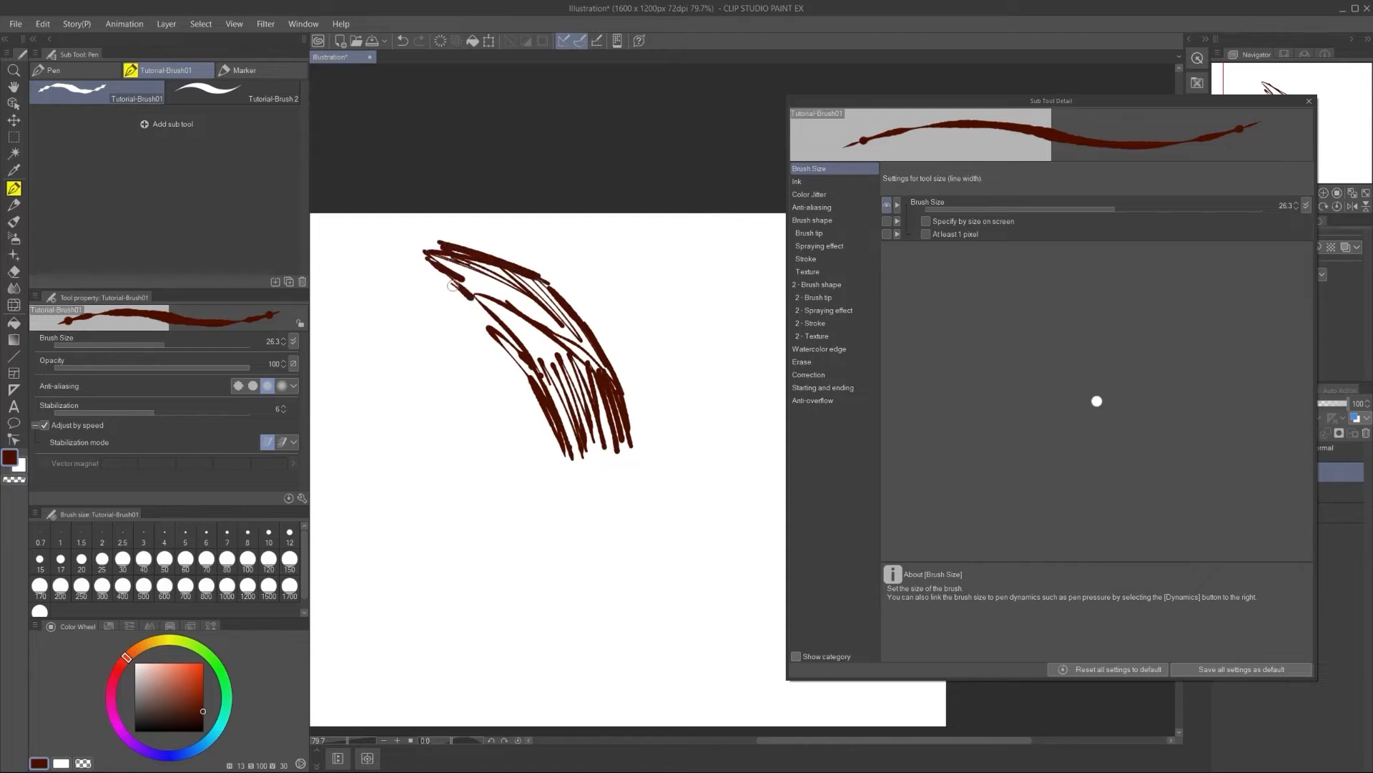
# Step: Rework the peaks of the brush size pressure curve with Tilt off and Random on, and paint looping test strokes
pyautogui.click(1307, 206)
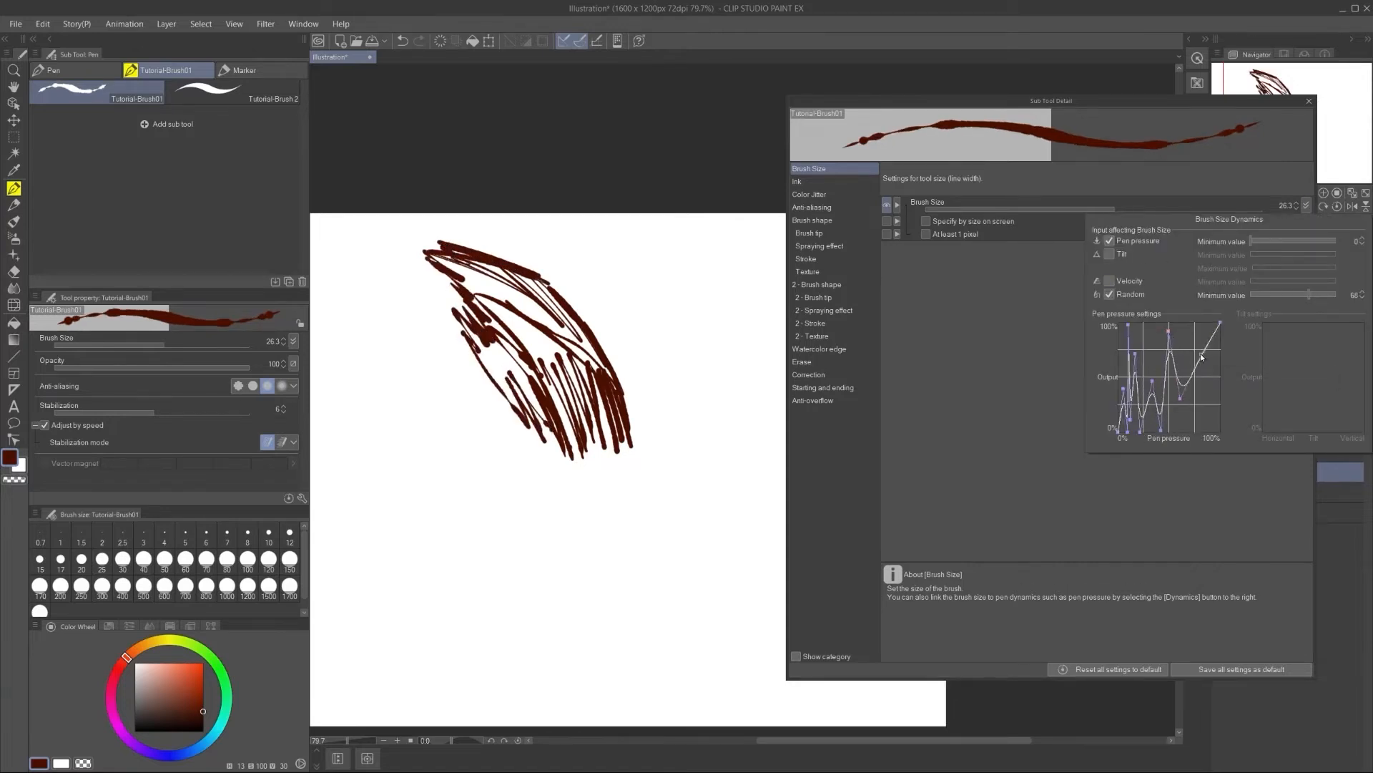
pyautogui.moveTo(576, 315); pyautogui.dragTo(691, 434)
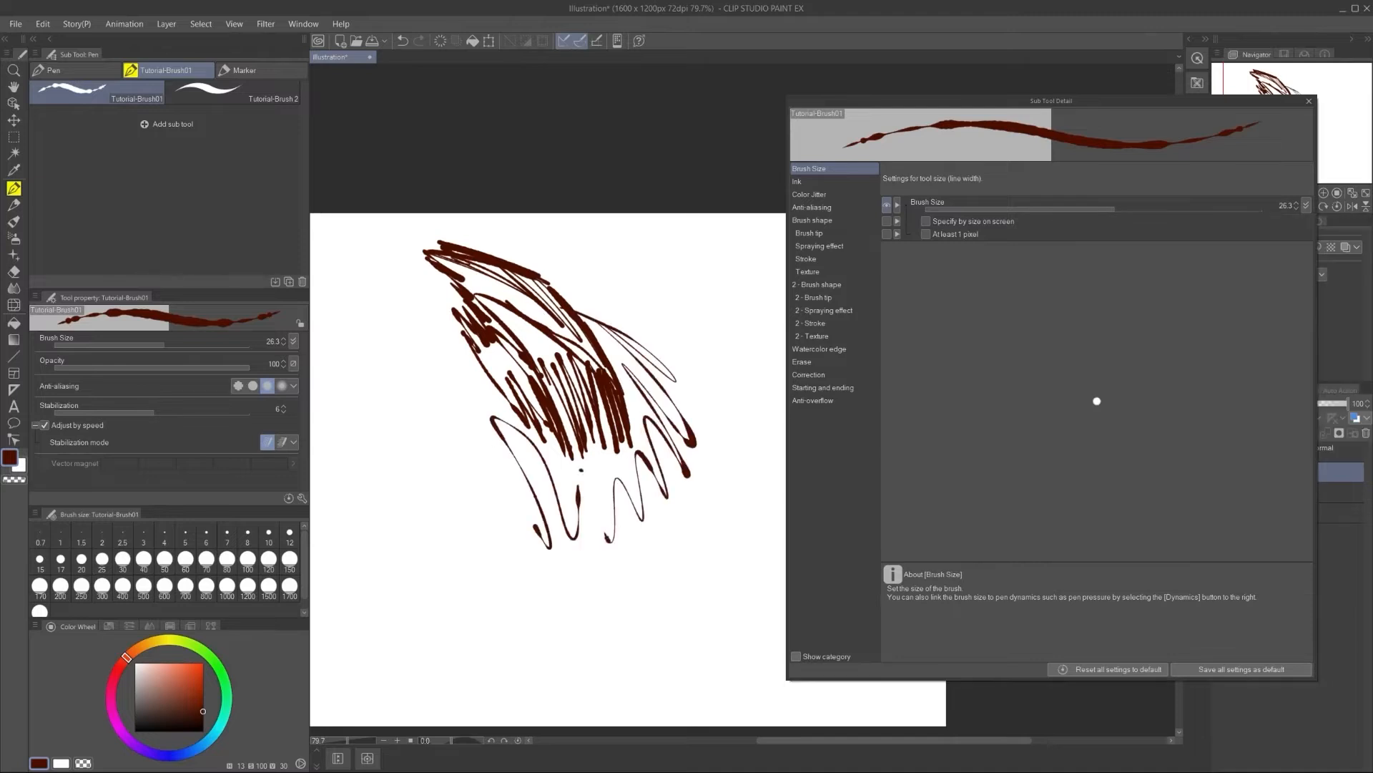
pyautogui.moveTo(536, 530); pyautogui.dragTo(544, 642)
# Step: Pick black and paint hatching and zigzag test strokes with the uneven pressure curve, clearing the layer between attempts
pyautogui.click(203, 732)
pyautogui.moveTo(495, 423); pyautogui.dragTo(664, 592)
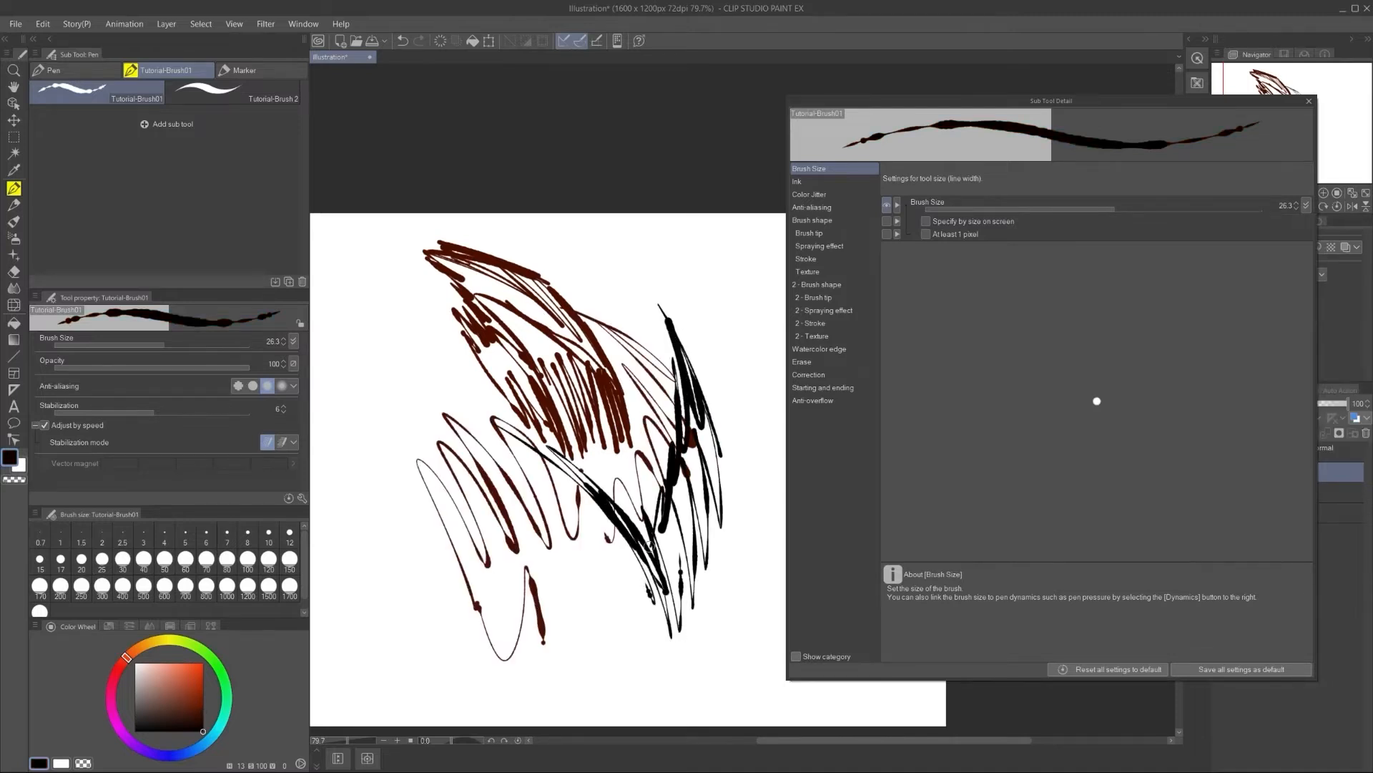
pyautogui.press('Delete')
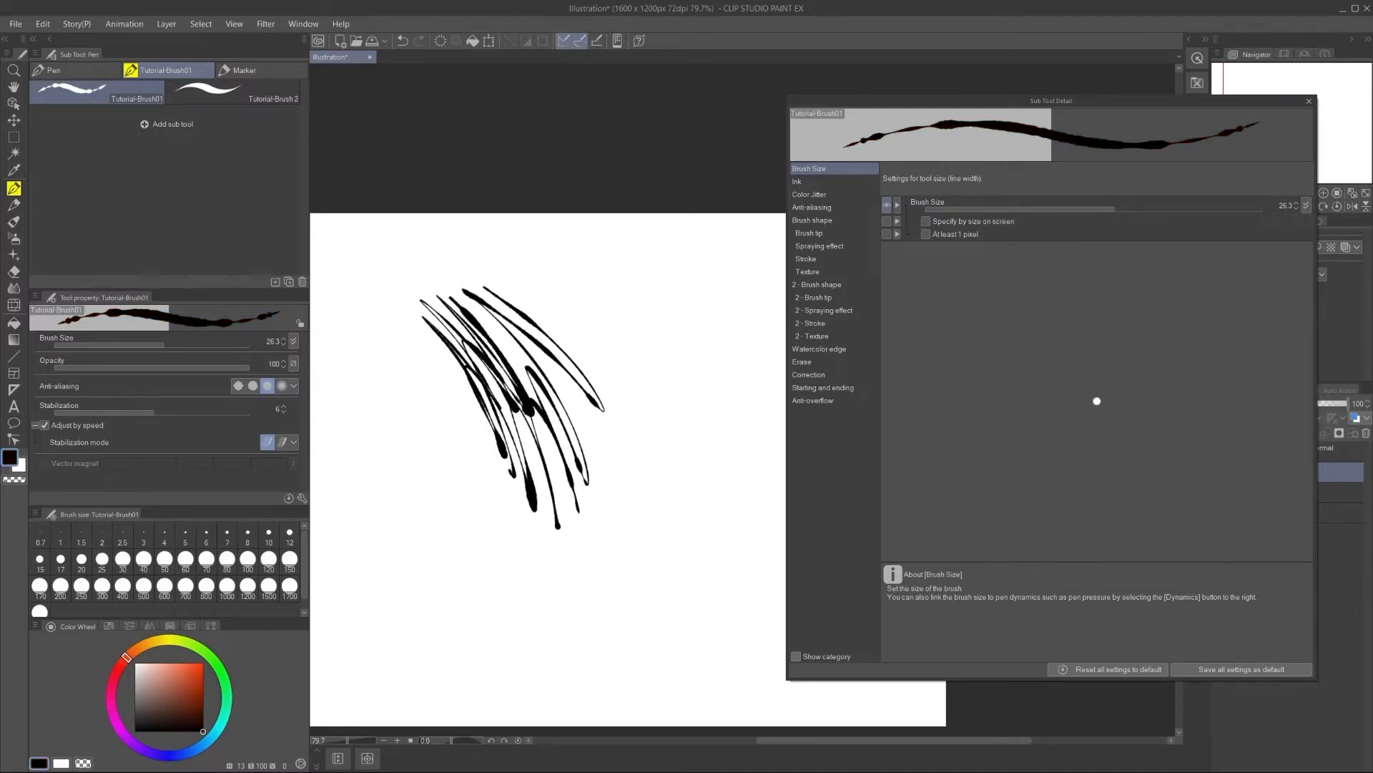
pyautogui.scroll(-2, 444, 390)
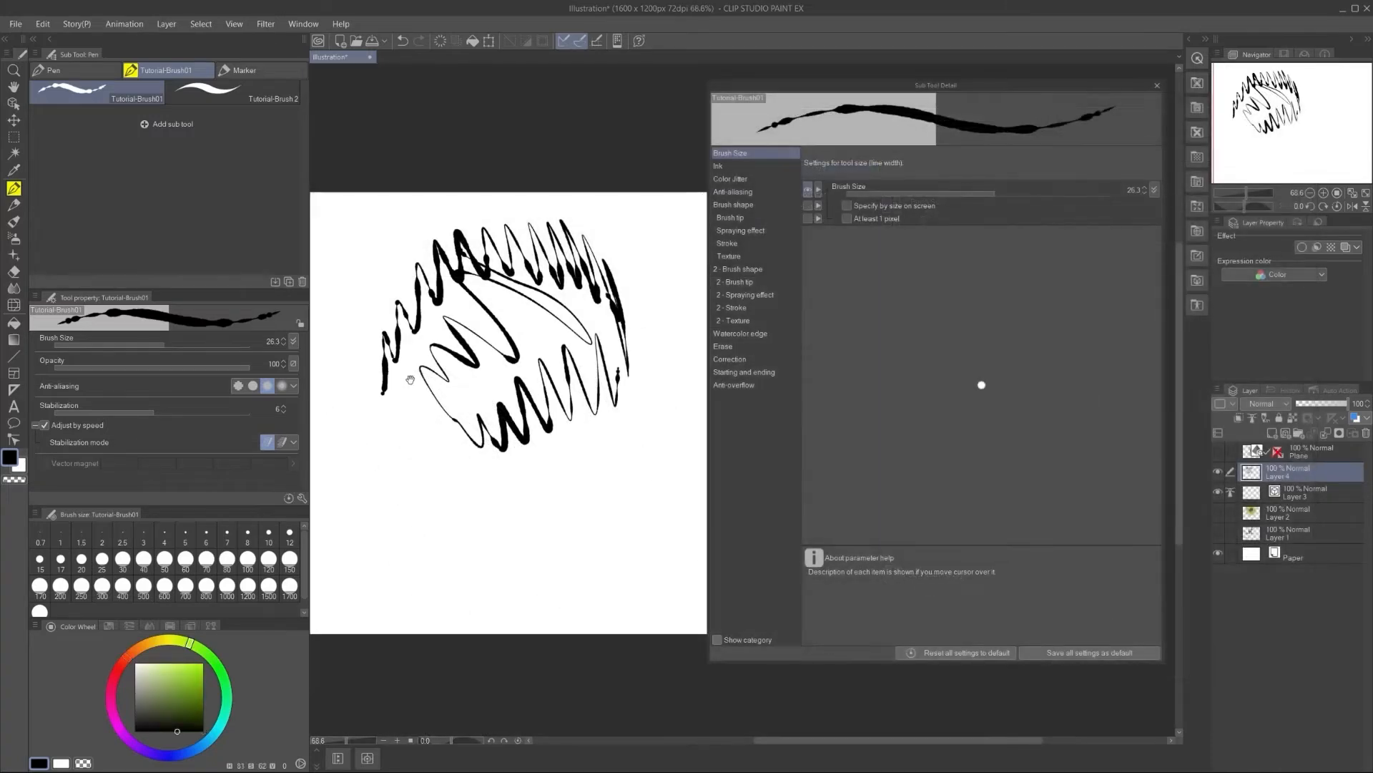
pyautogui.scroll(3, 452, 360)
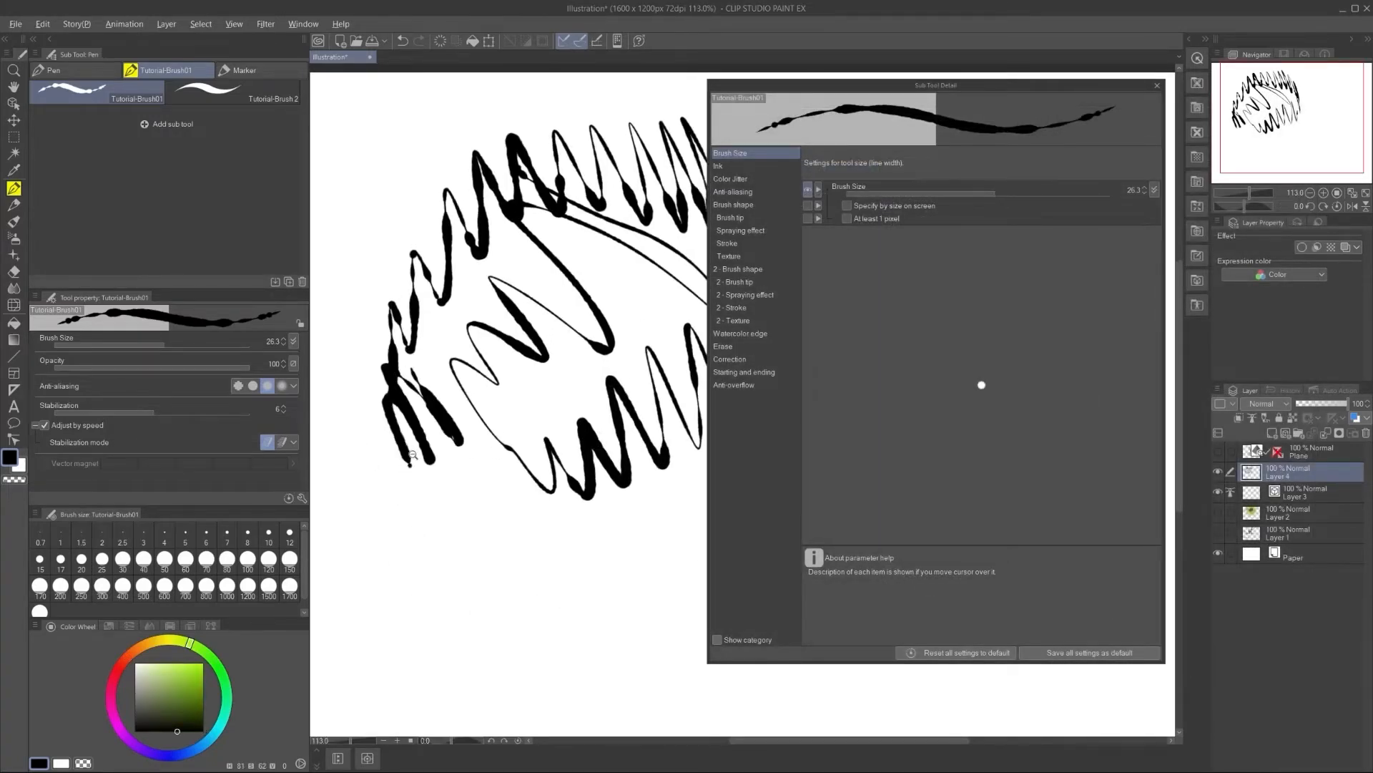
pyautogui.scroll(-4, 408, 447)
pyautogui.press('Delete')
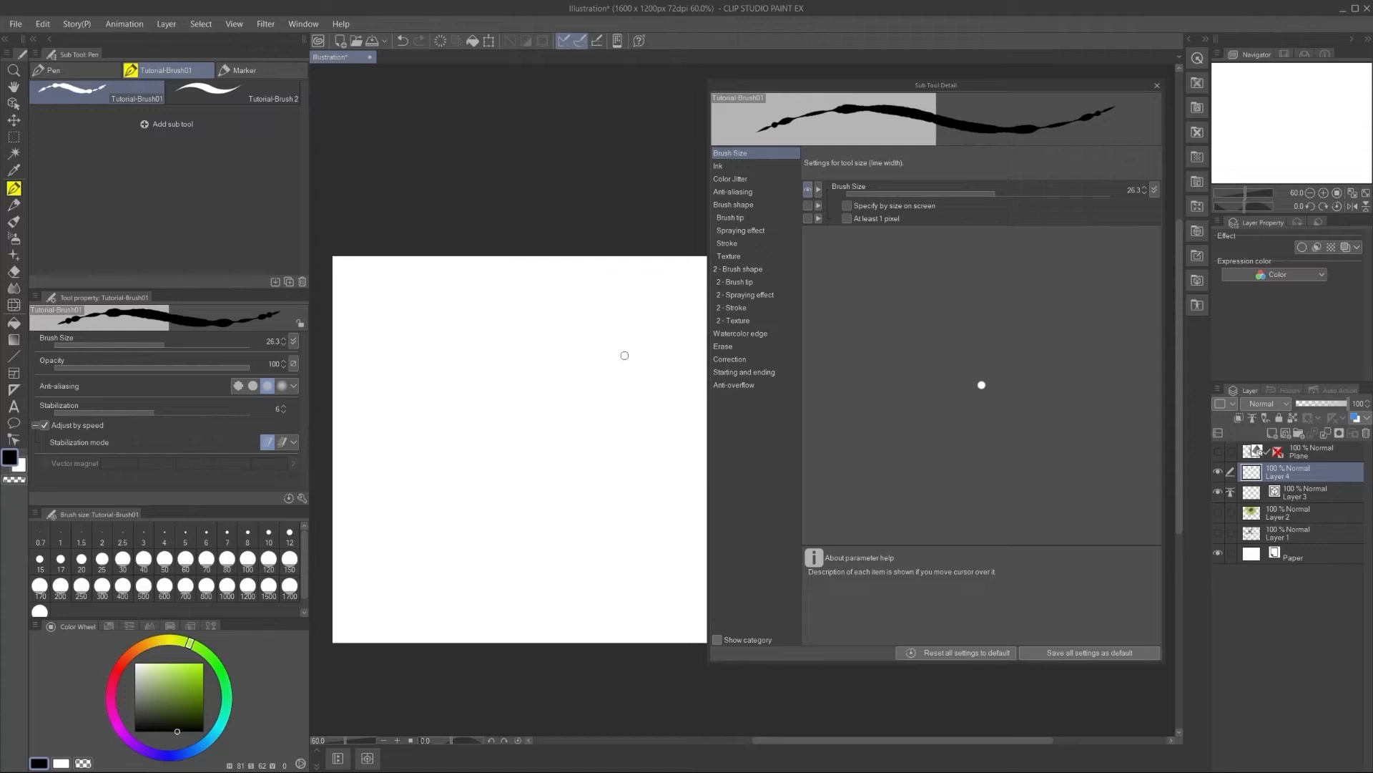
# Step: Paint tight zigzag test strokes across the upper part of the blank layer
pyautogui.scroll(8, 502, 408)
pyautogui.scroll(-10, 504, 404)
pyautogui.scroll(4, 513, 401)
pyautogui.moveTo(513, 401); pyautogui.dragTo(493, 374)
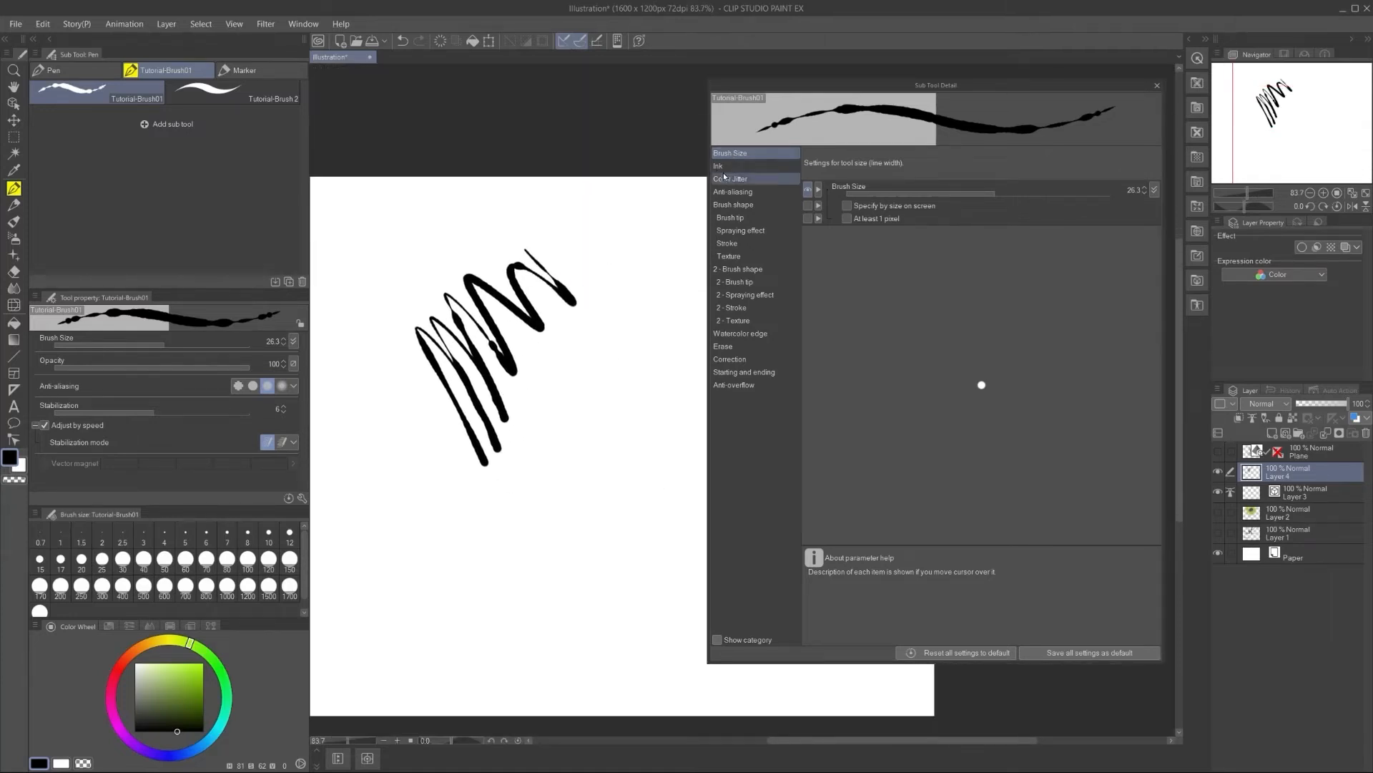
# Step: Apply the Dappled cloud 2 paper texture to the brush
pyautogui.click(729, 256)
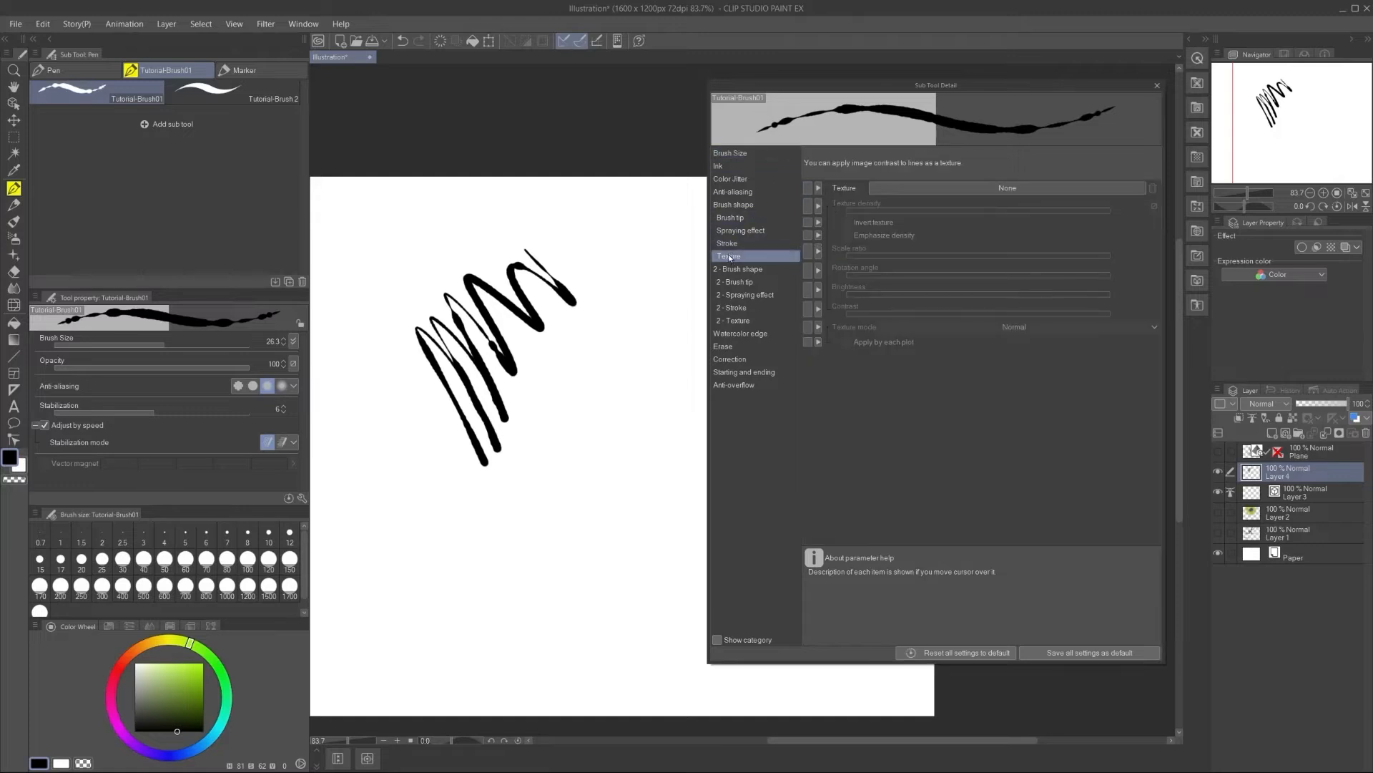
pyautogui.click(937, 188)
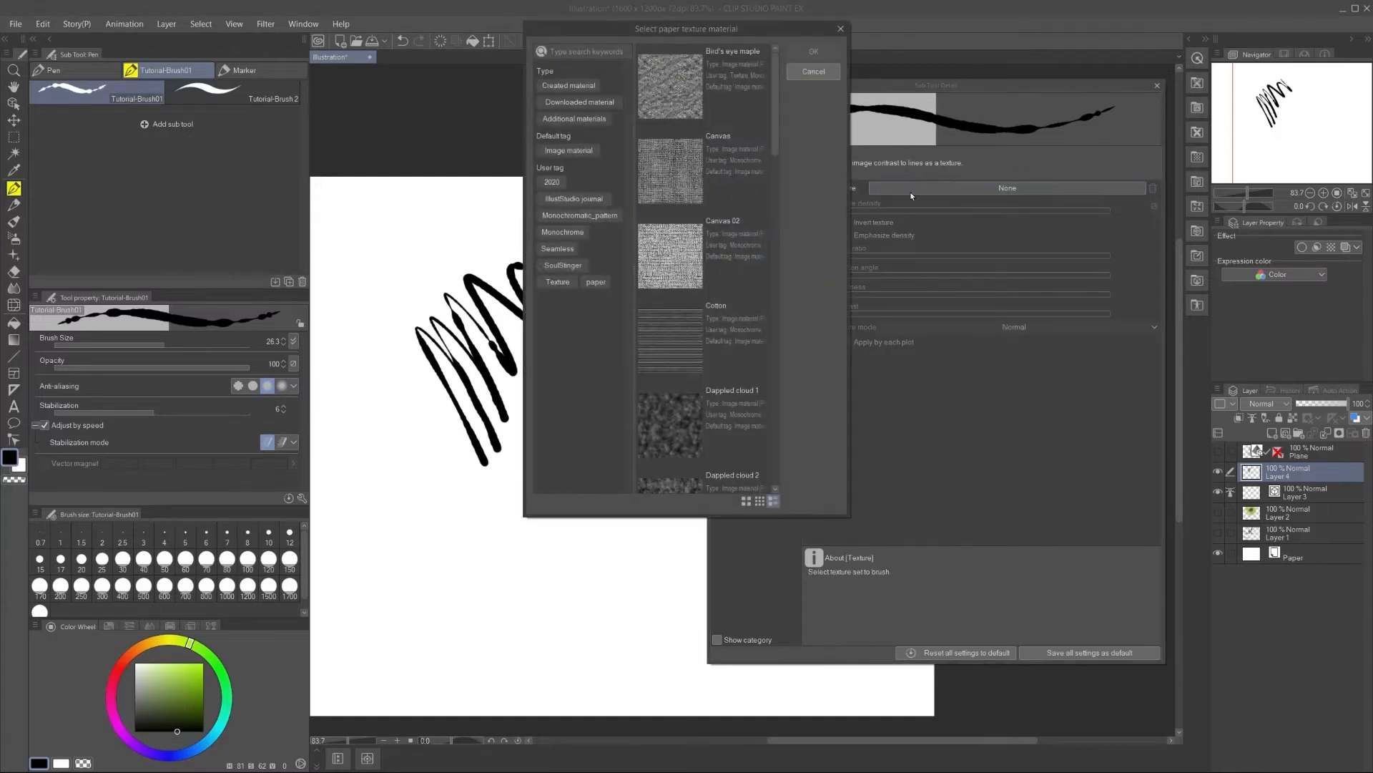
pyautogui.moveTo(774, 113); pyautogui.dragTo(762, 176)
pyautogui.click(672, 239)
pyautogui.doubleClick(672, 244)
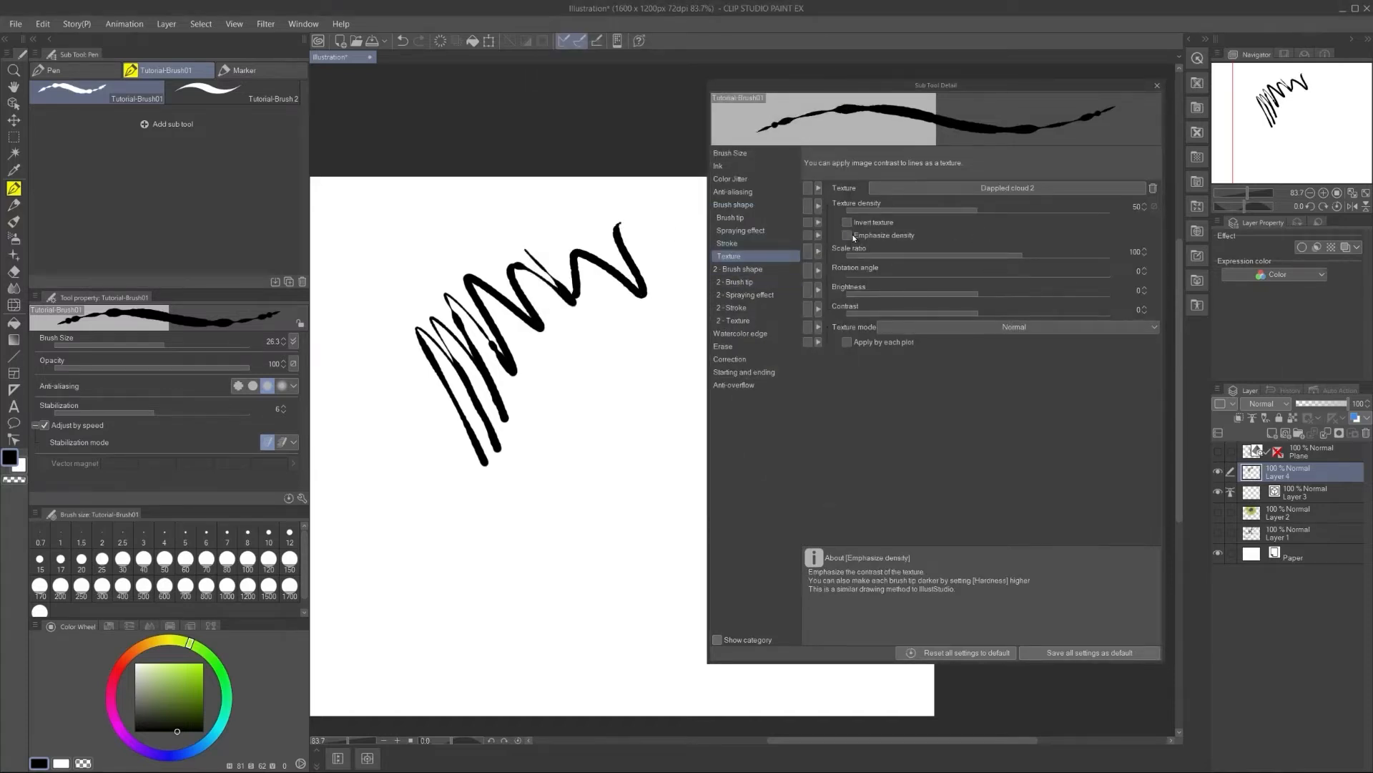
# Step: Clear the layer and lower the brush tip's density in stages to 12, painting test strokes at each setting
pyautogui.click(730, 218)
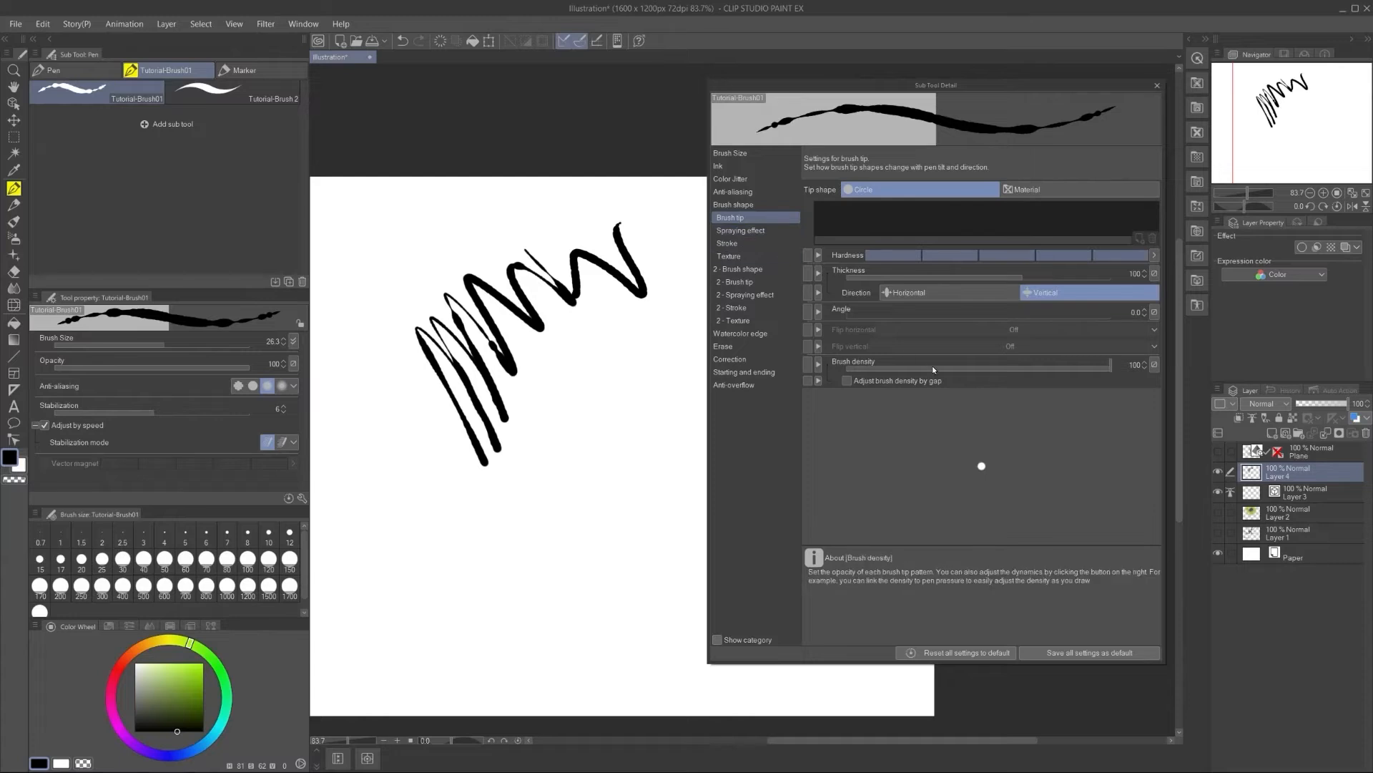
pyautogui.scroll(4, 551, 316)
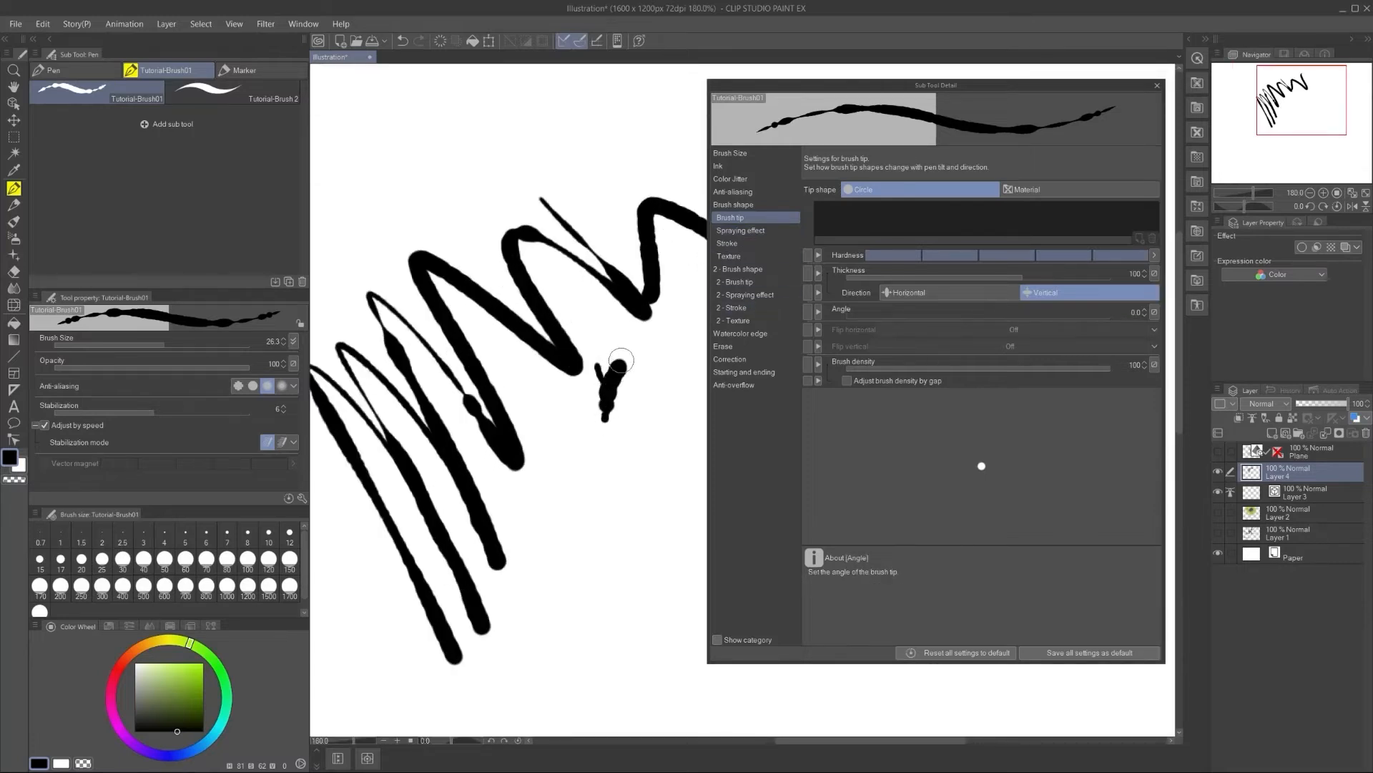
pyautogui.press('Delete')
pyautogui.moveTo(493, 244)
pyautogui.mouseDown()
pyautogui.moveTo(517, 256)
pyautogui.moveTo(439, 324)
pyautogui.mouseUp()
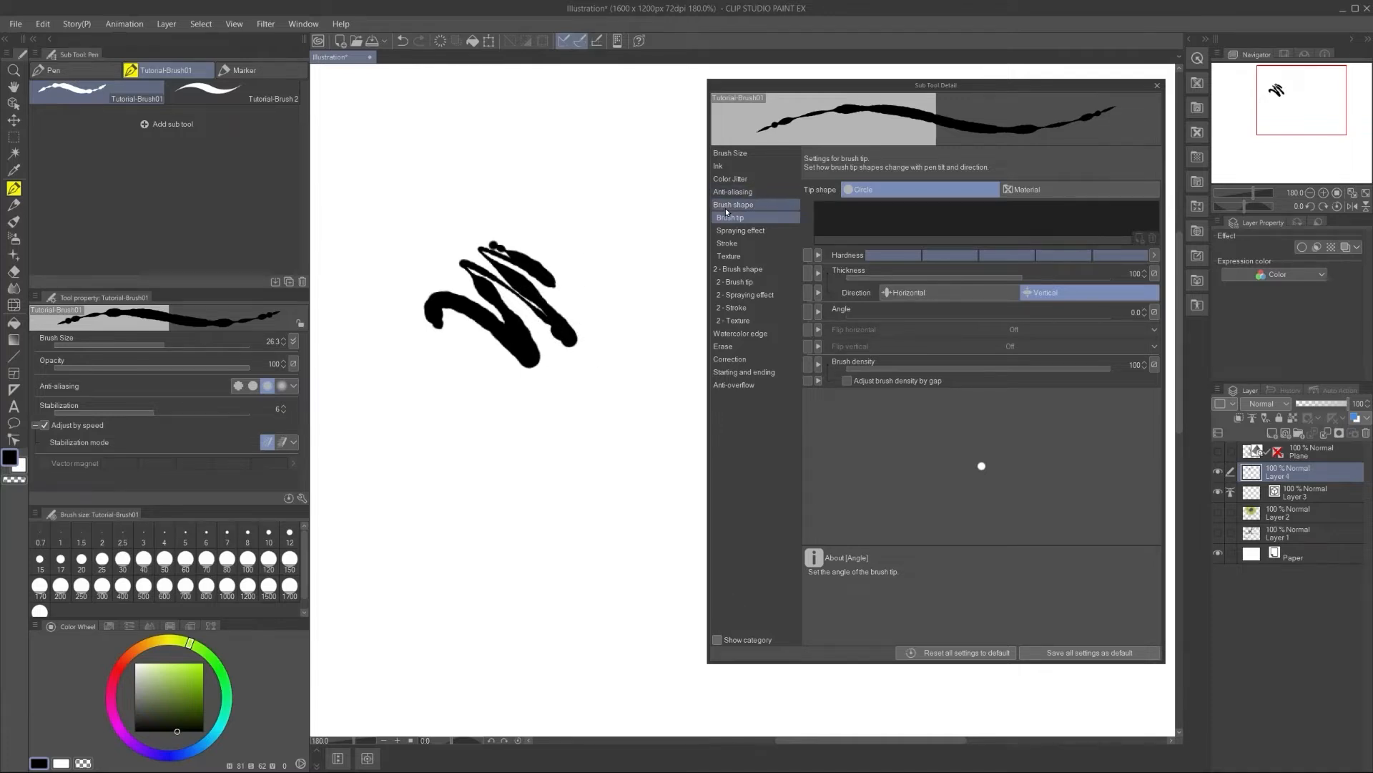
pyautogui.click(975, 369)
pyautogui.moveTo(420, 146)
pyautogui.mouseDown()
pyautogui.moveTo(629, 246)
pyautogui.moveTo(648, 334)
pyautogui.mouseUp()
pyautogui.click(872, 367)
pyautogui.moveTo(552, 147)
pyautogui.mouseDown()
pyautogui.moveTo(673, 275)
pyautogui.moveTo(615, 383)
pyautogui.moveTo(513, 452)
pyautogui.mouseUp()
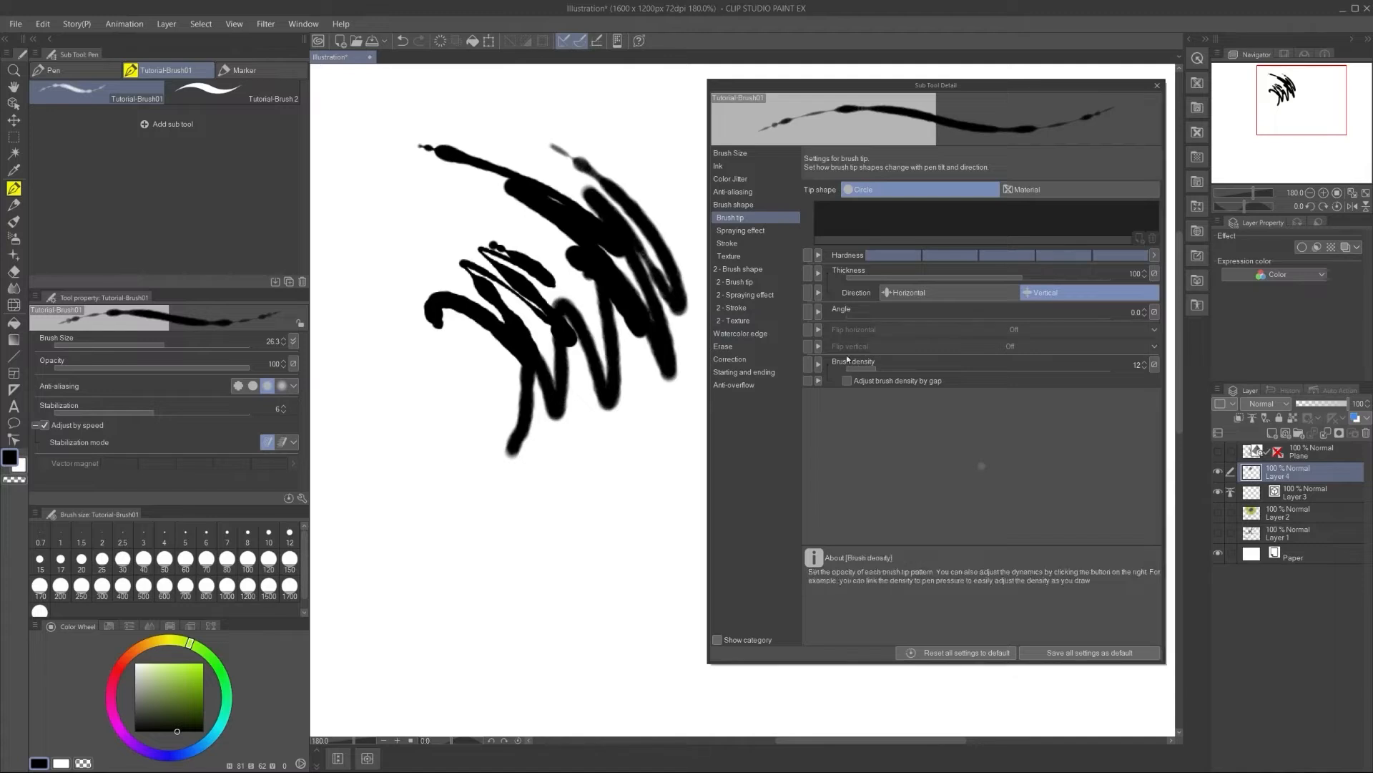
# Step: Set the brush density to 6 and enlarge the brush to 96.2, painting test strokes and clearing the layer
pyautogui.press('Delete')
pyautogui.moveTo(452, 132)
pyautogui.mouseDown()
pyautogui.moveTo(516, 194)
pyautogui.moveTo(513, 297)
pyautogui.mouseUp()
pyautogui.press(']')
pyautogui.press(']')
pyautogui.press(']')
pyautogui.press(']')
pyautogui.press(']')
pyautogui.moveTo(568, 357)
pyautogui.mouseDown()
pyautogui.moveTo(526, 354)
pyautogui.moveTo(463, 419)
pyautogui.moveTo(530, 489)
pyautogui.moveTo(588, 424)
pyautogui.moveTo(629, 290)
pyautogui.moveTo(592, 190)
pyautogui.moveTo(537, 282)
pyautogui.mouseUp()
pyautogui.press('Delete')
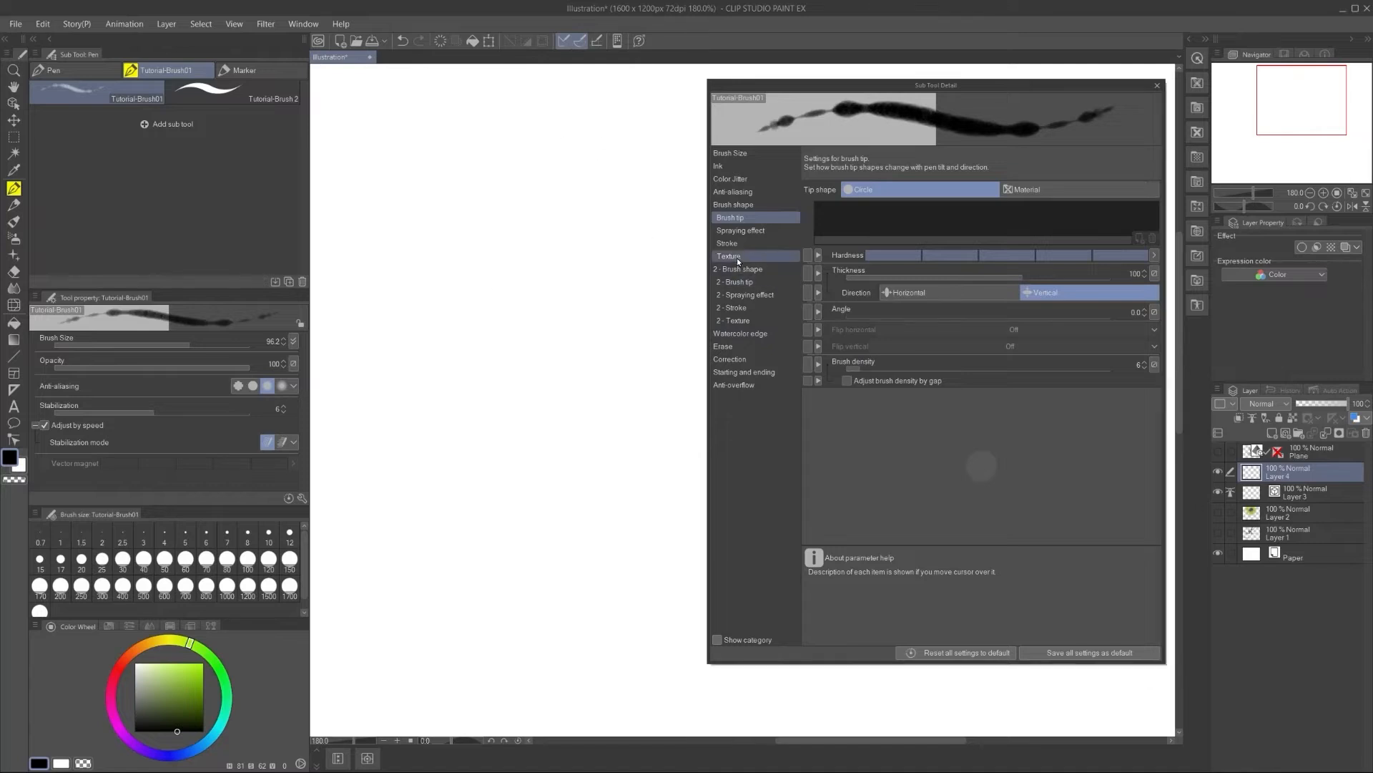
# Step: Turn on Emphasize density for the texture and paint a broad looping test stroke
pyautogui.click(729, 255)
pyautogui.click(847, 235)
pyautogui.moveTo(411, 166)
pyautogui.mouseDown()
pyautogui.moveTo(490, 241)
pyautogui.moveTo(504, 382)
pyautogui.moveTo(479, 474)
pyautogui.moveTo(558, 426)
pyautogui.moveTo(615, 213)
pyautogui.moveTo(539, 126)
pyautogui.moveTo(486, 229)
pyautogui.mouseUp()
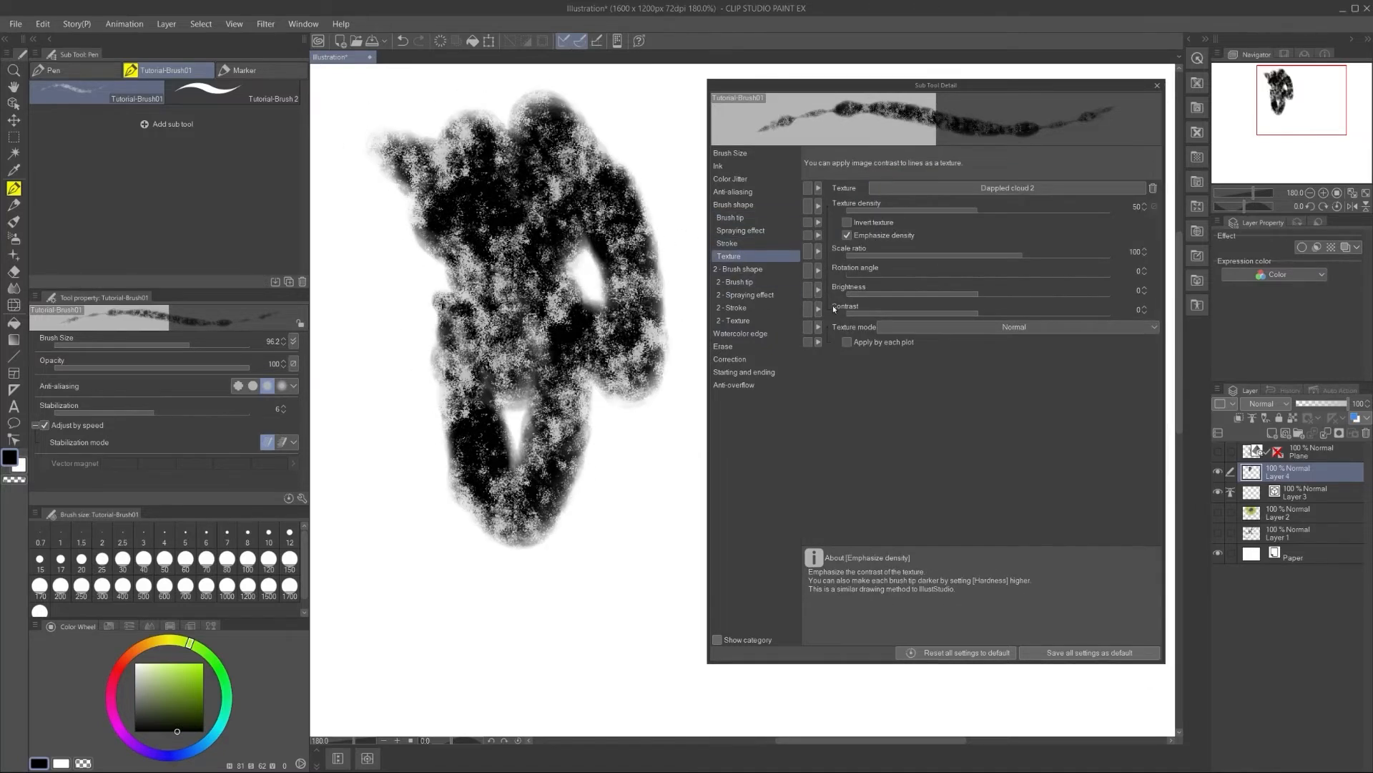
# Step: Try Invert texture in place of Emphasize density with a test stroke, and clear the layer
pyautogui.click(847, 235)
pyautogui.click(847, 221)
pyautogui.moveTo(691, 183)
pyautogui.mouseDown()
pyautogui.moveTo(572, 114)
pyautogui.moveTo(499, 220)
pyautogui.mouseUp()
pyautogui.press('Delete')
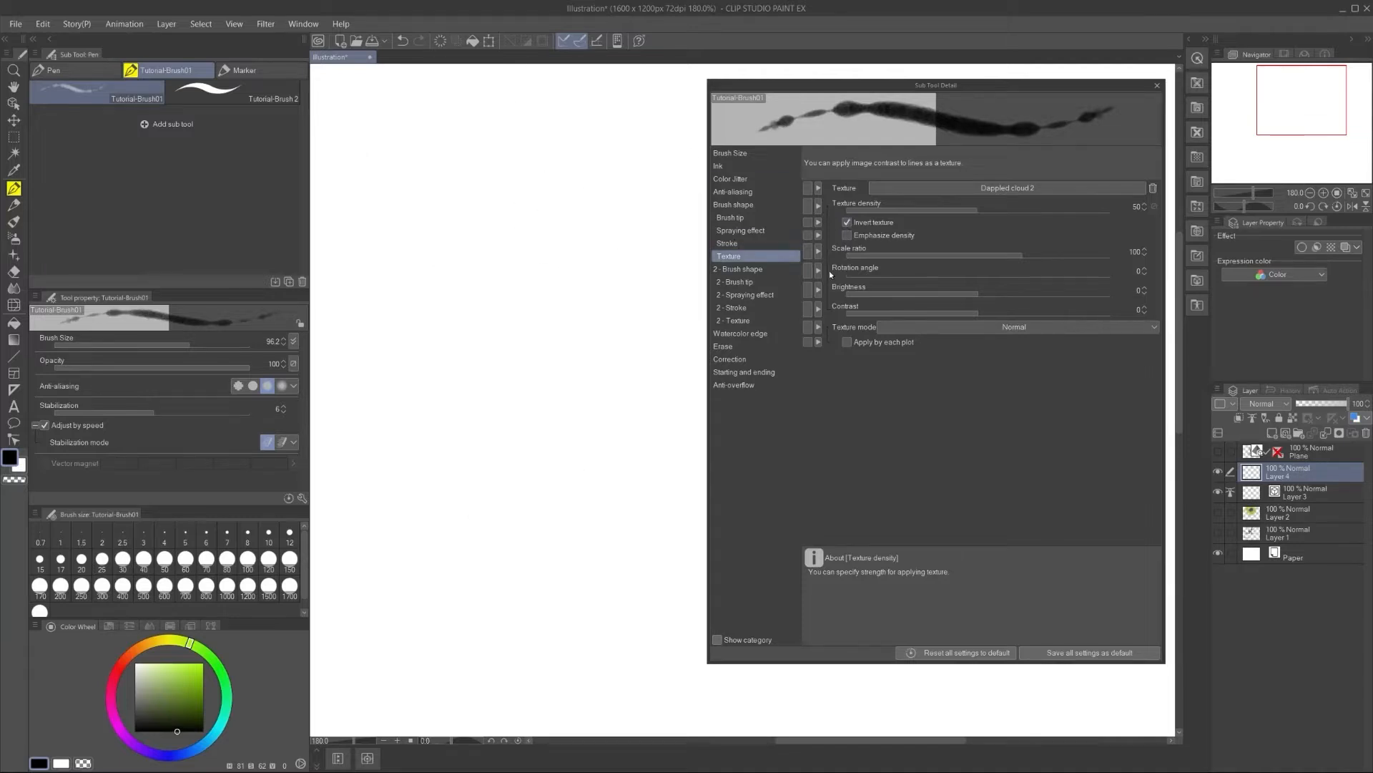
# Step: Turn Invert texture off and Emphasize density on, paint winding test strokes, and clear the layer
pyautogui.click(847, 221)
pyautogui.click(848, 235)
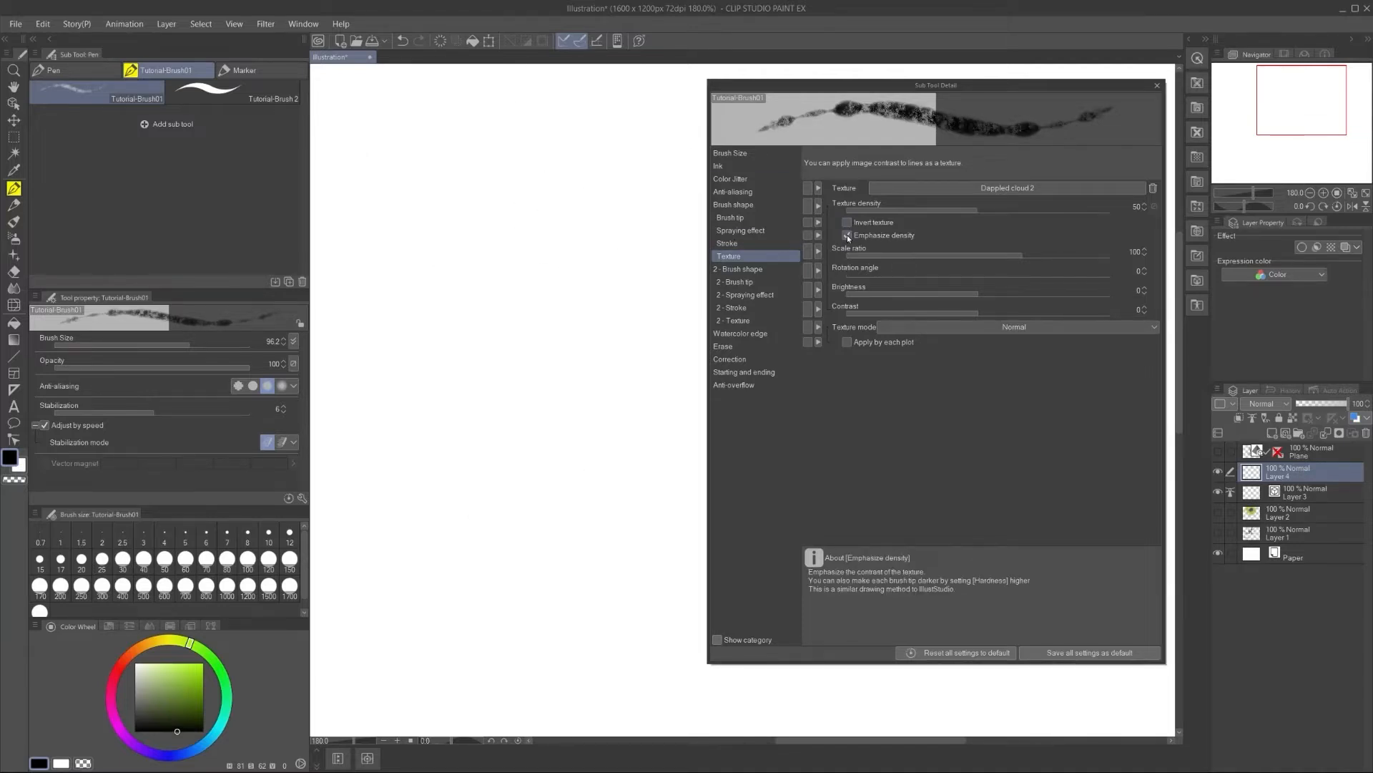
pyautogui.moveTo(464, 180)
pyautogui.mouseDown()
pyautogui.moveTo(555, 282)
pyautogui.moveTo(405, 294)
pyautogui.moveTo(558, 337)
pyautogui.moveTo(597, 444)
pyautogui.moveTo(399, 438)
pyautogui.moveTo(603, 542)
pyautogui.moveTo(634, 267)
pyautogui.moveTo(497, 133)
pyautogui.mouseUp()
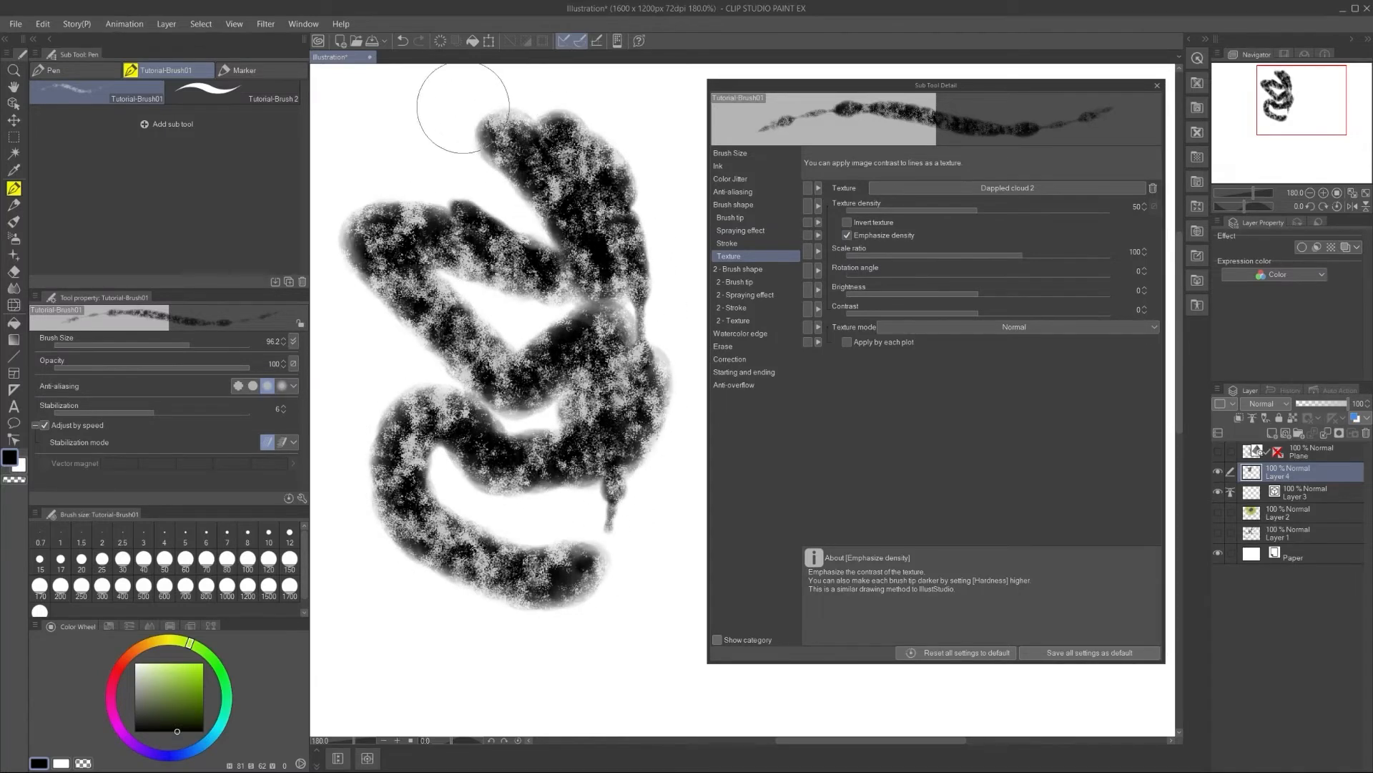
pyautogui.press('Delete')
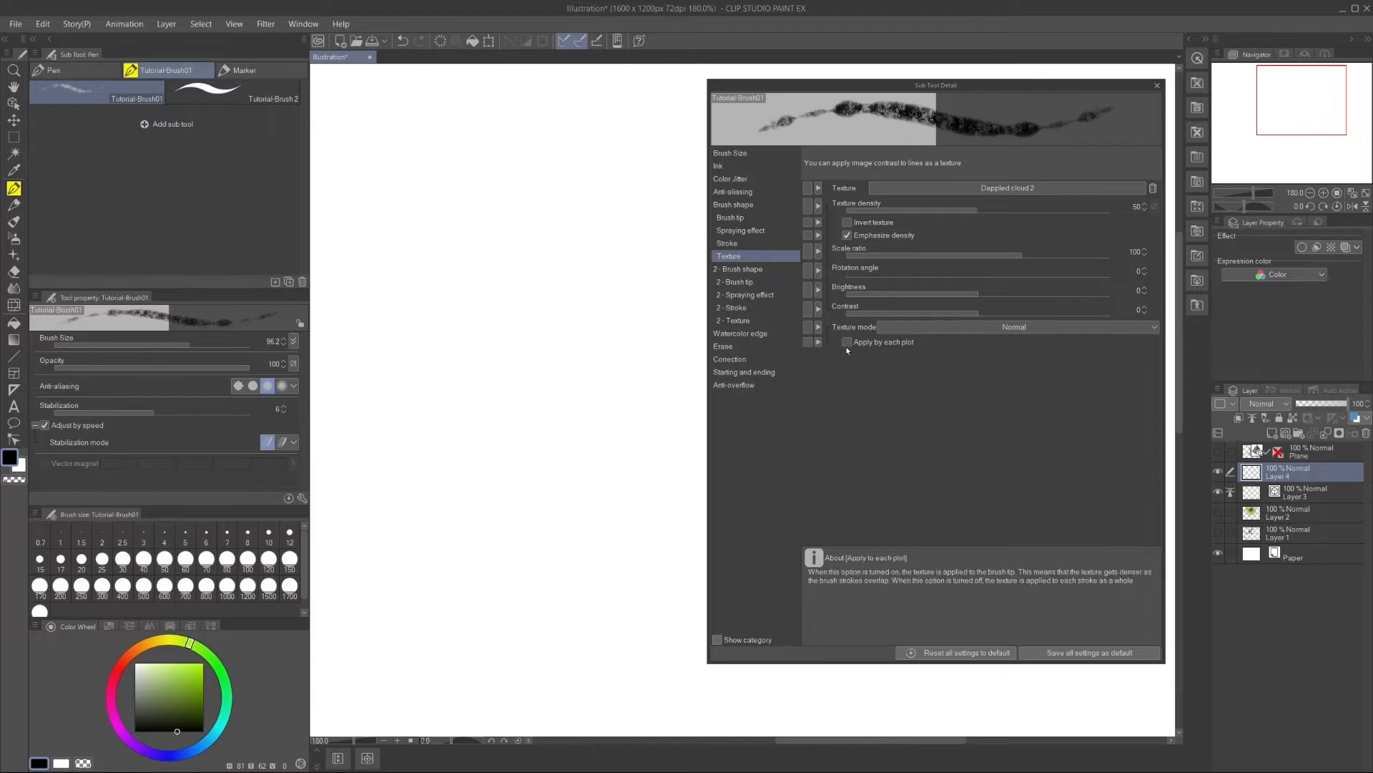
# Step: Set the texture mode to Outline, paint a test stroke and undo it
pyautogui.click(942, 329)
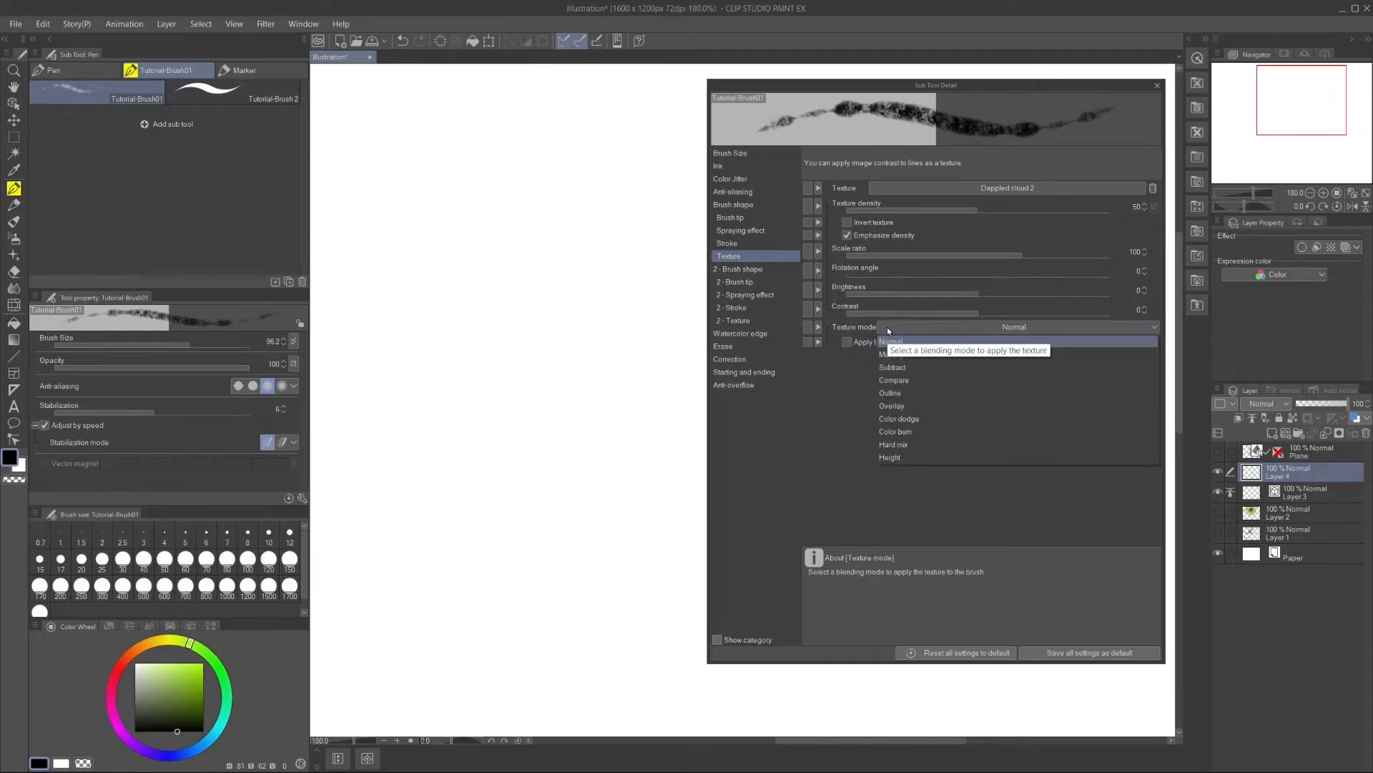
pyautogui.click(894, 393)
pyautogui.moveTo(397, 125)
pyautogui.mouseDown()
pyautogui.moveTo(450, 168)
pyautogui.moveTo(648, 241)
pyautogui.moveTo(500, 420)
pyautogui.moveTo(386, 307)
pyautogui.moveTo(554, 433)
pyautogui.moveTo(601, 315)
pyautogui.moveTo(647, 286)
pyautogui.mouseUp()
pyautogui.hotkey('ctrl', 'z')
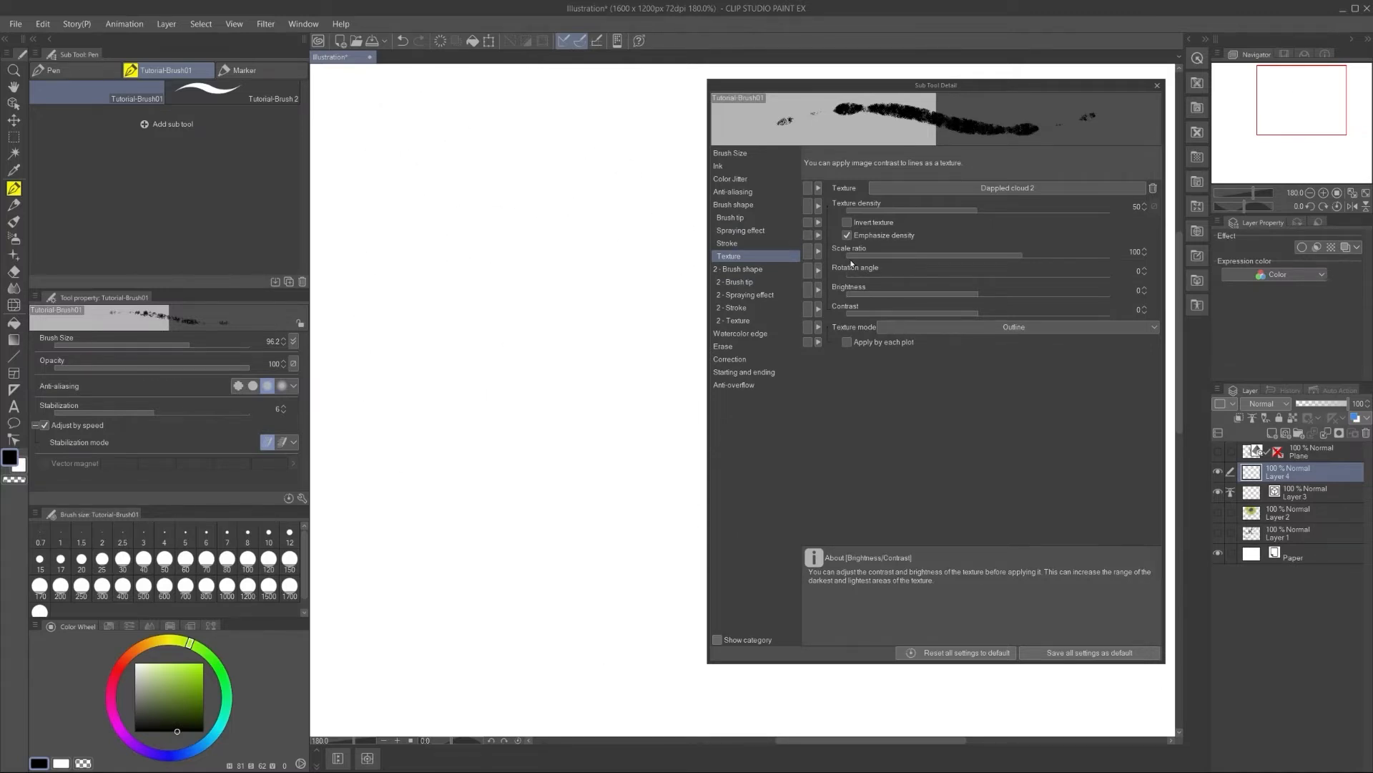
# Step: Set the texture scale ratio to 374 and paint strokes at varying brush sizes up to 121.4, clearing the layer
pyautogui.moveTo(1022, 254); pyautogui.dragTo(1046, 255)
pyautogui.moveTo(461, 128)
pyautogui.mouseDown()
pyautogui.moveTo(475, 208)
pyautogui.moveTo(561, 408)
pyautogui.moveTo(438, 505)
pyautogui.moveTo(410, 354)
pyautogui.mouseUp()
pyautogui.keyDown('ctrl'); pyautogui.keyDown('alt'); pyautogui.moveTo(404, 348); pyautogui.dragTo(376, 314); pyautogui.keyUp('alt'); pyautogui.keyUp('ctrl')
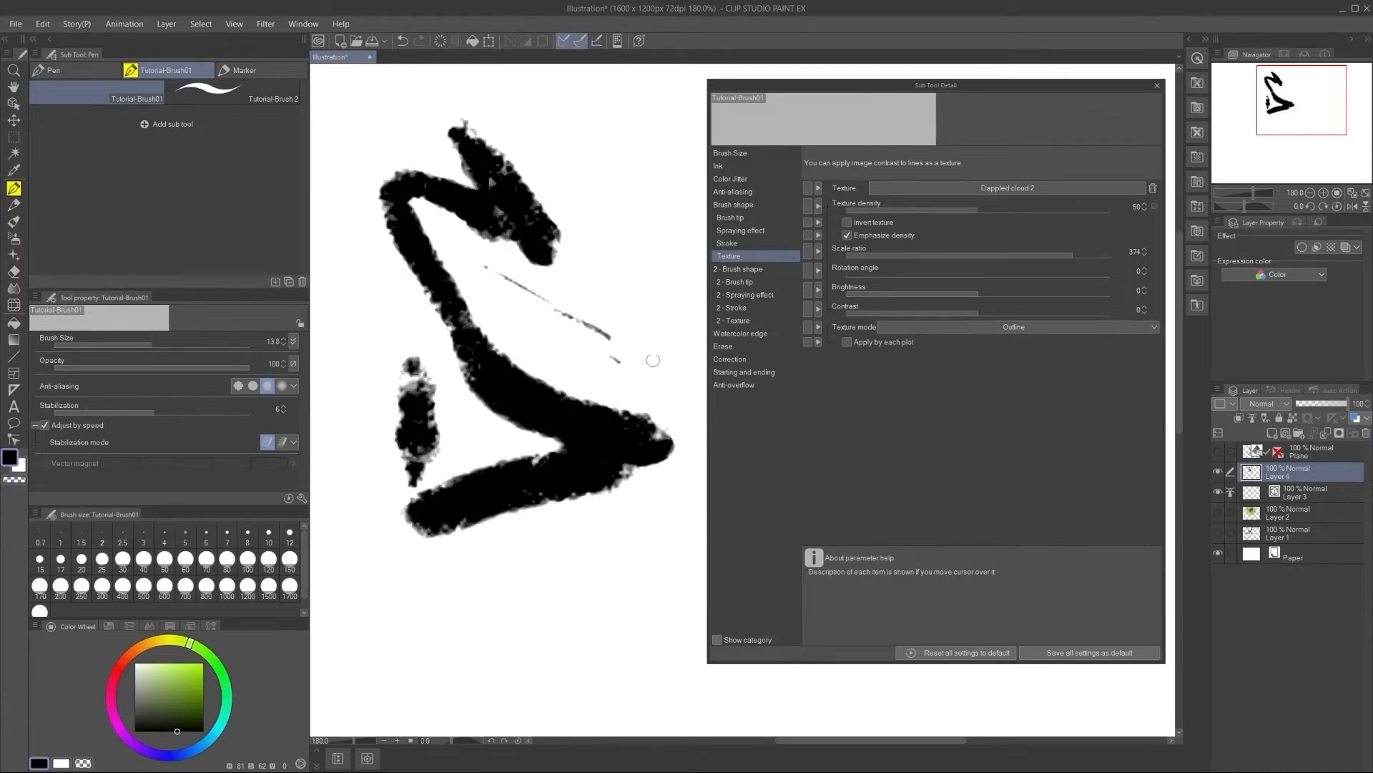
pyautogui.moveTo(578, 209)
pyautogui.mouseDown()
pyautogui.moveTo(628, 258)
pyautogui.moveTo(579, 383)
pyautogui.mouseUp()
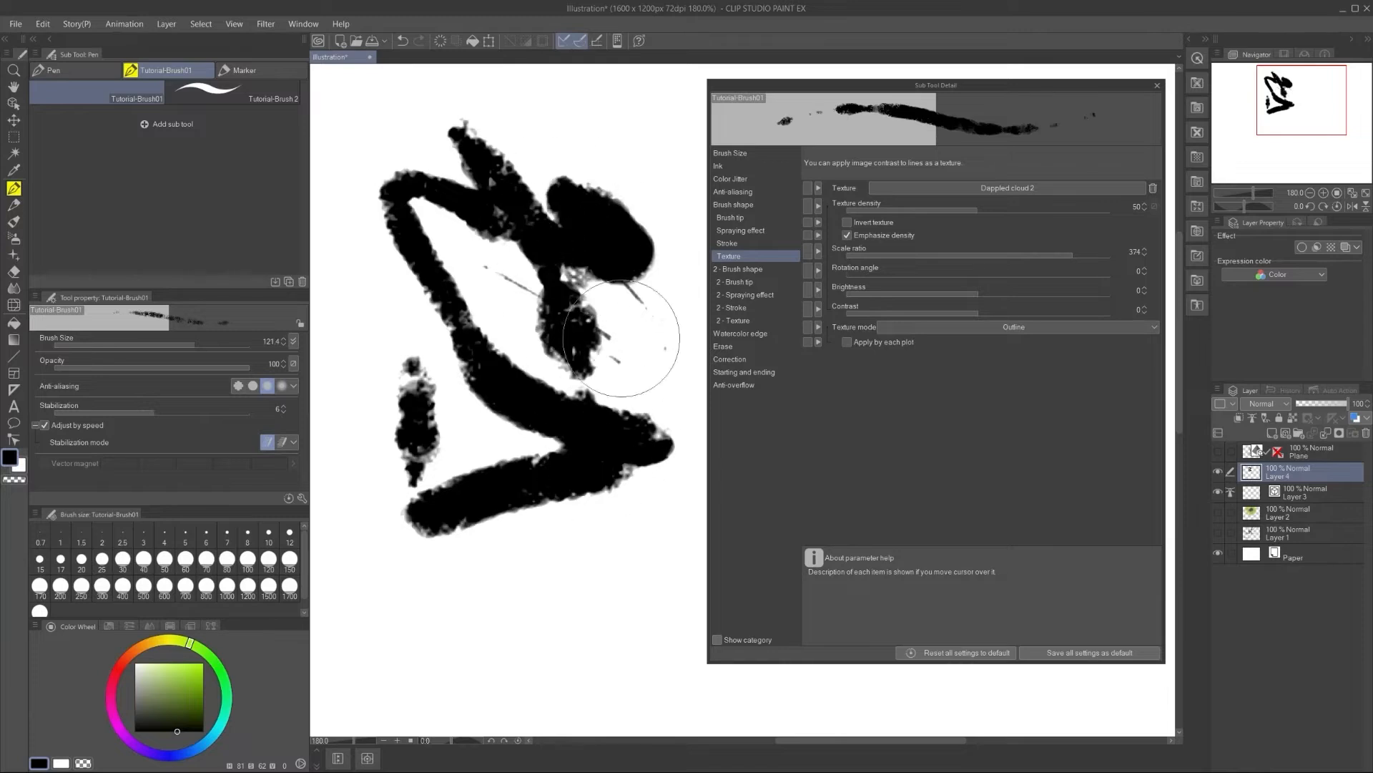
pyautogui.press('Delete')
# Step: Lower the brush tip hardness to the third level and paint a zigzag test stroke
pyautogui.click(733, 219)
pyautogui.click(892, 258)
pyautogui.click(948, 255)
pyautogui.moveTo(431, 120)
pyautogui.mouseDown()
pyautogui.moveTo(534, 218)
pyautogui.moveTo(506, 325)
pyautogui.moveTo(588, 487)
pyautogui.moveTo(578, 472)
pyautogui.mouseUp()
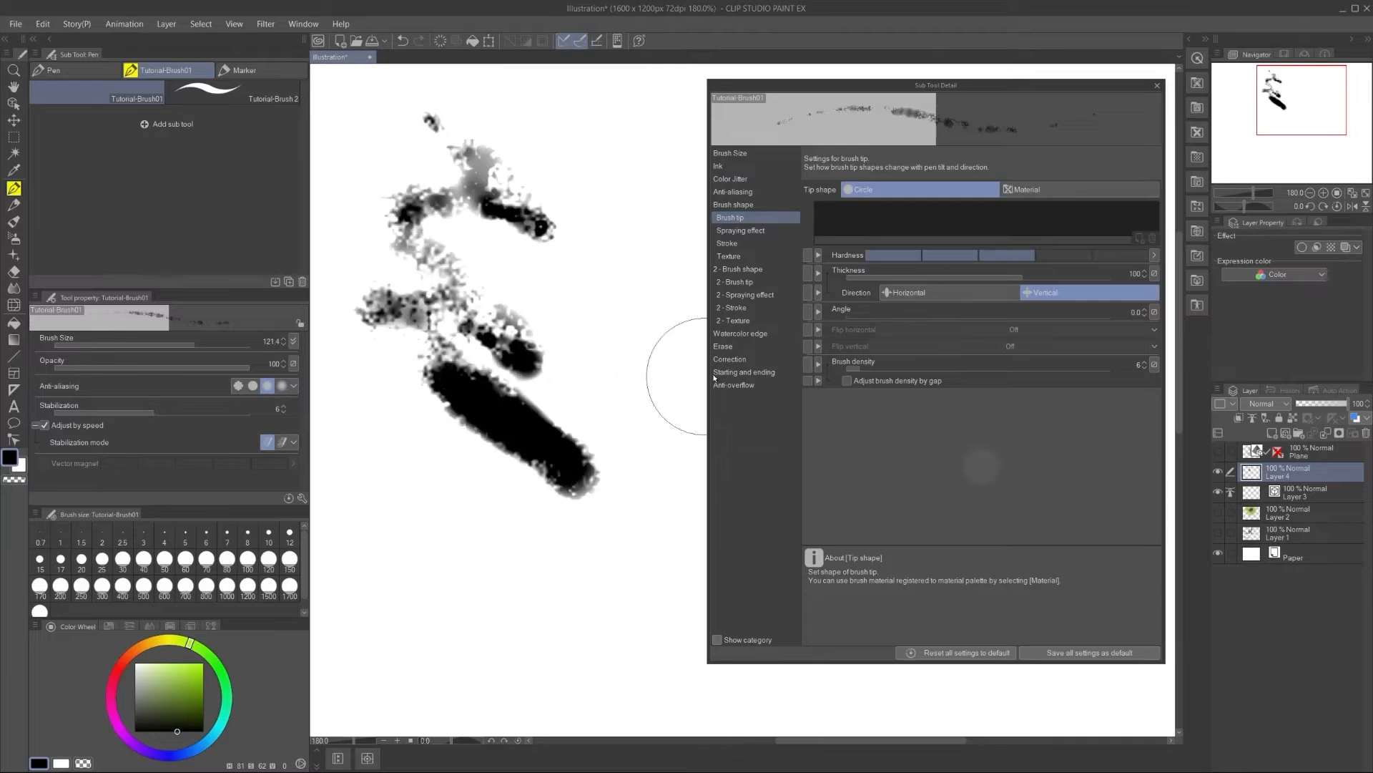
# Step: Set the texture density to 84 and paint test strokes on the cleared layer
pyautogui.click(742, 319)
pyautogui.click(740, 242)
pyautogui.click(742, 256)
pyautogui.moveTo(915, 207); pyautogui.dragTo(1038, 207)
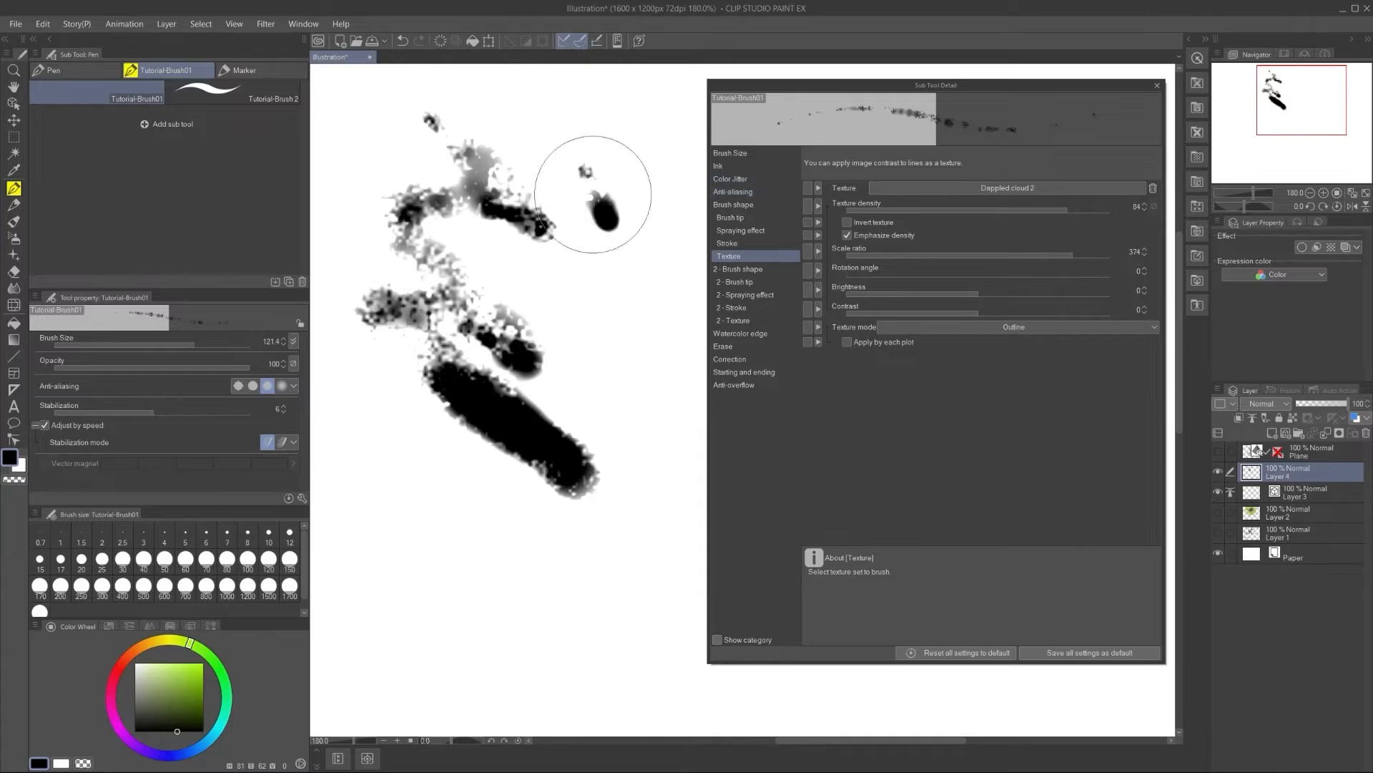
pyautogui.press('Delete')
pyautogui.moveTo(487, 236)
pyautogui.mouseDown()
pyautogui.moveTo(451, 213)
pyautogui.moveTo(533, 373)
pyautogui.mouseUp()
# Step: Set the texture scale ratio to 34, paint test strokes, and clear the layer
pyautogui.click(981, 255)
pyautogui.moveTo(527, 138)
pyautogui.mouseDown()
pyautogui.moveTo(616, 325)
pyautogui.moveTo(377, 331)
pyautogui.moveTo(495, 445)
pyautogui.mouseUp()
pyautogui.moveTo(492, 429)
pyautogui.mouseDown()
pyautogui.moveTo(458, 401)
pyautogui.moveTo(482, 484)
pyautogui.moveTo(565, 501)
pyautogui.moveTo(483, 498)
pyautogui.moveTo(544, 594)
pyautogui.moveTo(640, 461)
pyautogui.moveTo(551, 301)
pyautogui.moveTo(429, 325)
pyautogui.moveTo(490, 340)
pyautogui.mouseUp()
pyautogui.press('Delete')
# Step: Raise the brush tip's density to 100 and paint a winding test stroke
pyautogui.click(746, 213)
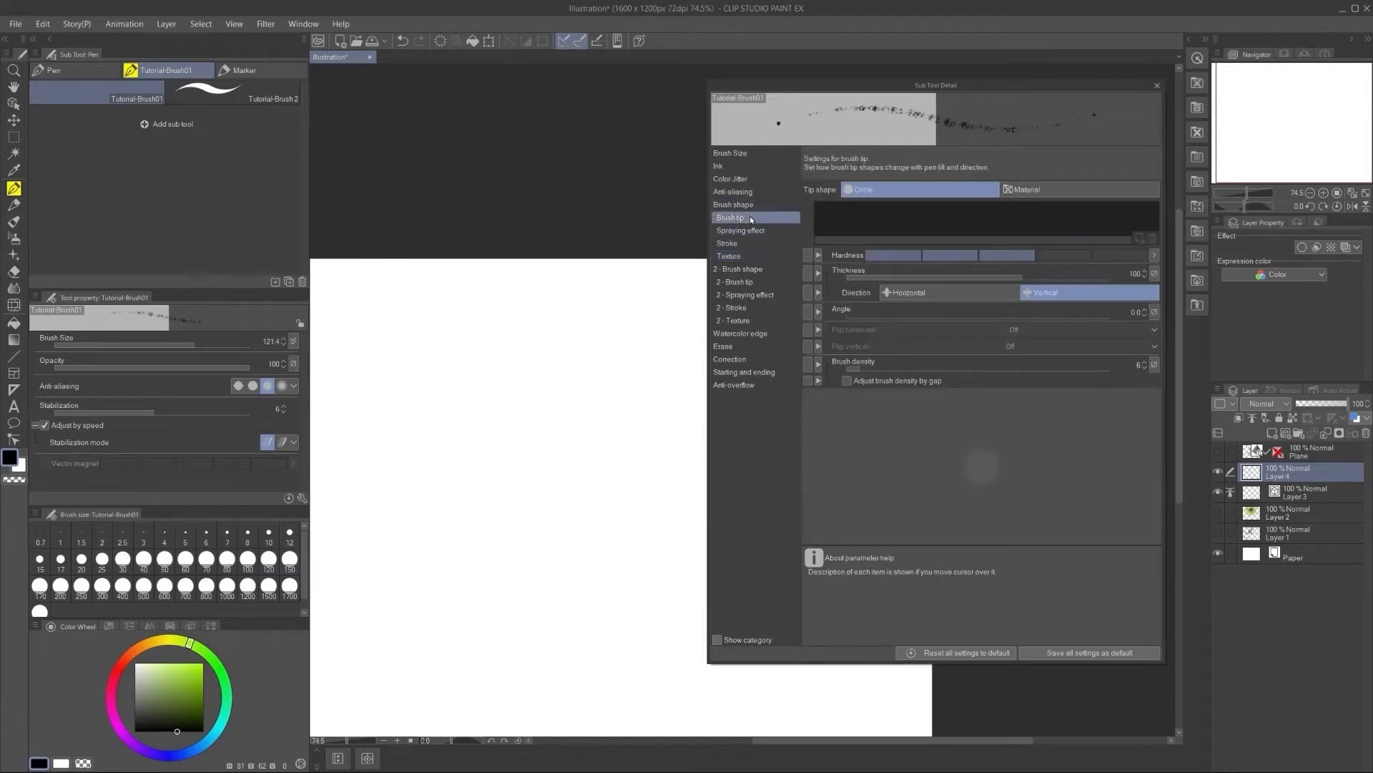
pyautogui.click(1076, 366)
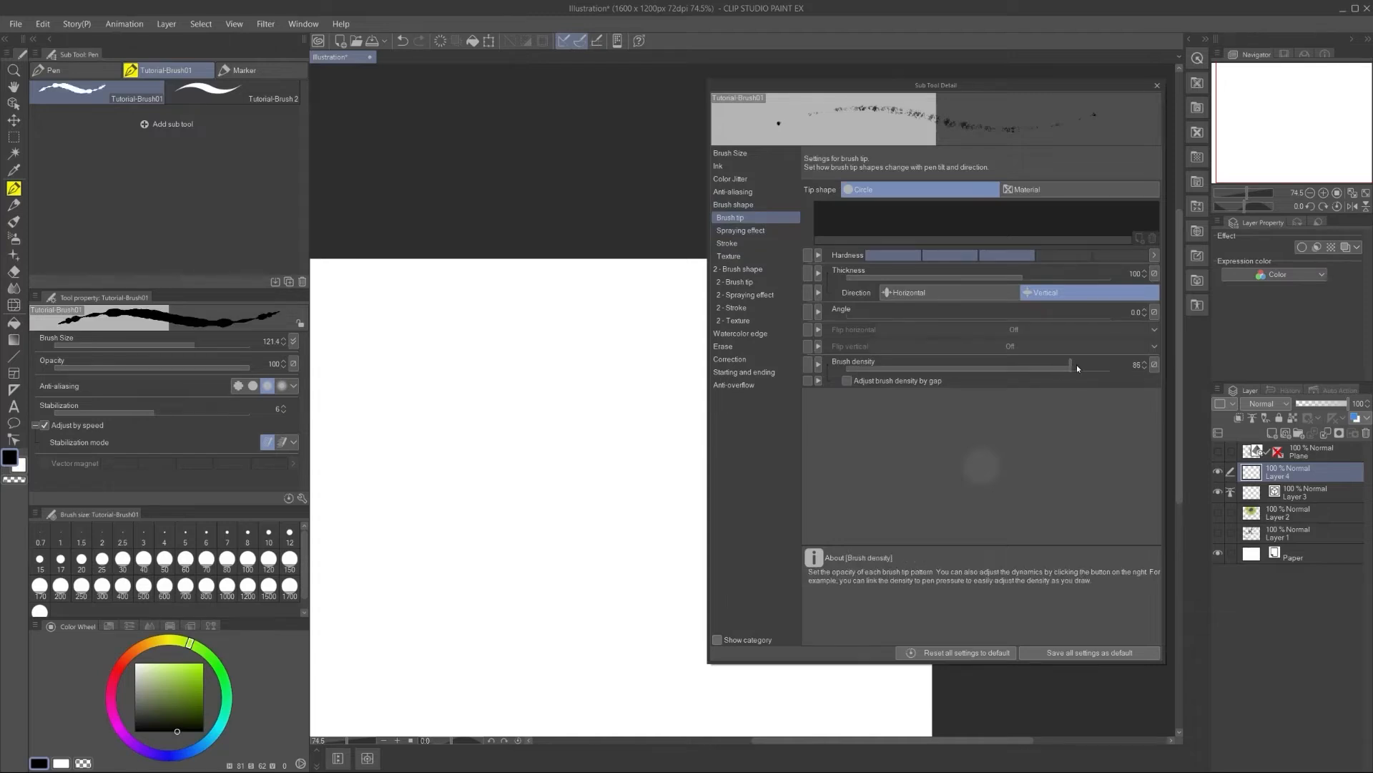
pyautogui.moveTo(535, 243)
pyautogui.mouseDown()
pyautogui.moveTo(495, 496)
pyautogui.moveTo(525, 503)
pyautogui.mouseUp()
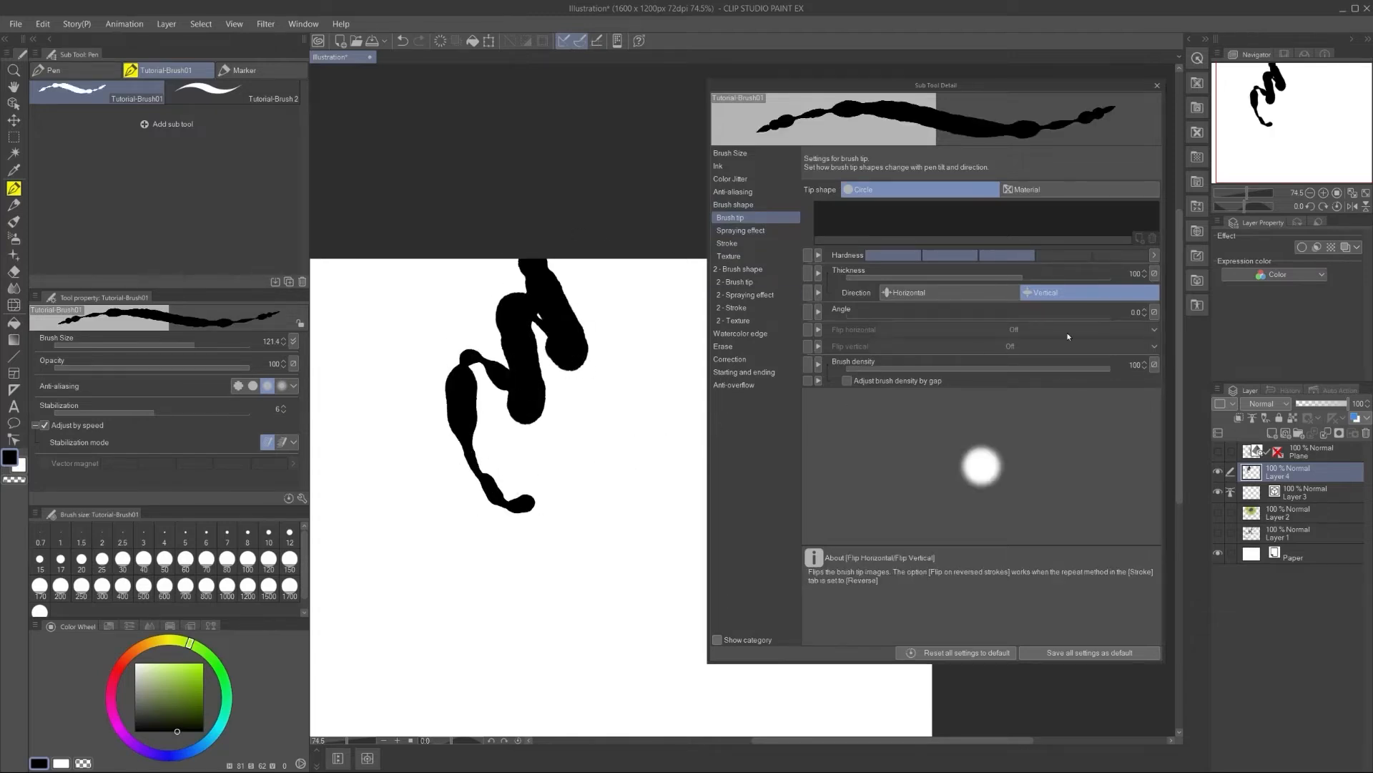
# Step: Lower the brush tip hardness in stages to its lowest level and paint test strokes, clearing the layer between attempts
pyautogui.click(1154, 365)
pyautogui.click(959, 256)
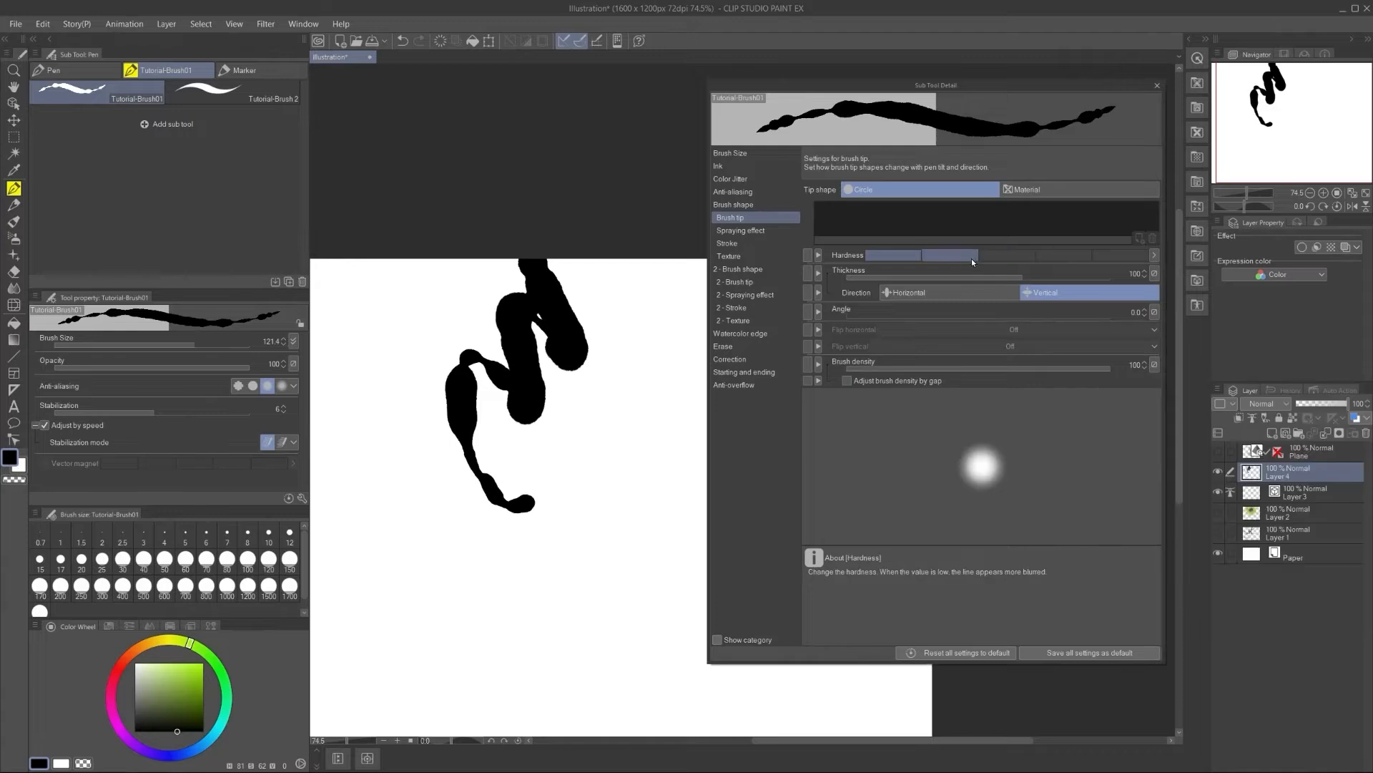
pyautogui.moveTo(619, 246)
pyautogui.mouseDown()
pyautogui.moveTo(684, 403)
pyautogui.moveTo(578, 415)
pyautogui.moveTo(548, 507)
pyautogui.mouseUp()
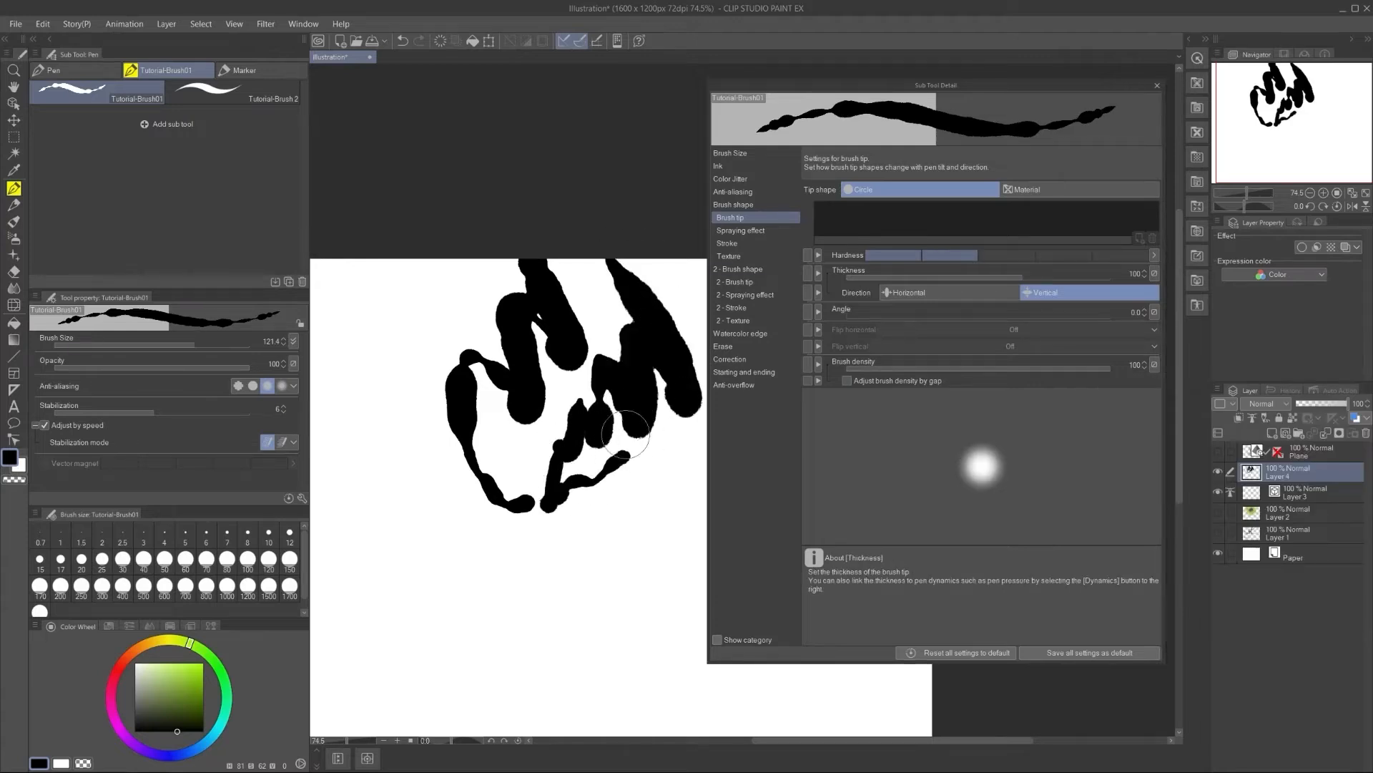
pyautogui.scroll(4, 628, 441)
pyautogui.click(893, 255)
pyautogui.moveTo(628, 373)
pyautogui.mouseDown()
pyautogui.moveTo(560, 549)
pyautogui.moveTo(540, 645)
pyautogui.moveTo(646, 539)
pyautogui.moveTo(651, 126)
pyautogui.moveTo(616, 148)
pyautogui.mouseUp()
pyautogui.press('Delete')
pyautogui.moveTo(489, 158)
pyautogui.mouseDown()
pyautogui.moveTo(528, 203)
pyautogui.moveTo(471, 222)
pyautogui.mouseUp()
pyautogui.moveTo(454, 243); pyautogui.dragTo(453, 303)
pyautogui.moveTo(501, 309)
pyautogui.mouseDown()
pyautogui.moveTo(539, 313)
pyautogui.moveTo(547, 343)
pyautogui.moveTo(434, 398)
pyautogui.mouseUp()
# Step: Remove the texture from the brush and paint soft-edged zigzag strokes for comparison
pyautogui.click(744, 257)
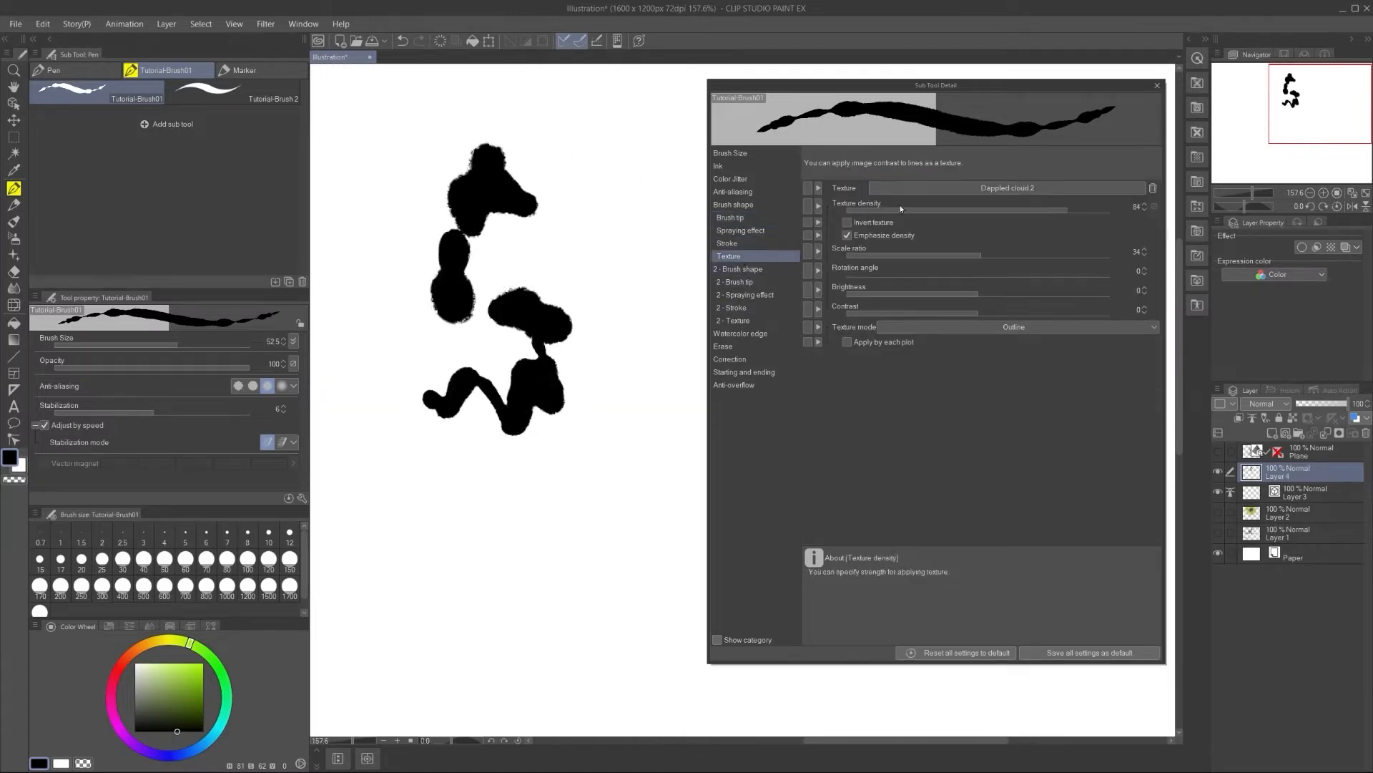
pyautogui.click(1153, 189)
pyautogui.moveTo(576, 151)
pyautogui.mouseDown()
pyautogui.moveTo(629, 236)
pyautogui.moveTo(582, 423)
pyautogui.moveTo(536, 465)
pyautogui.moveTo(409, 431)
pyautogui.mouseUp()
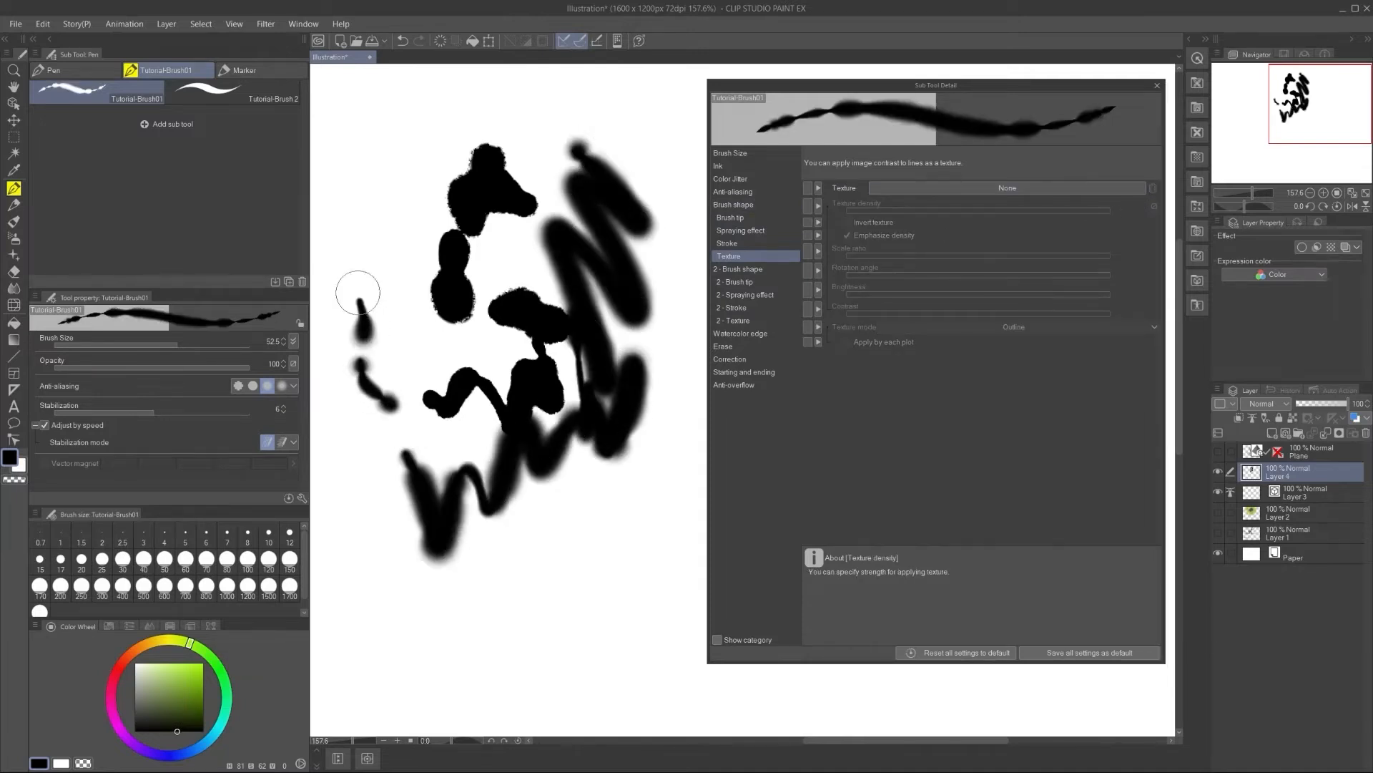
# Step: Reapply the Dappled cloud 2 texture to the brush and paint a winding stroke on the cleared layer
pyautogui.click(1116, 187)
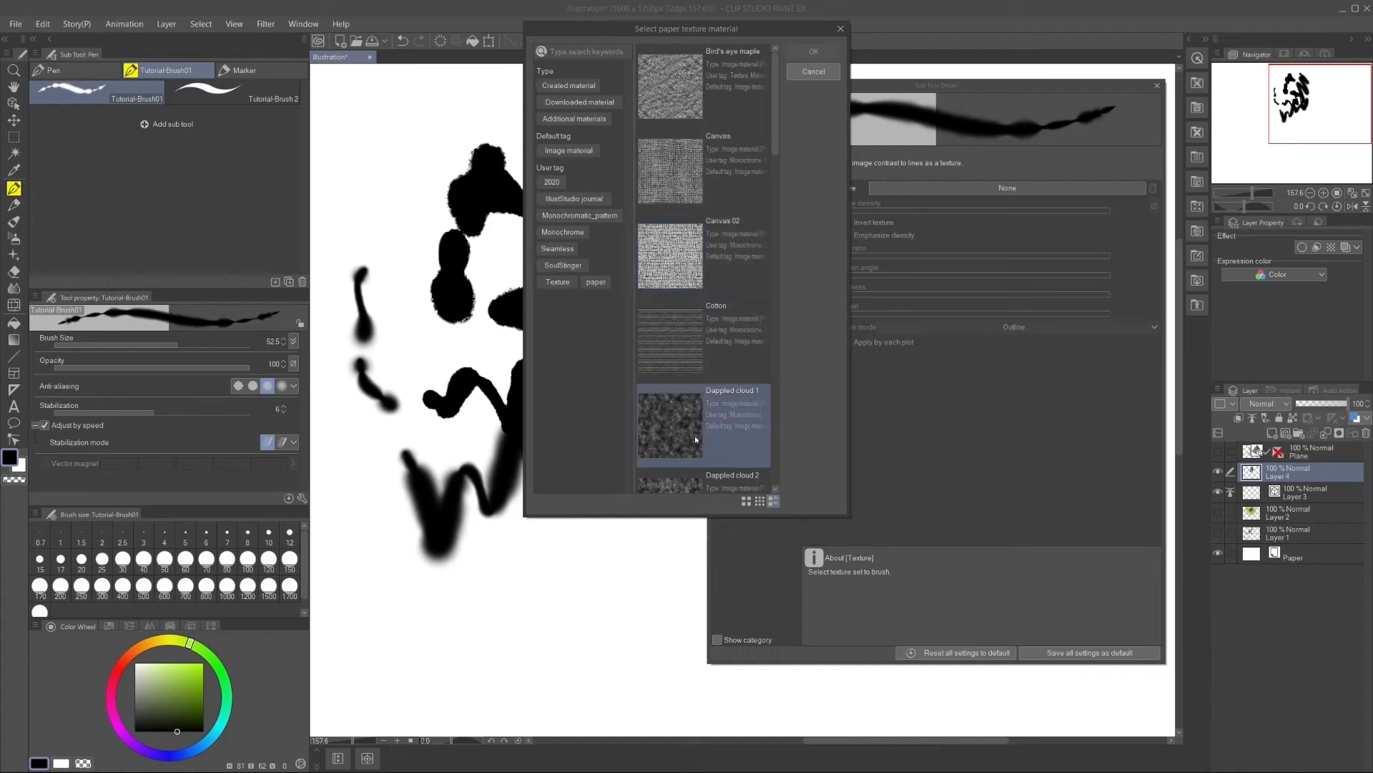
pyautogui.click(693, 475)
pyautogui.doubleClick(692, 479)
pyautogui.press('Delete')
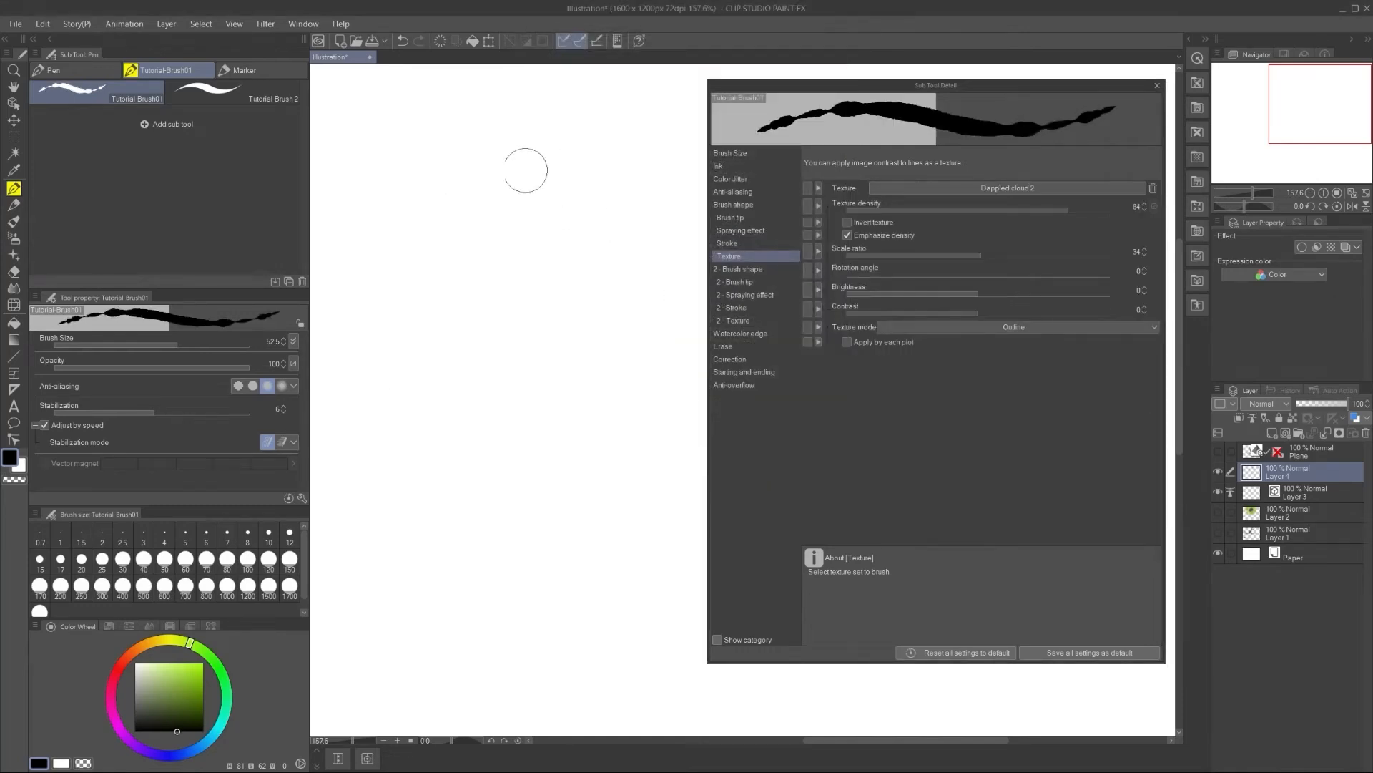
pyautogui.moveTo(547, 211)
pyautogui.mouseDown()
pyautogui.moveTo(524, 259)
pyautogui.moveTo(527, 332)
pyautogui.moveTo(568, 377)
pyautogui.moveTo(594, 360)
pyautogui.moveTo(626, 368)
pyautogui.moveTo(659, 444)
pyautogui.mouseUp()
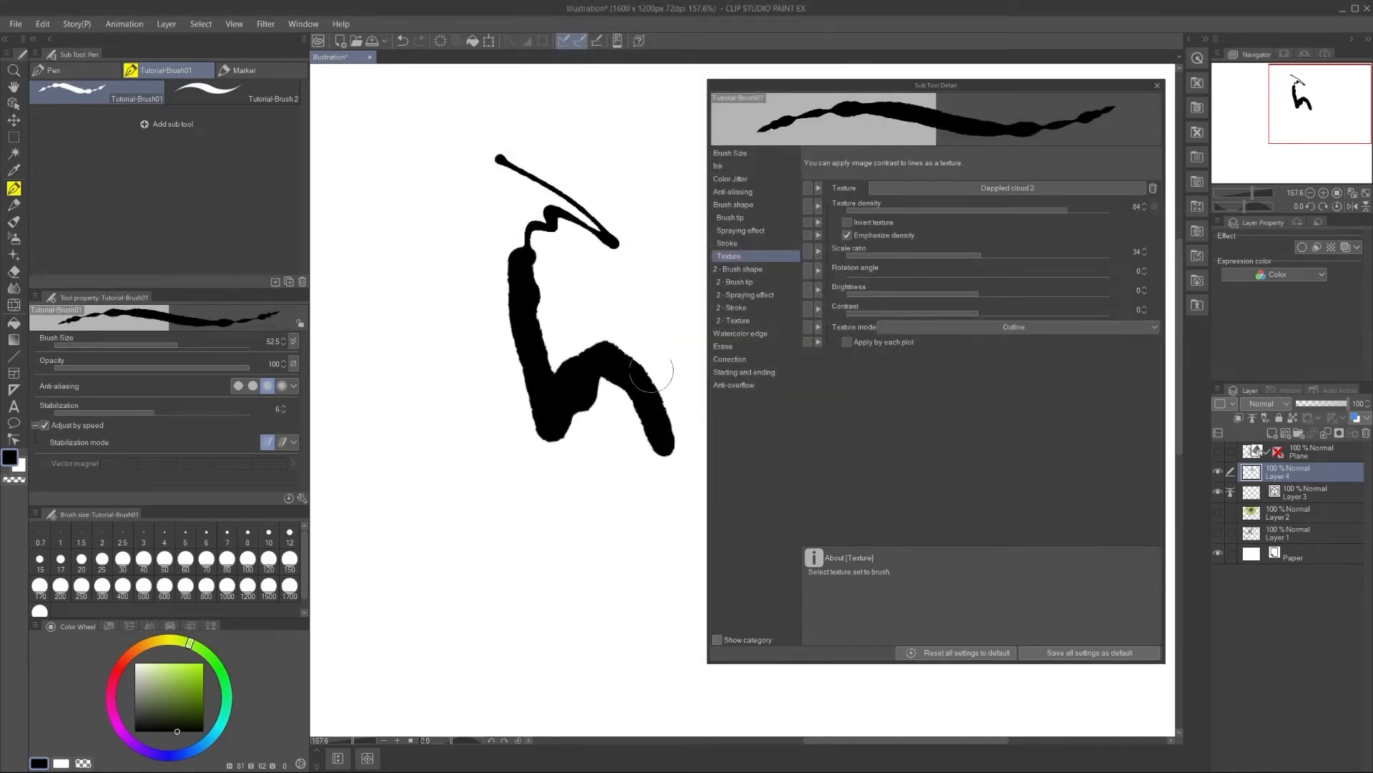
# Step: Set the texture scale ratio to 96 and paint test strokes, enlarging the brush to 435.9 for the broad ones
pyautogui.scroll(3, 630, 347)
pyautogui.scroll(-5, 631, 346)
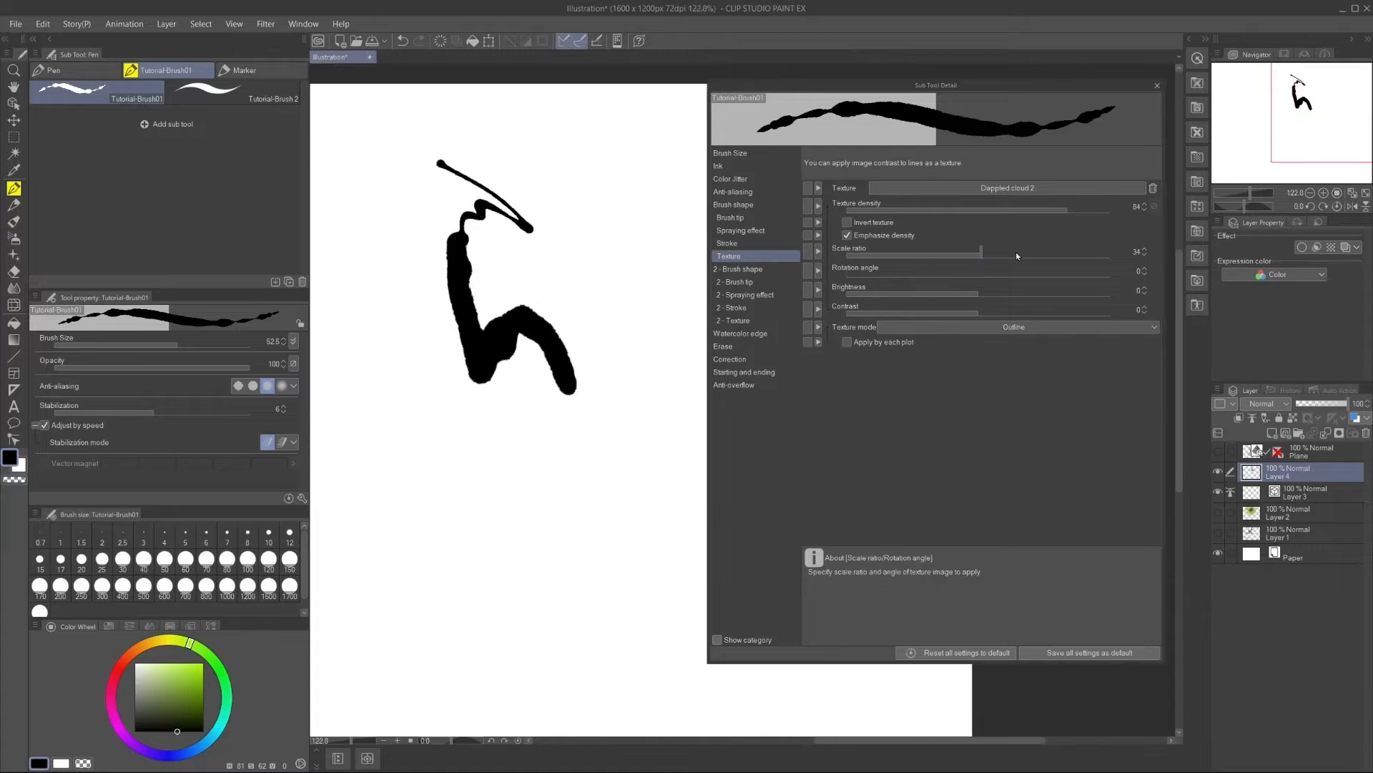
pyautogui.moveTo(529, 156)
pyautogui.mouseDown()
pyautogui.moveTo(622, 271)
pyautogui.moveTo(573, 346)
pyautogui.mouseUp()
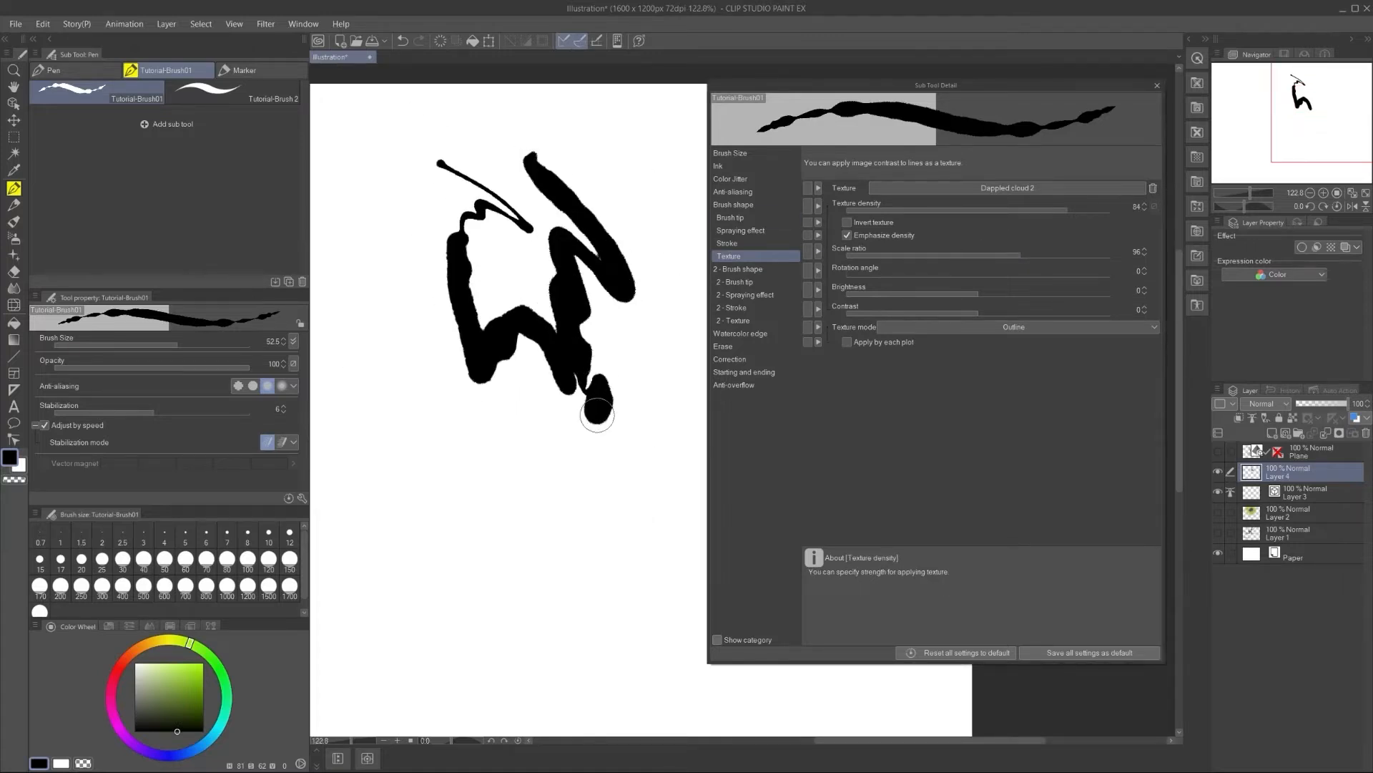
pyautogui.moveTo(550, 413)
pyautogui.mouseDown()
pyautogui.moveTo(526, 432)
pyautogui.moveTo(550, 432)
pyautogui.mouseUp()
pyautogui.moveTo(545, 481)
pyautogui.mouseDown()
pyautogui.moveTo(496, 526)
pyautogui.moveTo(627, 494)
pyautogui.moveTo(671, 559)
pyautogui.moveTo(669, 338)
pyautogui.moveTo(435, 357)
pyautogui.moveTo(350, 292)
pyautogui.mouseUp()
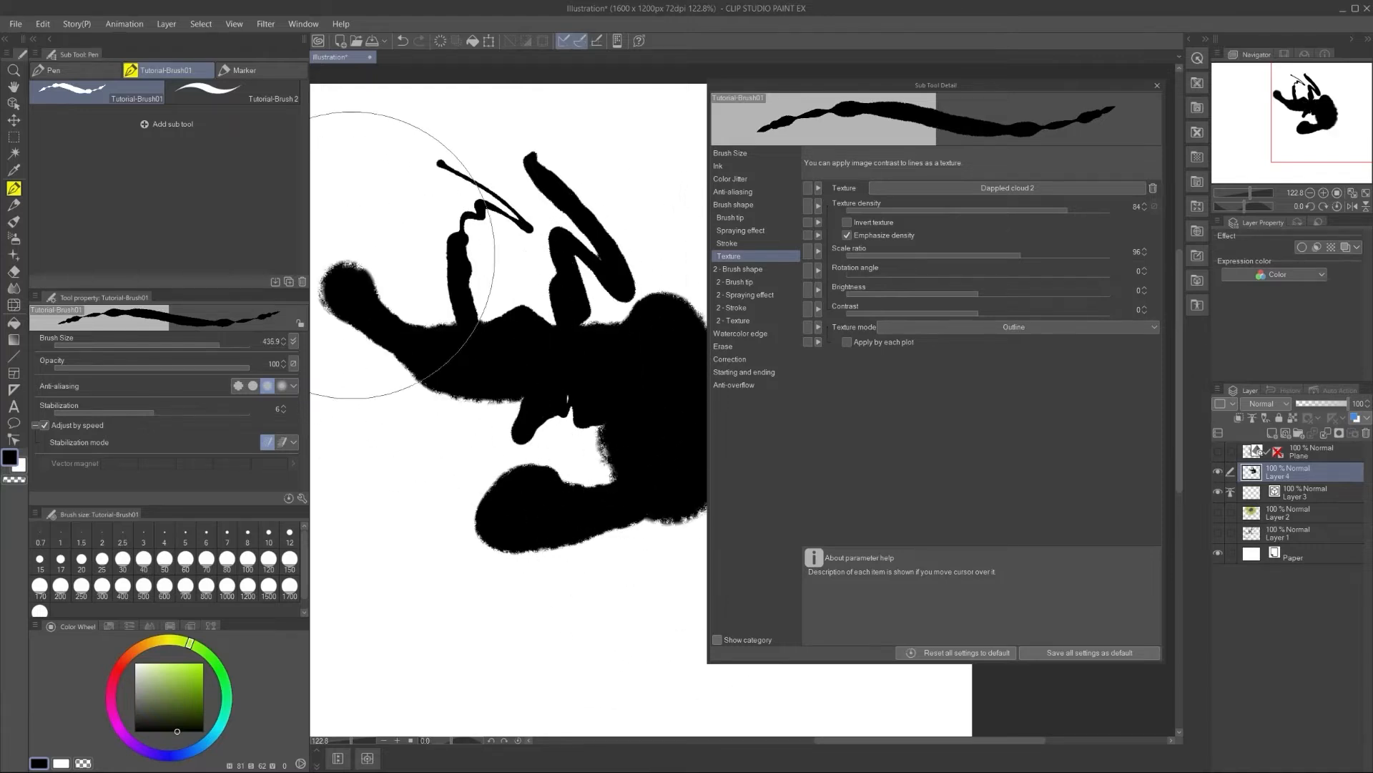
# Step: Scribble a few more test strokes over the black blot and clear Layer 4
pyautogui.moveTo(366, 238); pyautogui.dragTo(382, 224)
pyautogui.moveTo(478, 214); pyautogui.dragTo(434, 184)
pyautogui.moveTo(606, 262)
pyautogui.mouseDown()
pyautogui.moveTo(526, 236)
pyautogui.moveTo(527, 206)
pyautogui.mouseUp()
pyautogui.moveTo(425, 155); pyautogui.dragTo(582, 200)
pyautogui.press('Delete')
# Step: Paint thick and thin diagonal test strokes on the empty layer, varying the brush size down to about 14.5 and 23.2
pyautogui.moveTo(374, 166); pyautogui.dragTo(438, 213)
pyautogui.moveTo(452, 227); pyautogui.dragTo(610, 315)
pyautogui.moveTo(345, 216); pyautogui.dragTo(481, 314)
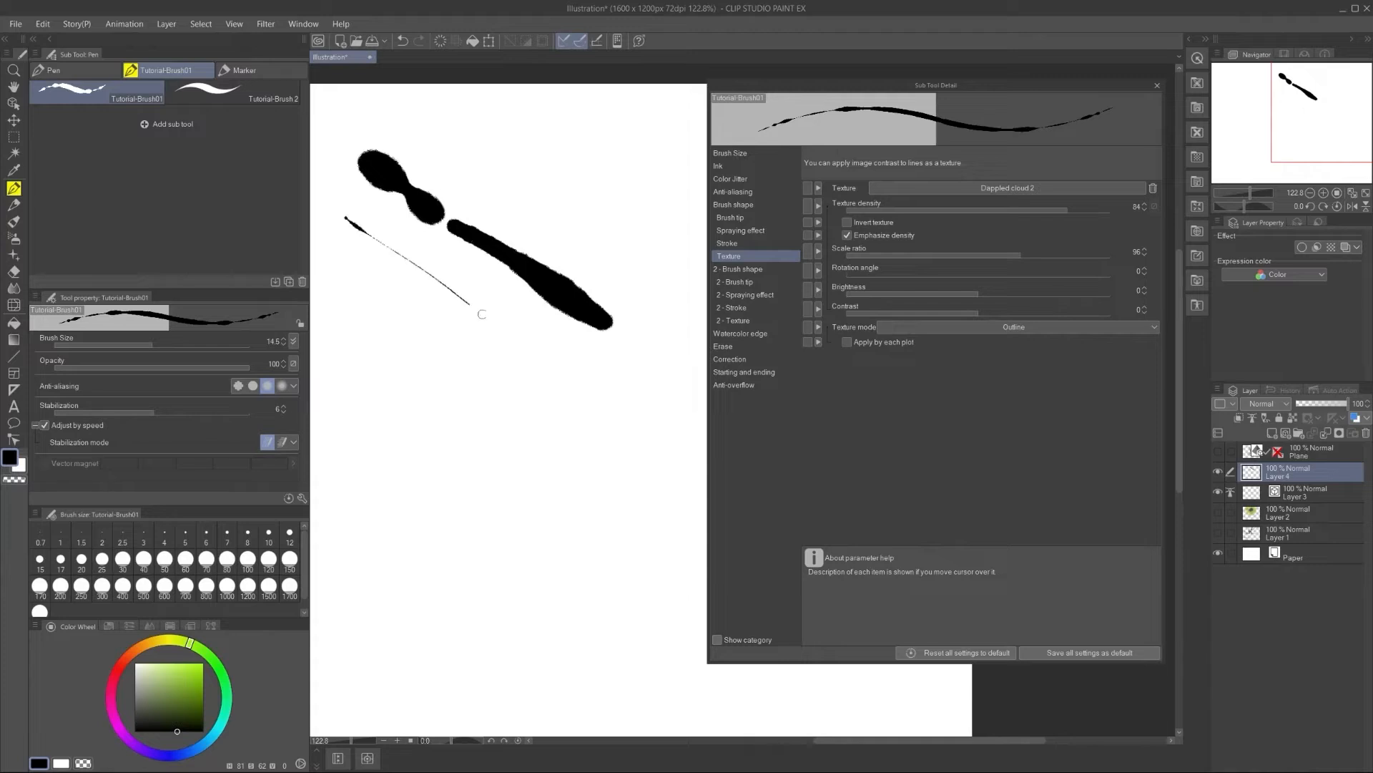
pyautogui.moveTo(473, 380); pyautogui.dragTo(481, 380)
pyautogui.moveTo(493, 402); pyautogui.dragTo(522, 433)
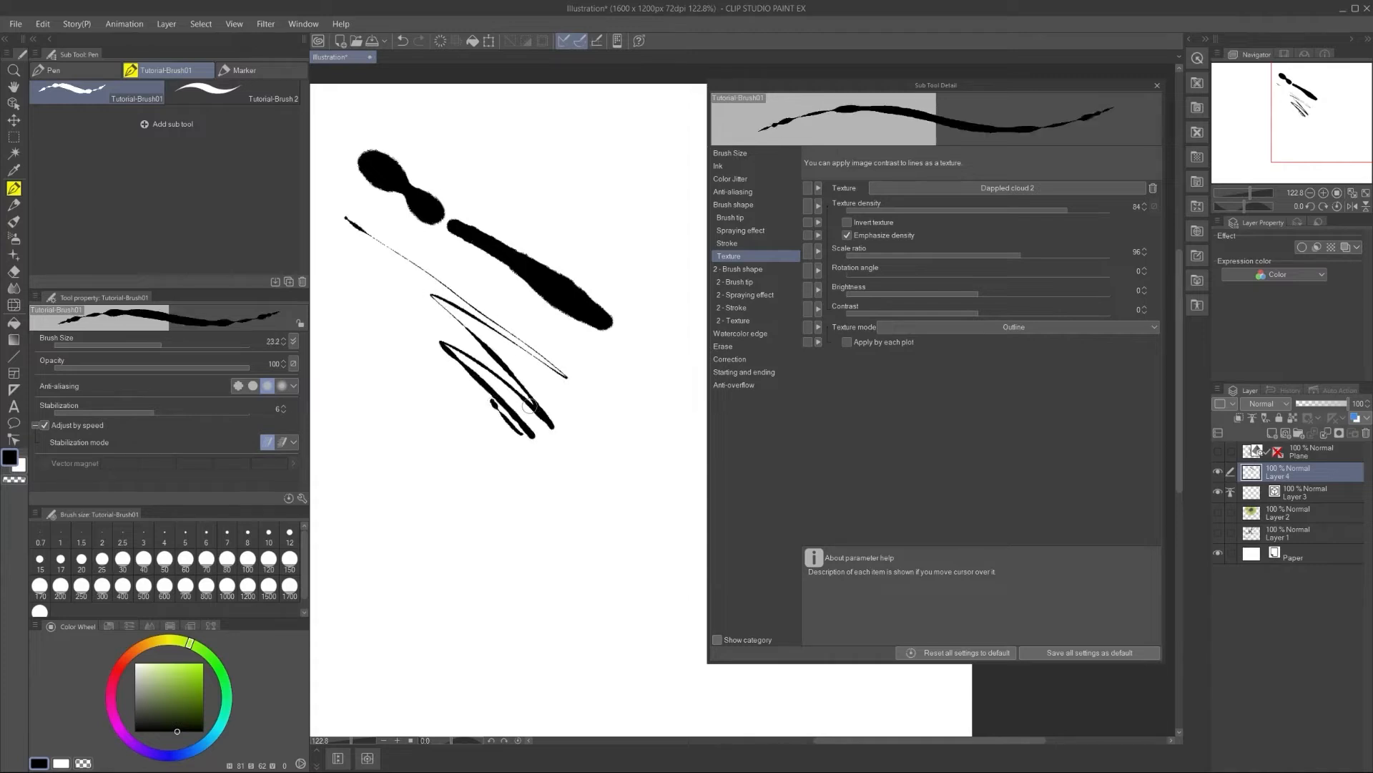
# Step: Set the anti-aliasing of Tutorial-Brush01 to none and scribble test strokes across the canvas
pyautogui.click(749, 193)
pyautogui.click(1100, 190)
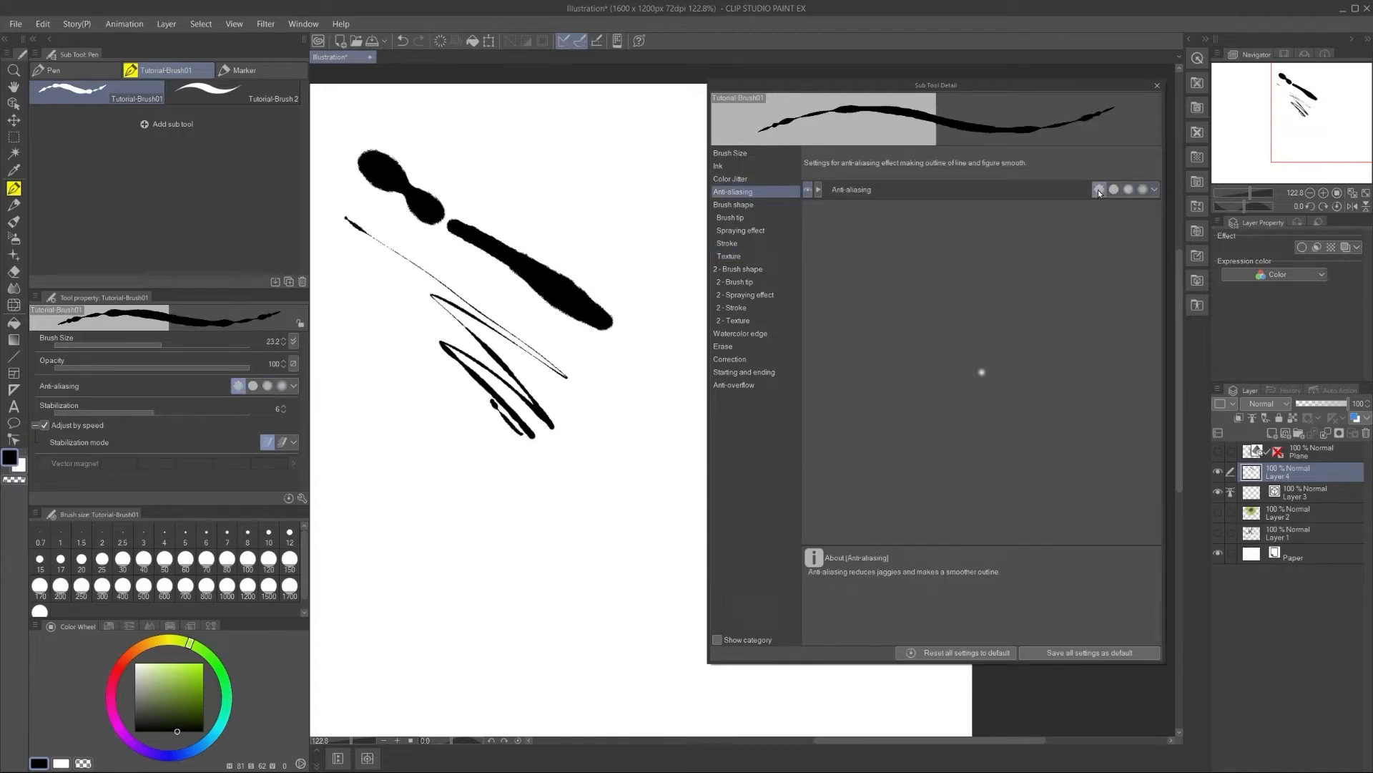
pyautogui.moveTo(625, 225); pyautogui.dragTo(631, 237)
pyautogui.moveTo(572, 183)
pyautogui.mouseDown()
pyautogui.moveTo(586, 195)
pyautogui.moveTo(515, 189)
pyautogui.moveTo(565, 193)
pyautogui.mouseUp()
pyautogui.moveTo(558, 242)
pyautogui.mouseDown()
pyautogui.moveTo(596, 376)
pyautogui.moveTo(424, 452)
pyautogui.mouseUp()
pyautogui.moveTo(436, 490)
pyautogui.mouseDown()
pyautogui.moveTo(598, 486)
pyautogui.moveTo(612, 501)
pyautogui.mouseUp()
pyautogui.moveTo(633, 468); pyautogui.dragTo(661, 277)
# Step: Clear Layer 4 and paint a bent test stroke with the brush at size 157.8
pyautogui.press('Delete')
pyautogui.moveTo(470, 203)
pyautogui.mouseDown()
pyautogui.moveTo(595, 322)
pyautogui.moveTo(398, 290)
pyautogui.mouseUp()
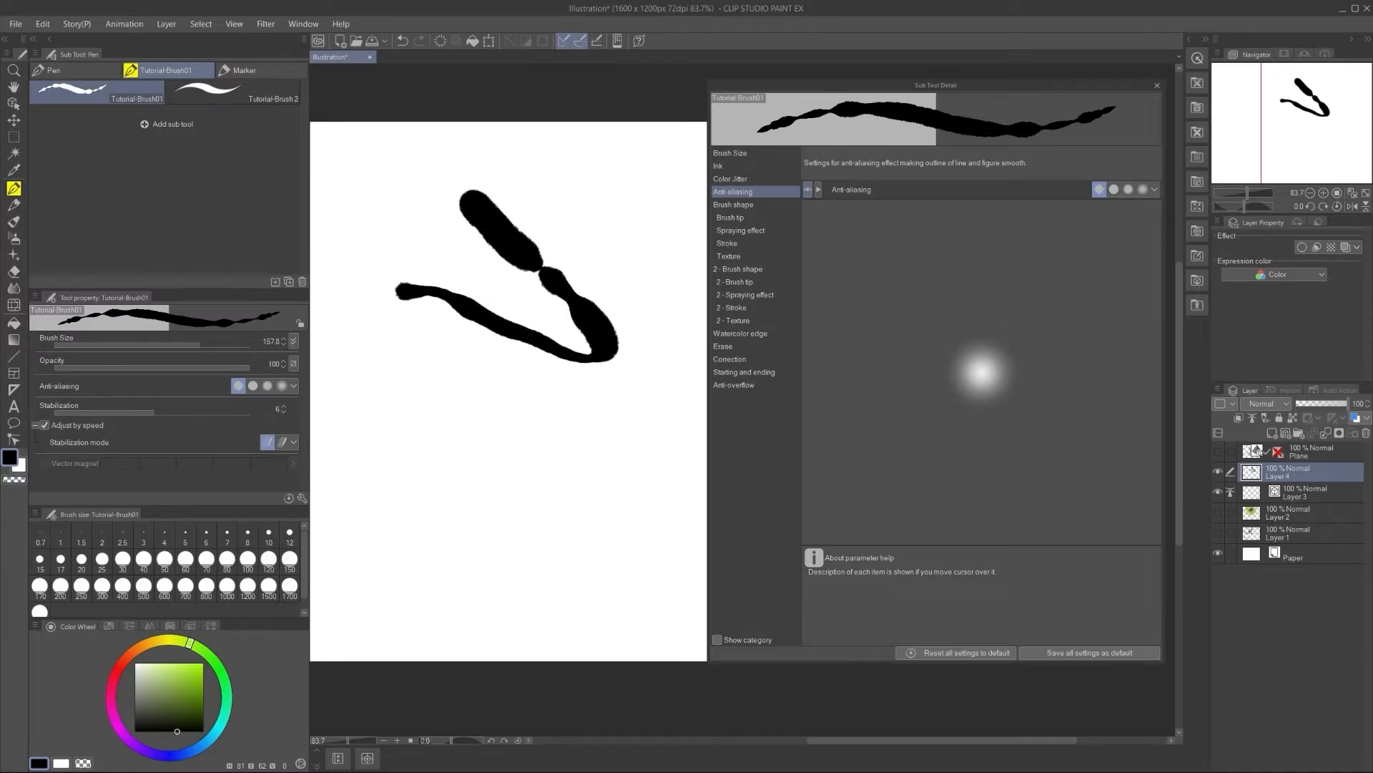
pyautogui.moveTo(545, 230); pyautogui.dragTo(617, 235)
# Step: Narrow the tool palettes and the Sub Tool Detail window to free canvas space, and show the brush tip settings
pyautogui.moveTo(306, 131); pyautogui.dragTo(160, 131)
pyautogui.moveTo(707, 80); pyautogui.dragTo(836, 69)
pyautogui.click(859, 206)
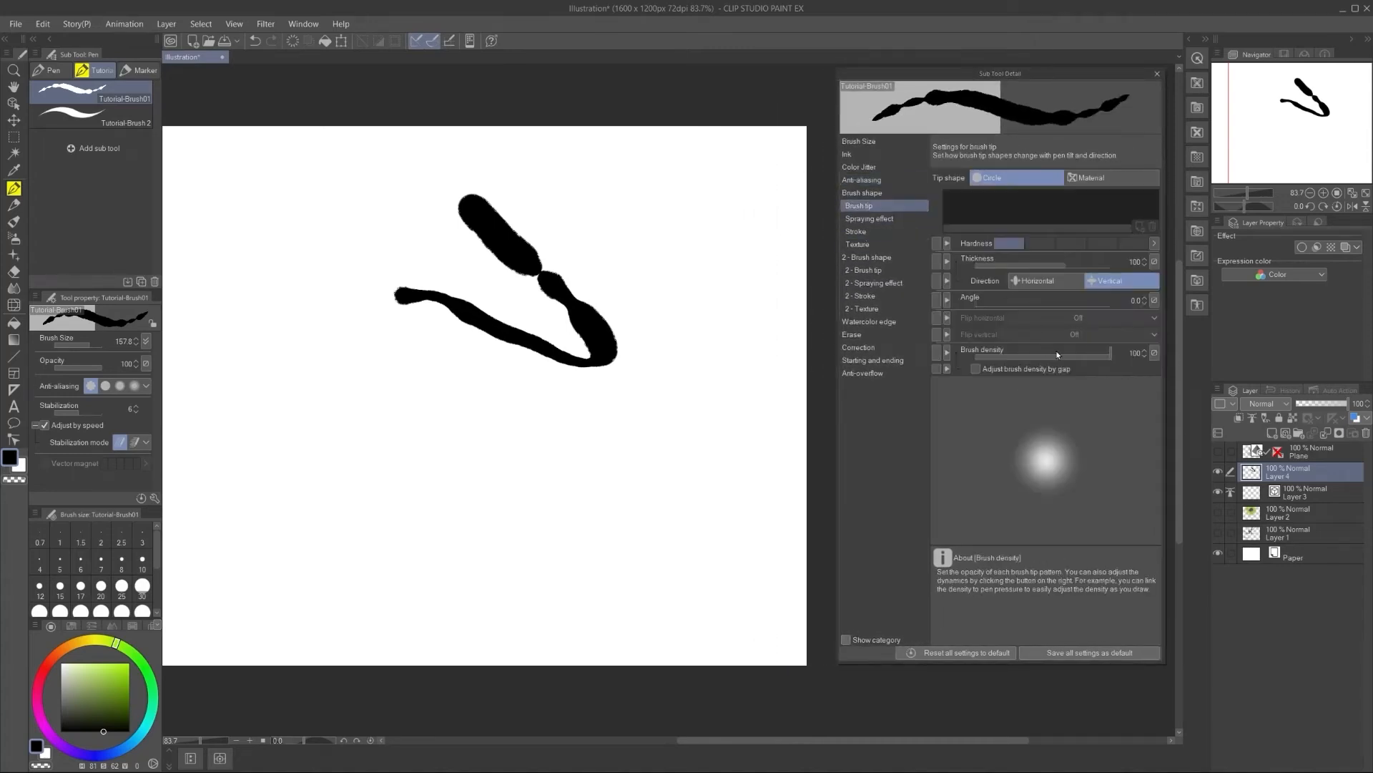
# Step: Compare a stroke painted at reduced brush density with one painted after restoring the density to 100
pyautogui.moveTo(667, 281); pyautogui.dragTo(649, 444)
pyautogui.moveTo(1052, 356); pyautogui.dragTo(1113, 357)
pyautogui.moveTo(670, 208)
pyautogui.mouseDown()
pyautogui.moveTo(740, 306)
pyautogui.moveTo(669, 440)
pyautogui.mouseUp()
# Step: Enable Random as an input affecting brush density and paint a long winding test stroke
pyautogui.click(1154, 352)
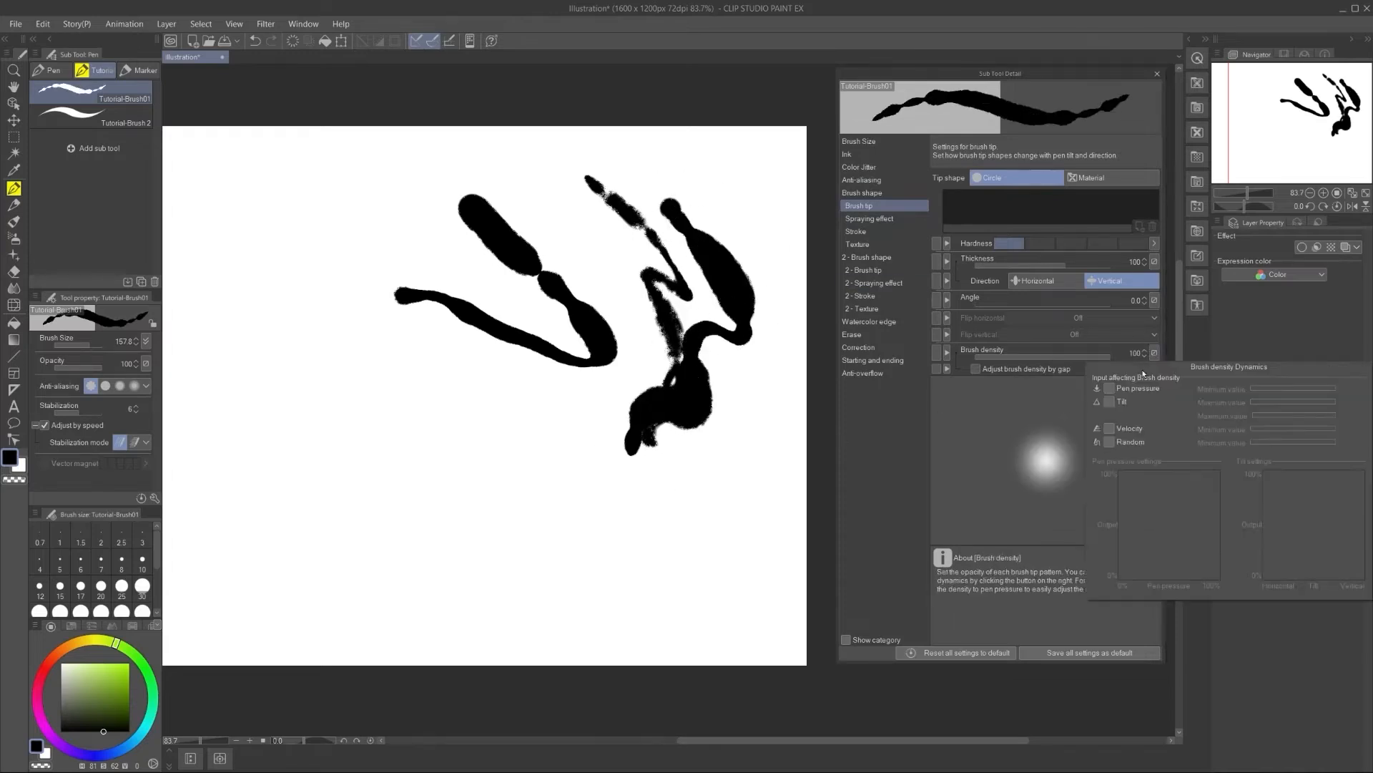
pyautogui.click(1109, 443)
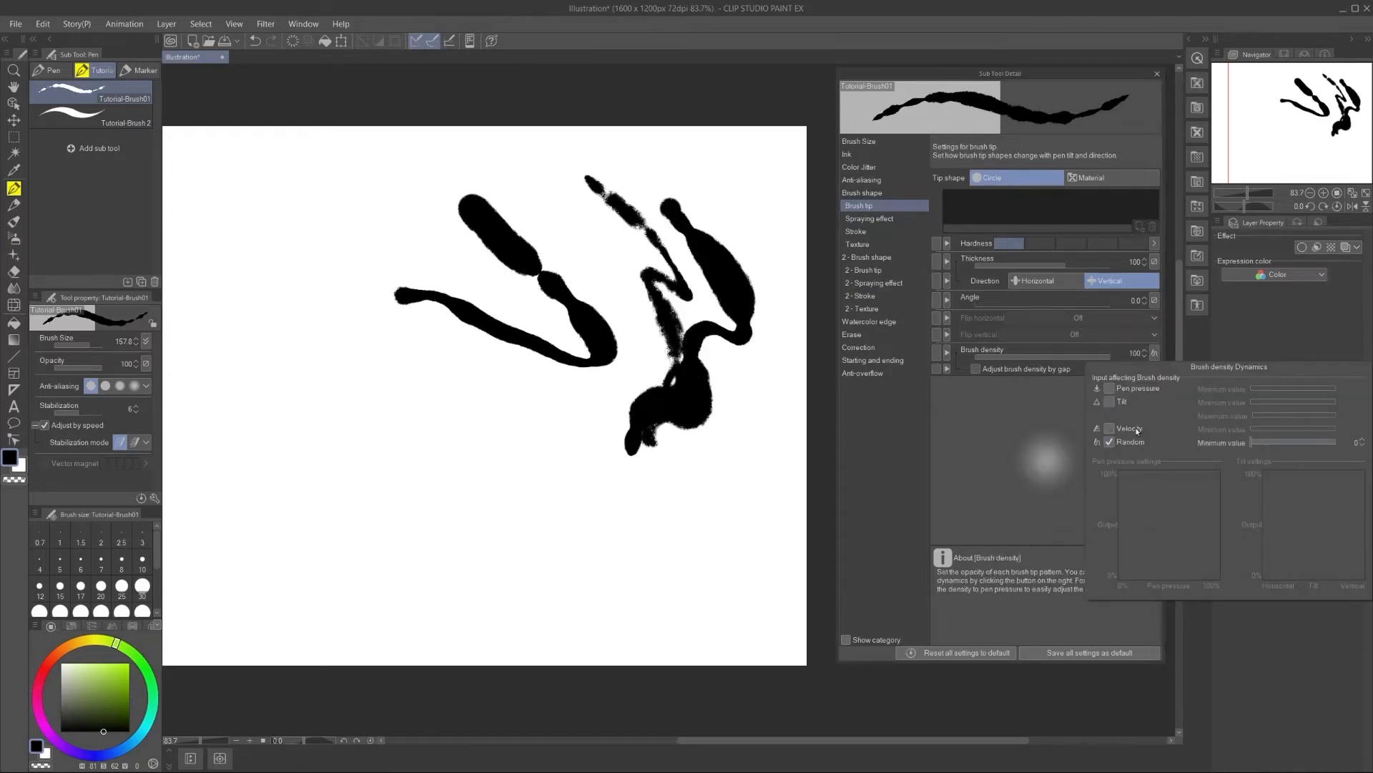
pyautogui.moveTo(533, 349)
pyautogui.mouseDown()
pyautogui.moveTo(362, 371)
pyautogui.moveTo(465, 465)
pyautogui.moveTo(429, 528)
pyautogui.moveTo(687, 465)
pyautogui.mouseUp()
# Step: Set the Random minimum value of brush density to 63 and enable pen pressure as an additional input
pyautogui.click(1154, 352)
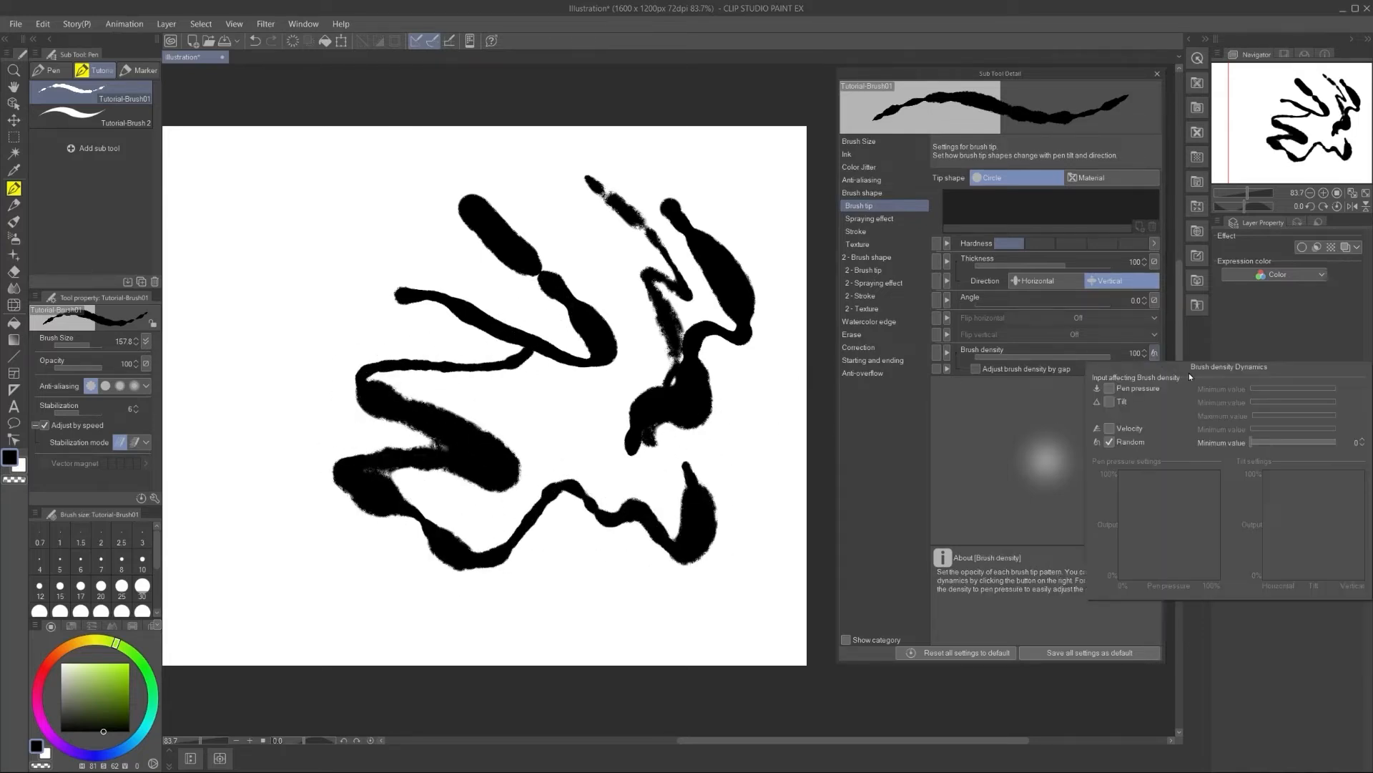
pyautogui.moveTo(1265, 444); pyautogui.dragTo(1305, 443)
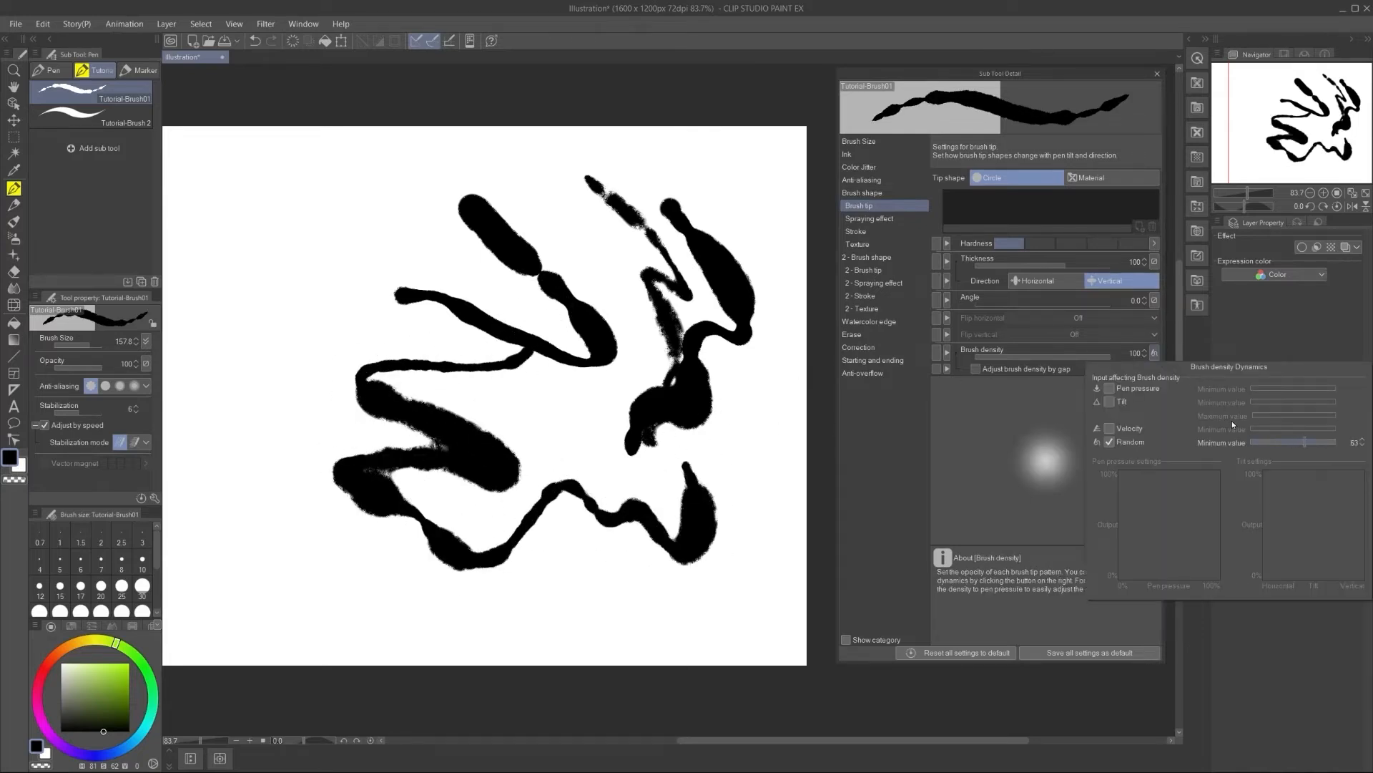
pyautogui.click(1108, 389)
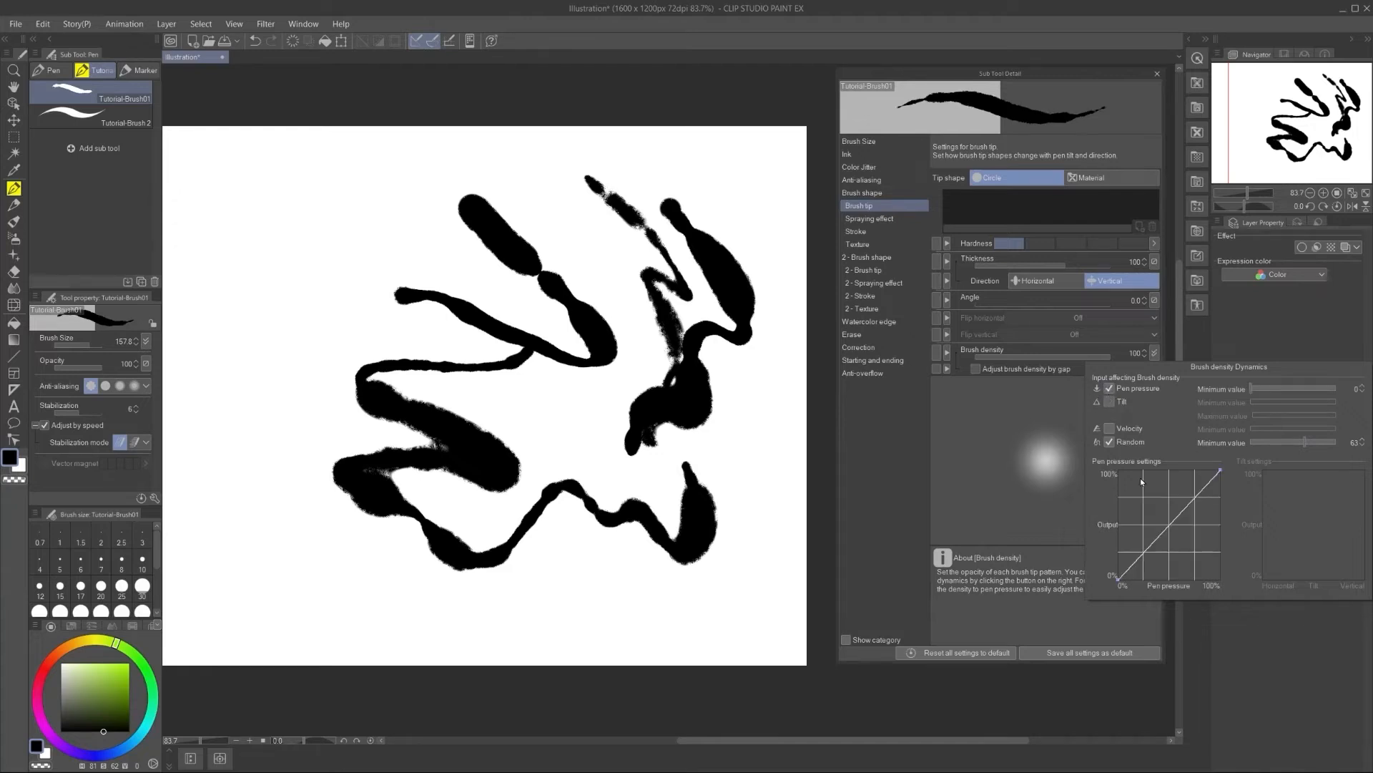
pyautogui.click(800, 288)
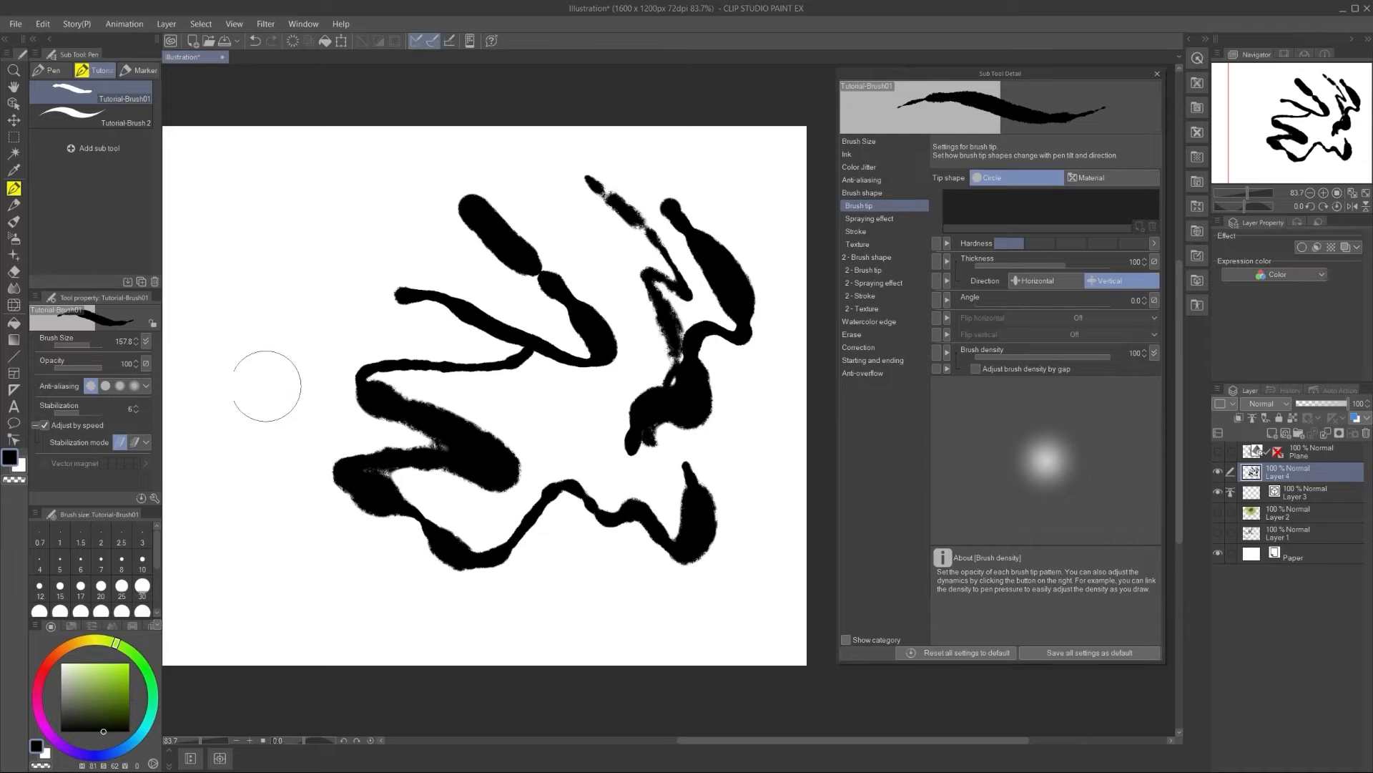
# Step: Reduce the brush size to 78.7 and scribble zigzag test strokes beside the existing marks
pyautogui.moveTo(494, 311)
pyautogui.mouseDown()
pyautogui.moveTo(460, 281)
pyautogui.moveTo(469, 295)
pyautogui.mouseUp()
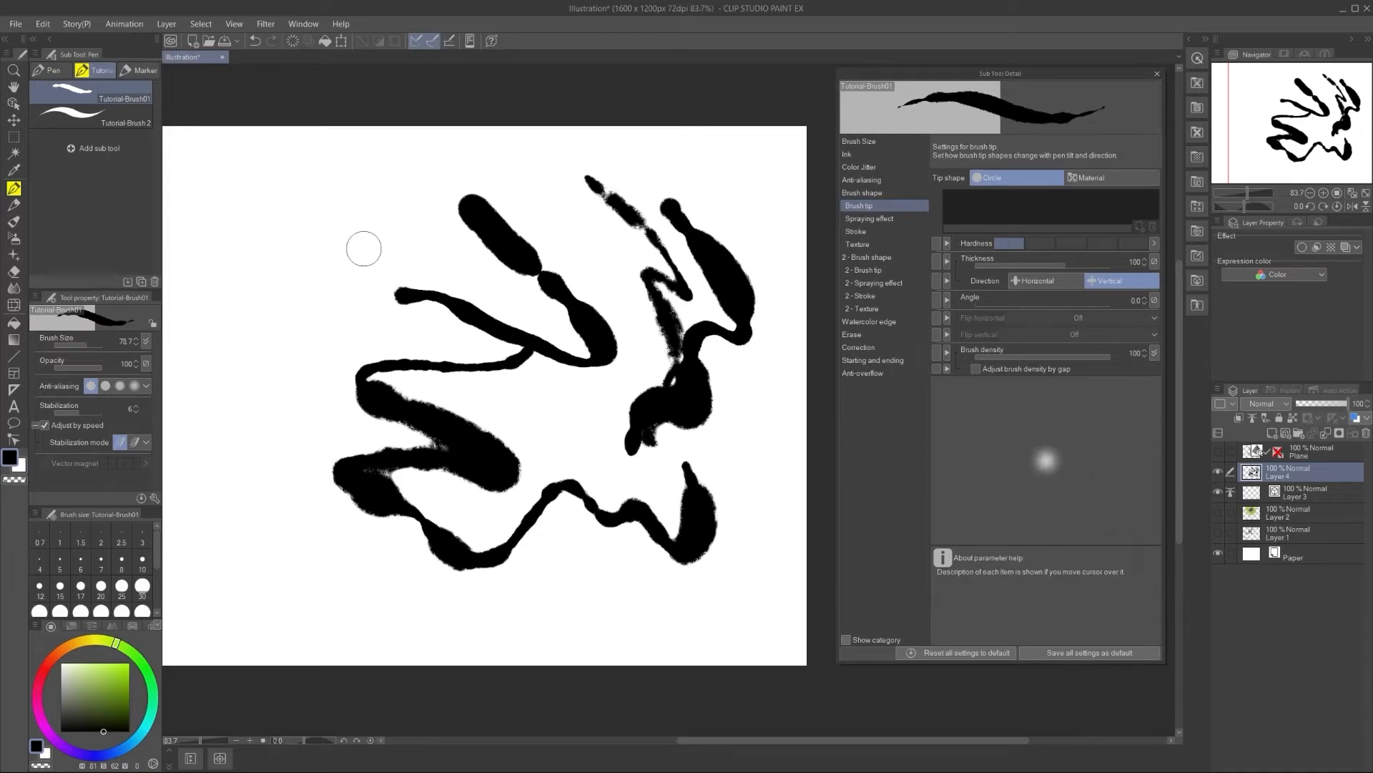
pyautogui.moveTo(348, 247); pyautogui.dragTo(294, 266)
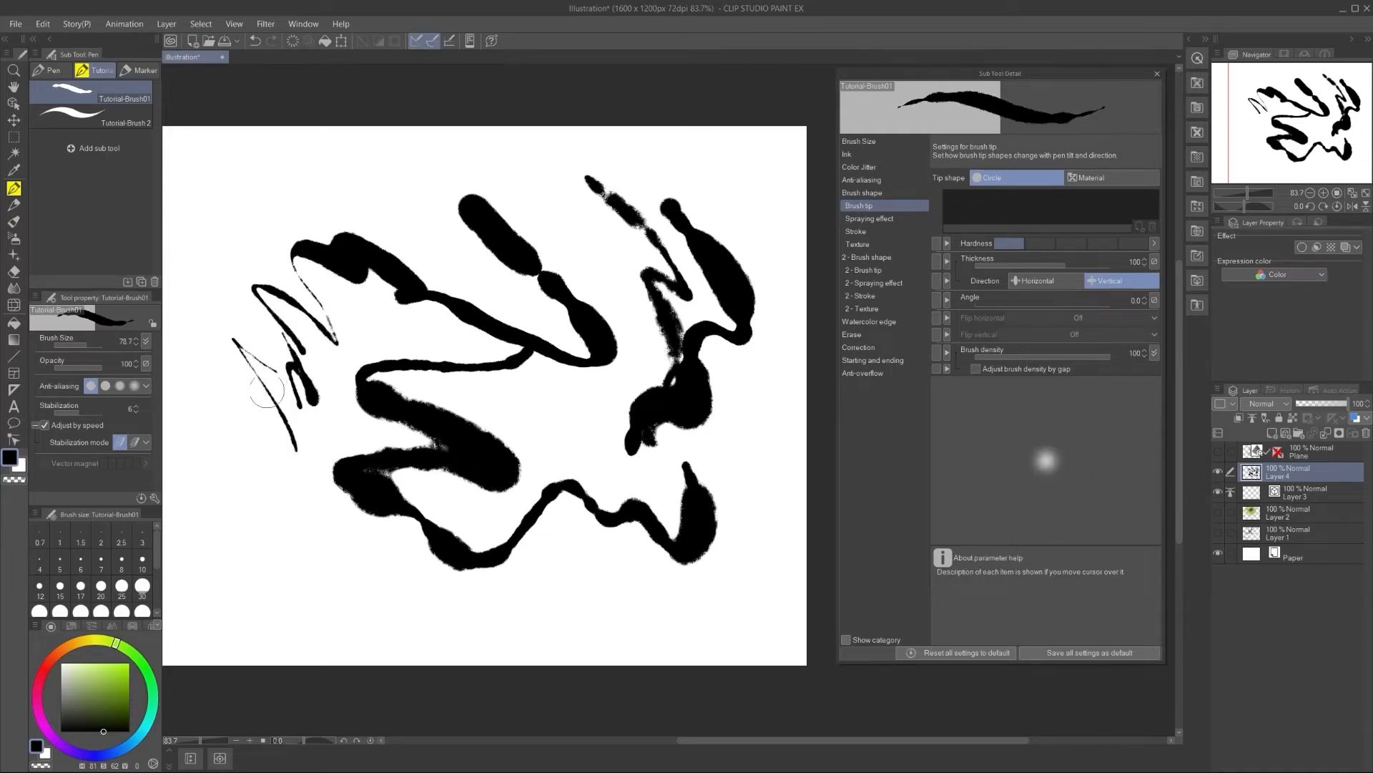
pyautogui.moveTo(252, 353); pyautogui.dragTo(355, 380)
pyautogui.moveTo(440, 392); pyautogui.dragTo(363, 346)
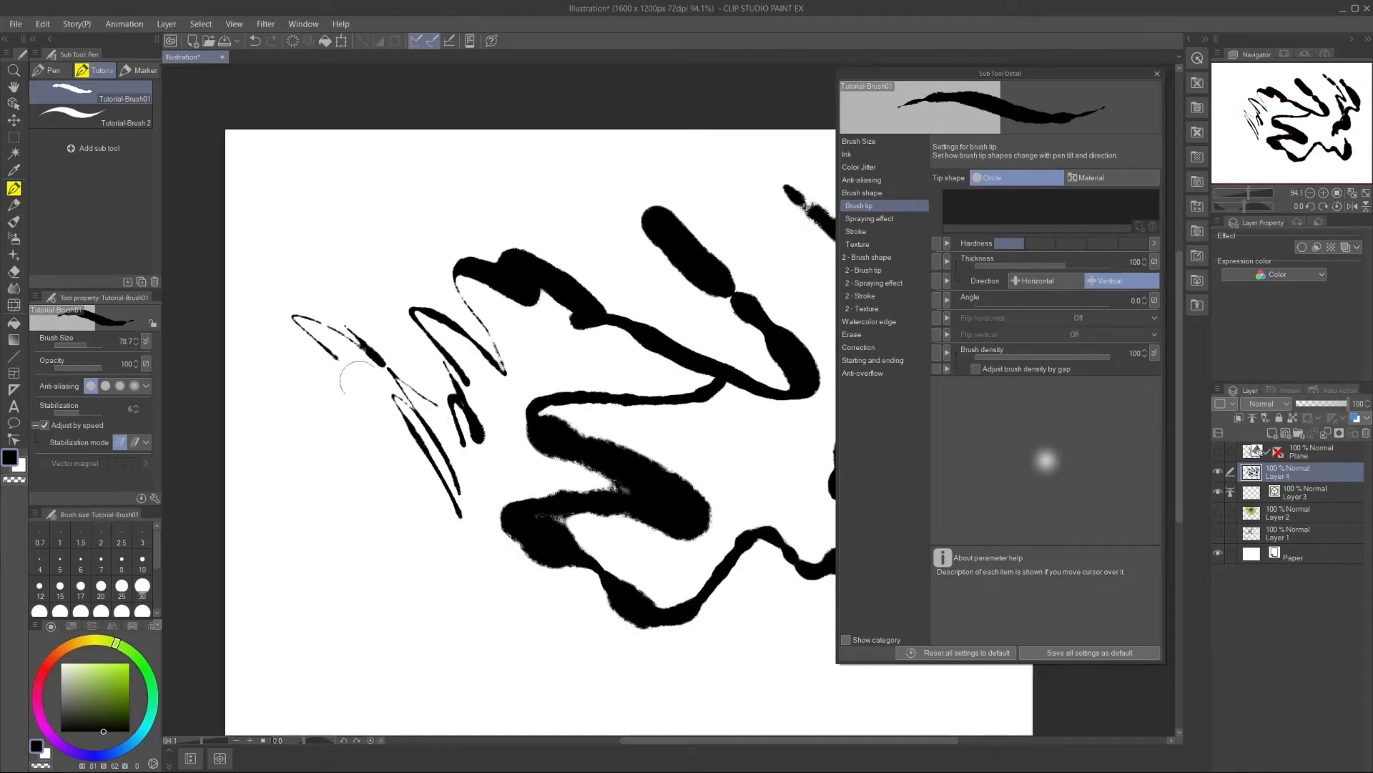
pyautogui.moveTo(348, 435)
pyautogui.mouseDown()
pyautogui.moveTo(245, 456)
pyautogui.moveTo(457, 630)
pyautogui.moveTo(325, 585)
pyautogui.moveTo(530, 642)
pyautogui.moveTo(458, 501)
pyautogui.moveTo(475, 494)
pyautogui.mouseUp()
# Step: Clear Layer 4 and paint light lines, zigzags and heavy curves to test the pressure-dependent density
pyautogui.press('Delete')
pyautogui.moveTo(386, 200); pyautogui.dragTo(466, 218)
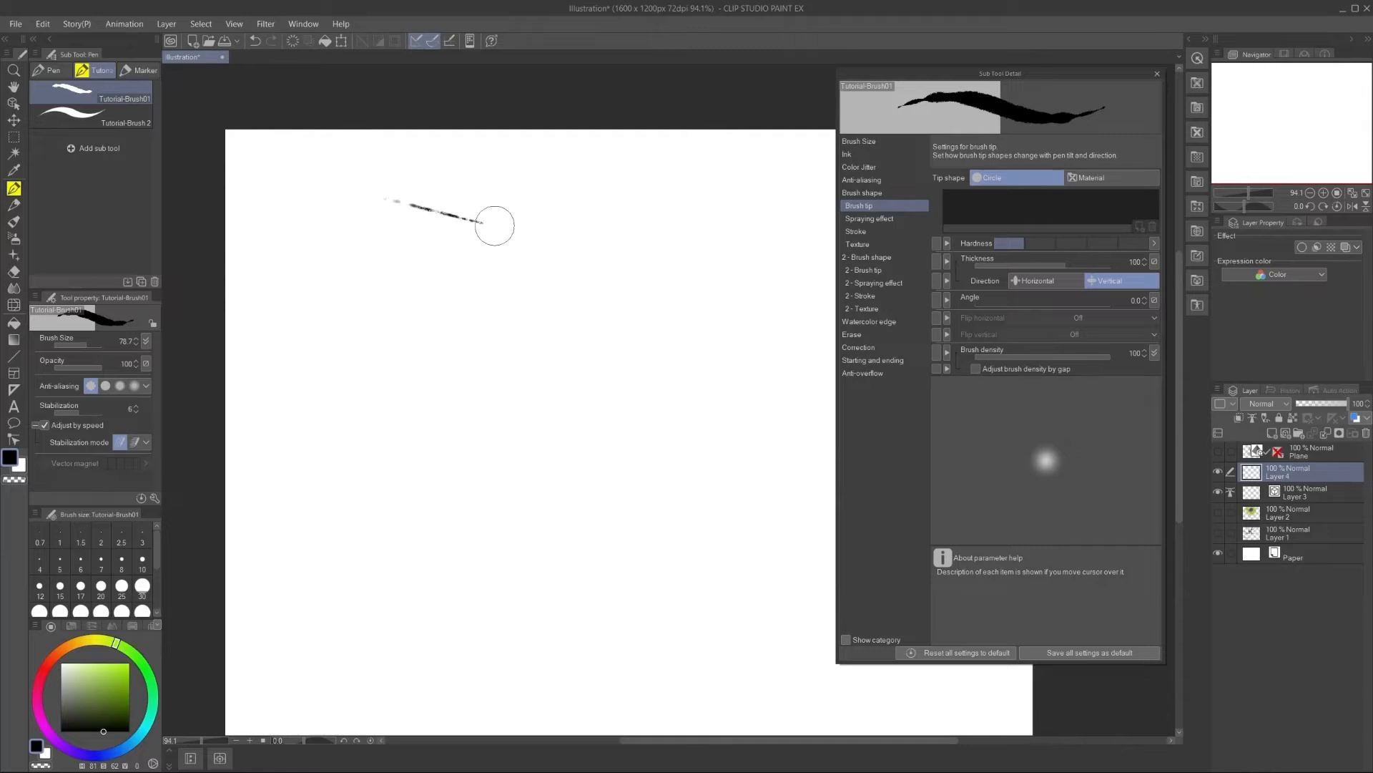
pyautogui.moveTo(523, 317); pyautogui.dragTo(572, 378)
pyautogui.moveTo(583, 357)
pyautogui.mouseDown()
pyautogui.moveTo(635, 303)
pyautogui.moveTo(551, 350)
pyautogui.moveTo(604, 319)
pyautogui.mouseUp()
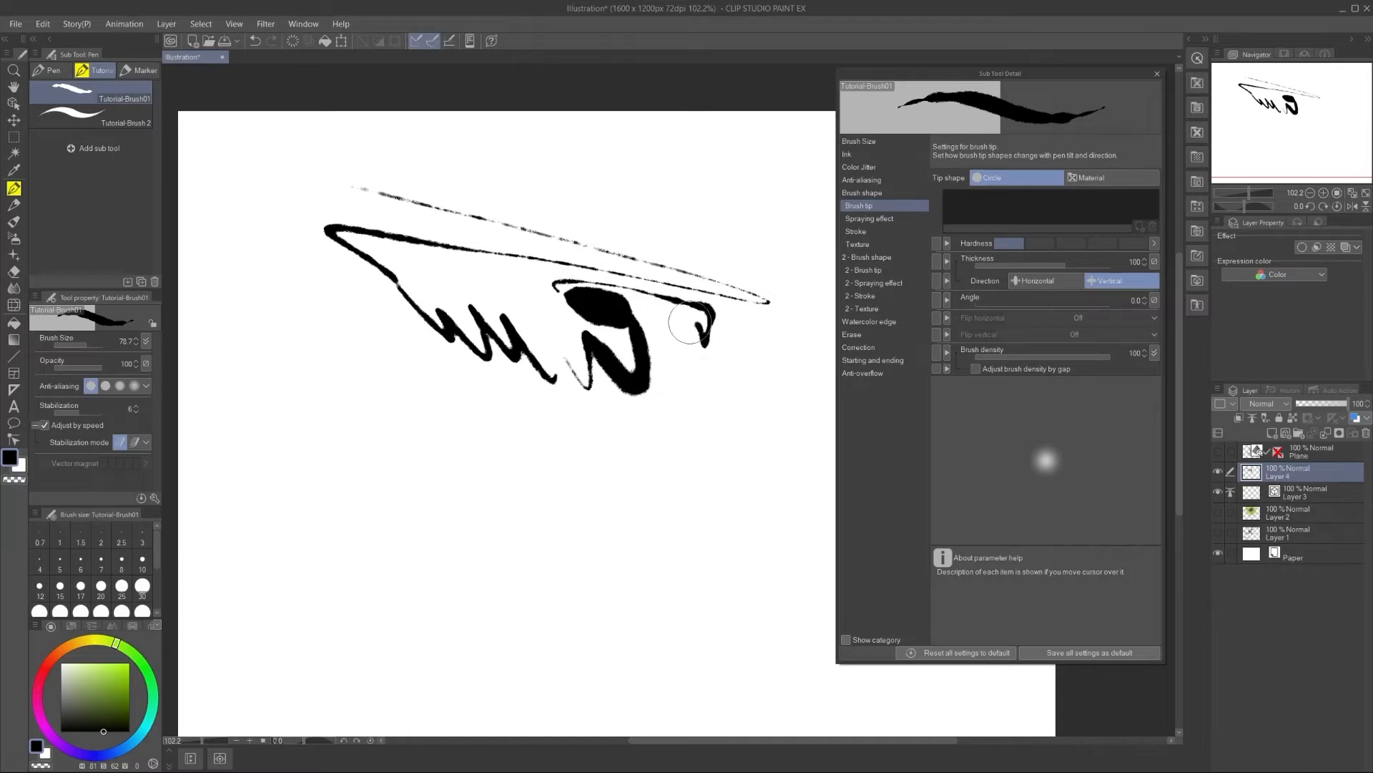
pyautogui.moveTo(665, 339)
pyautogui.mouseDown()
pyautogui.moveTo(722, 411)
pyautogui.moveTo(530, 386)
pyautogui.mouseUp()
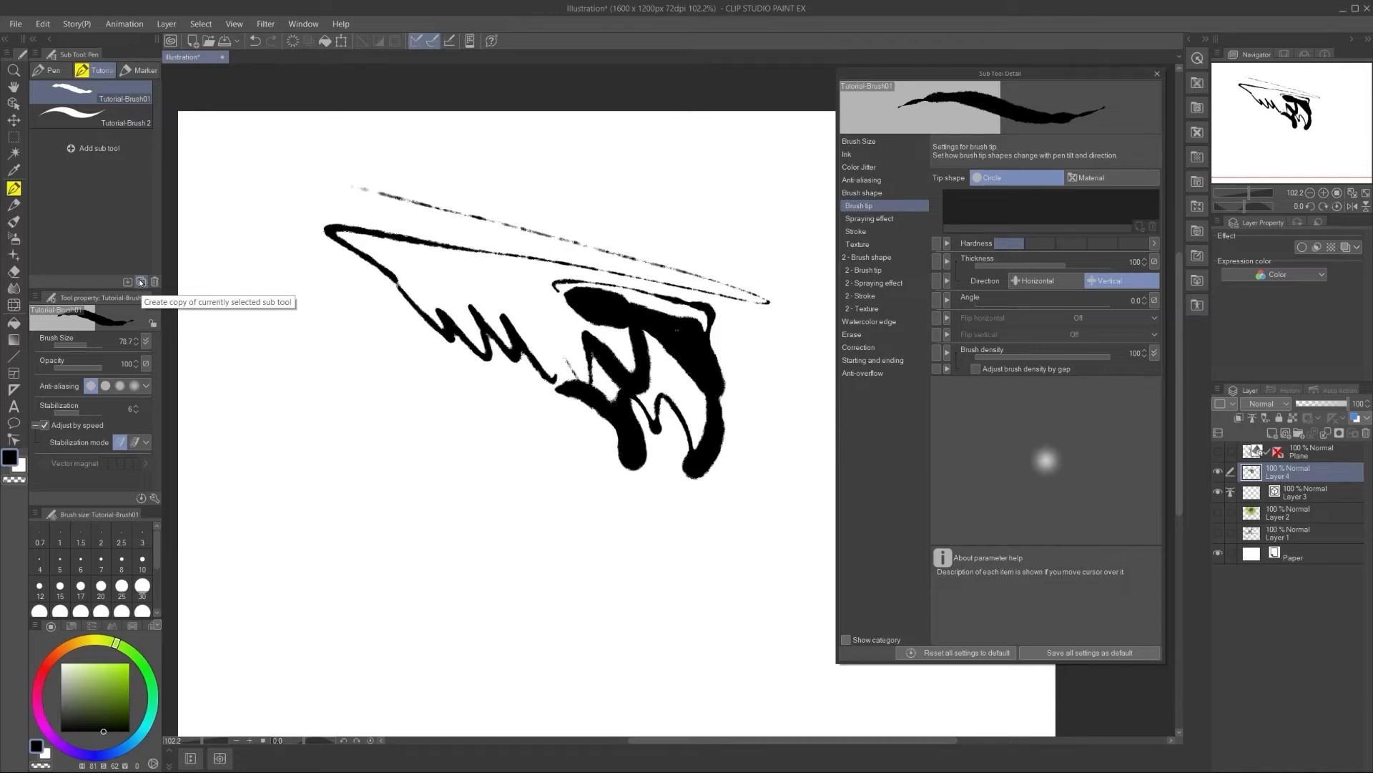
# Step: Duplicate the brush as Tutorial-Brush 3 and save all its settings as default
pyautogui.click(142, 282)
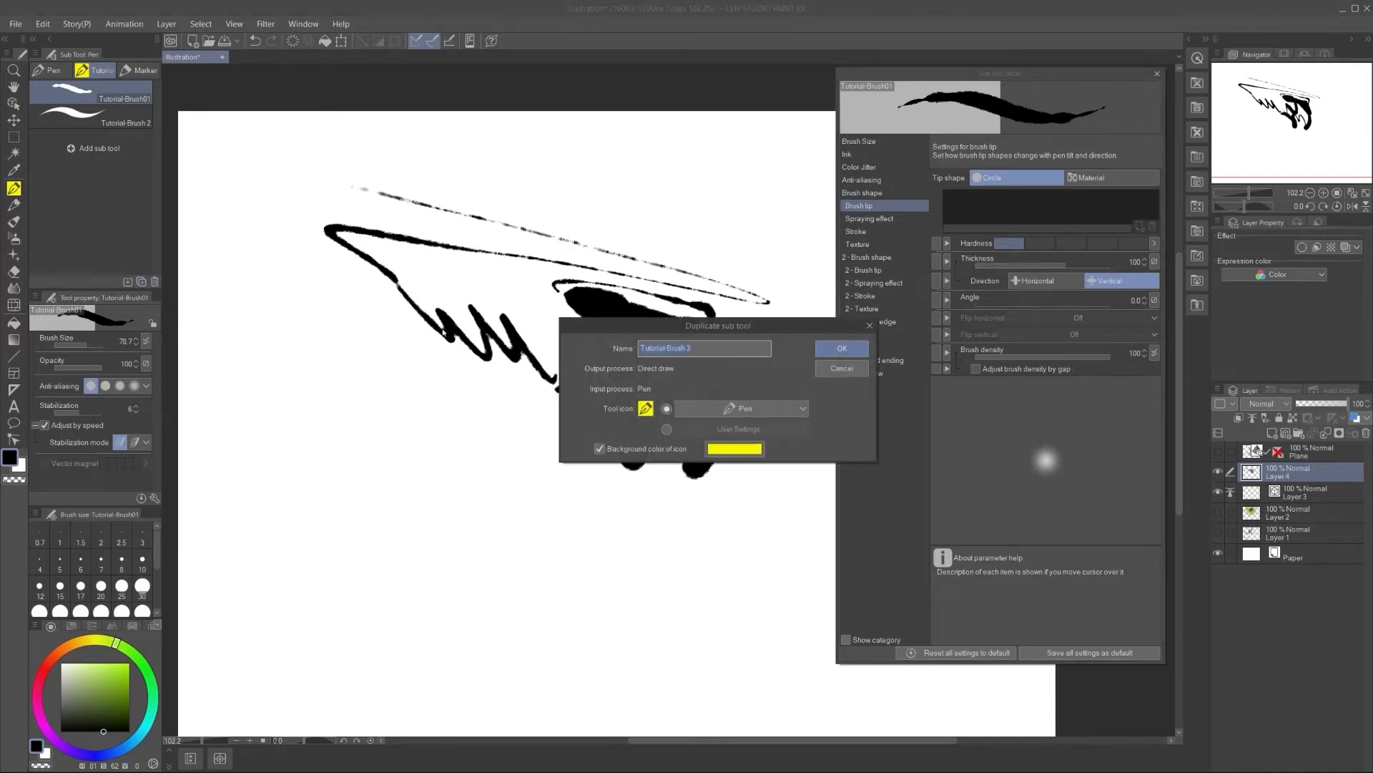
pyautogui.click(835, 353)
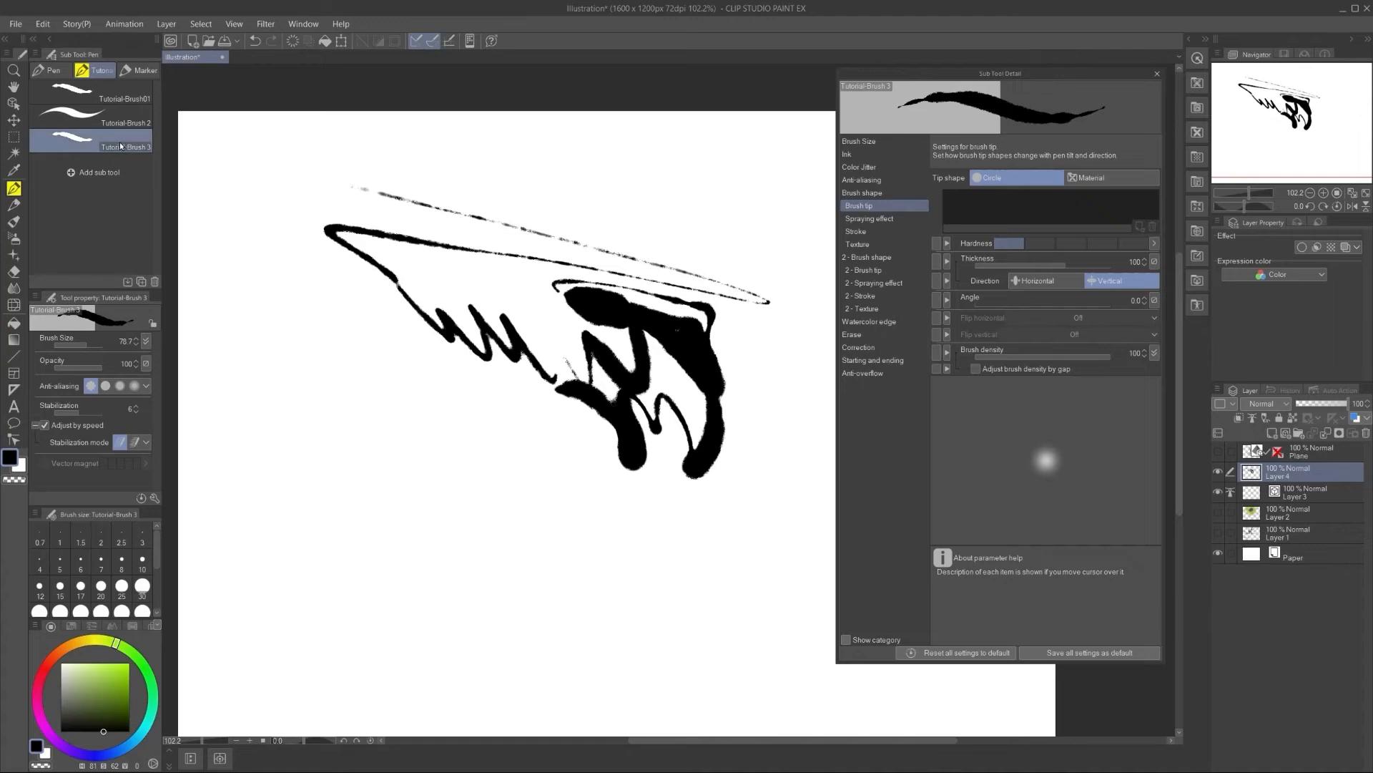
pyautogui.click(1064, 652)
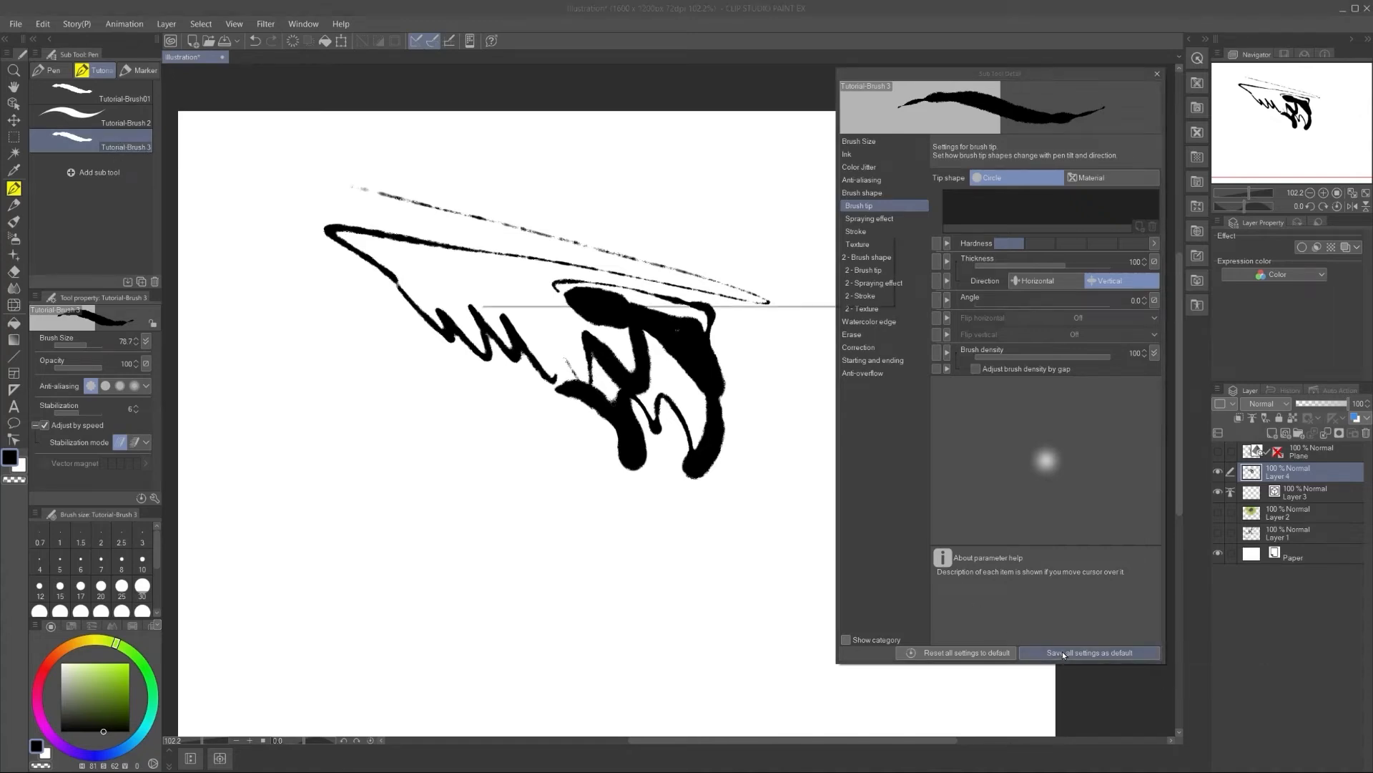
pyautogui.click(799, 290)
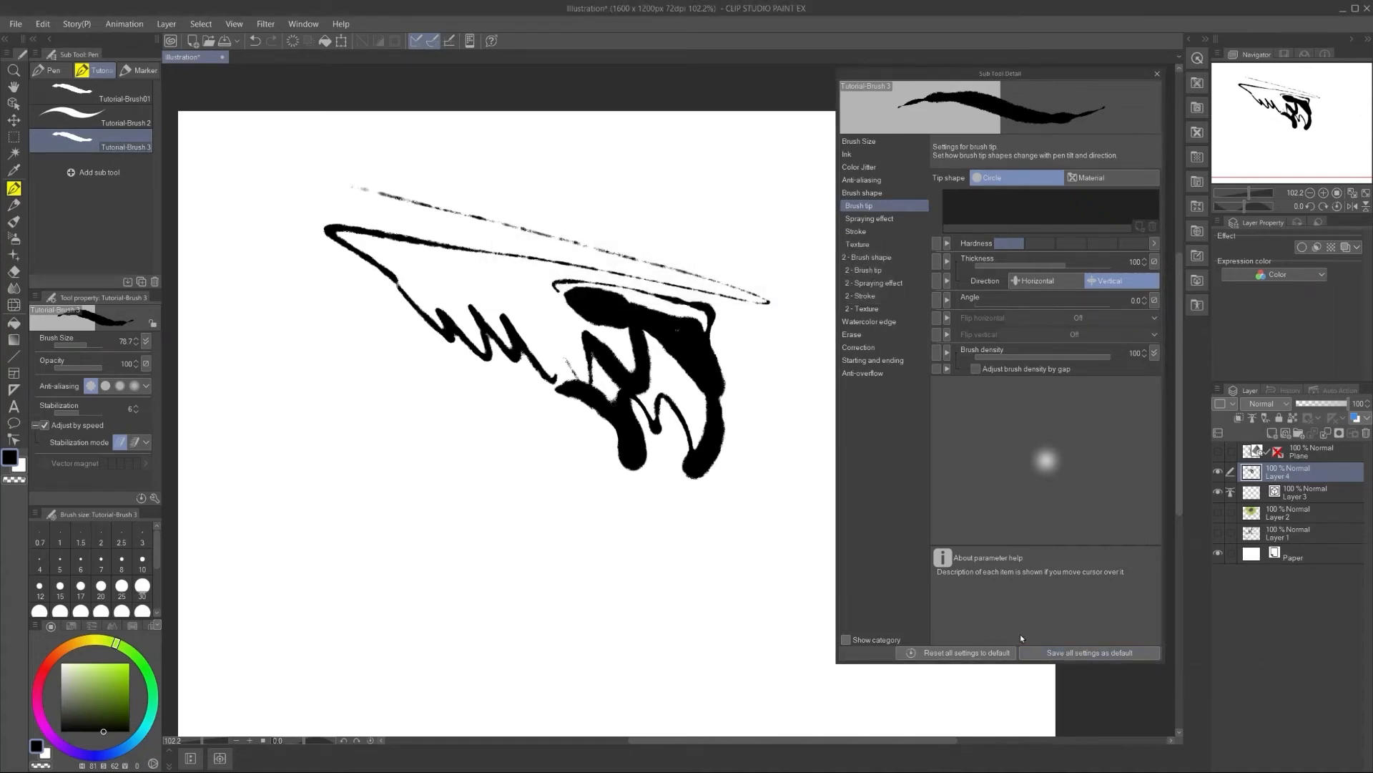
# Step: Paint a heavy test stroke with Tutorial-Brush 3 and reset all its settings to default
pyautogui.moveTo(610, 436)
pyautogui.mouseDown()
pyautogui.moveTo(551, 458)
pyautogui.moveTo(431, 429)
pyautogui.mouseUp()
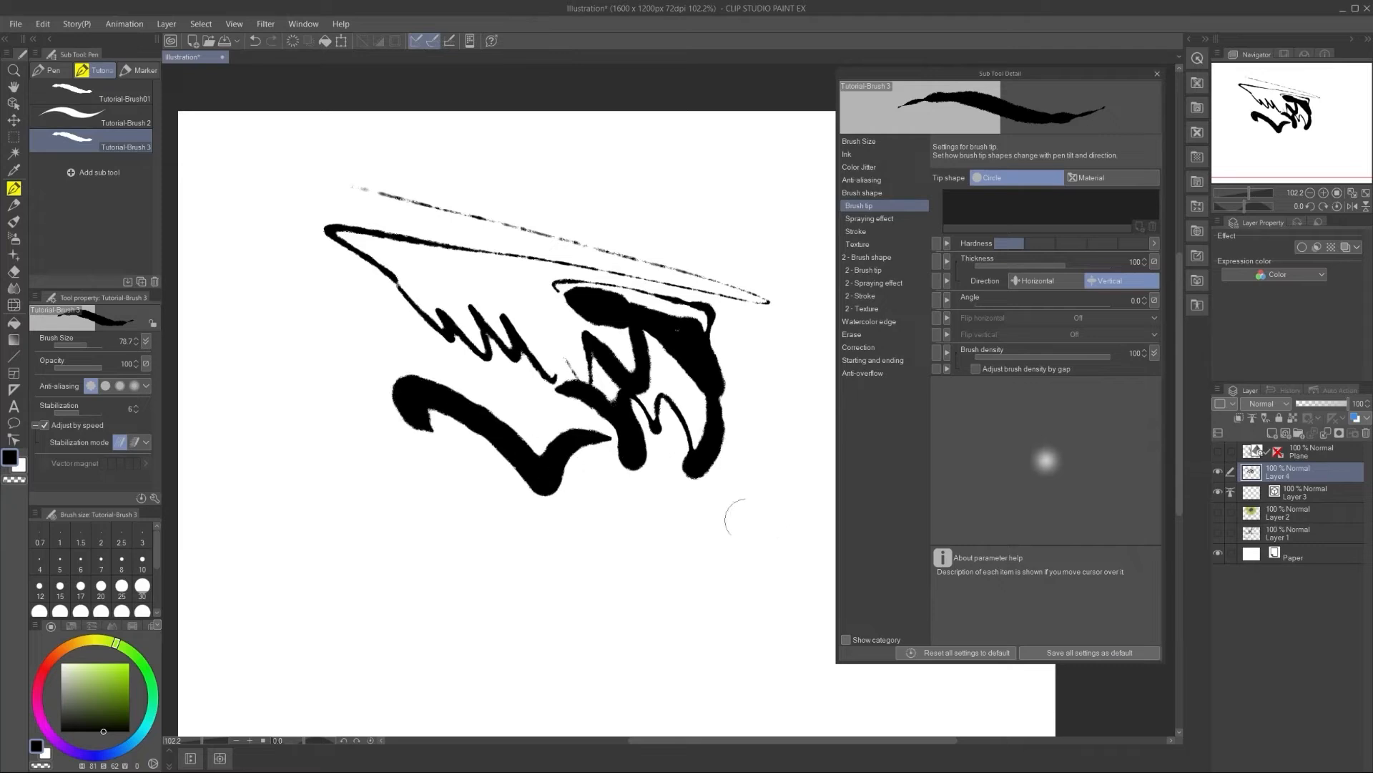
pyautogui.click(937, 654)
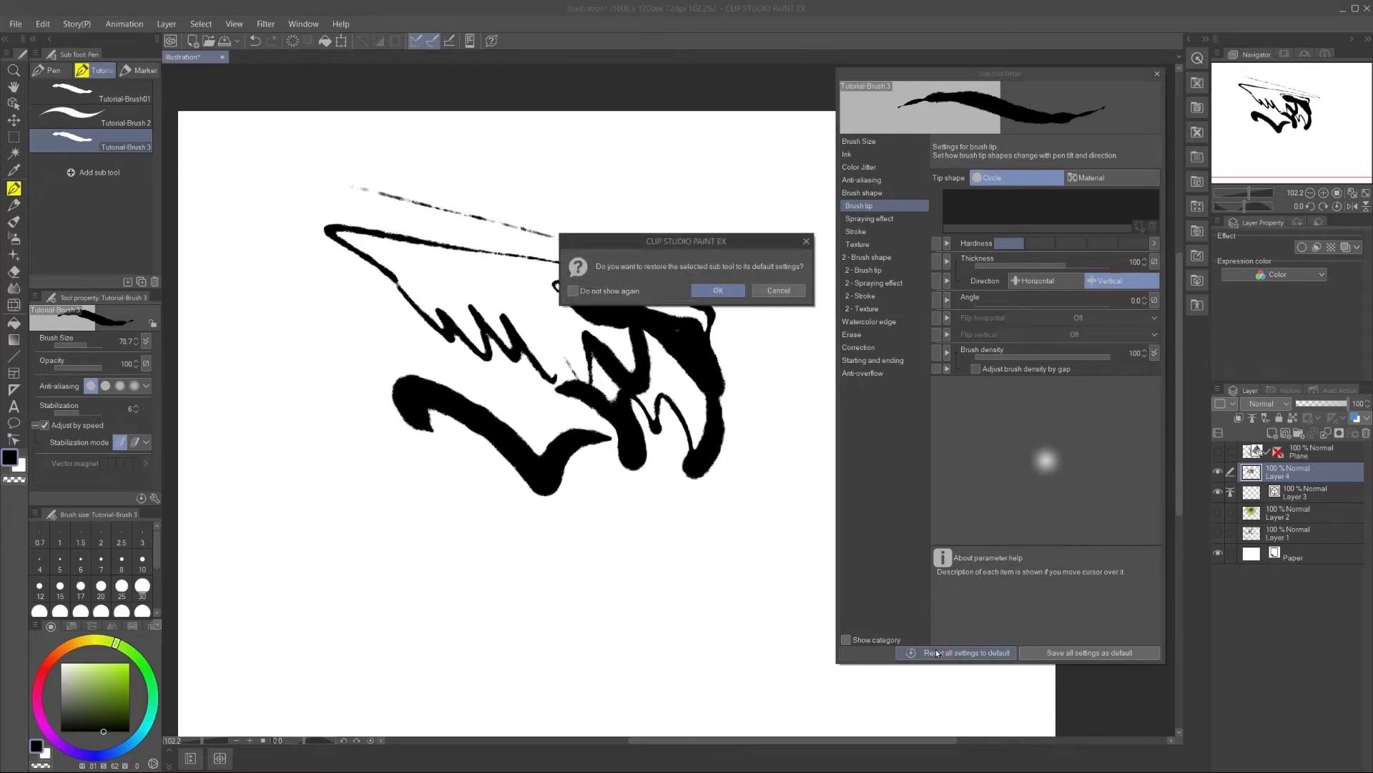
pyautogui.click(722, 291)
# Step: Clear Layer 4 and paint a set of slanted zigzag strokes with Tutorial-Brush 3
pyautogui.moveTo(440, 415)
pyautogui.mouseDown()
pyautogui.moveTo(430, 460)
pyautogui.moveTo(334, 513)
pyautogui.moveTo(510, 358)
pyautogui.moveTo(379, 358)
pyautogui.mouseUp()
pyautogui.press('Delete')
pyautogui.moveTo(521, 269)
pyautogui.mouseDown()
pyautogui.moveTo(556, 291)
pyautogui.moveTo(535, 285)
pyautogui.moveTo(539, 348)
pyautogui.mouseUp()
pyautogui.moveTo(448, 277); pyautogui.dragTo(526, 415)
pyautogui.moveTo(427, 312)
pyautogui.mouseDown()
pyautogui.moveTo(551, 405)
pyautogui.moveTo(610, 375)
pyautogui.mouseUp()
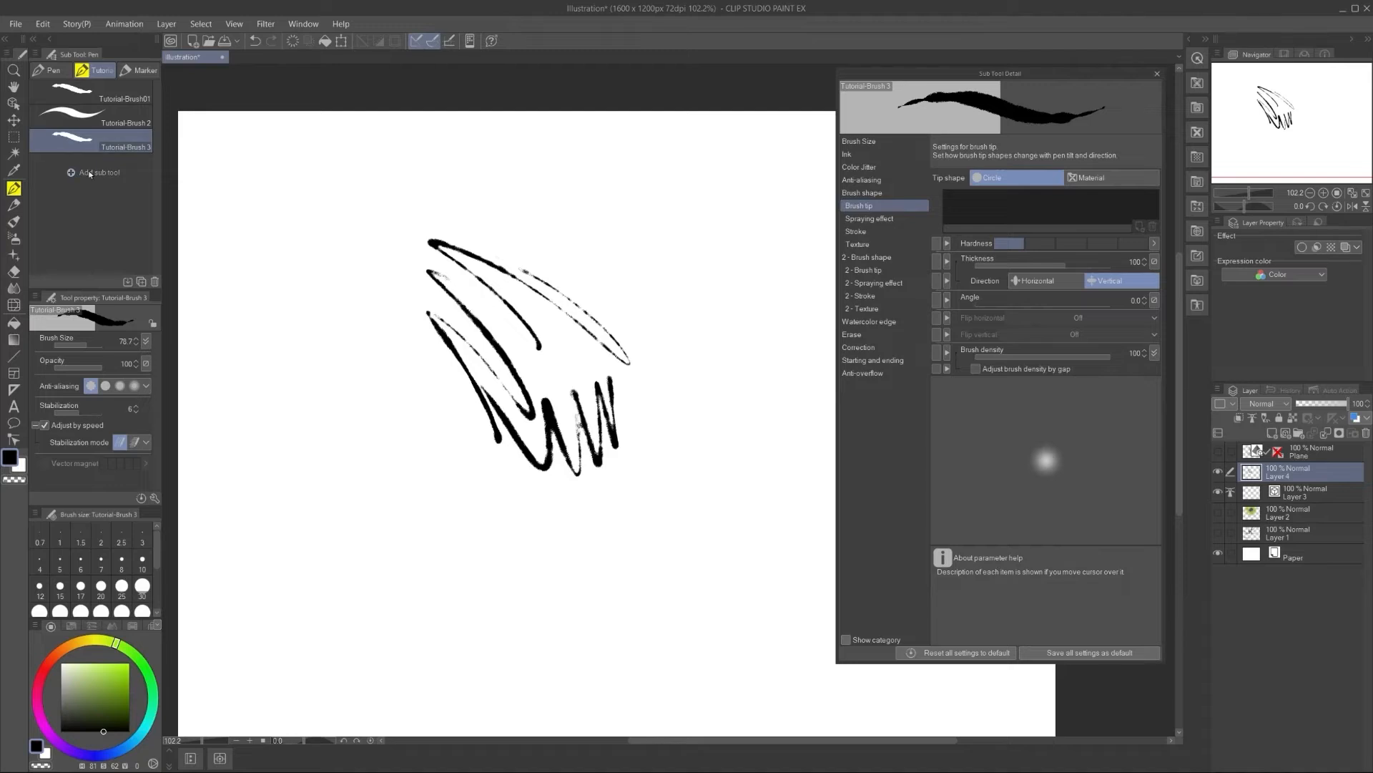
pyautogui.moveTo(563, 199); pyautogui.dragTo(536, 252)
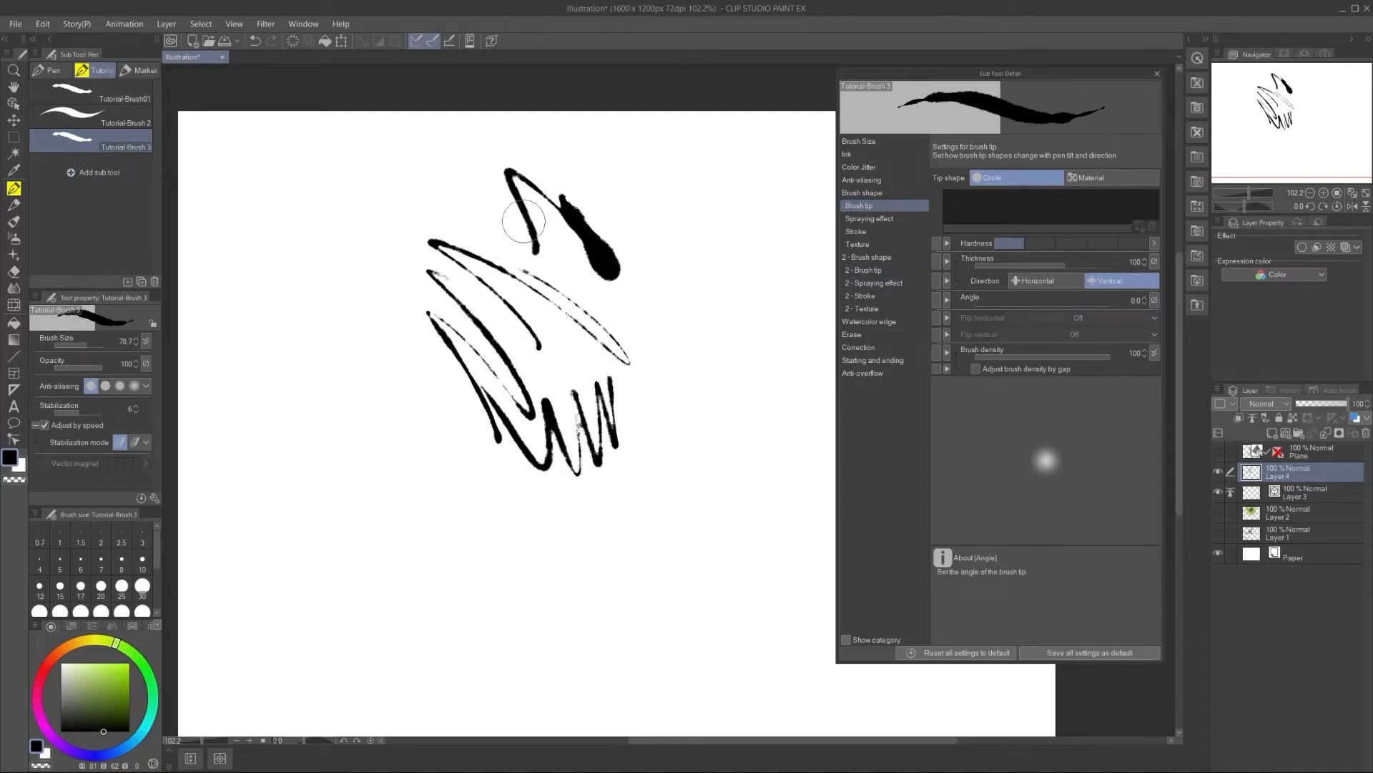
# Step: Reshape the pen pressure curve of the brush density into a series of sharp peaks and dips
pyautogui.click(1154, 353)
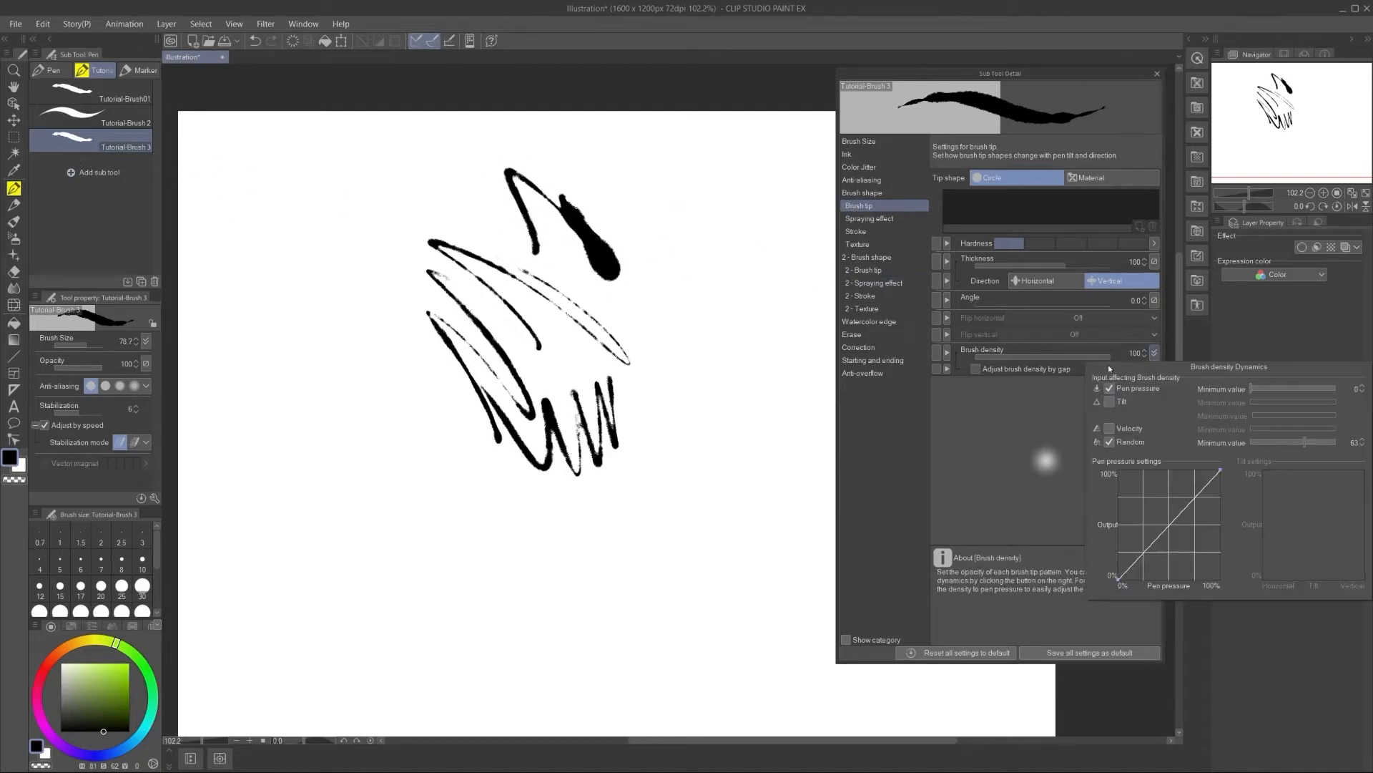
pyautogui.moveTo(1136, 558); pyautogui.dragTo(1129, 510)
pyautogui.moveTo(1124, 569); pyautogui.dragTo(1139, 570)
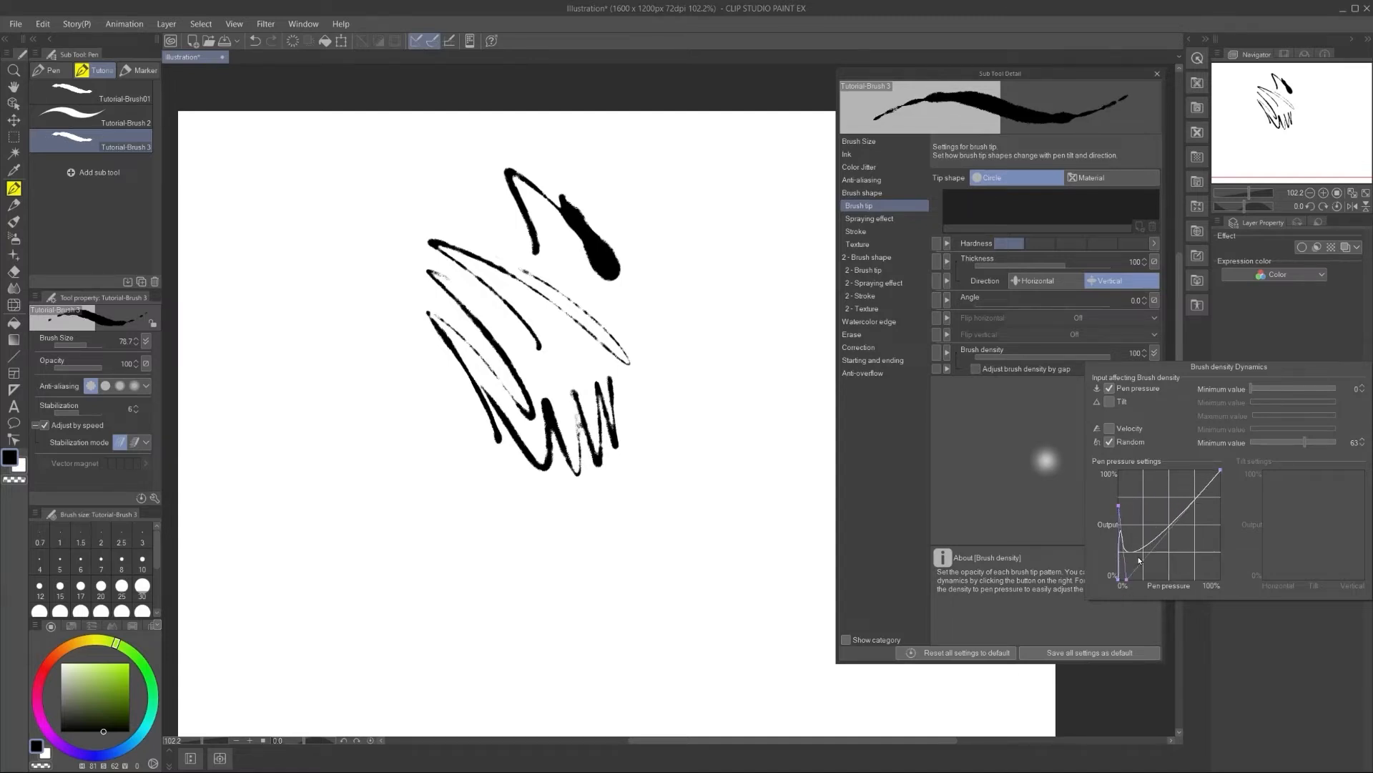
pyautogui.moveTo(1133, 505); pyautogui.dragTo(1139, 494)
pyautogui.moveTo(1139, 579); pyautogui.dragTo(1156, 555)
pyautogui.moveTo(1142, 505); pyautogui.dragTo(1154, 512)
pyautogui.moveTo(1155, 586)
pyautogui.mouseDown()
pyautogui.moveTo(1166, 501)
pyautogui.moveTo(1182, 486)
pyautogui.mouseUp()
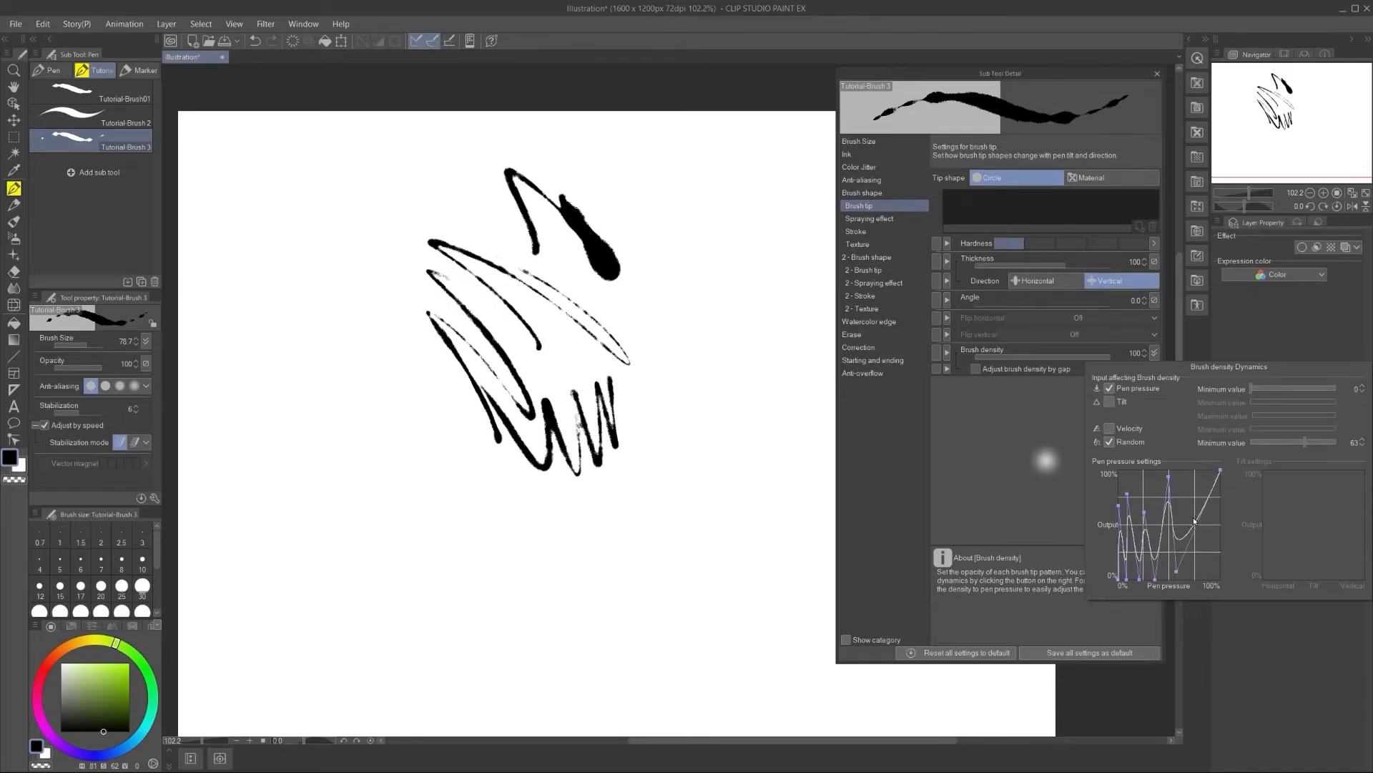
# Step: Clear Layer 4 and paint test strokes with the new brush density pressure curve
pyautogui.press('Delete')
pyautogui.moveTo(434, 190); pyautogui.dragTo(553, 244)
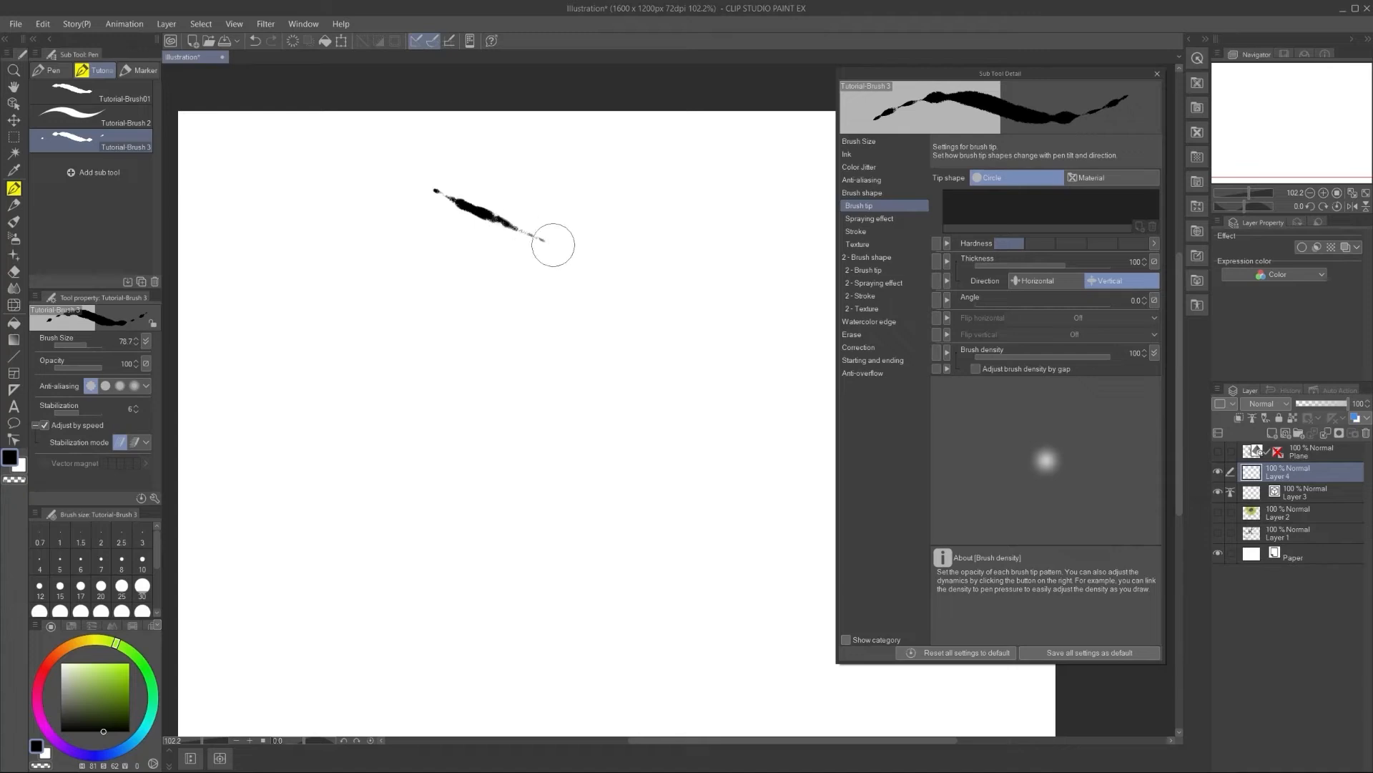
pyautogui.moveTo(624, 297)
pyautogui.mouseDown()
pyautogui.moveTo(513, 279)
pyautogui.moveTo(461, 288)
pyautogui.moveTo(432, 315)
pyautogui.moveTo(439, 397)
pyautogui.moveTo(398, 362)
pyautogui.moveTo(439, 457)
pyautogui.moveTo(537, 428)
pyautogui.mouseUp()
pyautogui.moveTo(560, 356); pyautogui.dragTo(527, 357)
# Step: Clear Layer 4 and fill an area with dense hatching strokes at brush size 31.2
pyautogui.press('Delete')
pyautogui.moveTo(400, 265)
pyautogui.mouseDown()
pyautogui.moveTo(566, 359)
pyautogui.moveTo(530, 394)
pyautogui.moveTo(447, 352)
pyautogui.mouseUp()
pyautogui.moveTo(499, 470)
pyautogui.mouseDown()
pyautogui.moveTo(365, 308)
pyautogui.moveTo(386, 250)
pyautogui.moveTo(486, 215)
pyautogui.moveTo(631, 331)
pyautogui.moveTo(655, 314)
pyautogui.moveTo(647, 372)
pyautogui.moveTo(568, 420)
pyautogui.moveTo(533, 525)
pyautogui.moveTo(472, 500)
pyautogui.moveTo(315, 343)
pyautogui.moveTo(386, 357)
pyautogui.moveTo(295, 321)
pyautogui.moveTo(316, 270)
pyautogui.moveTo(304, 204)
pyautogui.moveTo(370, 243)
pyautogui.moveTo(384, 298)
pyautogui.moveTo(289, 206)
pyautogui.mouseUp()
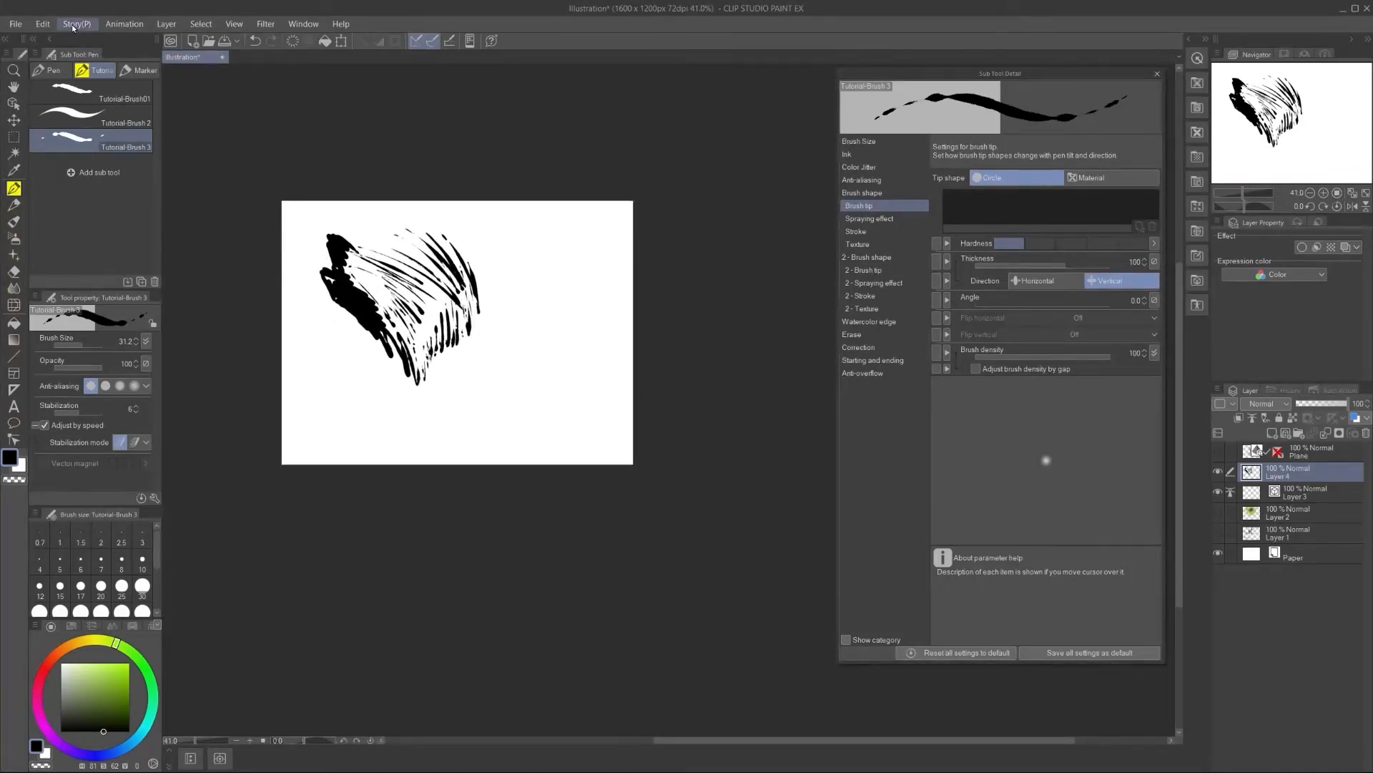
# Step: Clear the hatching, try one long diagonal line, and empty Layer 4 again
pyautogui.moveTo(421, 255); pyautogui.dragTo(442, 260)
pyautogui.press('Delete')
pyautogui.moveTo(346, 249); pyautogui.dragTo(628, 363)
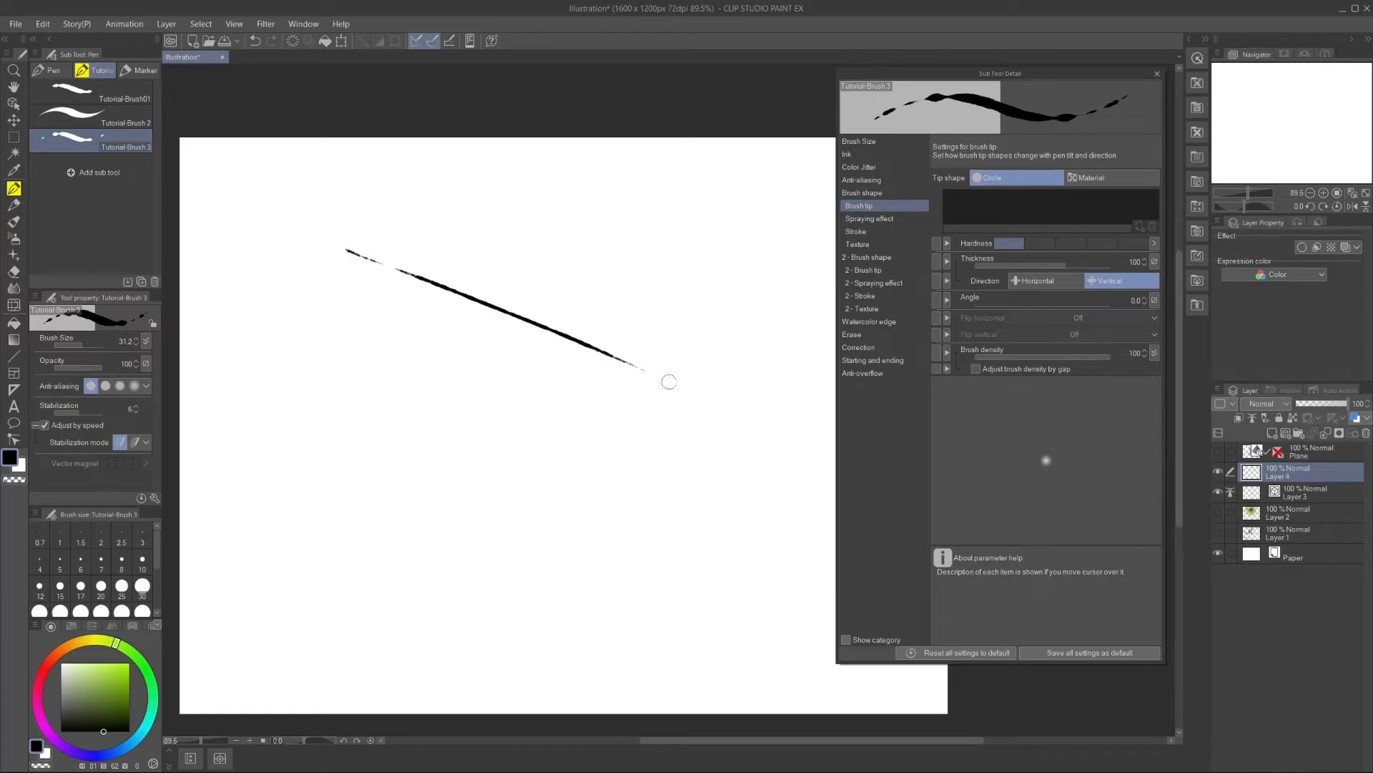
pyautogui.press('Delete')
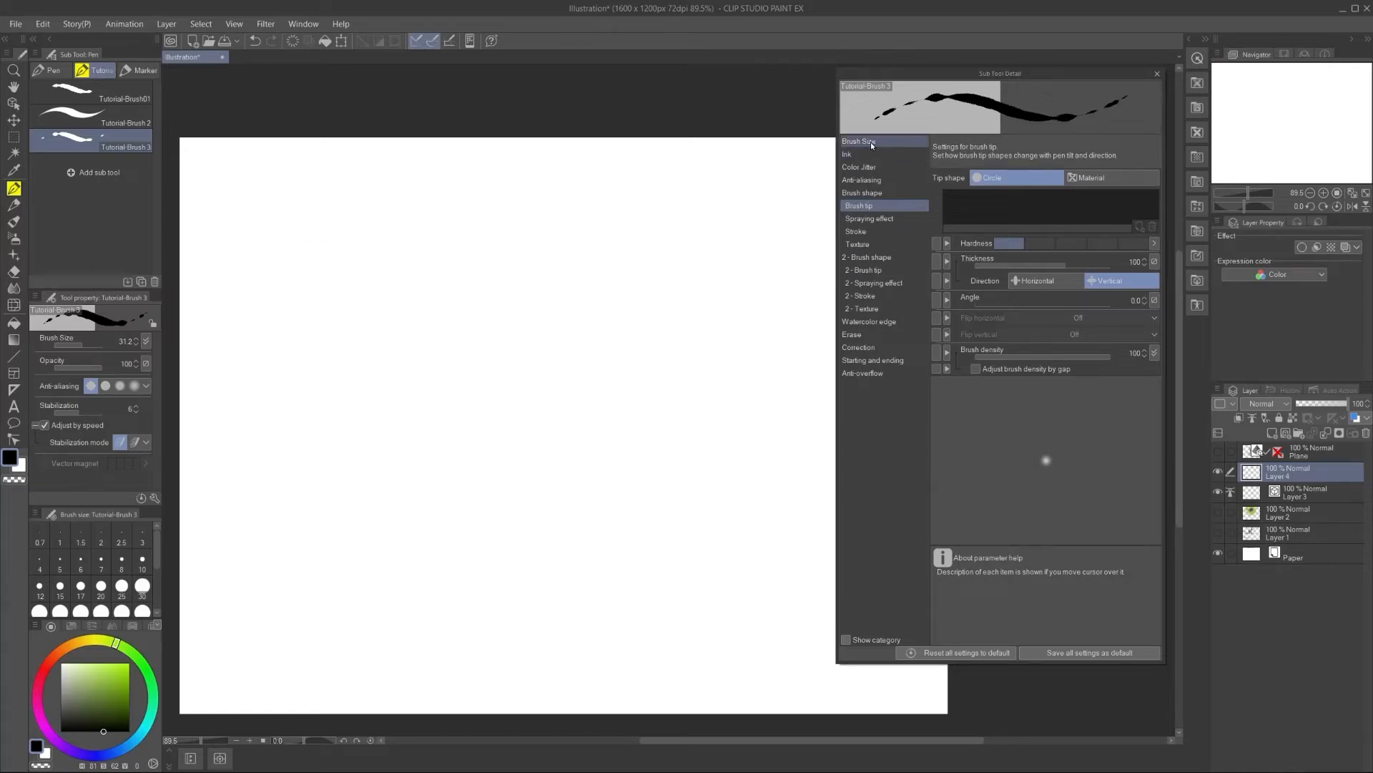
# Step: Set the pen pressure minimum value of the brush size to 63 and scribble long zigzag test strokes
pyautogui.click(880, 141)
pyautogui.click(1153, 178)
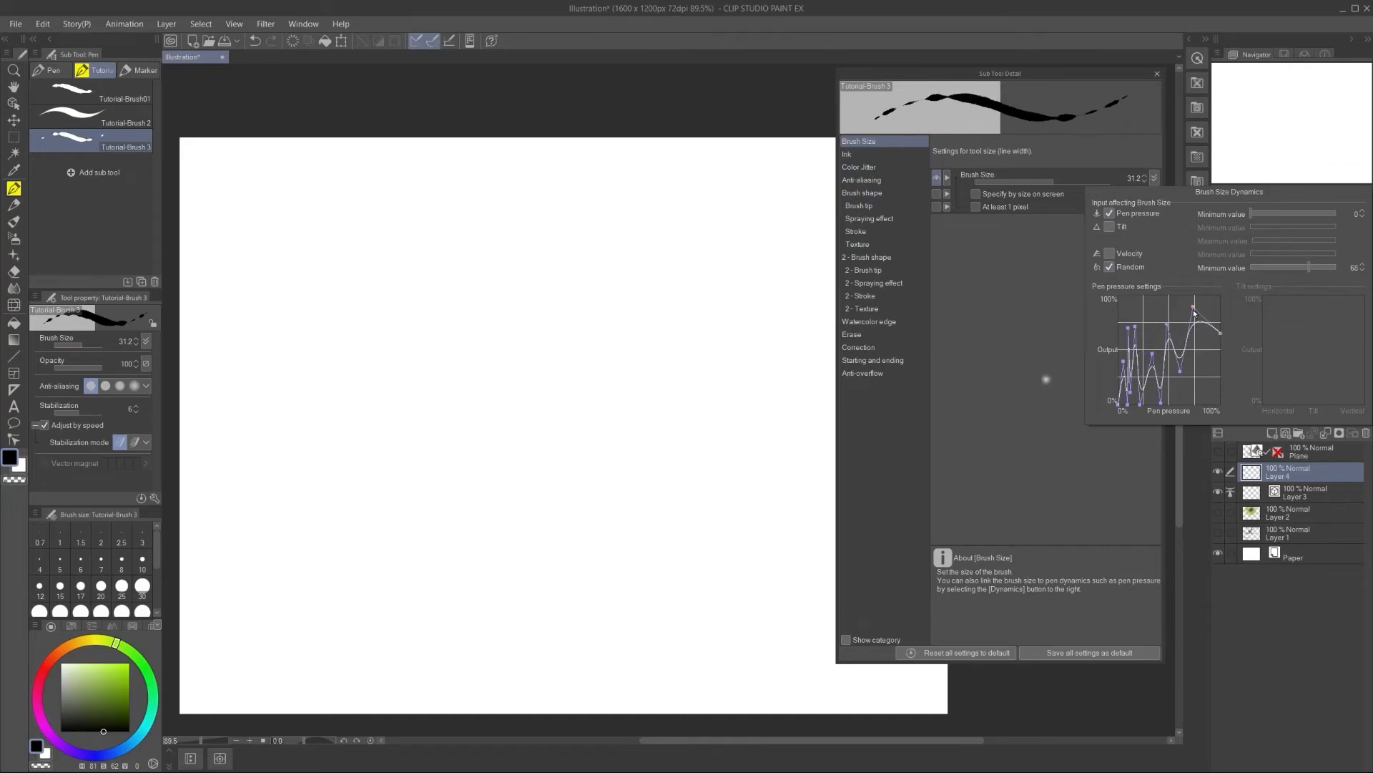
pyautogui.moveTo(1279, 217); pyautogui.dragTo(1304, 214)
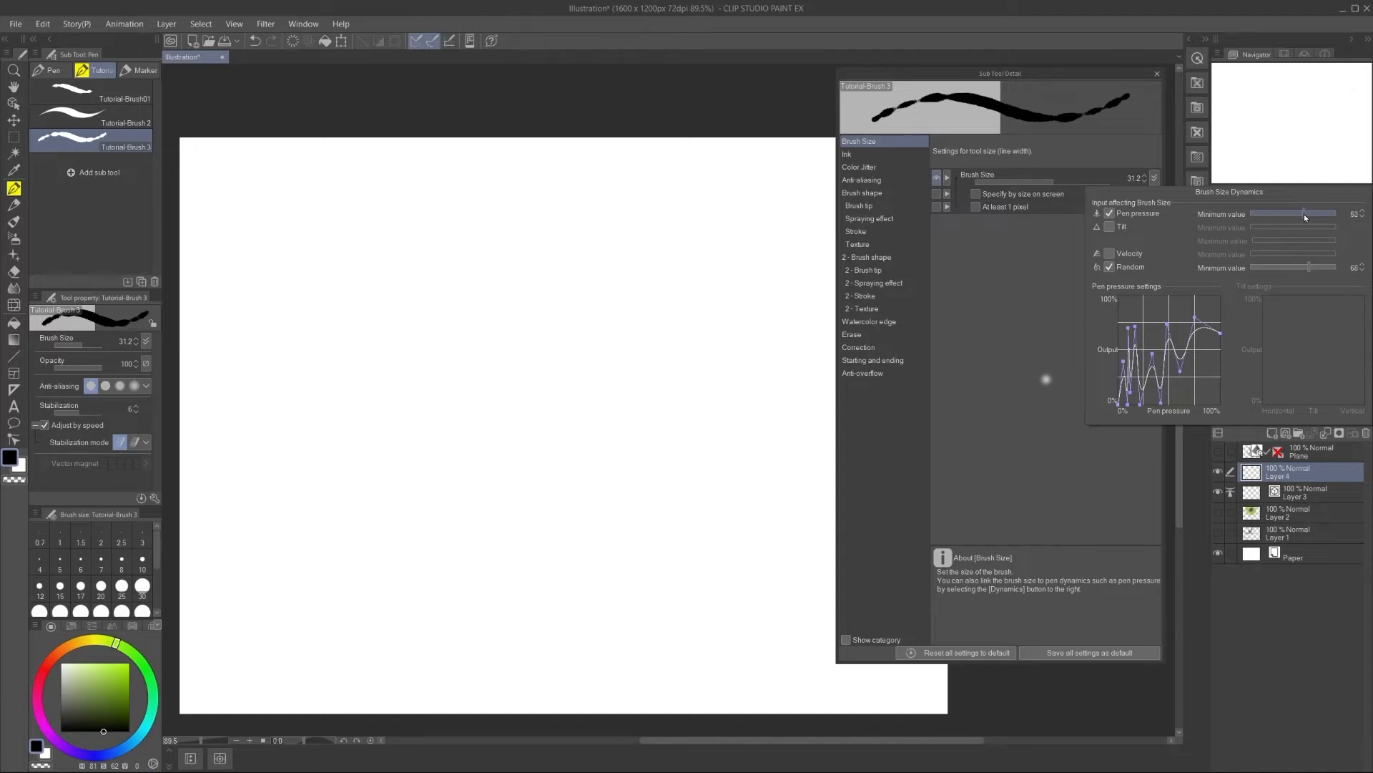
pyautogui.click(417, 238)
pyautogui.moveTo(634, 282)
pyautogui.mouseDown()
pyautogui.moveTo(285, 262)
pyautogui.moveTo(435, 313)
pyautogui.moveTo(394, 317)
pyautogui.moveTo(625, 410)
pyautogui.moveTo(274, 328)
pyautogui.moveTo(675, 490)
pyautogui.moveTo(284, 392)
pyautogui.mouseUp()
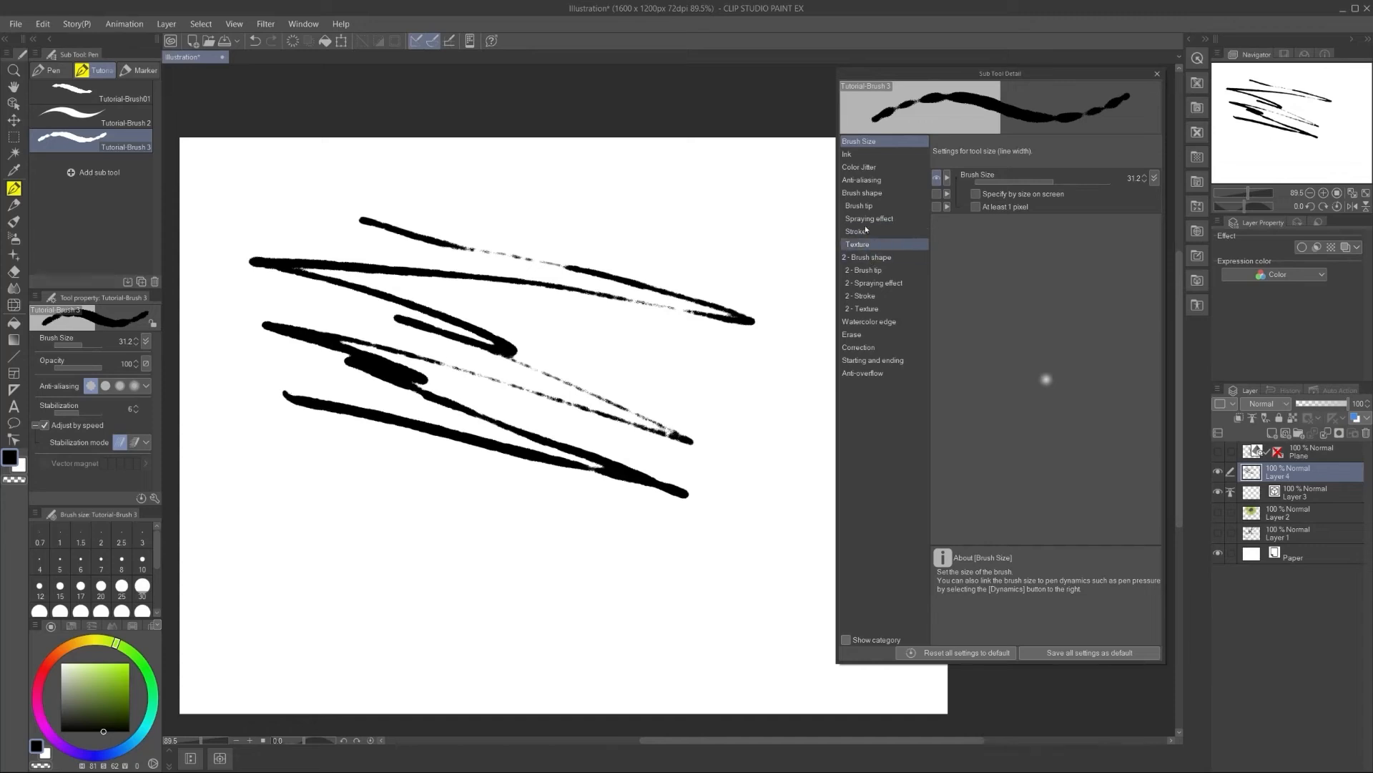
# Step: Set the brush tip's density to 74 and paint short zigzag test strokes
pyautogui.click(859, 205)
pyautogui.moveTo(1097, 351); pyautogui.dragTo(1075, 355)
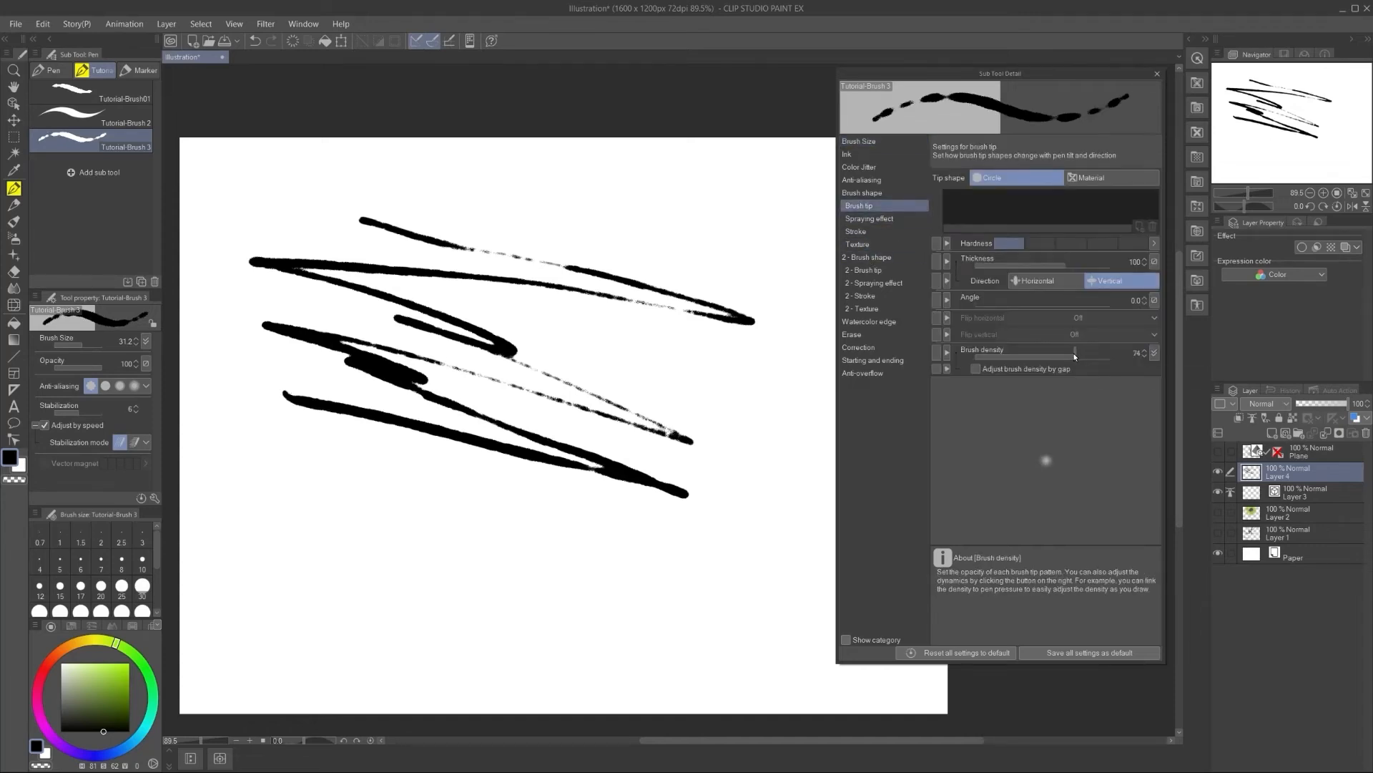
pyautogui.moveTo(603, 188)
pyautogui.mouseDown()
pyautogui.moveTo(715, 252)
pyautogui.moveTo(537, 199)
pyautogui.moveTo(560, 256)
pyautogui.mouseUp()
# Step: Set the brush density to 100 with a pen pressure minimum value of 37, and paint a curving run of test strokes
pyautogui.moveTo(1065, 356); pyautogui.dragTo(1119, 361)
pyautogui.click(1154, 352)
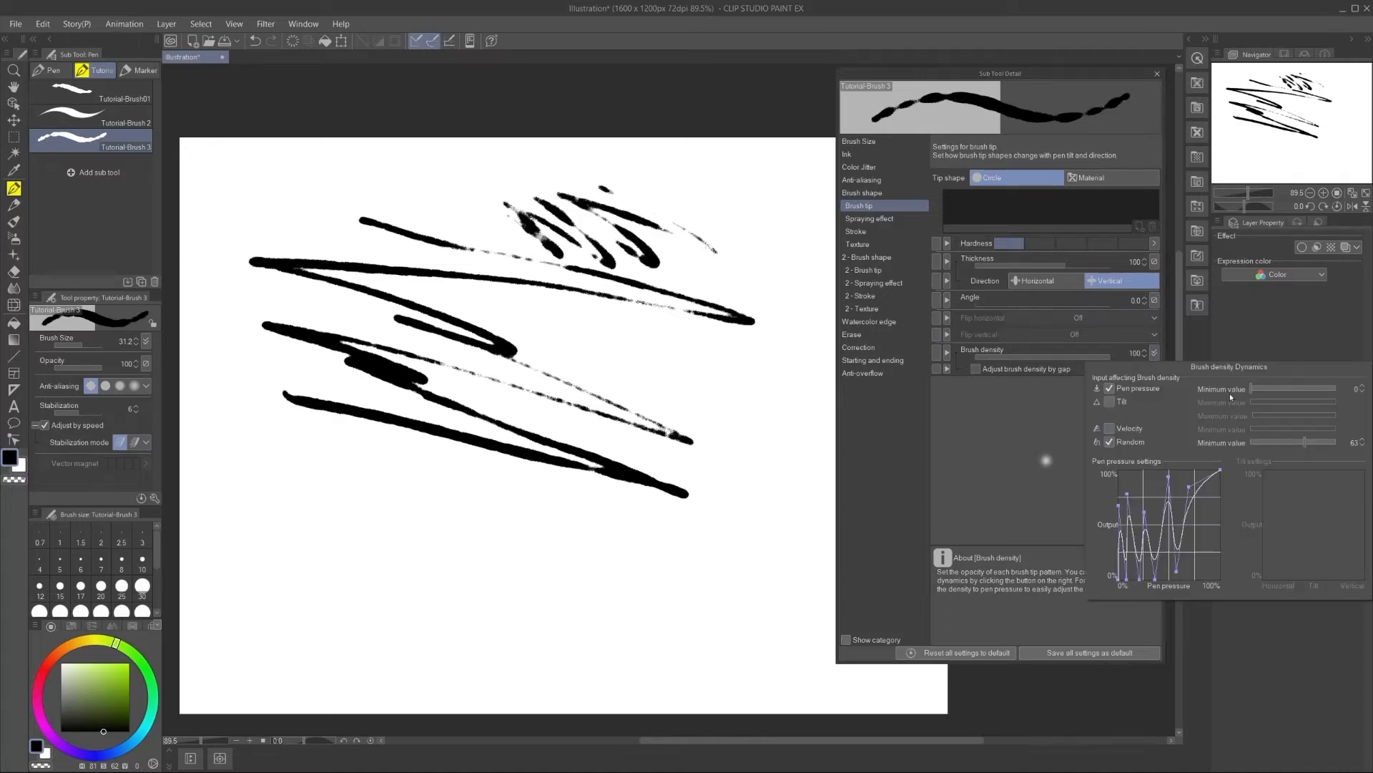
pyautogui.moveTo(1265, 389); pyautogui.dragTo(1282, 388)
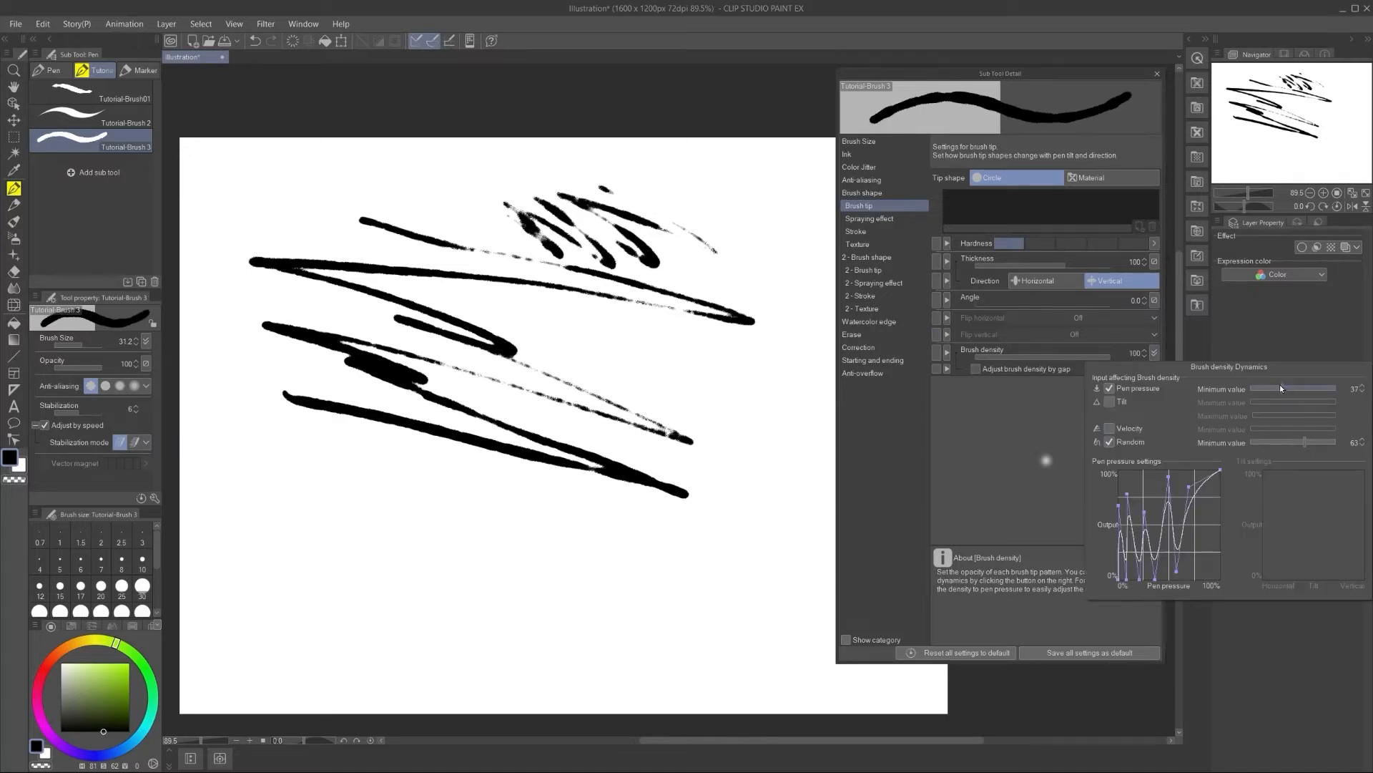
pyautogui.moveTo(590, 186)
pyautogui.mouseDown()
pyautogui.moveTo(706, 256)
pyautogui.moveTo(789, 358)
pyautogui.moveTo(709, 379)
pyautogui.mouseUp()
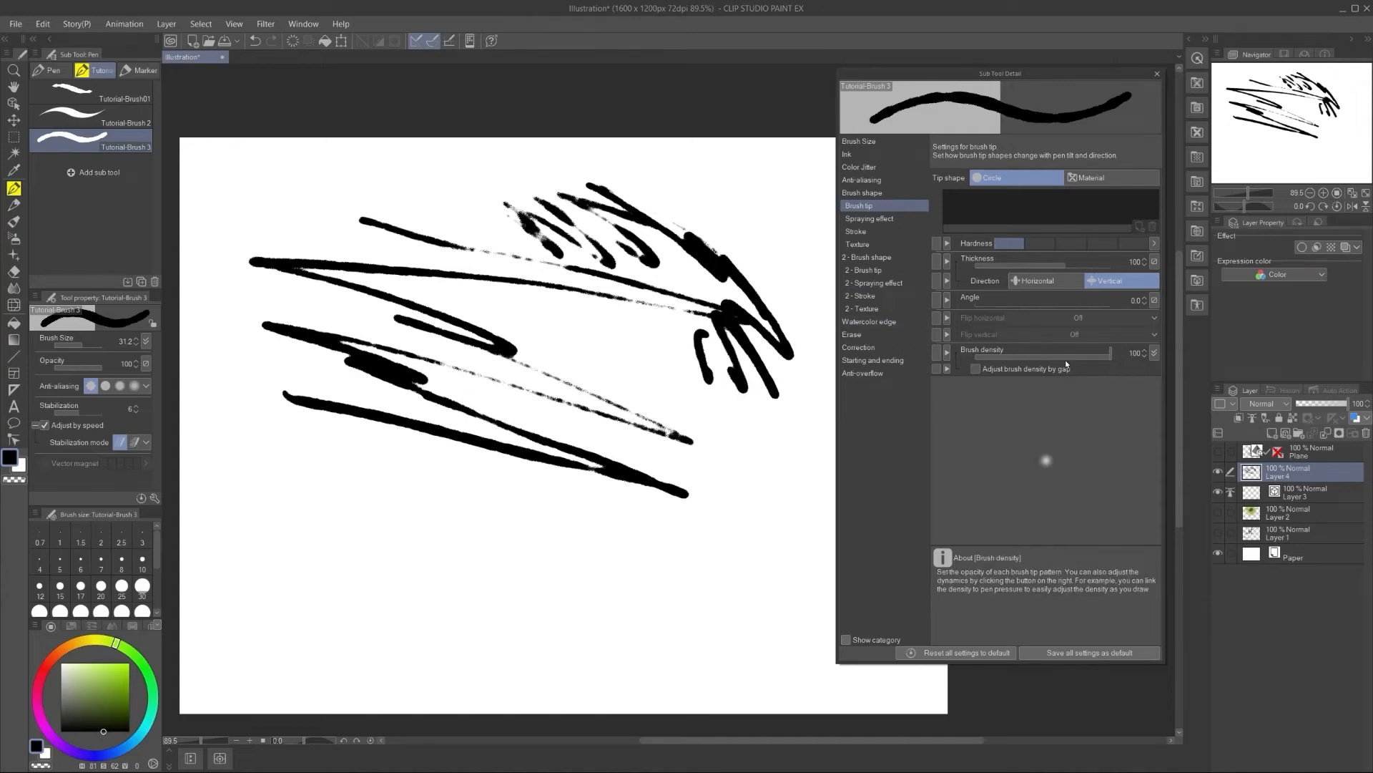
# Step: Set the brush density to 66 and paint long and short hatching strokes beside the earlier tests
pyautogui.moveTo(634, 177); pyautogui.dragTo(827, 371)
pyautogui.moveTo(755, 258); pyautogui.dragTo(828, 375)
pyautogui.moveTo(751, 279); pyautogui.dragTo(794, 443)
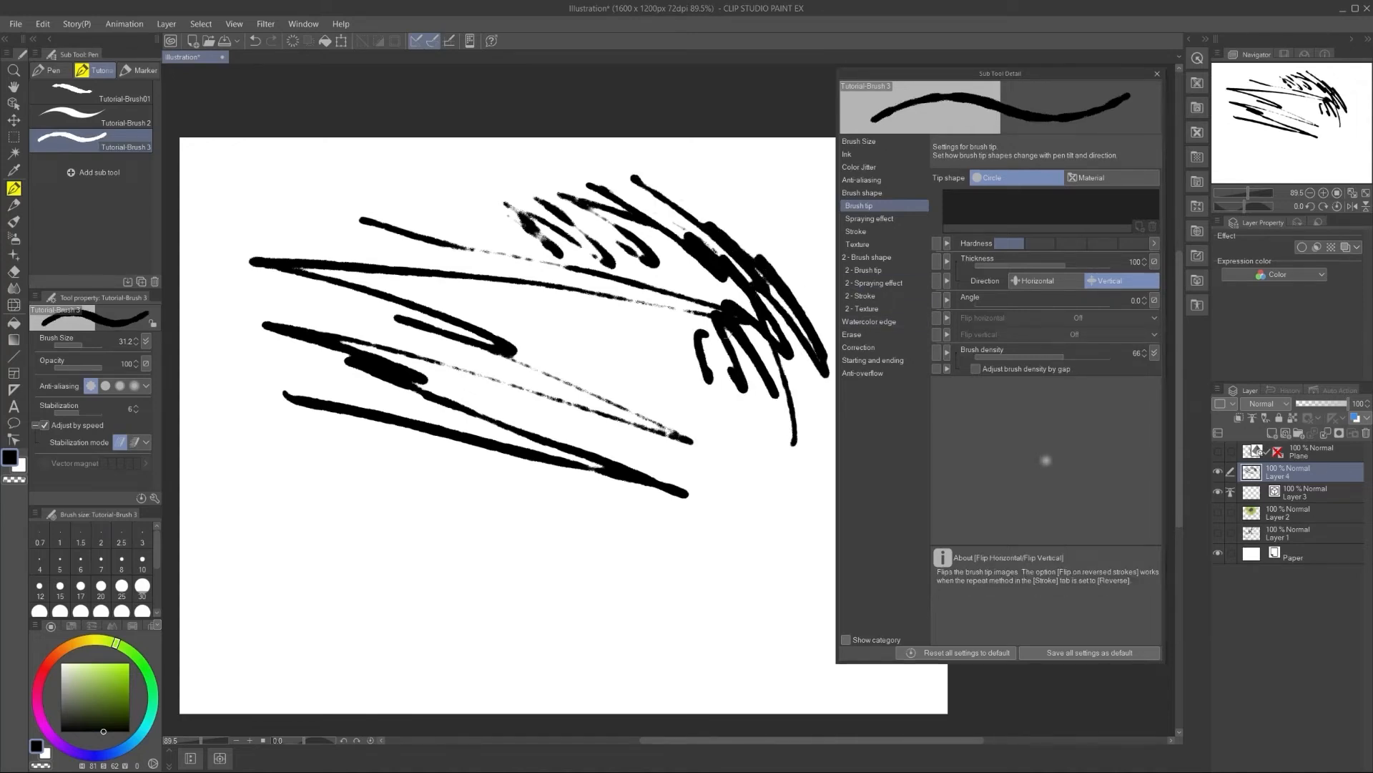
pyautogui.moveTo(691, 377); pyautogui.dragTo(698, 427)
pyautogui.moveTo(676, 365); pyautogui.dragTo(677, 407)
pyautogui.moveTo(664, 363); pyautogui.dragTo(665, 402)
pyautogui.moveTo(649, 358); pyautogui.dragTo(648, 377)
pyautogui.moveTo(595, 303); pyautogui.dragTo(671, 353)
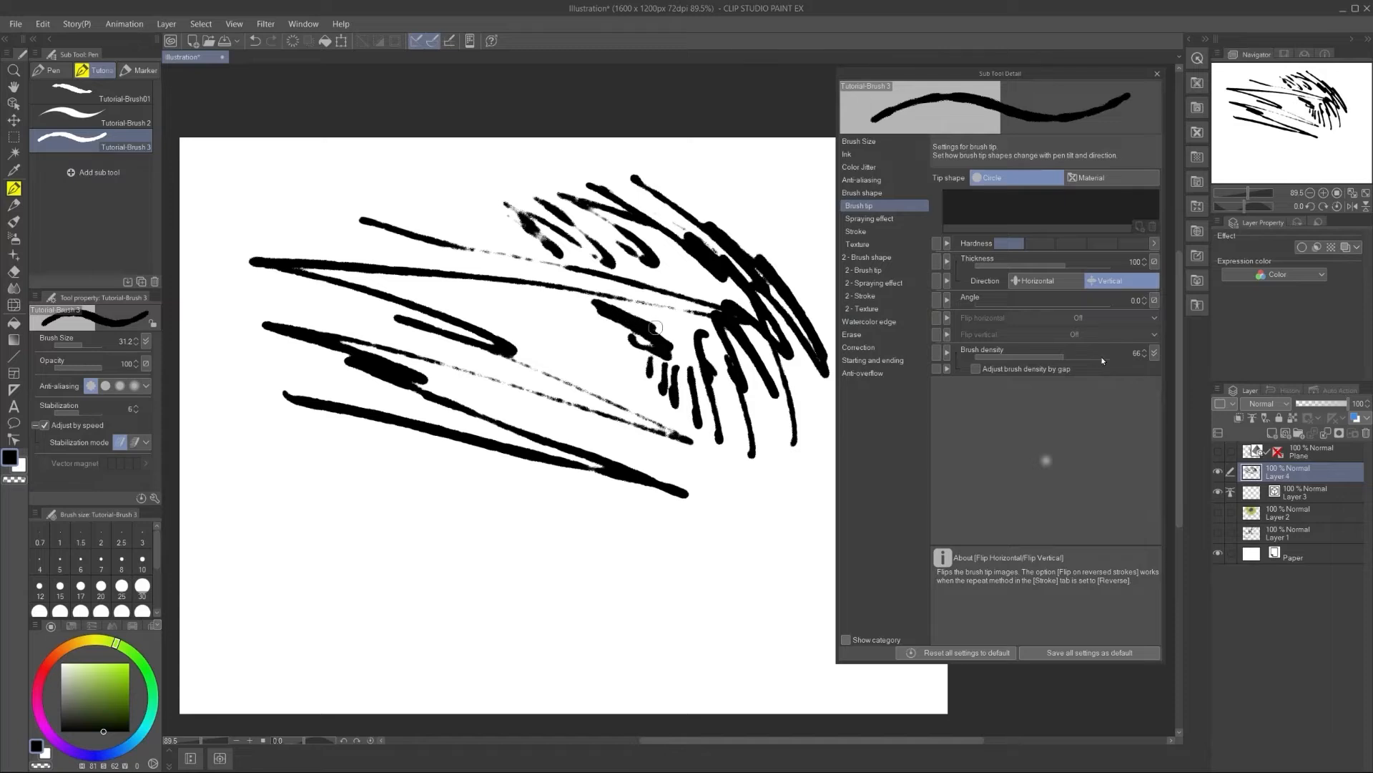
# Step: Set the brush density's pen pressure minimum value to 11 and draw a few squiggles below the hatching
pyautogui.click(1154, 353)
pyautogui.click(1268, 389)
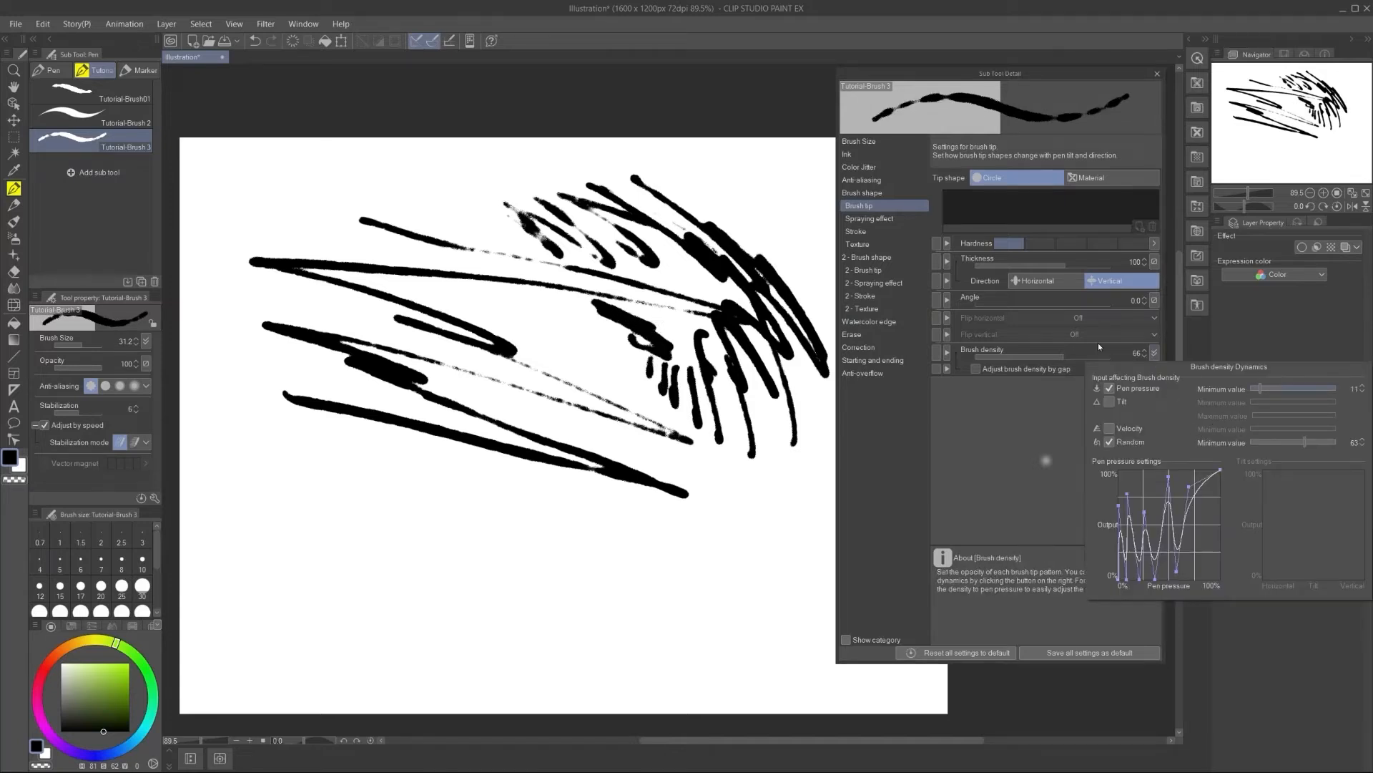
pyautogui.click(778, 419)
pyautogui.moveTo(723, 538); pyautogui.dragTo(767, 551)
pyautogui.moveTo(676, 497); pyautogui.dragTo(688, 565)
pyautogui.moveTo(616, 526); pyautogui.dragTo(690, 567)
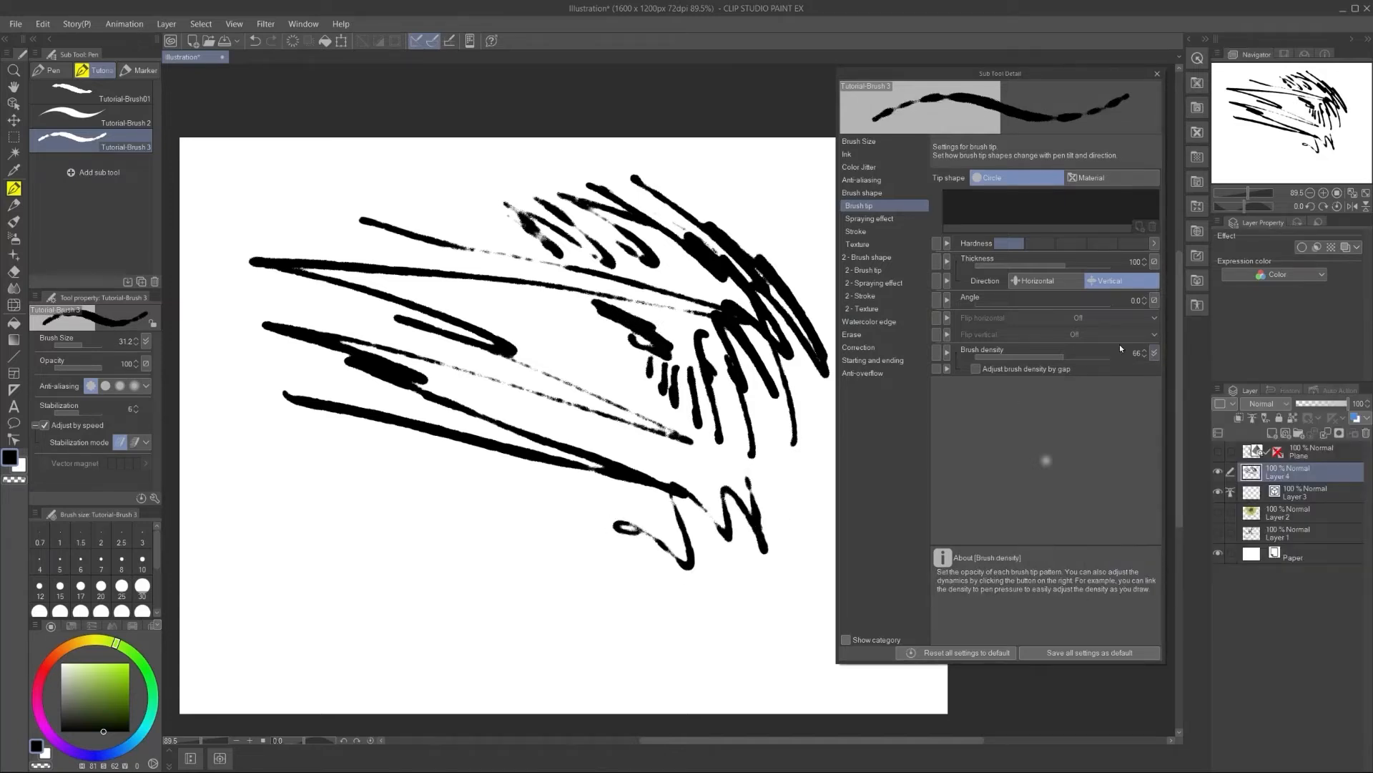
# Step: Set the brush density's random minimum value to 86 and lower the low-pressure peaks of its pressure curve, testing both with hatching
pyautogui.click(1154, 353)
pyautogui.moveTo(502, 545)
pyautogui.mouseDown()
pyautogui.moveTo(374, 507)
pyautogui.moveTo(457, 563)
pyautogui.moveTo(414, 608)
pyautogui.mouseUp()
pyautogui.click(1154, 353)
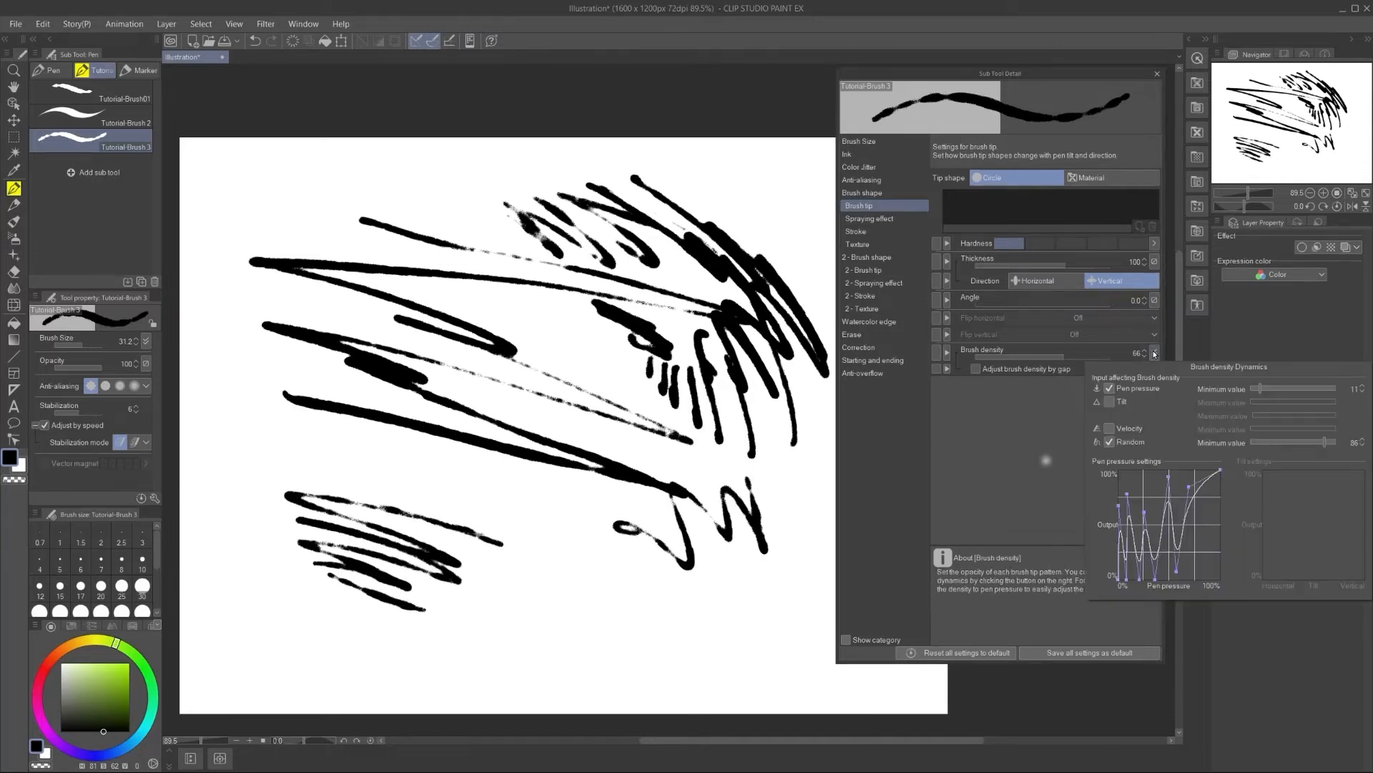
pyautogui.moveTo(1127, 495); pyautogui.dragTo(1131, 520)
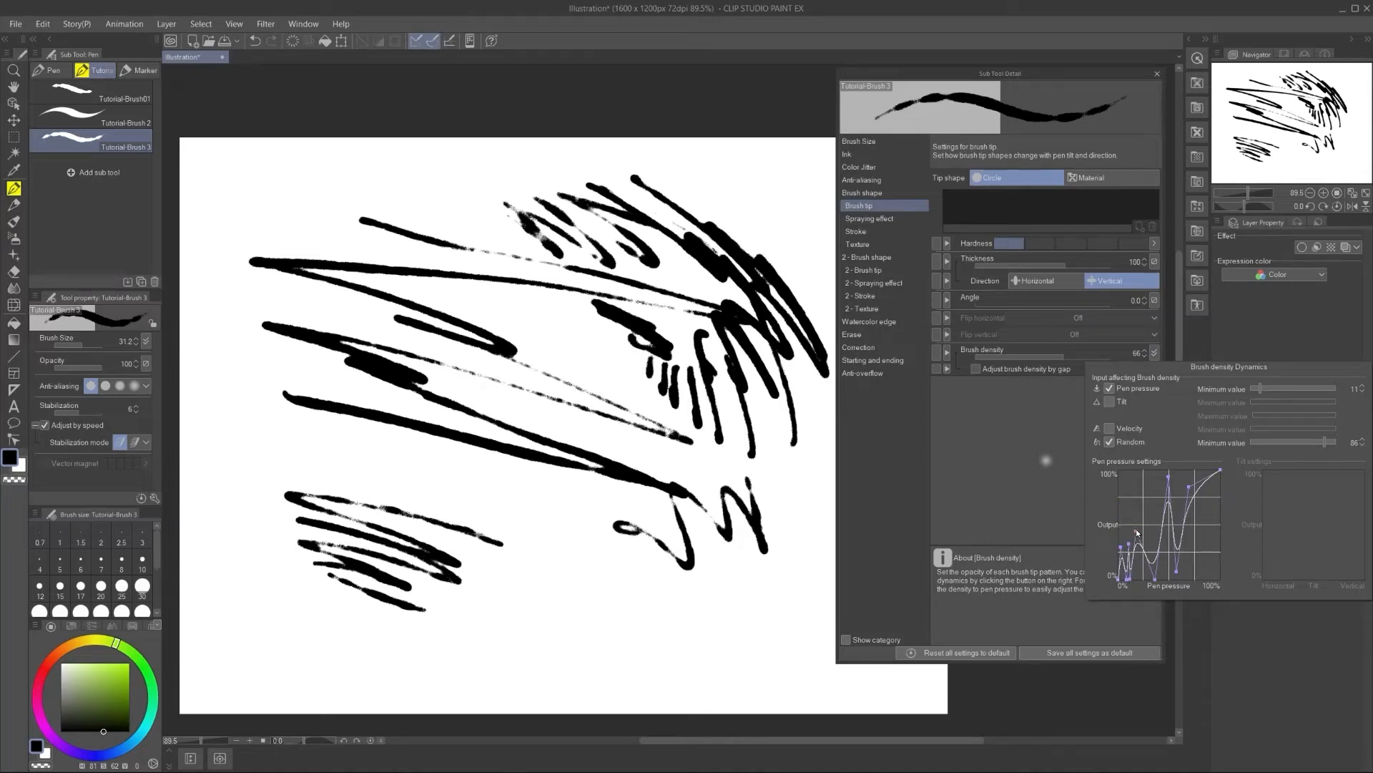
pyautogui.moveTo(745, 552)
pyautogui.mouseDown()
pyautogui.moveTo(494, 552)
pyautogui.moveTo(554, 543)
pyautogui.mouseUp()
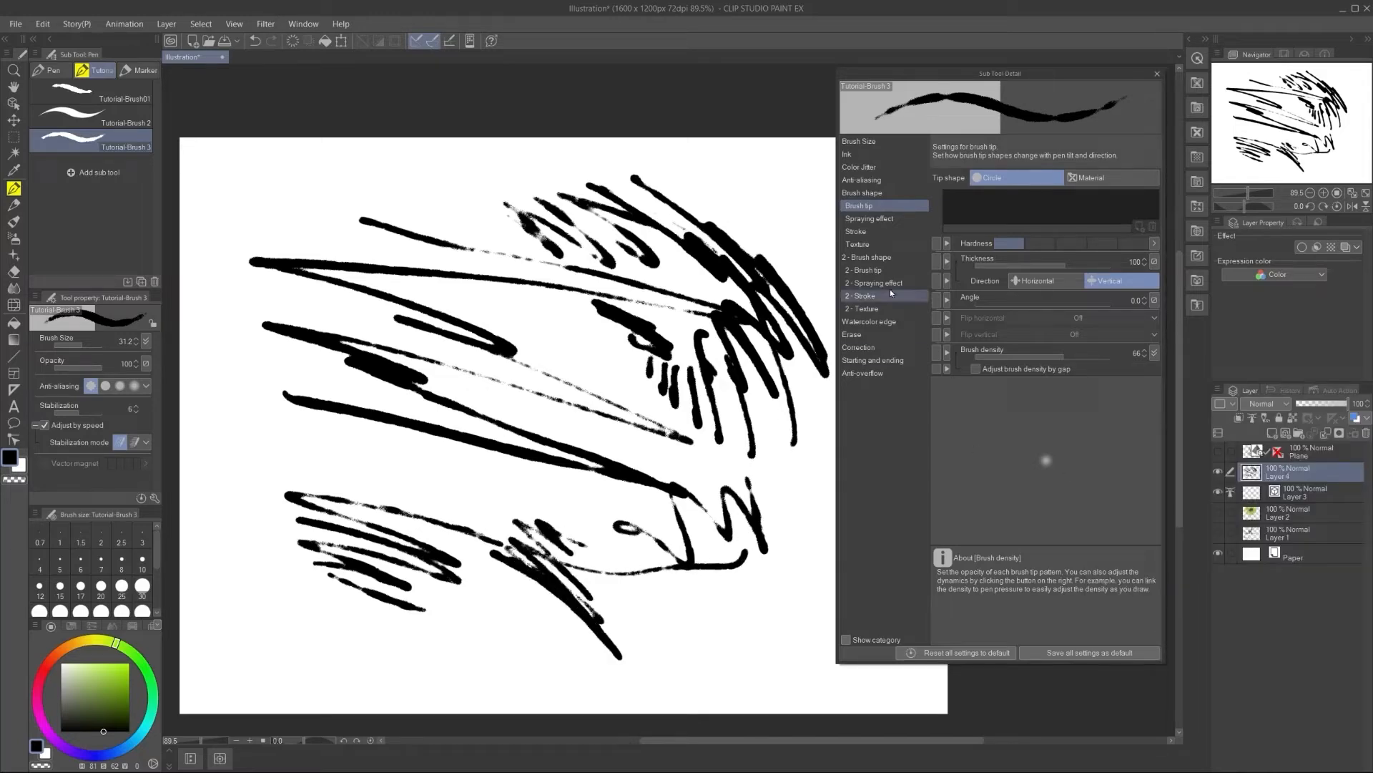
# Step: Set the texture density to 57, brightness to 30 and contrast to 43, and scribble over the existing strokes
pyautogui.click(862, 244)
pyautogui.click(1042, 197)
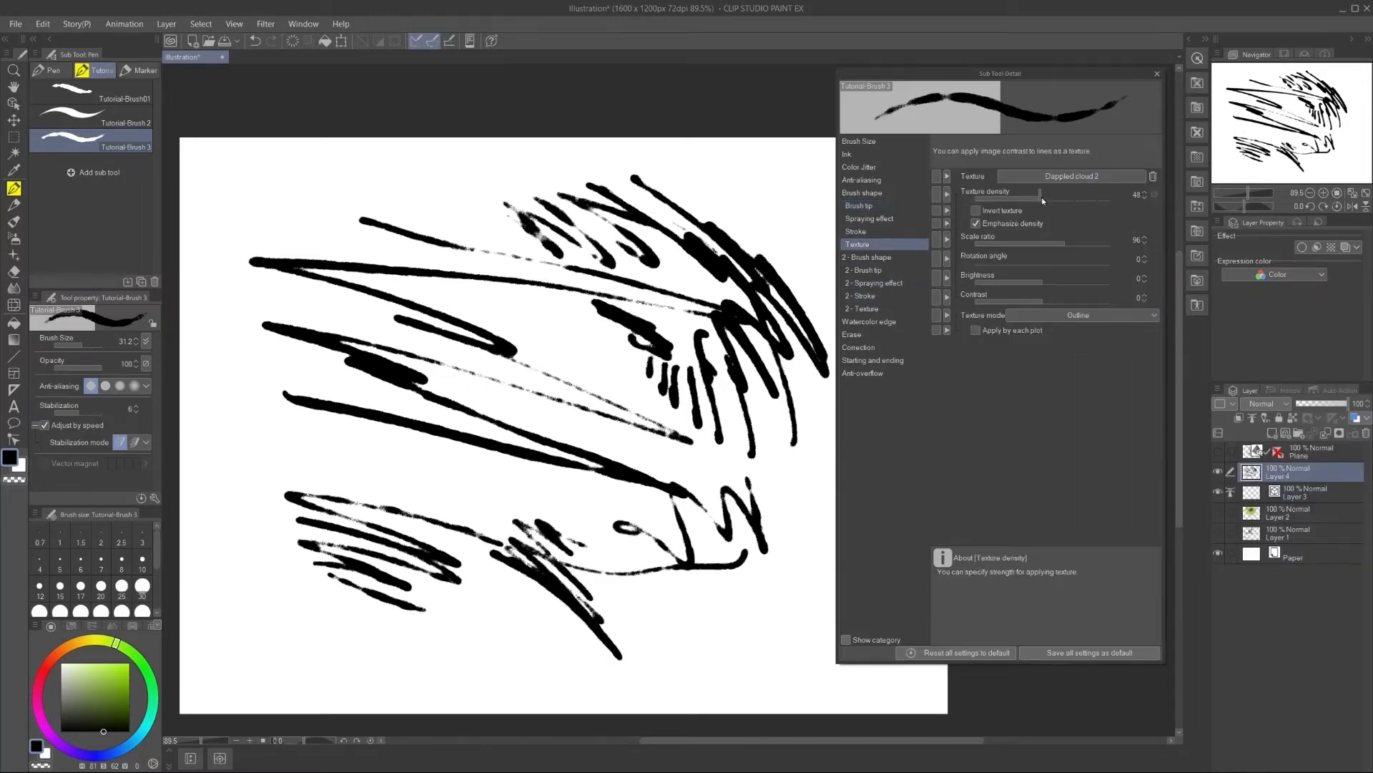
pyautogui.moveTo(1052, 199); pyautogui.dragTo(1052, 201)
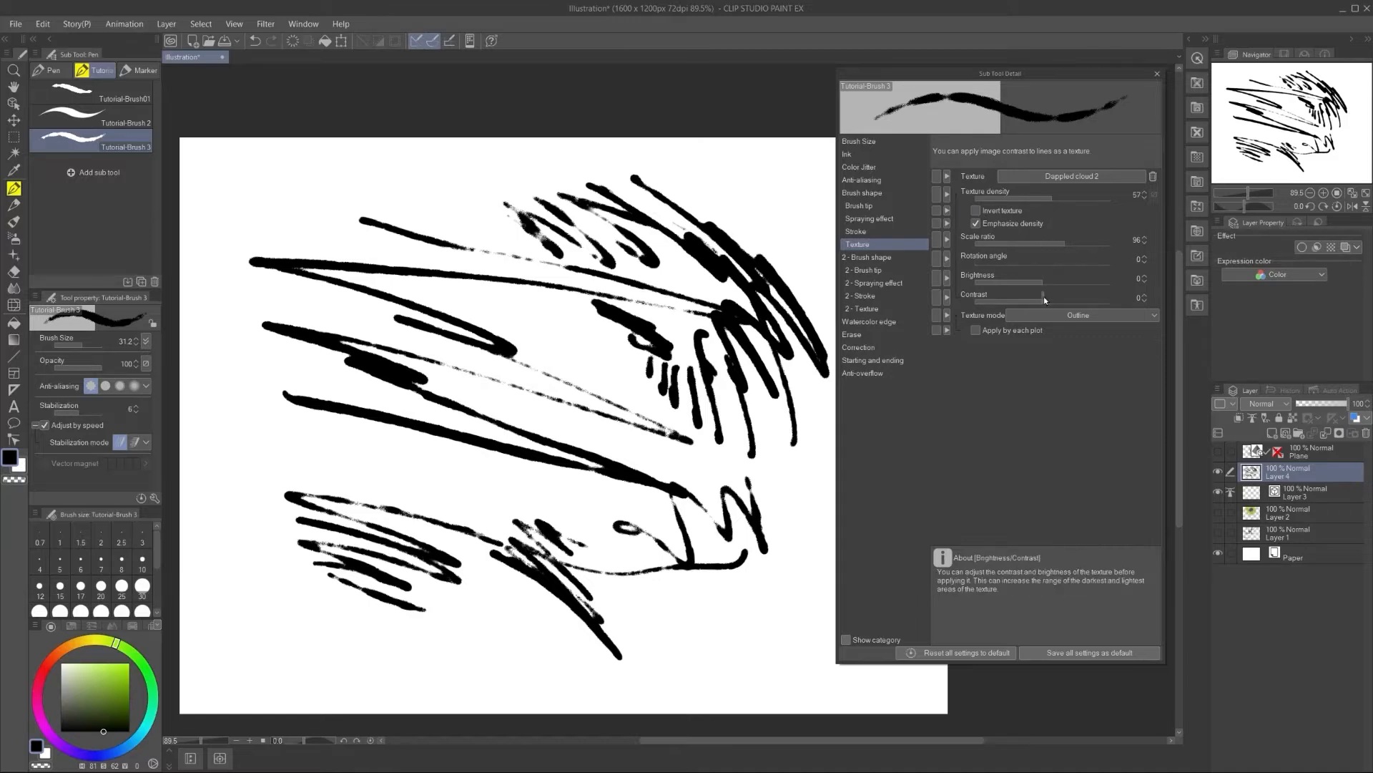
pyautogui.moveTo(687, 272)
pyautogui.mouseDown()
pyautogui.moveTo(580, 236)
pyautogui.moveTo(487, 300)
pyautogui.moveTo(565, 388)
pyautogui.mouseUp()
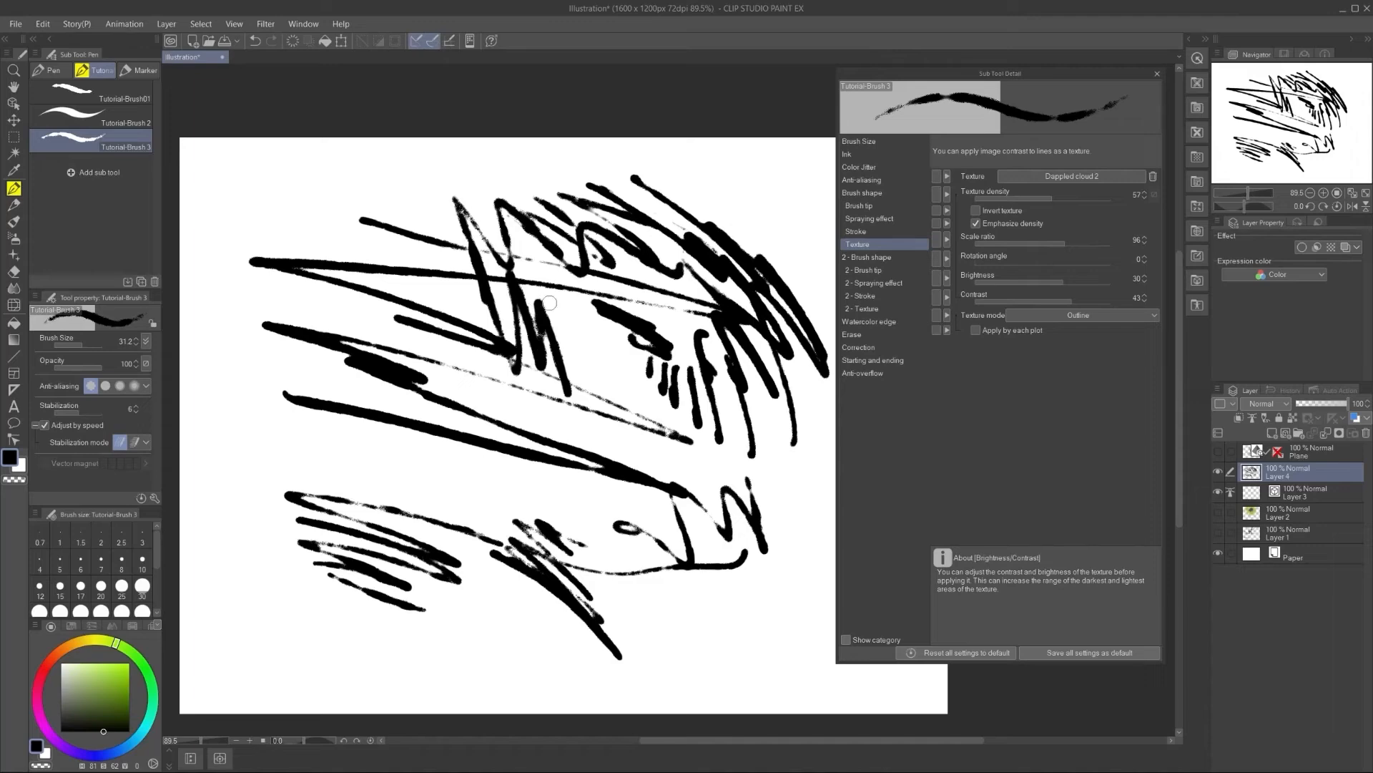
# Step: Clear Layer 4 and paint several diagonal lines and a small squiggle, checking their texture up close
pyautogui.press('Delete')
pyautogui.moveTo(444, 287); pyautogui.dragTo(584, 399)
pyautogui.moveTo(335, 258); pyautogui.dragTo(586, 400)
pyautogui.moveTo(409, 322); pyautogui.dragTo(569, 480)
pyautogui.moveTo(386, 345)
pyautogui.mouseDown()
pyautogui.moveTo(408, 370)
pyautogui.moveTo(300, 374)
pyautogui.mouseUp()
pyautogui.scroll(5, 418, 360)
pyautogui.scroll(-5, 392, 363)
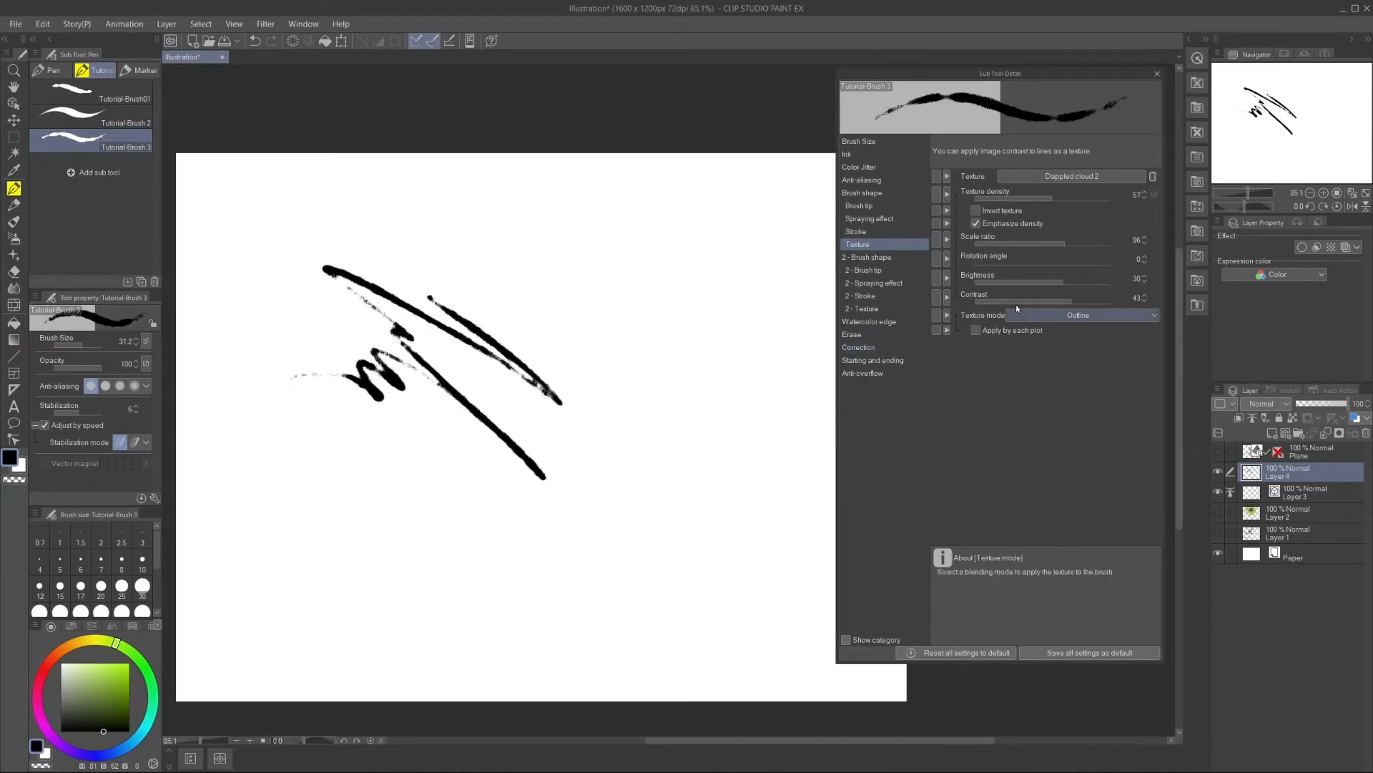
# Step: Try a higher texture contrast with a zigzag stroke and check its edges up close
pyautogui.moveTo(1086, 299); pyautogui.dragTo(1095, 299)
pyautogui.moveTo(449, 181)
pyautogui.mouseDown()
pyautogui.moveTo(673, 329)
pyautogui.moveTo(571, 389)
pyautogui.mouseUp()
pyautogui.scroll(5, 508, 251)
pyautogui.scroll(-6, 508, 258)
# Step: Set the texture brightness to -8 and contrast to 25, painting vertical zigzags and a blot as tests
pyautogui.moveTo(1094, 299); pyautogui.dragTo(1060, 295)
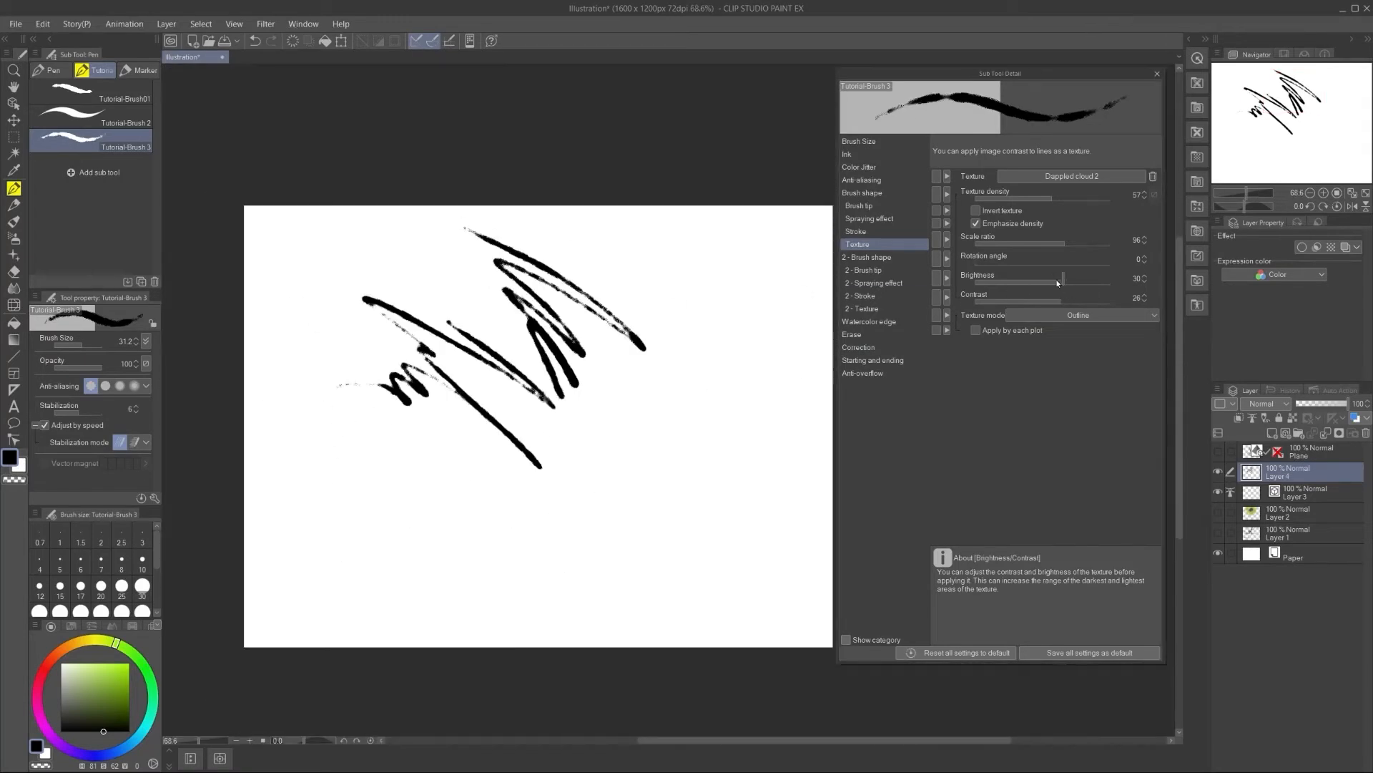
pyautogui.moveTo(671, 221); pyautogui.dragTo(681, 427)
pyautogui.scroll(5, 675, 323)
pyautogui.moveTo(616, 284)
pyautogui.mouseDown()
pyautogui.moveTo(600, 224)
pyautogui.moveTo(608, 393)
pyautogui.moveTo(576, 493)
pyautogui.moveTo(519, 469)
pyautogui.mouseUp()
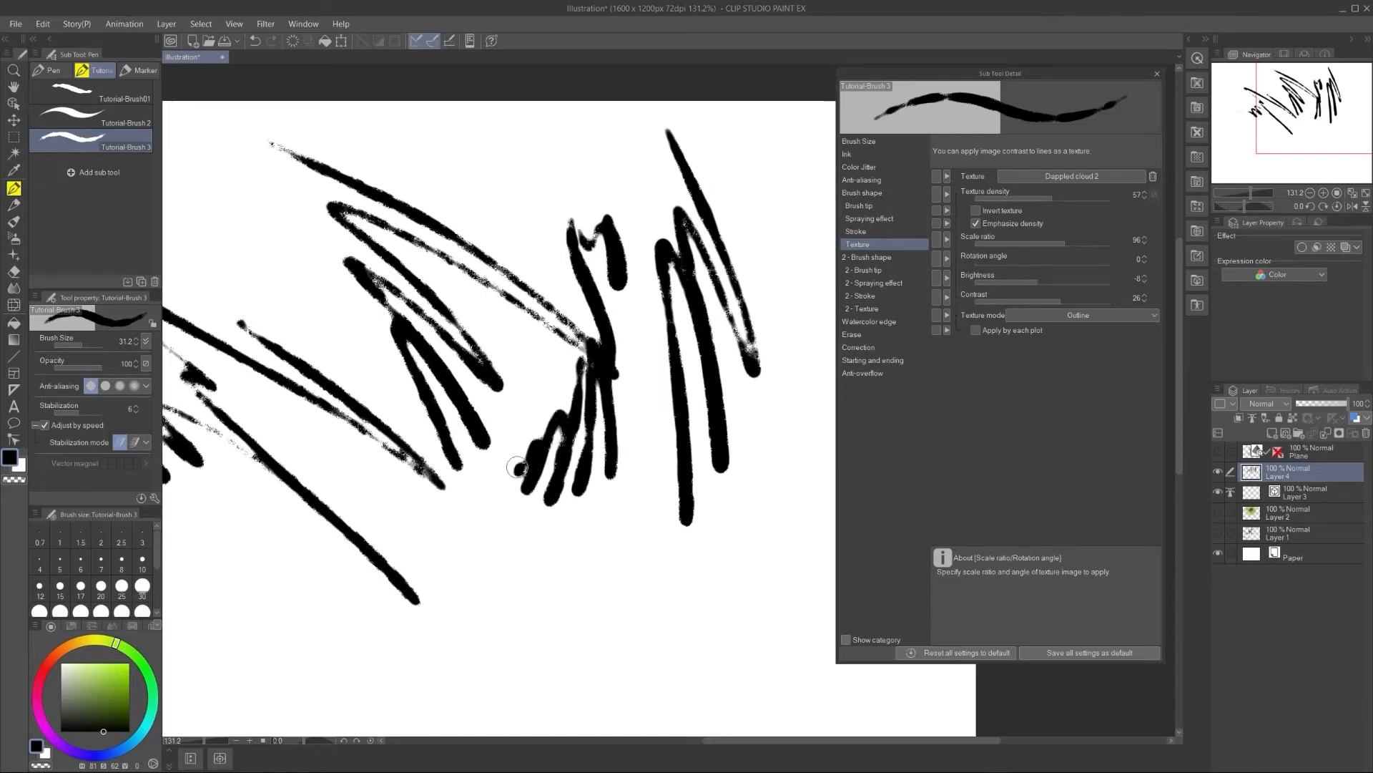
pyautogui.moveTo(520, 309)
pyautogui.mouseDown()
pyautogui.moveTo(505, 179)
pyautogui.moveTo(564, 166)
pyautogui.moveTo(573, 188)
pyautogui.moveTo(528, 187)
pyautogui.mouseUp()
pyautogui.click(1077, 301)
pyautogui.moveTo(1078, 301); pyautogui.dragTo(1060, 301)
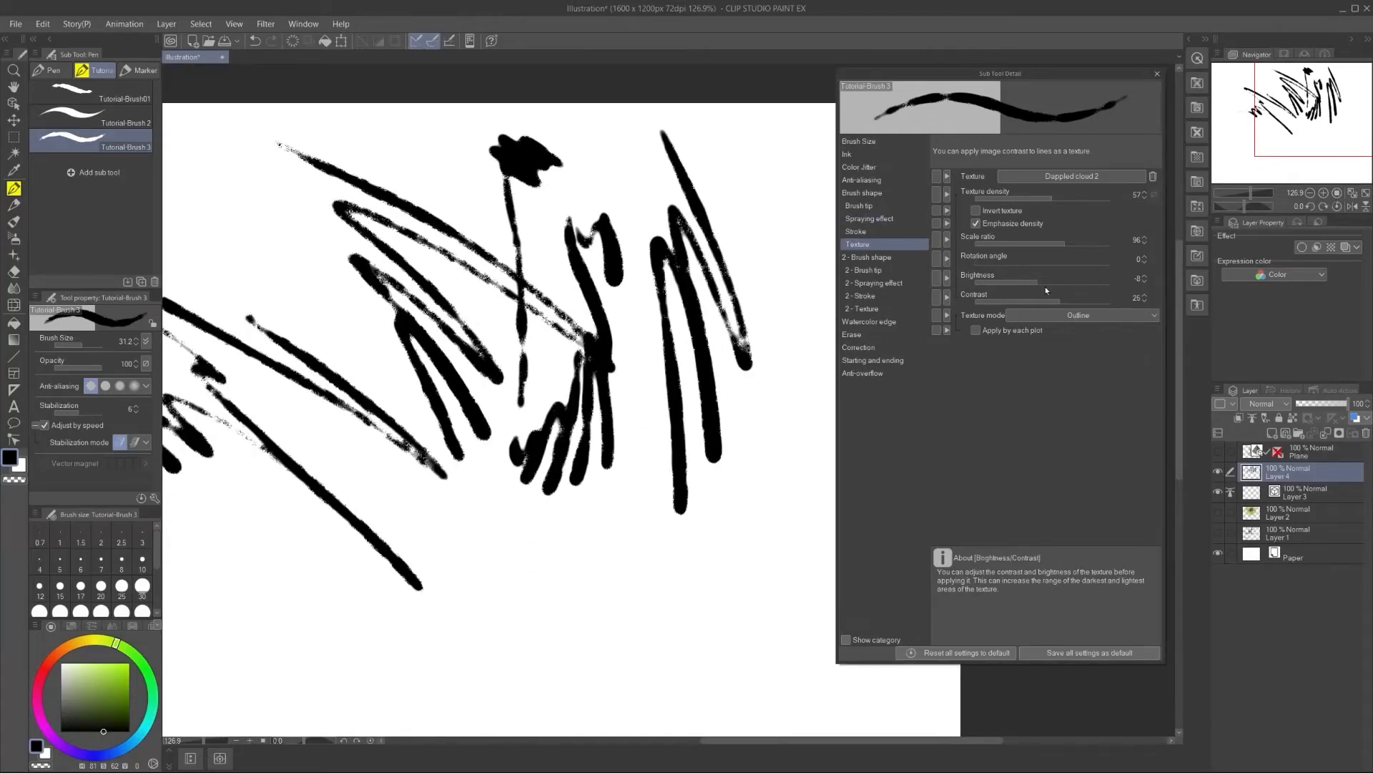
# Step: Raise the brush tip hardness to the third level and paint a curving chain of test strokes
pyautogui.click(858, 206)
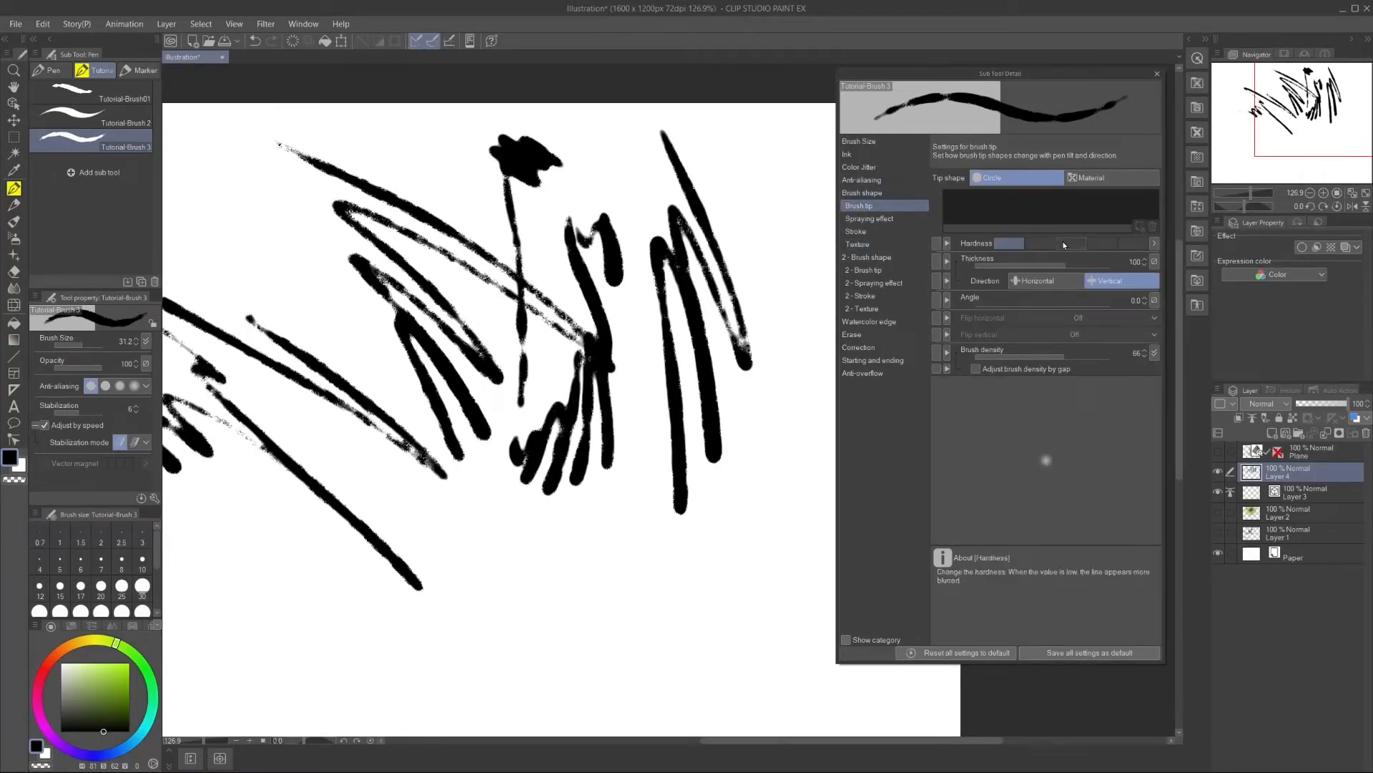
pyautogui.click(1015, 178)
pyautogui.moveTo(752, 162)
pyautogui.mouseDown()
pyautogui.moveTo(787, 246)
pyautogui.moveTo(751, 501)
pyautogui.moveTo(698, 536)
pyautogui.moveTo(637, 547)
pyautogui.mouseUp()
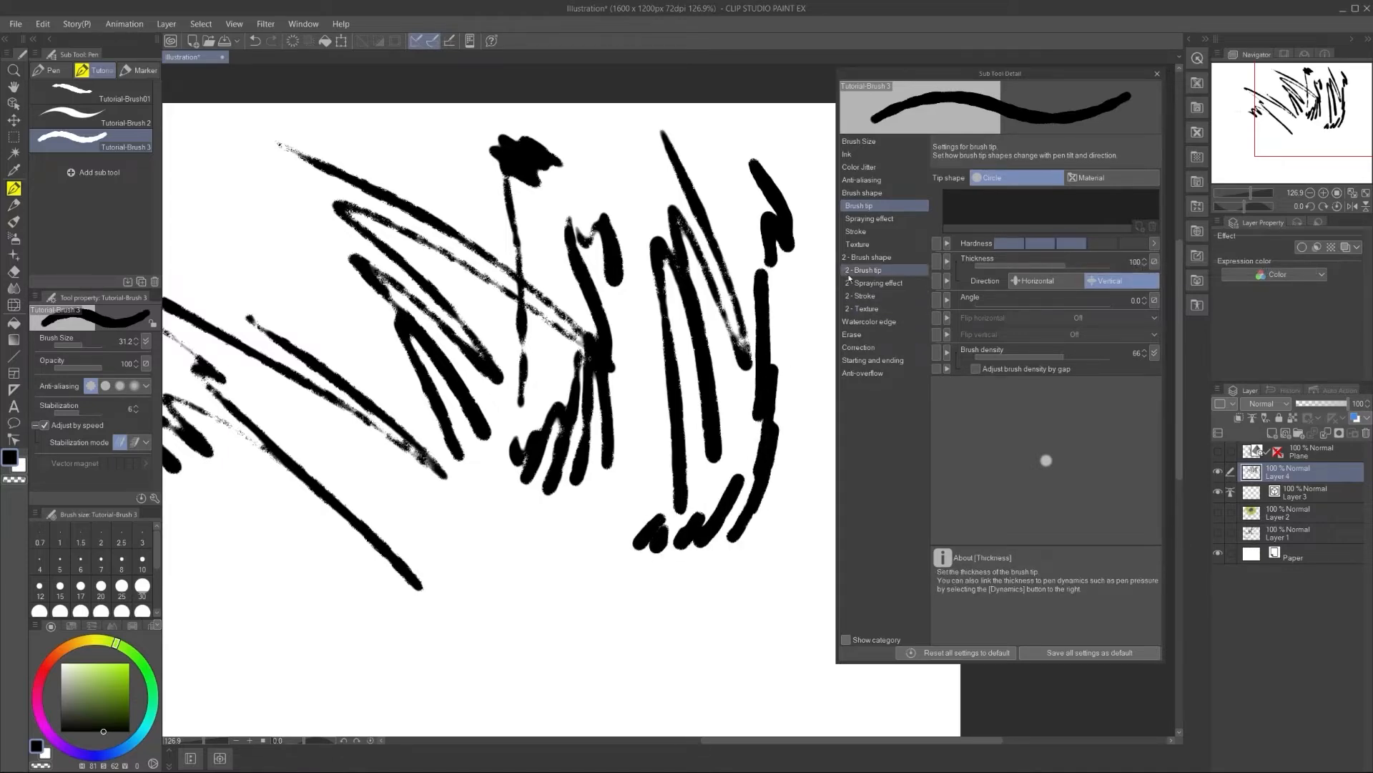
# Step: Set the texture density to 45 and the brush density to 40, and test them with a long zigzag on the cleared Layer 4
pyautogui.click(857, 244)
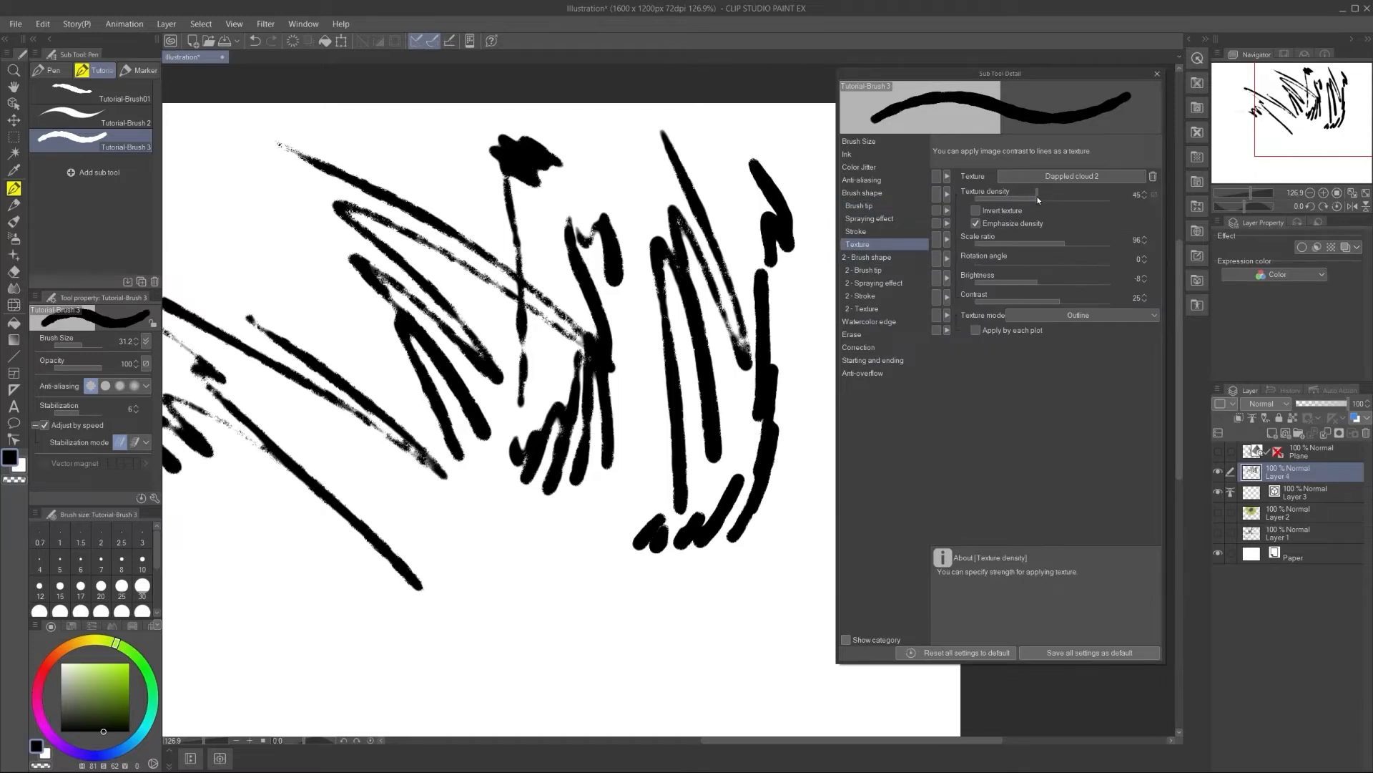
pyautogui.click(877, 205)
pyautogui.moveTo(1045, 358); pyautogui.dragTo(1029, 356)
pyautogui.press('Delete')
pyautogui.moveTo(430, 177)
pyautogui.mouseDown()
pyautogui.moveTo(623, 282)
pyautogui.moveTo(374, 220)
pyautogui.moveTo(591, 386)
pyautogui.moveTo(313, 272)
pyautogui.moveTo(562, 439)
pyautogui.moveTo(545, 466)
pyautogui.moveTo(256, 331)
pyautogui.moveTo(524, 512)
pyautogui.moveTo(380, 482)
pyautogui.moveTo(454, 561)
pyautogui.moveTo(561, 609)
pyautogui.mouseUp()
# Step: Adjust the low-pressure points of the brush density's pen pressure curve and paint a few test strokes
pyautogui.click(1154, 353)
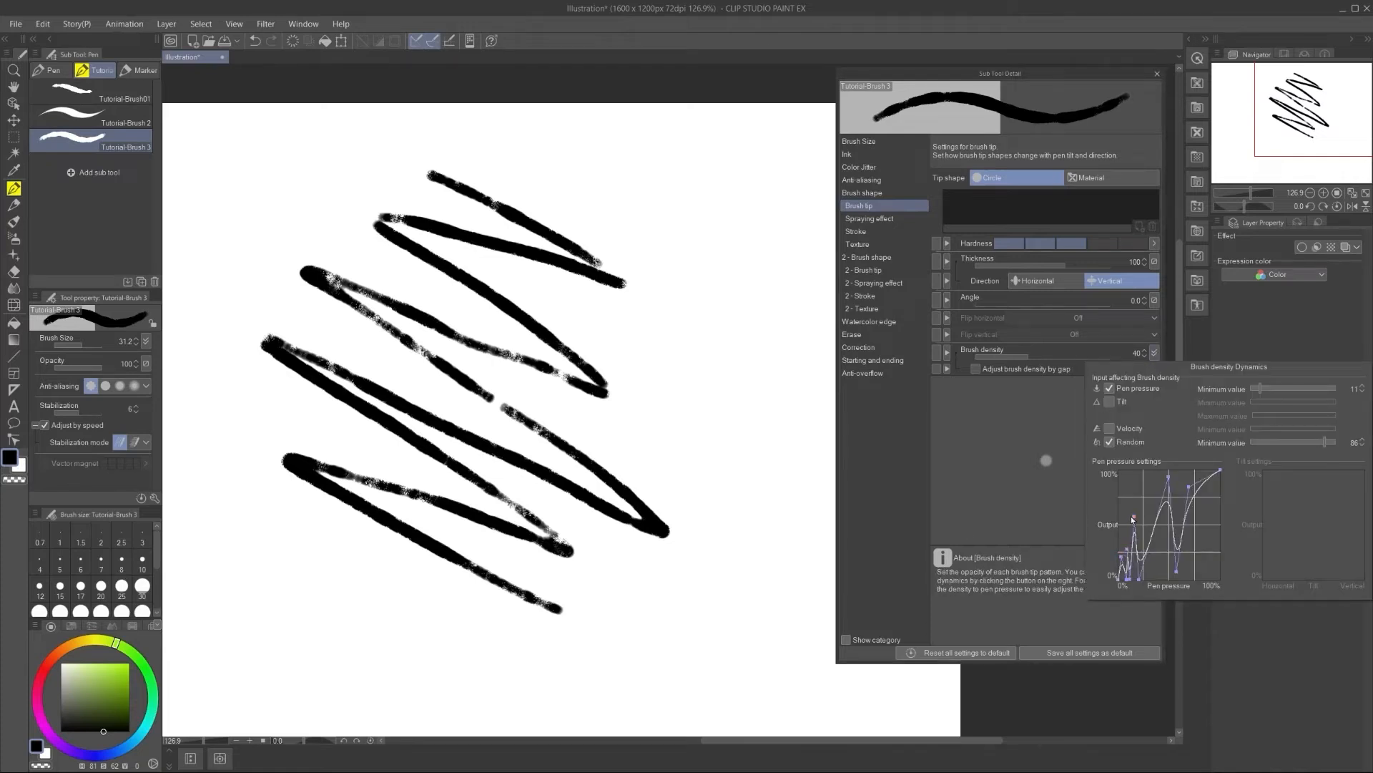
pyautogui.click(726, 332)
pyautogui.moveTo(763, 367)
pyautogui.mouseDown()
pyautogui.moveTo(732, 405)
pyautogui.moveTo(717, 475)
pyautogui.moveTo(659, 481)
pyautogui.mouseUp()
# Step: Try brush densities of 26 and 12, clearing Layer 4 between tests and painting diagonal strokes
pyautogui.click(1009, 354)
pyautogui.moveTo(558, 146)
pyautogui.mouseDown()
pyautogui.moveTo(593, 159)
pyautogui.moveTo(601, 193)
pyautogui.moveTo(794, 251)
pyautogui.moveTo(802, 386)
pyautogui.moveTo(766, 508)
pyautogui.mouseUp()
pyautogui.press('Delete')
pyautogui.moveTo(451, 205)
pyautogui.mouseDown()
pyautogui.moveTo(648, 307)
pyautogui.moveTo(801, 419)
pyautogui.moveTo(599, 359)
pyautogui.mouseUp()
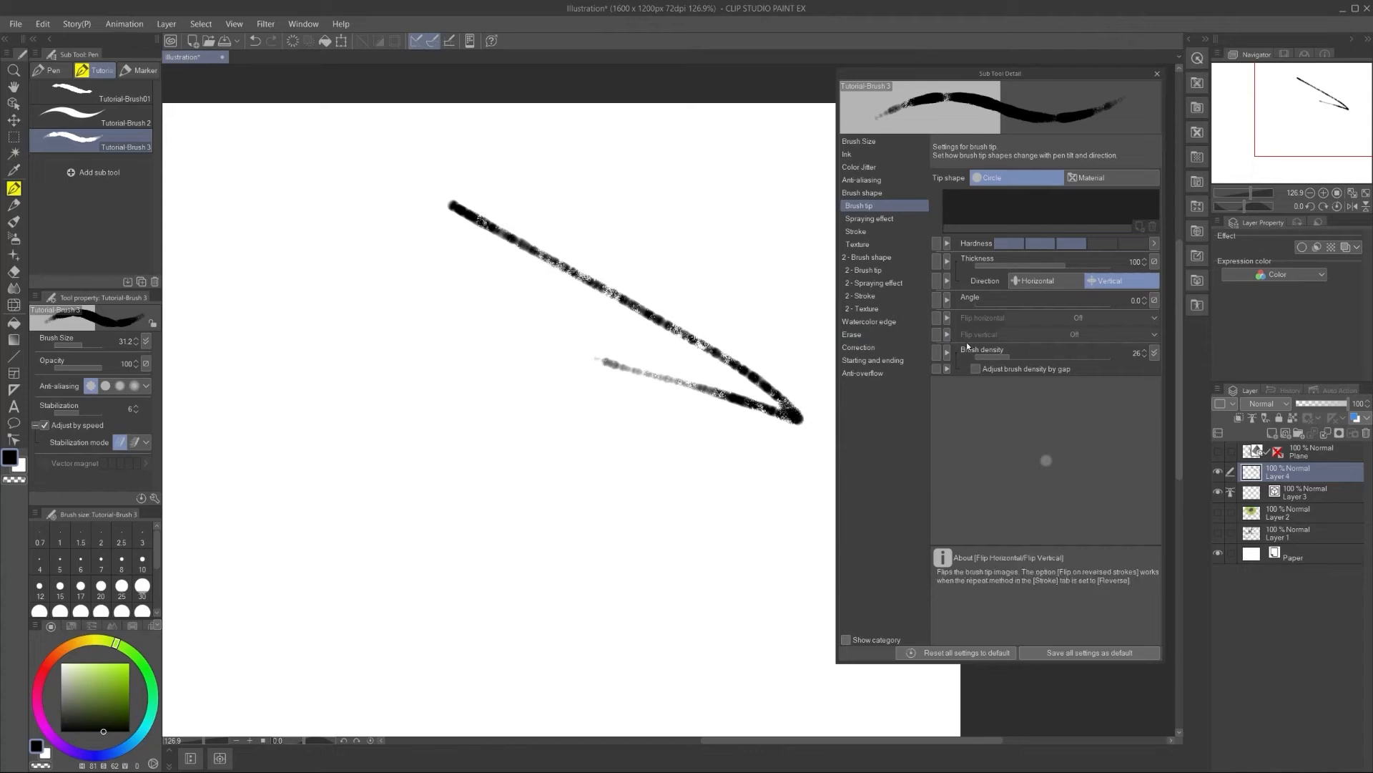
pyautogui.click(993, 355)
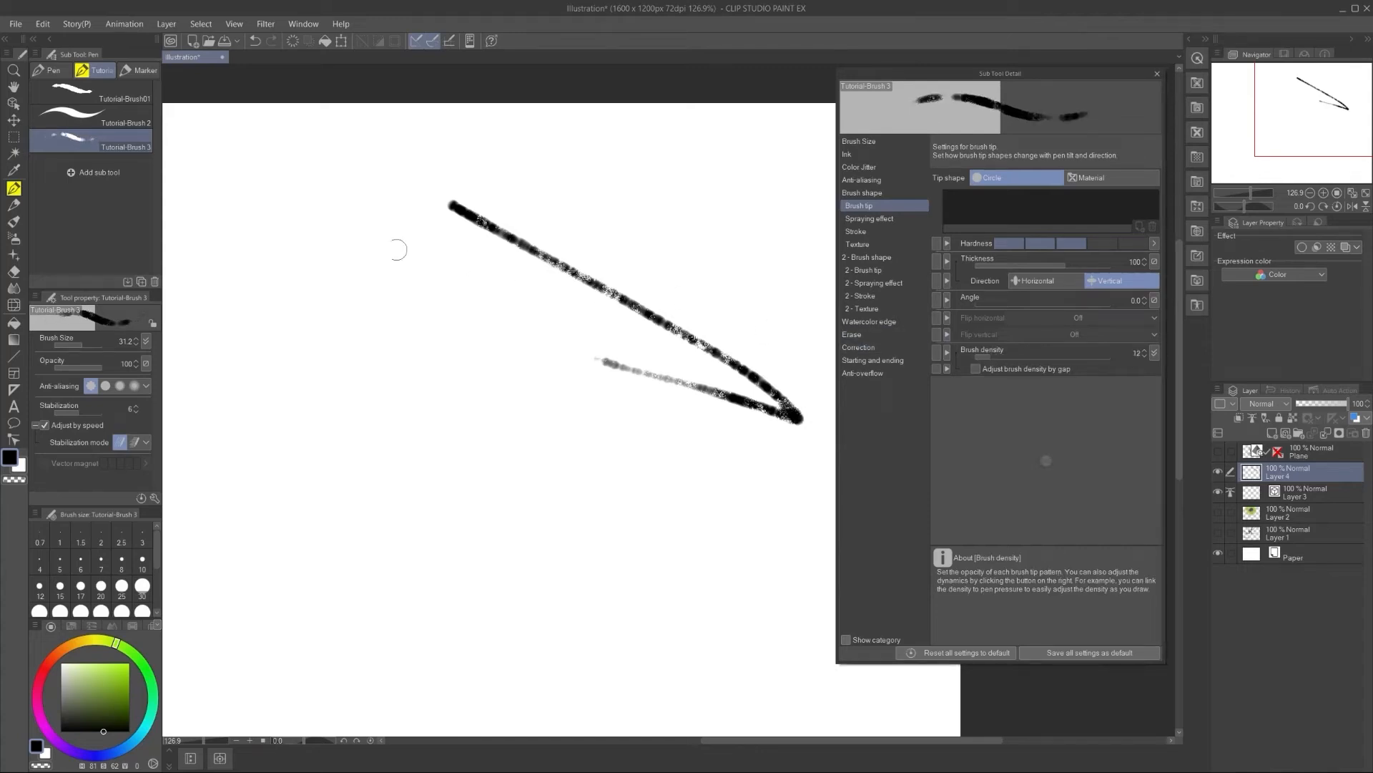
pyautogui.moveTo(431, 315)
pyautogui.mouseDown()
pyautogui.moveTo(598, 512)
pyautogui.moveTo(413, 390)
pyautogui.moveTo(383, 260)
pyautogui.moveTo(639, 403)
pyautogui.moveTo(565, 401)
pyautogui.moveTo(529, 382)
pyautogui.mouseUp()
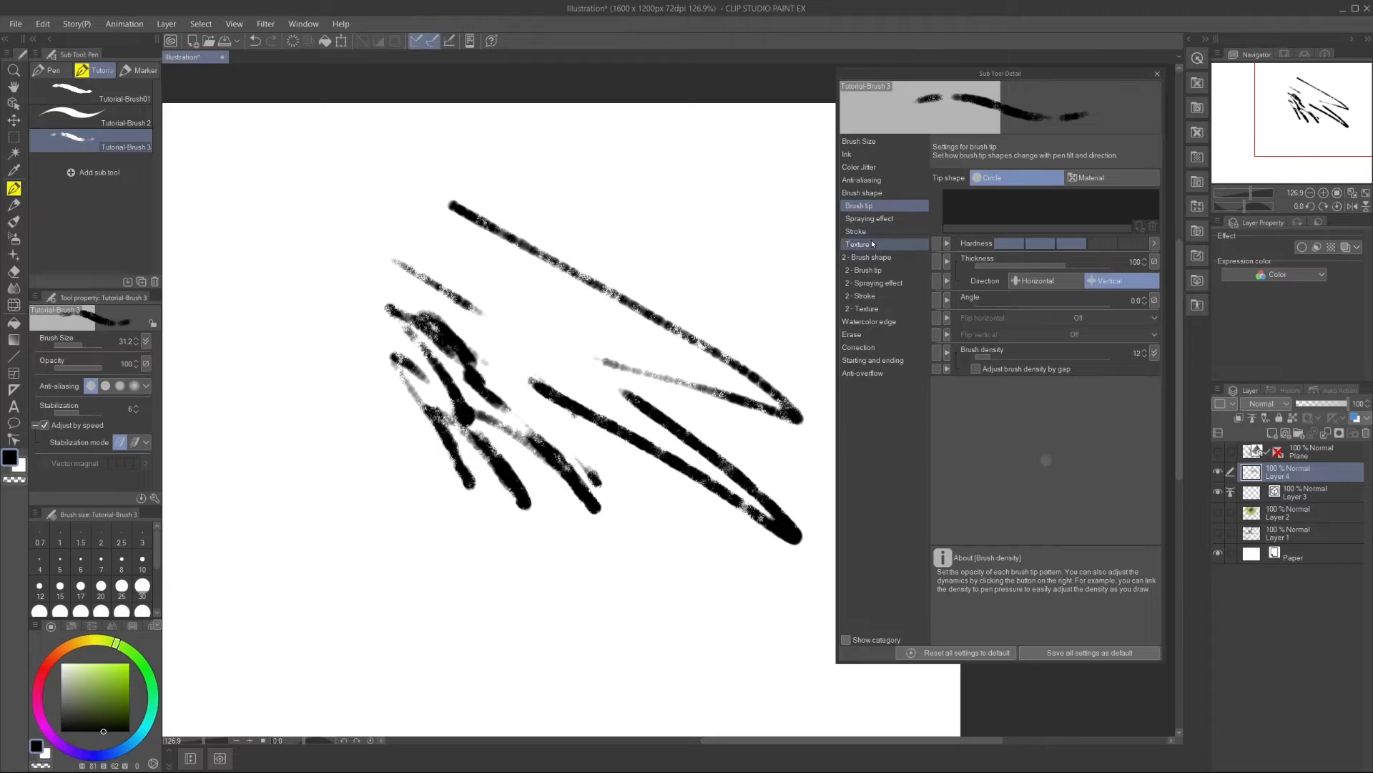
# Step: Set the texture density to 92 and paint a series of diagonal test strokes
pyautogui.click(872, 244)
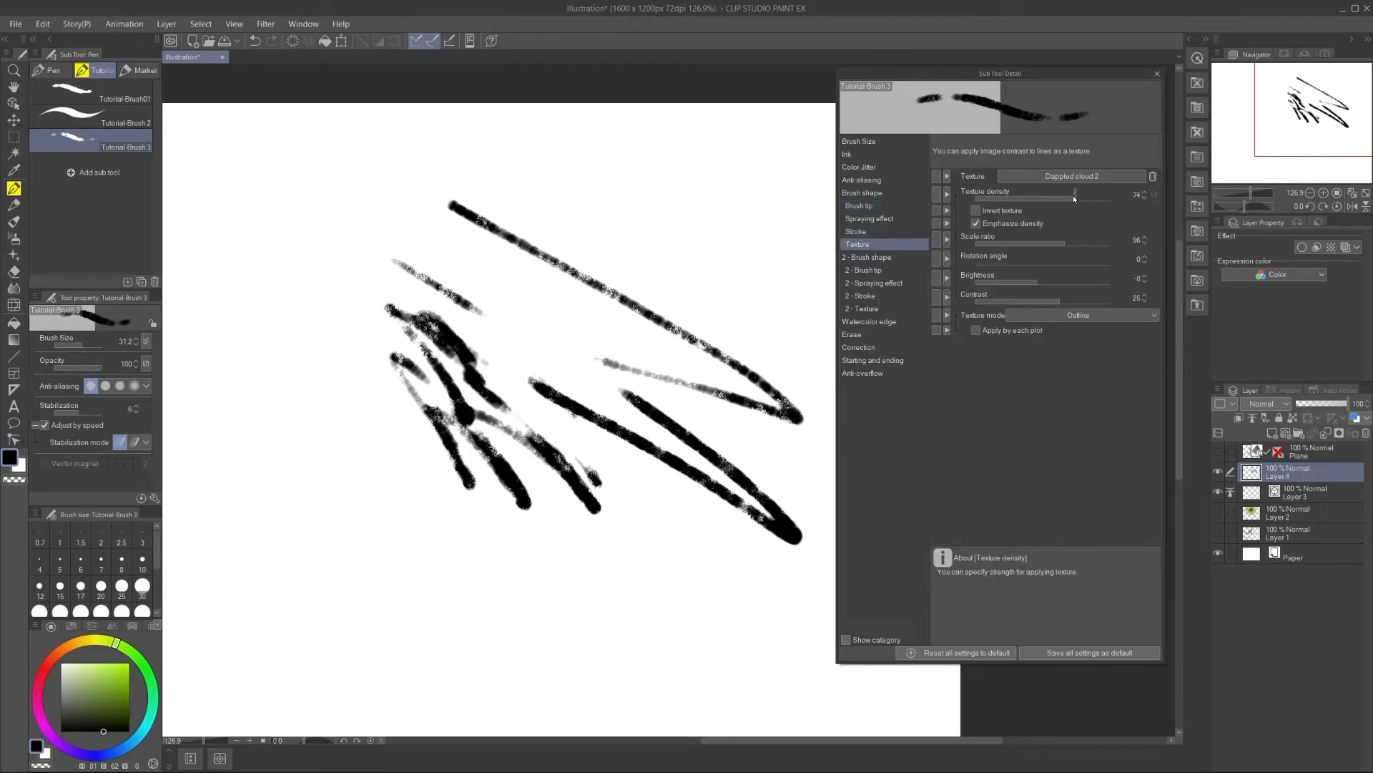
pyautogui.moveTo(578, 143); pyautogui.dragTo(640, 239)
pyautogui.moveTo(587, 163); pyautogui.dragTo(601, 228)
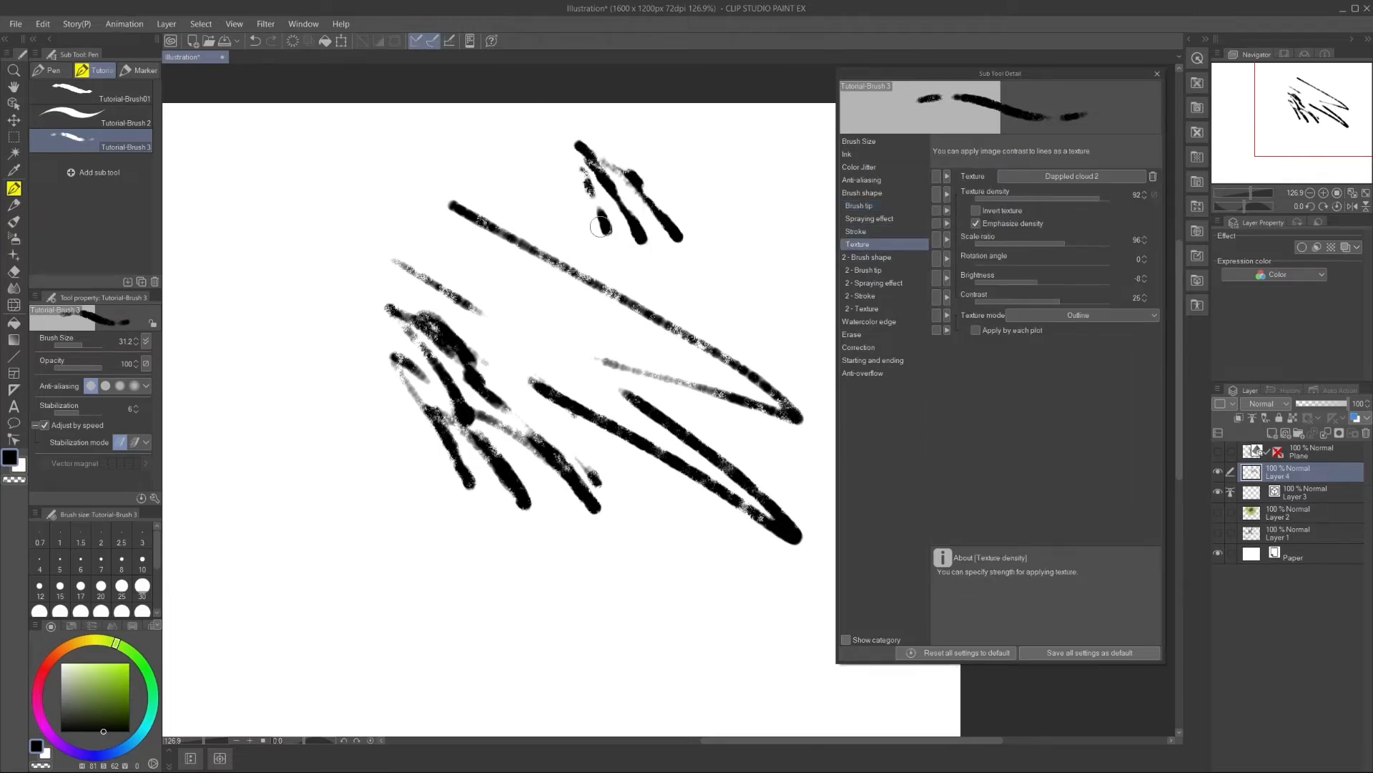
pyautogui.moveTo(490, 171); pyautogui.dragTo(578, 223)
pyautogui.moveTo(453, 135)
pyautogui.mouseDown()
pyautogui.moveTo(573, 204)
pyautogui.moveTo(592, 196)
pyautogui.mouseUp()
pyautogui.moveTo(519, 135); pyautogui.dragTo(628, 209)
pyautogui.moveTo(549, 130); pyautogui.dragTo(692, 248)
pyautogui.moveTo(626, 164); pyautogui.dragTo(754, 340)
pyautogui.moveTo(646, 291)
pyautogui.mouseDown()
pyautogui.moveTo(341, 168)
pyautogui.moveTo(461, 268)
pyautogui.moveTo(391, 239)
pyautogui.mouseUp()
# Step: Clear Layer 4 and paint thin hatching strokes at brush size 10.1
pyautogui.press('Delete')
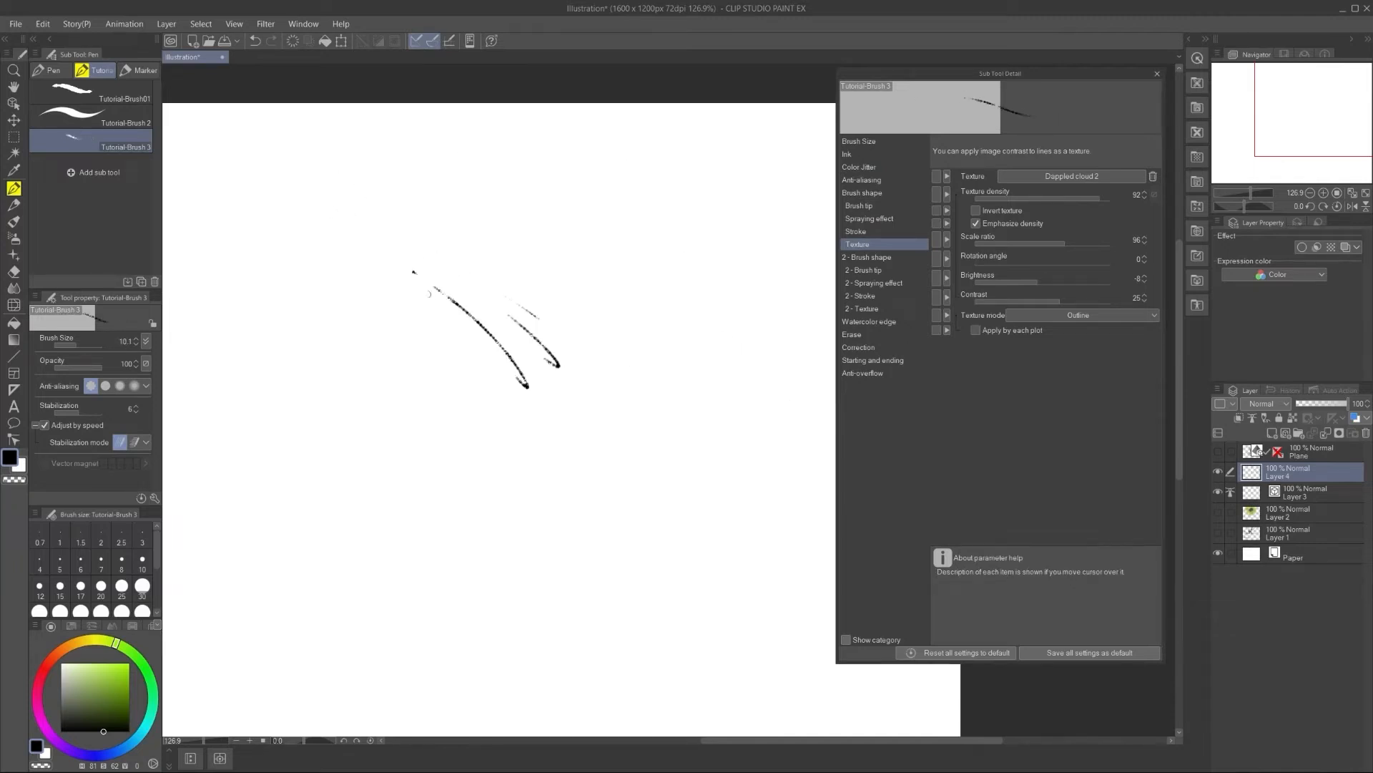
pyautogui.moveTo(451, 322); pyautogui.dragTo(514, 392)
pyautogui.moveTo(445, 320); pyautogui.dragTo(492, 410)
pyautogui.moveTo(459, 345); pyautogui.dragTo(503, 410)
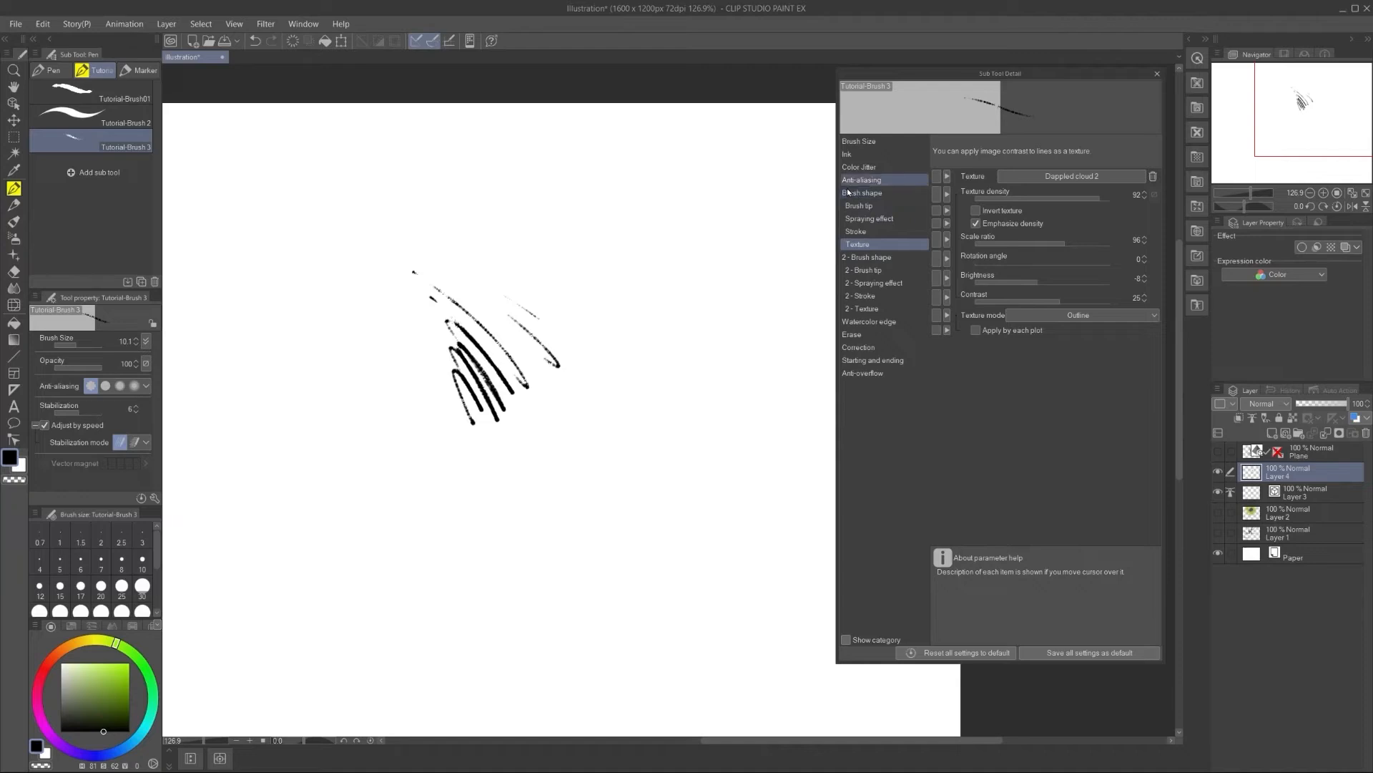
# Step: Show the brush's stroke settings and paint thin zigzags beside the hatching, inspecting them up close
pyautogui.click(857, 231)
pyautogui.moveTo(629, 297); pyautogui.dragTo(577, 369)
pyautogui.moveTo(530, 281)
pyautogui.mouseDown()
pyautogui.moveTo(568, 310)
pyautogui.moveTo(508, 345)
pyautogui.moveTo(426, 312)
pyautogui.mouseUp()
pyautogui.moveTo(394, 267); pyautogui.dragTo(366, 242)
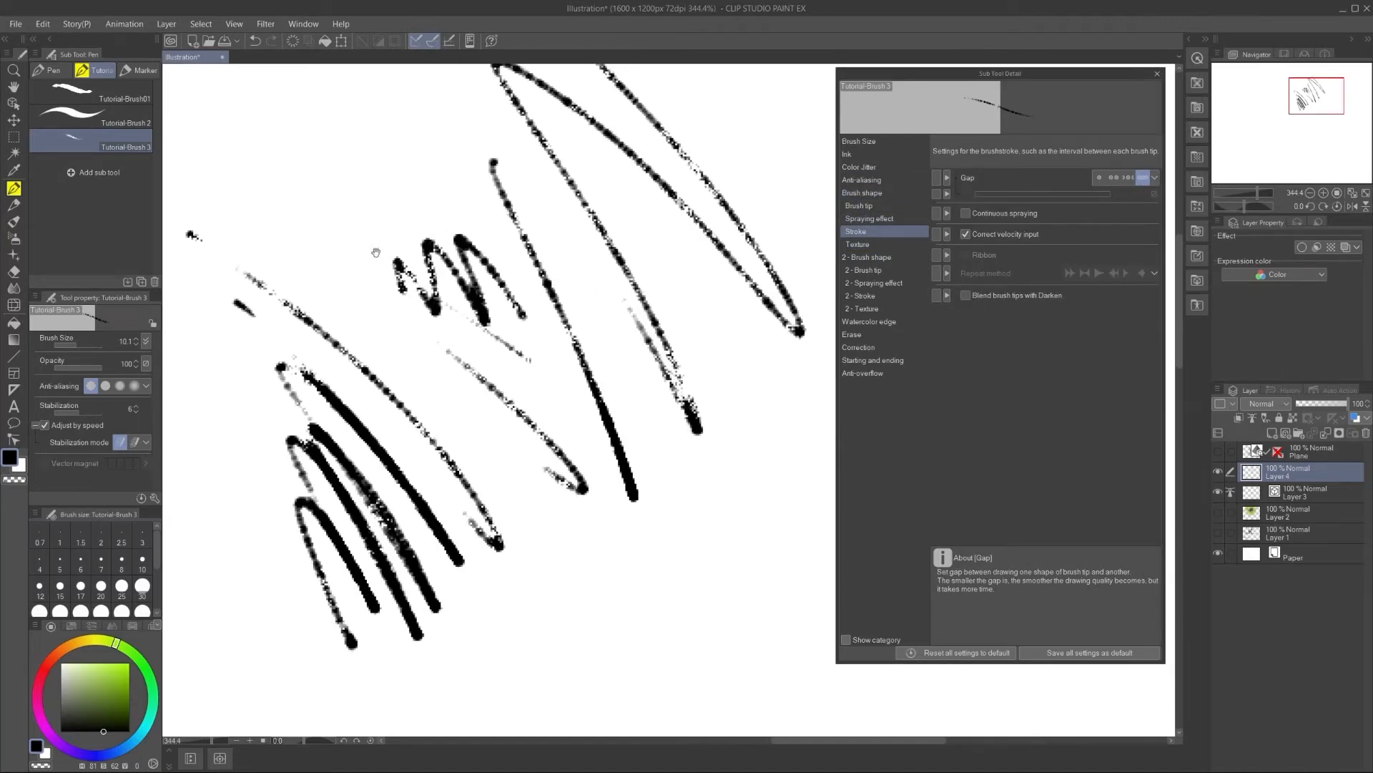
pyautogui.scroll(-8, 692, 341)
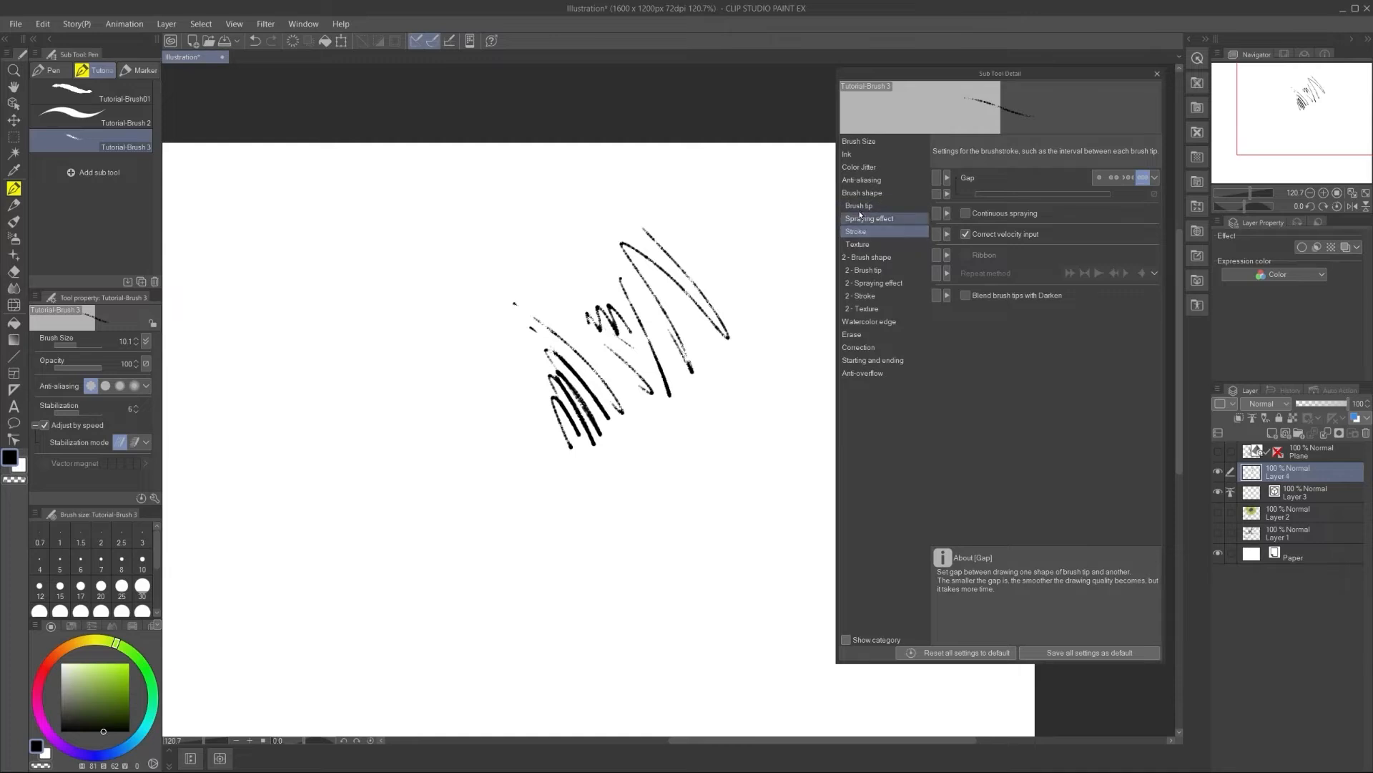
# Step: Set the brush size to 42.9 and paint thick diagonal test strokes
pyautogui.moveTo(617, 206); pyautogui.dragTo(631, 207)
pyautogui.moveTo(489, 206); pyautogui.dragTo(515, 293)
pyautogui.moveTo(392, 300); pyautogui.dragTo(475, 454)
pyautogui.moveTo(389, 371)
pyautogui.mouseDown()
pyautogui.moveTo(584, 581)
pyautogui.moveTo(547, 576)
pyautogui.mouseUp()
pyautogui.moveTo(390, 415); pyautogui.dragTo(433, 458)
pyautogui.moveTo(451, 483); pyautogui.dragTo(493, 558)
pyautogui.moveTo(342, 435); pyautogui.dragTo(371, 468)
# Step: Try a higher texture contrast with thick strokes, and set the contrast to 7
pyautogui.click(859, 244)
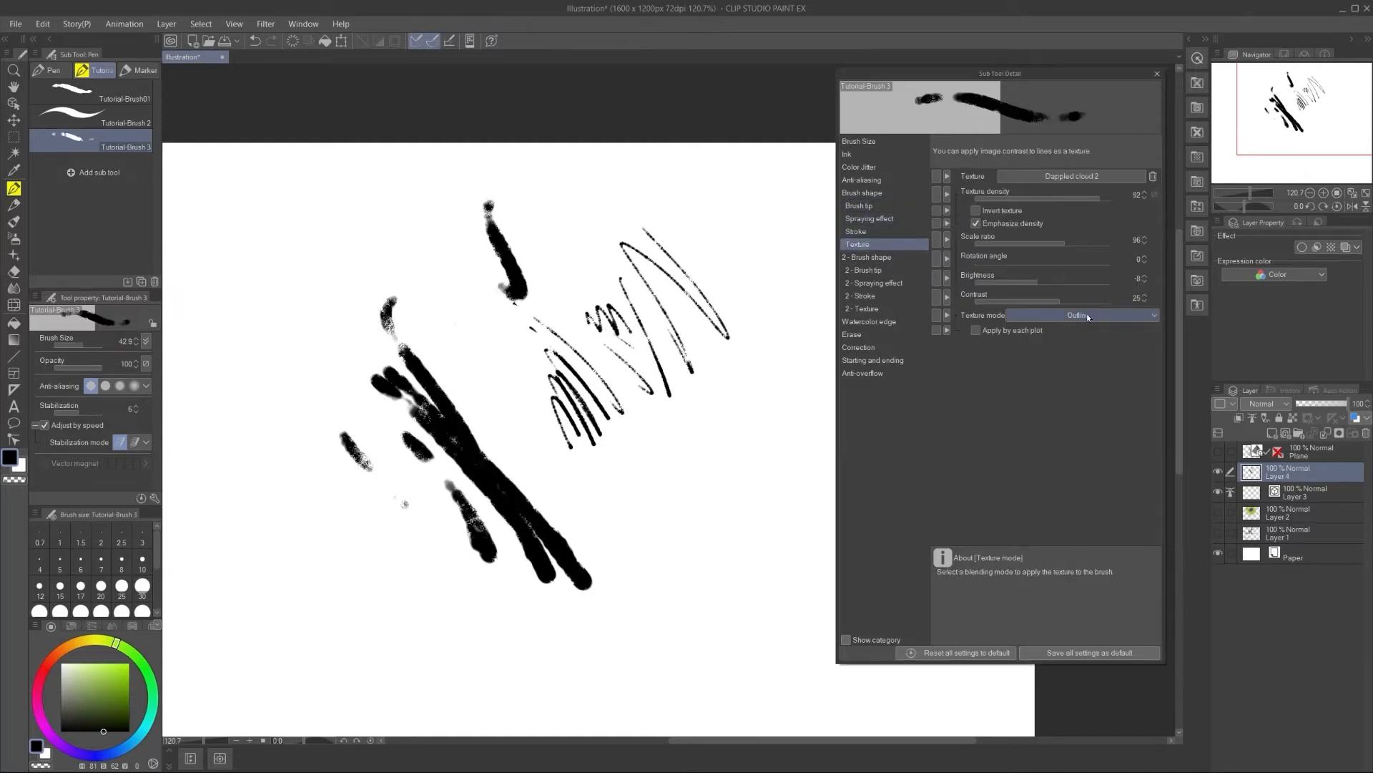
pyautogui.click(1085, 302)
pyautogui.moveTo(692, 199)
pyautogui.mouseDown()
pyautogui.moveTo(763, 273)
pyautogui.moveTo(724, 367)
pyautogui.moveTo(721, 431)
pyautogui.mouseUp()
pyautogui.click(1049, 301)
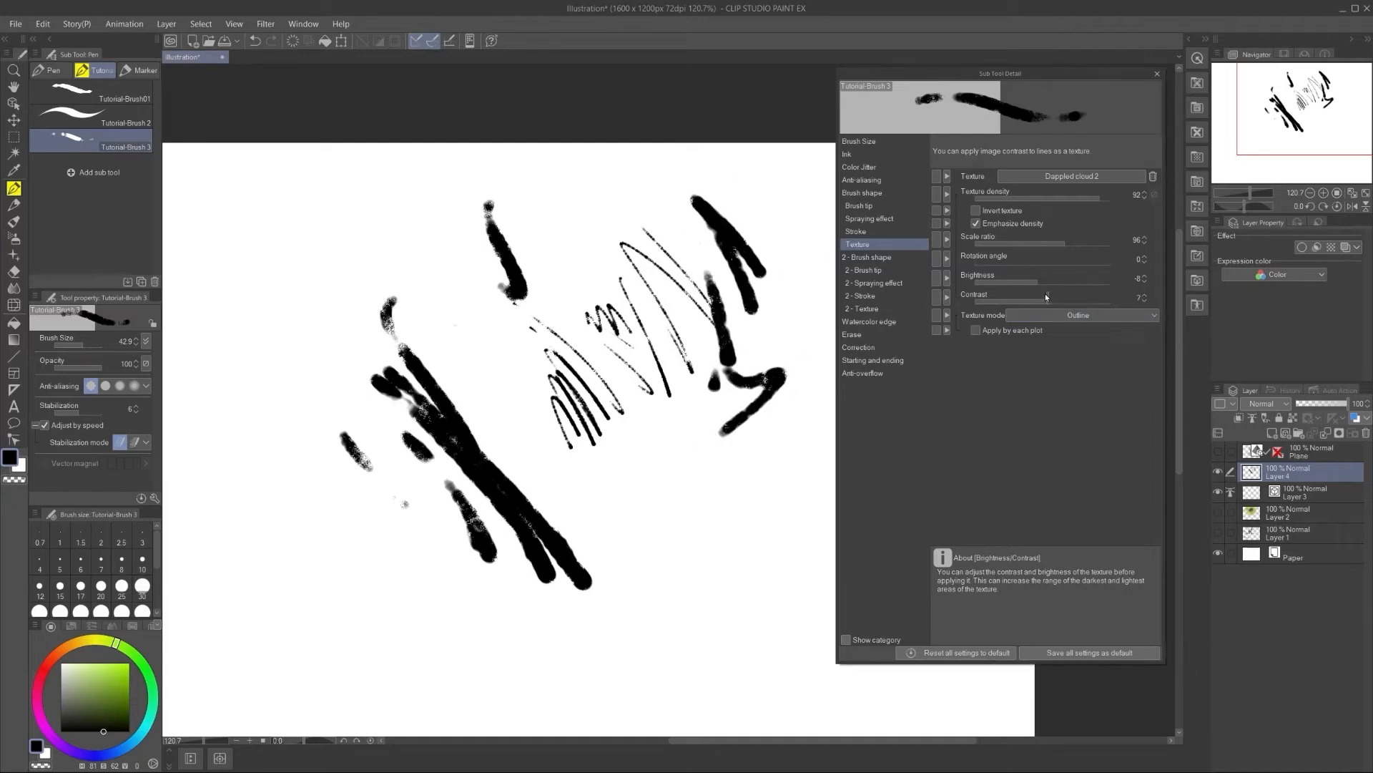
# Step: Set the texture brightness to 0 and paint a fan of thick test strokes
pyautogui.moveTo(772, 187)
pyautogui.mouseDown()
pyautogui.moveTo(815, 261)
pyautogui.moveTo(789, 476)
pyautogui.mouseUp()
pyautogui.moveTo(771, 402); pyautogui.dragTo(745, 492)
pyautogui.moveTo(743, 429); pyautogui.dragTo(718, 499)
pyautogui.moveTo(719, 453); pyautogui.dragTo(692, 517)
pyautogui.moveTo(687, 468); pyautogui.dragTo(662, 532)
pyautogui.moveTo(670, 465); pyautogui.dragTo(651, 511)
pyautogui.moveTo(668, 375); pyautogui.dragTo(674, 469)
pyautogui.moveTo(680, 377); pyautogui.dragTo(703, 456)
# Step: Set the brush size to 11.4, clear Layer 4 and paint thin diagonal hatching
pyautogui.moveTo(608, 284); pyautogui.dragTo(587, 282)
pyautogui.press('Delete')
pyautogui.moveTo(382, 209); pyautogui.dragTo(588, 329)
pyautogui.moveTo(405, 239)
pyautogui.mouseDown()
pyautogui.moveTo(521, 291)
pyautogui.moveTo(575, 377)
pyautogui.mouseUp()
pyautogui.moveTo(426, 267); pyautogui.dragTo(541, 387)
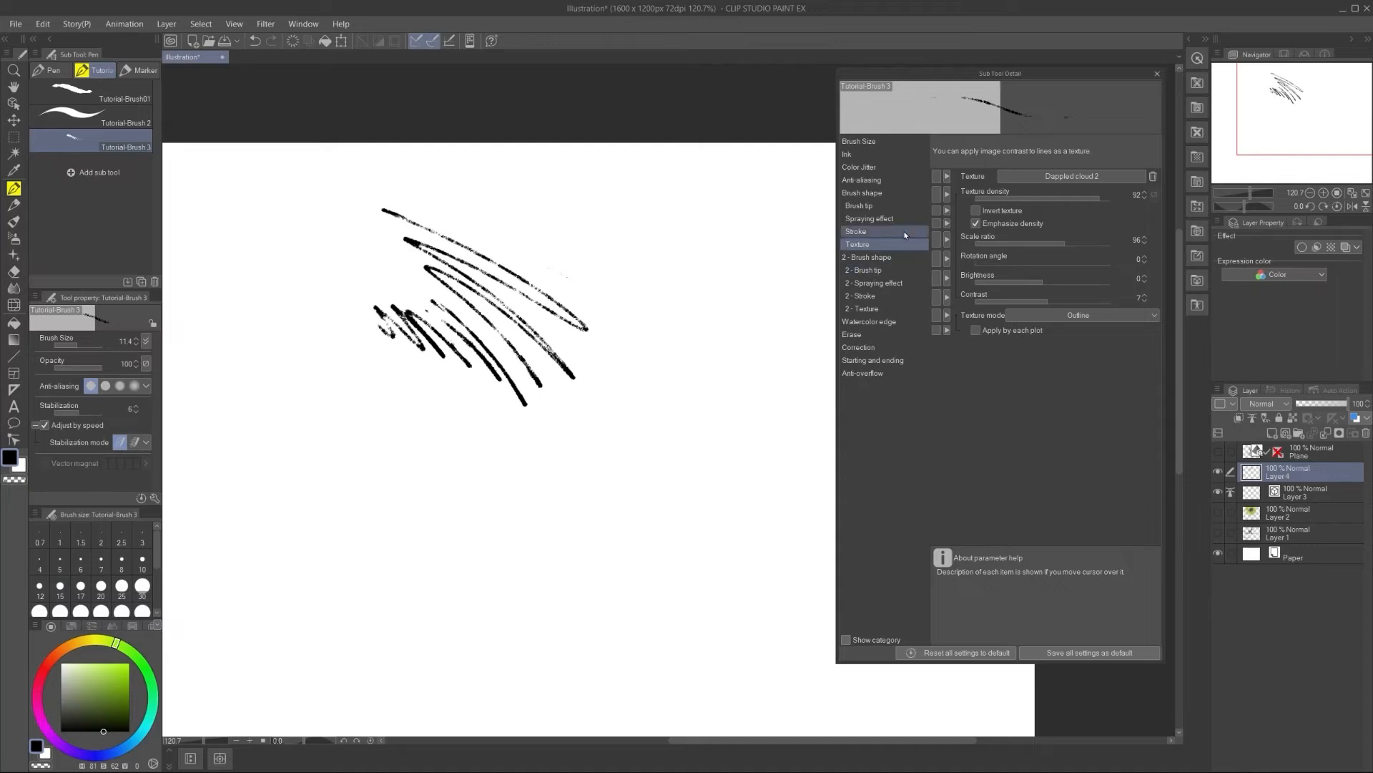
# Step: Set the brush tip's density to 71
pyautogui.click(859, 205)
pyautogui.click(1071, 350)
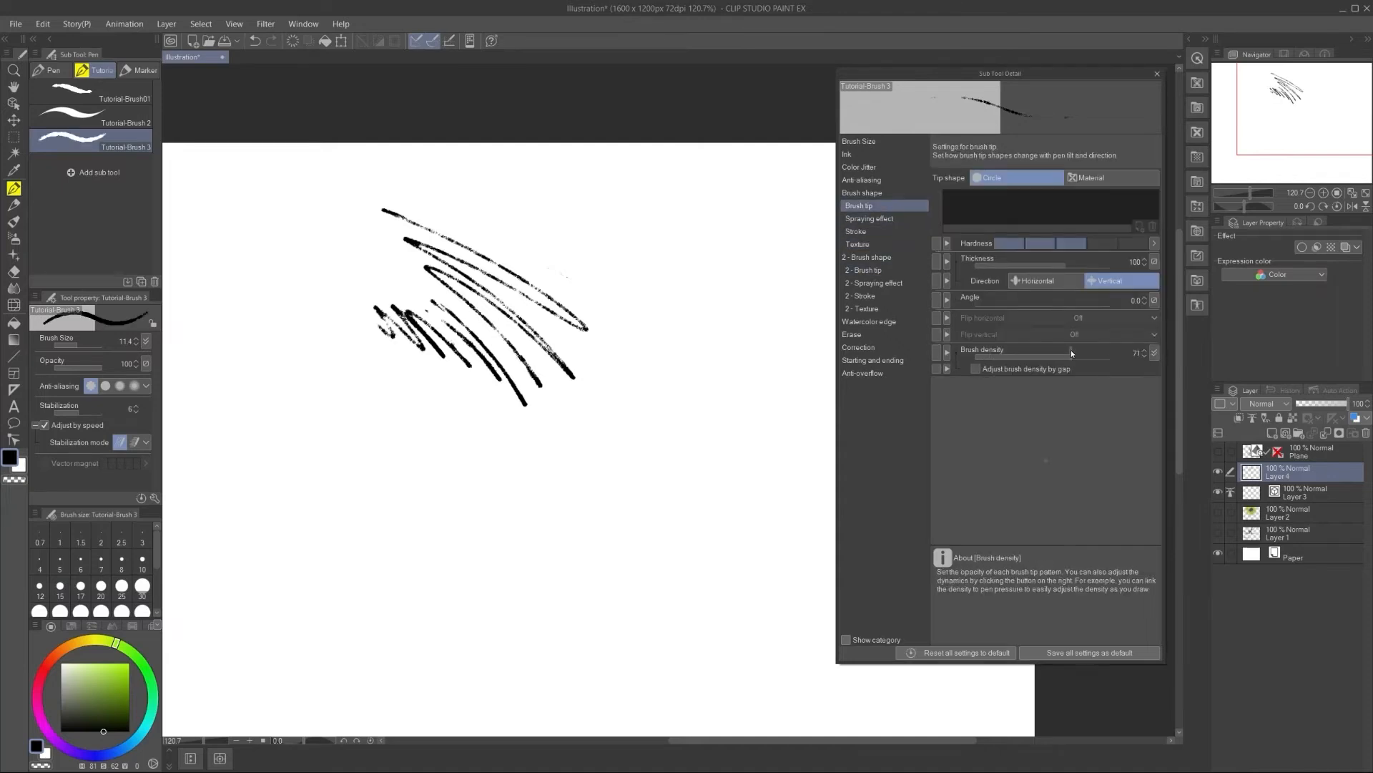
# Step: Shift the tall peak and deep dip of the brush density's pen pressure curve toward lower pressure, and paint diagonal test strokes
pyautogui.click(1154, 353)
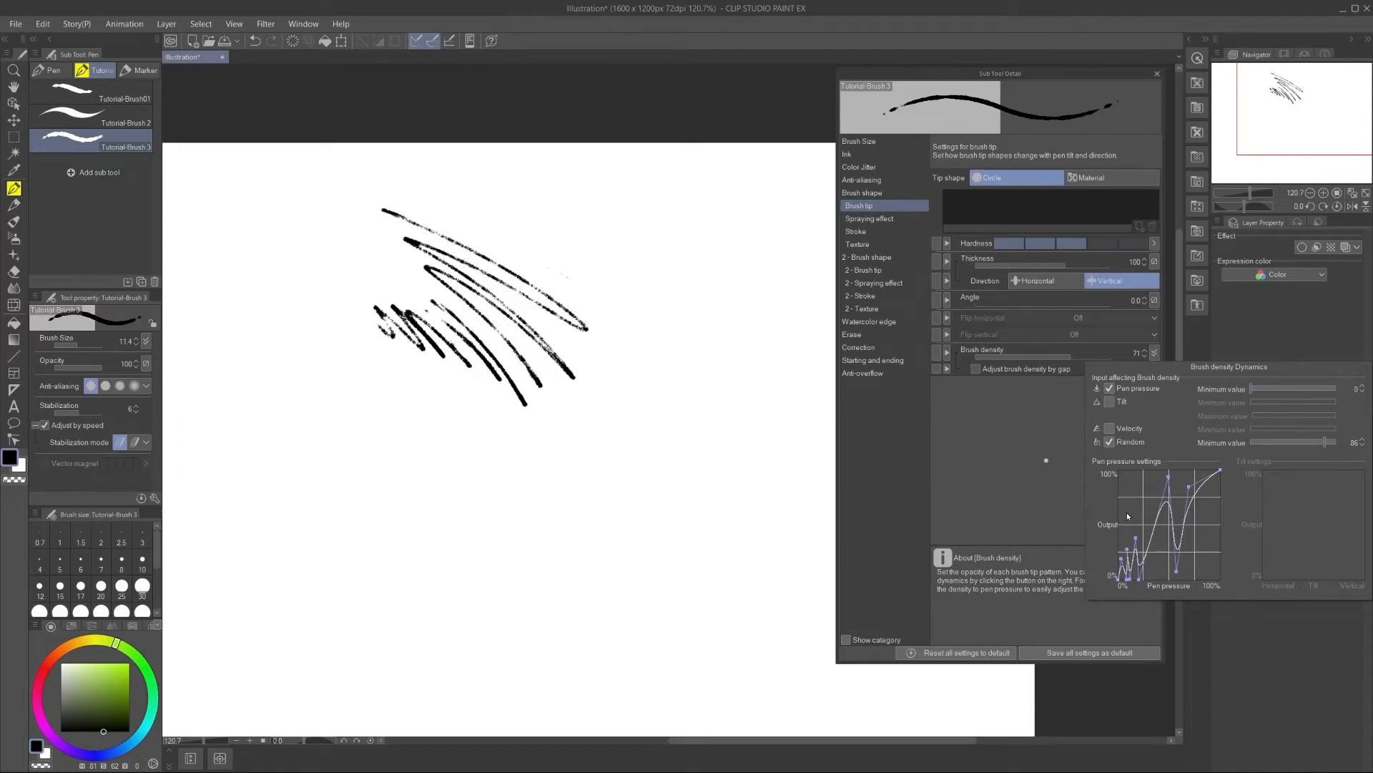
pyautogui.press('Escape')
pyautogui.click(1155, 353)
pyautogui.moveTo(1169, 476); pyautogui.dragTo(1146, 508)
pyautogui.moveTo(1177, 571); pyautogui.dragTo(1155, 580)
pyautogui.moveTo(588, 310)
pyautogui.mouseDown()
pyautogui.moveTo(644, 337)
pyautogui.moveTo(612, 342)
pyautogui.moveTo(621, 376)
pyautogui.moveTo(541, 426)
pyautogui.mouseUp()
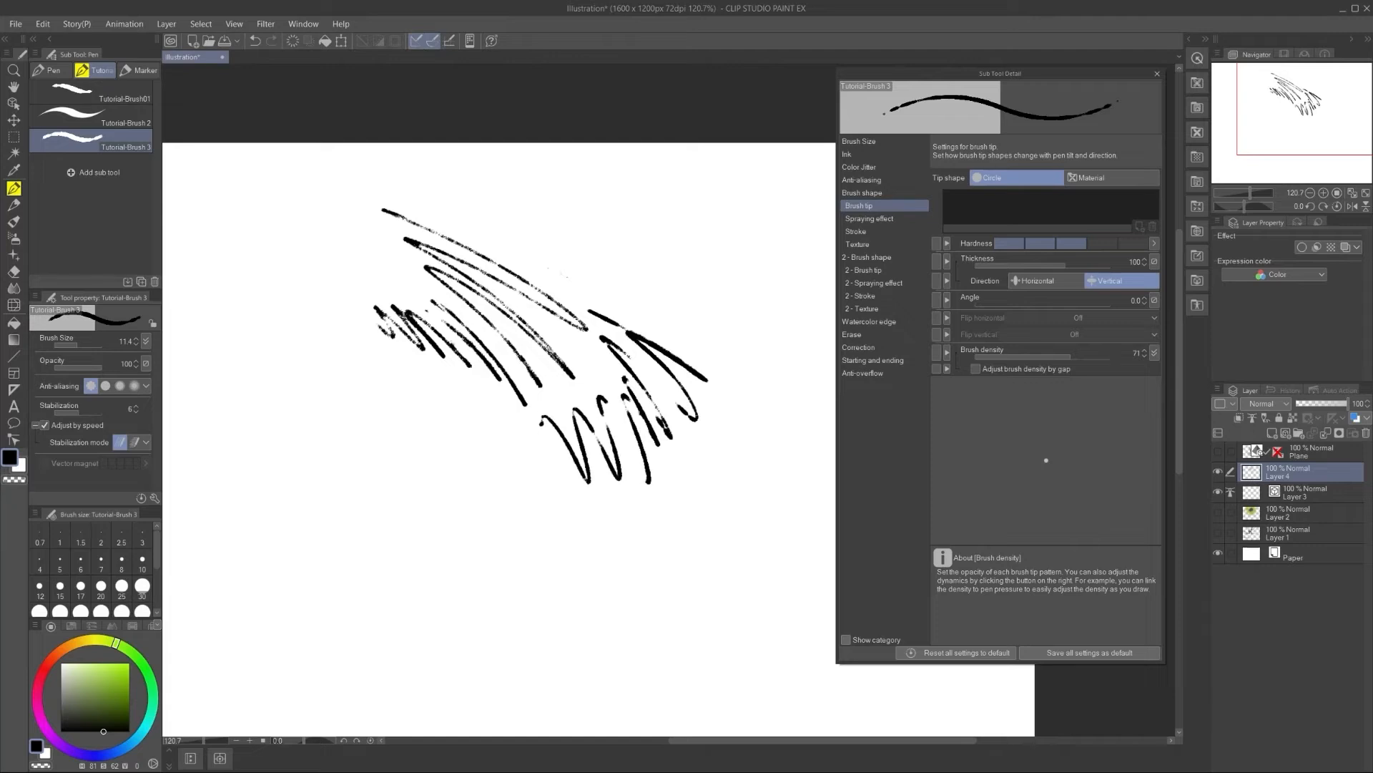
pyautogui.moveTo(518, 227); pyautogui.dragTo(671, 309)
pyautogui.moveTo(590, 237); pyautogui.dragTo(728, 355)
pyautogui.moveTo(666, 241); pyautogui.dragTo(758, 347)
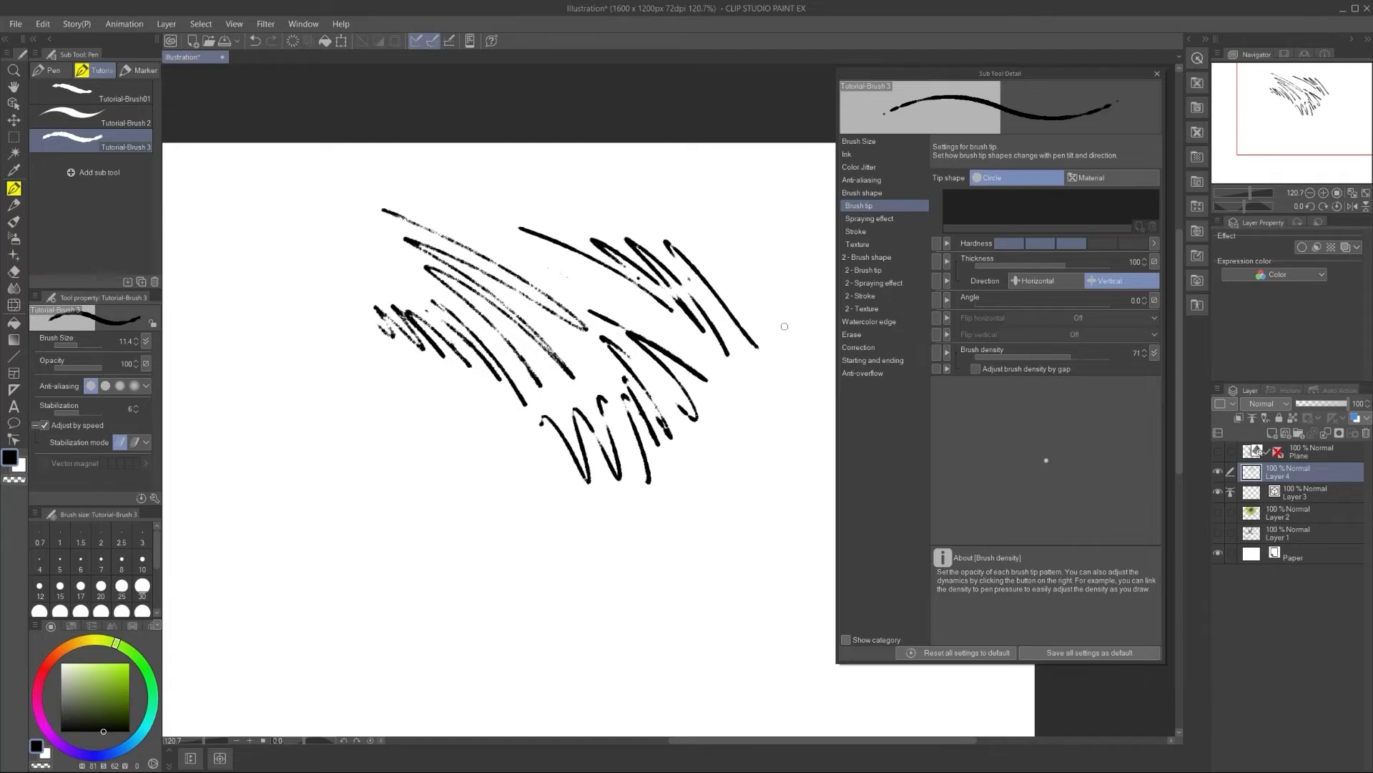
# Step: Raise the low-pressure peak in the brush density's pen pressure curve and paint wavy and hatched test strokes
pyautogui.click(1154, 353)
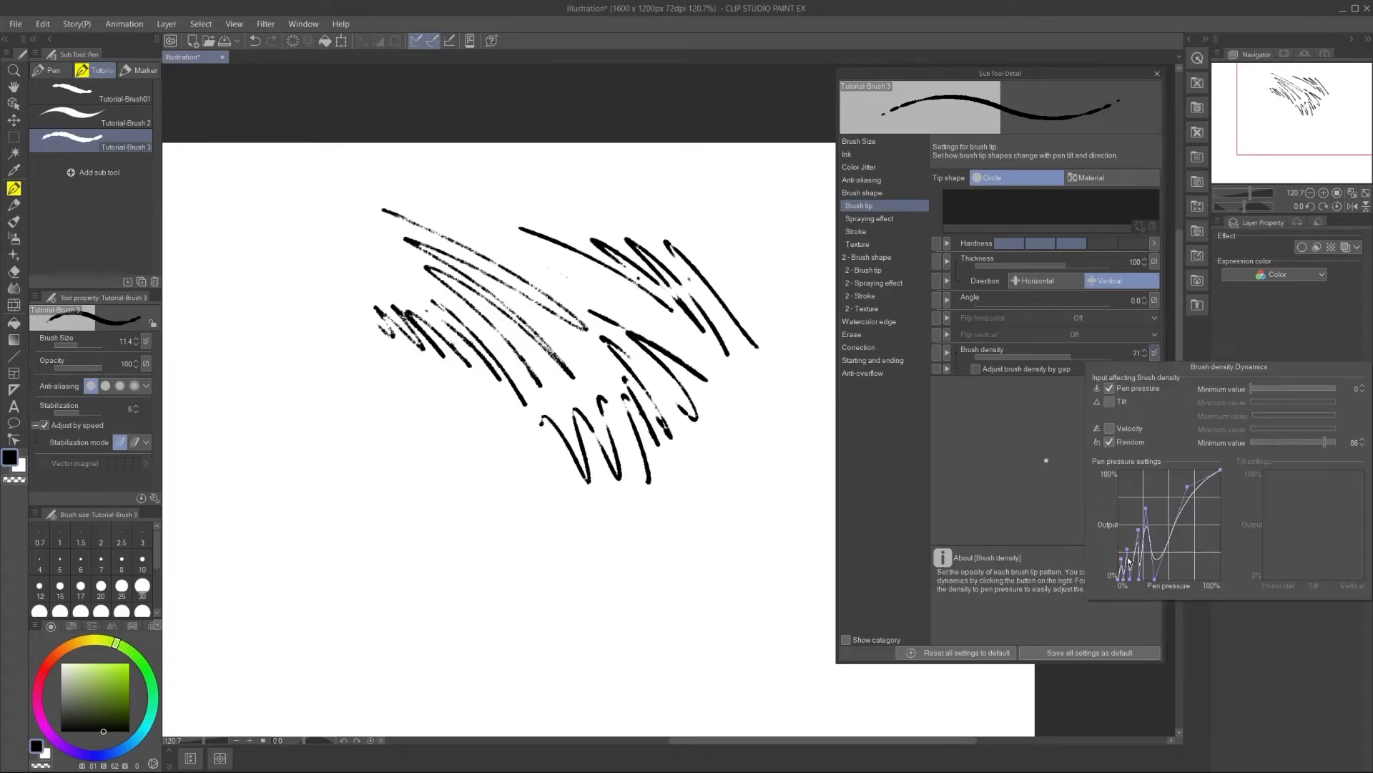
pyautogui.moveTo(1129, 541)
pyautogui.mouseDown()
pyautogui.moveTo(1125, 504)
pyautogui.moveTo(1133, 532)
pyautogui.mouseUp()
pyautogui.moveTo(742, 405)
pyautogui.mouseDown()
pyautogui.moveTo(688, 455)
pyautogui.moveTo(481, 450)
pyautogui.moveTo(472, 491)
pyautogui.moveTo(334, 410)
pyautogui.moveTo(493, 452)
pyautogui.mouseUp()
pyautogui.moveTo(361, 375); pyautogui.dragTo(533, 435)
# Step: Lower the first low-pressure peak slightly to about half output in the density curve, and fill the lower area with dense hatching
pyautogui.click(1154, 353)
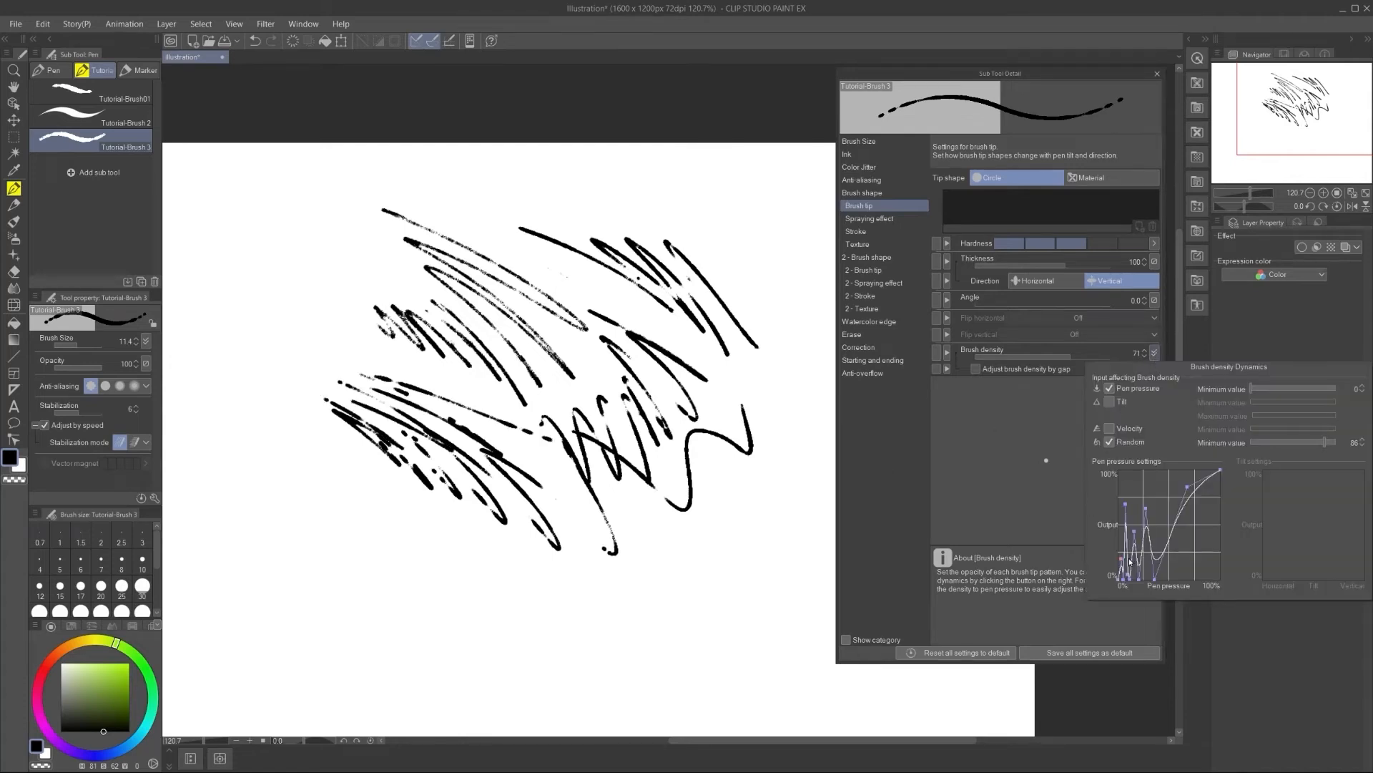
pyautogui.moveTo(1125, 504); pyautogui.dragTo(1123, 521)
pyautogui.moveTo(740, 357)
pyautogui.mouseDown()
pyautogui.moveTo(760, 562)
pyautogui.moveTo(680, 528)
pyautogui.moveTo(578, 525)
pyautogui.moveTo(510, 547)
pyautogui.moveTo(382, 527)
pyautogui.moveTo(395, 500)
pyautogui.moveTo(258, 410)
pyautogui.moveTo(336, 383)
pyautogui.mouseUp()
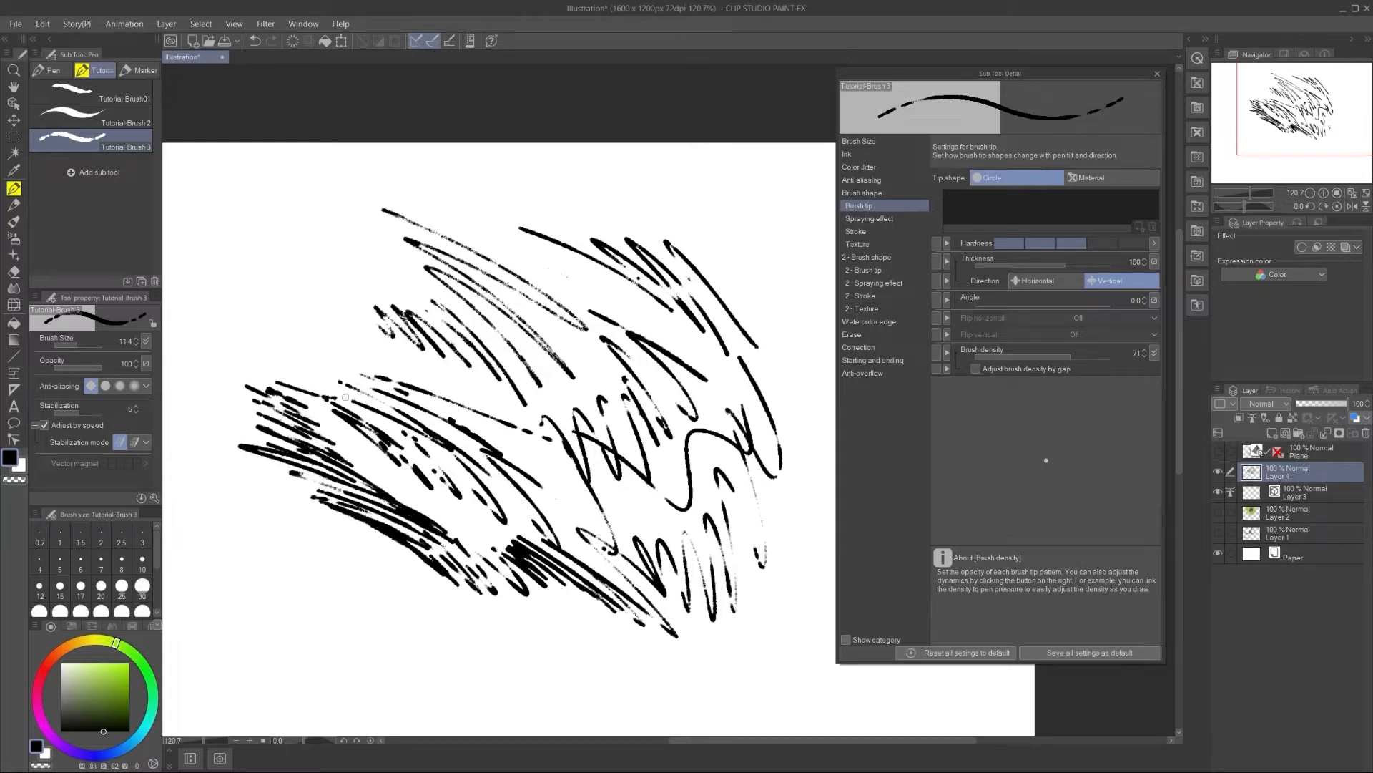
# Step: Try letting velocity affect brush density with fast test strokes, and set the brush density to 64
pyautogui.click(1154, 353)
pyautogui.click(1109, 428)
pyautogui.moveTo(693, 216); pyautogui.dragTo(724, 235)
pyautogui.moveTo(585, 189)
pyautogui.mouseDown()
pyautogui.moveTo(751, 293)
pyautogui.moveTo(794, 301)
pyautogui.moveTo(783, 204)
pyautogui.mouseUp()
pyautogui.moveTo(529, 216)
pyautogui.mouseDown()
pyautogui.moveTo(216, 203)
pyautogui.moveTo(369, 283)
pyautogui.mouseUp()
pyautogui.moveTo(226, 243); pyautogui.dragTo(279, 255)
pyautogui.moveTo(1048, 357); pyautogui.dragTo(1034, 356)
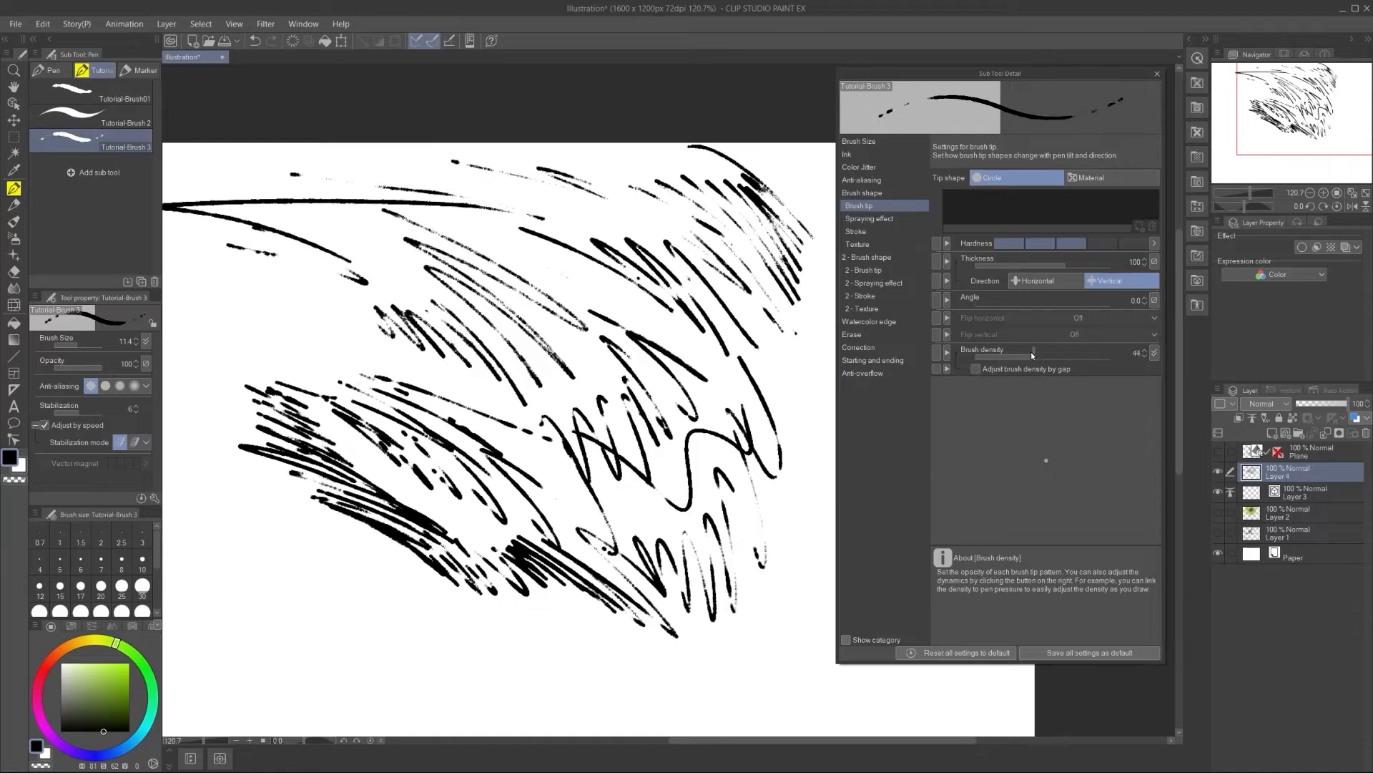
# Step: Bring up the brush's texture settings, clear Layer 4 and paint a few thick test strokes
pyautogui.click(858, 244)
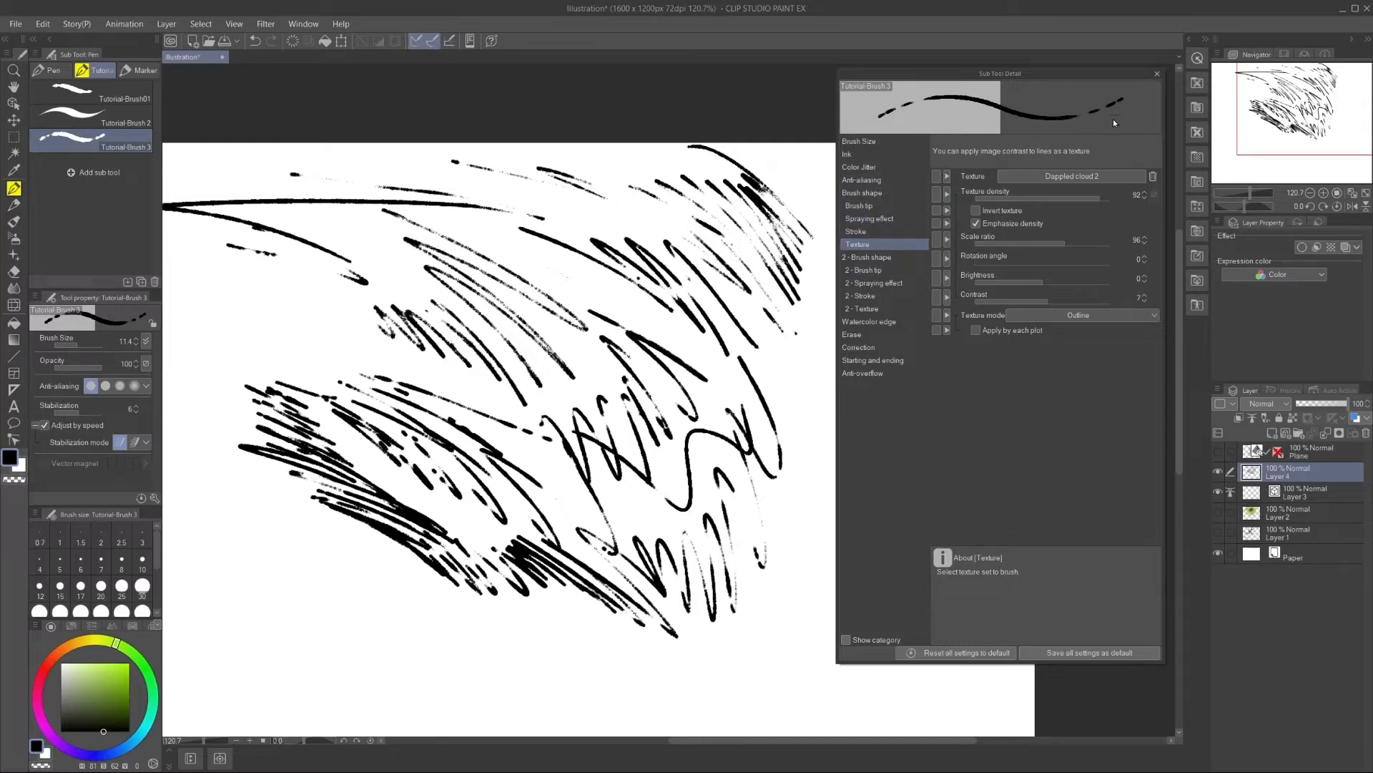
pyautogui.press('Delete')
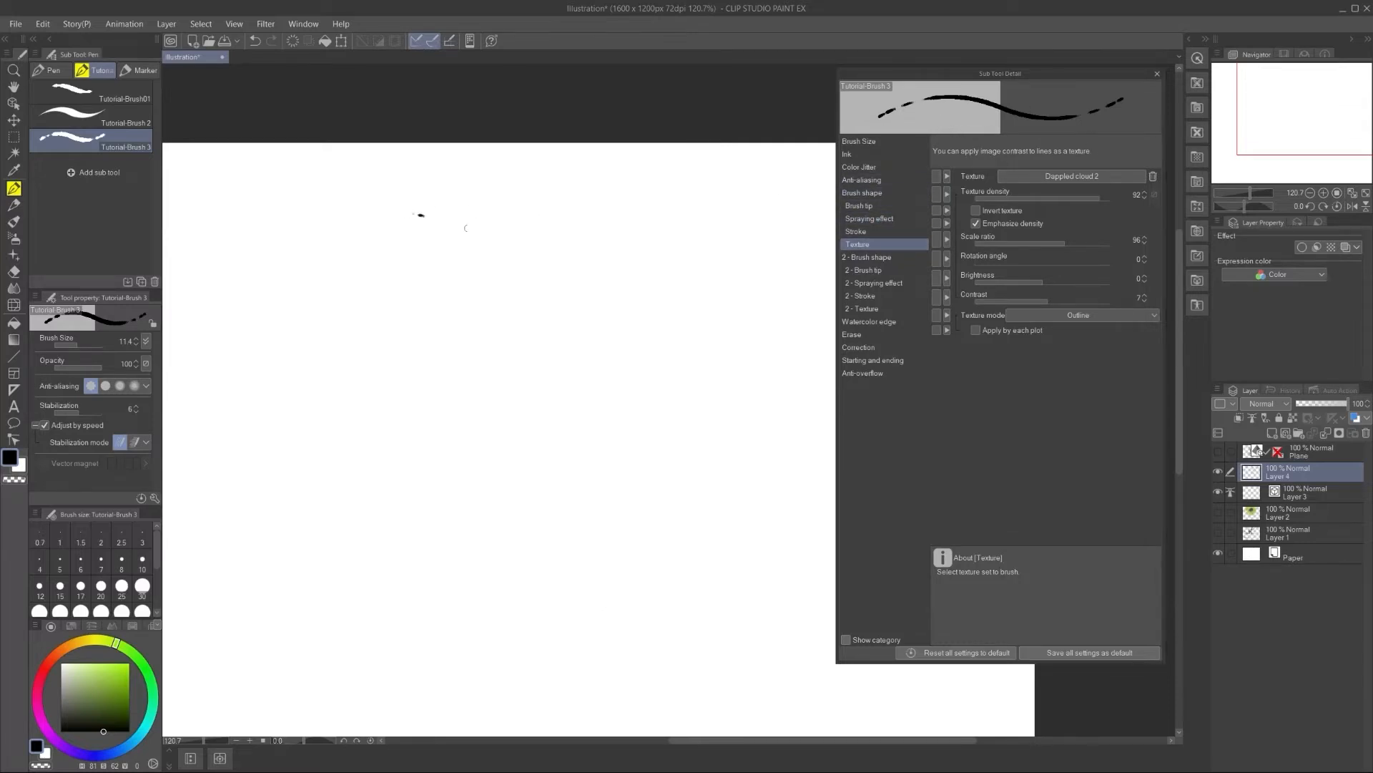
pyautogui.moveTo(544, 346)
pyautogui.mouseDown()
pyautogui.moveTo(530, 389)
pyautogui.moveTo(434, 452)
pyautogui.moveTo(421, 435)
pyautogui.moveTo(558, 587)
pyautogui.moveTo(500, 419)
pyautogui.moveTo(522, 400)
pyautogui.moveTo(526, 347)
pyautogui.moveTo(586, 240)
pyautogui.moveTo(653, 336)
pyautogui.mouseUp()
pyautogui.moveTo(665, 272)
pyautogui.mouseDown()
pyautogui.moveTo(708, 394)
pyautogui.moveTo(686, 214)
pyautogui.moveTo(751, 354)
pyautogui.moveTo(719, 442)
pyautogui.moveTo(667, 520)
pyautogui.moveTo(648, 510)
pyautogui.moveTo(639, 350)
pyautogui.moveTo(655, 414)
pyautogui.mouseUp()
pyautogui.moveTo(655, 343); pyautogui.dragTo(665, 400)
pyautogui.moveTo(465, 222)
pyautogui.mouseDown()
pyautogui.moveTo(444, 222)
pyautogui.moveTo(593, 365)
pyautogui.mouseUp()
# Step: Clear Layer 4 and paint groups of fine curved hatching with the brush at size 4.3
pyautogui.press('Delete')
pyautogui.moveTo(451, 247); pyautogui.dragTo(570, 384)
pyautogui.moveTo(477, 273); pyautogui.dragTo(559, 403)
pyautogui.moveTo(501, 309); pyautogui.dragTo(541, 426)
pyautogui.moveTo(493, 329); pyautogui.dragTo(525, 413)
pyautogui.moveTo(467, 293); pyautogui.dragTo(512, 379)
pyautogui.moveTo(451, 271)
pyautogui.mouseDown()
pyautogui.moveTo(519, 355)
pyautogui.moveTo(514, 342)
pyautogui.mouseUp()
pyautogui.moveTo(455, 259); pyautogui.dragTo(512, 318)
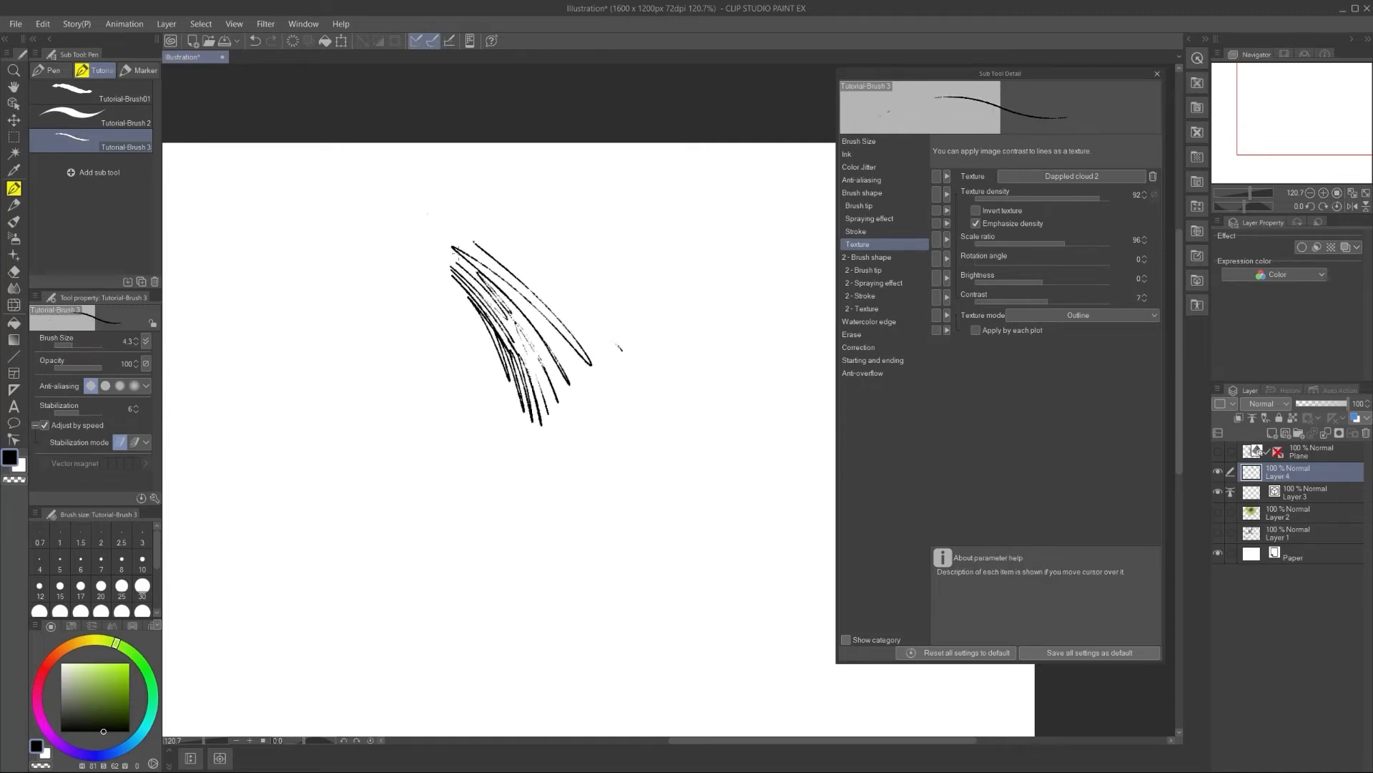
pyautogui.moveTo(540, 249); pyautogui.dragTo(619, 357)
pyautogui.moveTo(591, 251); pyautogui.dragTo(630, 361)
pyautogui.moveTo(622, 276); pyautogui.dragTo(638, 377)
pyautogui.moveTo(653, 391)
pyautogui.mouseDown()
pyautogui.moveTo(650, 316)
pyautogui.moveTo(636, 433)
pyautogui.mouseUp()
pyautogui.moveTo(590, 361); pyautogui.dragTo(631, 452)
pyautogui.moveTo(585, 365); pyautogui.dragTo(620, 456)
pyautogui.scroll(-3, 534, 347)
pyautogui.scroll(4, 535, 347)
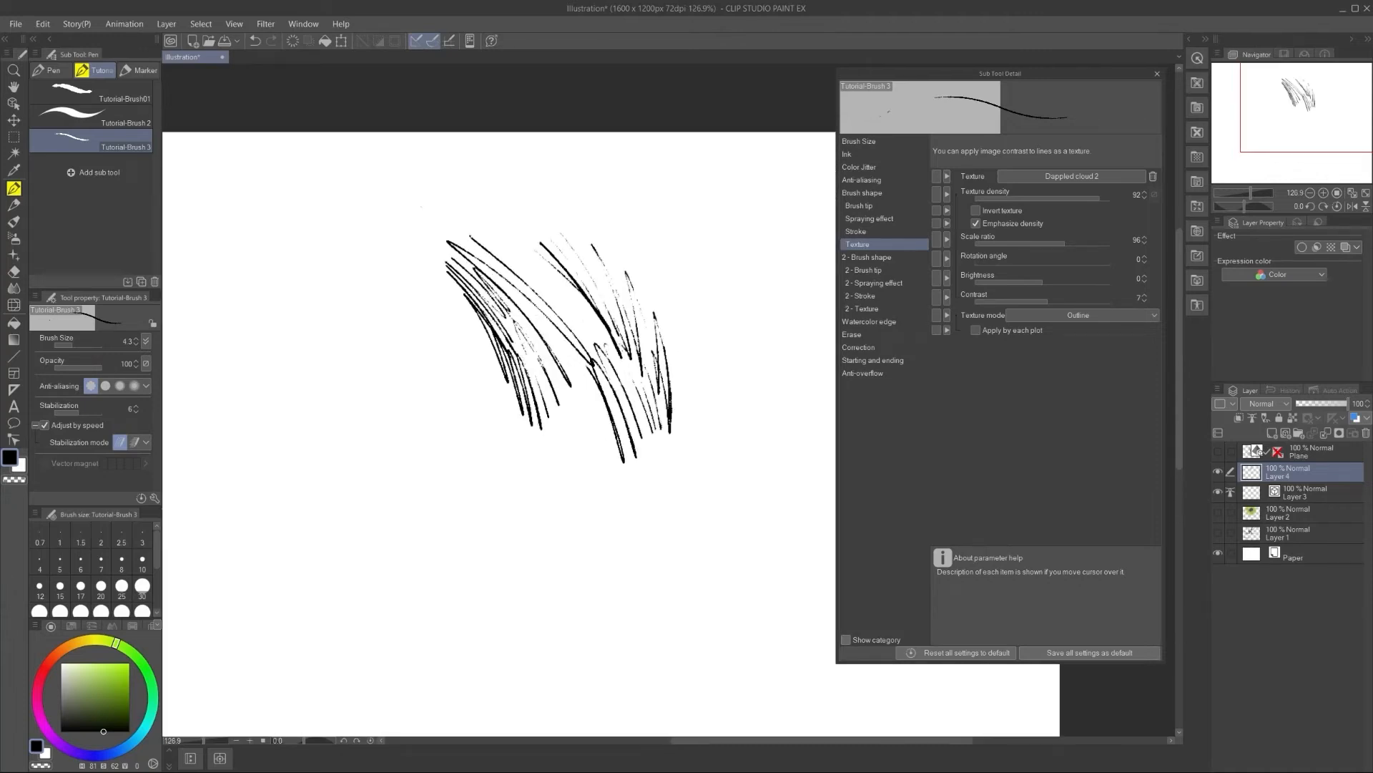
# Step: Set the brush's anti-aliasing to the second level and paint a test stroke
pyautogui.click(862, 193)
pyautogui.click(863, 179)
pyautogui.click(1113, 178)
pyautogui.moveTo(530, 182)
pyautogui.mouseDown()
pyautogui.moveTo(696, 320)
pyautogui.moveTo(554, 309)
pyautogui.mouseUp()
# Step: Increase the brush size to 10.6, clear Layer 4 and paint a column of diagonal test strokes
pyautogui.press(']')
pyautogui.press(']')
pyautogui.press(']')
pyautogui.press(']')
pyautogui.press('Delete')
pyautogui.moveTo(387, 242); pyautogui.dragTo(539, 394)
pyautogui.moveTo(377, 274); pyautogui.dragTo(496, 426)
pyautogui.moveTo(396, 323); pyautogui.dragTo(479, 446)
pyautogui.moveTo(379, 353); pyautogui.dragTo(457, 461)
pyautogui.moveTo(365, 379); pyautogui.dragTo(495, 504)
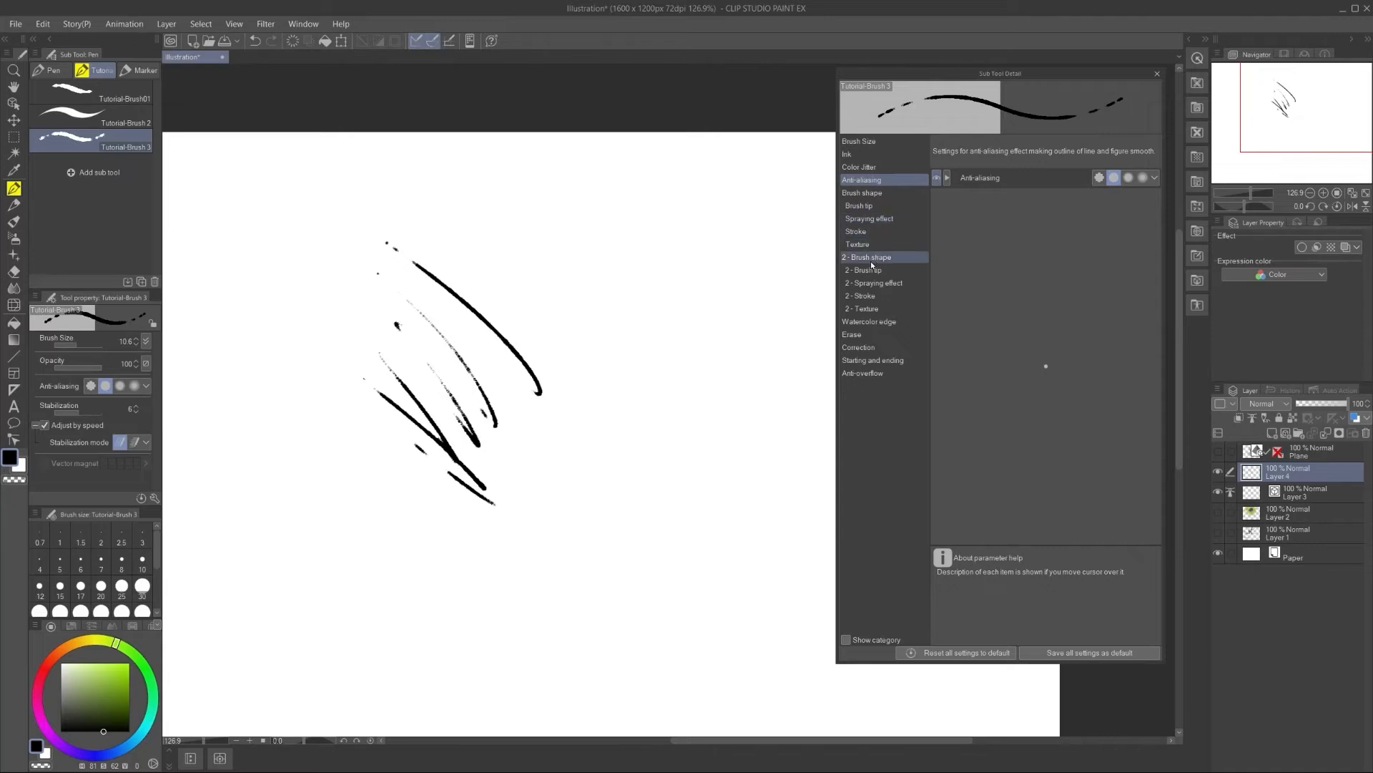
# Step: Make brush density available in the tool properties and set it to 100, testing with curved hatching
pyautogui.click(859, 206)
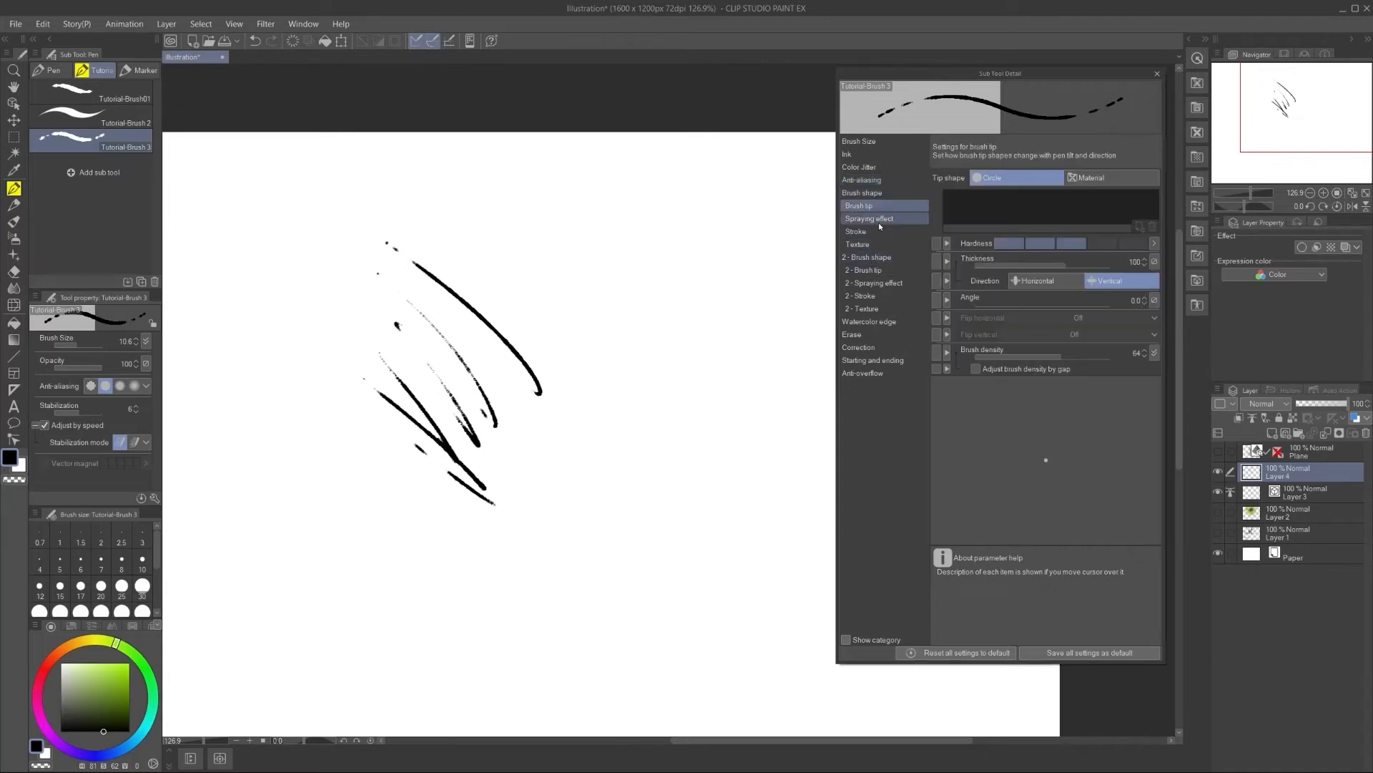
pyautogui.click(936, 352)
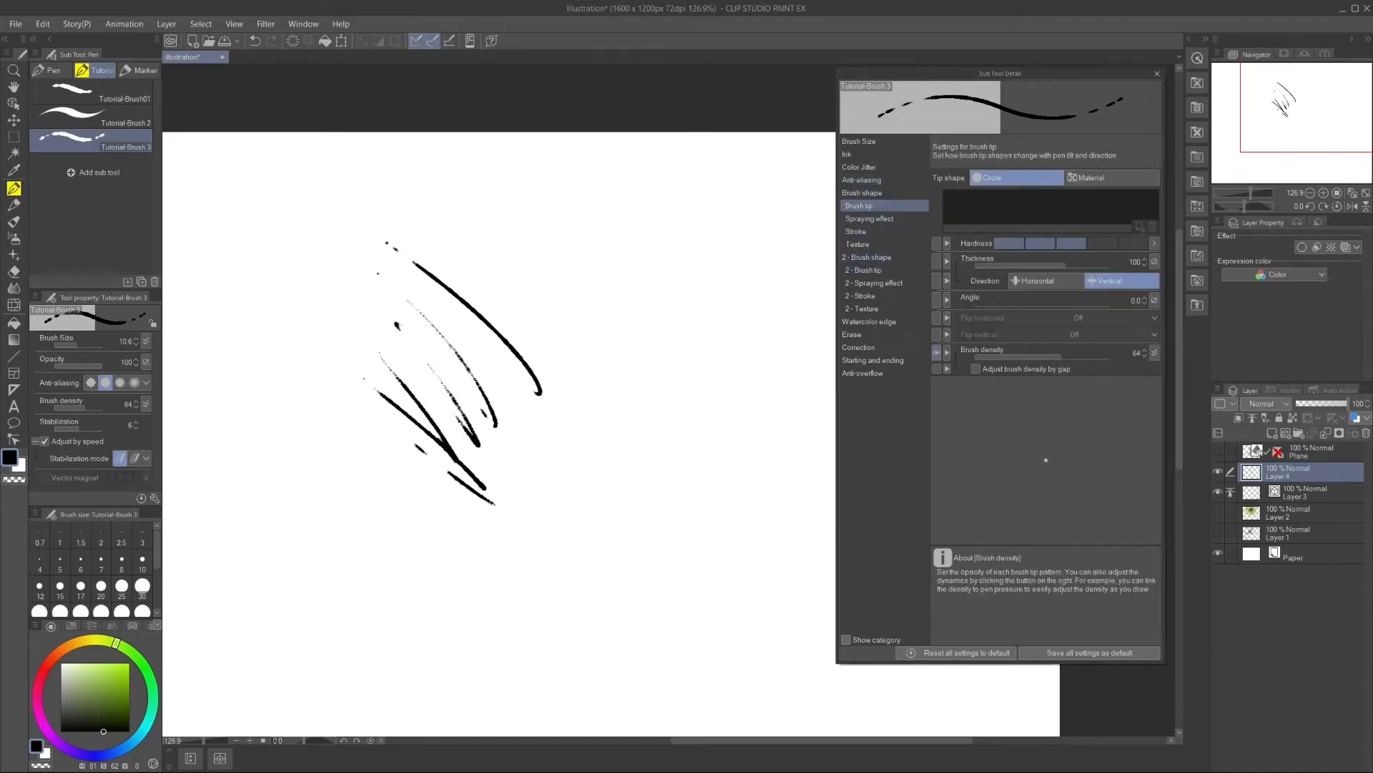
pyautogui.moveTo(88, 408); pyautogui.dragTo(101, 410)
pyautogui.moveTo(386, 335)
pyautogui.mouseDown()
pyautogui.moveTo(256, 288)
pyautogui.moveTo(351, 381)
pyautogui.moveTo(441, 521)
pyautogui.moveTo(446, 491)
pyautogui.moveTo(537, 494)
pyautogui.moveTo(594, 372)
pyautogui.moveTo(557, 299)
pyautogui.moveTo(598, 322)
pyautogui.moveTo(632, 429)
pyautogui.moveTo(608, 358)
pyautogui.mouseUp()
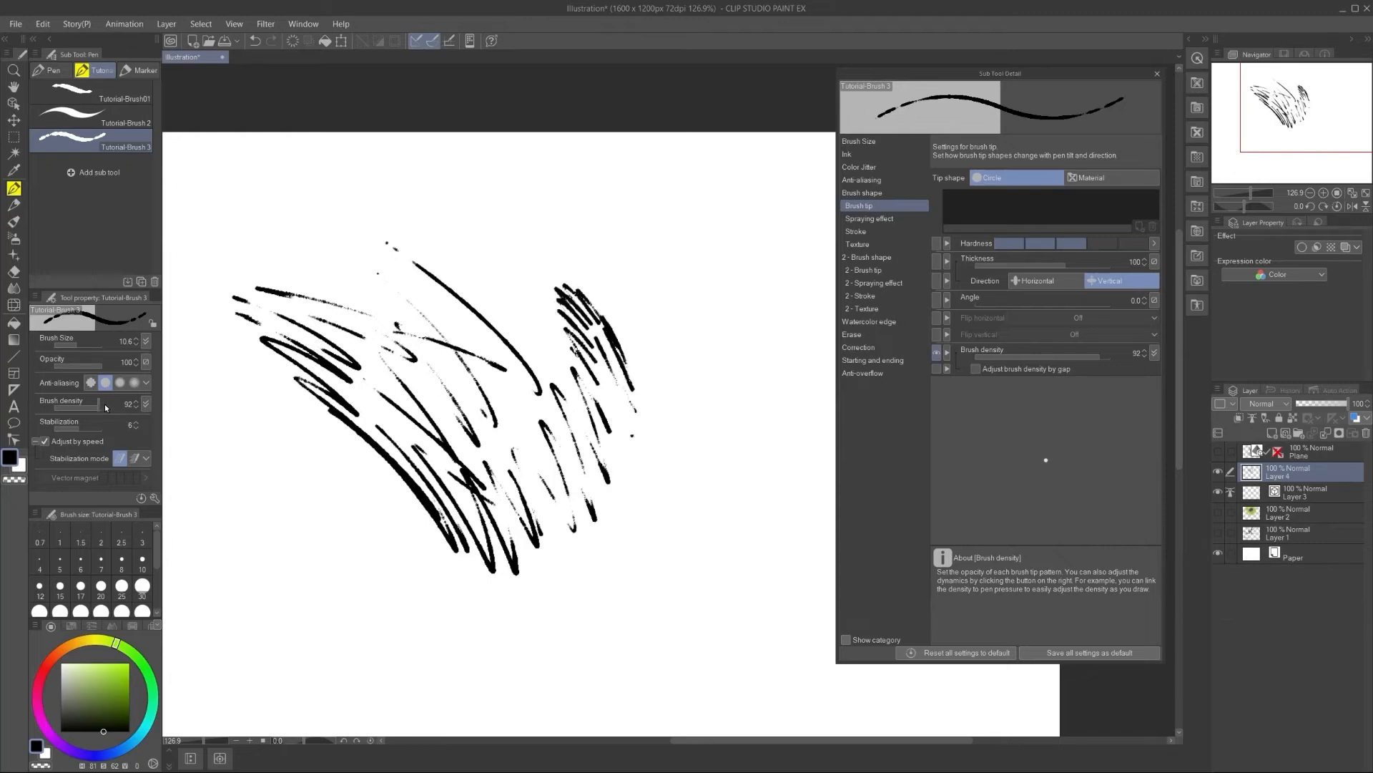
pyautogui.moveTo(354, 207)
pyautogui.mouseDown()
pyautogui.moveTo(515, 287)
pyautogui.moveTo(460, 193)
pyautogui.mouseUp()
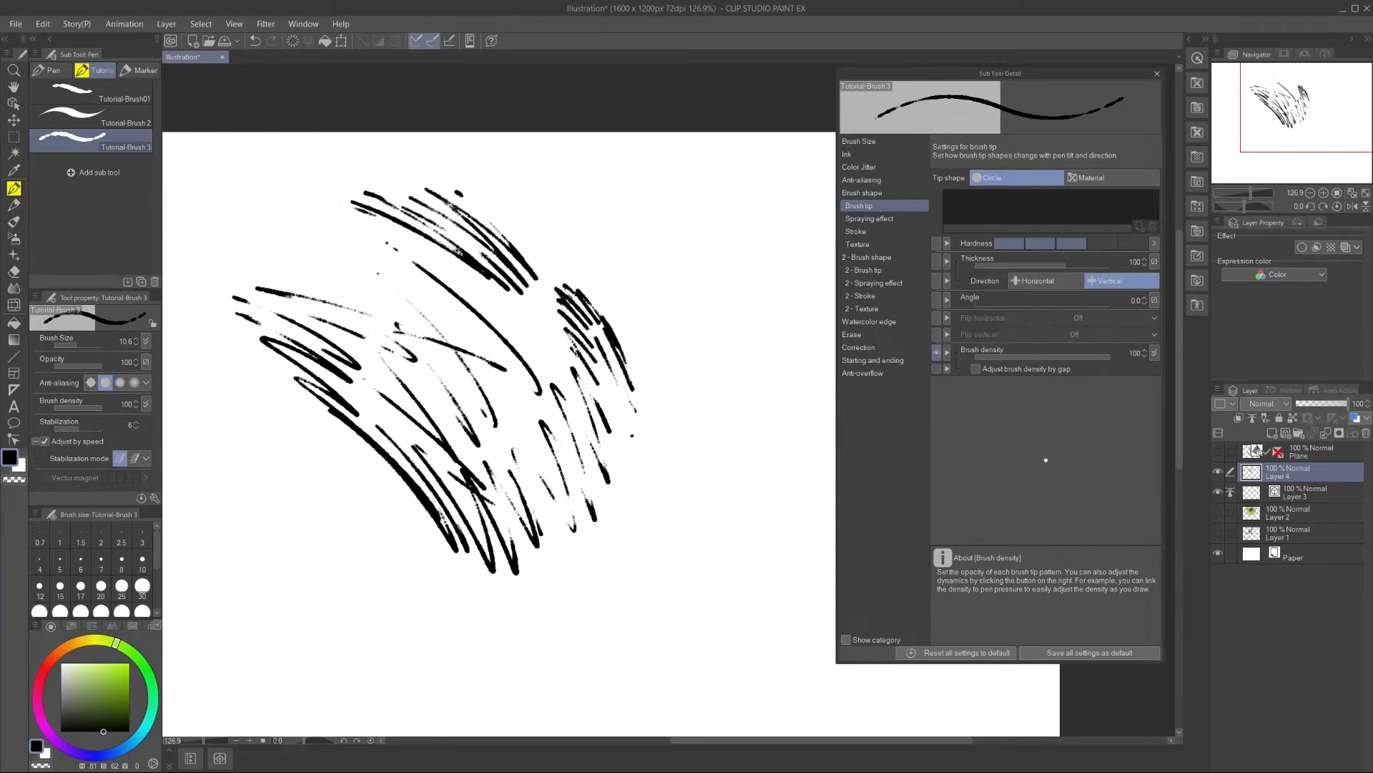
# Step: Stop velocity from affecting brush density and paint sweeping test strokes around the existing hatching
pyautogui.click(146, 404)
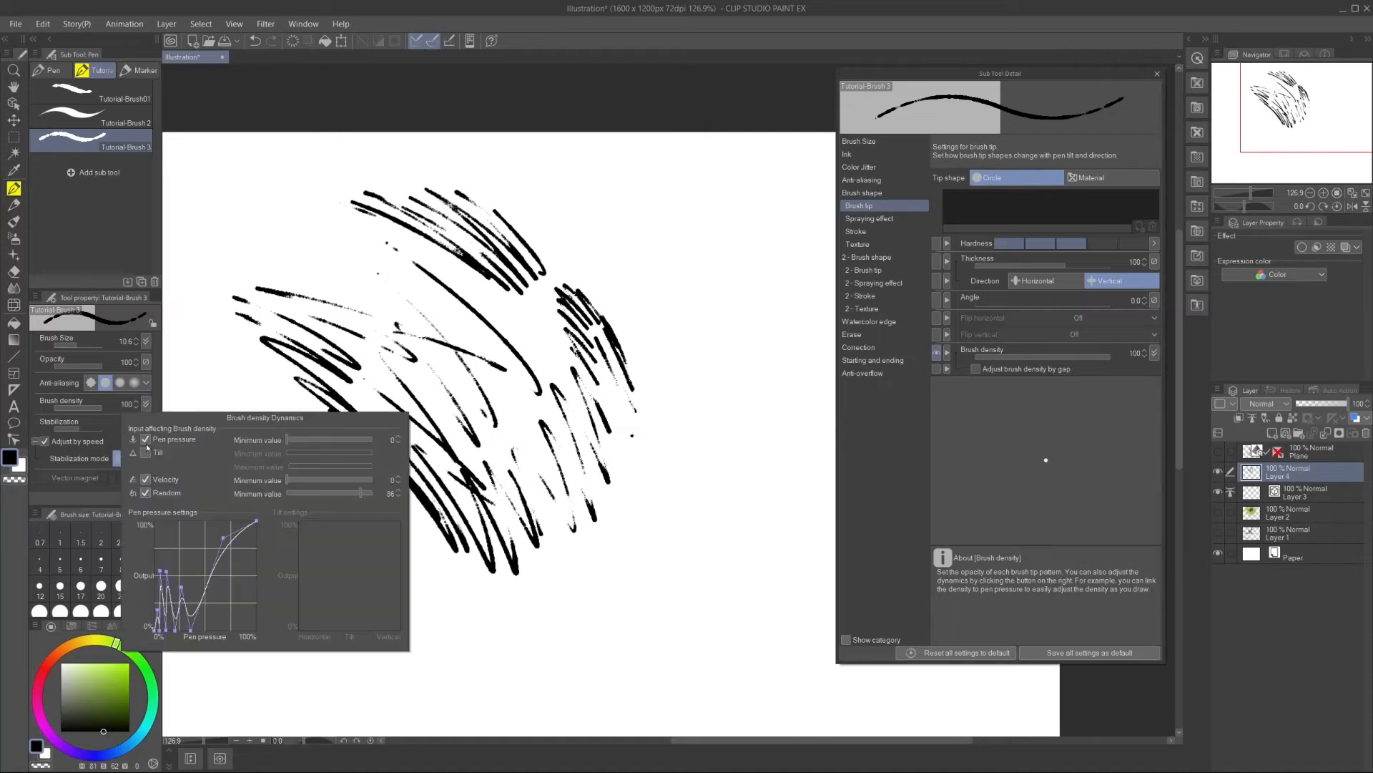
pyautogui.click(146, 479)
pyautogui.moveTo(238, 239); pyautogui.dragTo(433, 317)
pyautogui.moveTo(267, 233); pyautogui.dragTo(445, 334)
pyautogui.moveTo(323, 230); pyautogui.dragTo(495, 349)
pyautogui.moveTo(528, 205); pyautogui.dragTo(683, 303)
pyautogui.moveTo(575, 236); pyautogui.dragTo(707, 338)
pyautogui.moveTo(639, 299); pyautogui.dragTo(713, 394)
pyautogui.moveTo(661, 336)
pyautogui.mouseDown()
pyautogui.moveTo(712, 423)
pyautogui.moveTo(675, 436)
pyautogui.mouseUp()
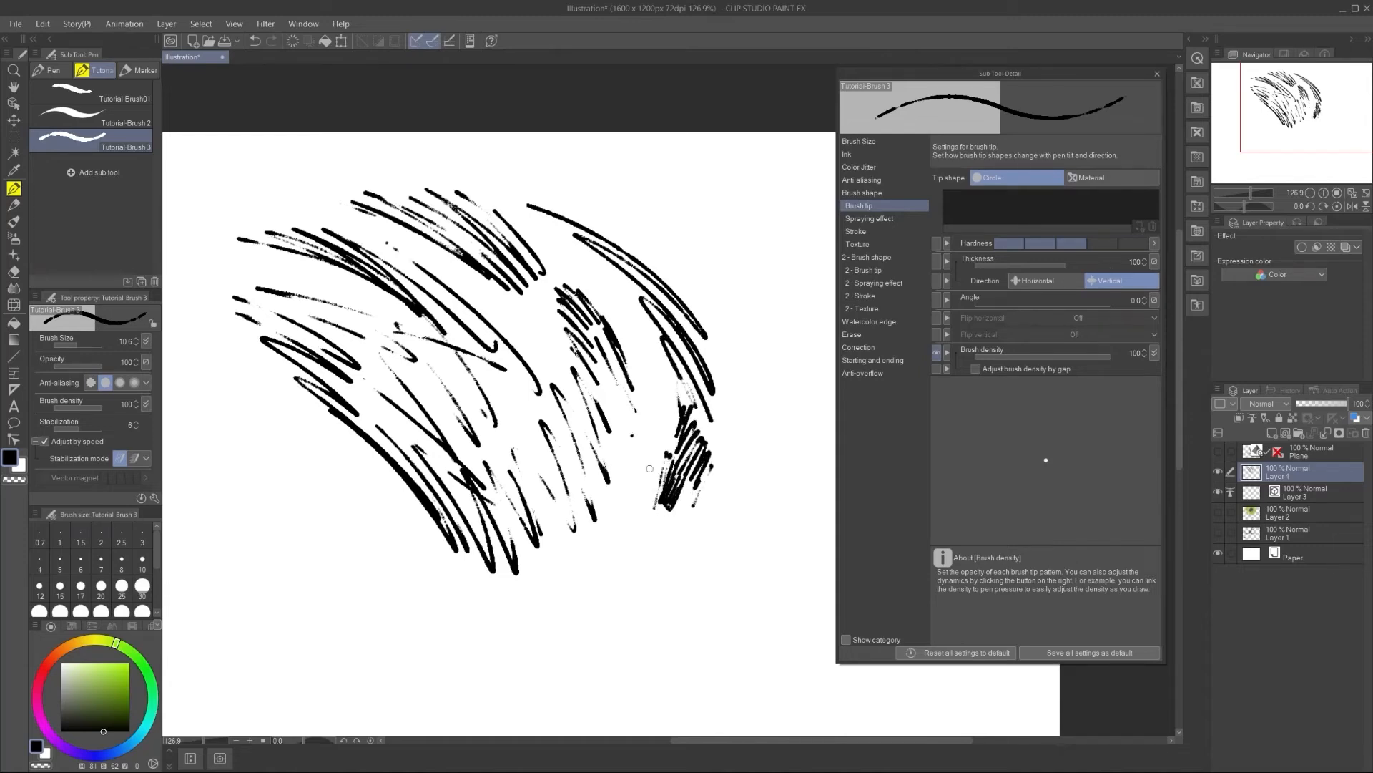
# Step: Clear Layer 4, sketch a small oval head with an eye mark, and clear the layer again
pyautogui.press('Delete')
pyautogui.scroll(-3, 545, 344)
pyautogui.moveTo(516, 329); pyautogui.dragTo(500, 251)
pyautogui.hotkey('ctrl', 'z')
pyautogui.moveTo(463, 334); pyautogui.dragTo(577, 334)
pyautogui.moveTo(483, 269); pyautogui.dragTo(468, 329)
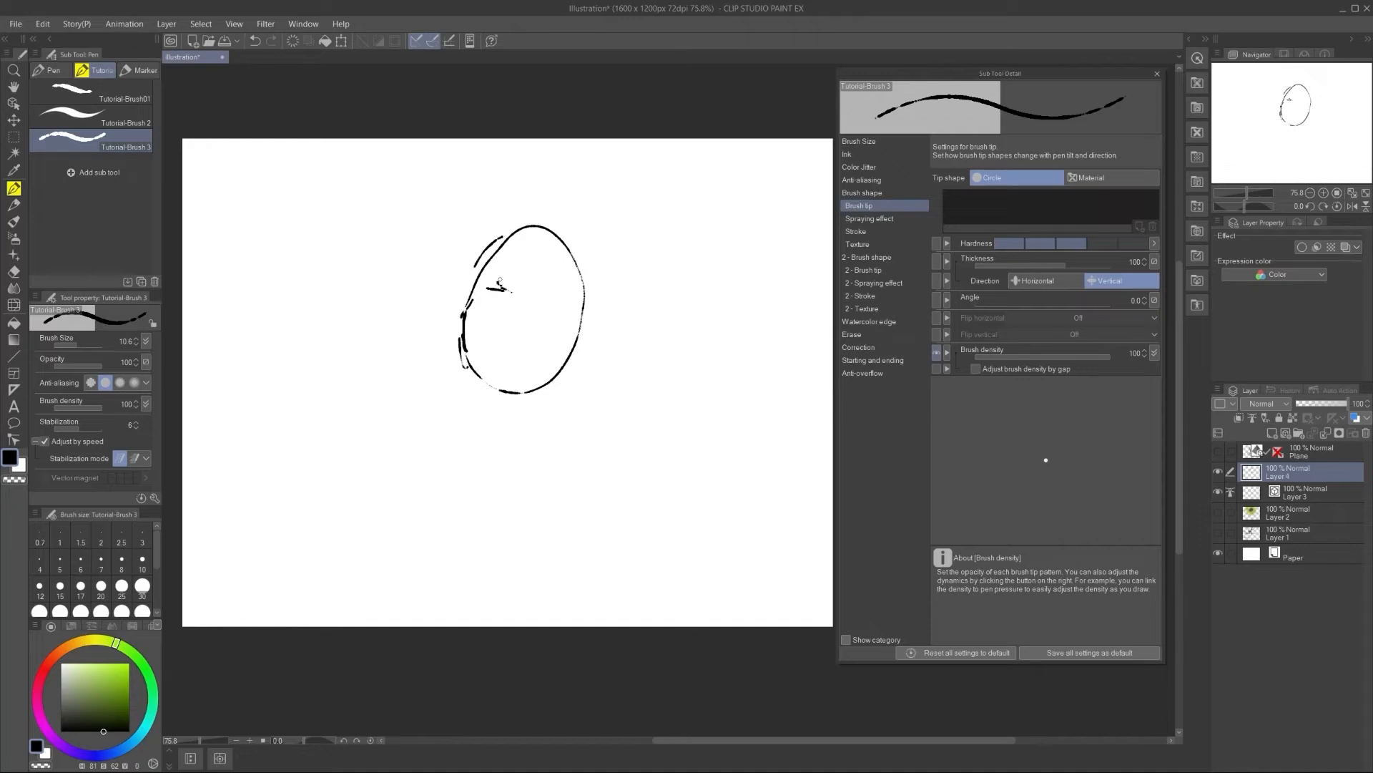
pyautogui.press('Delete')
# Step: Set the brush size to 9.2 and scale the image resolution by 2.50 to 4000 x 3000 px
pyautogui.press('[')
pyautogui.press('[')
pyautogui.click(43, 24)
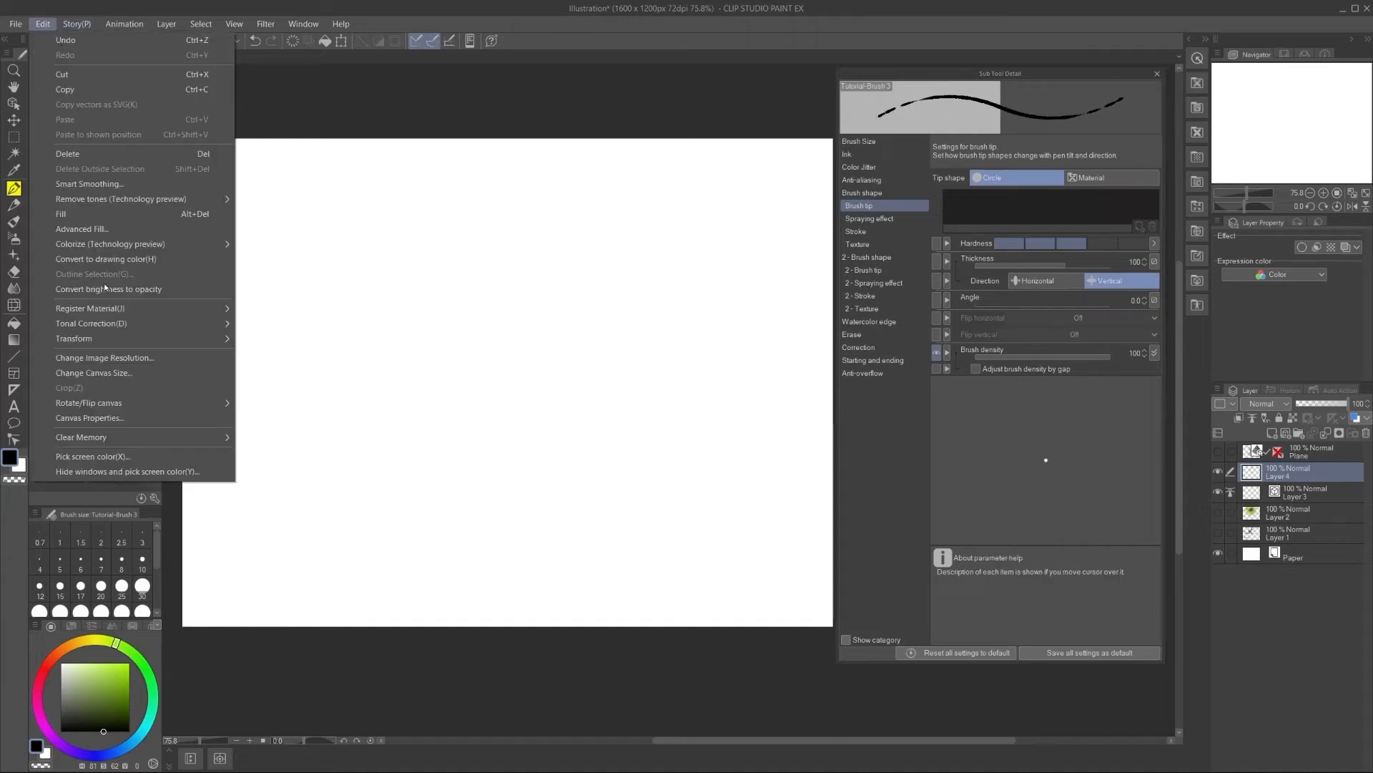
pyautogui.click(118, 357)
pyautogui.click(711, 380)
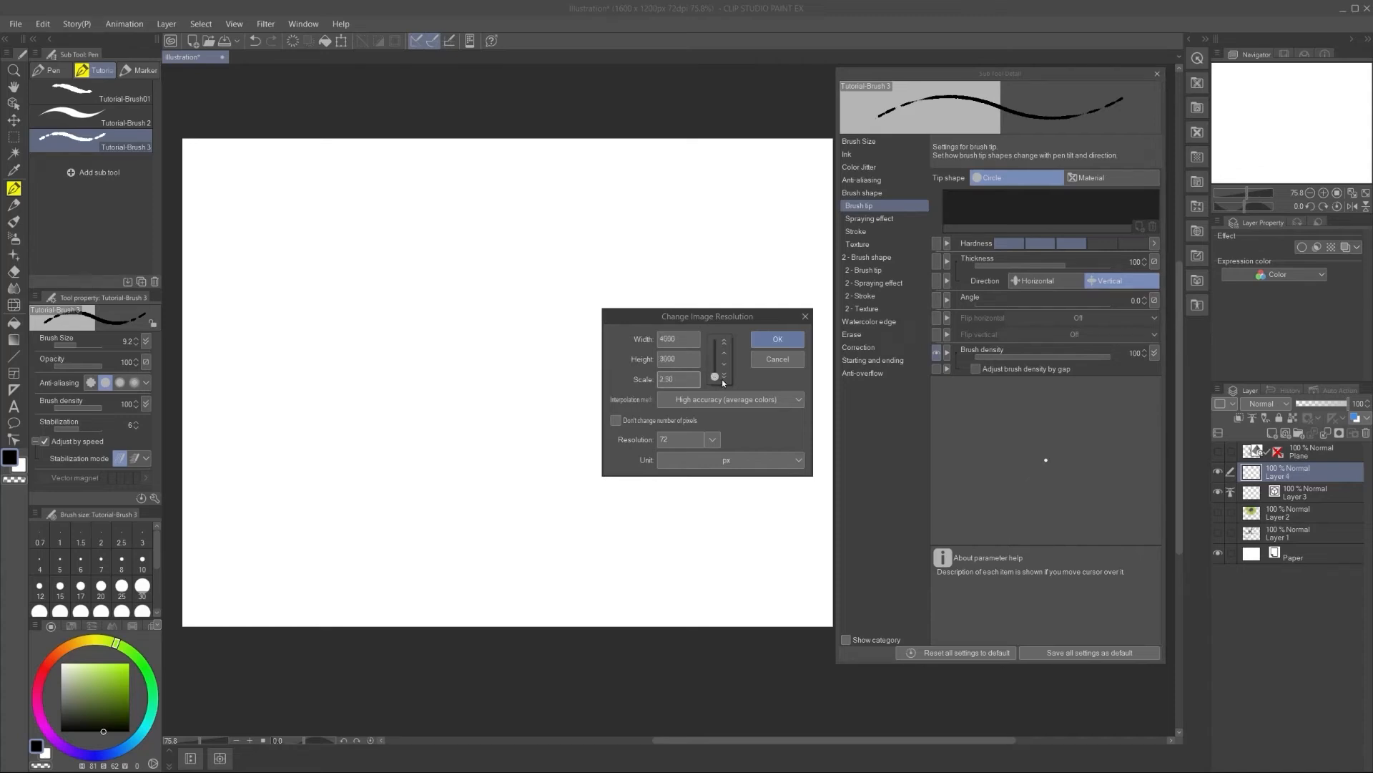
pyautogui.click(773, 341)
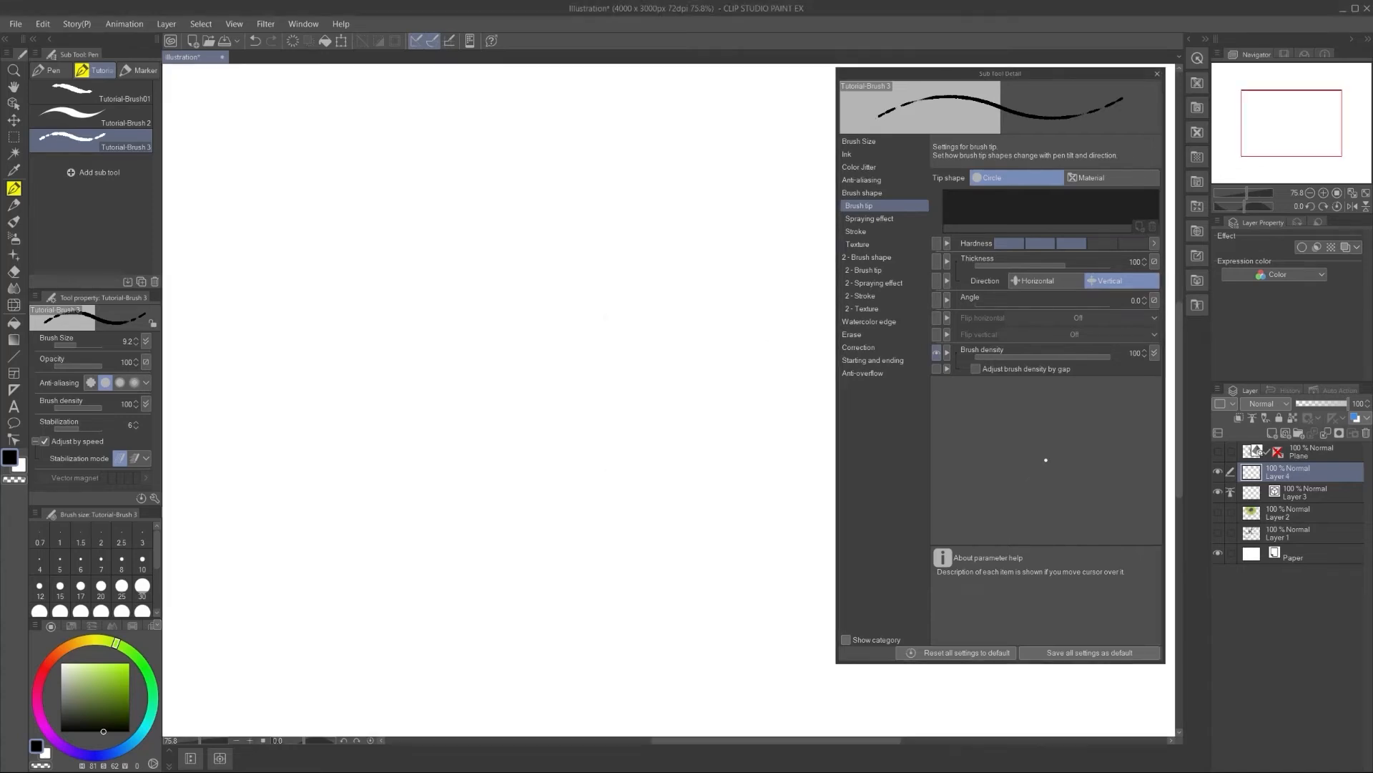
# Step: Paint short diagonal test strokes on the enlarged canvas and clear Layer 4
pyautogui.moveTo(543, 331); pyautogui.dragTo(551, 336)
pyautogui.moveTo(469, 284); pyautogui.dragTo(548, 388)
pyautogui.moveTo(454, 289); pyautogui.dragTo(534, 408)
pyautogui.scroll(-3, 461, 326)
pyautogui.press('Delete')
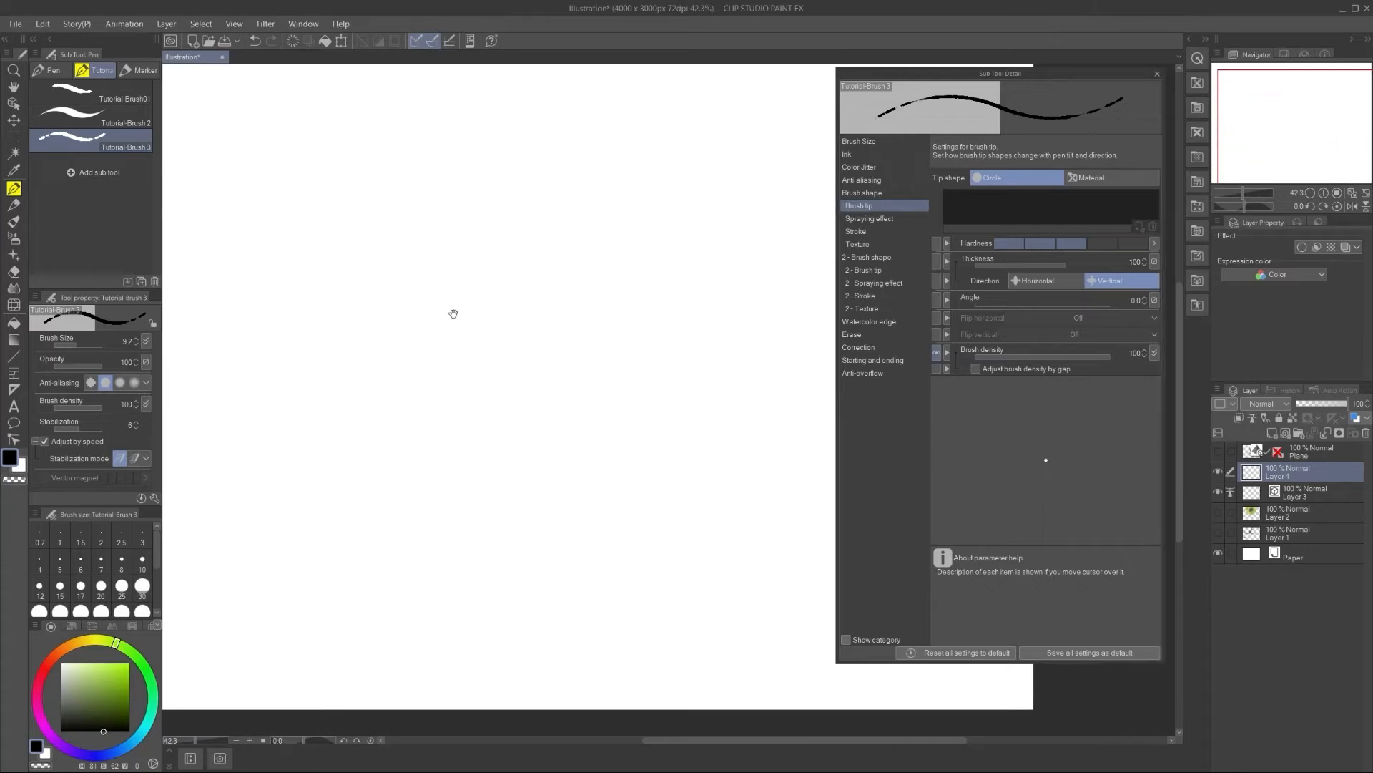
pyautogui.moveTo(472, 289); pyautogui.dragTo(558, 383)
pyautogui.scroll(-3, 610, 334)
pyautogui.scroll(4, 601, 336)
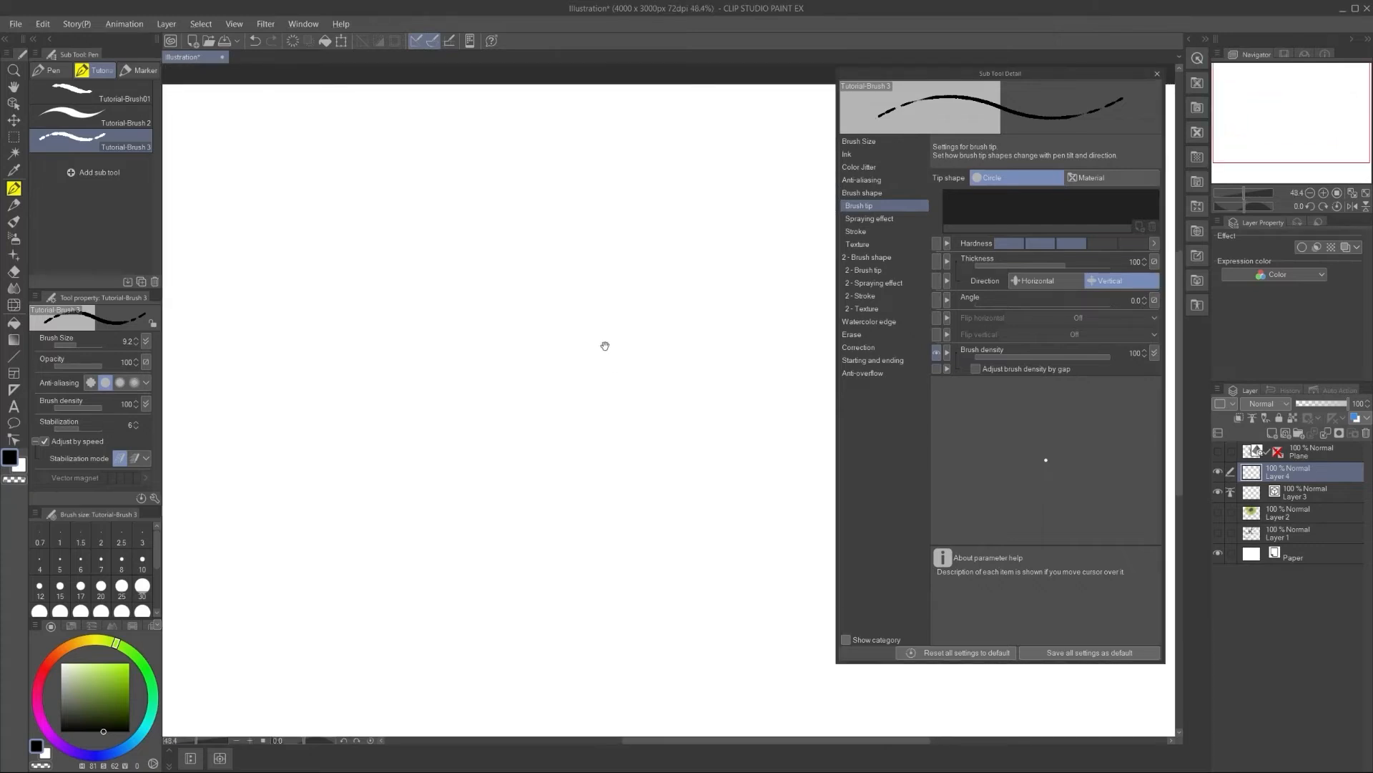
# Step: Paint a small fan of test hatching, clear it from Layer 4 and sketch a large oval head outline
pyautogui.moveTo(563, 281); pyautogui.dragTo(610, 331)
pyautogui.moveTo(510, 258); pyautogui.dragTo(584, 309)
pyautogui.moveTo(513, 262); pyautogui.dragTo(575, 336)
pyautogui.moveTo(529, 280); pyautogui.dragTo(567, 343)
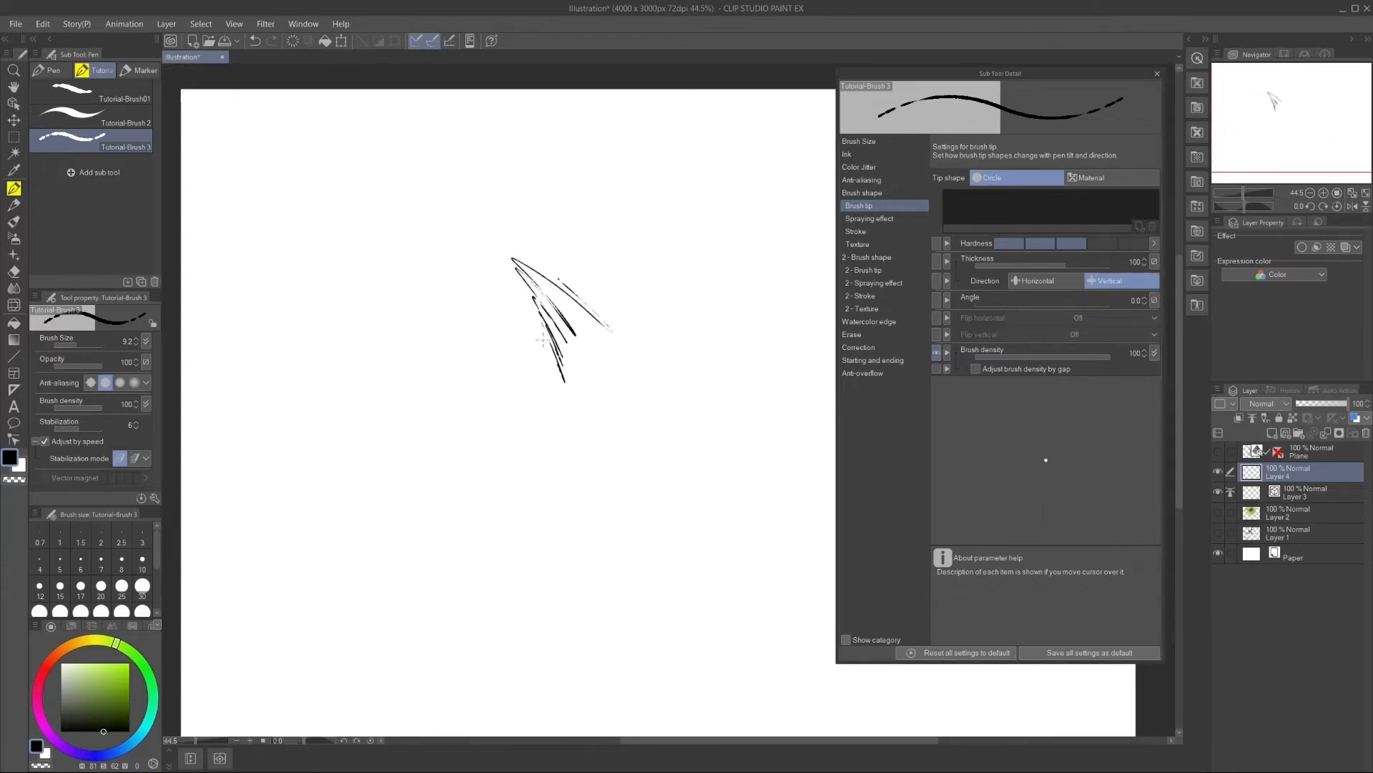
pyautogui.press('Delete')
pyautogui.moveTo(518, 208)
pyautogui.mouseDown()
pyautogui.moveTo(601, 465)
pyautogui.moveTo(555, 181)
pyautogui.mouseUp()
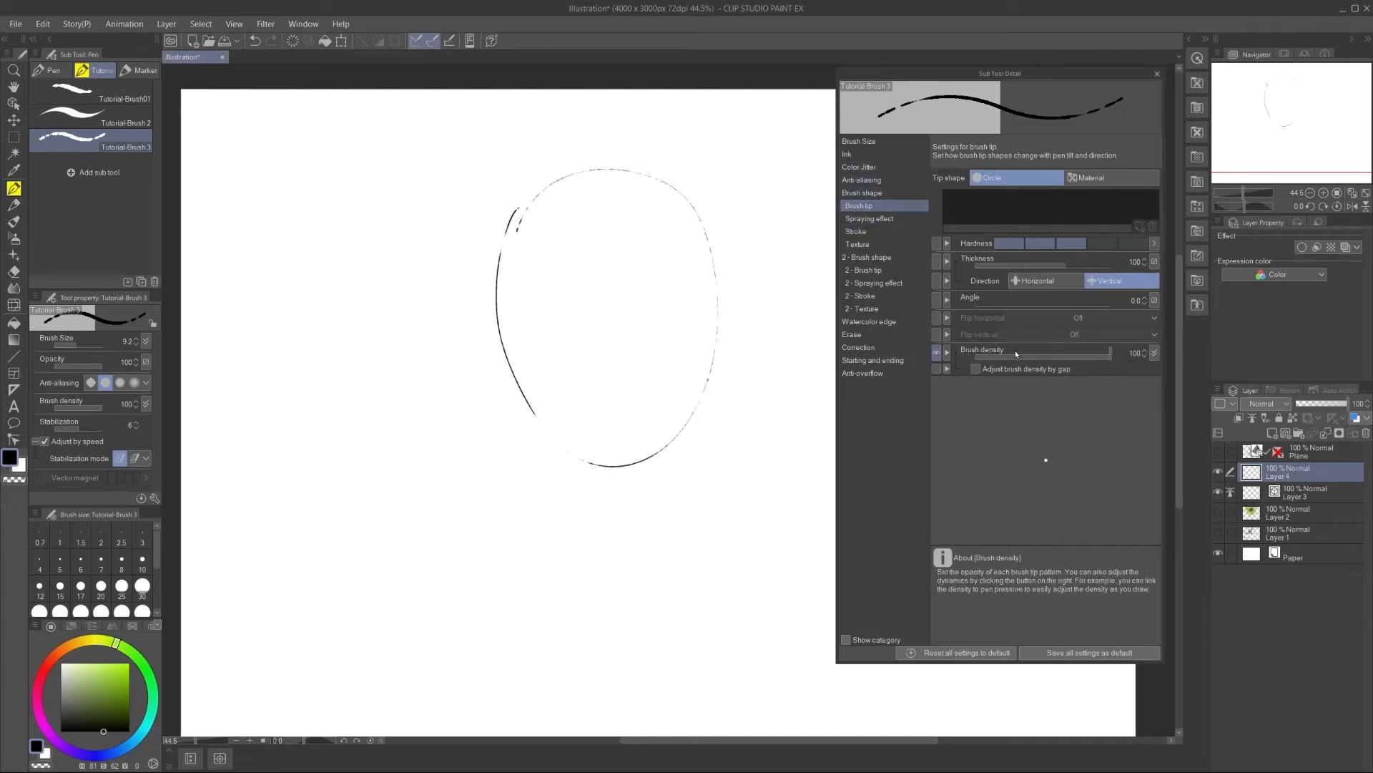
# Step: Lower the brush tip's hardness to the second level and paint thick test strokes in and around the oval, starting at brush size 141.7
pyautogui.click(1153, 353)
pyautogui.click(1110, 442)
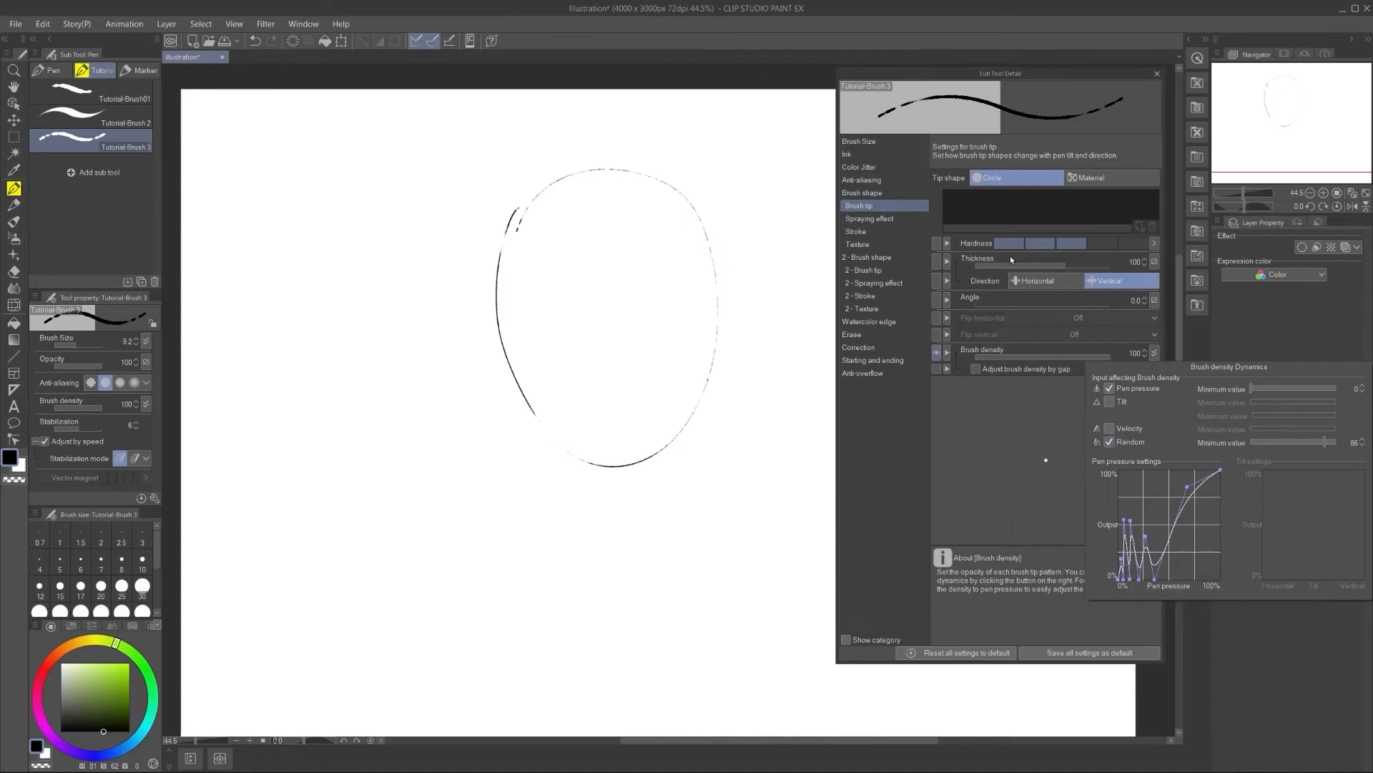
pyautogui.click(1045, 245)
pyautogui.moveTo(639, 230)
pyautogui.mouseDown()
pyautogui.moveTo(599, 313)
pyautogui.moveTo(594, 370)
pyautogui.moveTo(672, 269)
pyautogui.moveTo(669, 243)
pyautogui.mouseUp()
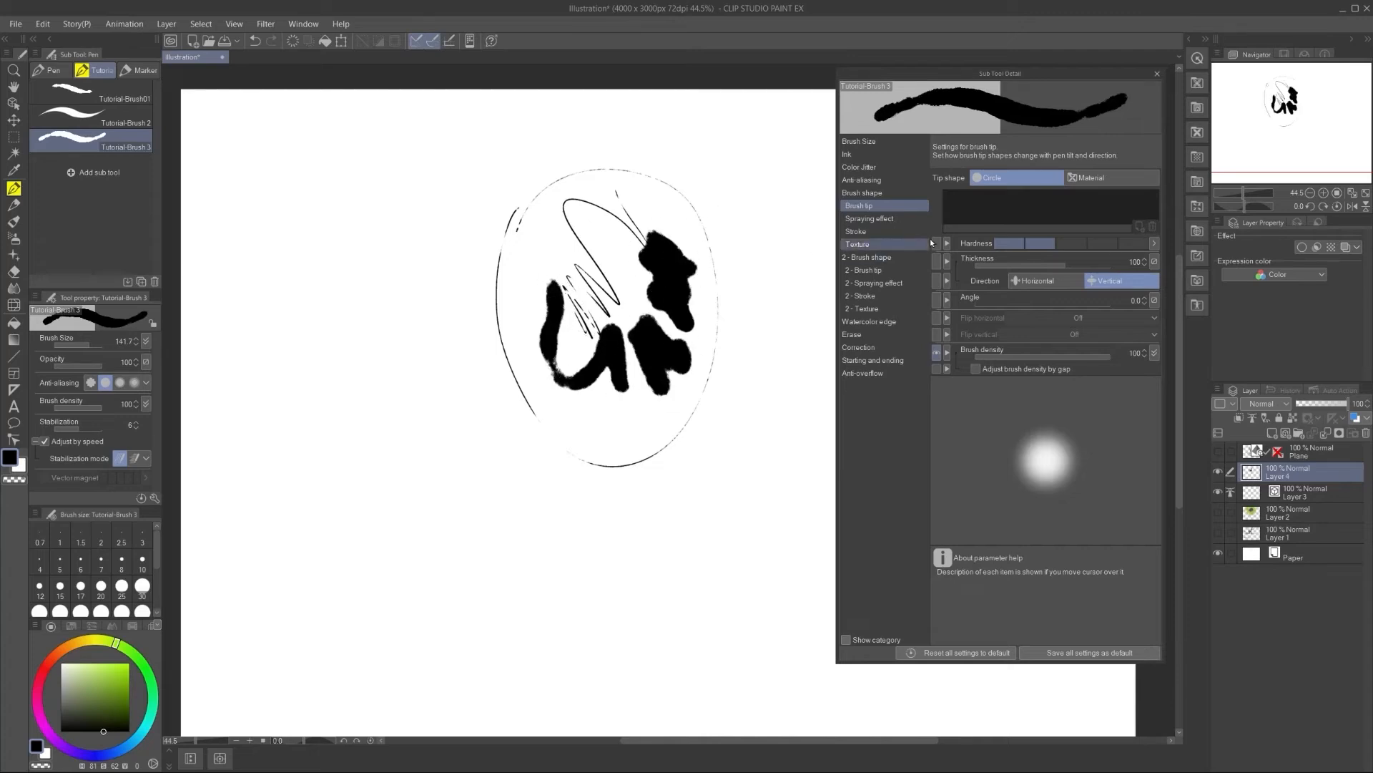
pyautogui.click(858, 244)
pyautogui.moveTo(589, 140)
pyautogui.mouseDown()
pyautogui.moveTo(452, 176)
pyautogui.moveTo(424, 270)
pyautogui.moveTo(469, 361)
pyautogui.moveTo(437, 279)
pyautogui.mouseUp()
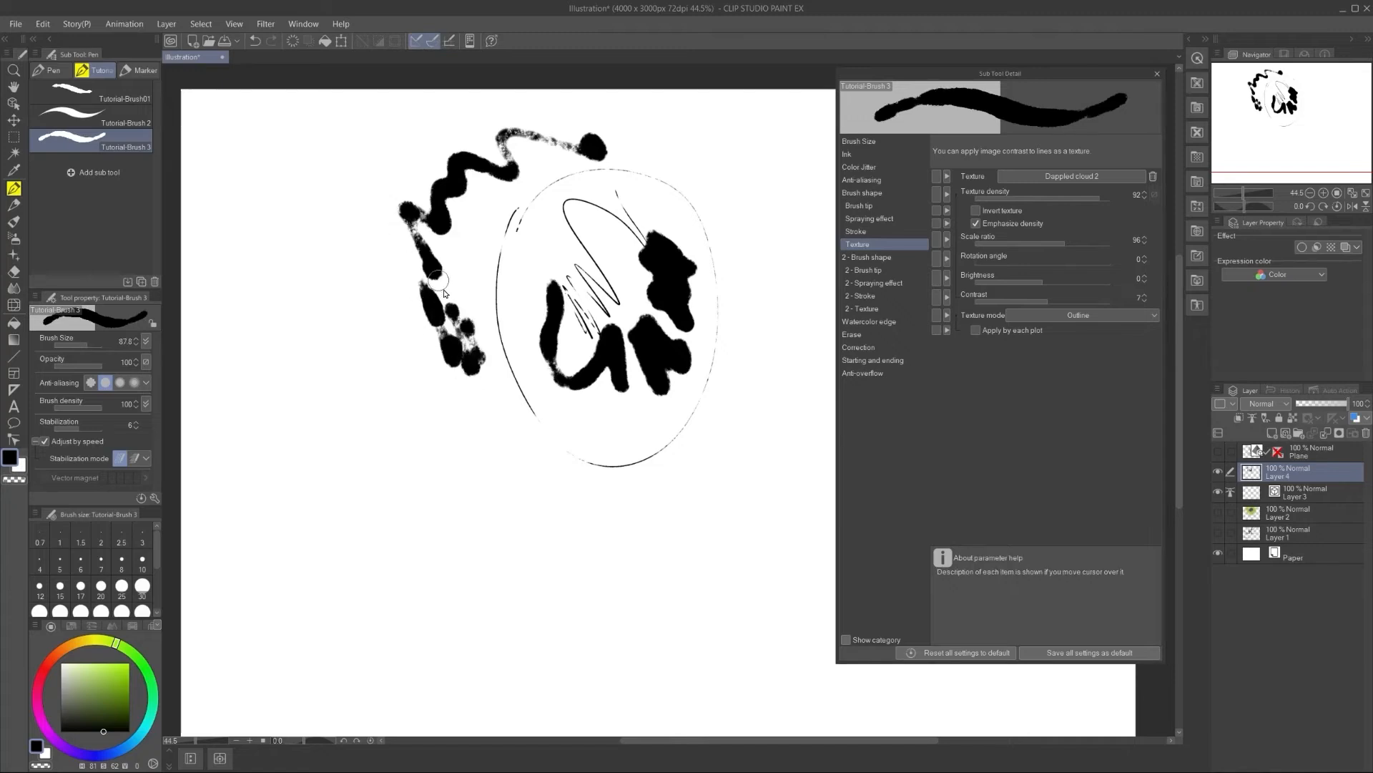
# Step: On a cleared Layer 4, sketch a face outline with two ears using brush size 5.5
pyautogui.press('[')
pyautogui.press('[')
pyautogui.press('[')
pyautogui.press('[')
pyautogui.press('[')
pyautogui.press('[')
pyautogui.press('[')
pyautogui.press('[')
pyautogui.press('Delete')
pyautogui.hotkey('ctrl', 'z')
pyautogui.hotkey('ctrl', 'z')
pyautogui.hotkey('ctrl', 'z')
pyautogui.hotkey('ctrl', 'z')
pyautogui.hotkey('ctrl', 'z')
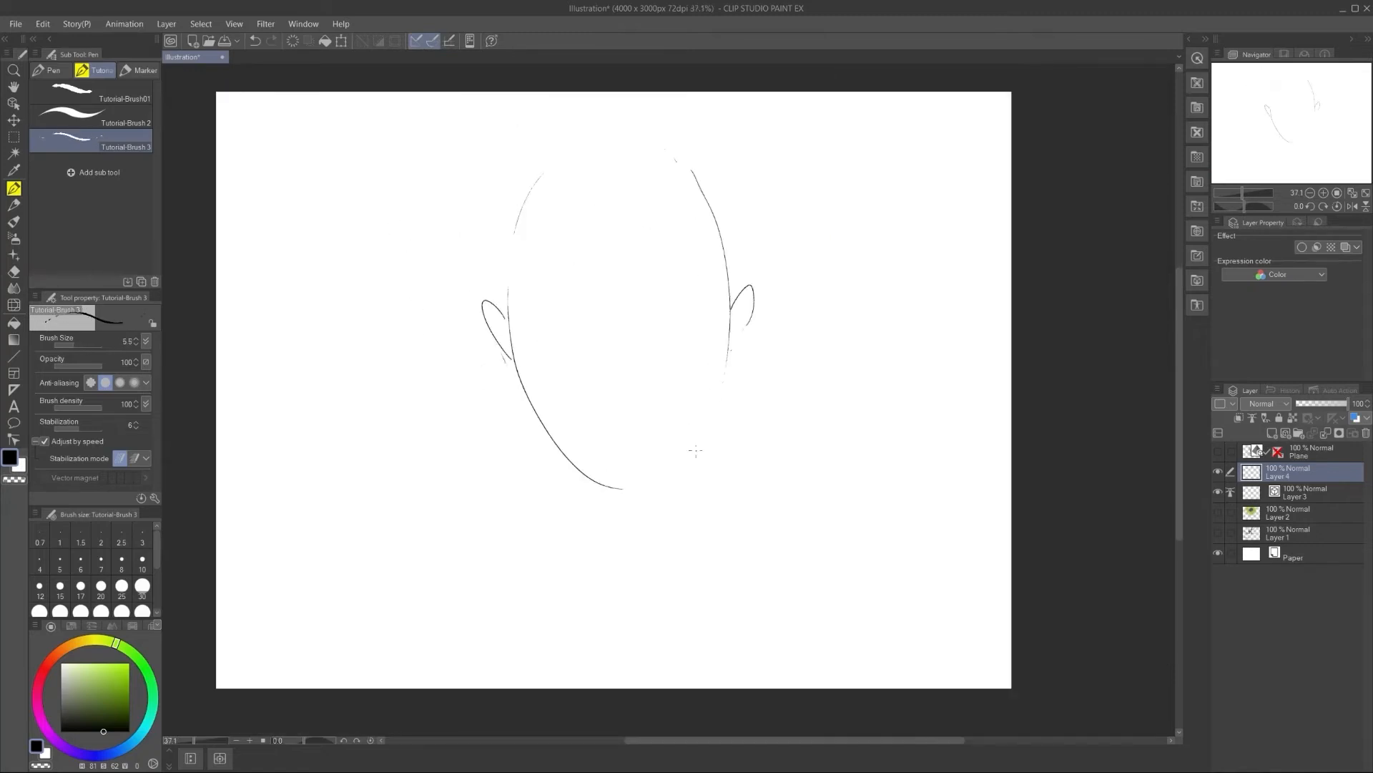
# Step: Sketch the neck and open collar, and add the eyes, nose and mouth to the face
pyautogui.moveTo(695, 458); pyautogui.dragTo(706, 509)
pyautogui.moveTo(537, 302); pyautogui.dragTo(698, 288)
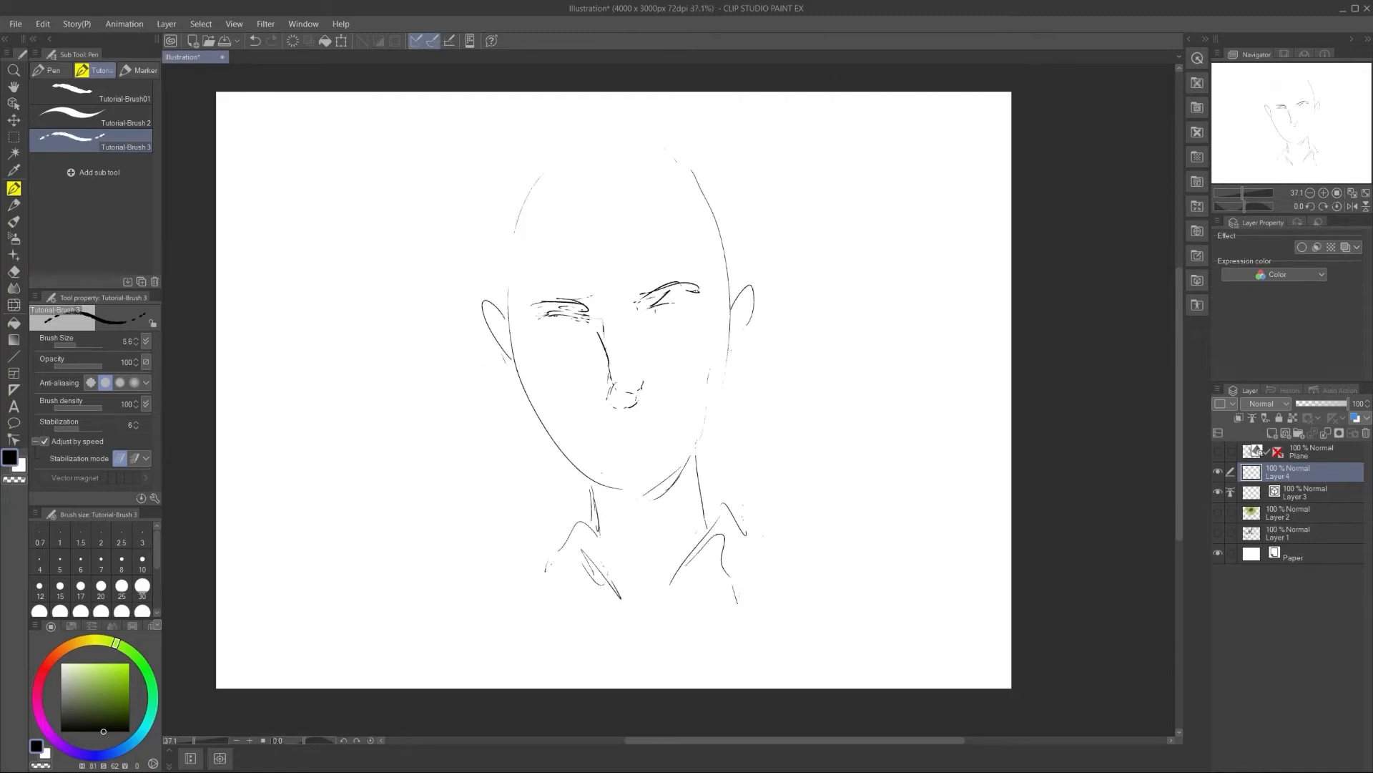
pyautogui.moveTo(599, 430); pyautogui.dragTo(625, 442)
# Step: Add loose hair strands around the head, and detail the portrait with jaw and cheek shading and dangling earrings
pyautogui.moveTo(573, 249); pyautogui.dragTo(537, 305)
pyautogui.moveTo(511, 310); pyautogui.dragTo(463, 328)
pyautogui.moveTo(568, 155); pyautogui.dragTo(484, 220)
pyautogui.moveTo(475, 223); pyautogui.dragTo(455, 297)
pyautogui.moveTo(515, 375); pyautogui.dragTo(526, 429)
pyautogui.moveTo(703, 346); pyautogui.dragTo(688, 396)
pyautogui.moveTo(639, 419); pyautogui.dragTo(658, 420)
pyautogui.moveTo(525, 376); pyautogui.dragTo(556, 432)
pyautogui.moveTo(607, 444)
pyautogui.mouseDown()
pyautogui.moveTo(642, 444)
pyautogui.moveTo(603, 482)
pyautogui.mouseUp()
pyautogui.moveTo(492, 317); pyautogui.dragTo(509, 347)
pyautogui.scroll(-1, 515, 443)
pyautogui.moveTo(560, 334); pyautogui.dragTo(568, 340)
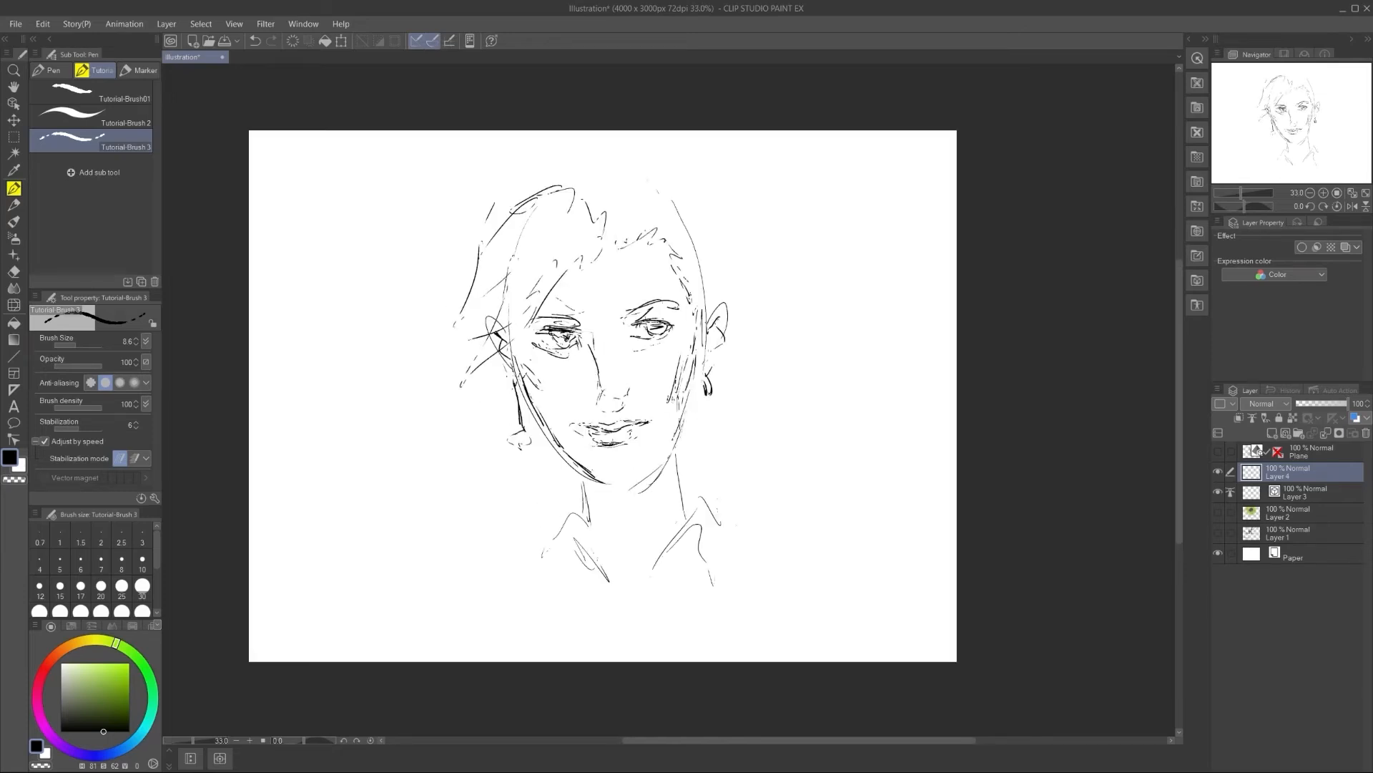
# Step: Shade the neck beneath the jaw and the face, and outline the crown of the head
pyautogui.moveTo(666, 458); pyautogui.dragTo(621, 516)
pyautogui.moveTo(669, 451); pyautogui.dragTo(616, 488)
pyautogui.scroll(-2, 605, 419)
pyautogui.moveTo(599, 405)
pyautogui.mouseDown()
pyautogui.moveTo(624, 397)
pyautogui.moveTo(631, 363)
pyautogui.mouseUp()
pyautogui.press('Delete')
pyautogui.hotkey('ctrl', 'z')
pyautogui.moveTo(598, 226); pyautogui.dragTo(682, 293)
# Step: Sketch both shoulders, the sleeve outlines and the shirt folds below the open collar
pyautogui.moveTo(691, 490); pyautogui.dragTo(801, 480)
pyautogui.moveTo(760, 528); pyautogui.dragTo(731, 570)
pyautogui.moveTo(804, 490); pyautogui.dragTo(841, 610)
pyautogui.moveTo(480, 549); pyautogui.dragTo(458, 590)
pyautogui.moveTo(690, 499); pyautogui.dragTo(684, 542)
pyautogui.moveTo(621, 563); pyautogui.dragTo(634, 601)
pyautogui.moveTo(587, 466); pyautogui.dragTo(599, 526)
# Step: Add shading strokes around the eye, beside the nose and along the far side of the face
pyautogui.moveTo(676, 332); pyautogui.dragTo(683, 395)
pyautogui.moveTo(570, 304); pyautogui.dragTo(552, 347)
pyautogui.moveTo(578, 345)
pyautogui.mouseDown()
pyautogui.moveTo(590, 384)
pyautogui.moveTo(574, 393)
pyautogui.mouseUp()
pyautogui.scroll(1, 515, 319)
pyautogui.scroll(-2, 521, 311)
pyautogui.hotkey('ctrl', 'z')
# Step: Sketch slanted ceiling beams across the upper background on both sides of the head
pyautogui.moveTo(394, 218); pyautogui.dragTo(532, 257)
pyautogui.moveTo(472, 305); pyautogui.dragTo(475, 425)
pyautogui.moveTo(657, 292); pyautogui.dragTo(715, 314)
pyautogui.moveTo(588, 215); pyautogui.dragTo(737, 274)
pyautogui.moveTo(692, 216); pyautogui.dragTo(768, 249)
pyautogui.moveTo(365, 268); pyautogui.dragTo(455, 289)
# Step: Sketch the vertical window post to the left of the head, erasing stray lines on both sides of the background
pyautogui.moveTo(456, 349); pyautogui.dragTo(457, 548)
pyautogui.hotkey('ctrl', 'z')
pyautogui.moveTo(481, 291); pyautogui.dragTo(481, 488)
pyautogui.moveTo(736, 328); pyautogui.dragTo(779, 288)
pyautogui.press('e')
pyautogui.moveTo(458, 312); pyautogui.dragTo(462, 503)
pyautogui.moveTo(736, 279); pyautogui.dragTo(715, 363)
pyautogui.press('p')
pyautogui.moveTo(493, 290); pyautogui.dragTo(493, 414)
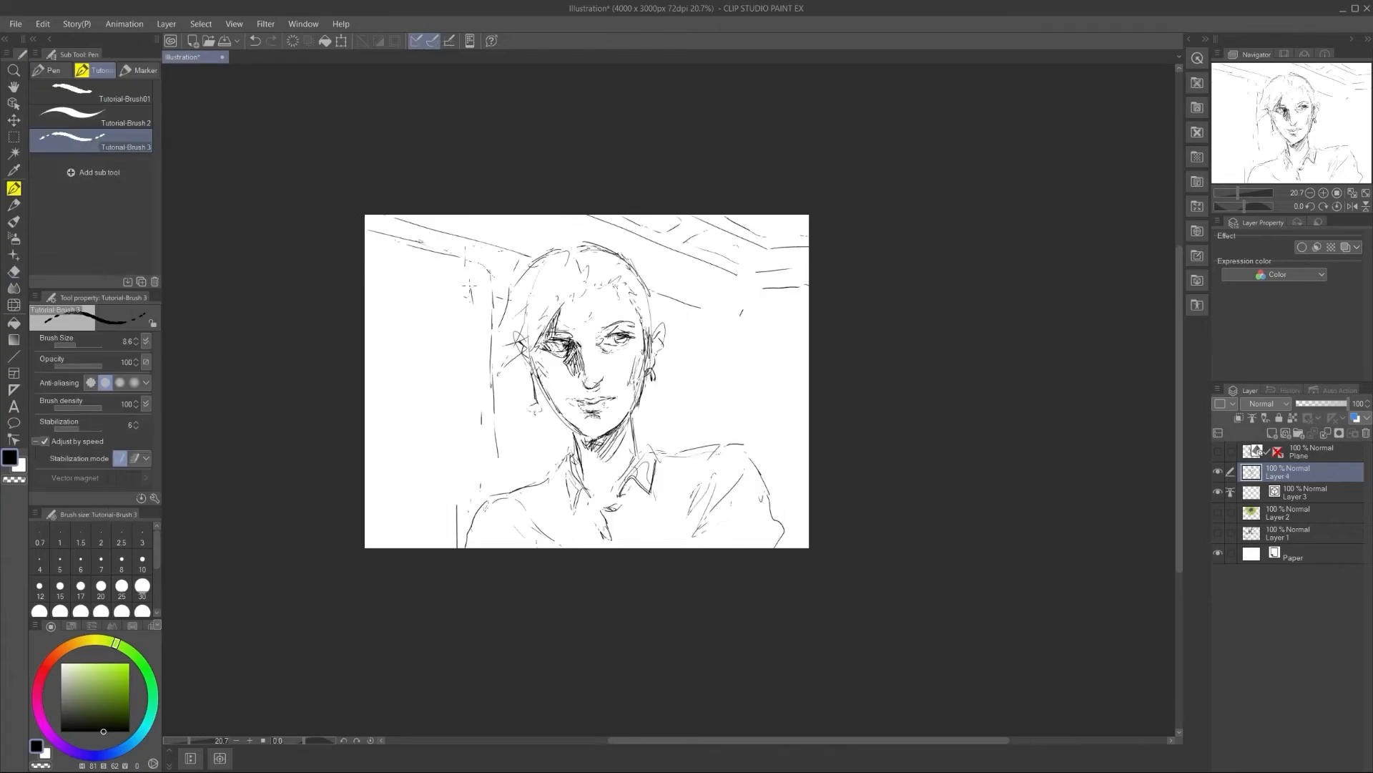
# Step: Draw the horizontal window crossbars to the left of the portrait and clean up the vertical post they meet
pyautogui.scroll(2, 487, 363)
pyautogui.moveTo(255, 324); pyautogui.dragTo(462, 355)
pyautogui.moveTo(461, 398); pyautogui.dragTo(462, 485)
pyautogui.moveTo(413, 391); pyautogui.dragTo(255, 372)
pyautogui.moveTo(466, 585); pyautogui.dragTo(255, 570)
pyautogui.moveTo(463, 481); pyautogui.dragTo(464, 585)
pyautogui.scroll(-3, 433, 434)
pyautogui.press('e')
pyautogui.moveTo(464, 357); pyautogui.dragTo(468, 487)
pyautogui.press('p')
pyautogui.moveTo(465, 324); pyautogui.dragTo(465, 374)
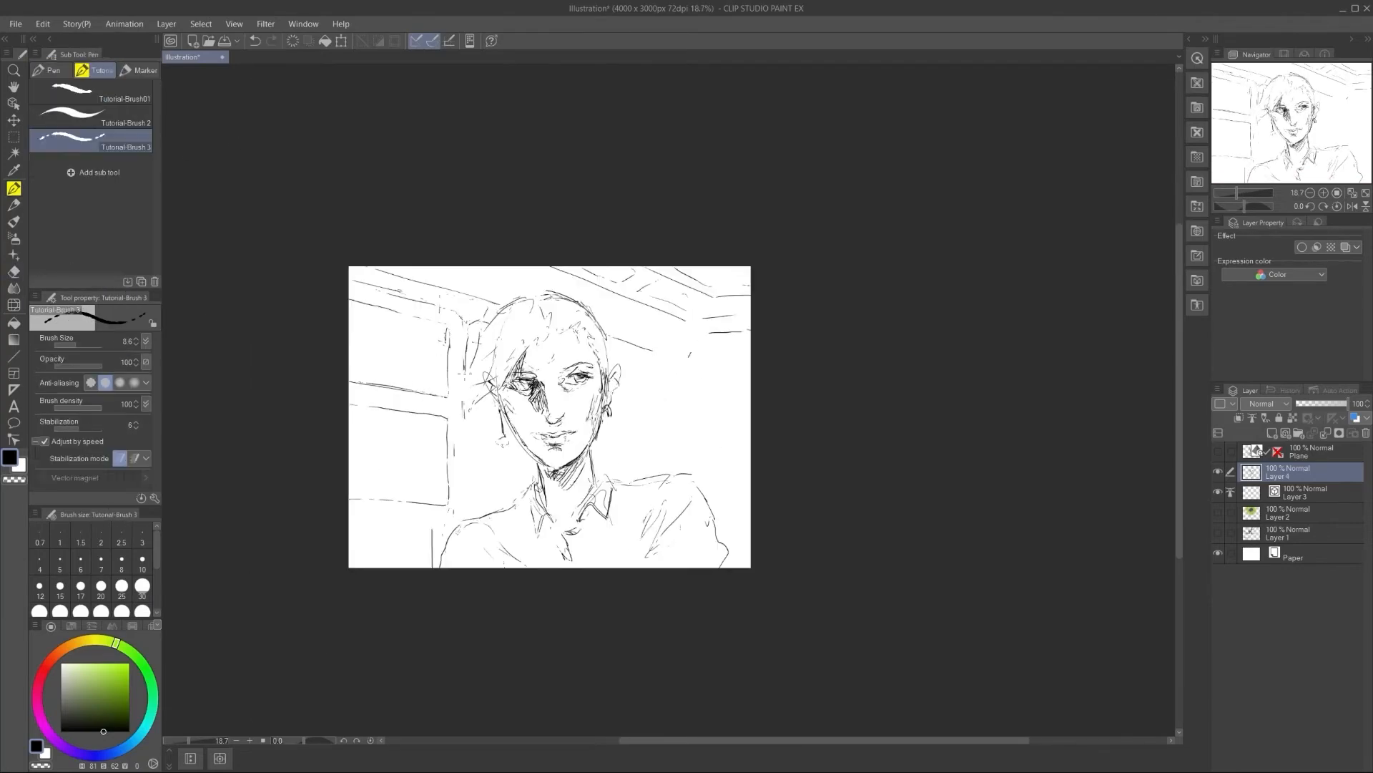
# Step: Complete the background sketch with wall lines behind the right shoulder and the remaining window-frame lines
pyautogui.moveTo(745, 379); pyautogui.dragTo(741, 406)
pyautogui.moveTo(439, 523); pyautogui.dragTo(350, 524)
pyautogui.scroll(-1, 449, 529)
pyautogui.moveTo(465, 423); pyautogui.dragTo(500, 428)
pyautogui.moveTo(465, 503); pyautogui.dragTo(500, 511)
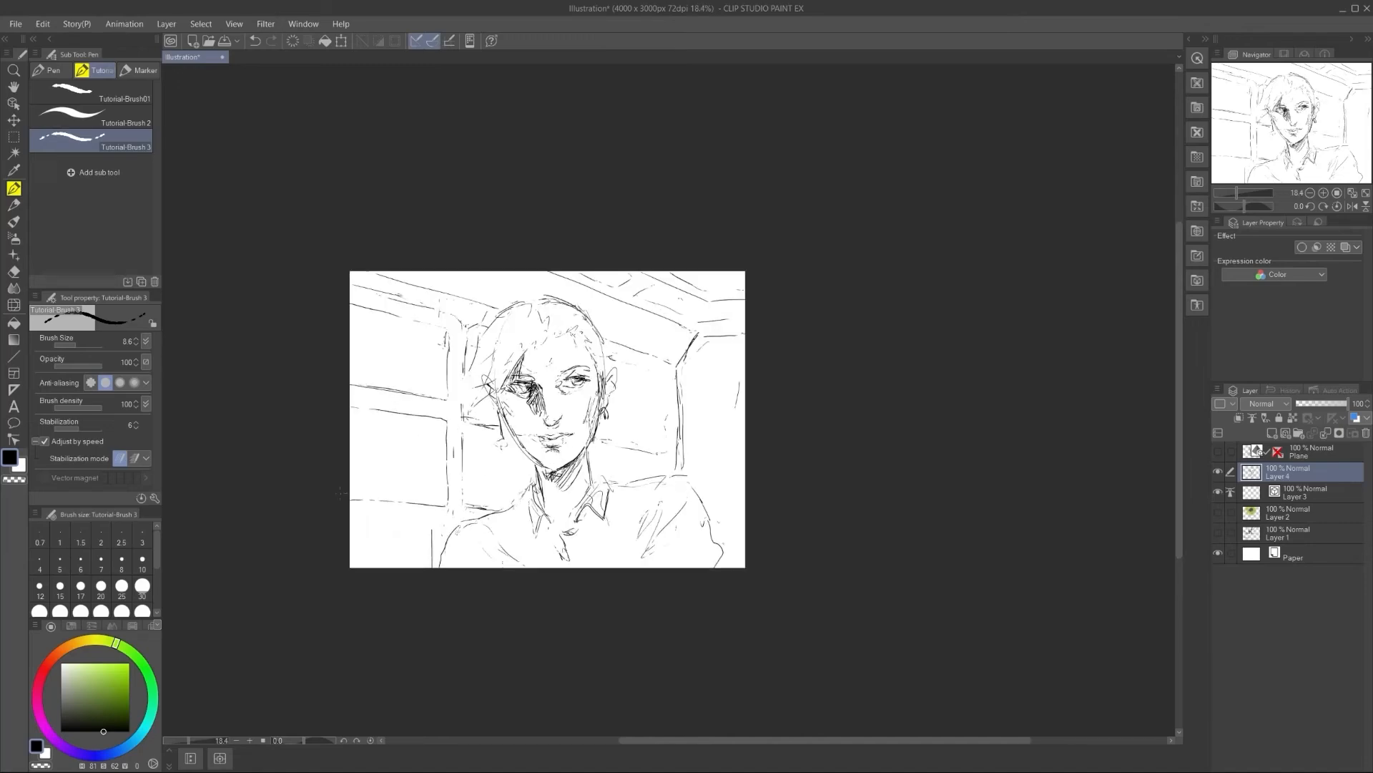
pyautogui.scroll(-3, 525, 423)
pyautogui.scroll(2, 587, 417)
pyautogui.moveTo(562, 327); pyautogui.dragTo(555, 344)
pyautogui.moveTo(433, 306); pyautogui.dragTo(423, 315)
pyautogui.scroll(1, 666, 542)
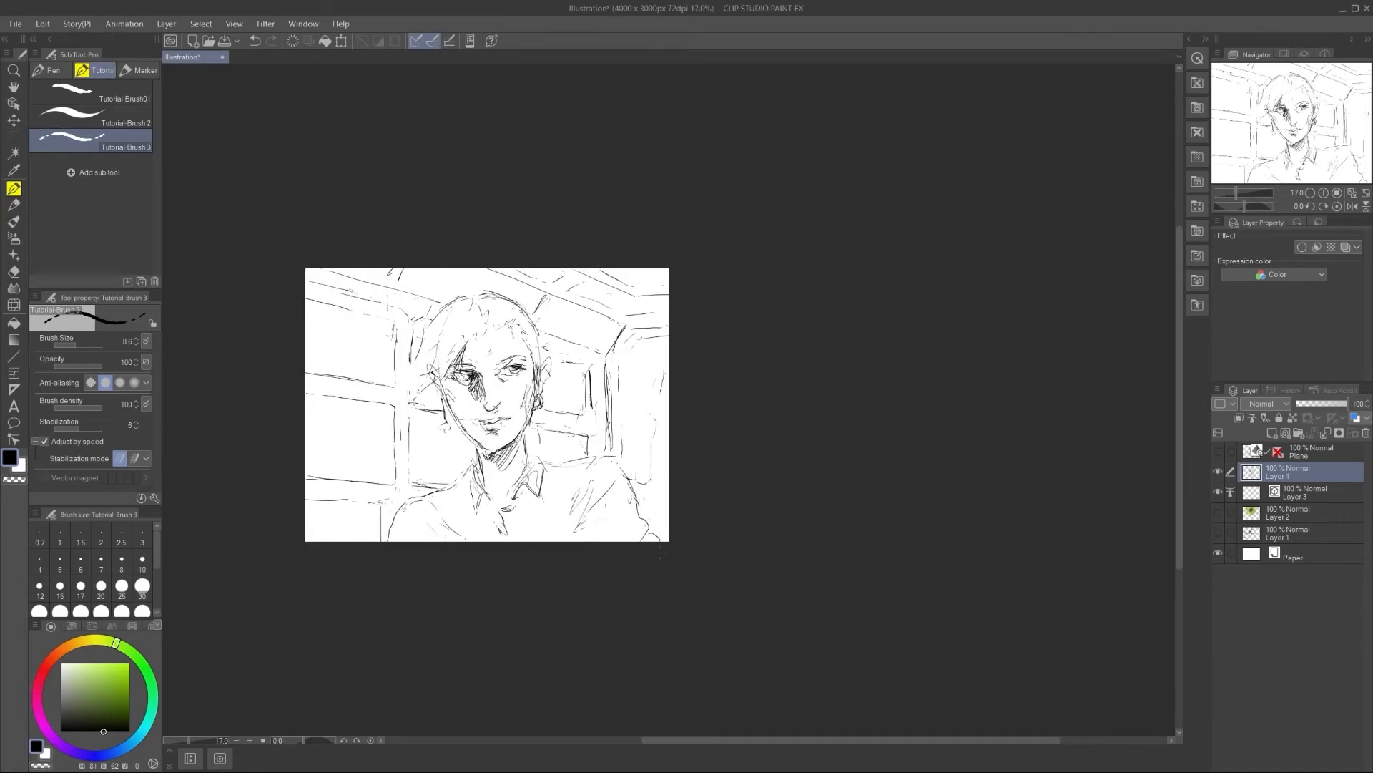
pyautogui.scroll(8, 717, 386)
pyautogui.press('e')
pyautogui.press('p')
pyautogui.scroll(-8, 717, 386)
pyautogui.moveTo(521, 289)
pyautogui.mouseDown()
pyautogui.moveTo(485, 333)
pyautogui.moveTo(487, 363)
pyautogui.moveTo(703, 445)
pyautogui.moveTo(751, 333)
pyautogui.mouseUp()
pyautogui.hotkey('ctrl', 'z')
# Step: Tint the Layer 4 sketch blue at 25% opacity and add a new layer above it for inking
pyautogui.scroll(3, 612, 420)
pyautogui.click(1346, 246)
pyautogui.click(1309, 403)
pyautogui.click(1285, 432)
# Step: With brush size 10, ink the side of the head, the swept hair strands and the top of the hair
pyautogui.scroll(3, 552, 336)
pyautogui.click(142, 563)
pyautogui.moveTo(767, 344)
pyautogui.mouseDown()
pyautogui.moveTo(775, 290)
pyautogui.moveTo(756, 213)
pyautogui.mouseUp()
pyautogui.moveTo(755, 213); pyautogui.dragTo(692, 133)
pyautogui.scroll(-2, 676, 300)
pyautogui.scroll(2, 717, 194)
pyautogui.moveTo(718, 194); pyautogui.dragTo(569, 357)
pyautogui.moveTo(618, 269); pyautogui.dragTo(578, 331)
pyautogui.moveTo(593, 257); pyautogui.dragTo(542, 331)
pyautogui.moveTo(602, 194); pyautogui.dragTo(563, 263)
pyautogui.moveTo(586, 147)
pyautogui.mouseDown()
pyautogui.moveTo(756, 108)
pyautogui.moveTo(780, 119)
pyautogui.moveTo(742, 142)
pyautogui.mouseUp()
# Step: Ink the hairline above the forehead, the hair along the right temple and the right eyebrow
pyautogui.moveTo(743, 190); pyautogui.dragTo(850, 202)
pyautogui.moveTo(812, 196); pyautogui.dragTo(846, 268)
pyautogui.moveTo(829, 208); pyautogui.dragTo(854, 242)
pyautogui.moveTo(761, 266); pyautogui.dragTo(806, 252)
pyautogui.moveTo(765, 269); pyautogui.dragTo(802, 256)
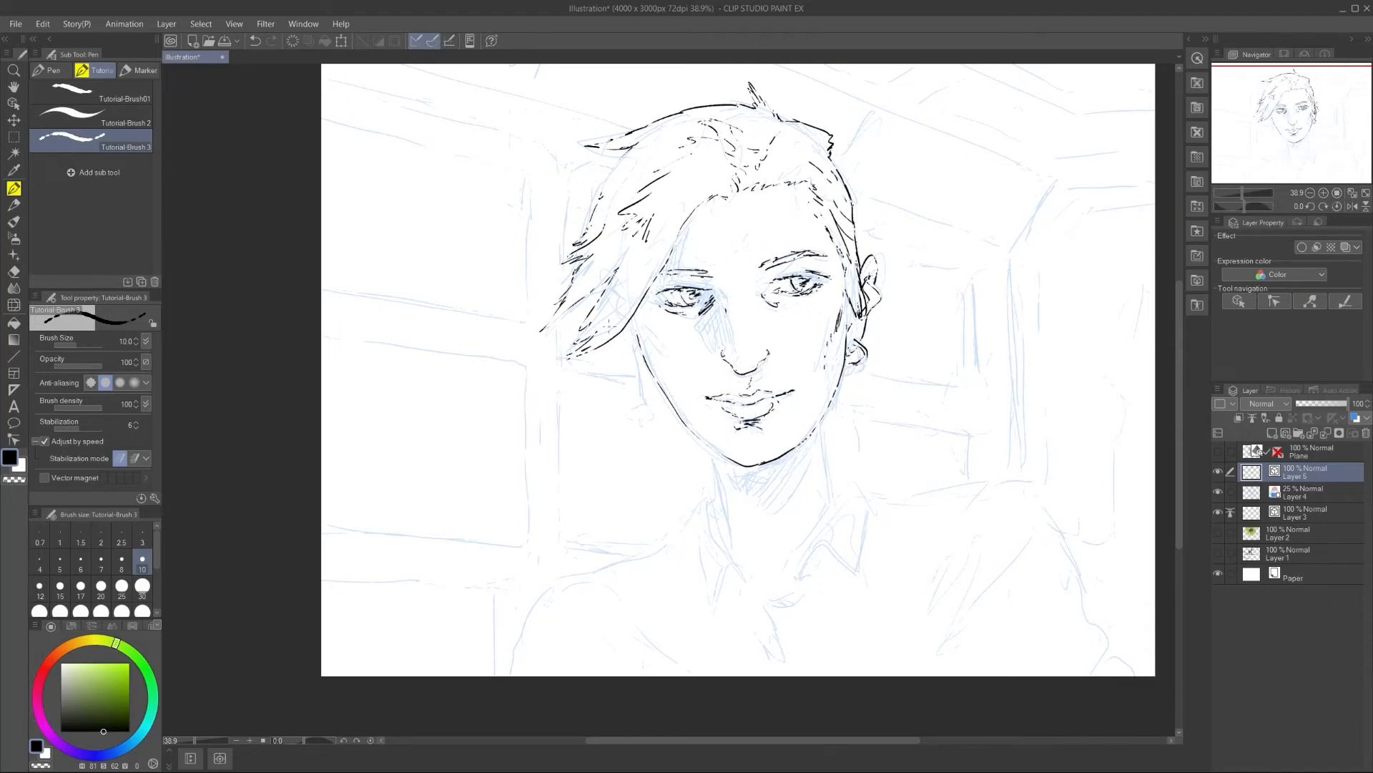
# Step: Ink the hoop earring, the neck, the open collar and the shirt front
pyautogui.moveTo(634, 414); pyautogui.dragTo(647, 400)
pyautogui.moveTo(825, 418); pyautogui.dragTo(832, 484)
pyautogui.moveTo(711, 449); pyautogui.dragTo(721, 516)
pyautogui.moveTo(834, 474)
pyautogui.mouseDown()
pyautogui.moveTo(823, 543)
pyautogui.moveTo(778, 629)
pyautogui.mouseUp()
pyautogui.moveTo(780, 630); pyautogui.dragTo(765, 503)
pyautogui.moveTo(762, 501); pyautogui.dragTo(765, 526)
pyautogui.moveTo(711, 424); pyautogui.dragTo(734, 457)
pyautogui.moveTo(684, 399); pyautogui.dragTo(683, 464)
# Step: Ink the left shoulder, its sleeve outline and the fabric folds on that side of the shirt
pyautogui.moveTo(700, 355)
pyautogui.mouseDown()
pyautogui.moveTo(712, 425)
pyautogui.moveTo(659, 421)
pyautogui.moveTo(587, 453)
pyautogui.mouseUp()
pyautogui.scroll(-1, 737, 426)
pyautogui.moveTo(565, 460); pyautogui.dragTo(614, 469)
pyautogui.moveTo(627, 480); pyautogui.dragTo(655, 526)
pyautogui.moveTo(569, 458); pyautogui.dragTo(525, 534)
pyautogui.moveTo(848, 381); pyautogui.dragTo(979, 370)
pyautogui.hotkey('ctrl', 'z')
pyautogui.hotkey('ctrl', 'z')
pyautogui.moveTo(585, 454); pyautogui.dragTo(517, 534)
# Step: Ink the right shoulder, its sleeve edge and the folds near the arm
pyautogui.moveTo(845, 379); pyautogui.dragTo(969, 371)
pyautogui.moveTo(966, 380); pyautogui.dragTo(919, 479)
pyautogui.moveTo(928, 427); pyautogui.dragTo(901, 516)
pyautogui.moveTo(904, 506); pyautogui.dragTo(901, 449)
pyautogui.scroll(-3, 543, 411)
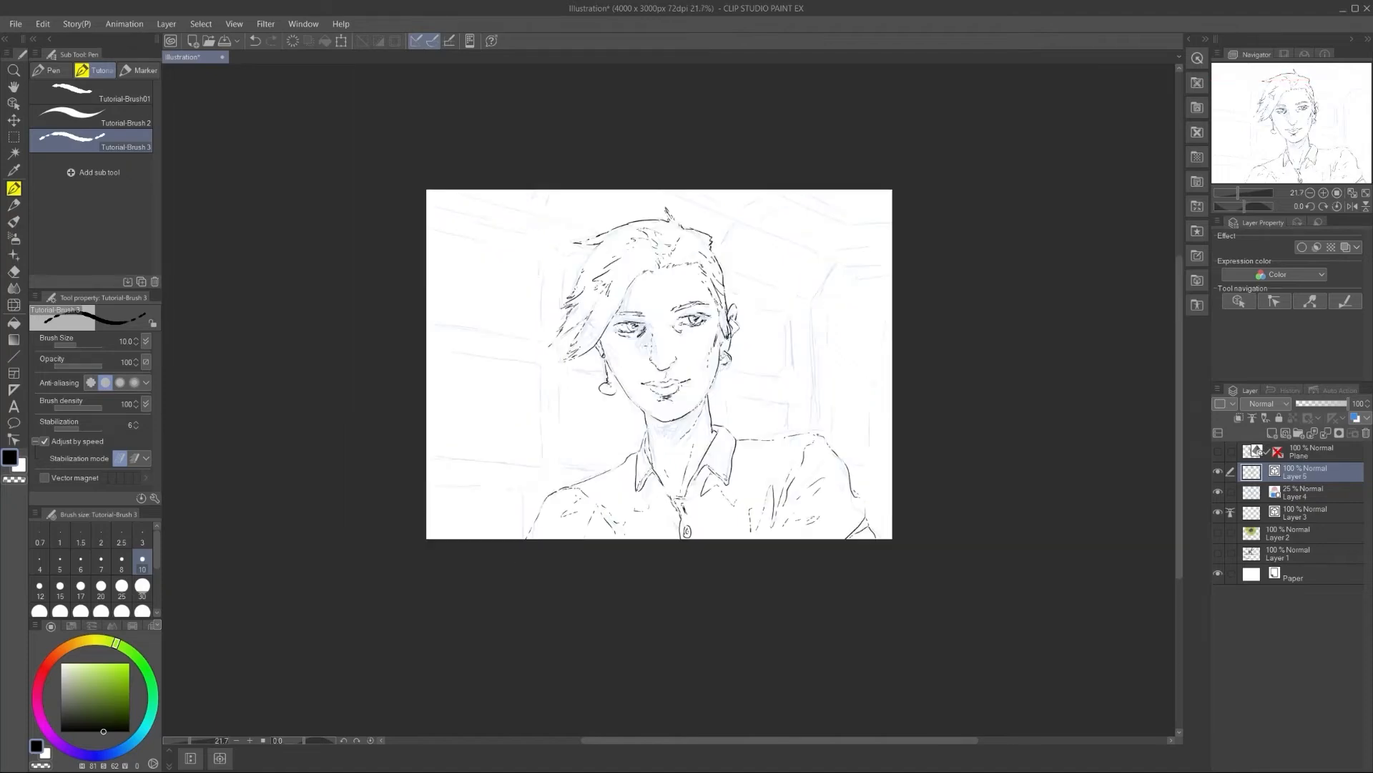
pyautogui.scroll(3, 634, 368)
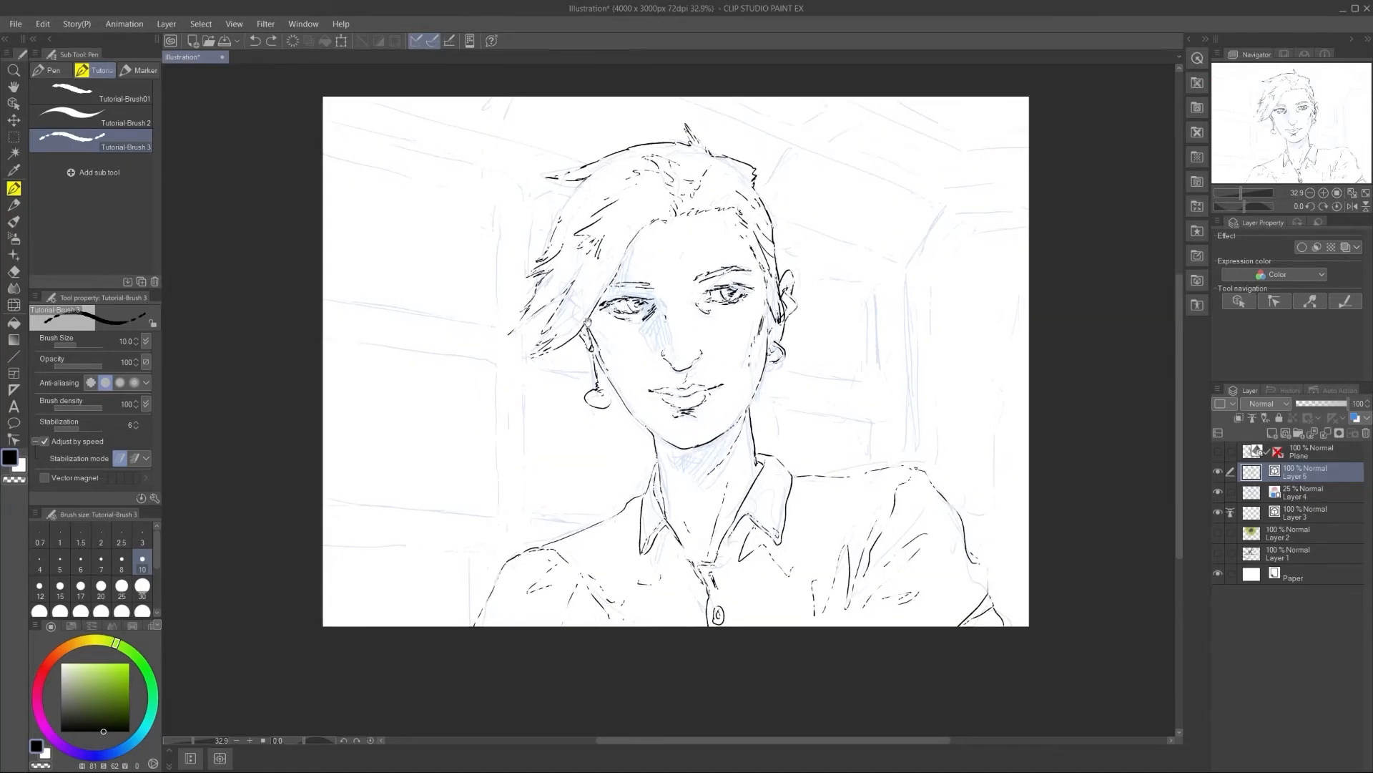
pyautogui.scroll(-3, 628, 339)
# Step: Ink the right wall post, the ceiling beams and the framed panels to the right of the head
pyautogui.moveTo(850, 250); pyautogui.dragTo(825, 303)
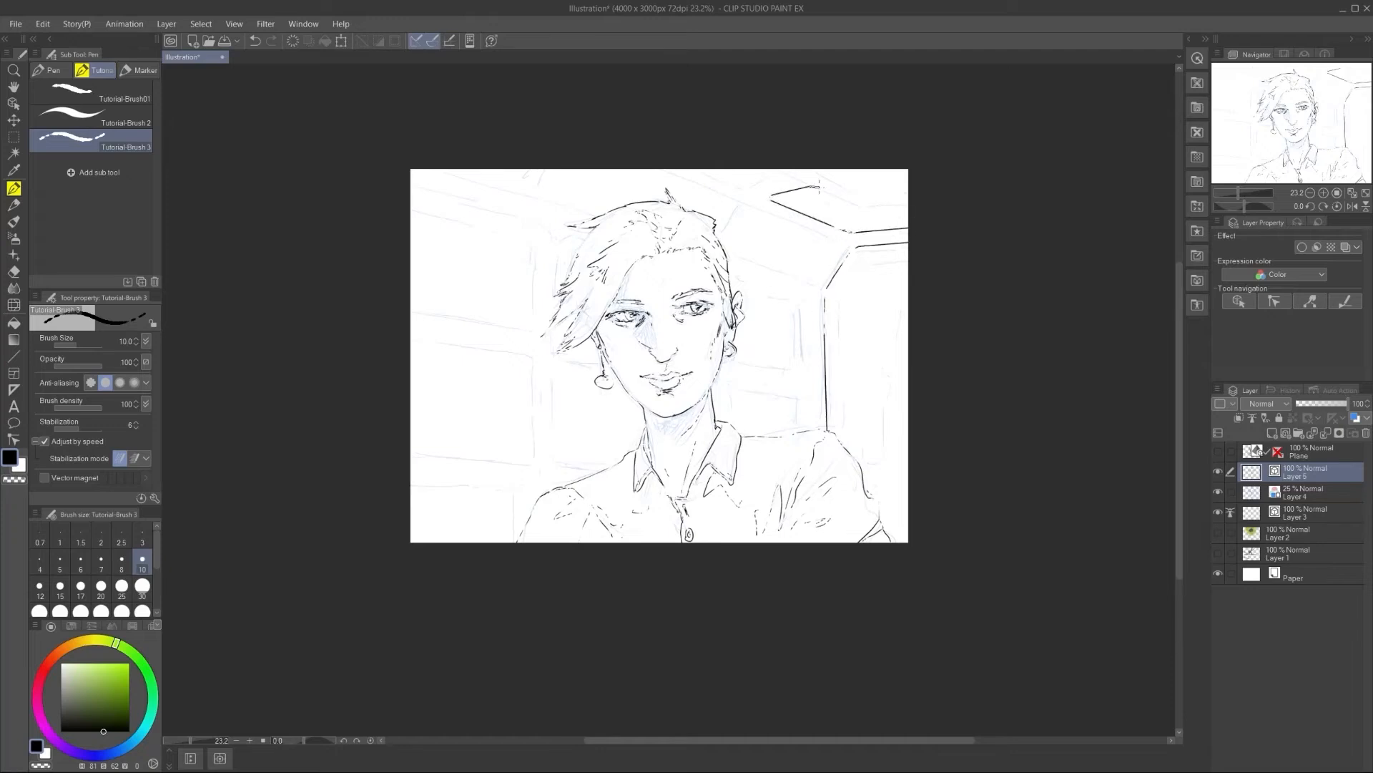
pyautogui.moveTo(659, 169); pyautogui.dragTo(811, 282)
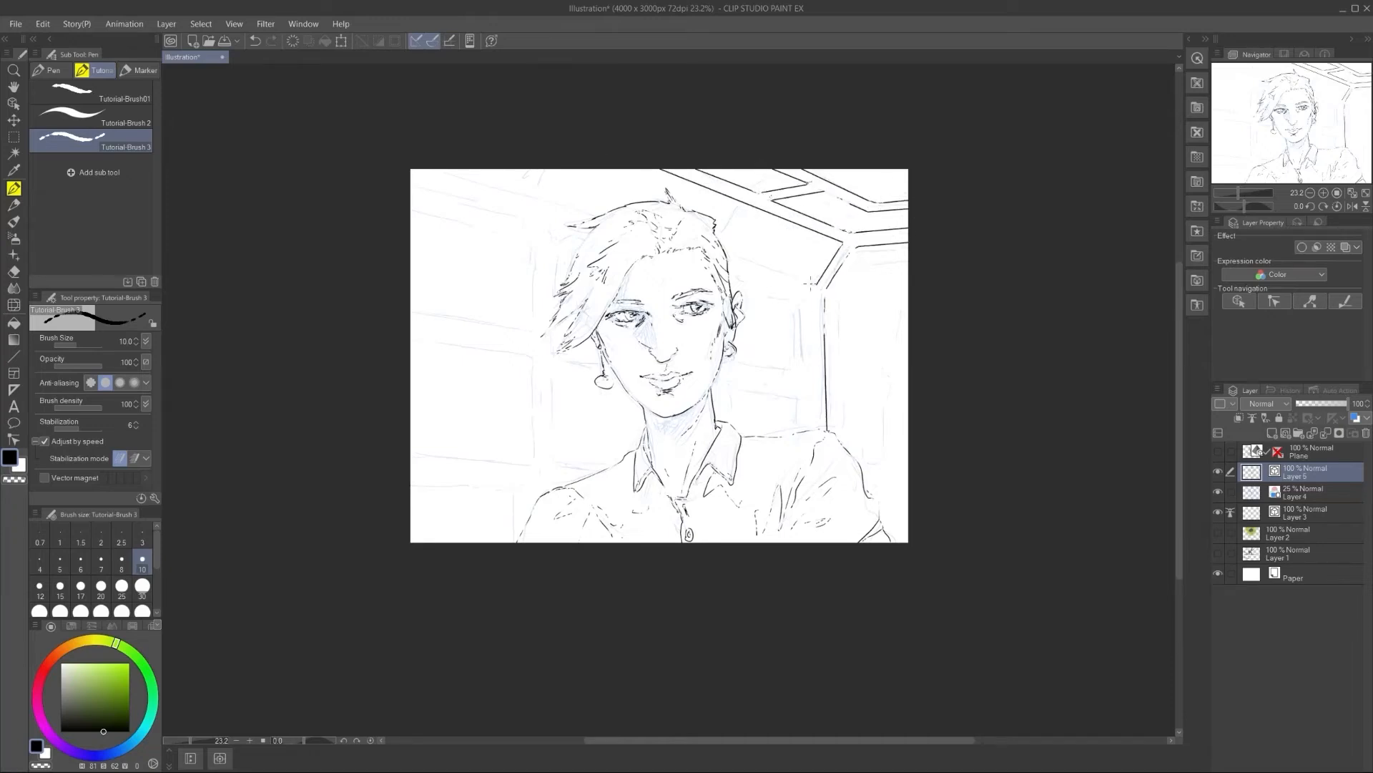
pyautogui.moveTo(746, 206); pyautogui.dragTo(818, 281)
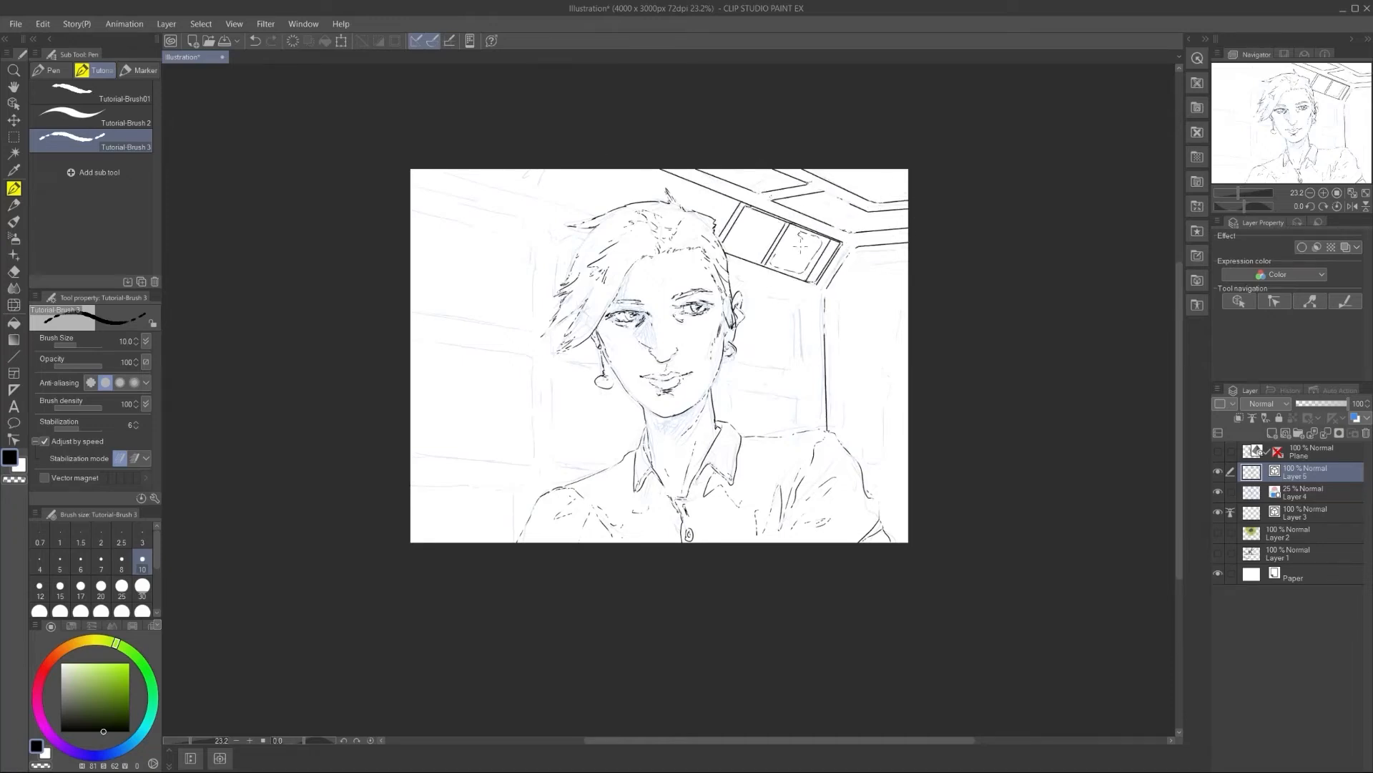
pyautogui.moveTo(746, 210); pyautogui.dragTo(725, 247)
pyautogui.scroll(-1, 750, 212)
pyautogui.hotkey('ctrl', 'z')
# Step: Ink the ceiling panels above the head and the window frame behind the right shoulder
pyautogui.moveTo(664, 176); pyautogui.dragTo(735, 204)
pyautogui.moveTo(554, 170)
pyautogui.mouseDown()
pyautogui.moveTo(540, 193)
pyautogui.moveTo(601, 213)
pyautogui.mouseUp()
pyautogui.scroll(-3, 419, 165)
pyautogui.scroll(3, 420, 166)
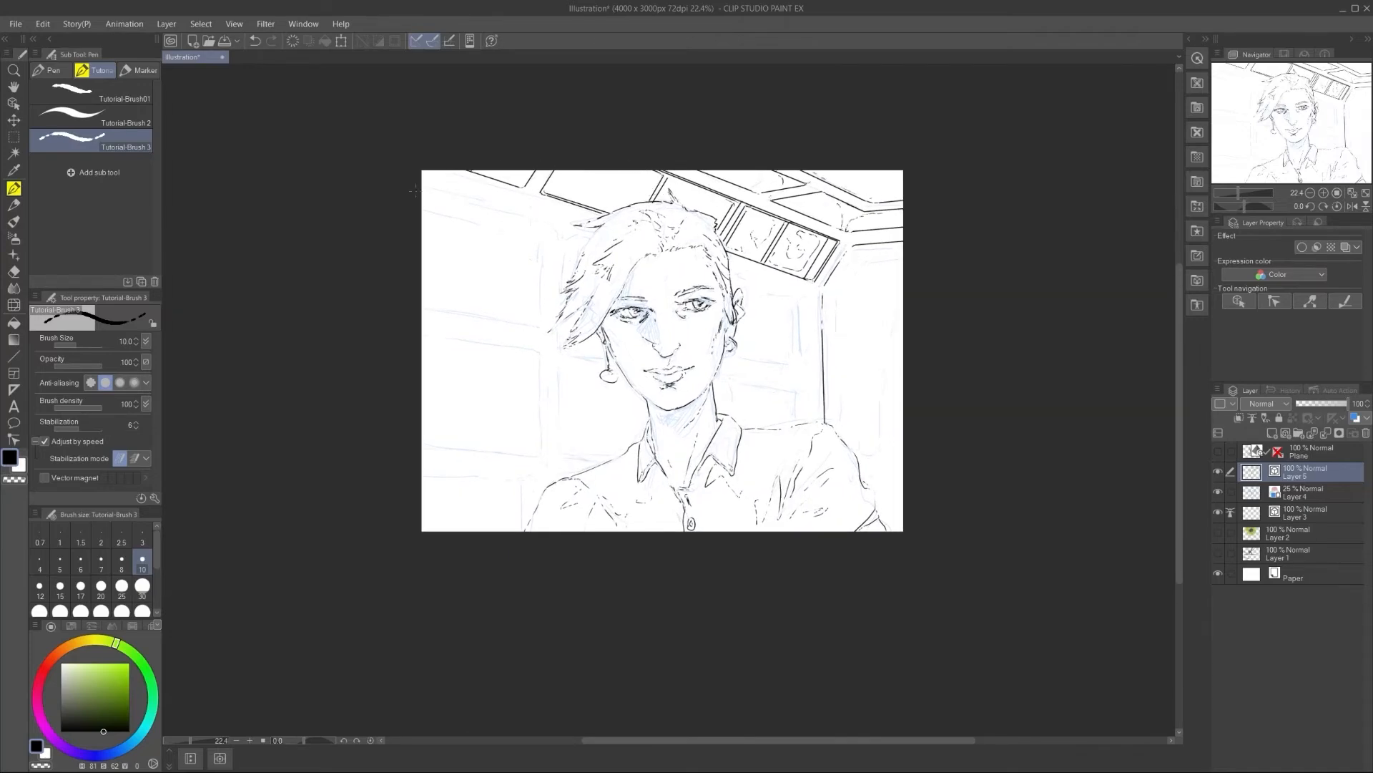
pyautogui.moveTo(811, 298); pyautogui.dragTo(815, 421)
pyautogui.moveTo(619, 315)
pyautogui.mouseDown()
pyautogui.moveTo(530, 291)
pyautogui.moveTo(832, 295)
pyautogui.mouseUp()
# Step: Adjust the eraser size and erase ink lines on the ceiling panels to the right of the head
pyautogui.press('e')
pyautogui.click(91, 190)
pyautogui.click(78, 347)
pyautogui.scroll(-5, 561, 239)
pyautogui.scroll(5, 580, 238)
pyautogui.moveTo(737, 247); pyautogui.dragTo(801, 274)
pyautogui.scroll(-2, 679, 239)
# Step: Readjust the pen size and ink the window frame to the left of the portrait, undoing the last crossbar stroke
pyautogui.press('p')
pyautogui.click(69, 347)
pyautogui.moveTo(456, 246)
pyautogui.mouseDown()
pyautogui.moveTo(533, 266)
pyautogui.moveTo(533, 519)
pyautogui.mouseUp()
pyautogui.moveTo(456, 327); pyautogui.dragTo(563, 347)
pyautogui.hotkey('ctrl', 'z')
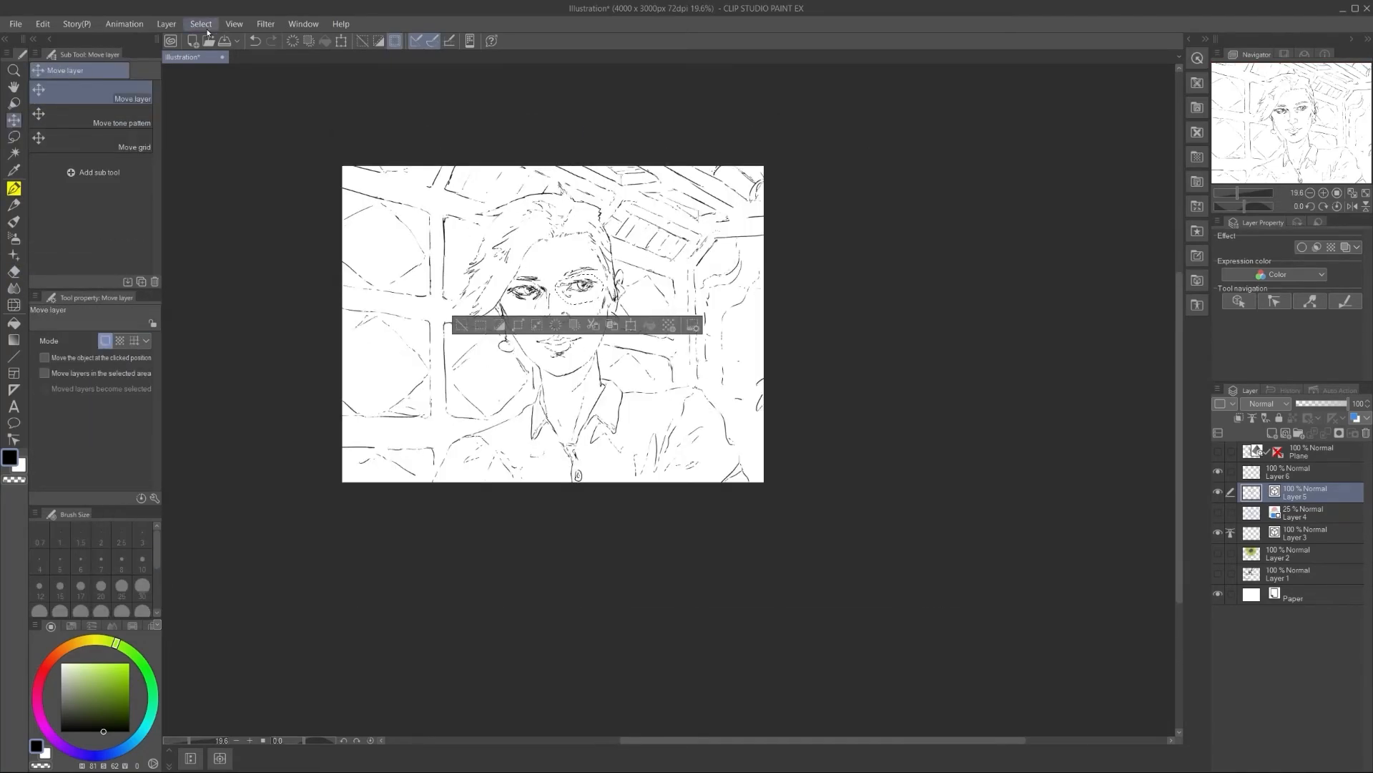
pyautogui.click(234, 24)
pyautogui.moveTo(271, 41)
pyautogui.click(462, 121)
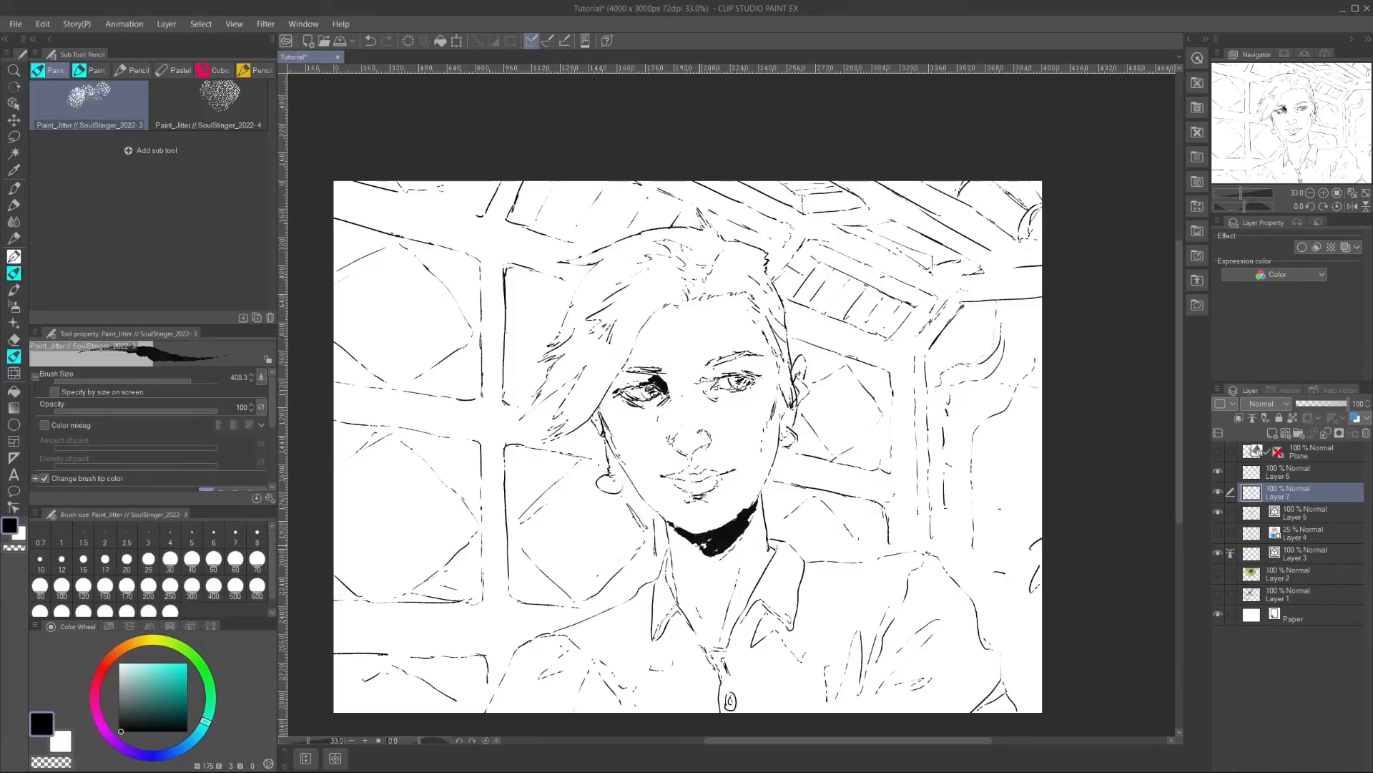
# Step: With the Paint_Jitter brush on Layer 7, fill solid black shadows under the chin and along the face
pyautogui.moveTo(686, 537); pyautogui.dragTo(710, 568)
pyautogui.scroll(5, 717, 558)
pyautogui.moveTo(858, 411); pyautogui.dragTo(886, 308)
pyautogui.scroll(-5, 782, 507)
pyautogui.moveTo(766, 335); pyautogui.dragTo(789, 336)
pyautogui.scroll(-4, 708, 340)
pyautogui.scroll(4, 708, 340)
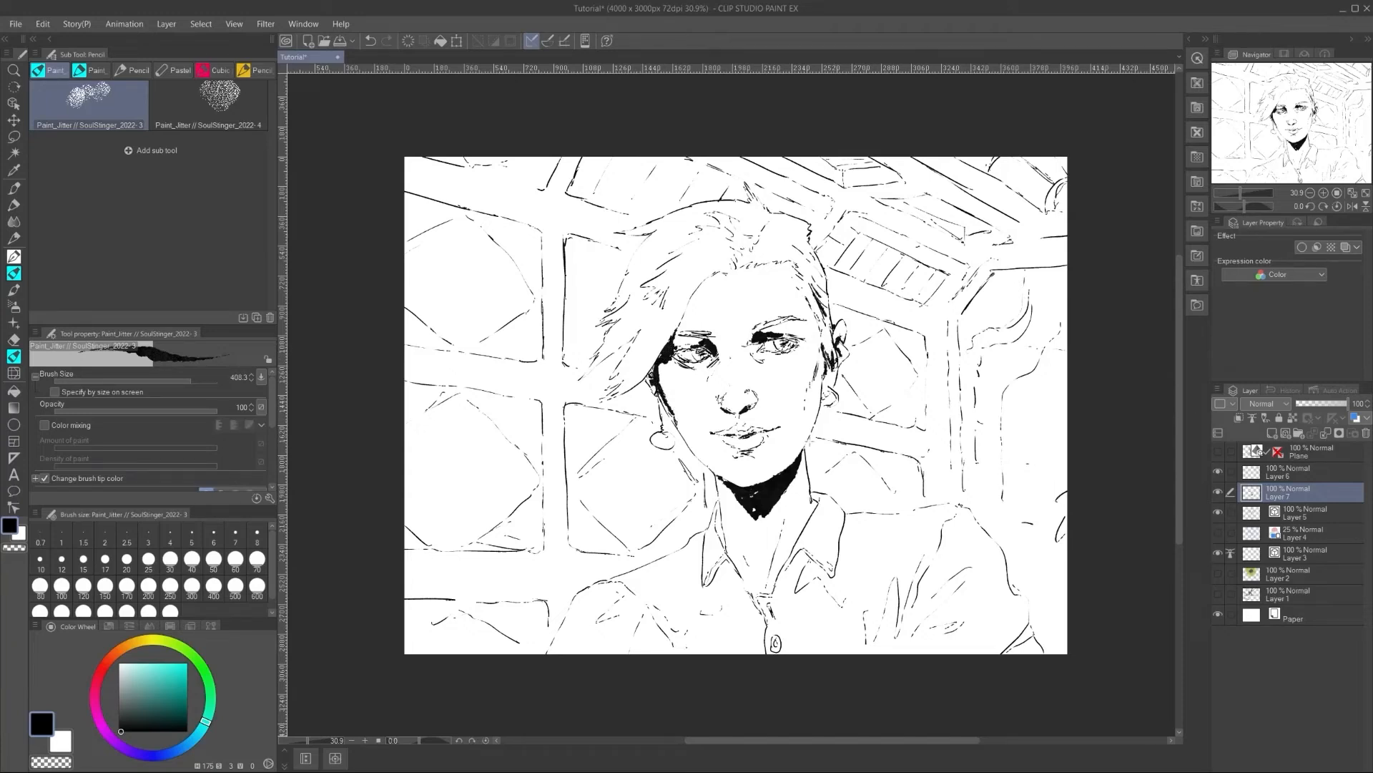
# Step: Fill the triangular corners of the background windows with solid black on both sides of the portrait
pyautogui.scroll(-3, 672, 340)
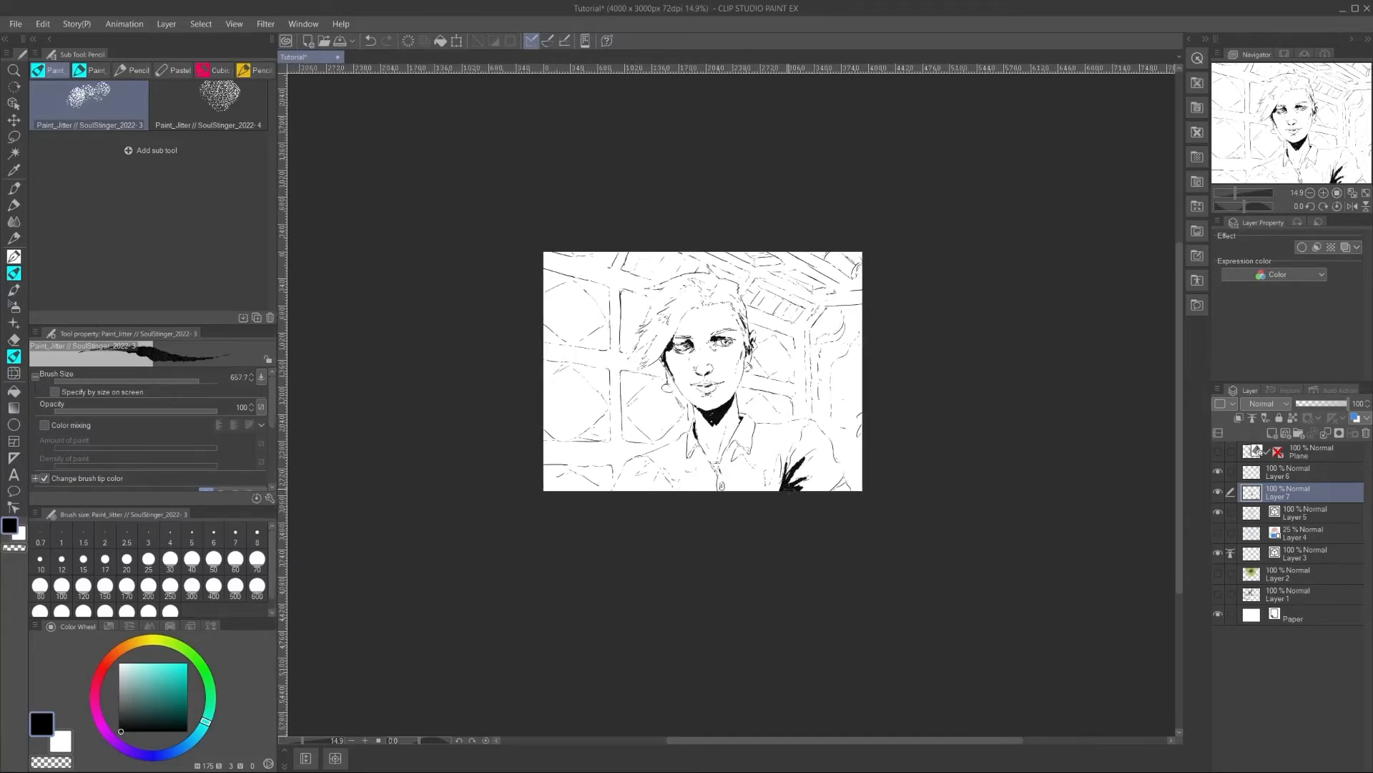
pyautogui.scroll(2, 728, 447)
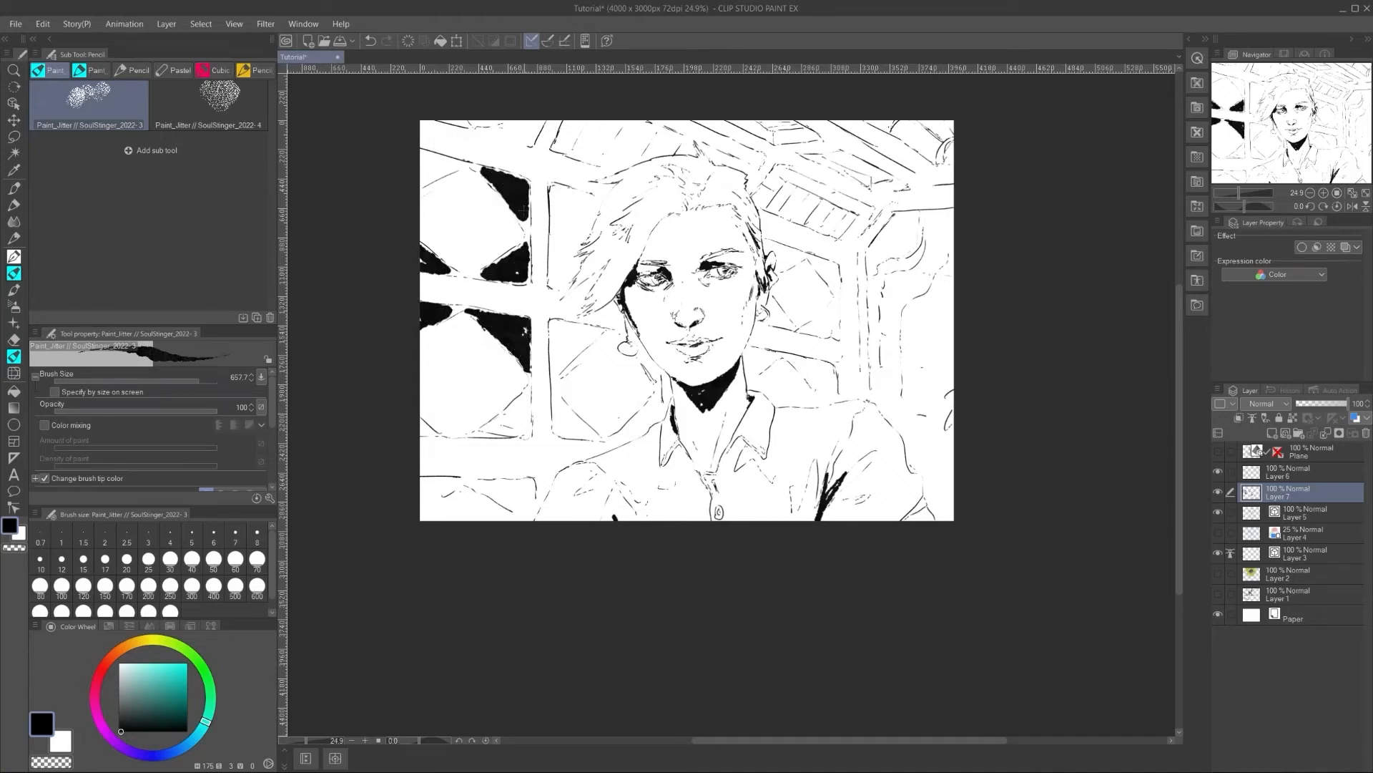
pyautogui.moveTo(449, 164); pyautogui.dragTo(426, 177)
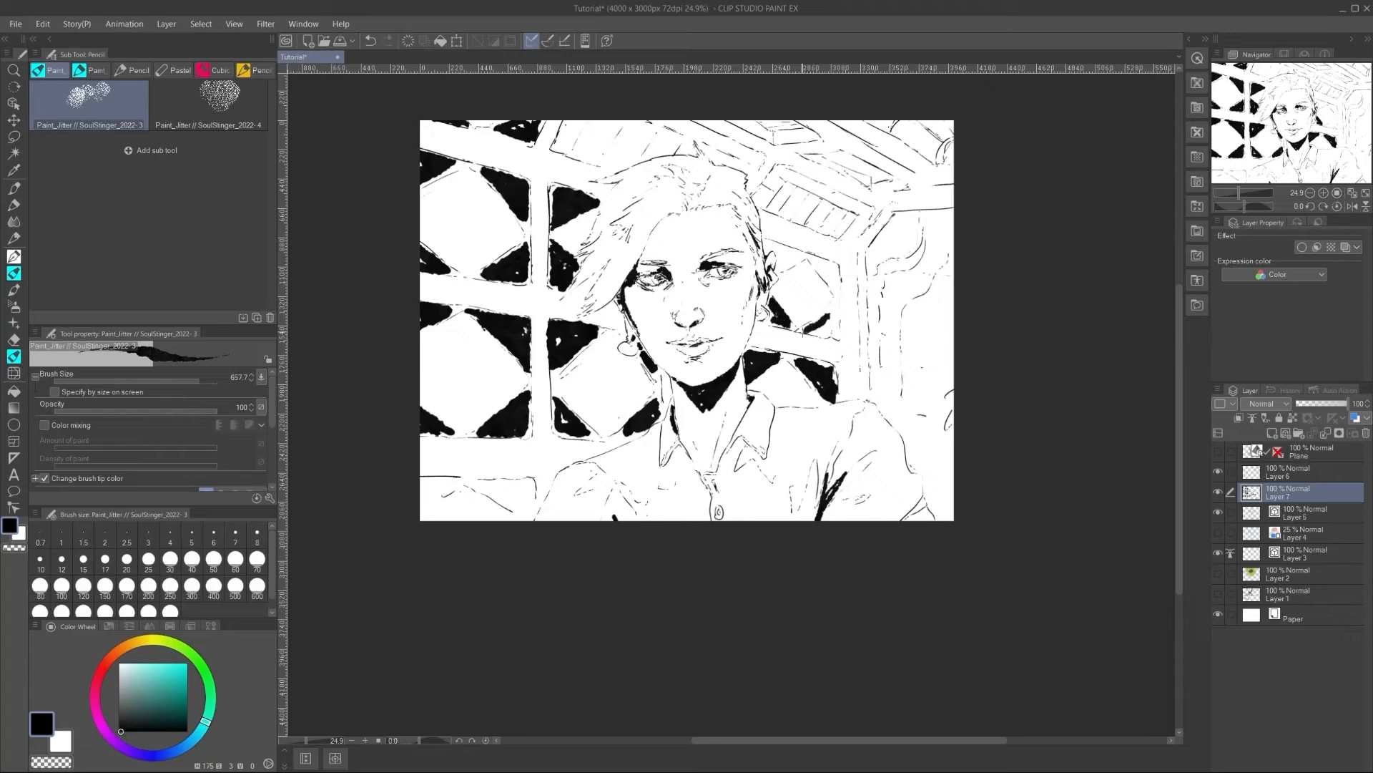
pyautogui.moveTo(769, 246); pyautogui.dragTo(800, 256)
pyautogui.scroll(-2, 692, 259)
pyautogui.scroll(2, 718, 422)
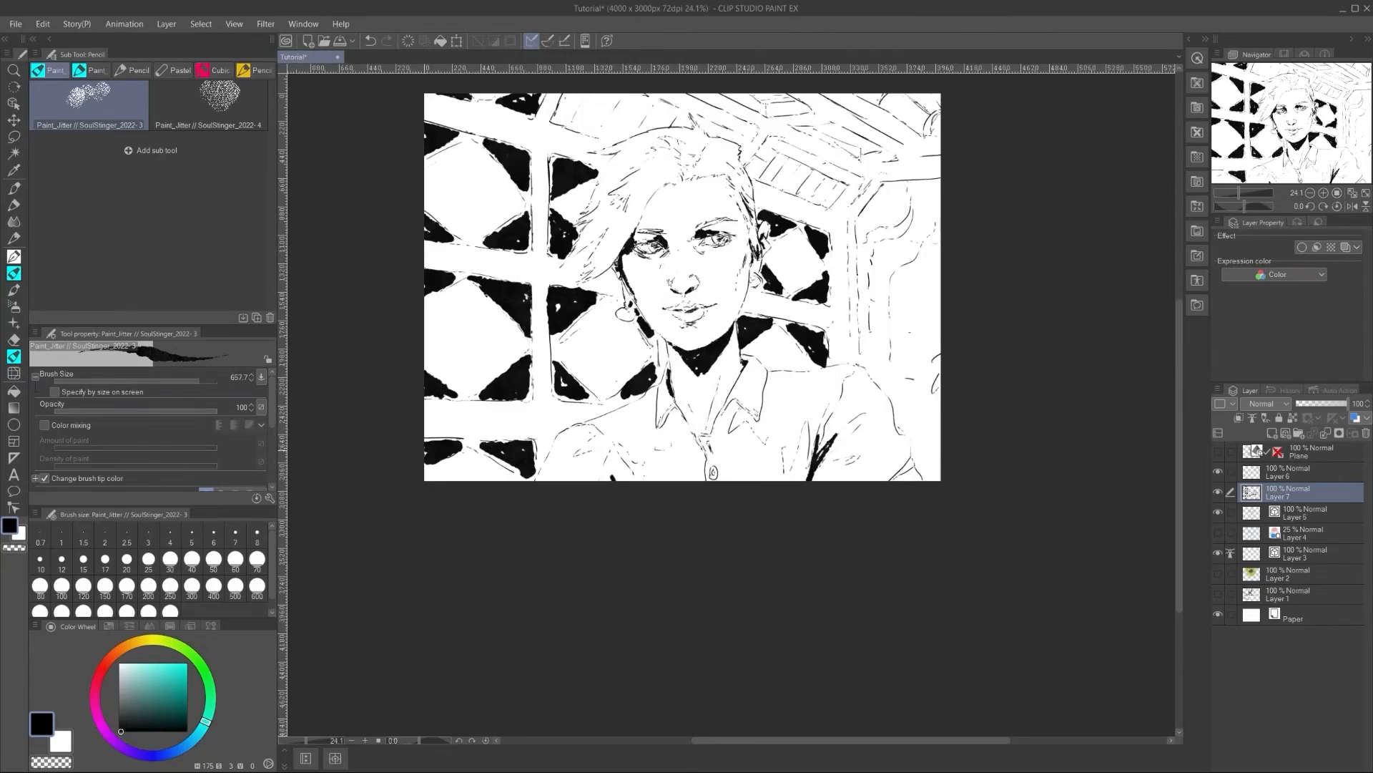
# Step: Fill alternating black slats in the ceiling panels above and to the right of the head
pyautogui.scroll(2, 475, 387)
pyautogui.scroll(-1, 516, 315)
pyautogui.scroll(1, 644, 268)
pyautogui.scroll(-2, 644, 286)
pyautogui.scroll(1, 773, 211)
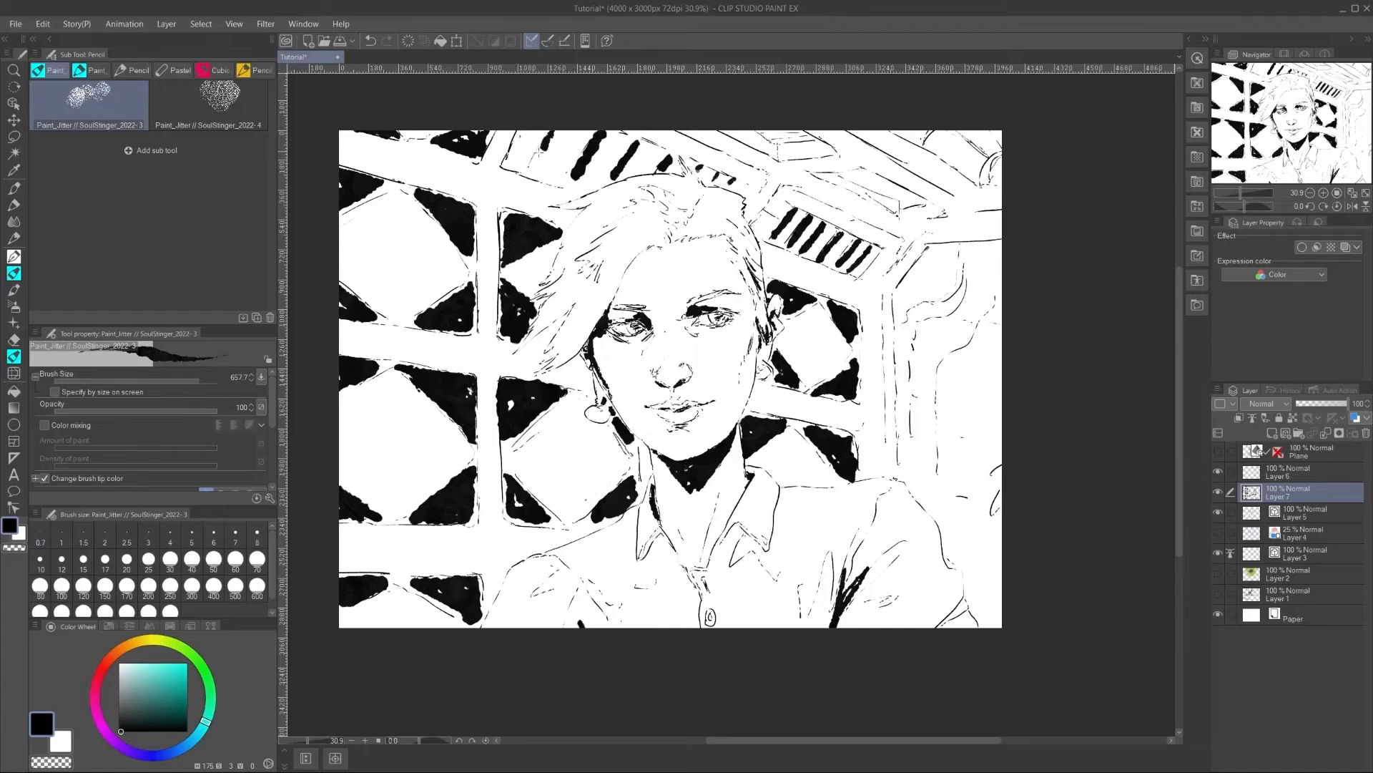
# Step: Clear the test scribbles from the layer and enable Dual brush in the detail settings of Tutorial-Brush 3
pyautogui.moveTo(526, 292)
pyautogui.mouseDown()
pyautogui.moveTo(637, 389)
pyautogui.moveTo(528, 314)
pyautogui.moveTo(468, 343)
pyautogui.moveTo(701, 347)
pyautogui.moveTo(494, 247)
pyautogui.moveTo(466, 314)
pyautogui.mouseUp()
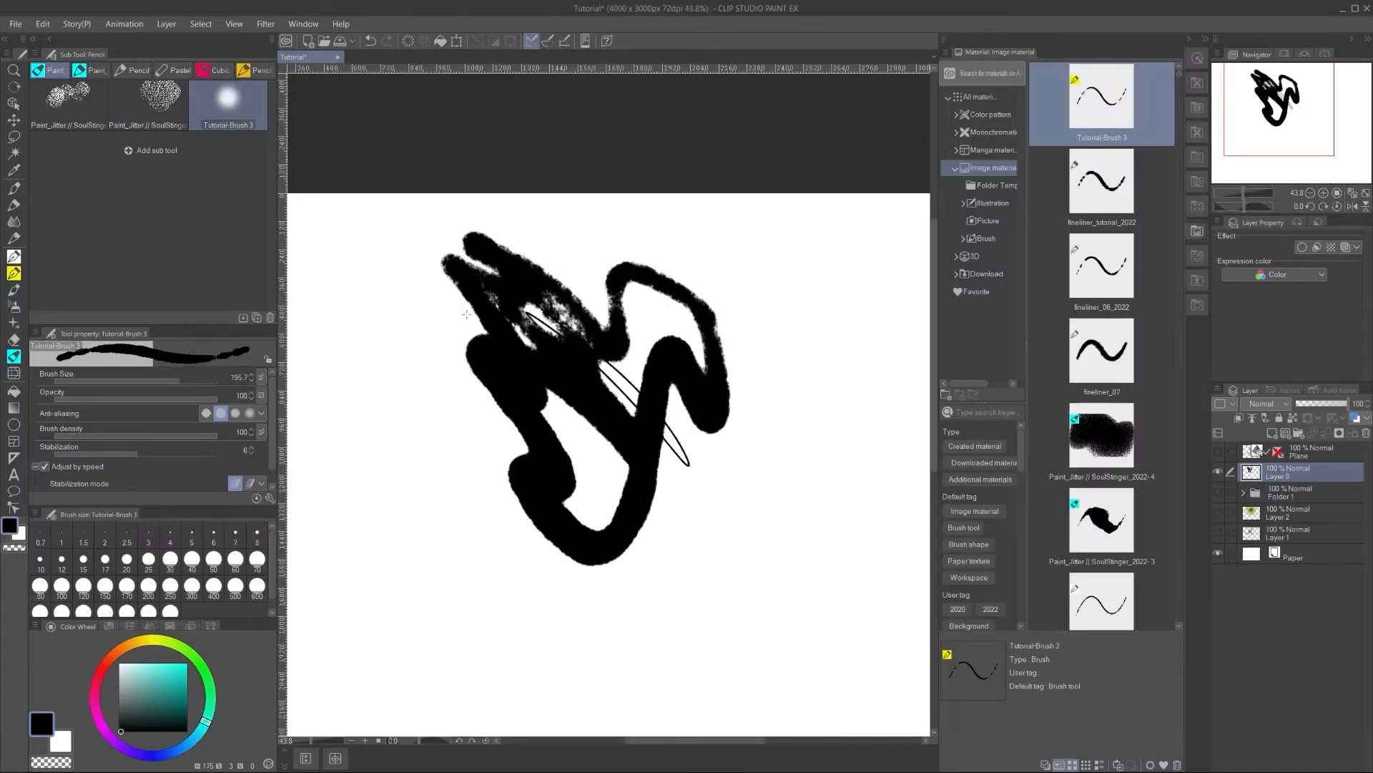
pyautogui.press('Delete')
pyautogui.click(270, 499)
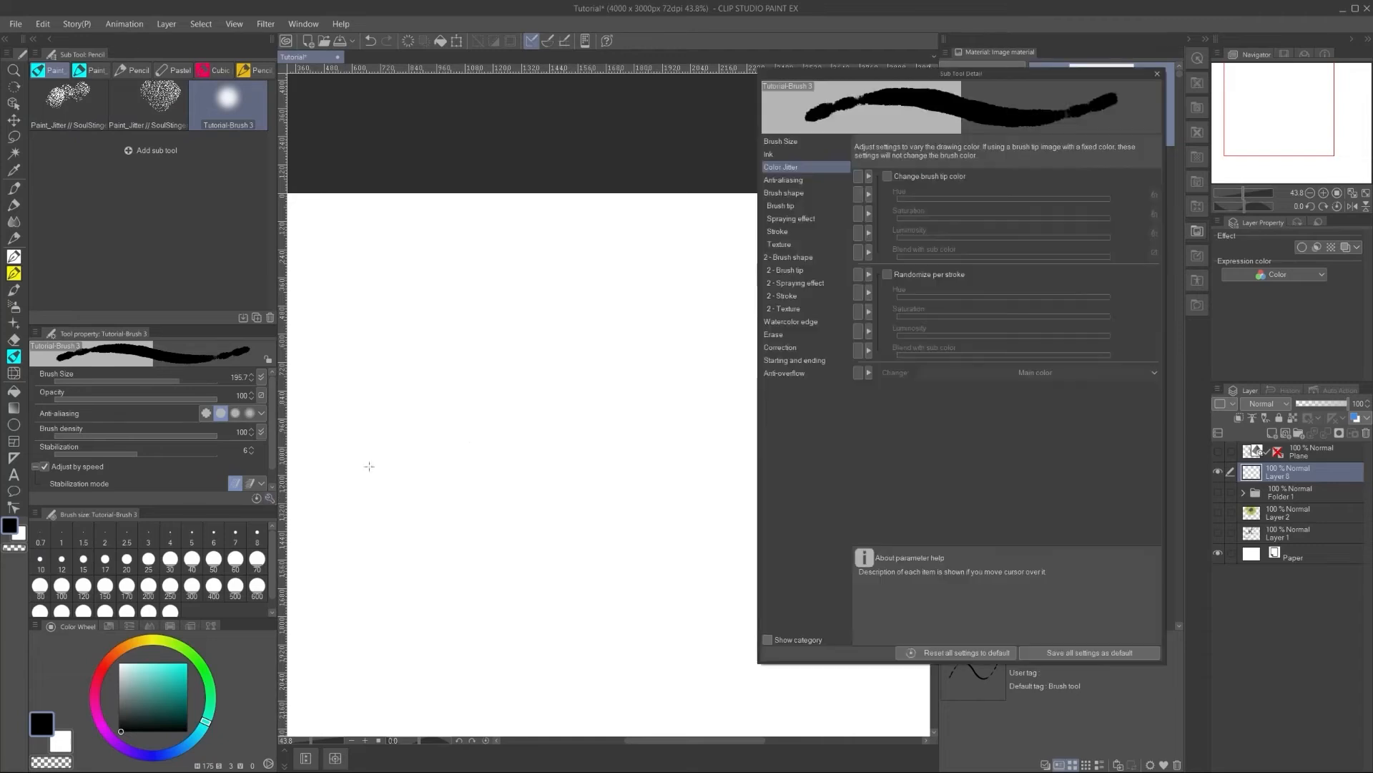
pyautogui.click(786, 142)
pyautogui.click(785, 154)
pyautogui.click(784, 167)
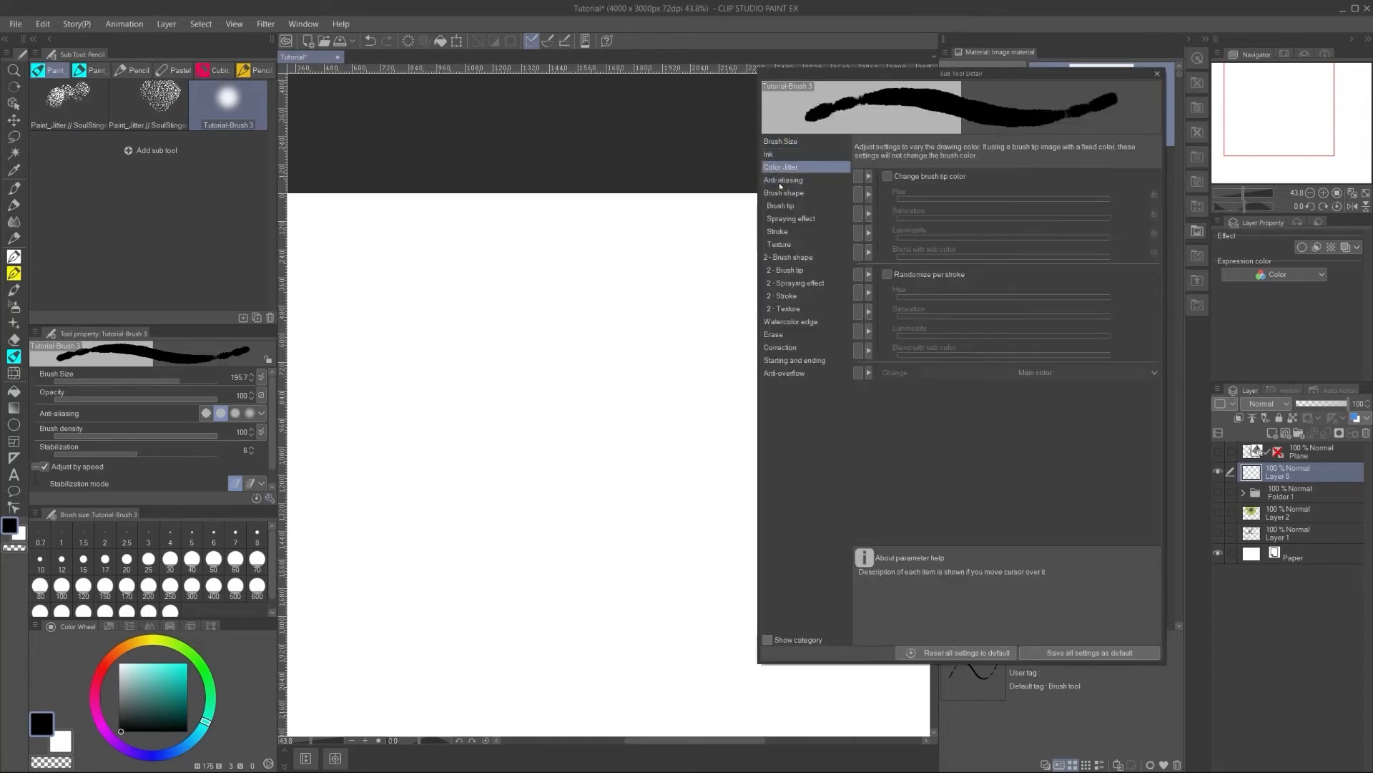
pyautogui.click(771, 257)
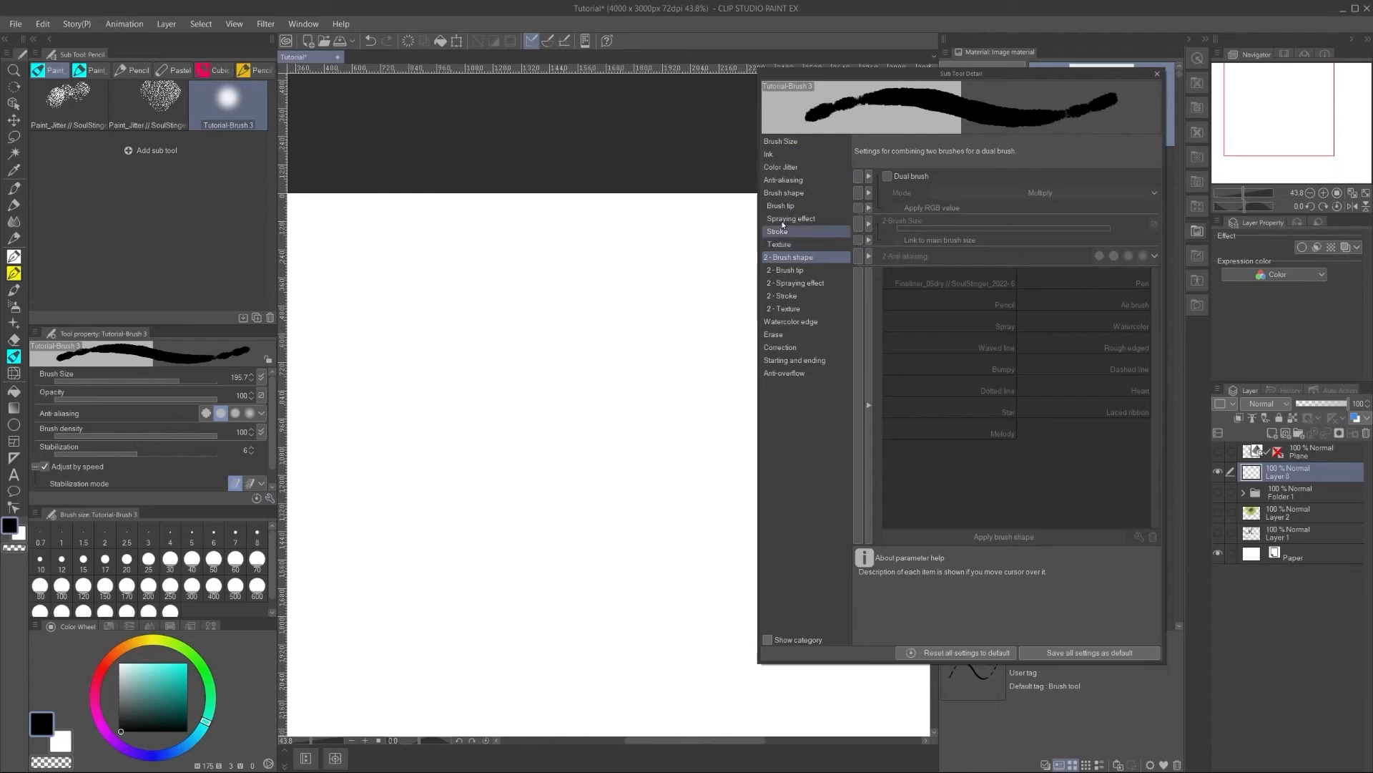
pyautogui.click(888, 178)
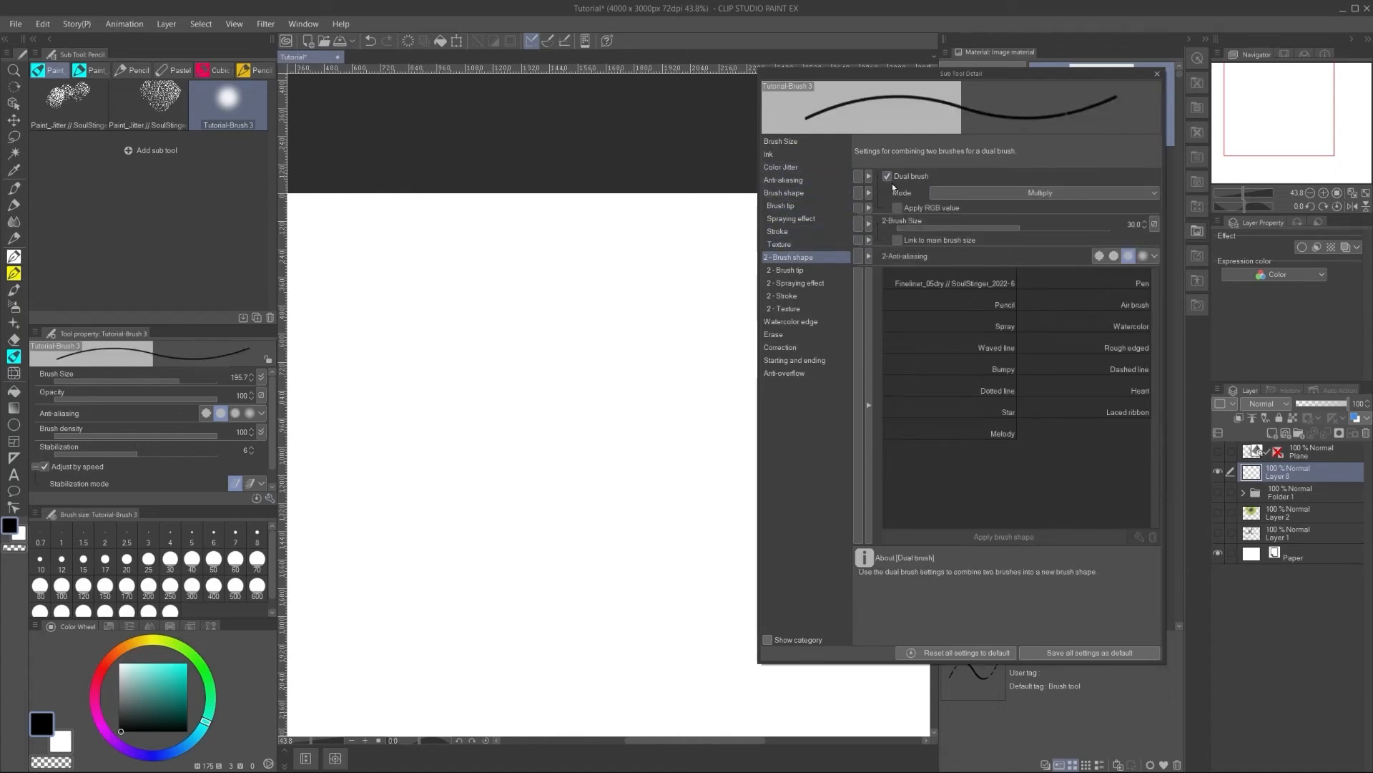
# Step: Link the secondary brush size to the main brush size, raise it close to the main size, and test the brush with a zigzag stroke
pyautogui.click(918, 242)
pyautogui.moveTo(1034, 226); pyautogui.dragTo(1053, 227)
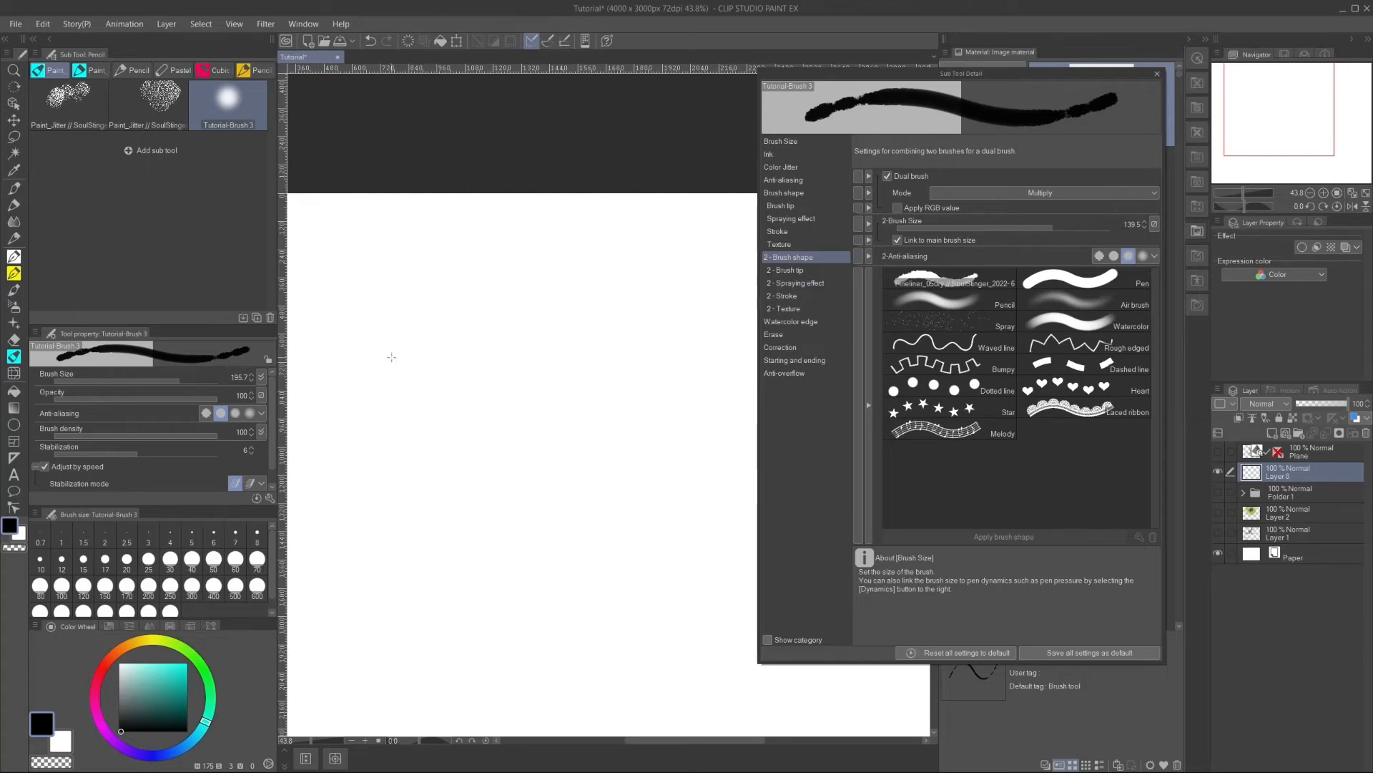
pyautogui.click(1064, 225)
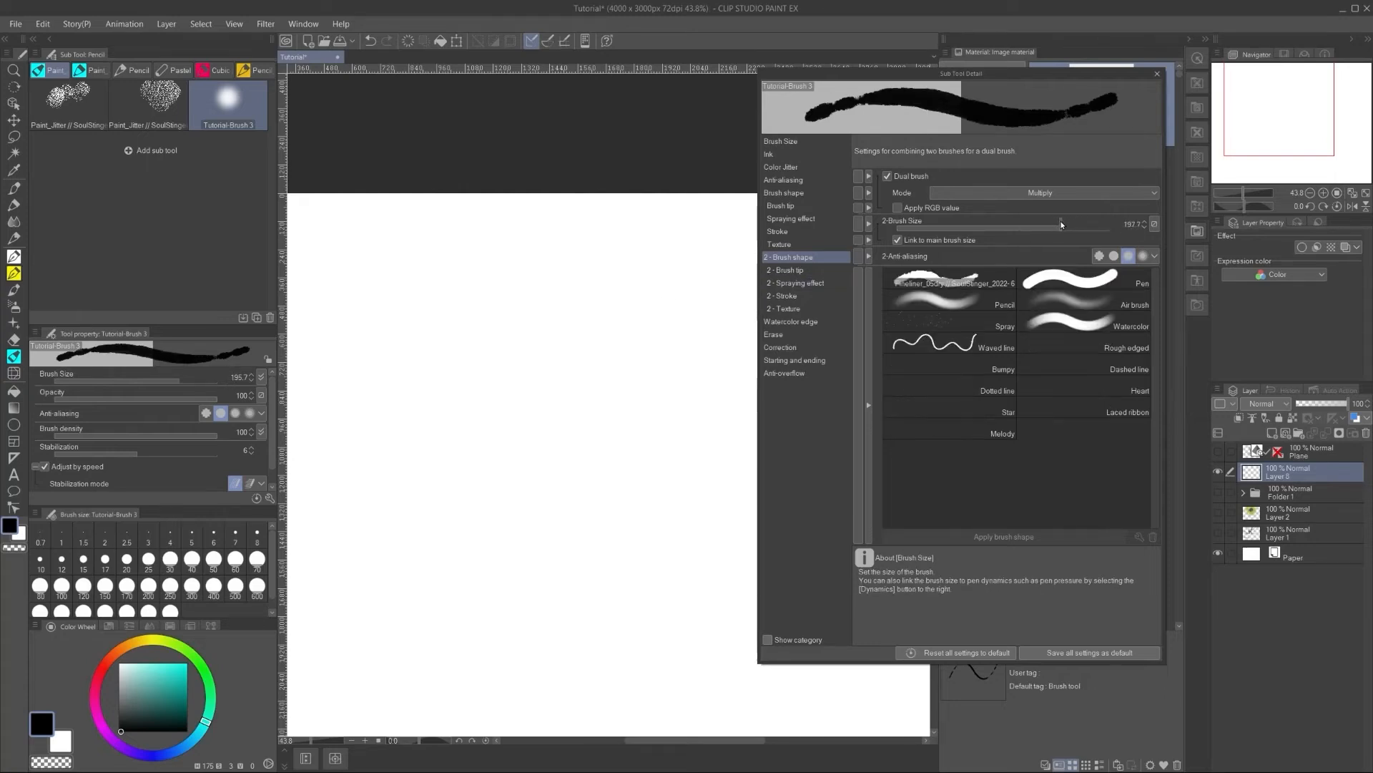
pyautogui.moveTo(1062, 224); pyautogui.dragTo(1060, 225)
pyautogui.moveTo(546, 244)
pyautogui.mouseDown()
pyautogui.moveTo(560, 317)
pyautogui.moveTo(487, 390)
pyautogui.mouseUp()
pyautogui.click(785, 143)
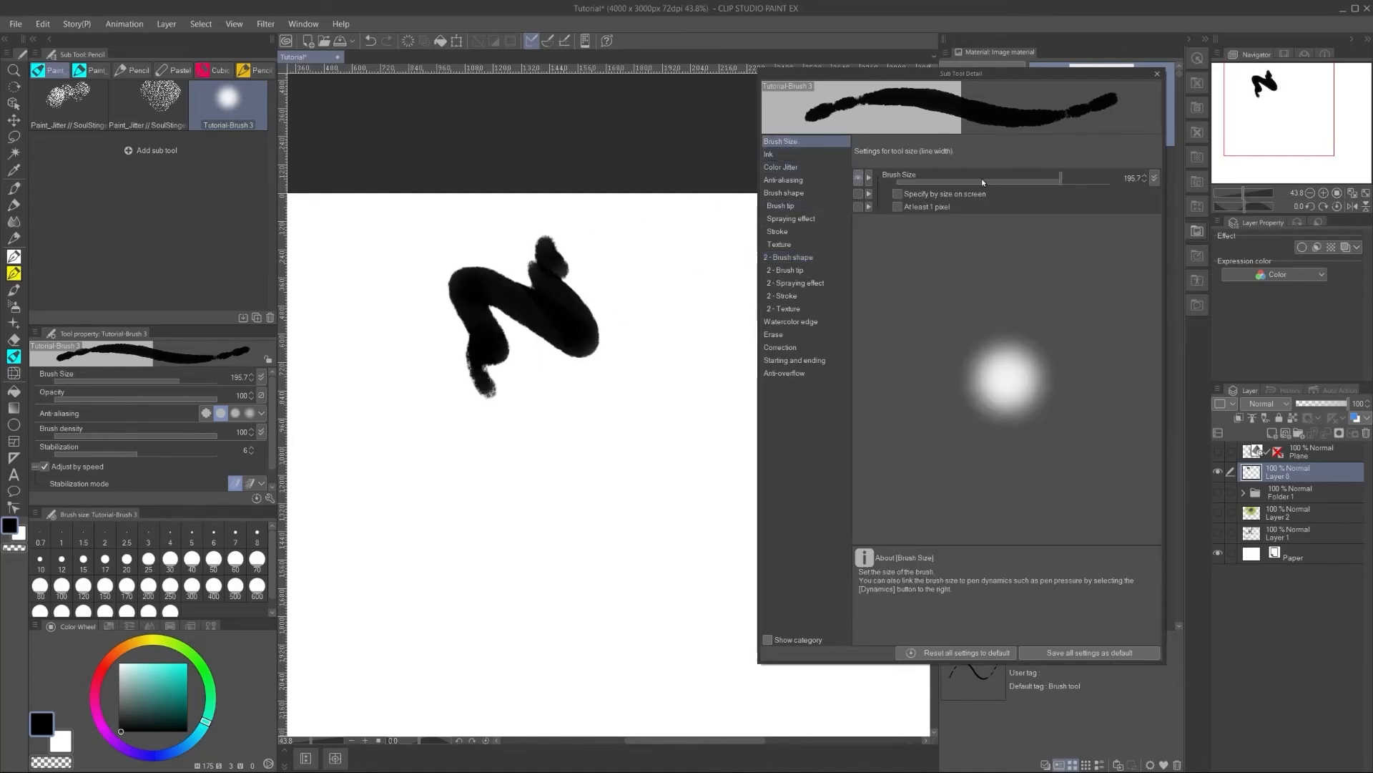
pyautogui.click(1152, 178)
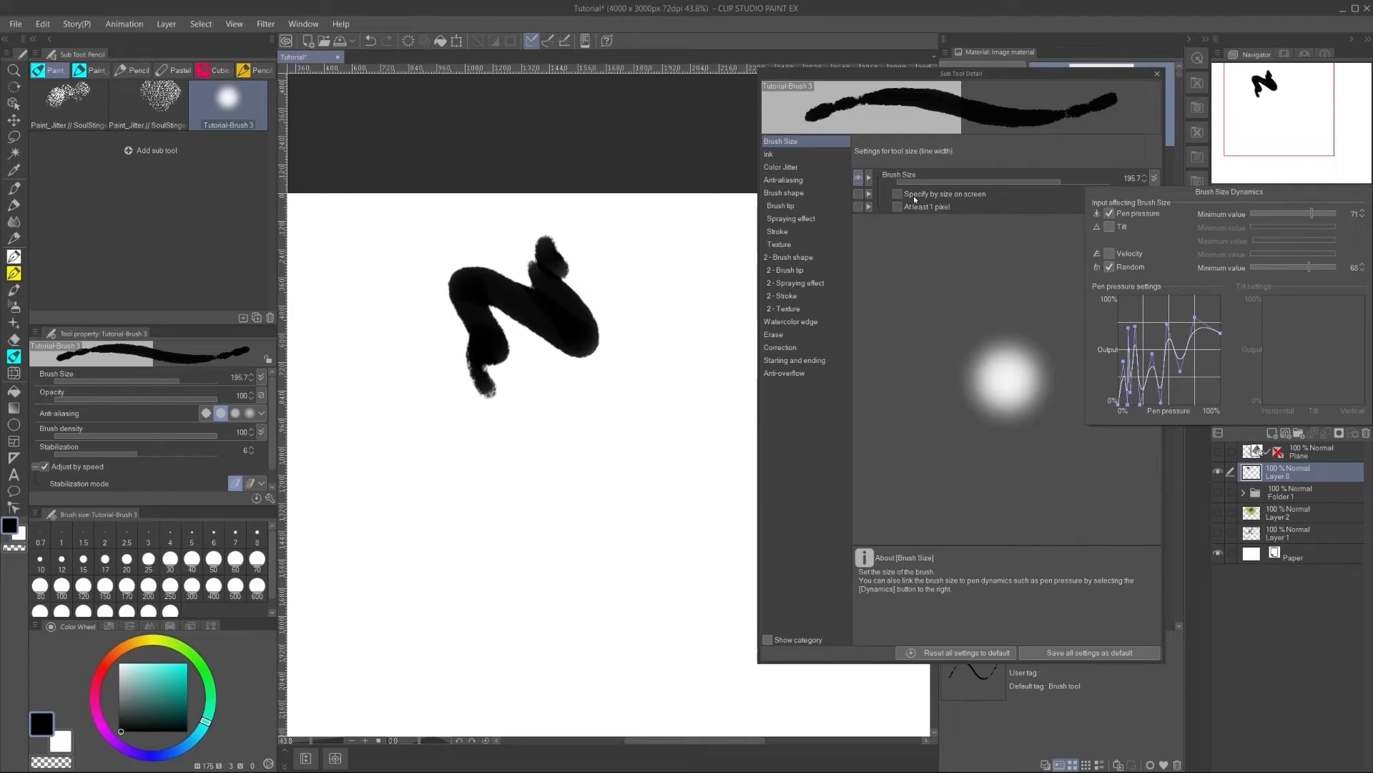
pyautogui.click(772, 168)
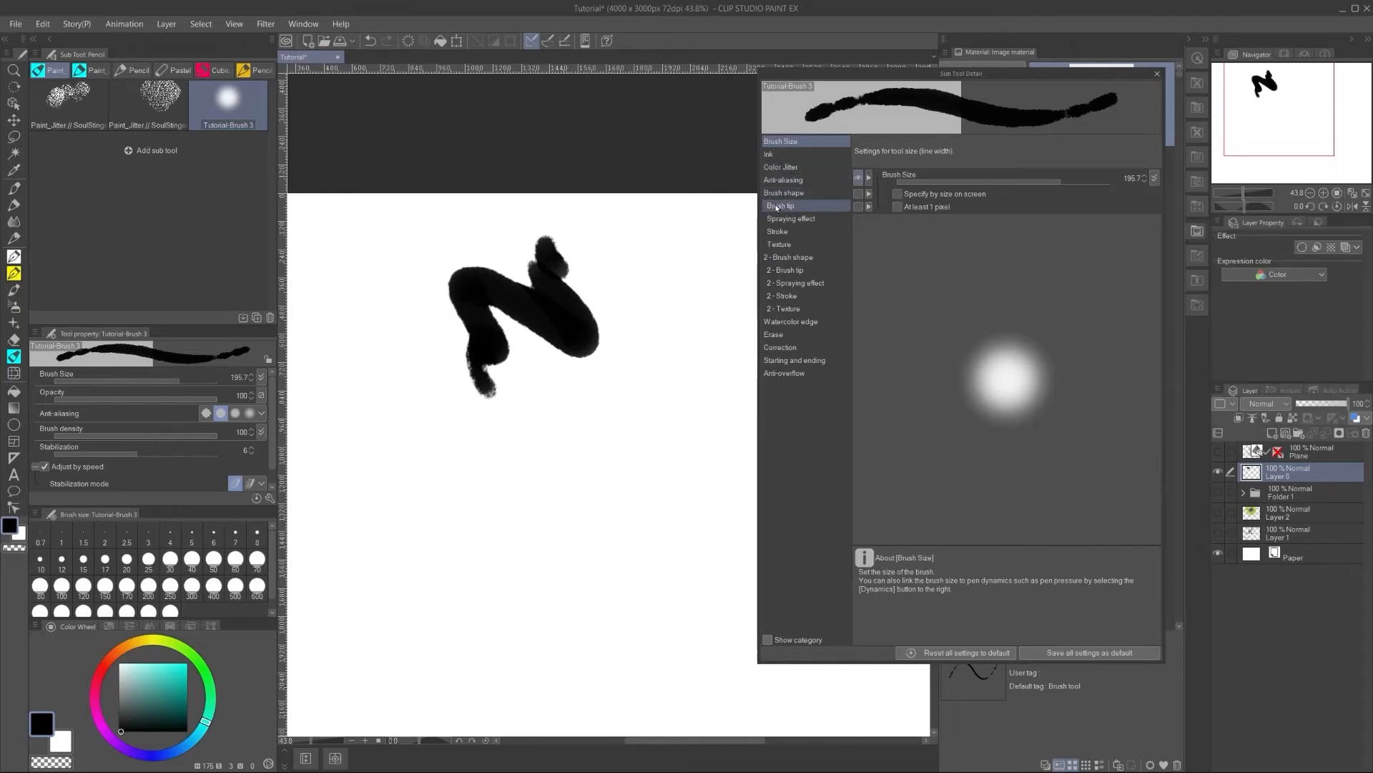
pyautogui.click(777, 206)
pyautogui.click(785, 220)
# Step: Replace the main brush's circle tip with the speckled rounded-square material tagged Painting_material and test it with a stroke
pyautogui.click(781, 206)
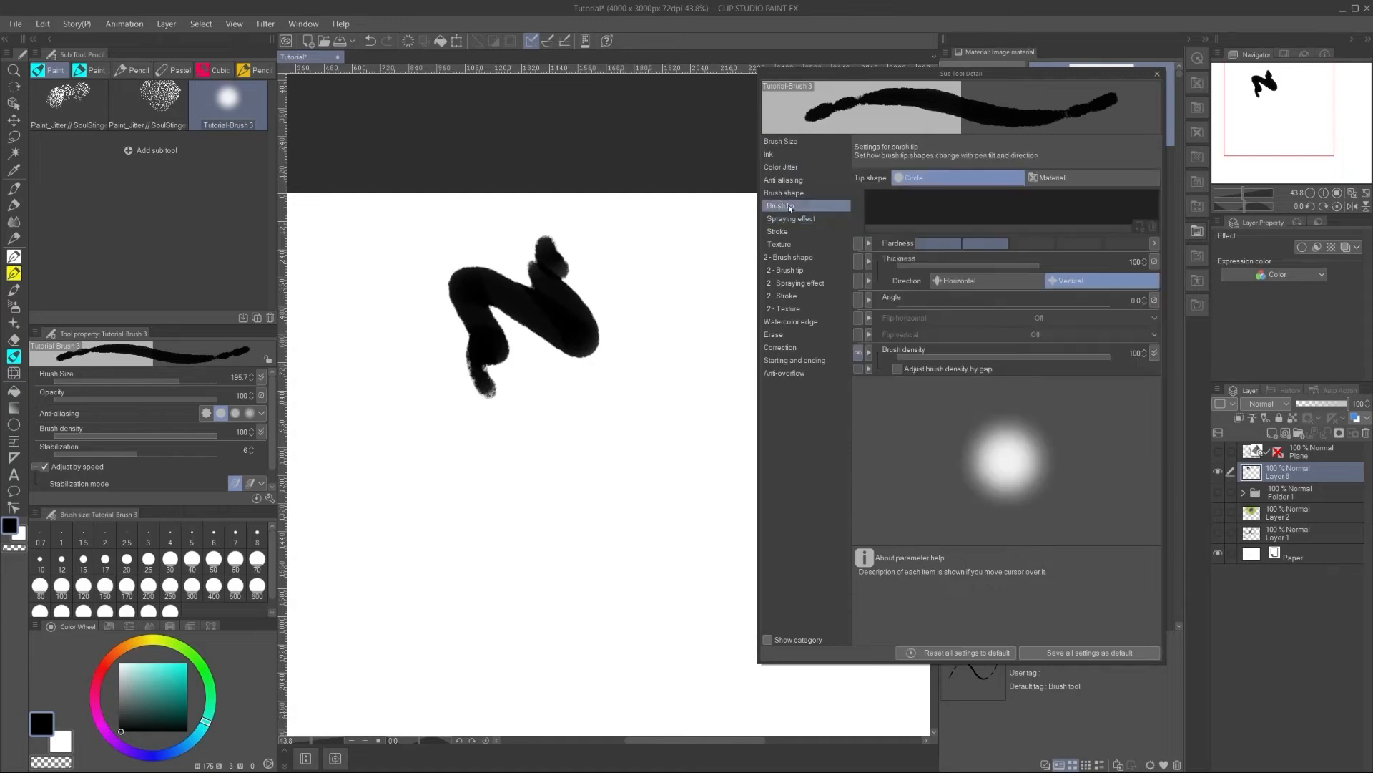
pyautogui.click(1049, 177)
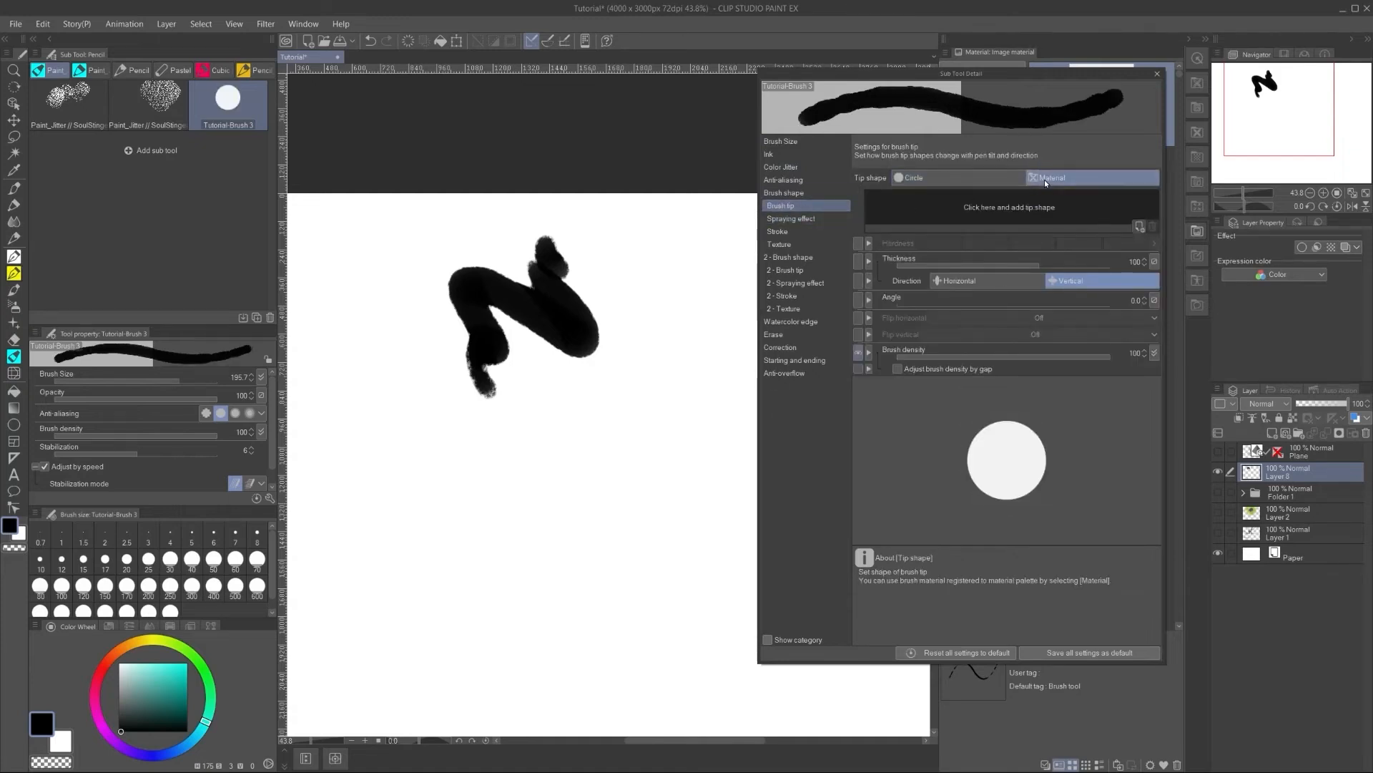
pyautogui.click(1064, 205)
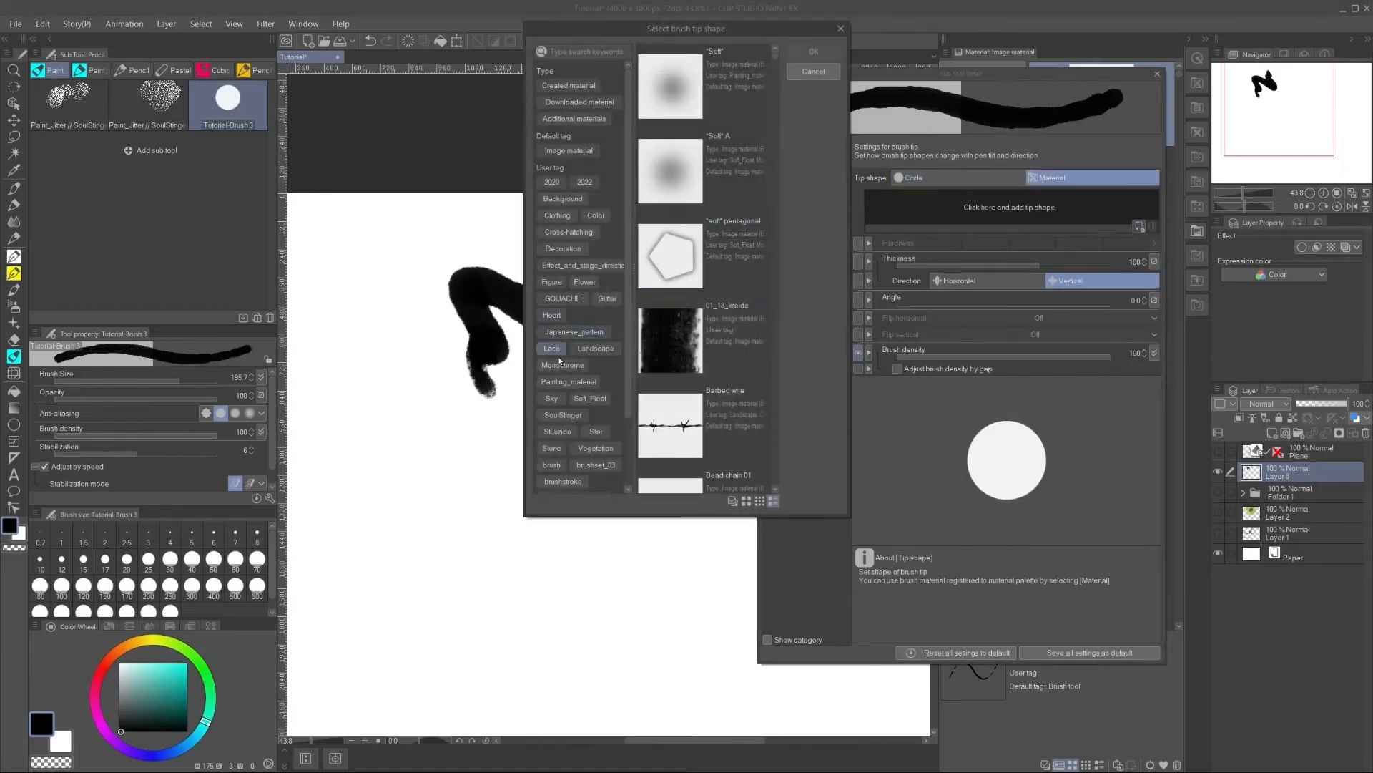
pyautogui.click(561, 381)
pyautogui.moveTo(774, 91); pyautogui.dragTo(771, 149)
pyautogui.click(701, 284)
pyautogui.click(813, 51)
pyautogui.moveTo(616, 228)
pyautogui.mouseDown()
pyautogui.moveTo(594, 440)
pyautogui.moveTo(633, 437)
pyautogui.mouseUp()
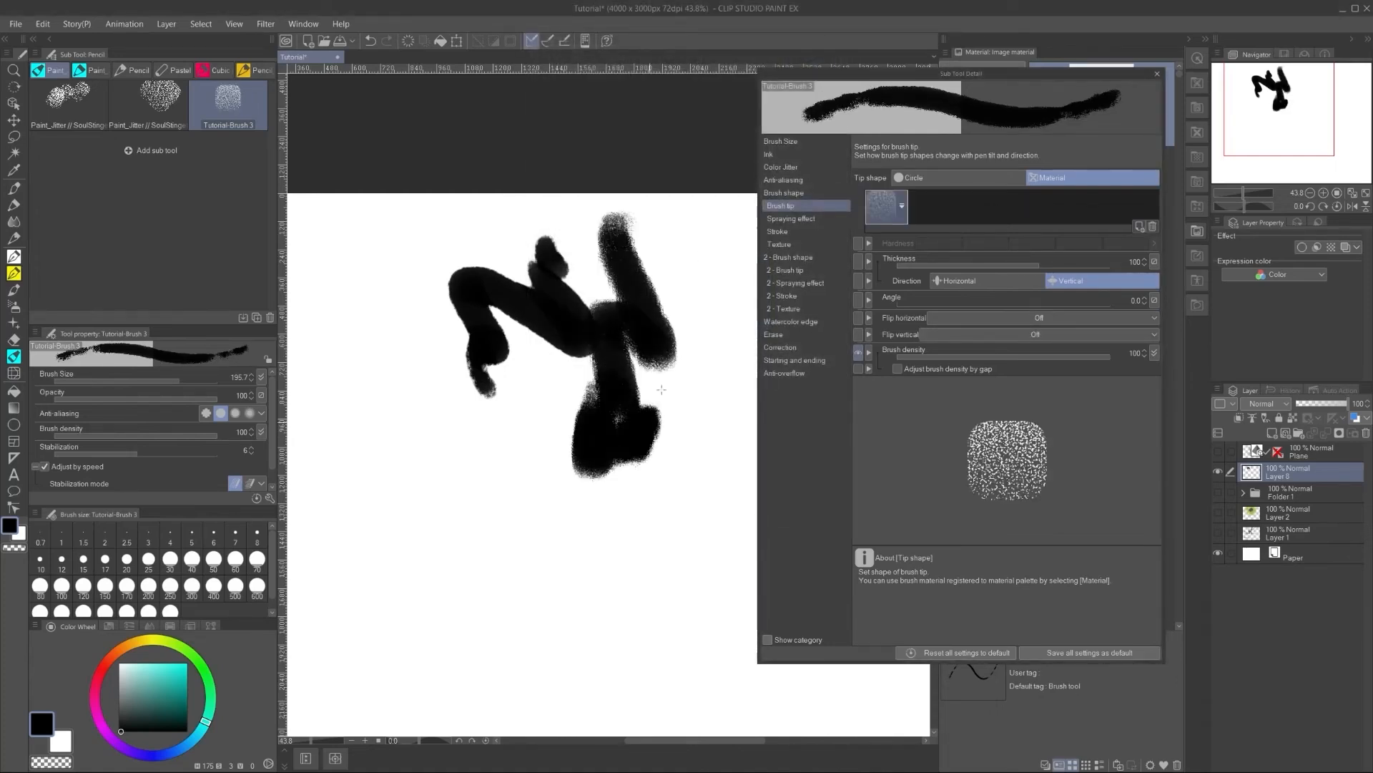
# Step: Reduce the dual brush's secondary size to about 78, keep the Multiply mode, and draw a test stroke
pyautogui.click(785, 269)
pyautogui.click(793, 257)
pyautogui.click(1041, 223)
pyautogui.click(1037, 193)
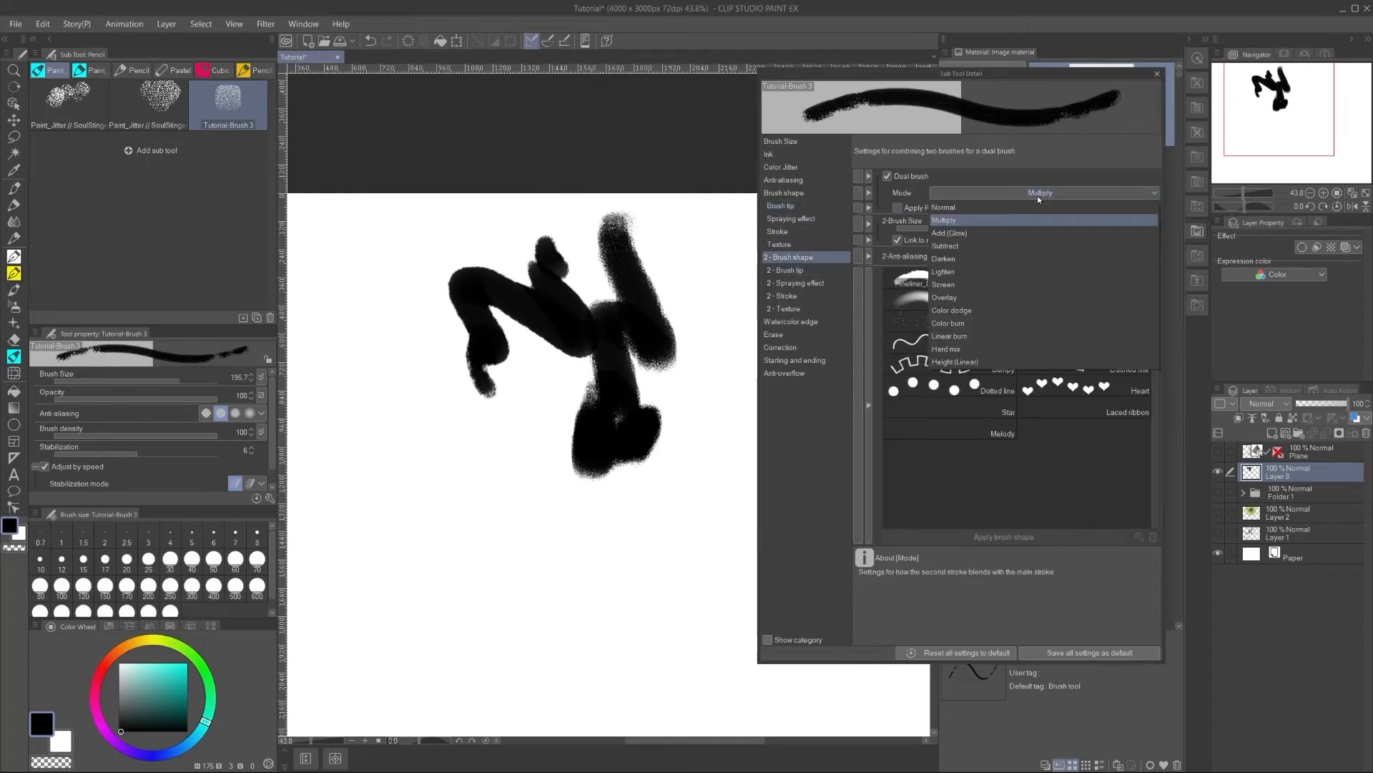
pyautogui.click(967, 218)
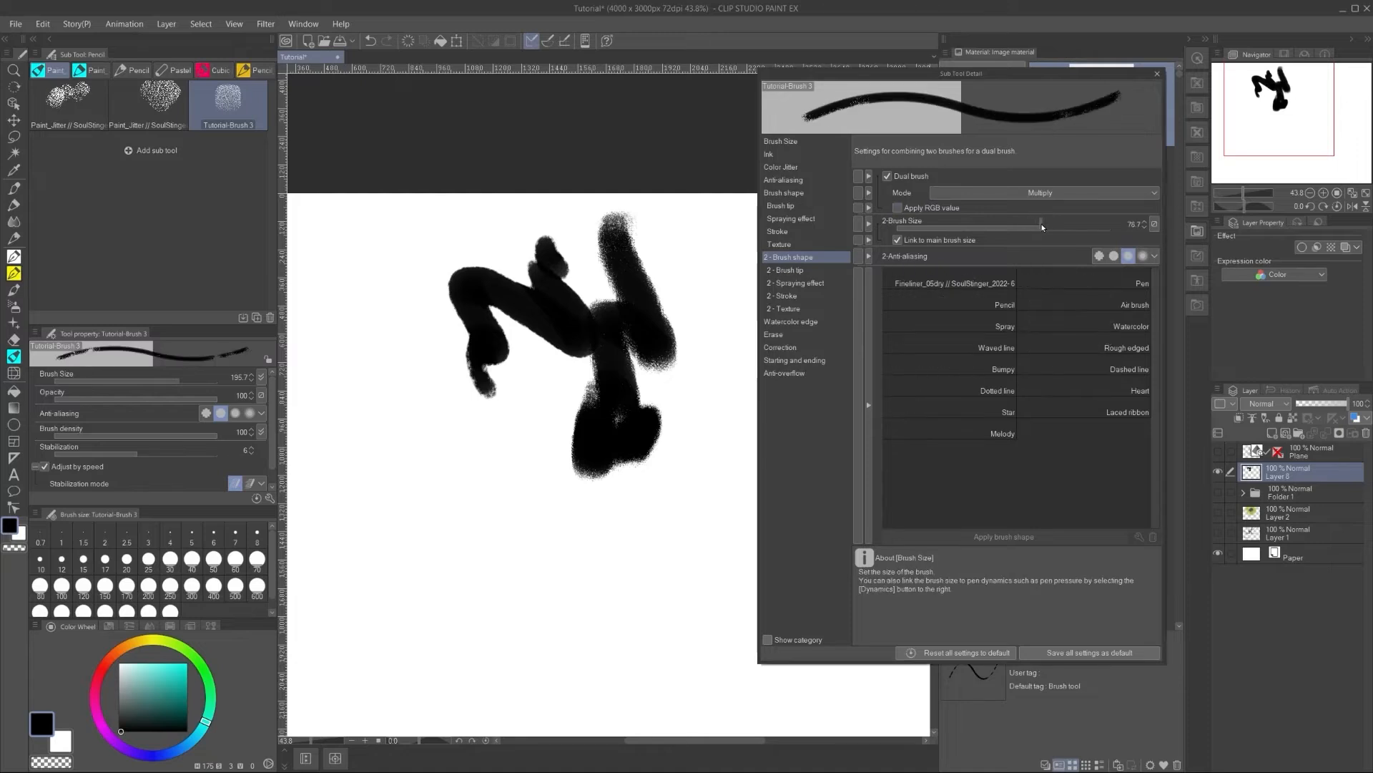
pyautogui.moveTo(654, 242)
pyautogui.mouseDown()
pyautogui.moveTo(705, 350)
pyautogui.moveTo(661, 483)
pyautogui.moveTo(708, 447)
pyautogui.moveTo(690, 494)
pyautogui.mouseUp()
# Step: Turn off both the pen pressure and random dynamics for the main brush size
pyautogui.click(783, 140)
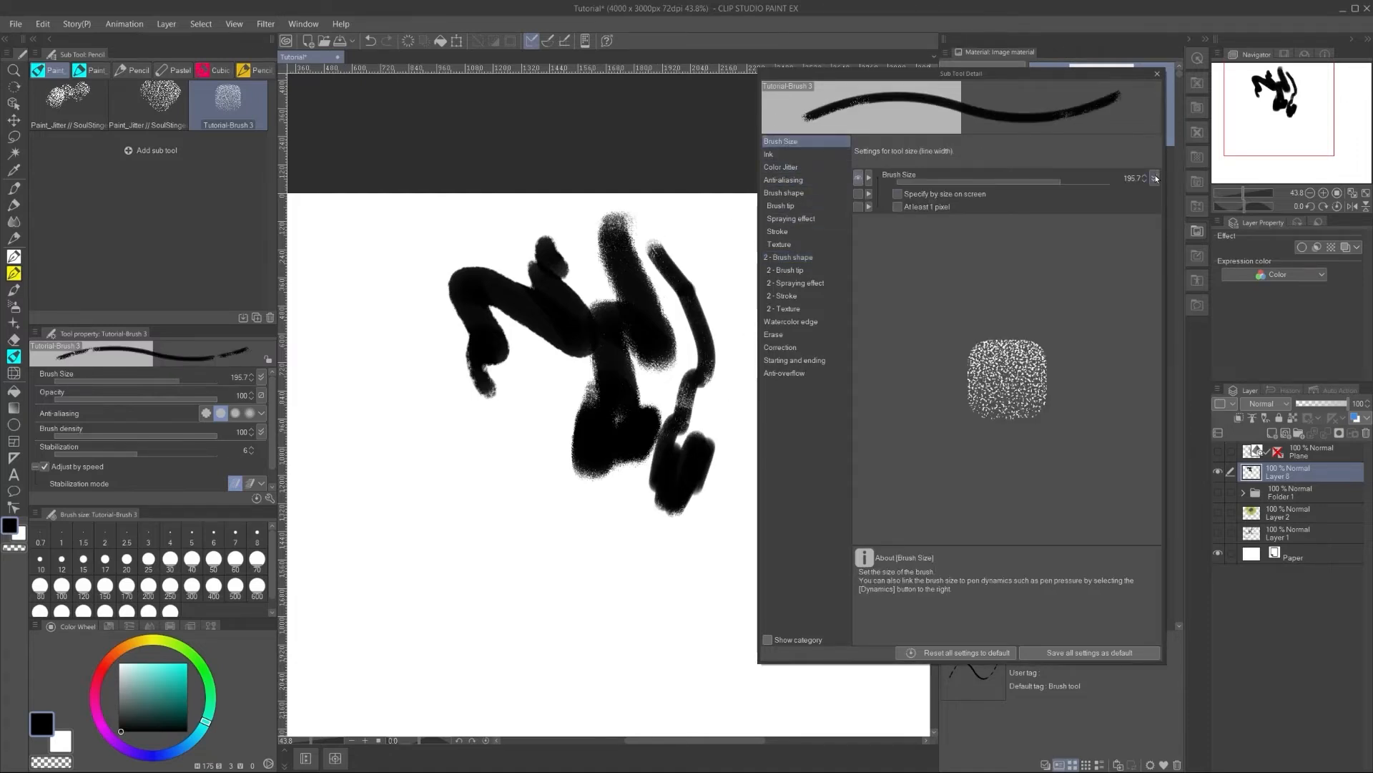
pyautogui.click(1153, 178)
pyautogui.click(1111, 213)
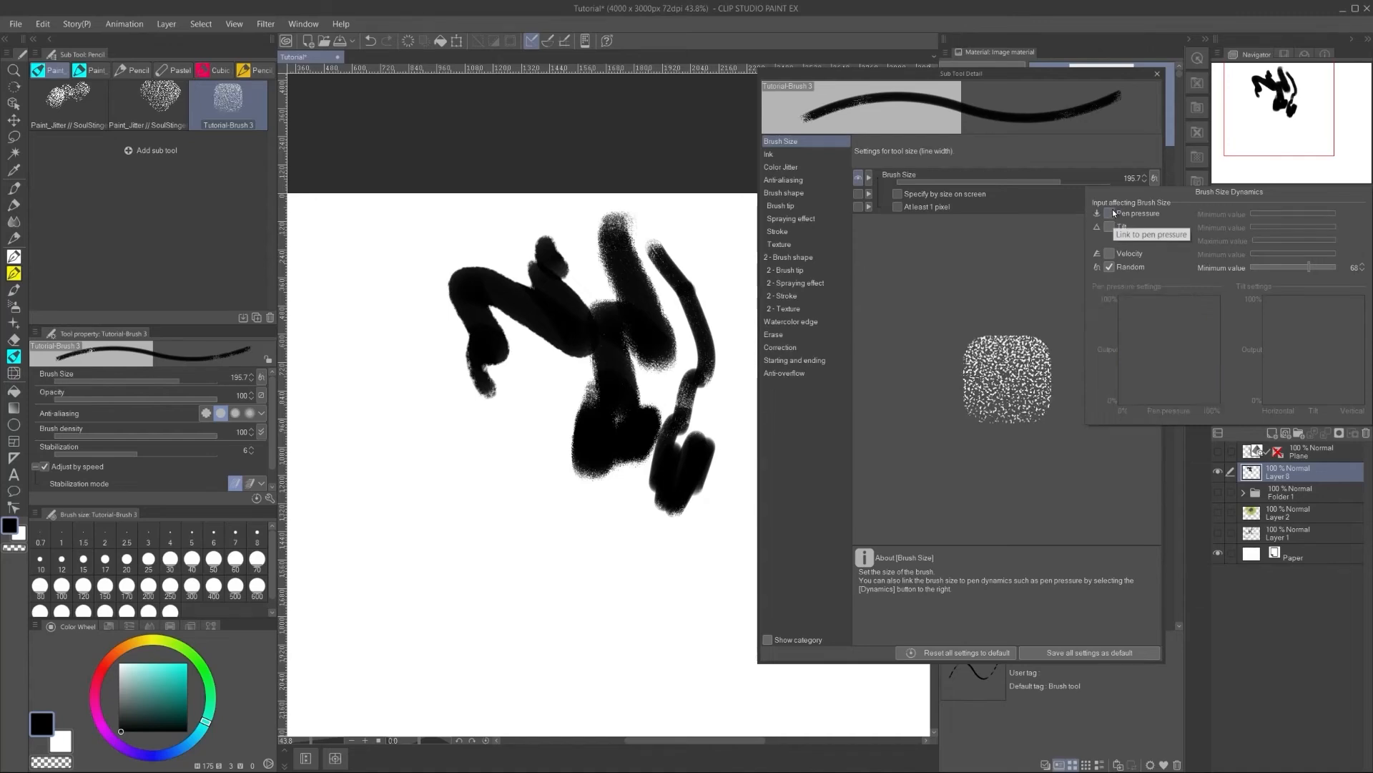
pyautogui.click(1111, 267)
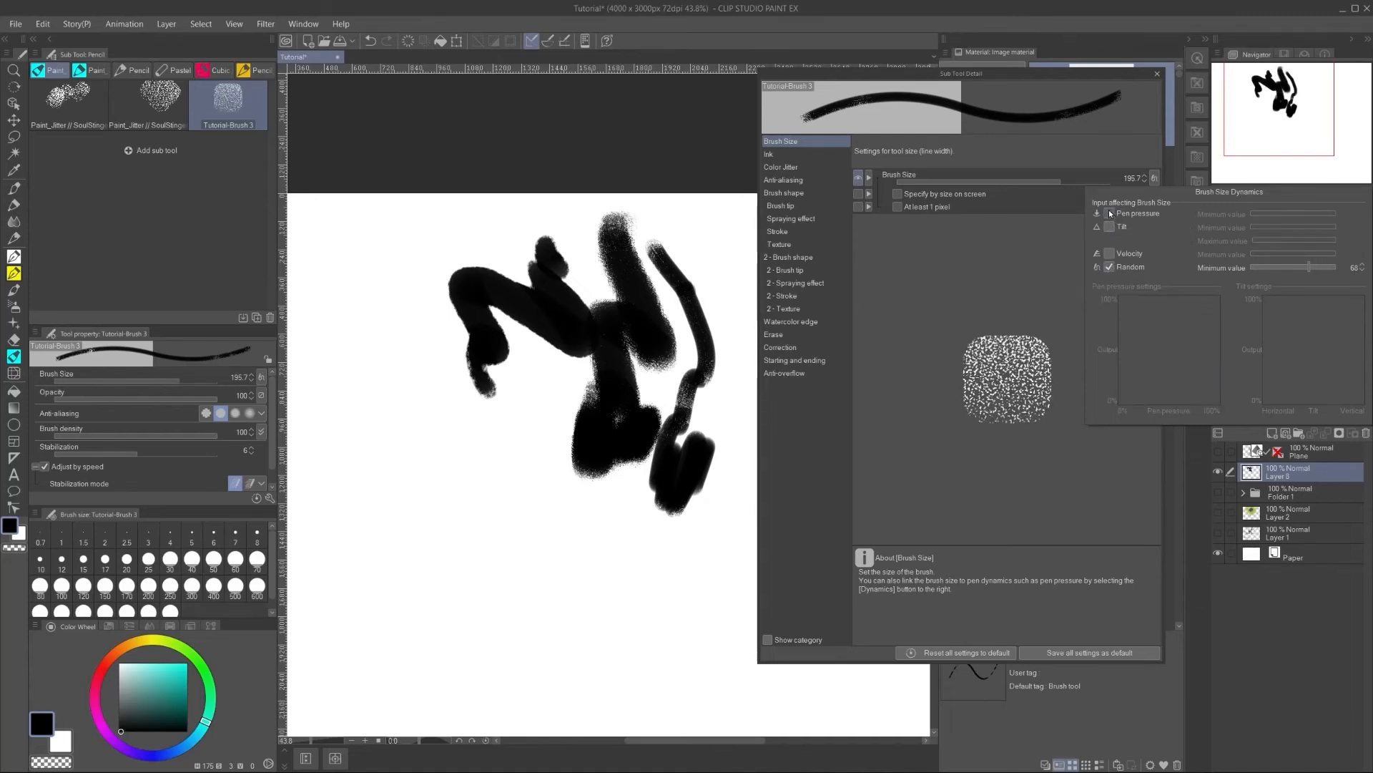
pyautogui.click(1110, 268)
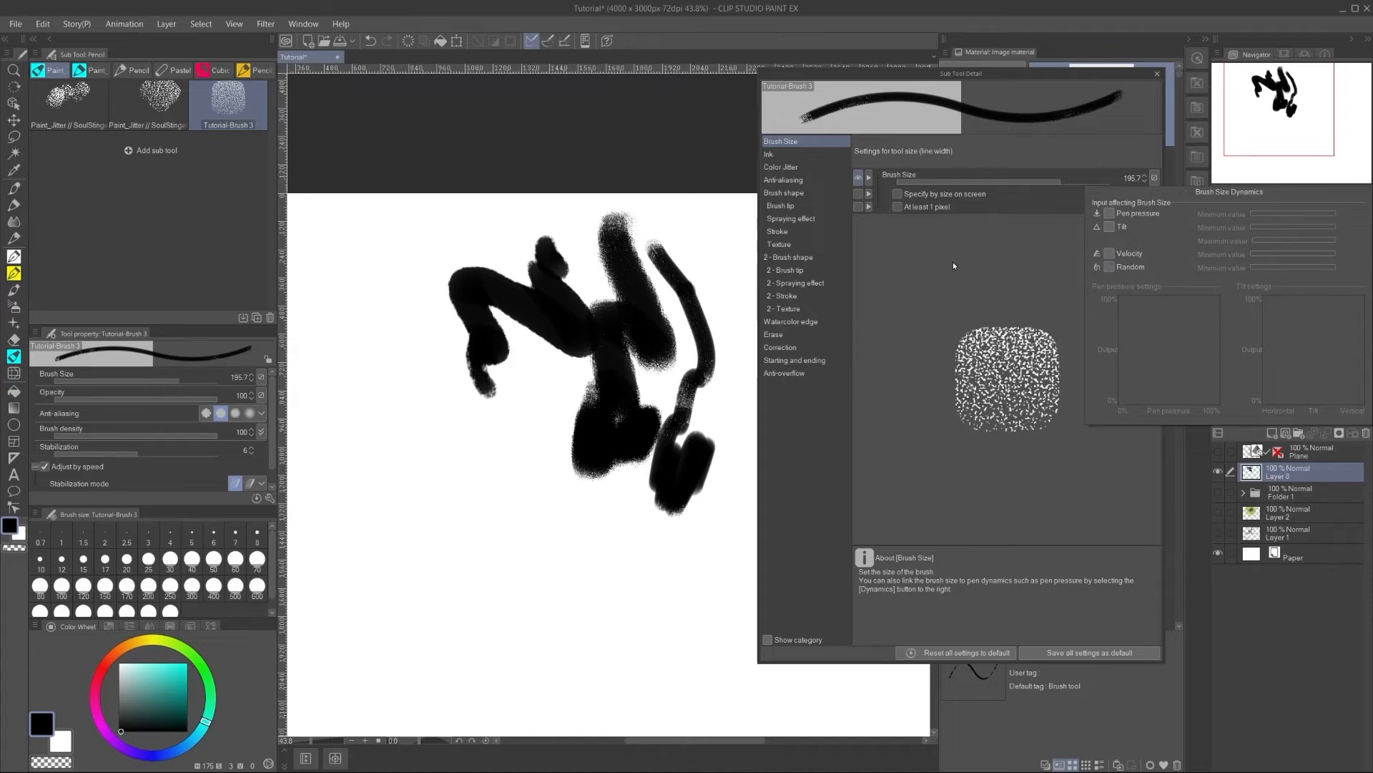
# Step: Give the secondary brush size a wavy pen pressure curve and random variation with a minimum of about 38, and test it with zigzag strokes
pyautogui.click(780, 259)
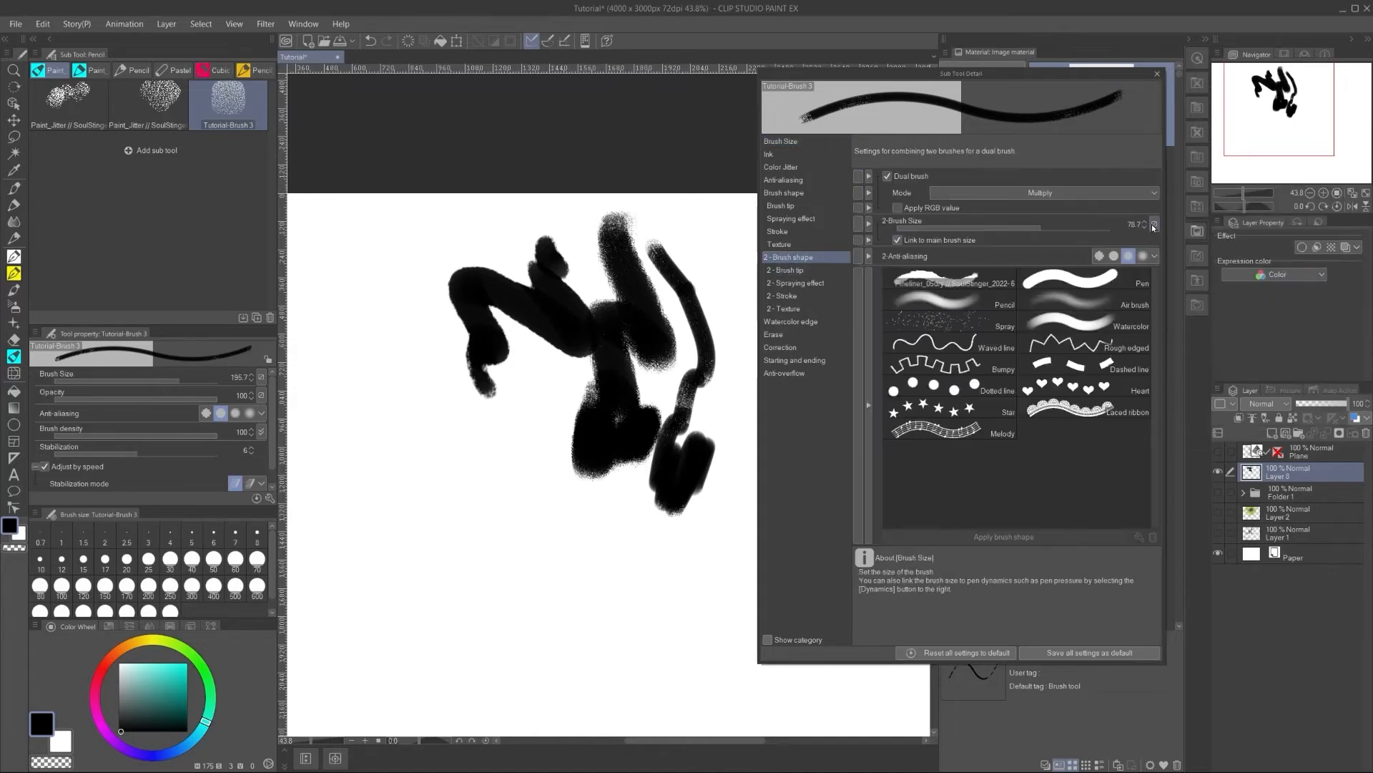
pyautogui.click(1154, 224)
pyautogui.click(1110, 260)
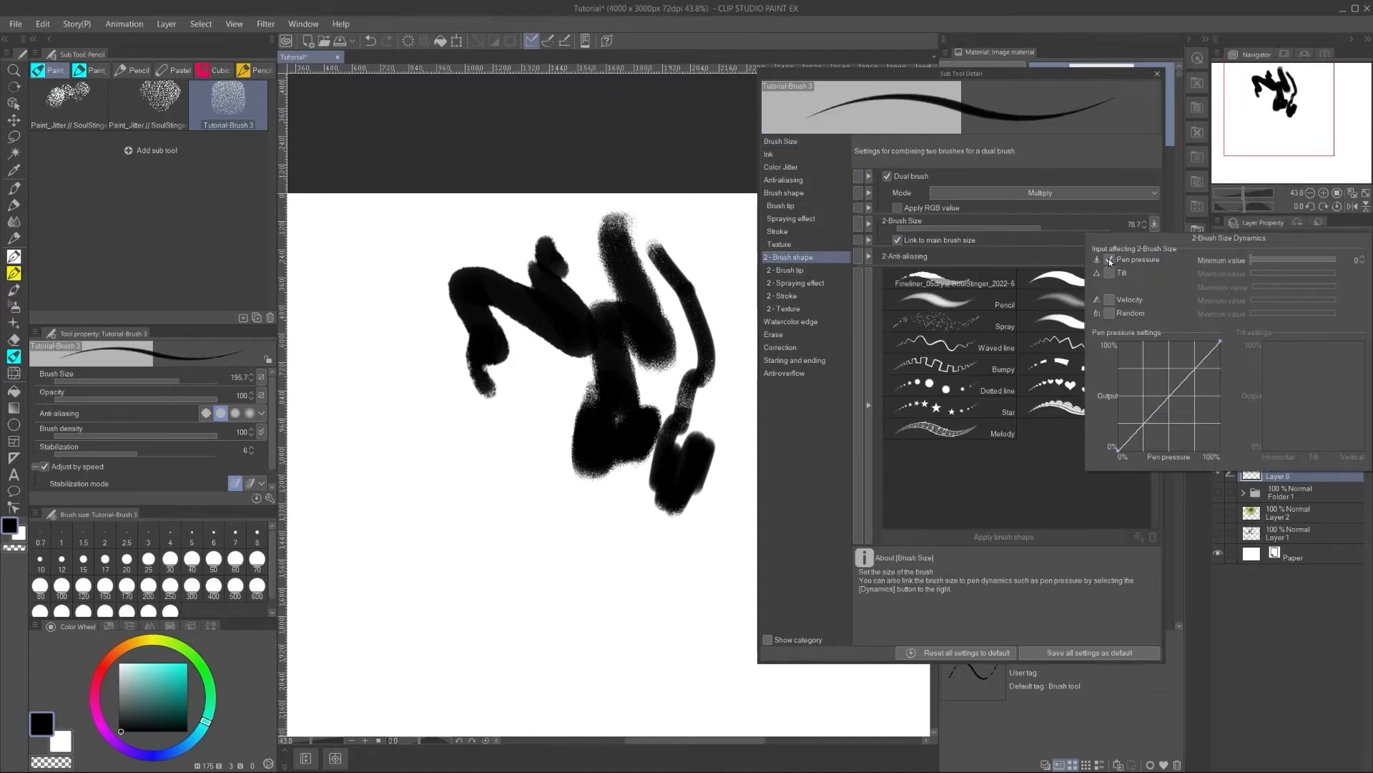
pyautogui.moveTo(1137, 429)
pyautogui.mouseDown()
pyautogui.moveTo(1120, 413)
pyautogui.moveTo(1128, 450)
pyautogui.moveTo(1131, 409)
pyautogui.moveTo(1140, 450)
pyautogui.moveTo(1150, 409)
pyautogui.moveTo(1158, 450)
pyautogui.moveTo(1167, 370)
pyautogui.moveTo(1190, 441)
pyautogui.mouseUp()
pyautogui.click(1110, 313)
pyautogui.click(1295, 313)
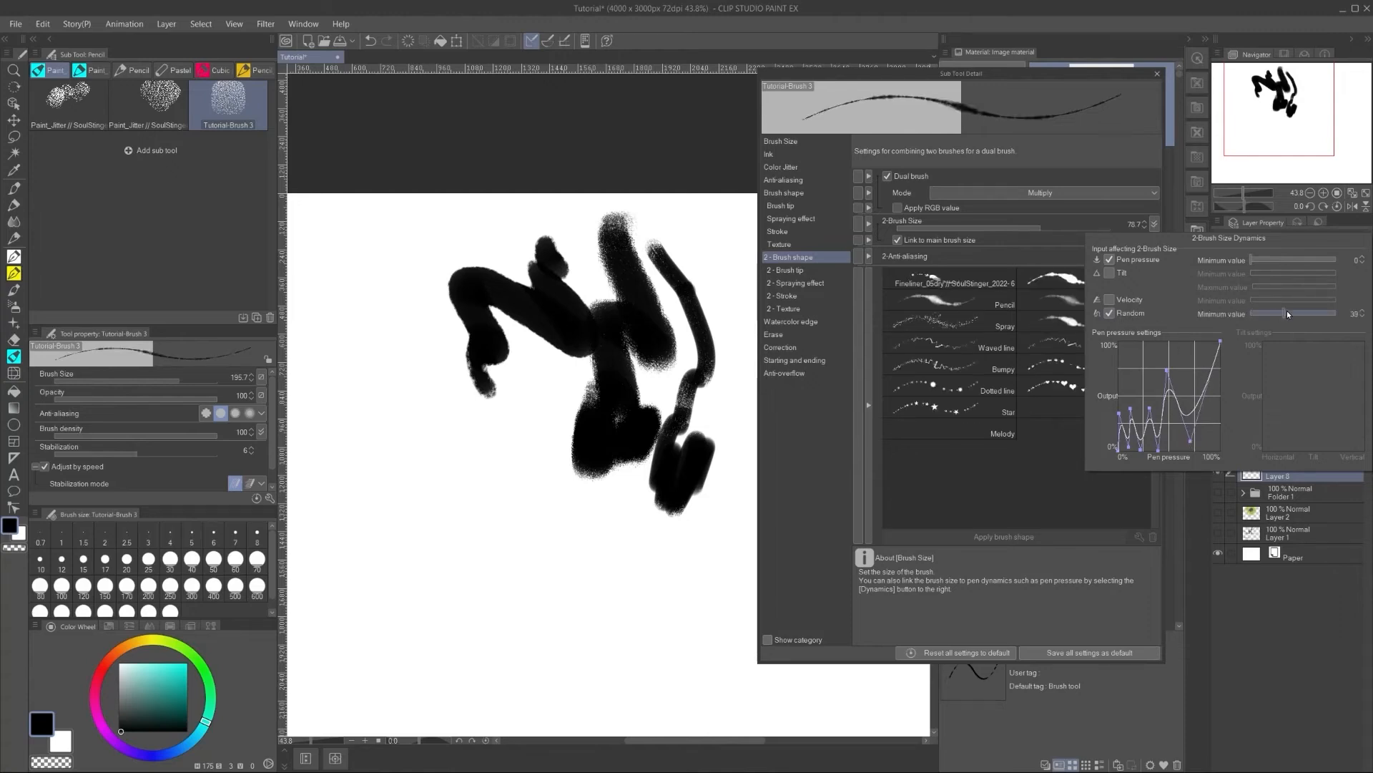
pyautogui.moveTo(513, 433)
pyautogui.mouseDown()
pyautogui.moveTo(462, 442)
pyautogui.moveTo(526, 509)
pyautogui.mouseUp()
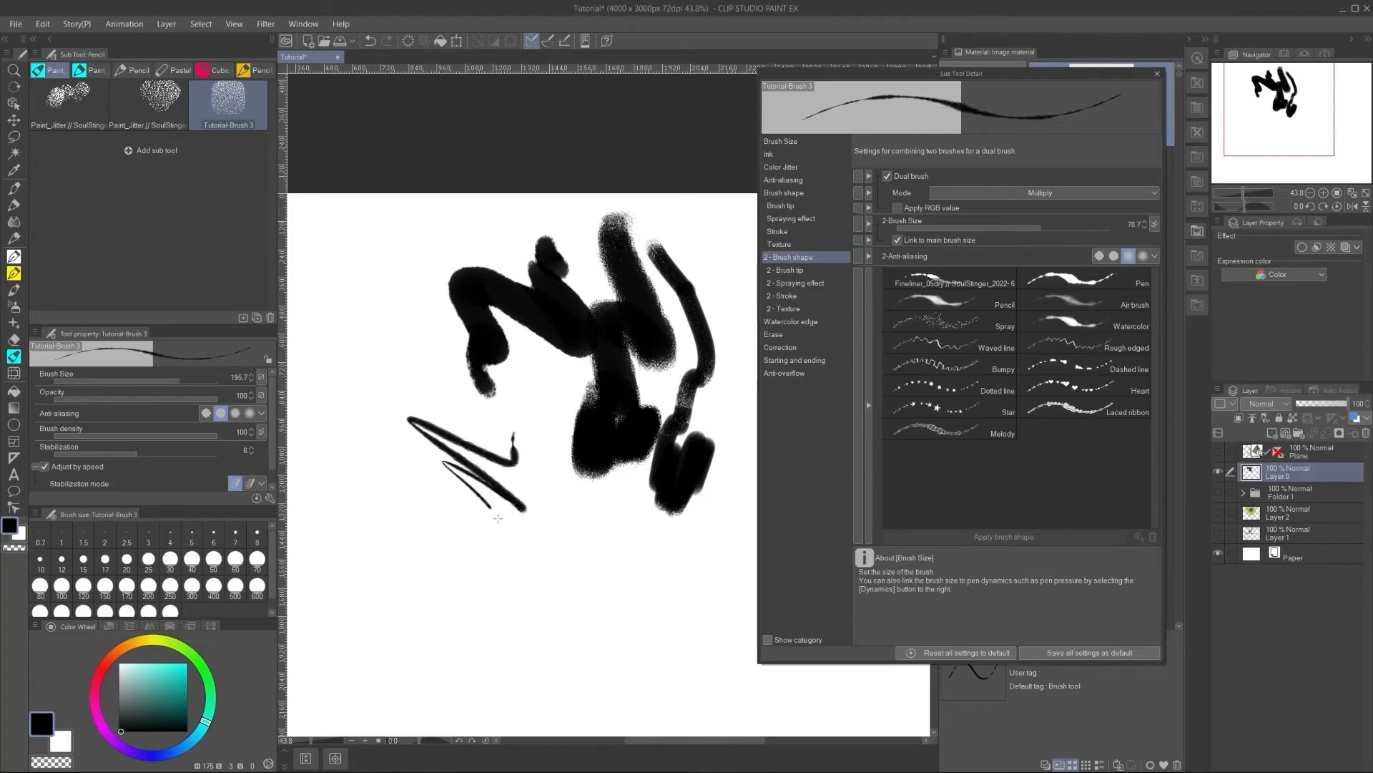
pyautogui.moveTo(459, 567)
pyautogui.mouseDown()
pyautogui.moveTo(592, 513)
pyautogui.moveTo(587, 596)
pyautogui.moveTo(549, 525)
pyautogui.mouseUp()
# Step: Turn off density adjustment by gap for the secondary brush tip and scribble test strokes across the canvas
pyautogui.scroll(3, 550, 525)
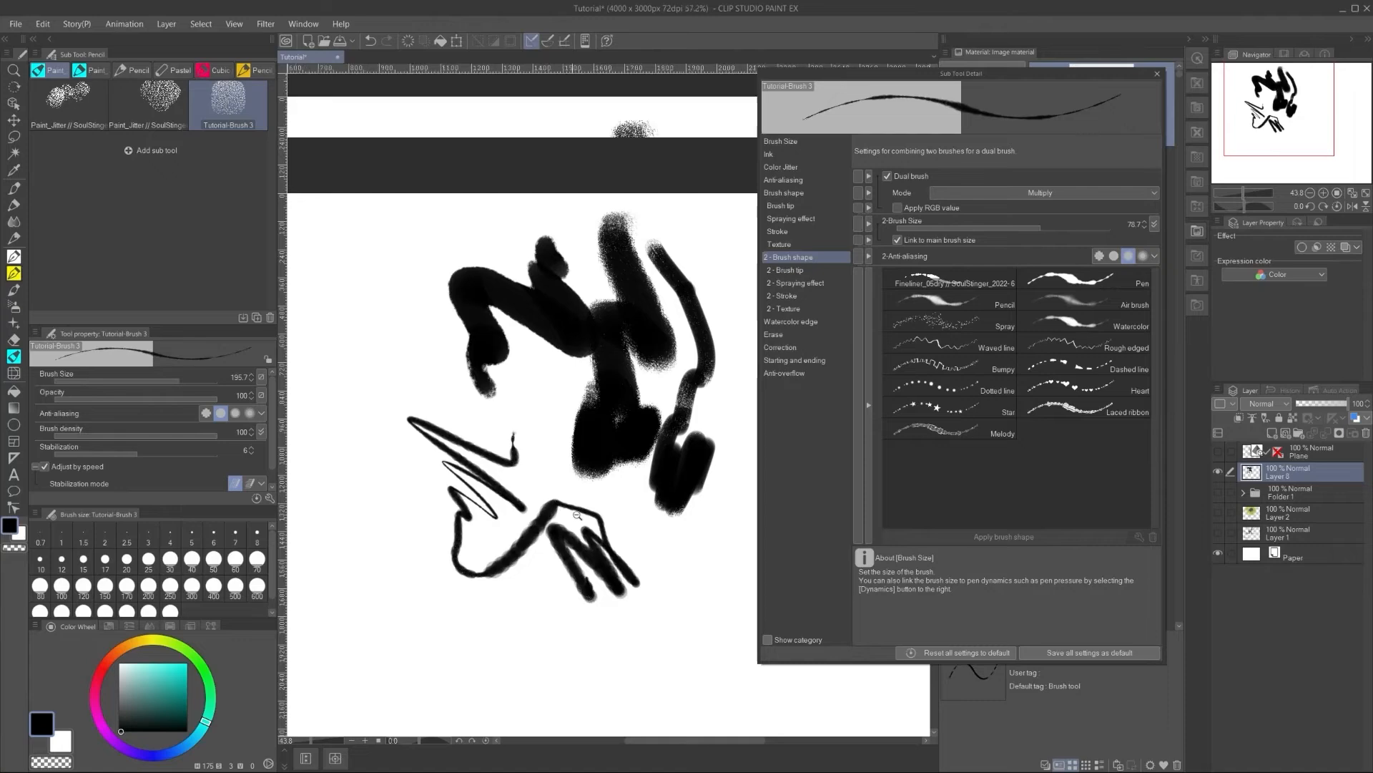
pyautogui.click(790, 270)
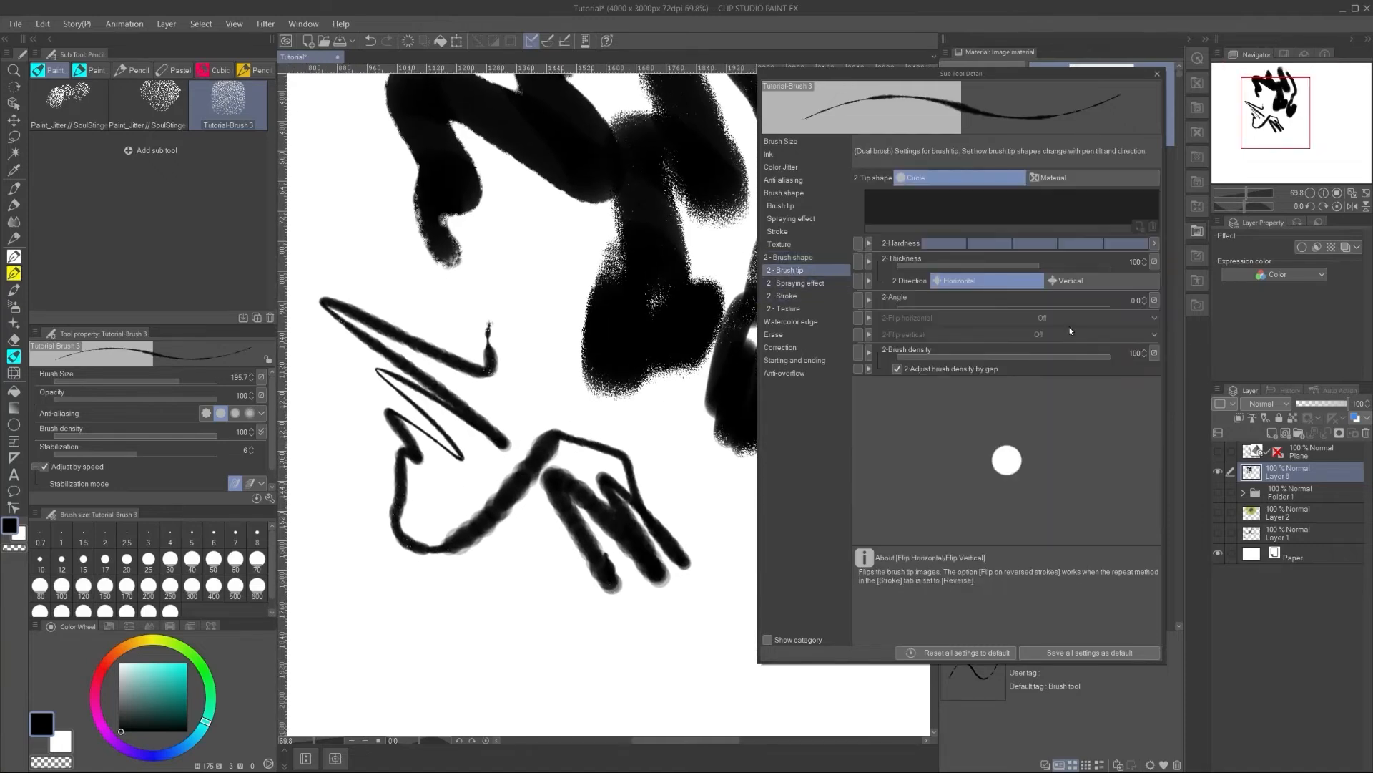
pyautogui.click(1154, 353)
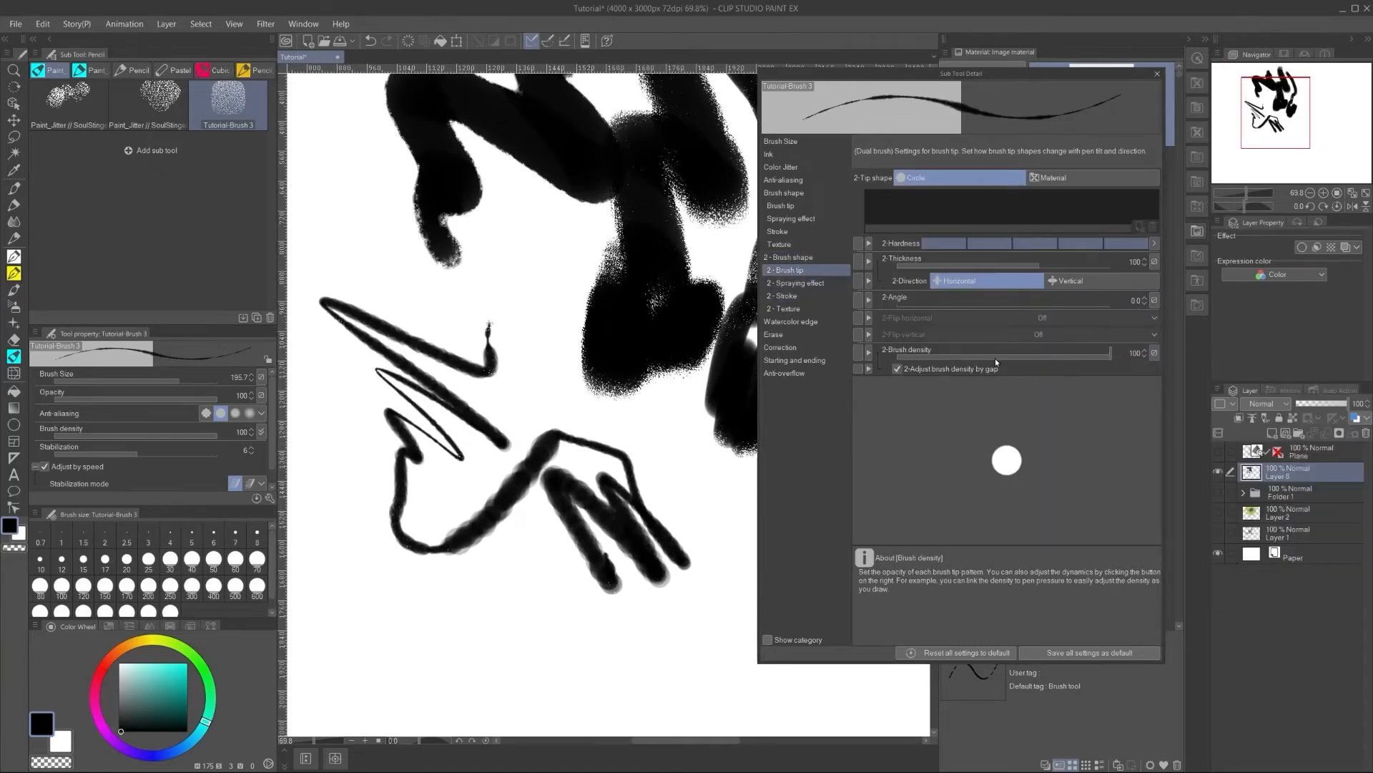
pyautogui.click(898, 369)
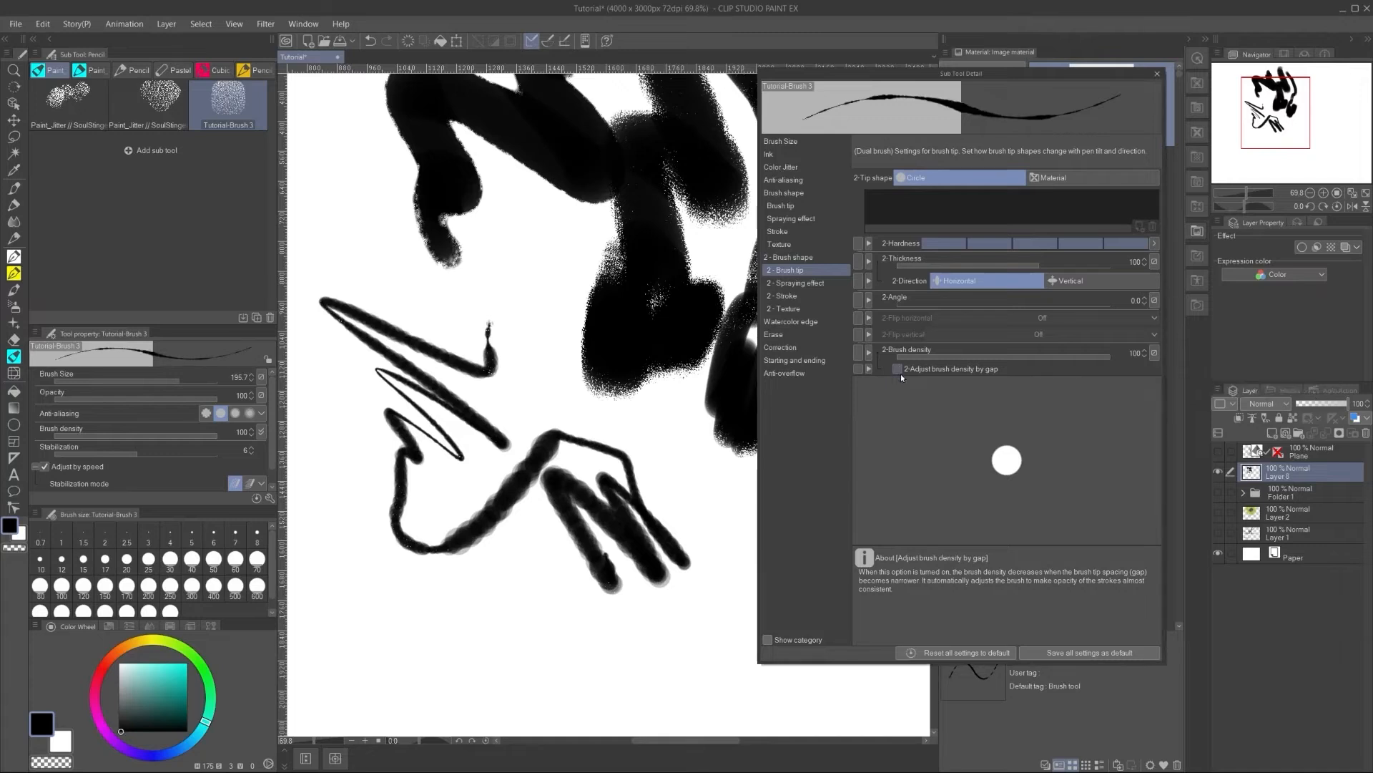
pyautogui.moveTo(625, 417)
pyautogui.mouseDown()
pyautogui.moveTo(676, 451)
pyautogui.moveTo(672, 490)
pyautogui.mouseUp()
pyautogui.moveTo(645, 634)
pyautogui.mouseDown()
pyautogui.moveTo(494, 593)
pyautogui.moveTo(429, 615)
pyautogui.moveTo(358, 508)
pyautogui.moveTo(601, 487)
pyautogui.mouseUp()
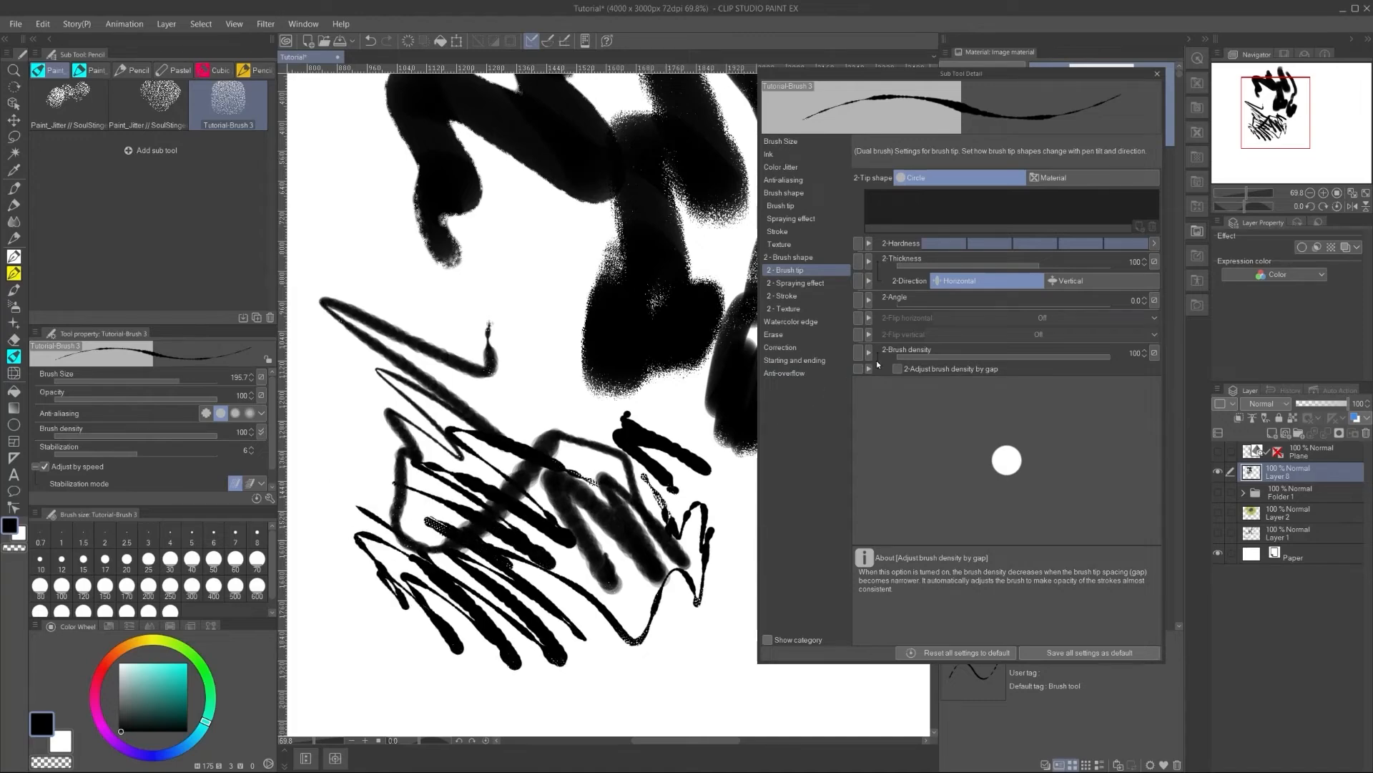
# Step: Toggle the secondary tip's gap density adjustment, clear the layer, and scribble a dense zigzag test patch
pyautogui.click(904, 370)
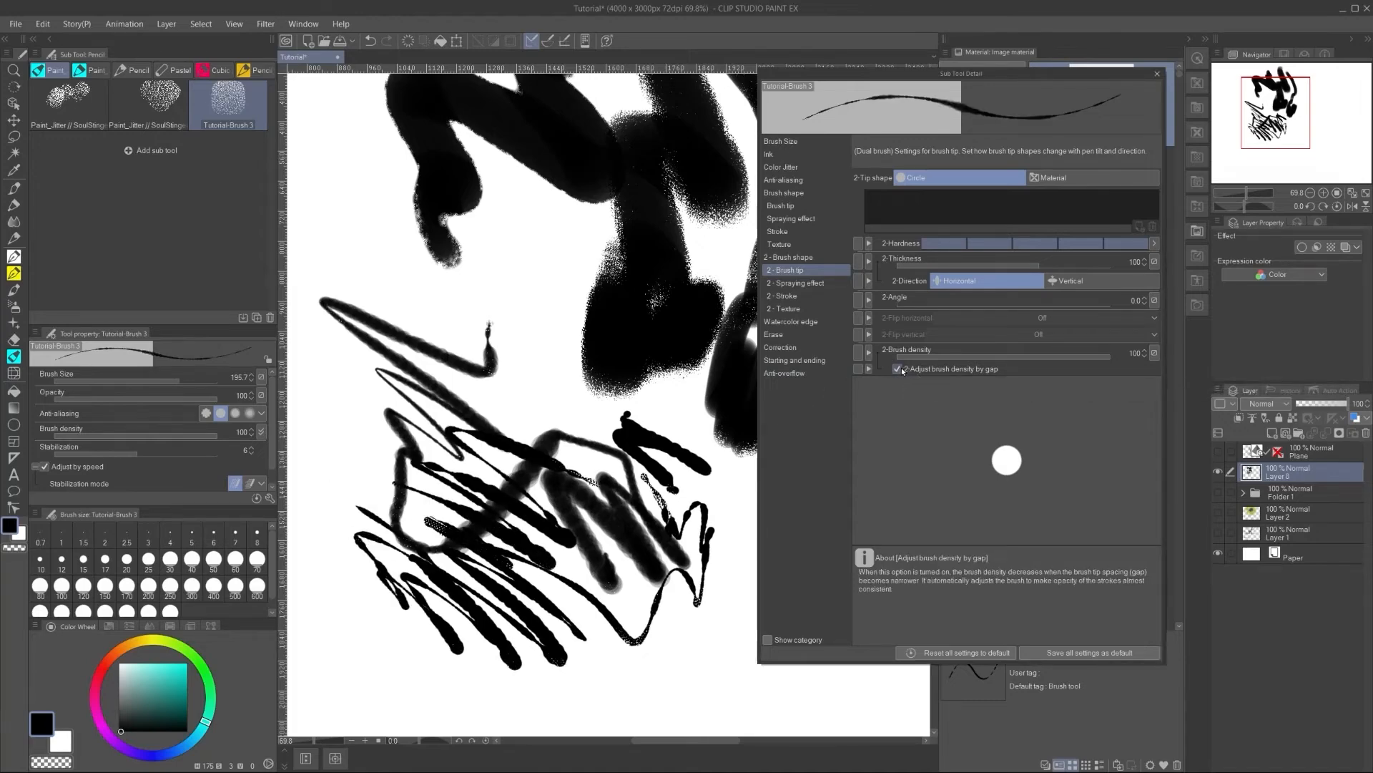
pyautogui.click(792, 297)
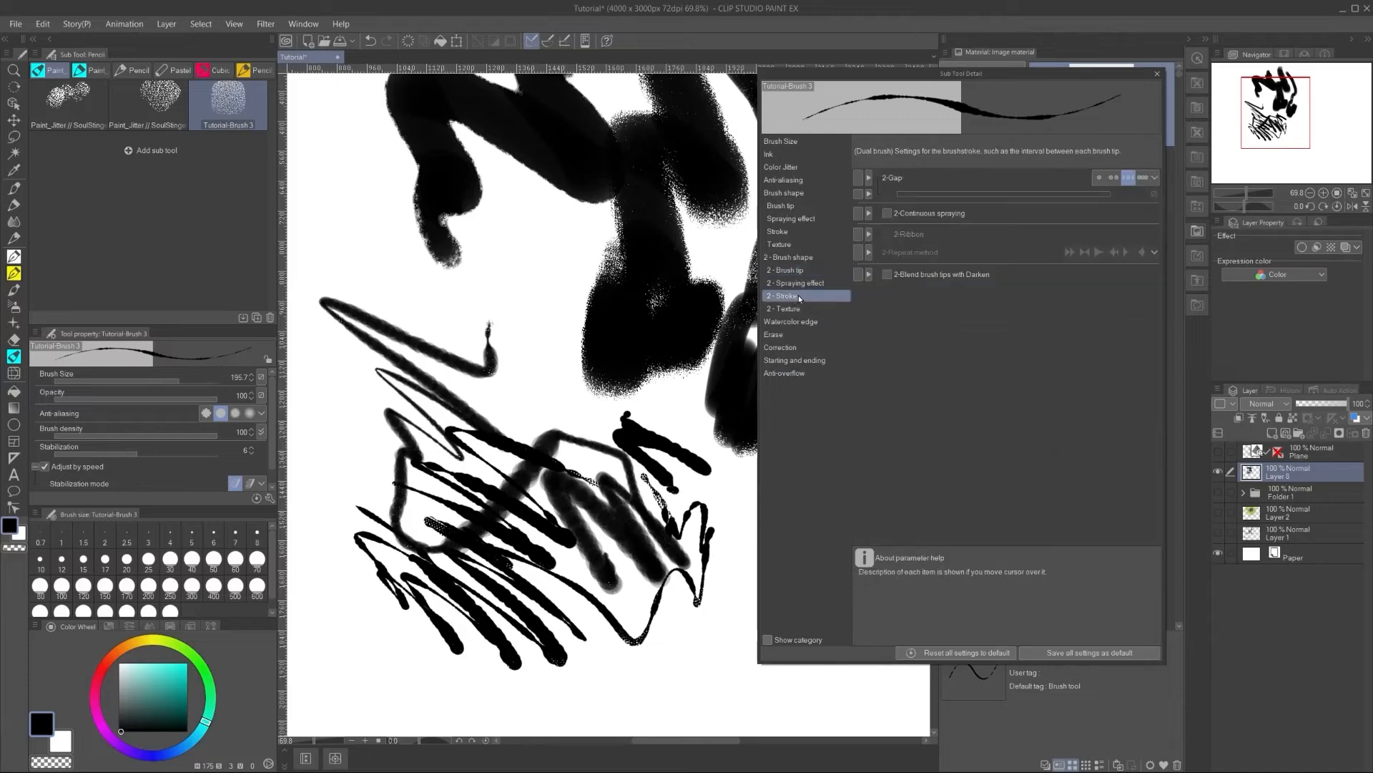
pyautogui.click(781, 285)
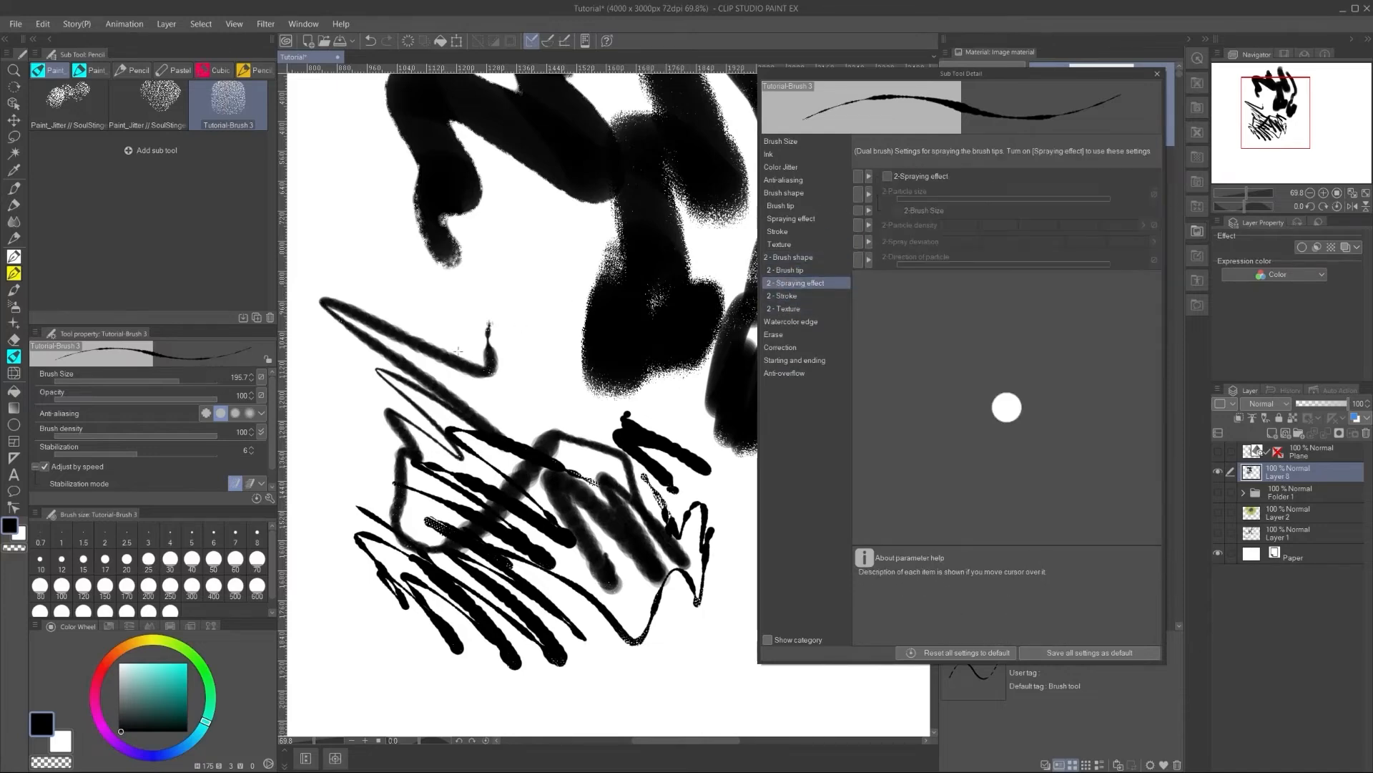
pyautogui.press('Delete')
pyautogui.moveTo(513, 272)
pyautogui.mouseDown()
pyautogui.moveTo(501, 215)
pyautogui.moveTo(615, 186)
pyautogui.moveTo(680, 286)
pyautogui.moveTo(651, 322)
pyautogui.mouseUp()
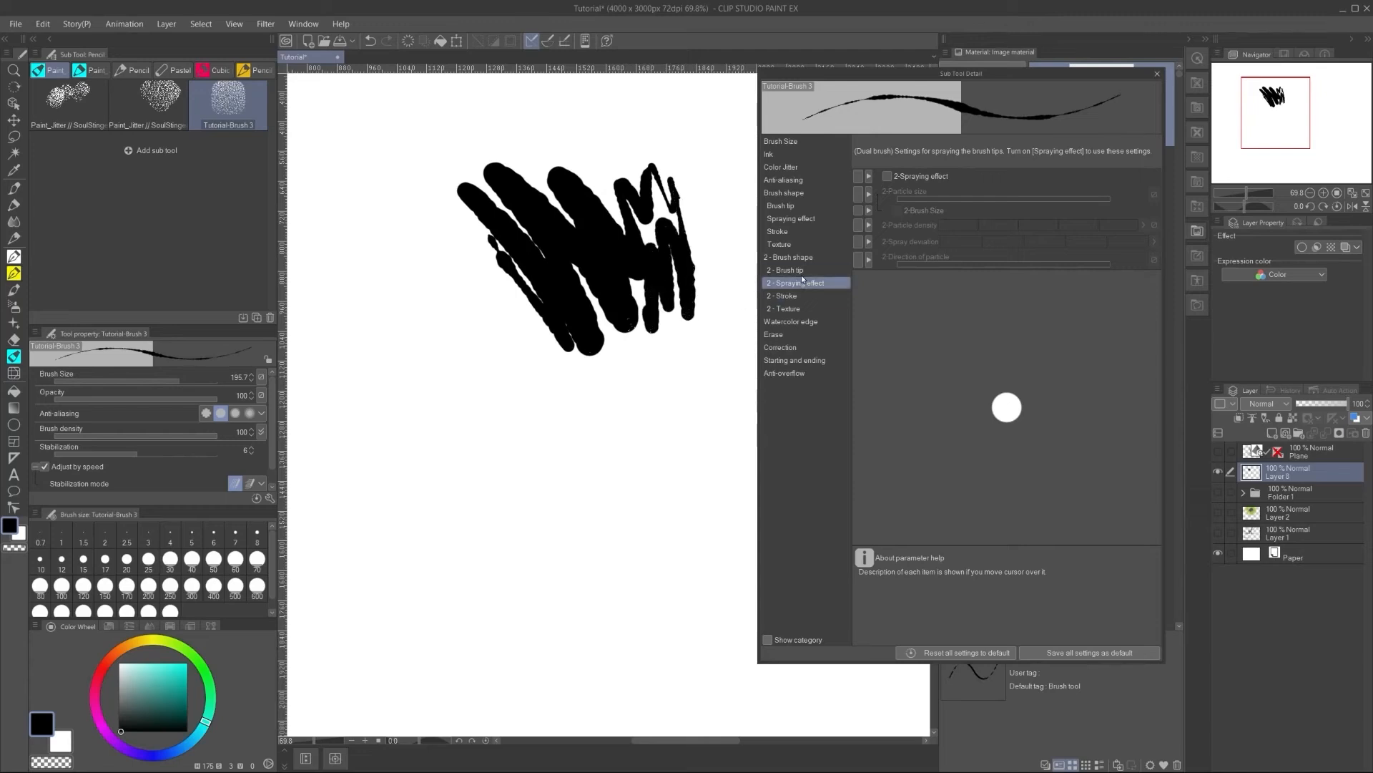
# Step: Enable brush tip color change in the color jitter settings and set Luminosity to 17
pyautogui.click(781, 206)
pyautogui.click(778, 167)
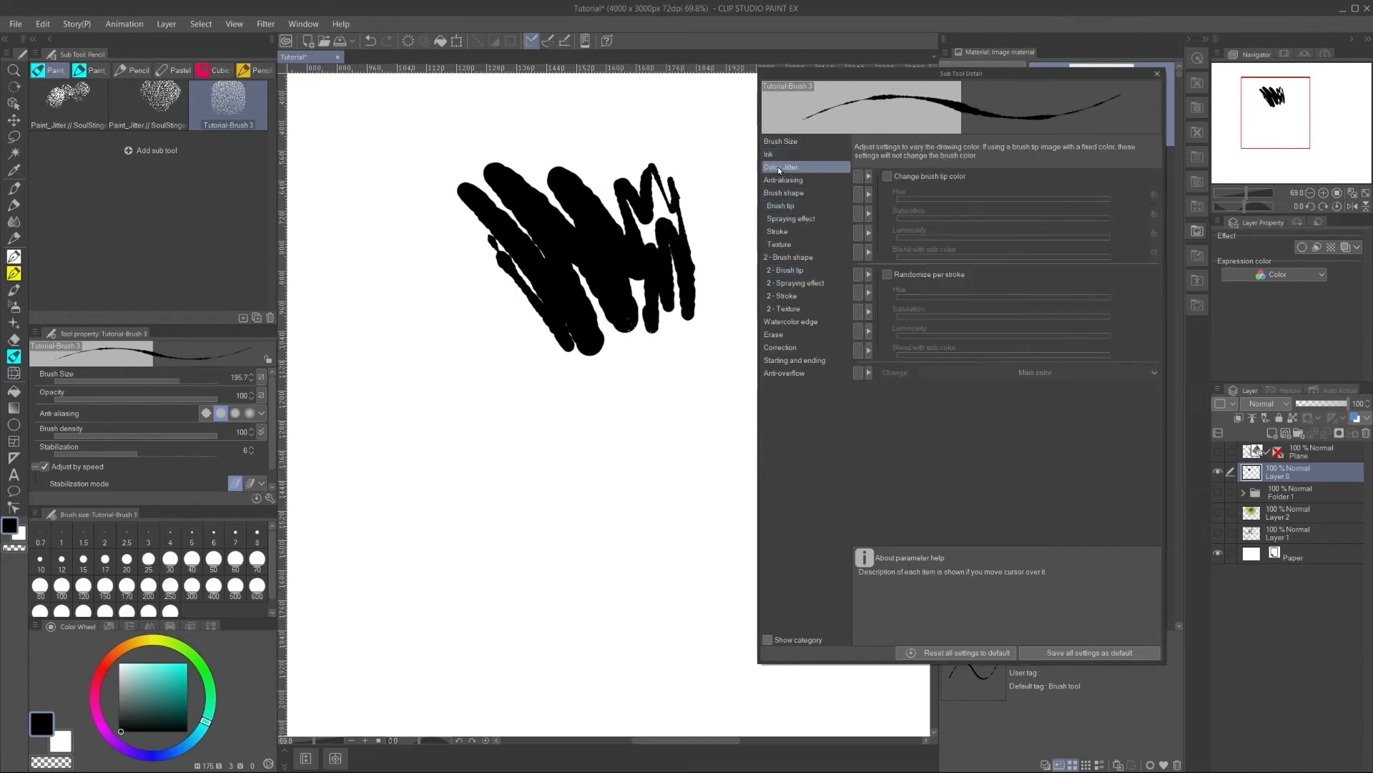
pyautogui.click(937, 176)
pyautogui.moveTo(1018, 241); pyautogui.dragTo(1020, 238)
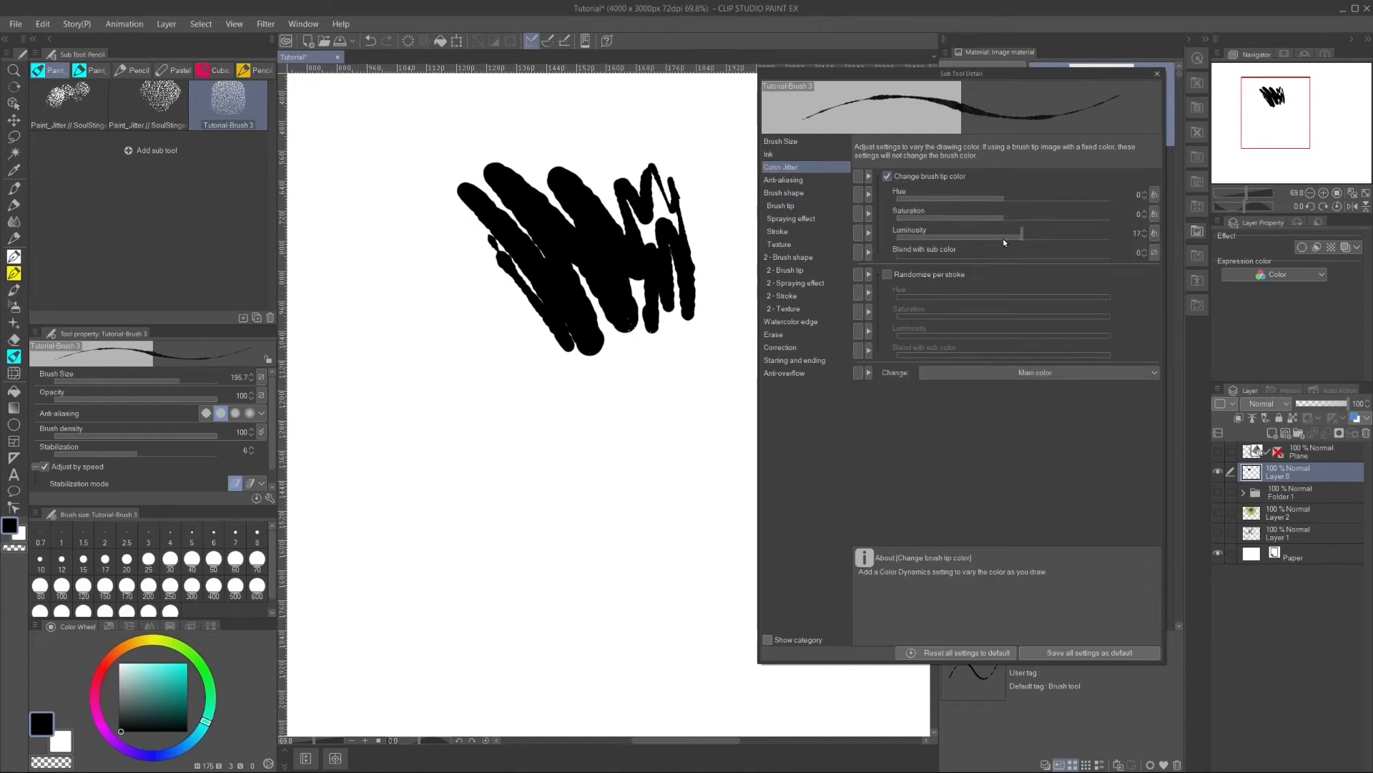
pyautogui.click(1156, 235)
pyautogui.click(1156, 234)
pyautogui.click(1156, 235)
pyautogui.click(1156, 235)
# Step: Scribble several test strokes below the zigzag patch to check the color jitter, and clear the layer
pyautogui.moveTo(678, 356); pyautogui.dragTo(550, 420)
pyautogui.moveTo(511, 371); pyautogui.dragTo(543, 372)
pyautogui.moveTo(481, 348)
pyautogui.mouseDown()
pyautogui.moveTo(550, 501)
pyautogui.moveTo(629, 400)
pyautogui.moveTo(494, 322)
pyautogui.moveTo(468, 386)
pyautogui.moveTo(592, 335)
pyautogui.mouseUp()
pyautogui.moveTo(678, 355)
pyautogui.mouseDown()
pyautogui.moveTo(646, 285)
pyautogui.moveTo(551, 220)
pyautogui.moveTo(454, 210)
pyautogui.moveTo(462, 246)
pyautogui.mouseUp()
pyautogui.press('Delete')
# Step: Link the secondary brush density to a wavy pen pressure curve and to random variation with a minimum of 71
pyautogui.click(785, 269)
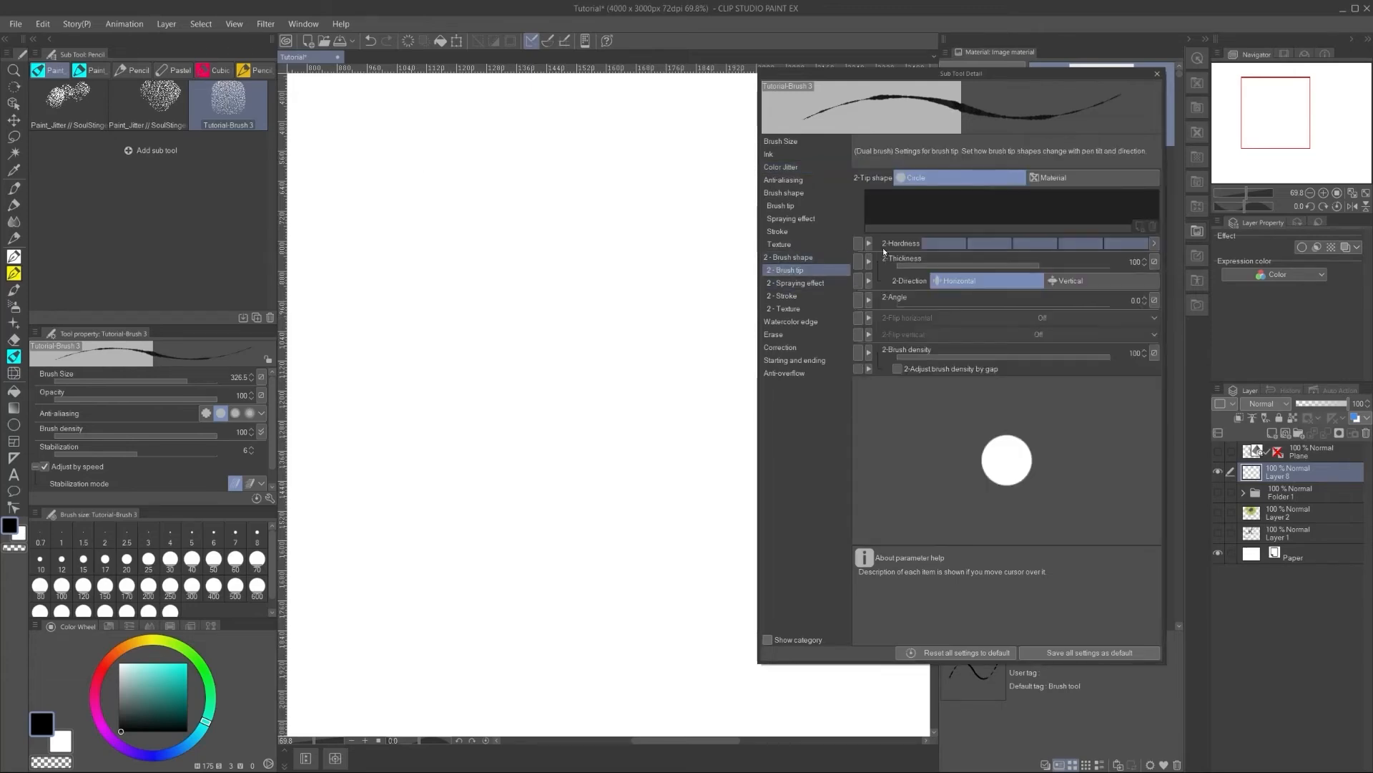
pyautogui.click(1153, 353)
pyautogui.click(1109, 440)
pyautogui.click(1108, 401)
pyautogui.click(1109, 400)
pyautogui.click(1108, 390)
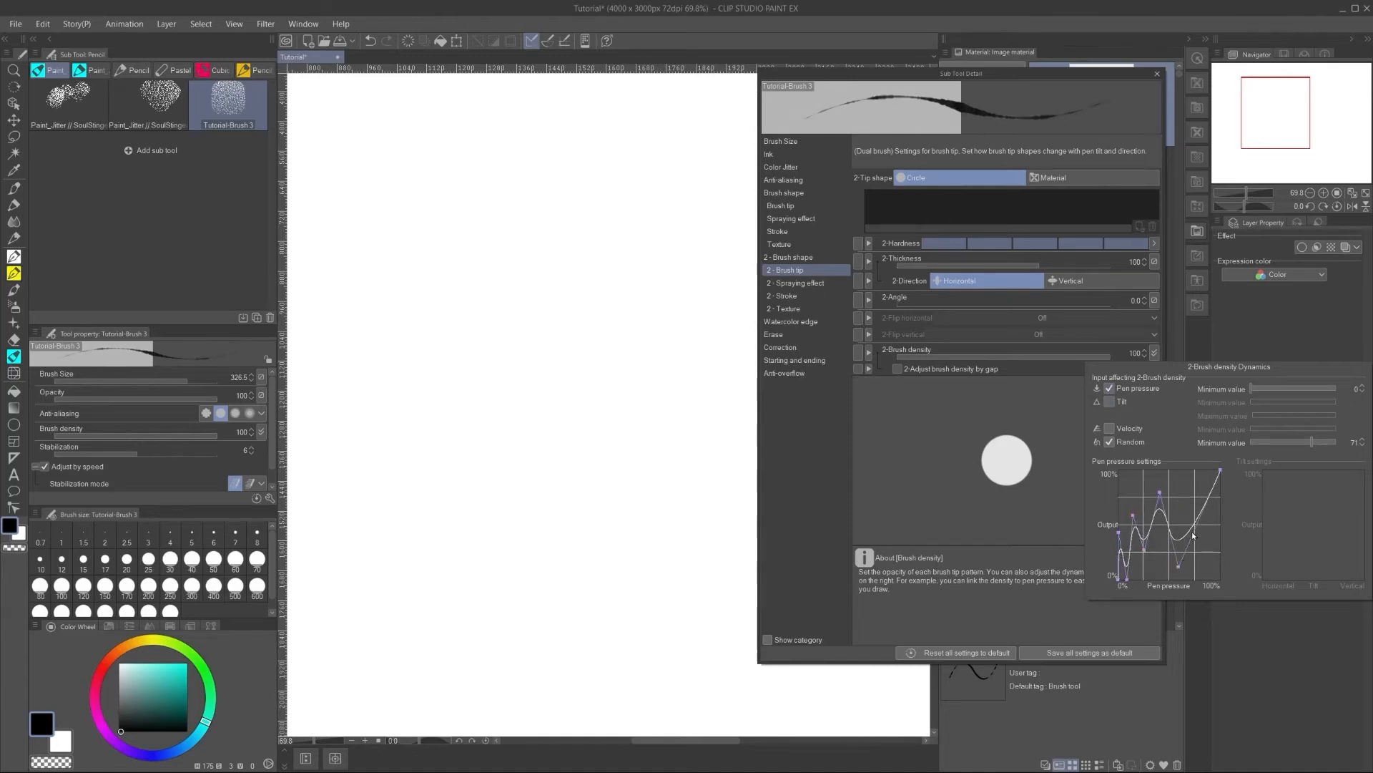
# Step: Test the density dynamics with several diagonal strokes and a wavy stroke on the empty canvas
pyautogui.moveTo(515, 223); pyautogui.dragTo(676, 337)
pyautogui.moveTo(476, 214); pyautogui.dragTo(594, 347)
pyautogui.moveTo(480, 251); pyautogui.dragTo(533, 361)
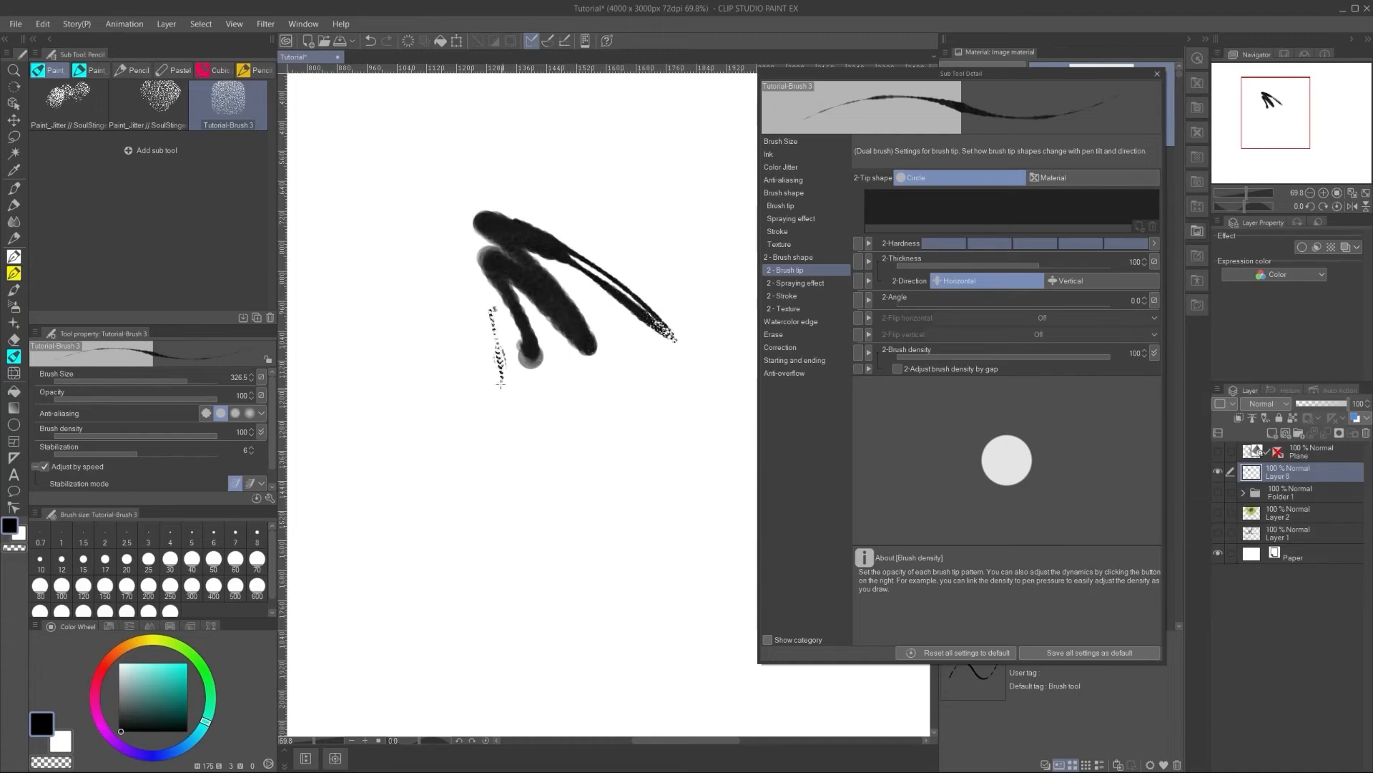
pyautogui.moveTo(492, 309); pyautogui.dragTo(594, 408)
# Step: Apply the Dappled cloud 2 paper texture to the secondary brush and draw a wavy test stroke over the existing marks
pyautogui.click(788, 308)
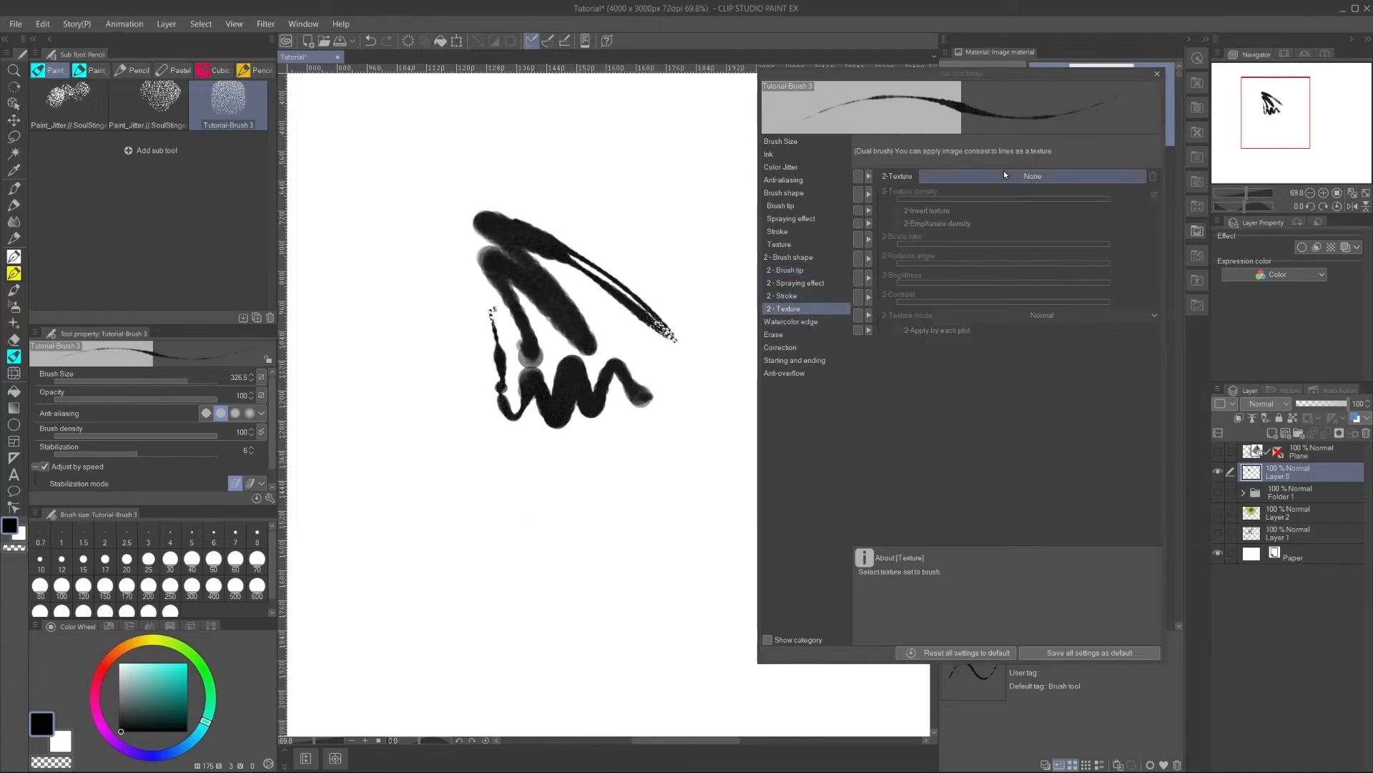
pyautogui.click(1003, 173)
pyautogui.scroll(-3, 777, 162)
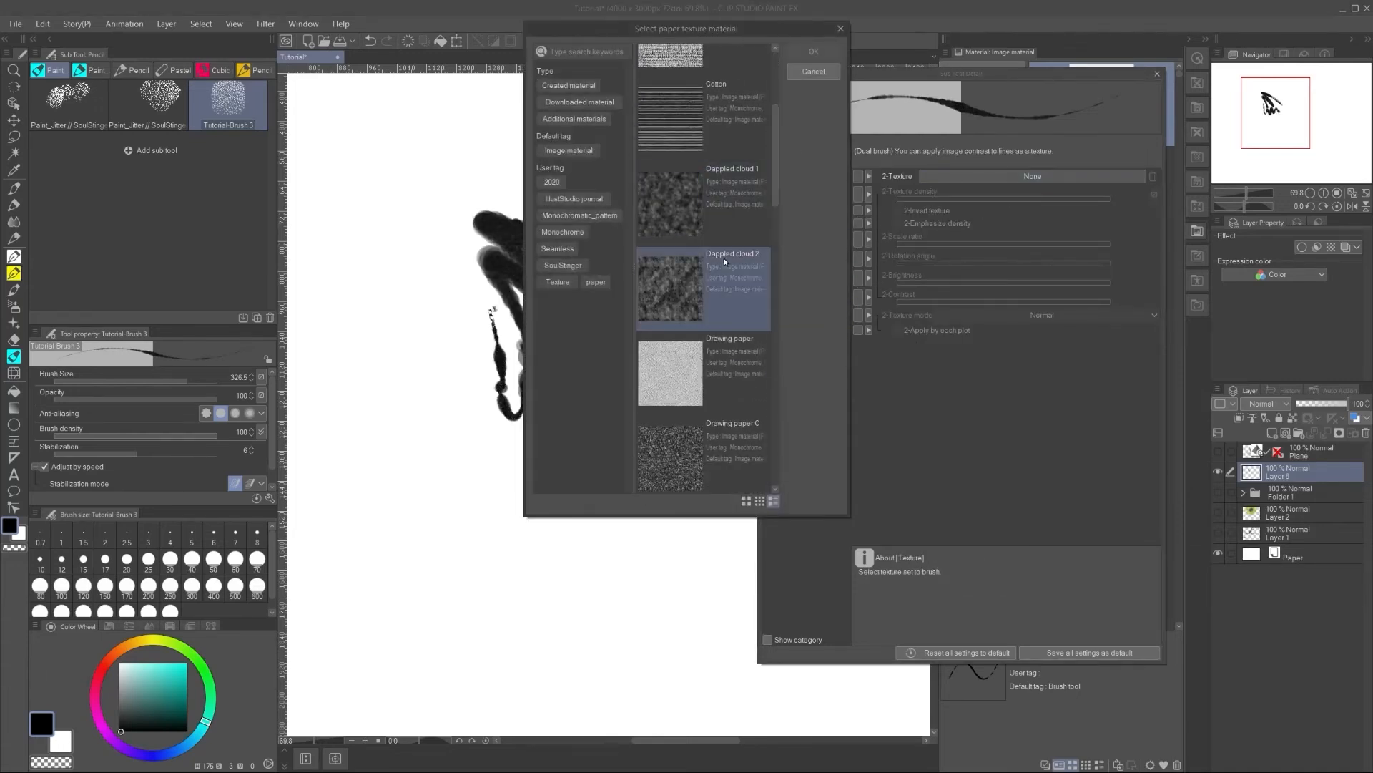
pyautogui.doubleClick(669, 286)
pyautogui.moveTo(557, 218)
pyautogui.mouseDown()
pyautogui.moveTo(536, 339)
pyautogui.moveTo(643, 309)
pyautogui.moveTo(707, 253)
pyautogui.mouseUp()
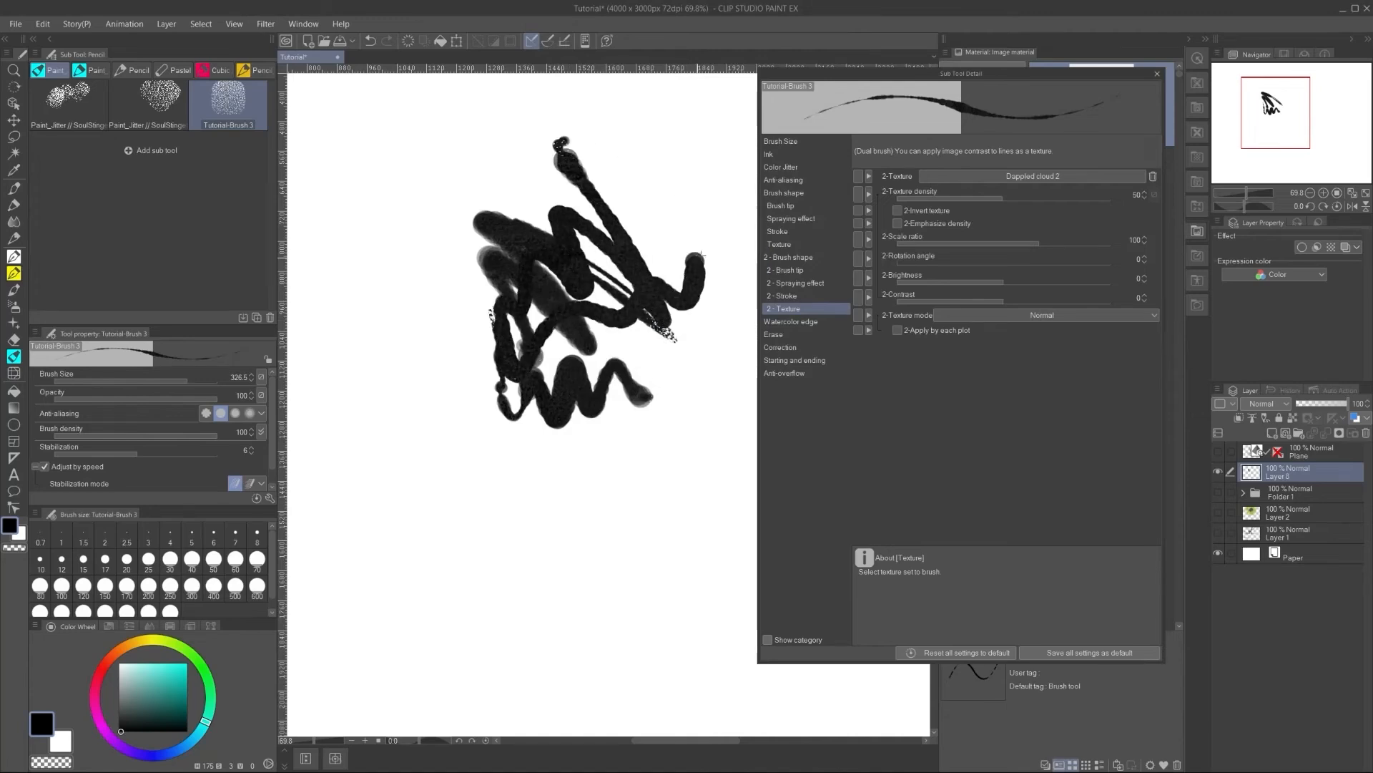
# Step: Enable density emphasis for the secondary texture, set its density to 62, and draw a zigzag test stroke
pyautogui.click(962, 223)
pyautogui.click(1025, 198)
pyautogui.moveTo(626, 166)
pyautogui.mouseDown()
pyautogui.moveTo(672, 247)
pyautogui.moveTo(635, 382)
pyautogui.moveTo(462, 417)
pyautogui.mouseUp()
# Step: Soften the secondary brush tip to the second hardness level and test the Outline texture mode with broad scribbles
pyautogui.click(787, 270)
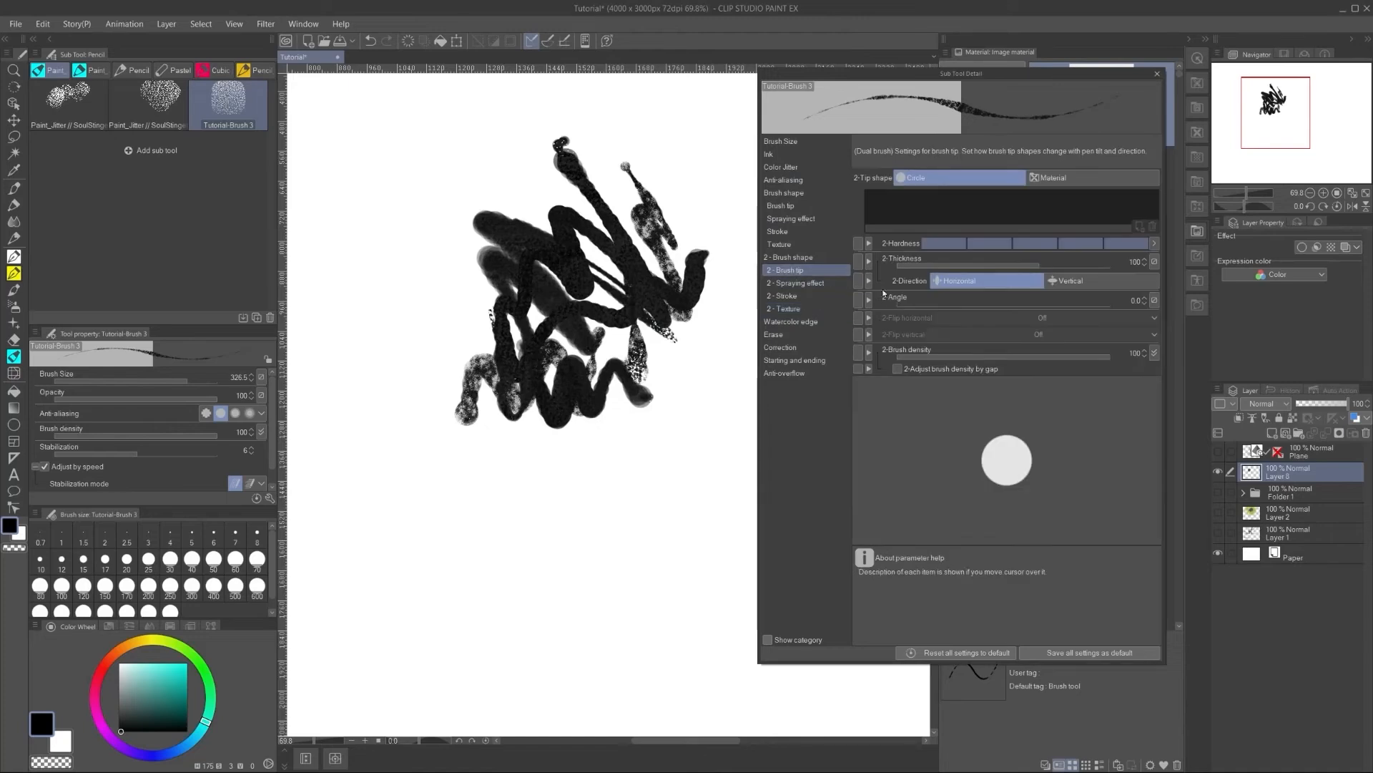
pyautogui.click(1004, 245)
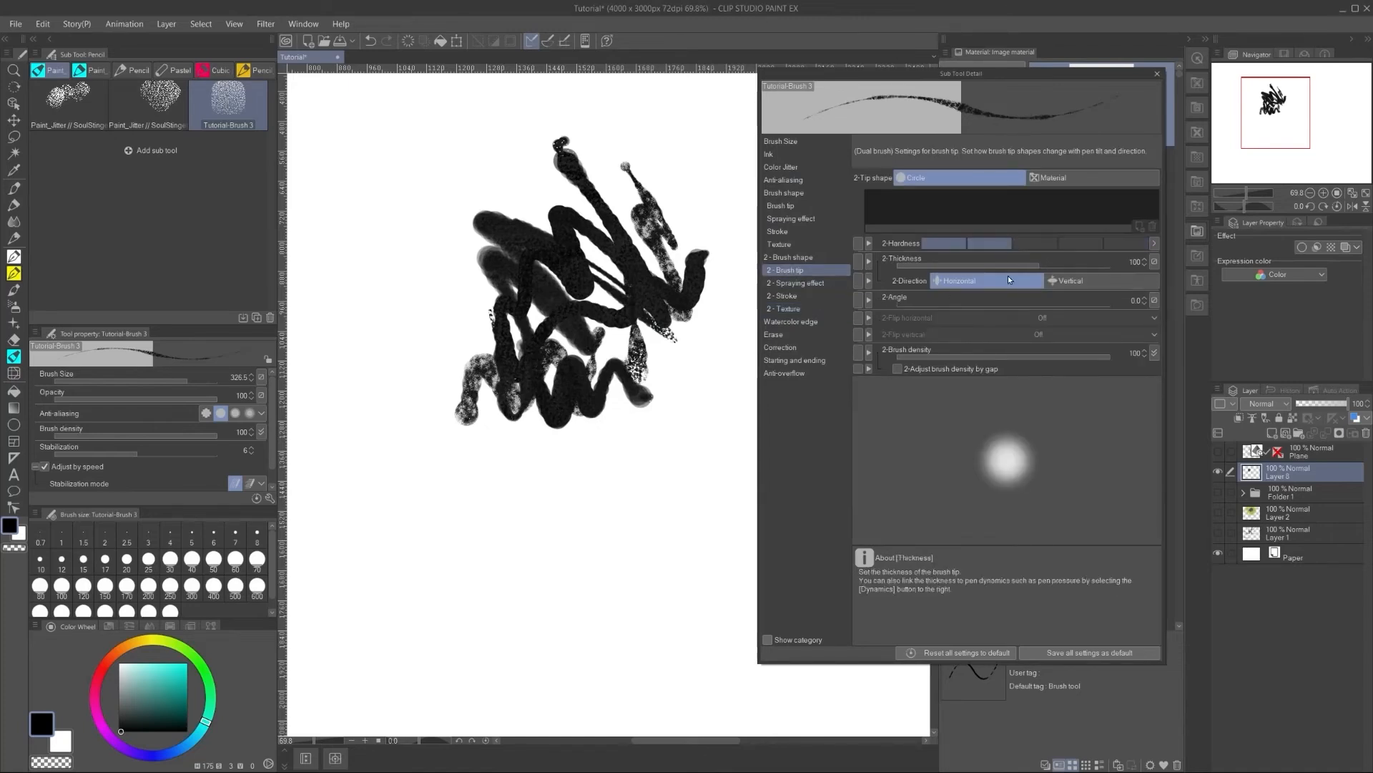
pyautogui.click(785, 308)
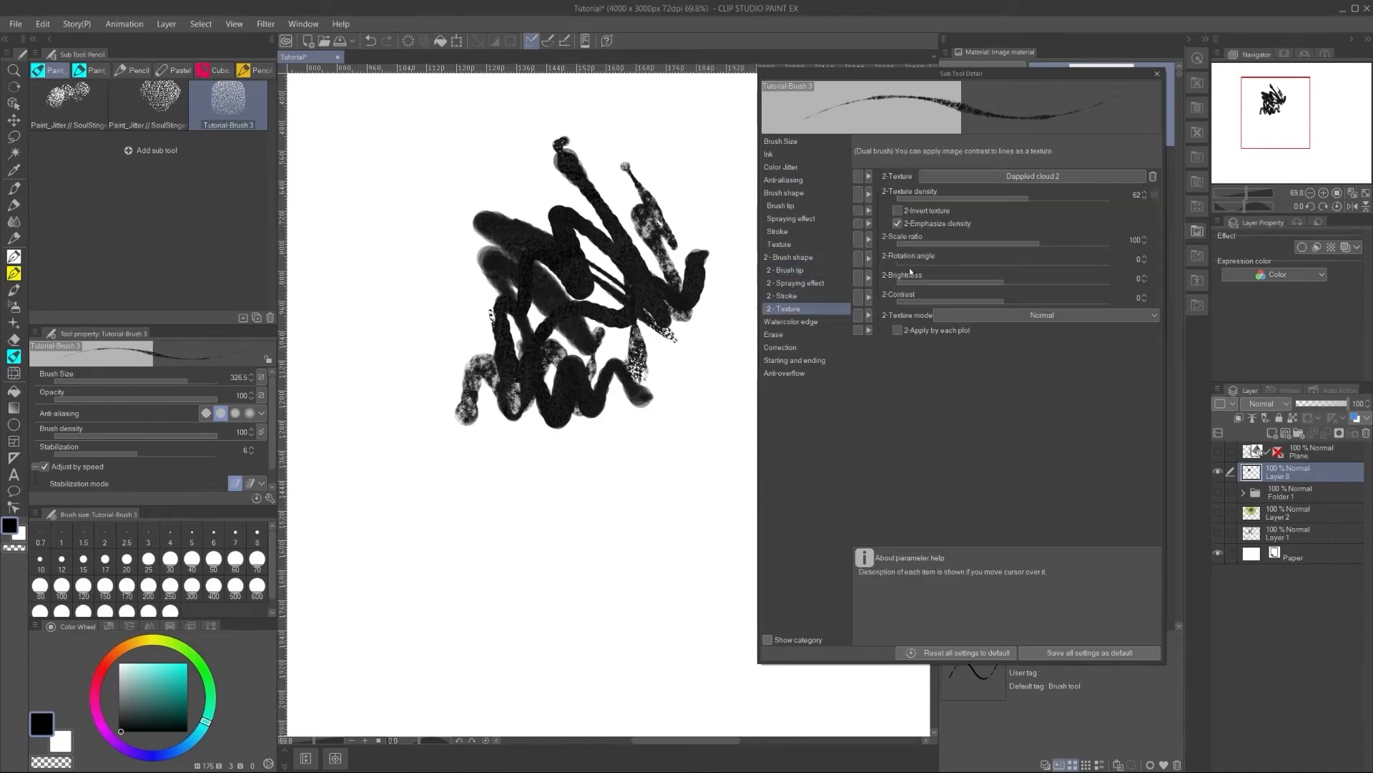
pyautogui.click(1054, 315)
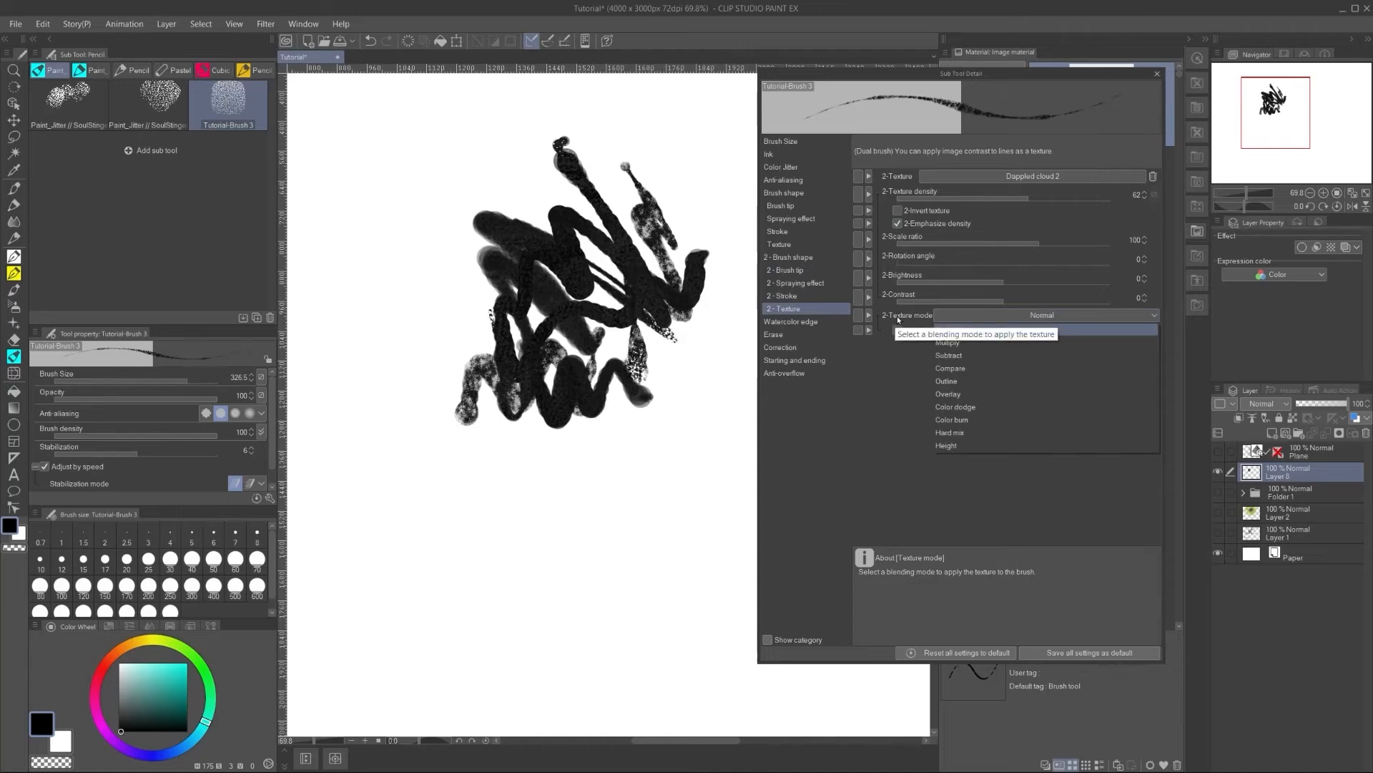
pyautogui.click(945, 382)
pyautogui.moveTo(669, 342)
pyautogui.mouseDown()
pyautogui.moveTo(693, 429)
pyautogui.moveTo(494, 501)
pyautogui.moveTo(526, 580)
pyautogui.moveTo(429, 443)
pyautogui.moveTo(372, 243)
pyautogui.moveTo(431, 270)
pyautogui.moveTo(458, 143)
pyautogui.moveTo(480, 213)
pyautogui.mouseUp()
pyautogui.moveTo(500, 133)
pyautogui.mouseDown()
pyautogui.moveTo(529, 226)
pyautogui.moveTo(461, 175)
pyautogui.moveTo(615, 179)
pyautogui.moveTo(719, 200)
pyautogui.moveTo(651, 250)
pyautogui.mouseUp()
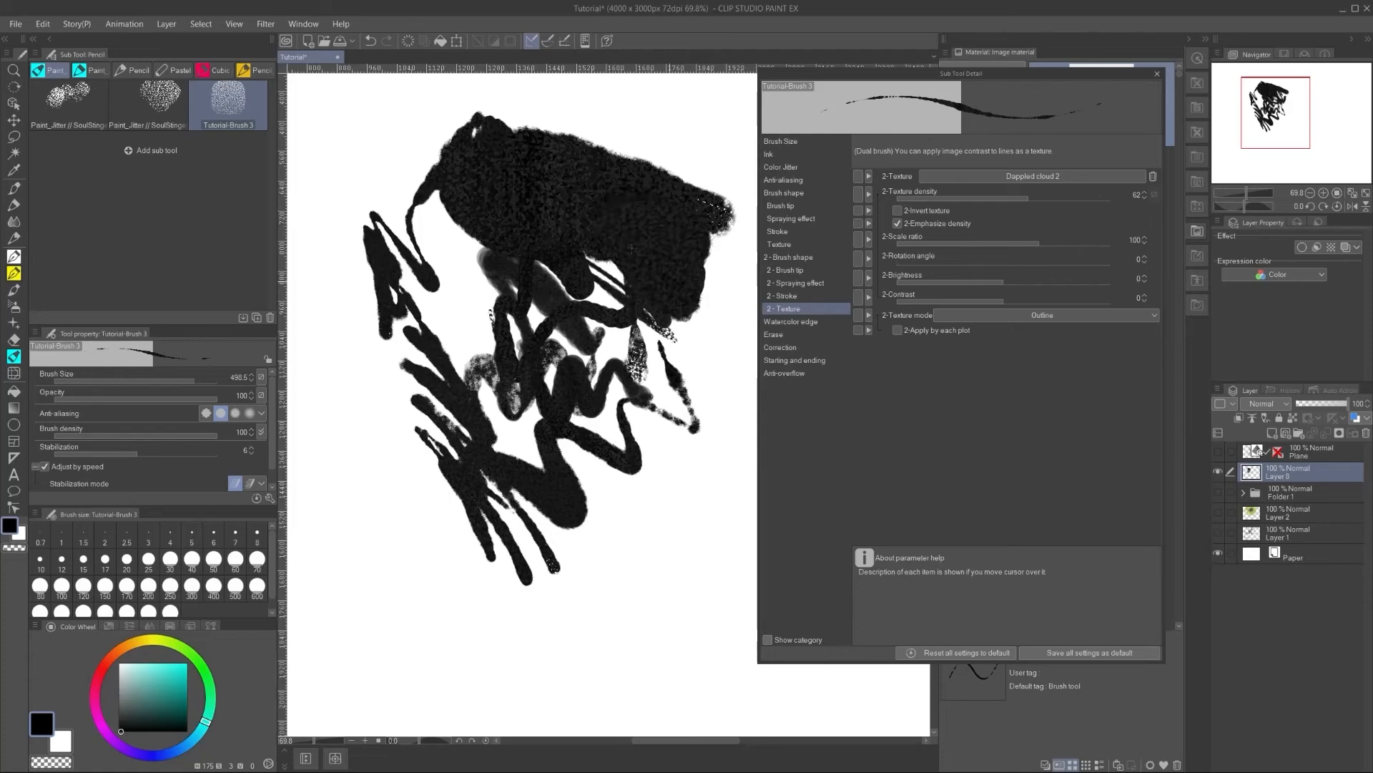
# Step: Enable the spraying effect for the main brush and raise the particle size to 341.8
pyautogui.click(781, 181)
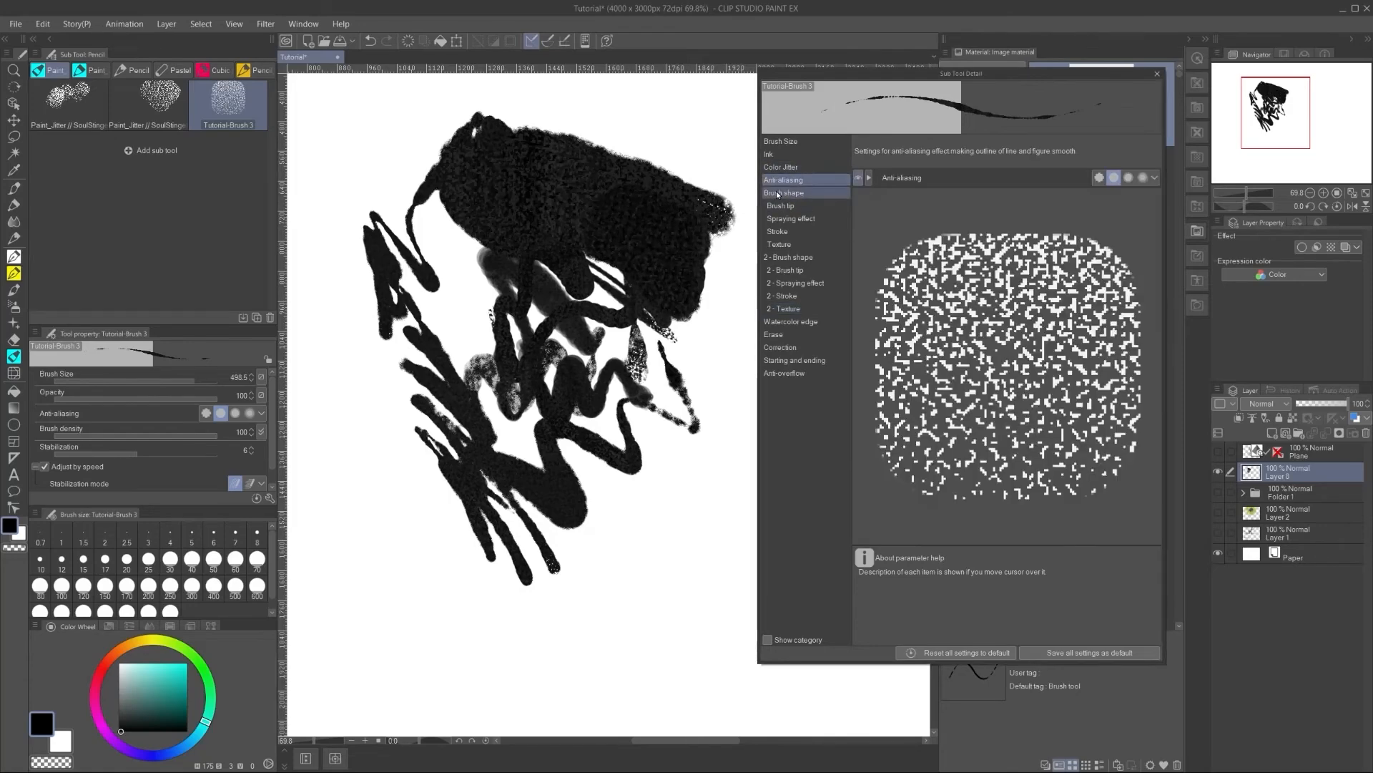
pyautogui.click(777, 193)
pyautogui.click(779, 219)
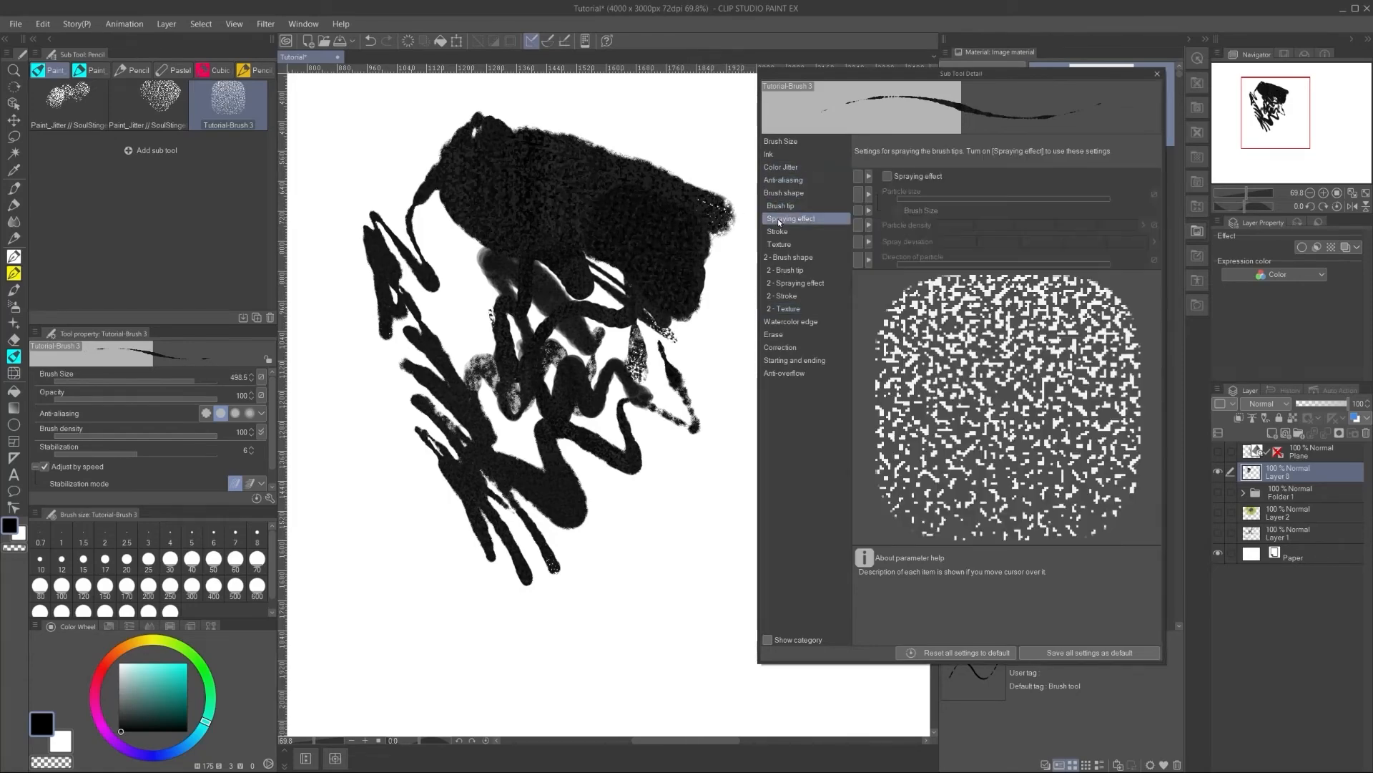
pyautogui.click(889, 176)
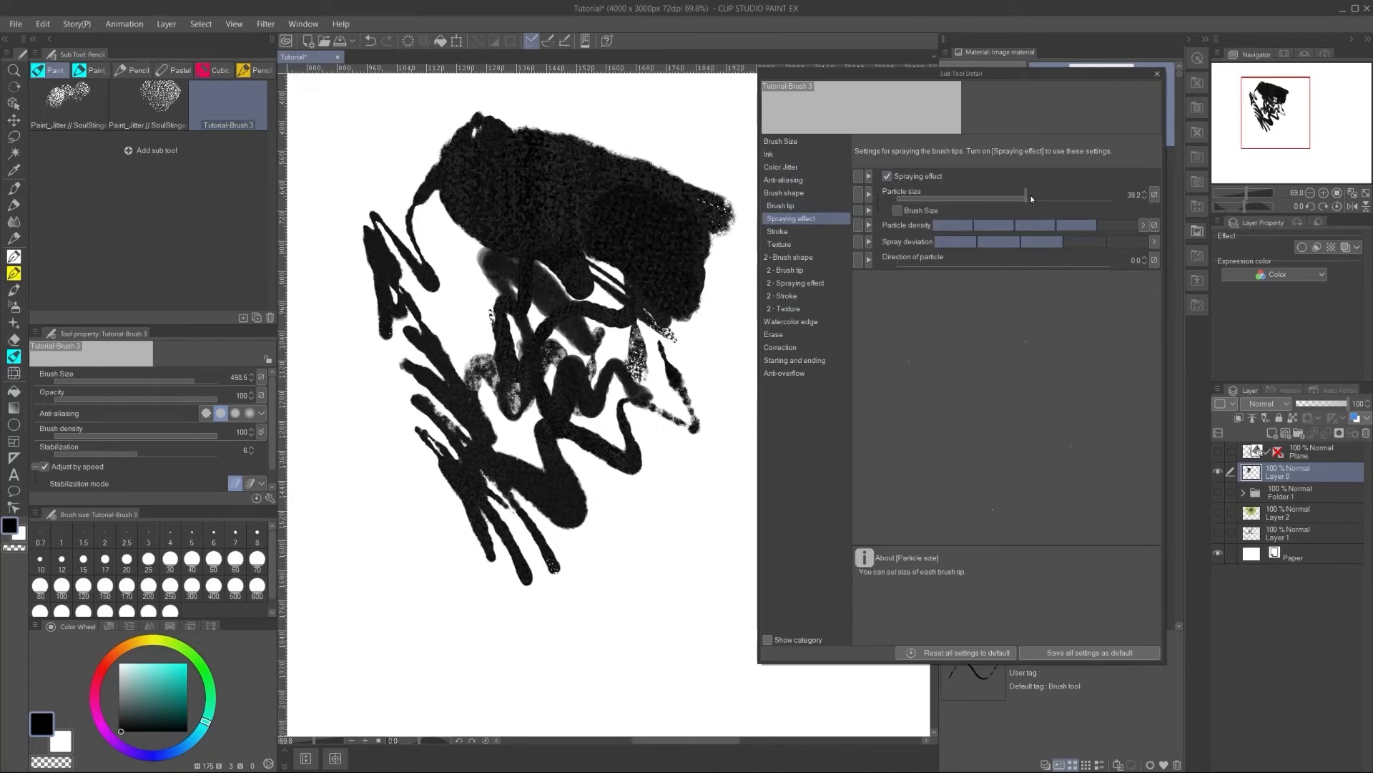
pyautogui.click(1057, 193)
pyautogui.moveTo(1071, 191); pyautogui.dragTo(1070, 192)
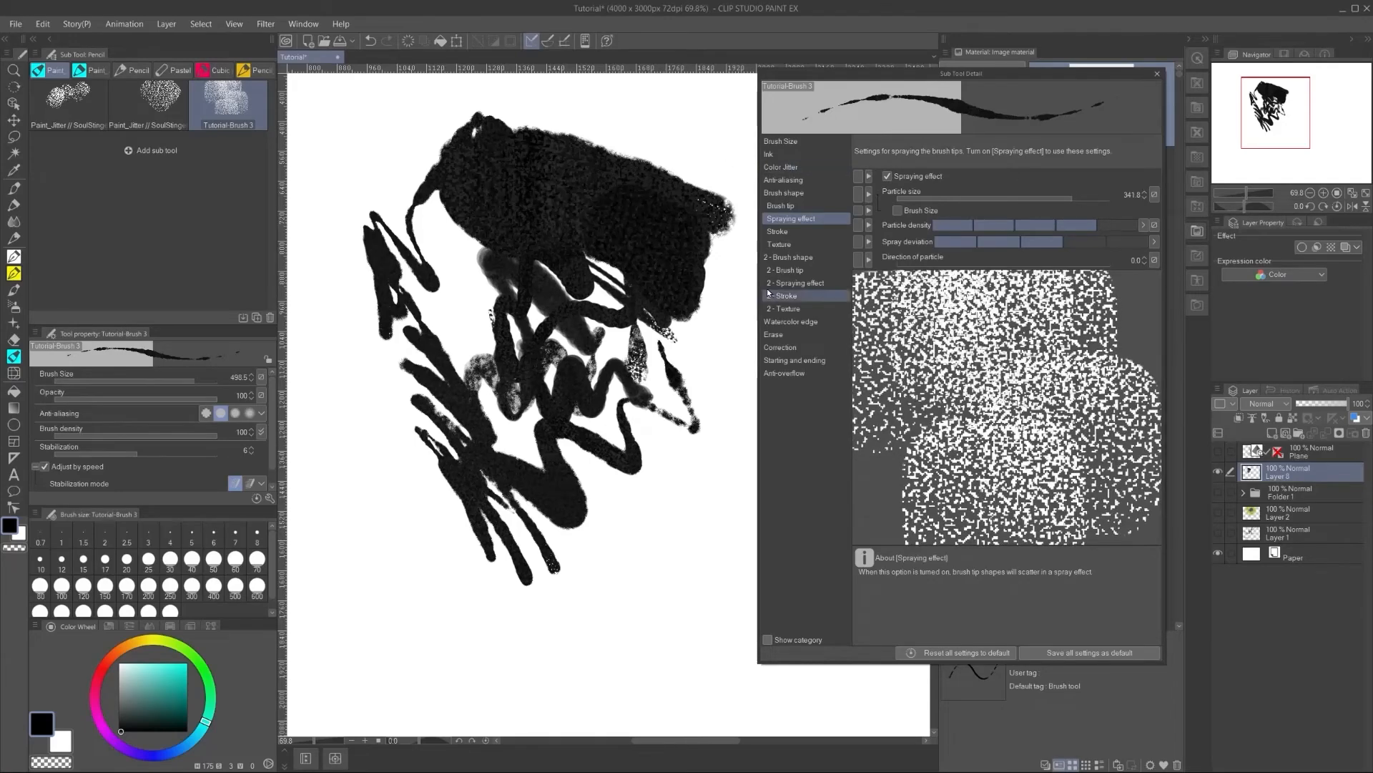
# Step: Turn off the dual brush and test the sprayed main brush alone, clearing the layer between strokes
pyautogui.click(791, 256)
pyautogui.moveTo(661, 240); pyautogui.dragTo(676, 257)
pyautogui.press('Delete')
pyautogui.moveTo(493, 233)
pyautogui.mouseDown()
pyautogui.moveTo(526, 239)
pyautogui.moveTo(580, 286)
pyautogui.moveTo(514, 440)
pyautogui.moveTo(533, 558)
pyautogui.moveTo(565, 608)
pyautogui.mouseUp()
# Step: Try several spray particle sizes with test strokes, clear the layer, and set the particle size to 241.3
pyautogui.click(791, 218)
pyautogui.moveTo(985, 196); pyautogui.dragTo(1013, 195)
pyautogui.press('Delete')
pyautogui.moveTo(612, 207)
pyautogui.mouseDown()
pyautogui.moveTo(526, 209)
pyautogui.moveTo(505, 375)
pyautogui.moveTo(633, 325)
pyautogui.mouseUp()
pyautogui.click(1046, 196)
pyautogui.moveTo(1050, 194); pyautogui.dragTo(1073, 195)
pyautogui.moveTo(611, 218); pyautogui.dragTo(584, 221)
pyautogui.press('Delete')
pyautogui.moveTo(1052, 196); pyautogui.dragTo(1067, 192)
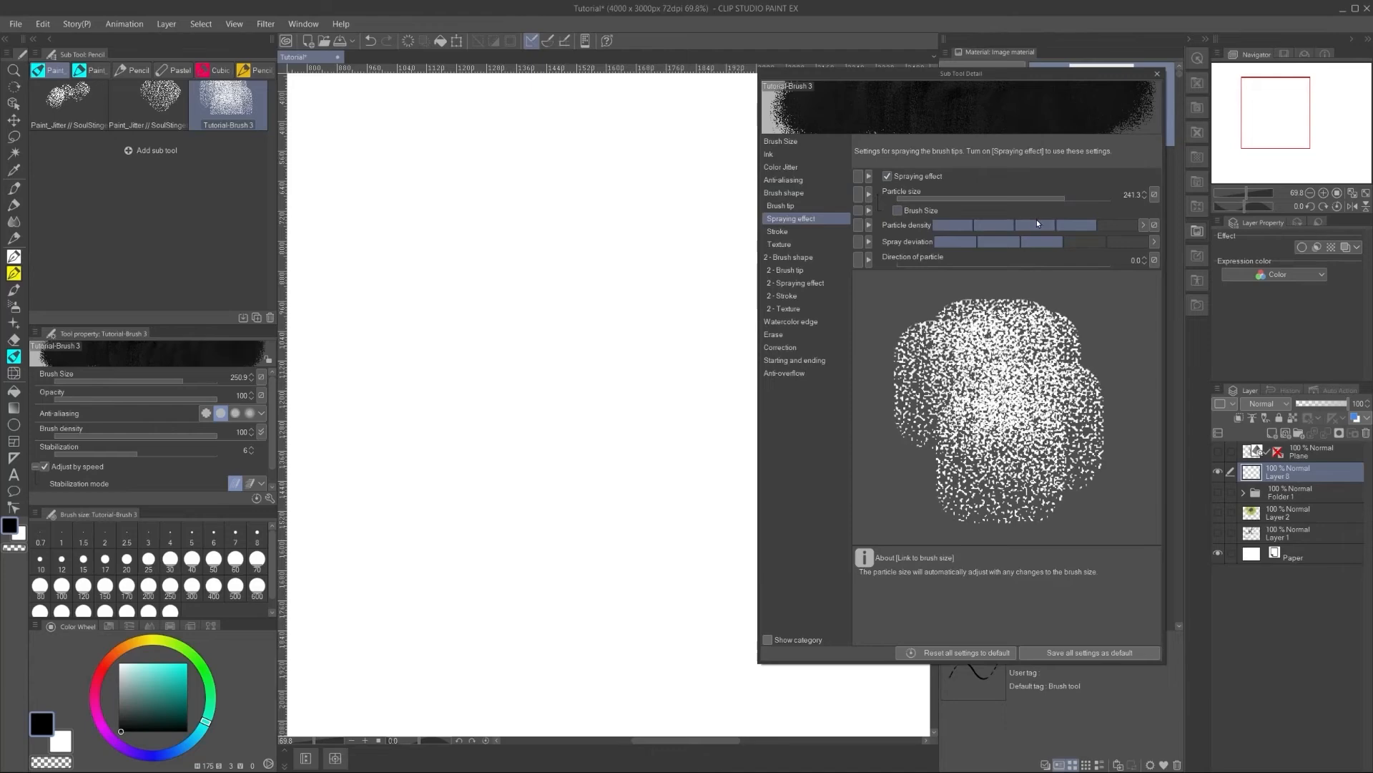
# Step: Lower the spray particle density to its first level and scribble a large test patch
pyautogui.click(958, 223)
pyautogui.click(976, 224)
pyautogui.click(966, 224)
pyautogui.moveTo(512, 152)
pyautogui.mouseDown()
pyautogui.moveTo(550, 229)
pyautogui.moveTo(556, 401)
pyautogui.moveTo(644, 322)
pyautogui.moveTo(515, 465)
pyautogui.moveTo(443, 201)
pyautogui.moveTo(407, 215)
pyautogui.moveTo(583, 286)
pyautogui.moveTo(619, 340)
pyautogui.mouseUp()
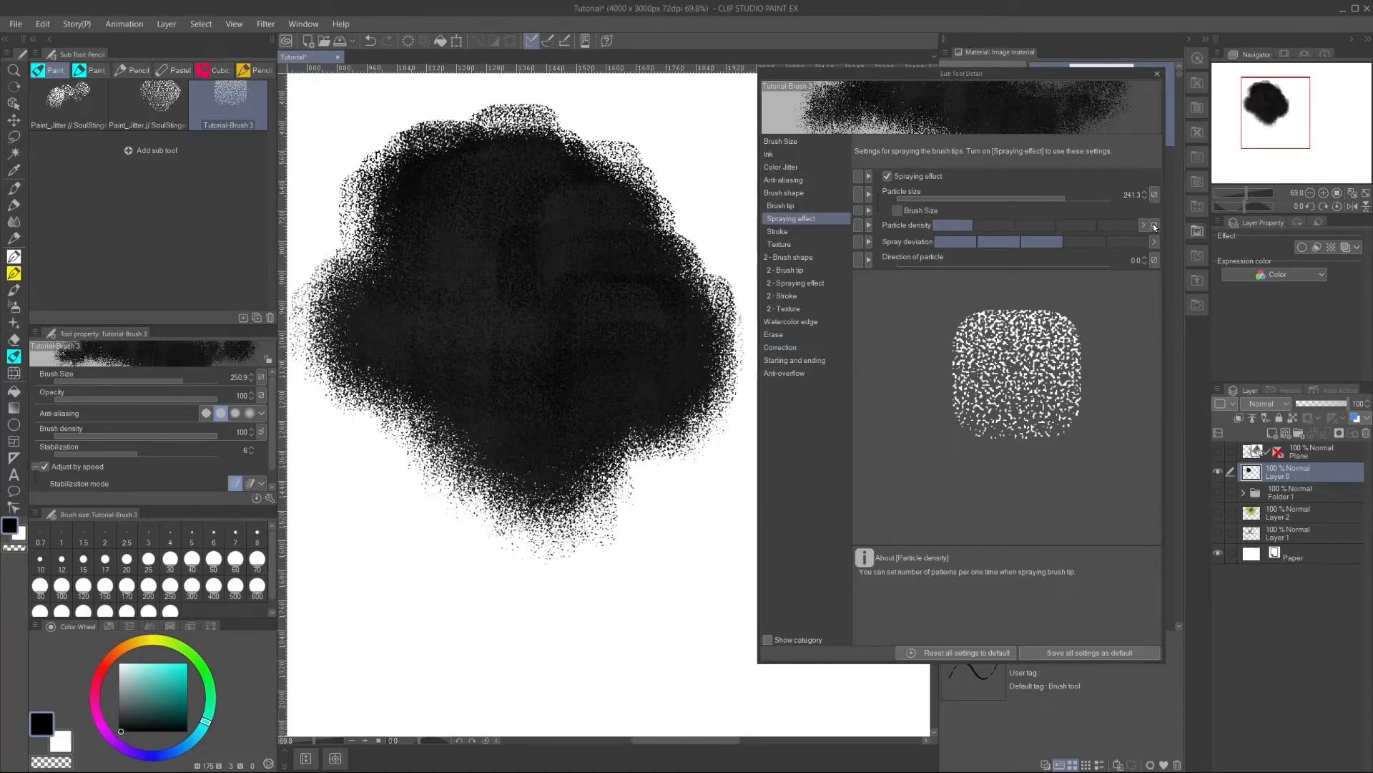
# Step: Link the spray particle direction to Direction of line and test it with a dense patch on the cleared layer
pyautogui.click(1153, 262)
pyautogui.click(1153, 309)
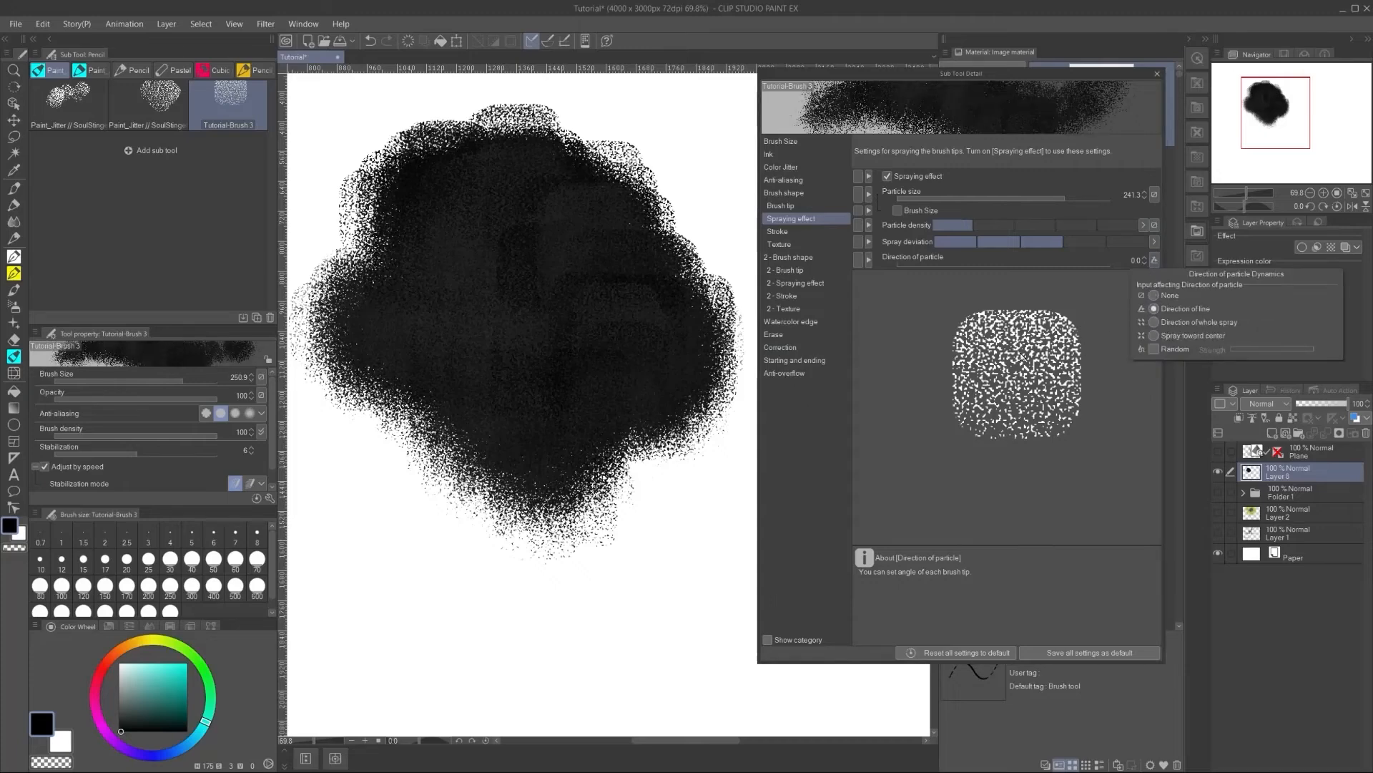
pyautogui.press('Delete')
pyautogui.moveTo(461, 171)
pyautogui.mouseDown()
pyautogui.moveTo(531, 231)
pyautogui.moveTo(431, 383)
pyautogui.moveTo(608, 386)
pyautogui.moveTo(687, 301)
pyautogui.mouseUp()
# Step: Add random variation to the particle direction, adjust its strength, and test it with a dense patch on the cleared layer
pyautogui.click(1154, 261)
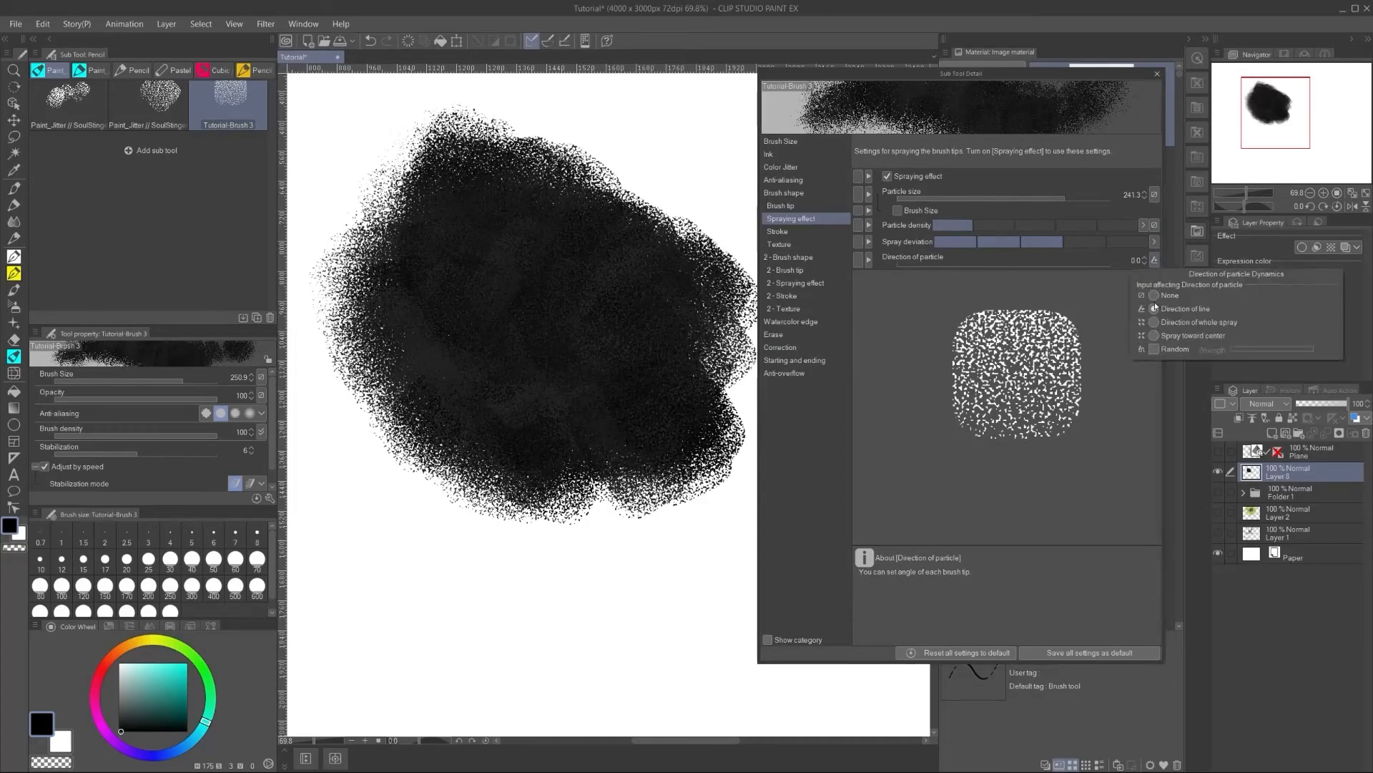
pyautogui.click(1154, 349)
pyautogui.moveTo(1275, 349); pyautogui.dragTo(1244, 345)
pyautogui.press('Delete')
pyautogui.moveTo(472, 172)
pyautogui.mouseDown()
pyautogui.moveTo(515, 272)
pyautogui.moveTo(494, 458)
pyautogui.moveTo(704, 199)
pyautogui.mouseUp()
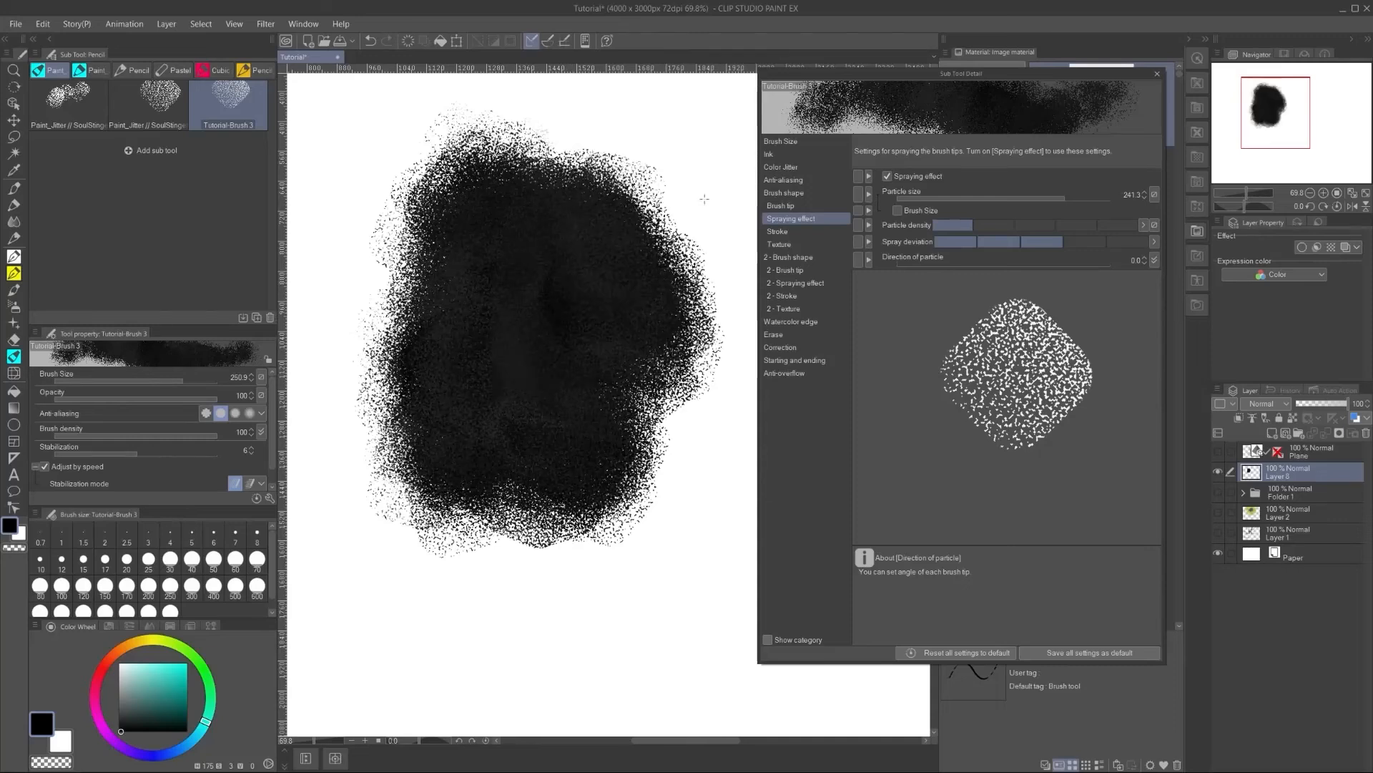
# Step: Re-enable the dual brush in Multiply mode and test it with zigzag strokes on the cleared layer
pyautogui.click(787, 257)
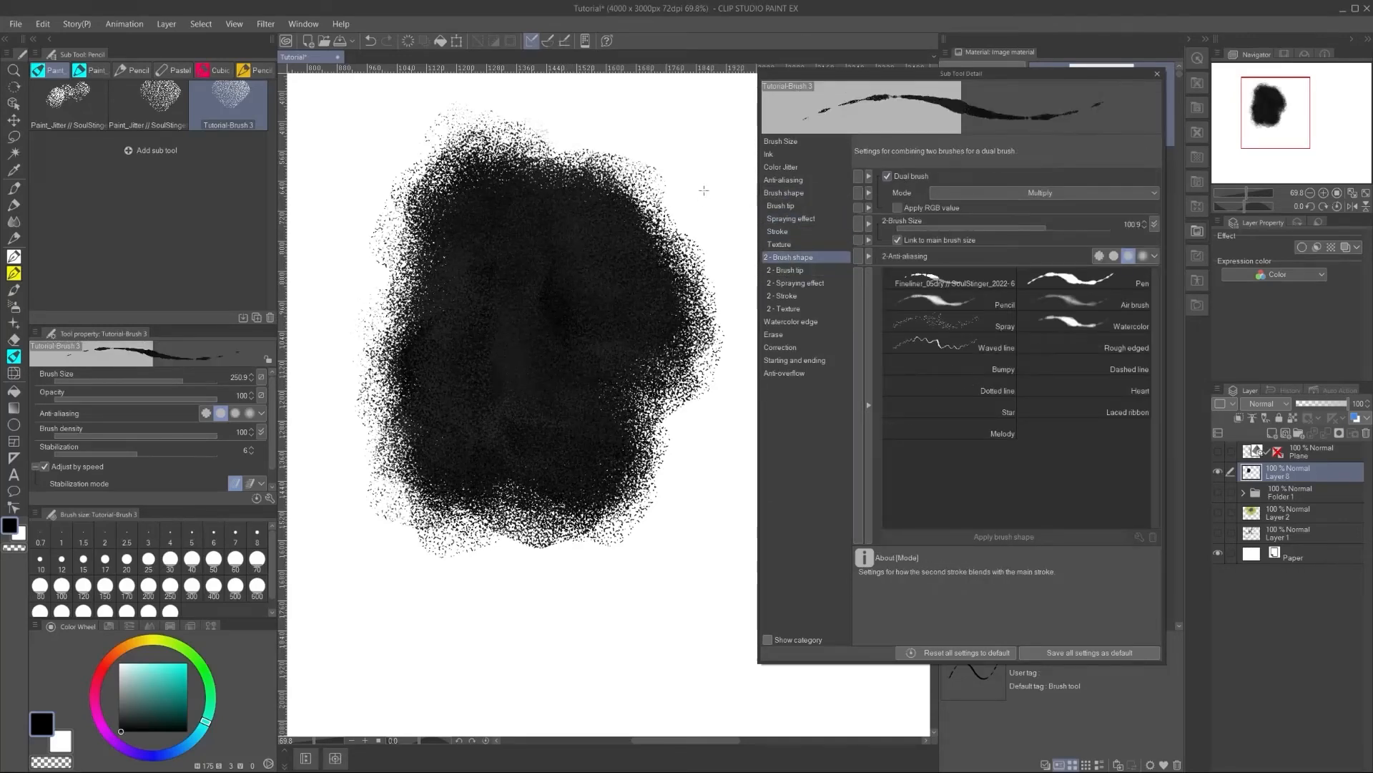
pyautogui.press('Delete')
pyautogui.moveTo(472, 156)
pyautogui.mouseDown()
pyautogui.moveTo(458, 187)
pyautogui.moveTo(518, 365)
pyautogui.moveTo(623, 379)
pyautogui.mouseUp()
pyautogui.moveTo(540, 229); pyautogui.dragTo(644, 194)
# Step: Use secondary density minimums of 36 for pen pressure and 71 for random, and test them with diagonal scribbles on the cleared layer
pyautogui.click(789, 270)
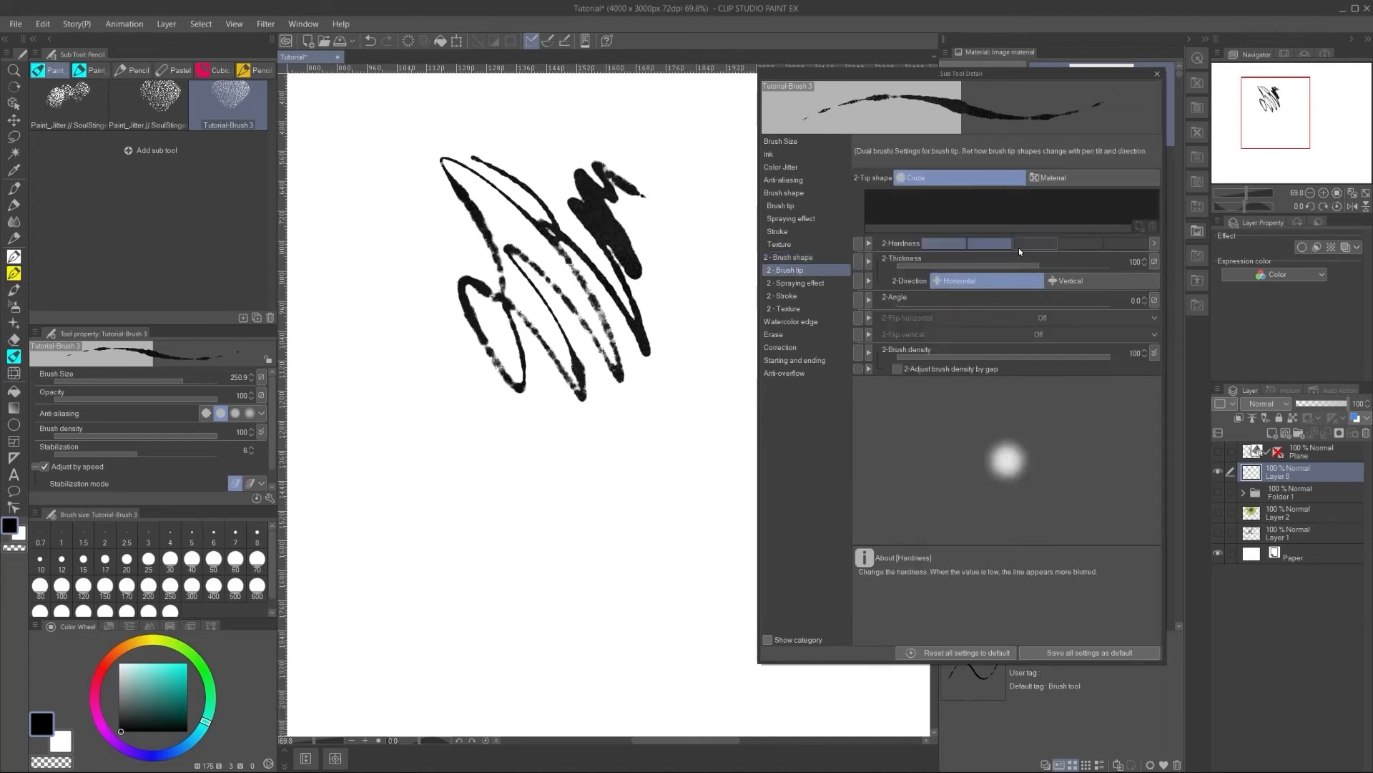
pyautogui.click(1154, 352)
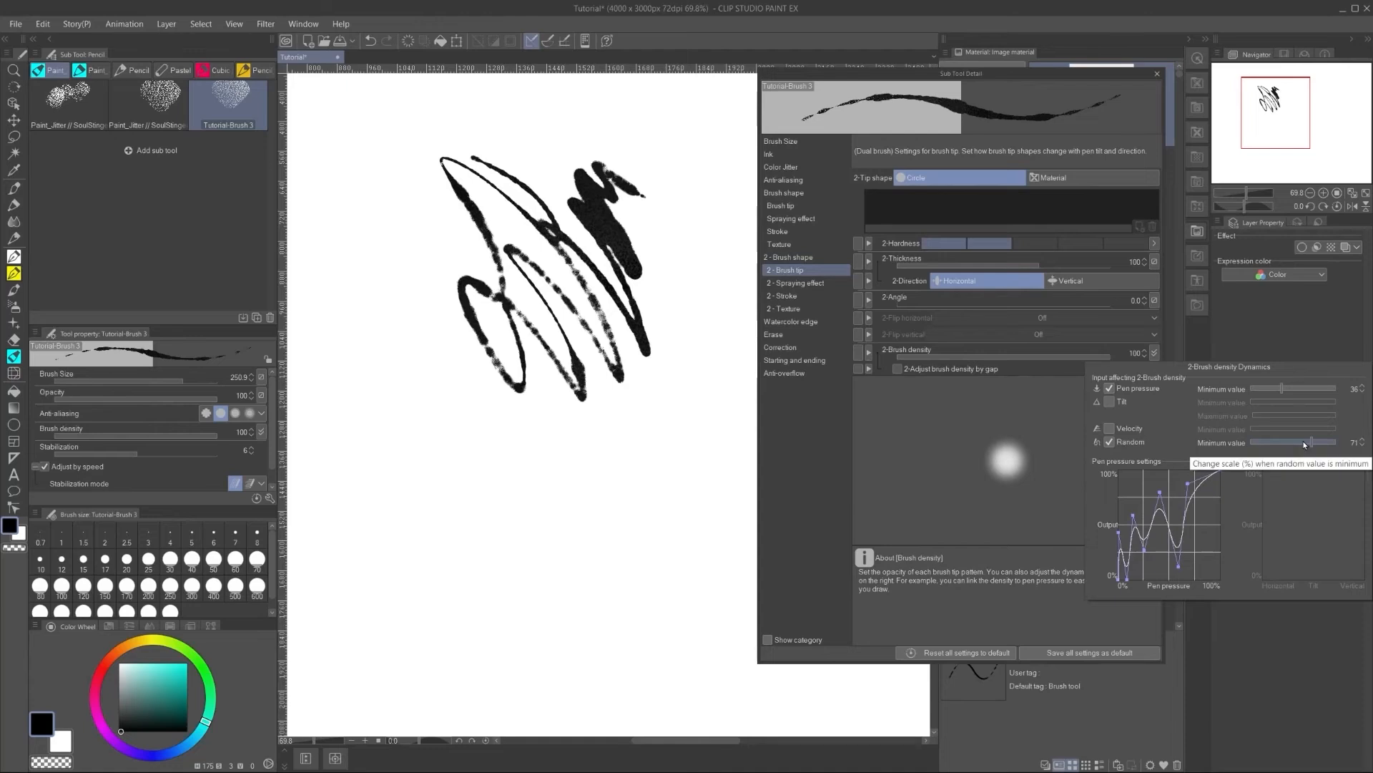
pyautogui.click(580, 222)
pyautogui.press('Delete')
pyautogui.moveTo(411, 189)
pyautogui.mouseDown()
pyautogui.moveTo(501, 293)
pyautogui.moveTo(529, 404)
pyautogui.moveTo(583, 372)
pyautogui.mouseUp()
pyautogui.moveTo(544, 243)
pyautogui.mouseDown()
pyautogui.moveTo(485, 155)
pyautogui.moveTo(468, 159)
pyautogui.moveTo(501, 222)
pyautogui.moveTo(612, 251)
pyautogui.moveTo(661, 313)
pyautogui.mouseUp()
pyautogui.scroll(3, 551, 173)
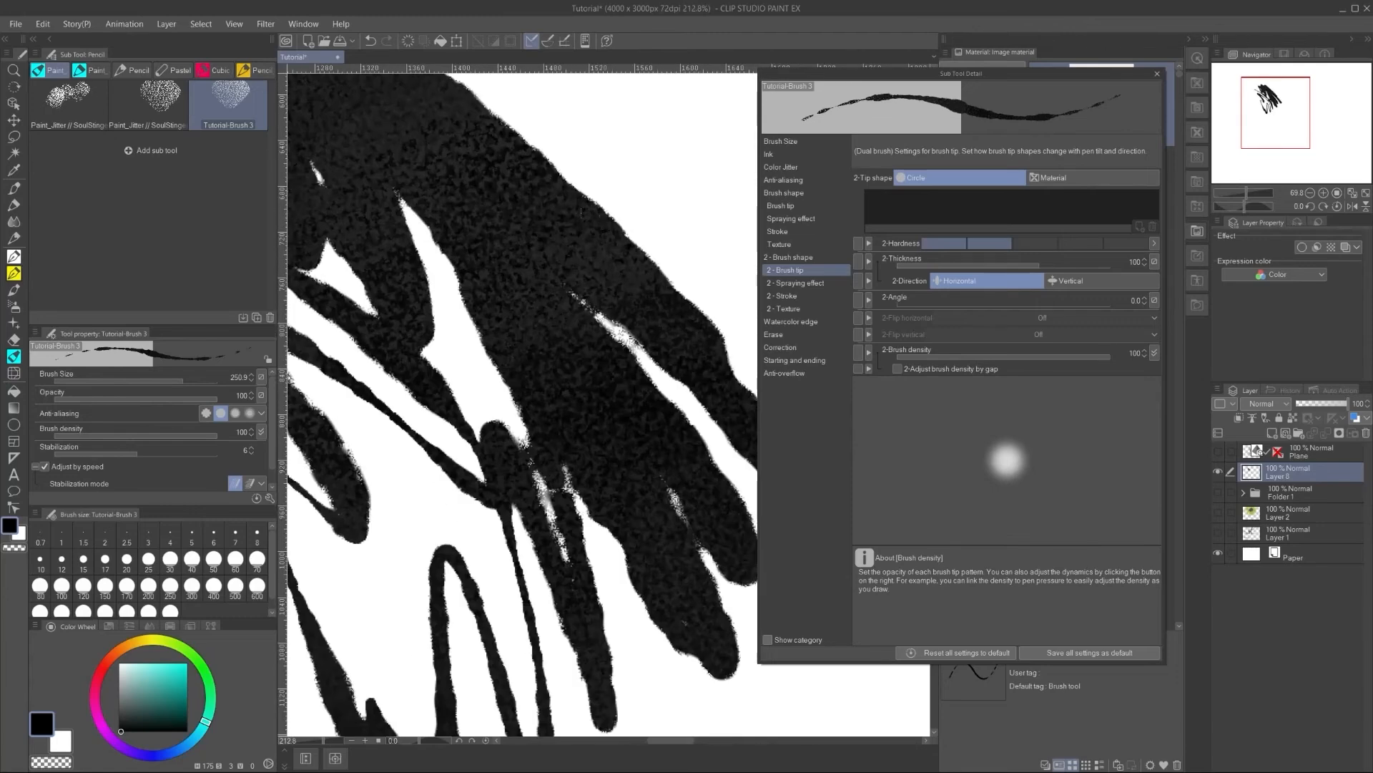
pyautogui.moveTo(545, 174)
pyautogui.mouseDown()
pyautogui.moveTo(629, 179)
pyautogui.moveTo(654, 198)
pyautogui.mouseUp()
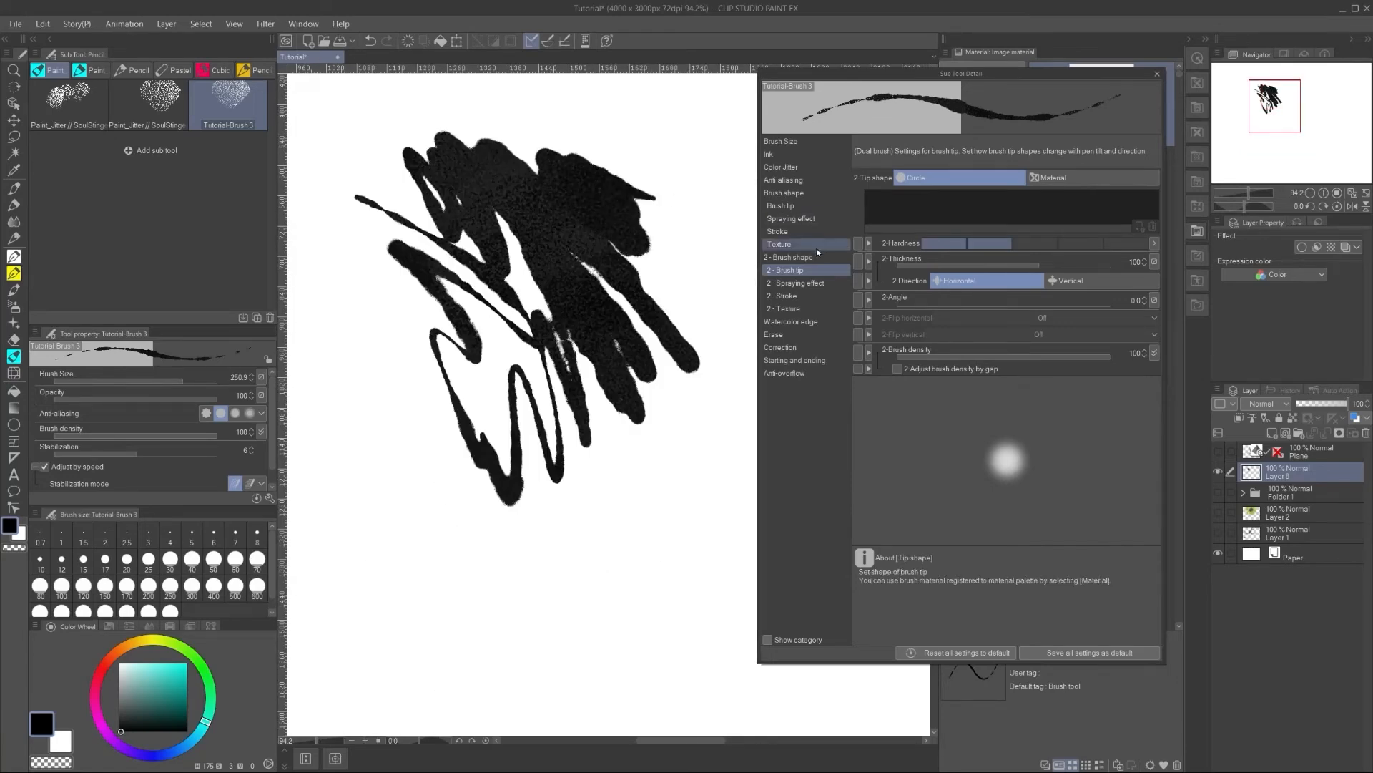
# Step: Reduce the main brush's spray particle size to 164.2 and set the particle density to its third level
pyautogui.click(793, 217)
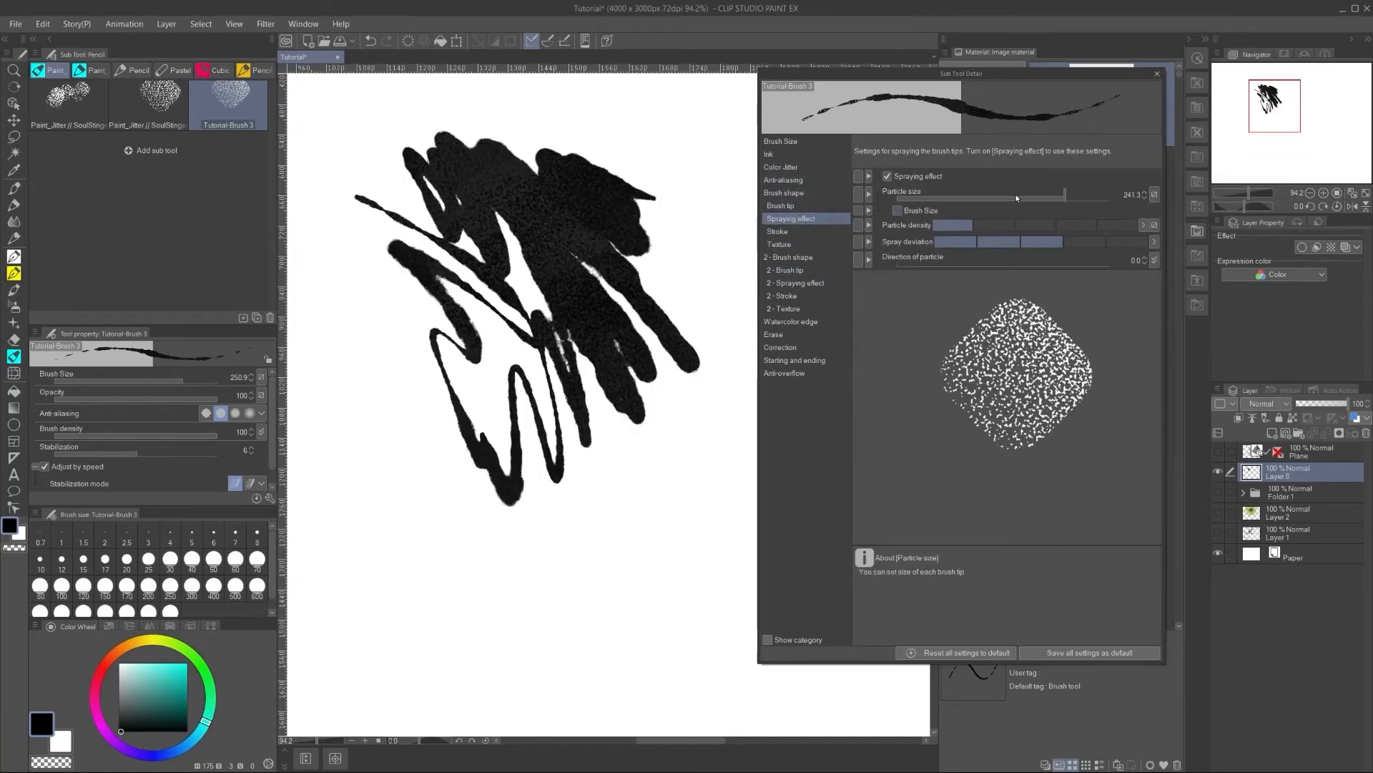
pyautogui.moveTo(1053, 196); pyautogui.dragTo(1056, 199)
pyautogui.click(1024, 224)
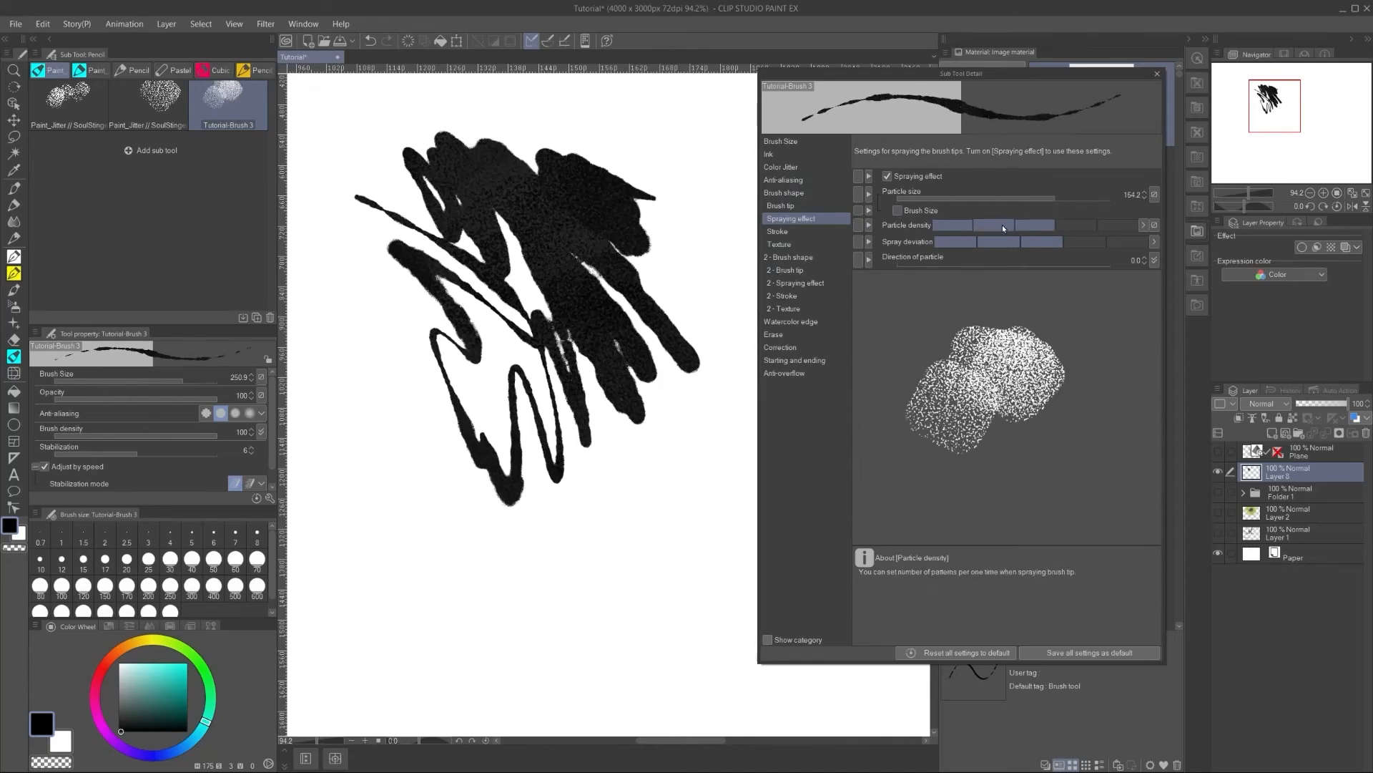
# Step: Test the smaller, denser spray with repeated scribbles, clearing the layer between attempts
pyautogui.press('Delete')
pyautogui.moveTo(427, 156)
pyautogui.mouseDown()
pyautogui.moveTo(520, 227)
pyautogui.moveTo(475, 331)
pyautogui.moveTo(567, 399)
pyautogui.moveTo(530, 383)
pyautogui.moveTo(545, 344)
pyautogui.mouseUp()
pyautogui.moveTo(456, 319); pyautogui.dragTo(372, 357)
pyautogui.press('Delete')
pyautogui.moveTo(378, 247)
pyautogui.mouseDown()
pyautogui.moveTo(643, 387)
pyautogui.moveTo(380, 270)
pyautogui.moveTo(521, 484)
pyautogui.moveTo(563, 349)
pyautogui.mouseUp()
pyautogui.press('Delete')
pyautogui.moveTo(475, 282)
pyautogui.mouseDown()
pyautogui.moveTo(630, 394)
pyautogui.moveTo(521, 402)
pyautogui.moveTo(554, 383)
pyautogui.moveTo(617, 452)
pyautogui.mouseUp()
# Step: Lower the particle density back to its first level and scribble beside the dark test patch
pyautogui.scroll(-2, 588, 434)
pyautogui.click(985, 226)
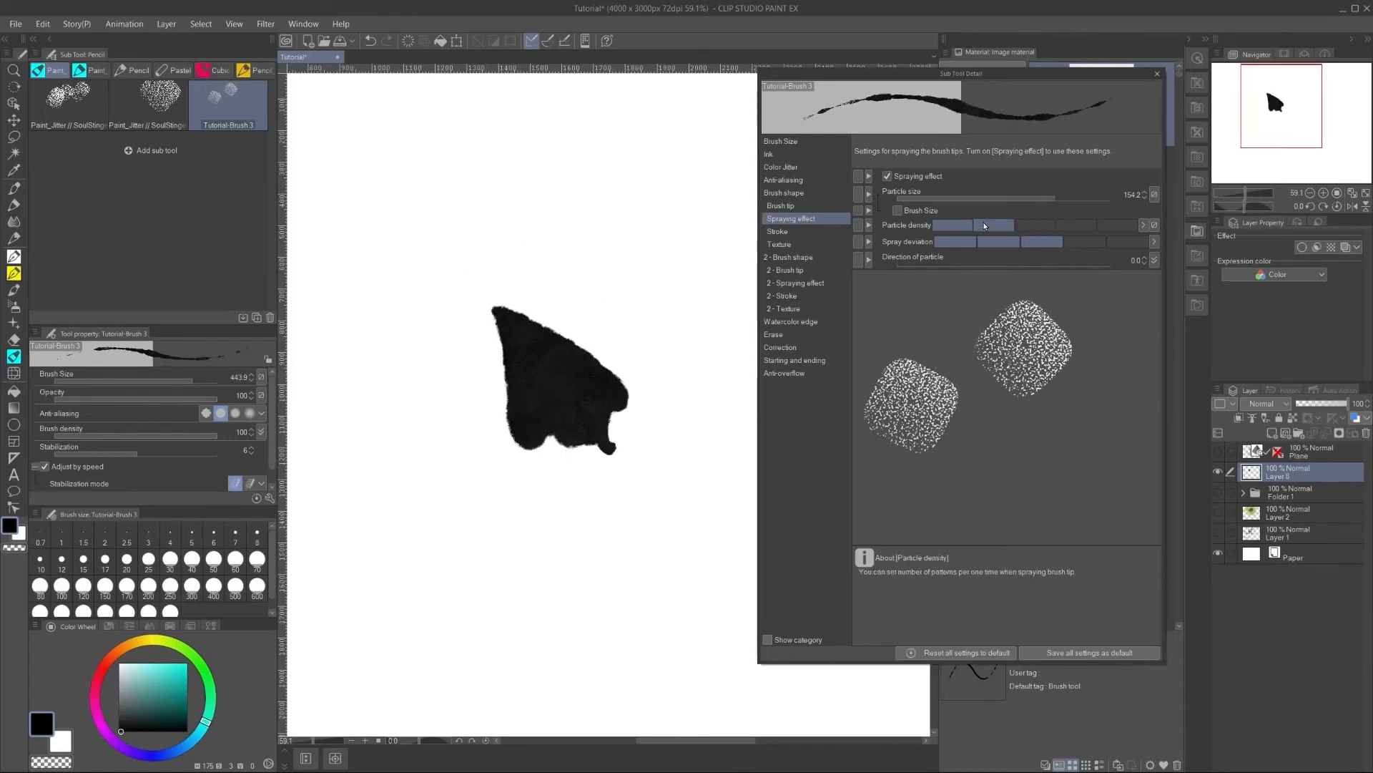
pyautogui.click(963, 225)
pyautogui.moveTo(556, 271)
pyautogui.mouseDown()
pyautogui.moveTo(625, 356)
pyautogui.moveTo(520, 317)
pyautogui.moveTo(586, 315)
pyautogui.moveTo(504, 193)
pyautogui.moveTo(544, 143)
pyautogui.moveTo(493, 169)
pyautogui.moveTo(395, 327)
pyautogui.moveTo(433, 409)
pyautogui.moveTo(509, 337)
pyautogui.moveTo(442, 474)
pyautogui.mouseUp()
# Step: Clear the layer and redraw diagonal zigzag strokes to test the low particle density
pyautogui.scroll(-4, 478, 349)
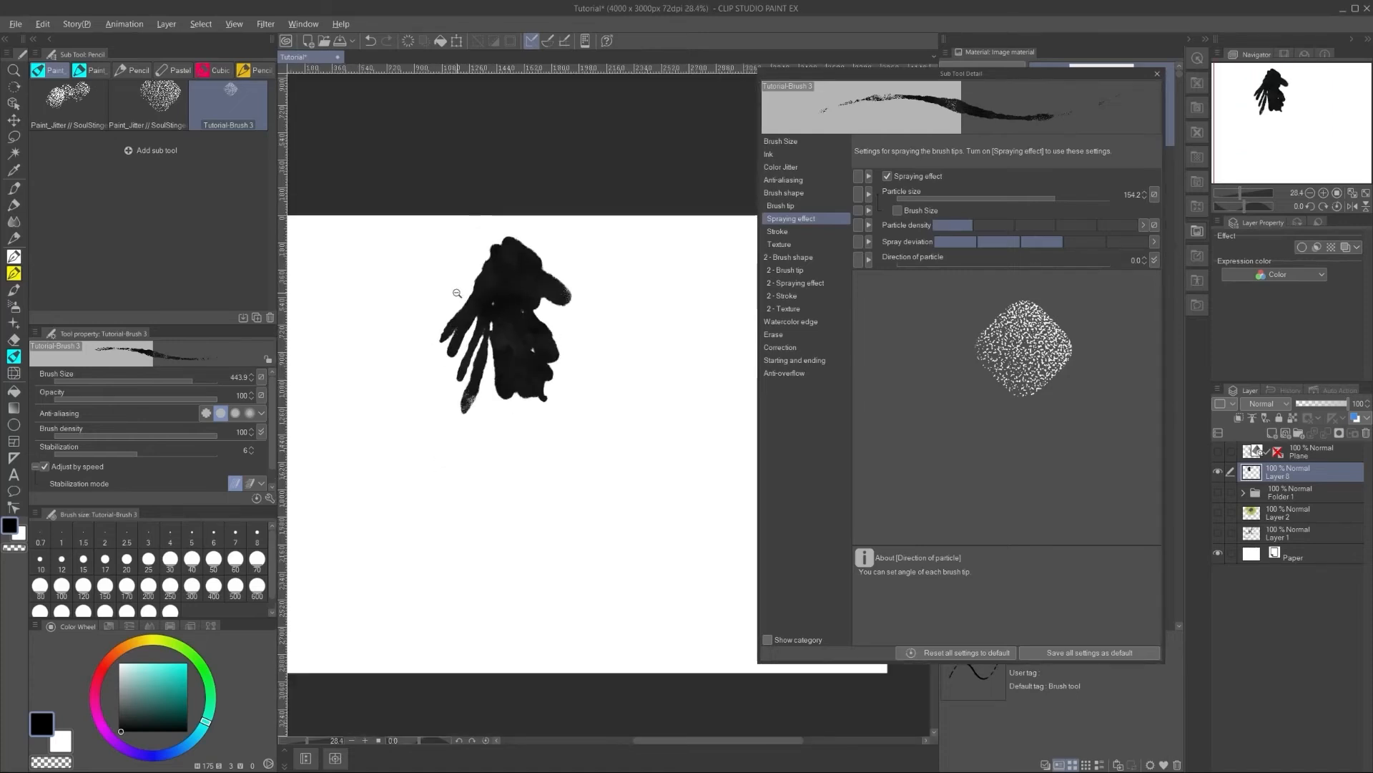
pyautogui.scroll(3, 457, 293)
pyautogui.press('Delete')
pyautogui.moveTo(453, 216)
pyautogui.mouseDown()
pyautogui.moveTo(594, 337)
pyautogui.moveTo(534, 373)
pyautogui.mouseUp()
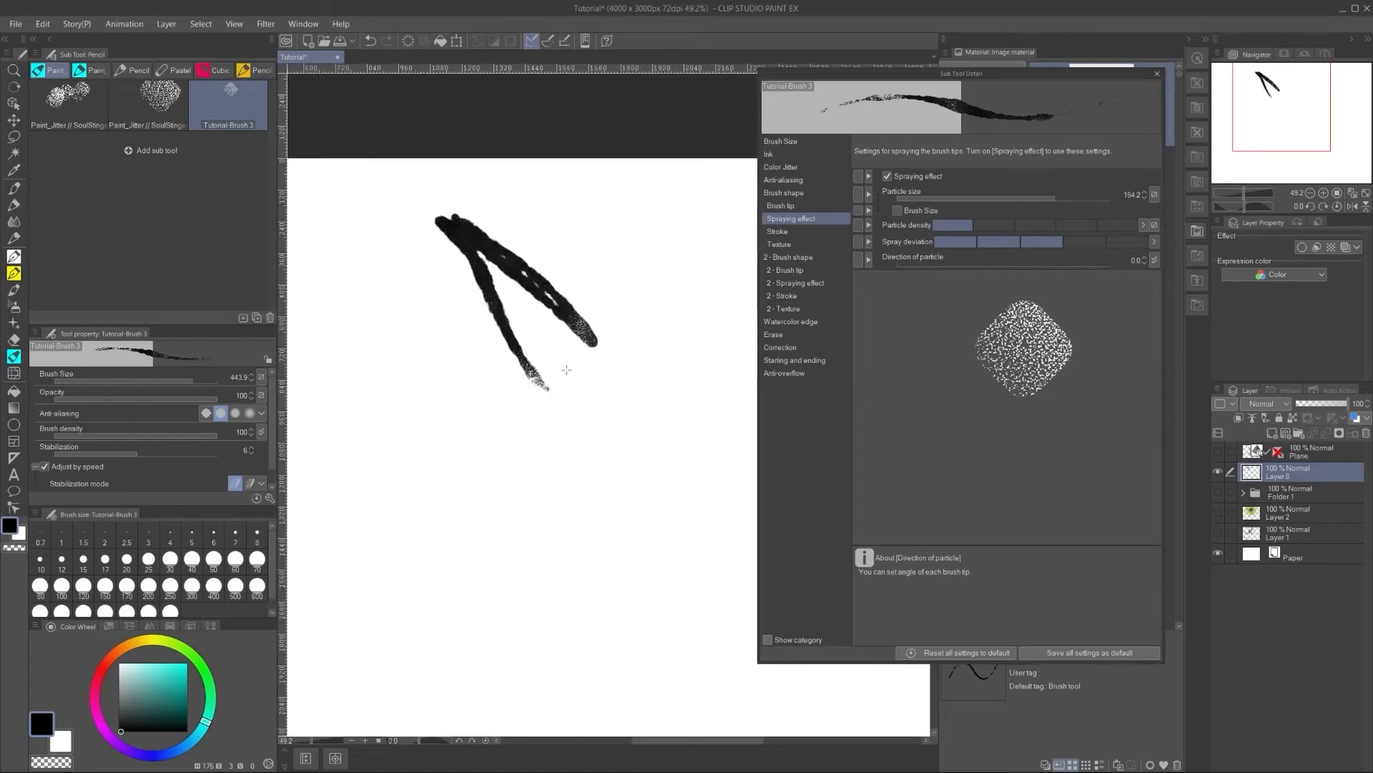
pyautogui.press('Delete')
pyautogui.moveTo(630, 364)
pyautogui.mouseDown()
pyautogui.moveTo(550, 365)
pyautogui.moveTo(554, 436)
pyautogui.moveTo(533, 383)
pyautogui.mouseUp()
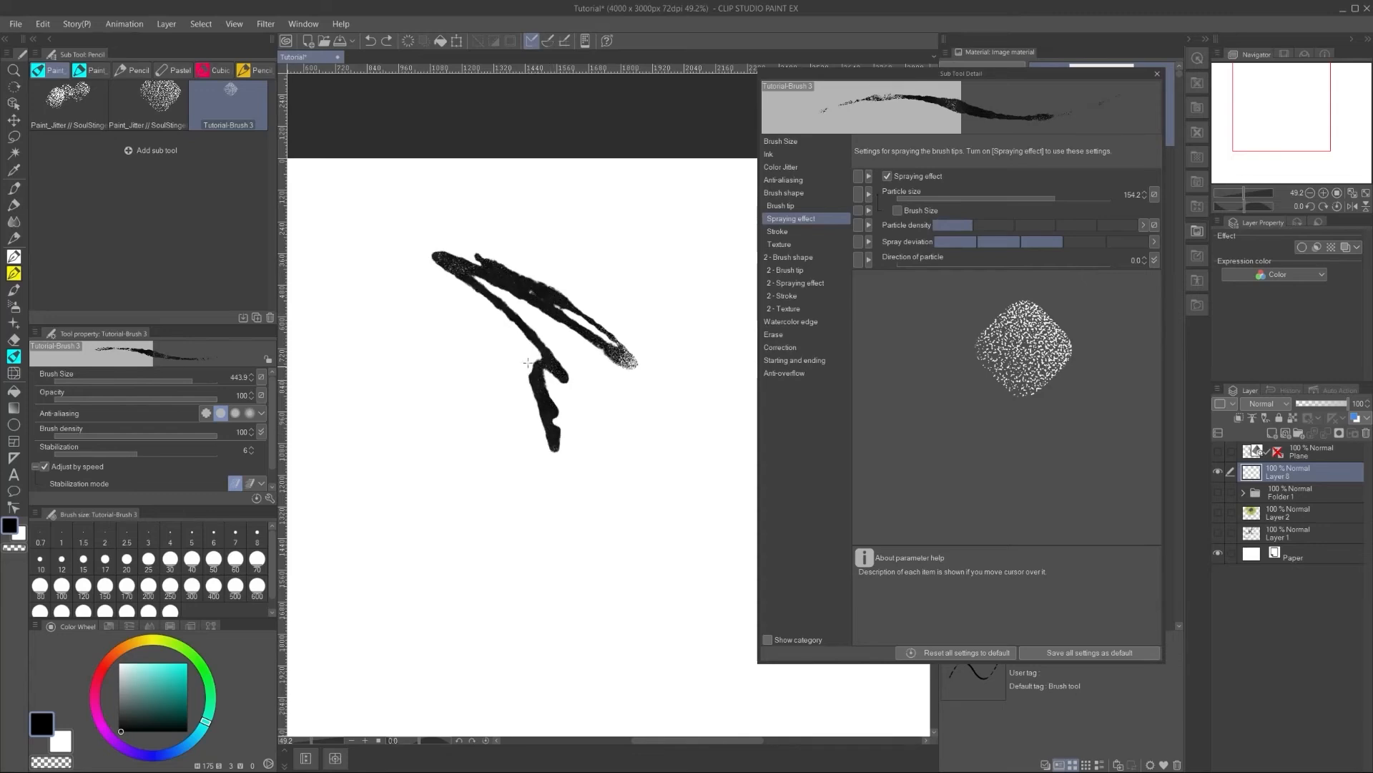
# Step: Extend the test strokes into a heavy dark patch reaching the canvas's upper-left edge
pyautogui.moveTo(495, 310); pyautogui.dragTo(503, 269)
pyautogui.moveTo(672, 301)
pyautogui.mouseDown()
pyautogui.moveTo(654, 263)
pyautogui.moveTo(594, 225)
pyautogui.mouseUp()
pyautogui.moveTo(627, 309)
pyautogui.mouseDown()
pyautogui.moveTo(611, 426)
pyautogui.moveTo(583, 420)
pyautogui.mouseUp()
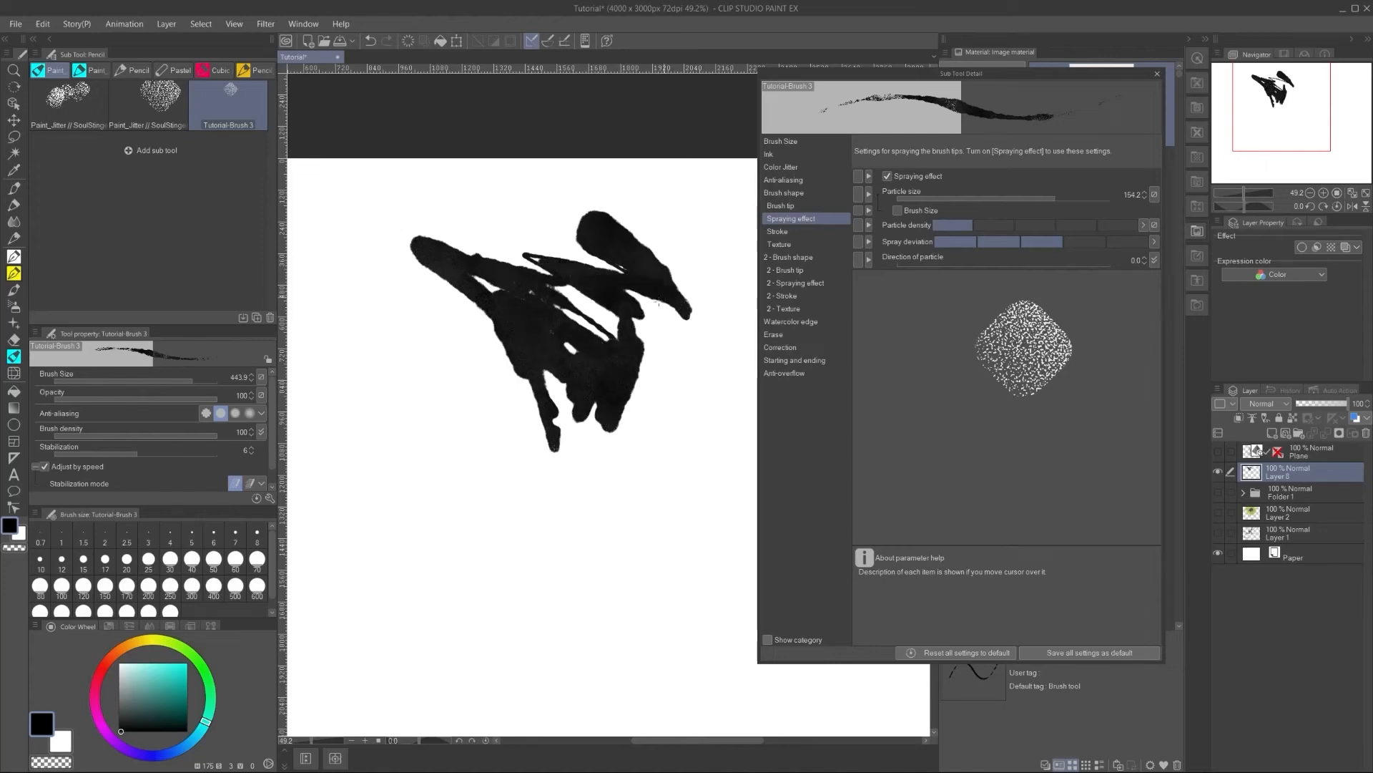
pyautogui.moveTo(641, 319)
pyautogui.mouseDown()
pyautogui.moveTo(512, 256)
pyautogui.moveTo(361, 214)
pyautogui.moveTo(563, 223)
pyautogui.moveTo(358, 168)
pyautogui.mouseUp()
pyautogui.moveTo(458, 178)
pyautogui.mouseDown()
pyautogui.moveTo(561, 197)
pyautogui.moveTo(533, 222)
pyautogui.moveTo(376, 273)
pyautogui.moveTo(289, 278)
pyautogui.mouseUp()
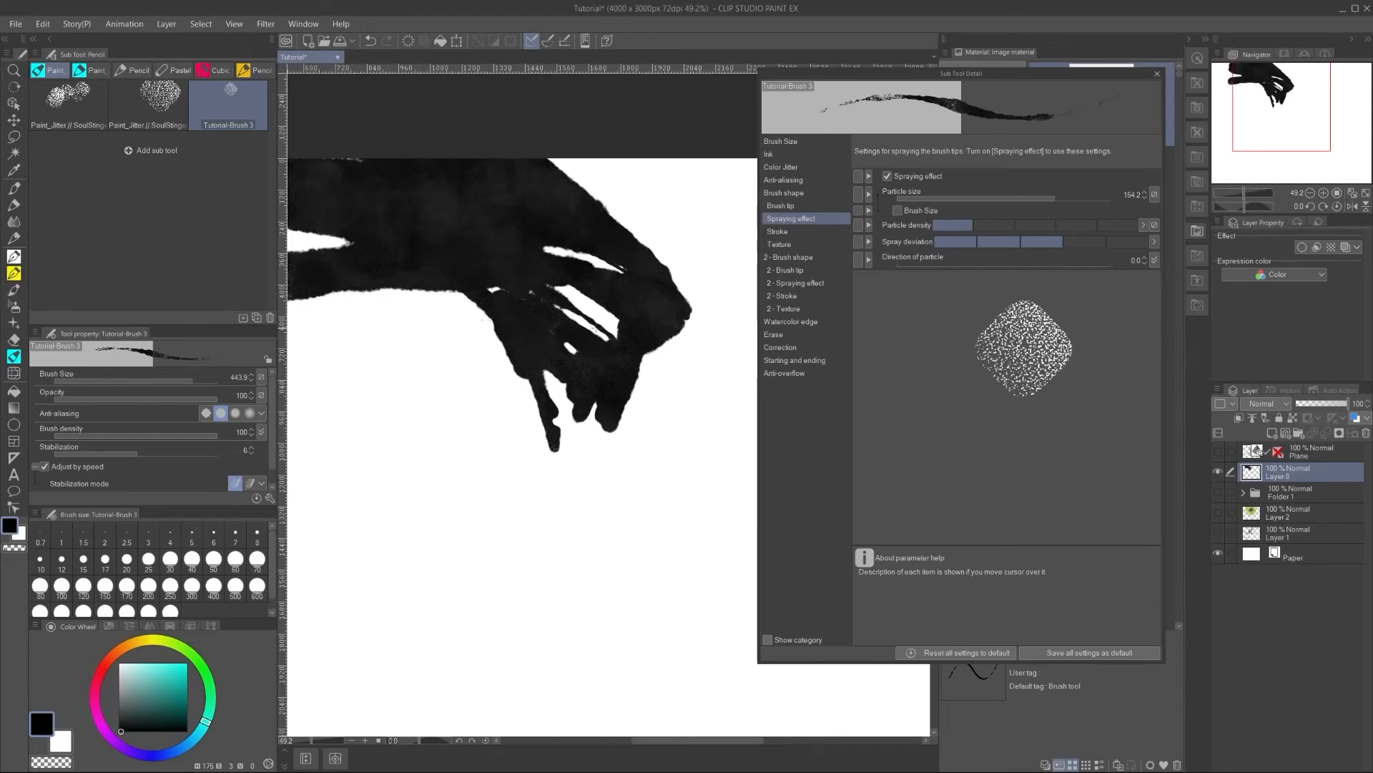
pyautogui.moveTo(588, 326); pyautogui.dragTo(611, 325)
pyautogui.scroll(-5, 617, 323)
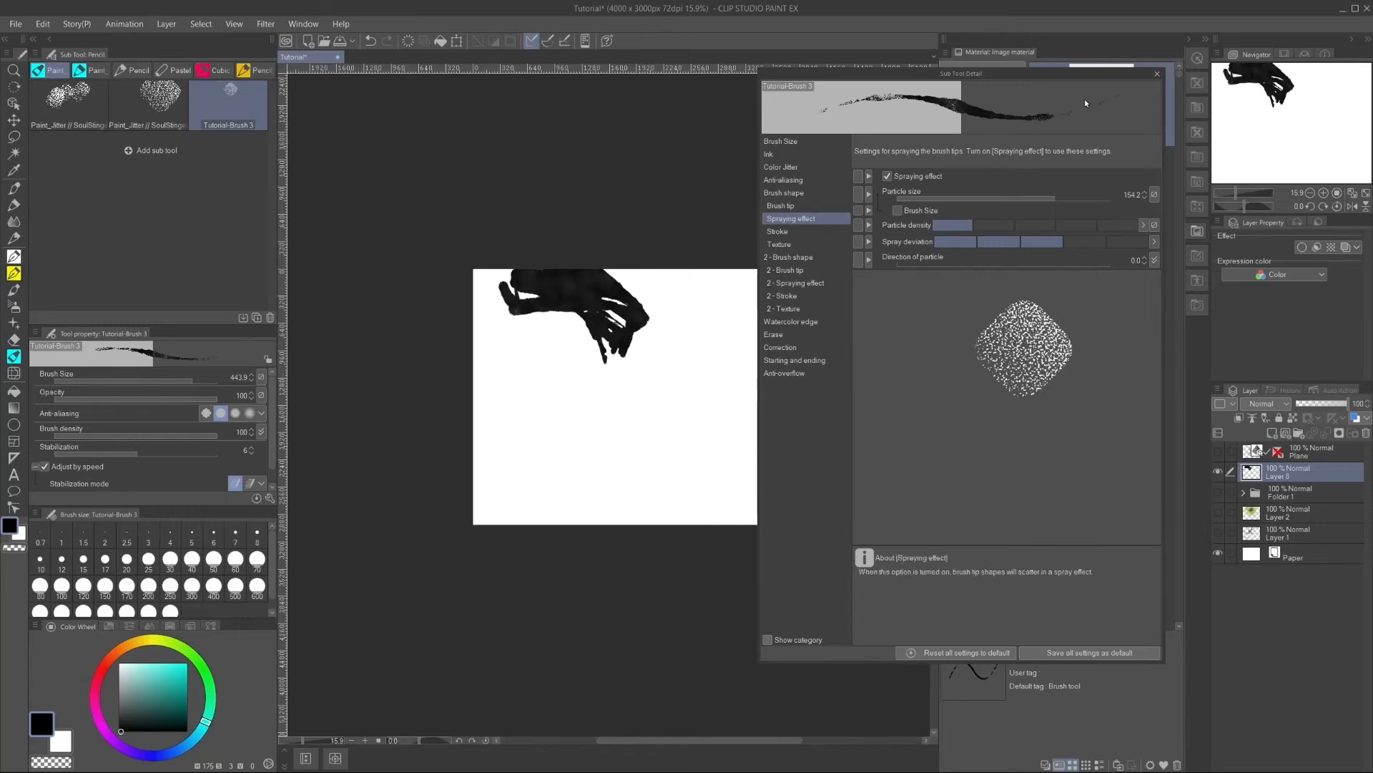
# Step: Close the detailed brush settings and paint two more dark patches, one below the strokes and one at the canvas's top edge
pyautogui.click(1159, 73)
pyautogui.scroll(5, 653, 270)
pyautogui.scroll(-3, 589, 319)
pyautogui.moveTo(570, 307); pyautogui.dragTo(691, 428)
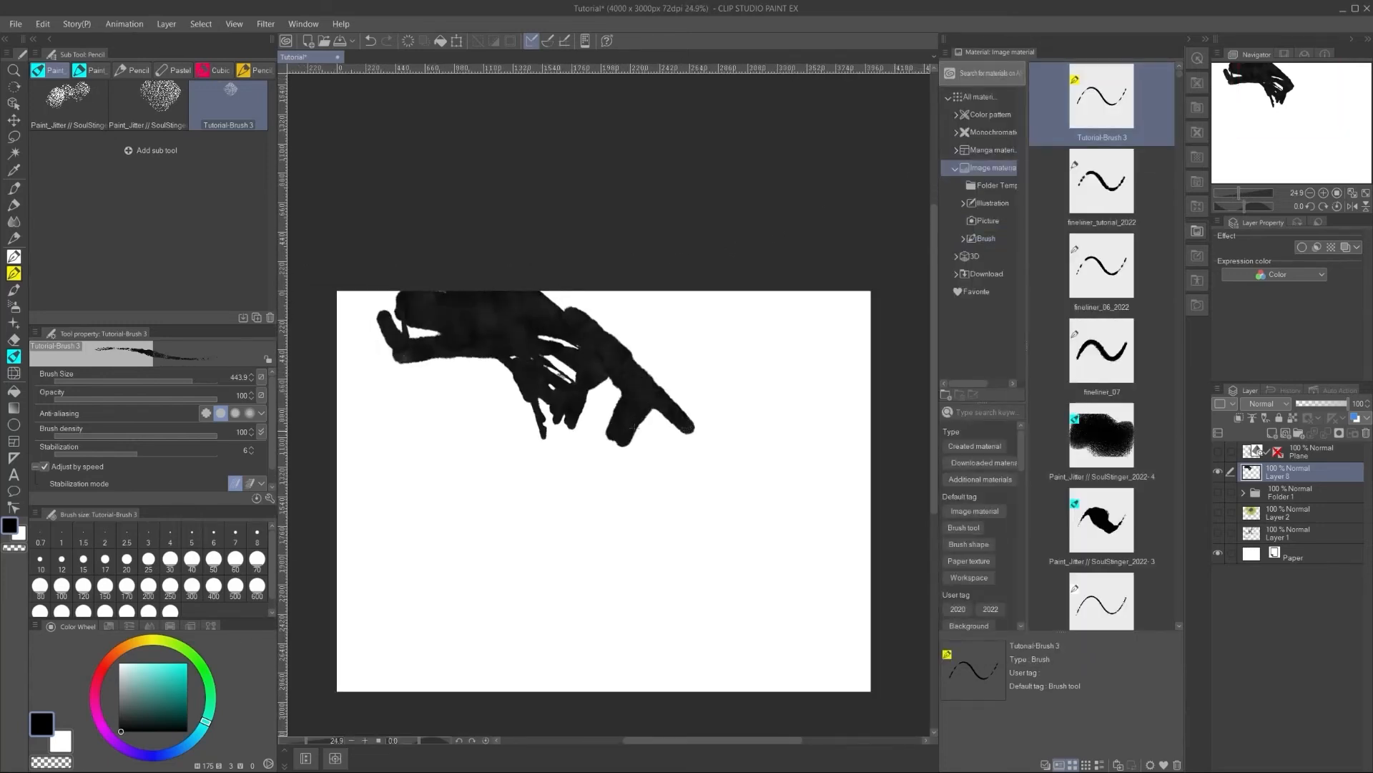
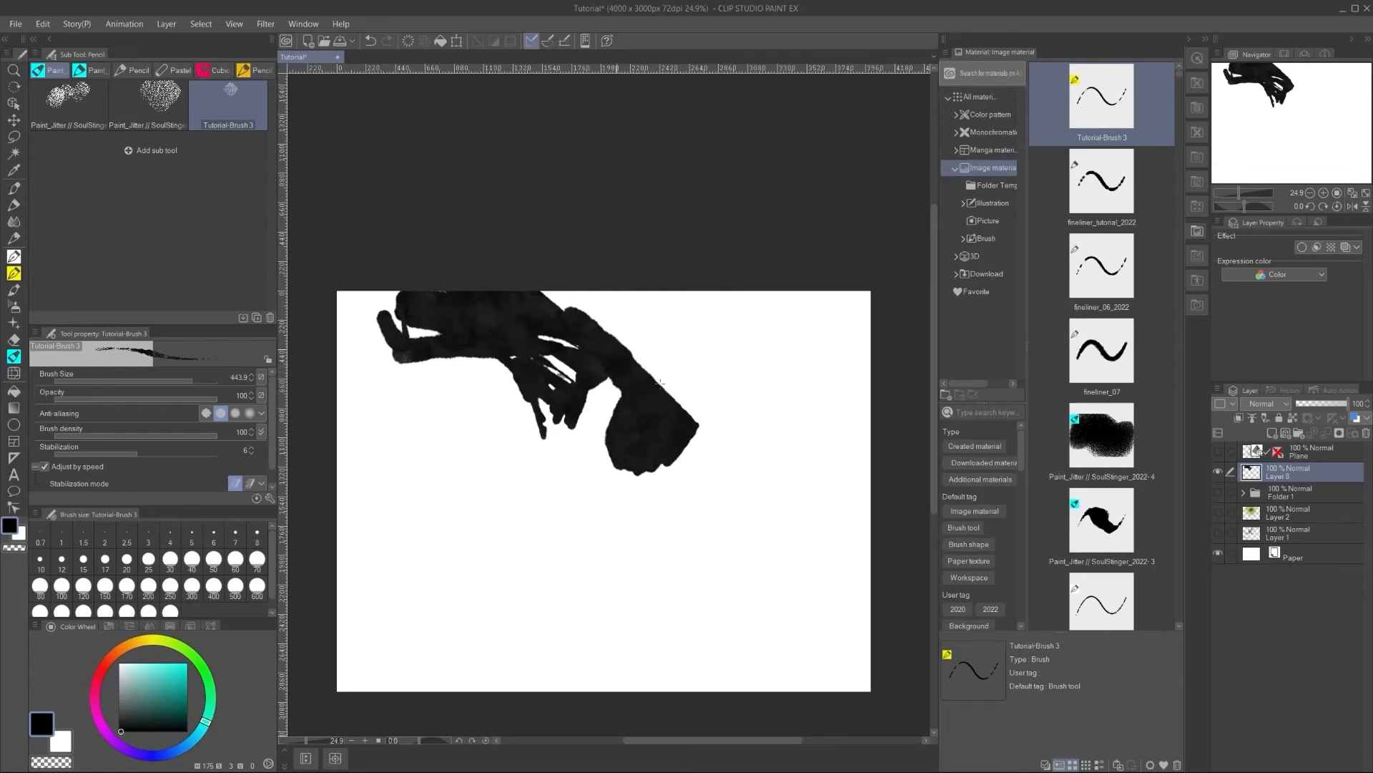
pyautogui.moveTo(639, 304)
pyautogui.mouseDown()
pyautogui.moveTo(701, 377)
pyautogui.moveTo(628, 292)
pyautogui.mouseUp()
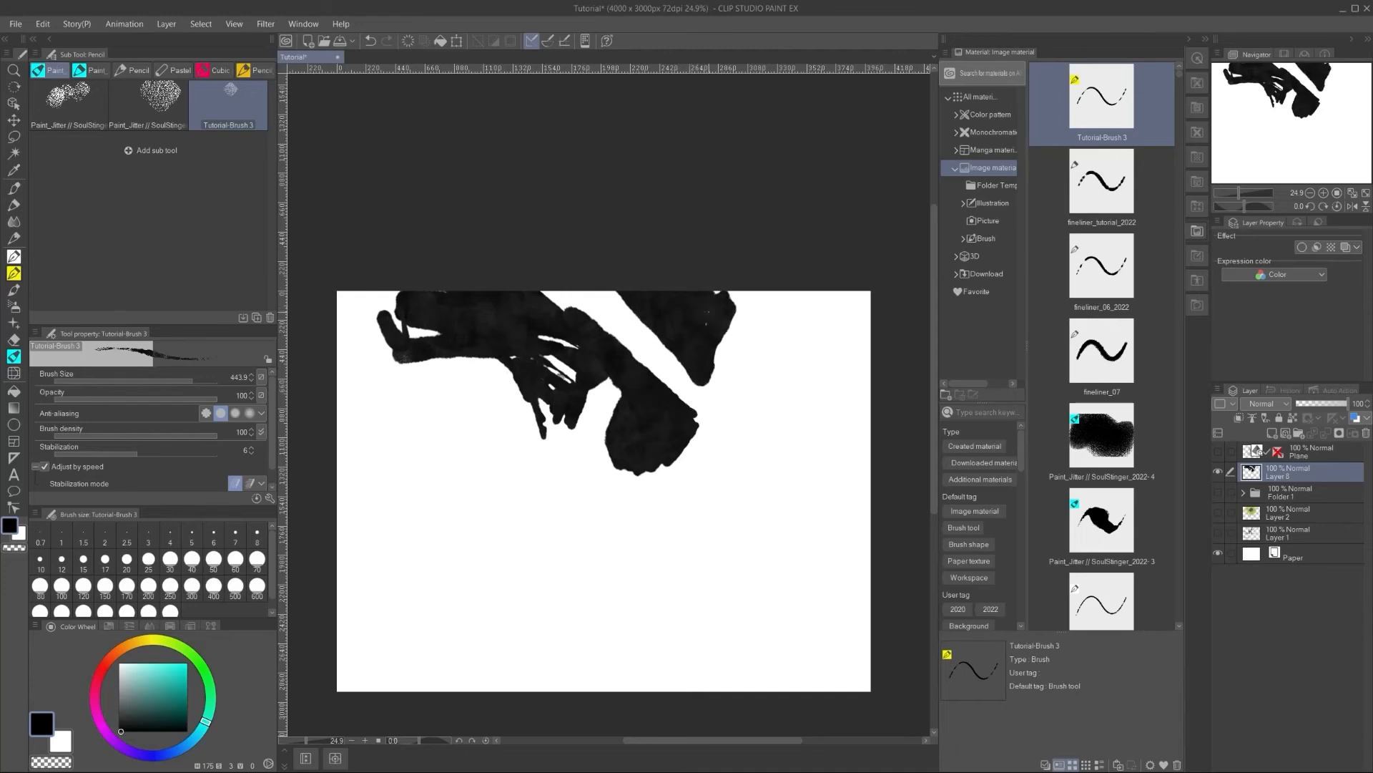
pyautogui.scroll(4, 663, 361)
pyautogui.scroll(-3, 505, 338)
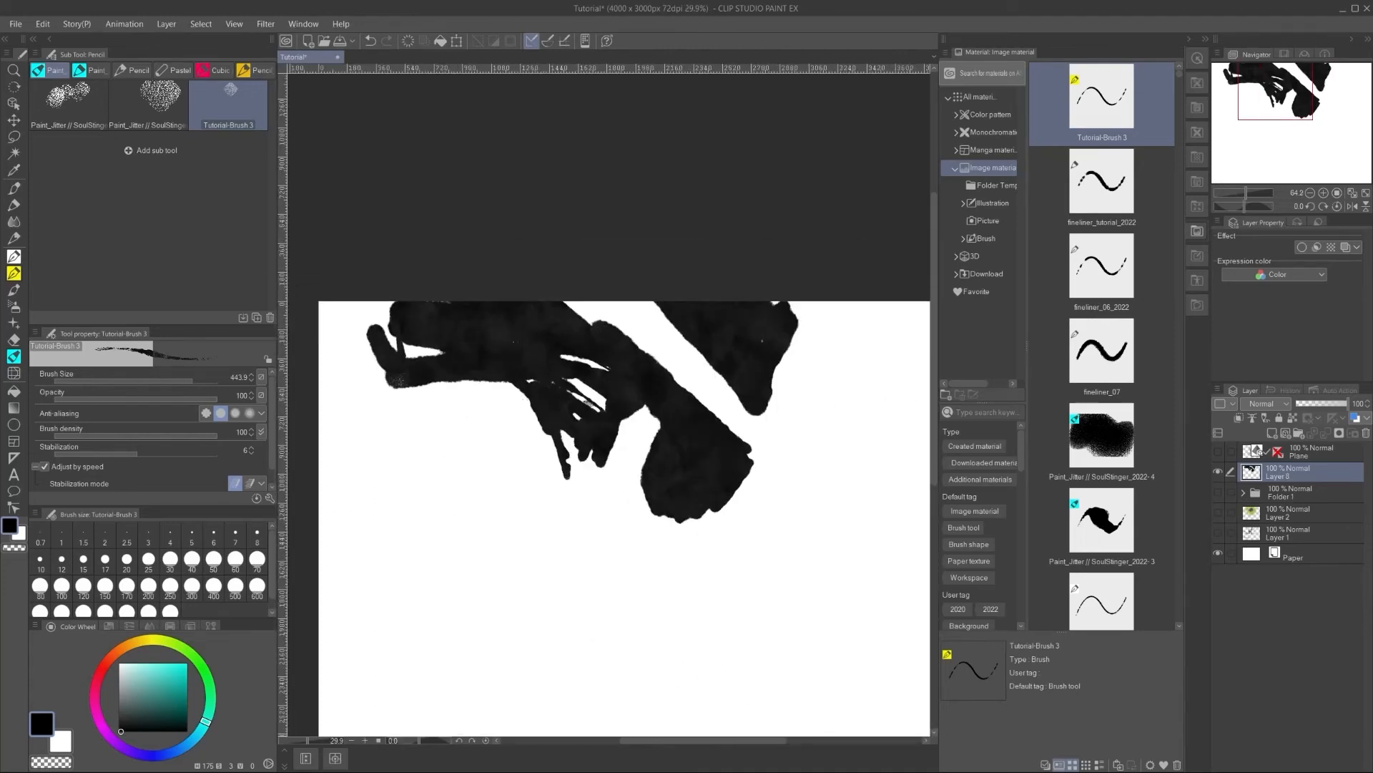
# Step: Enable Tilt as an input affecting hue in the brush's Color Jitter settings
pyautogui.scroll(-3, 467, 469)
pyautogui.scroll(2, 493, 462)
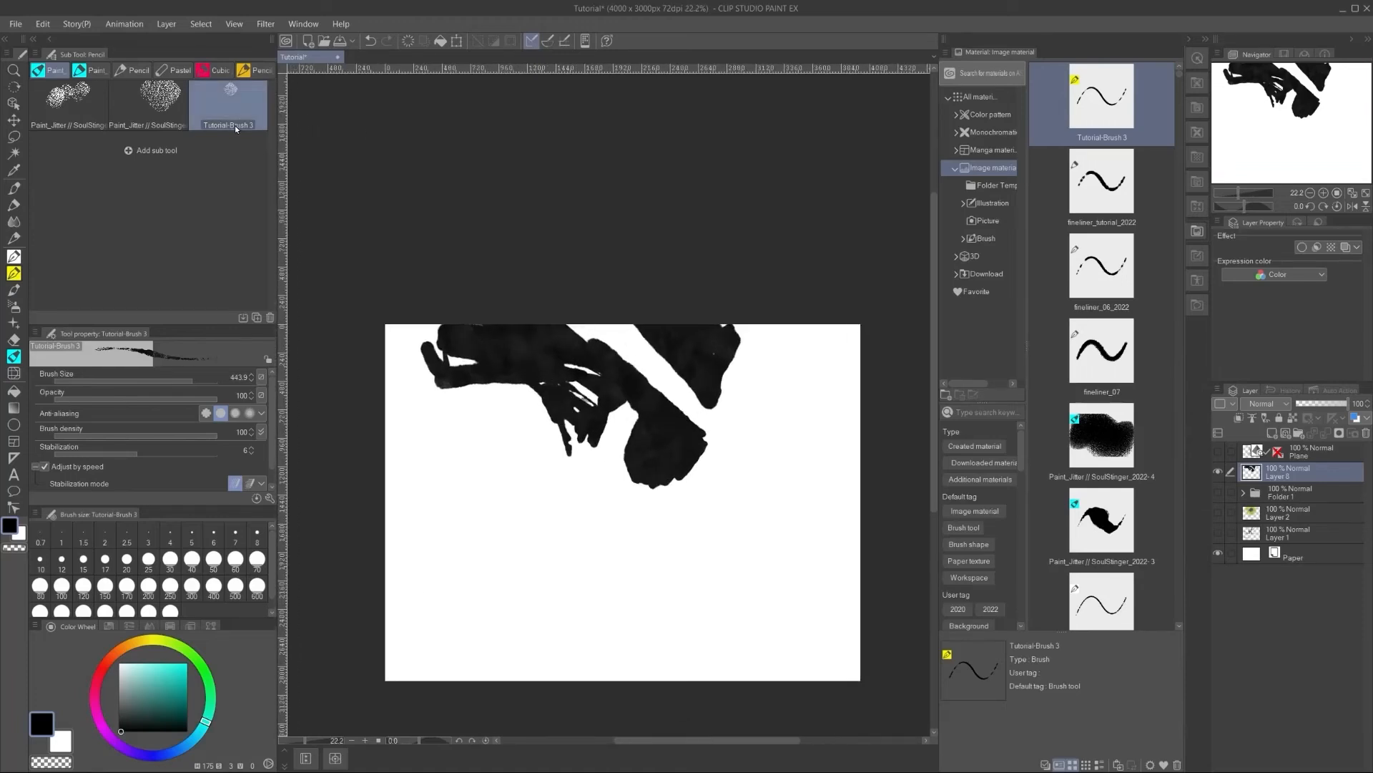
pyautogui.click(270, 497)
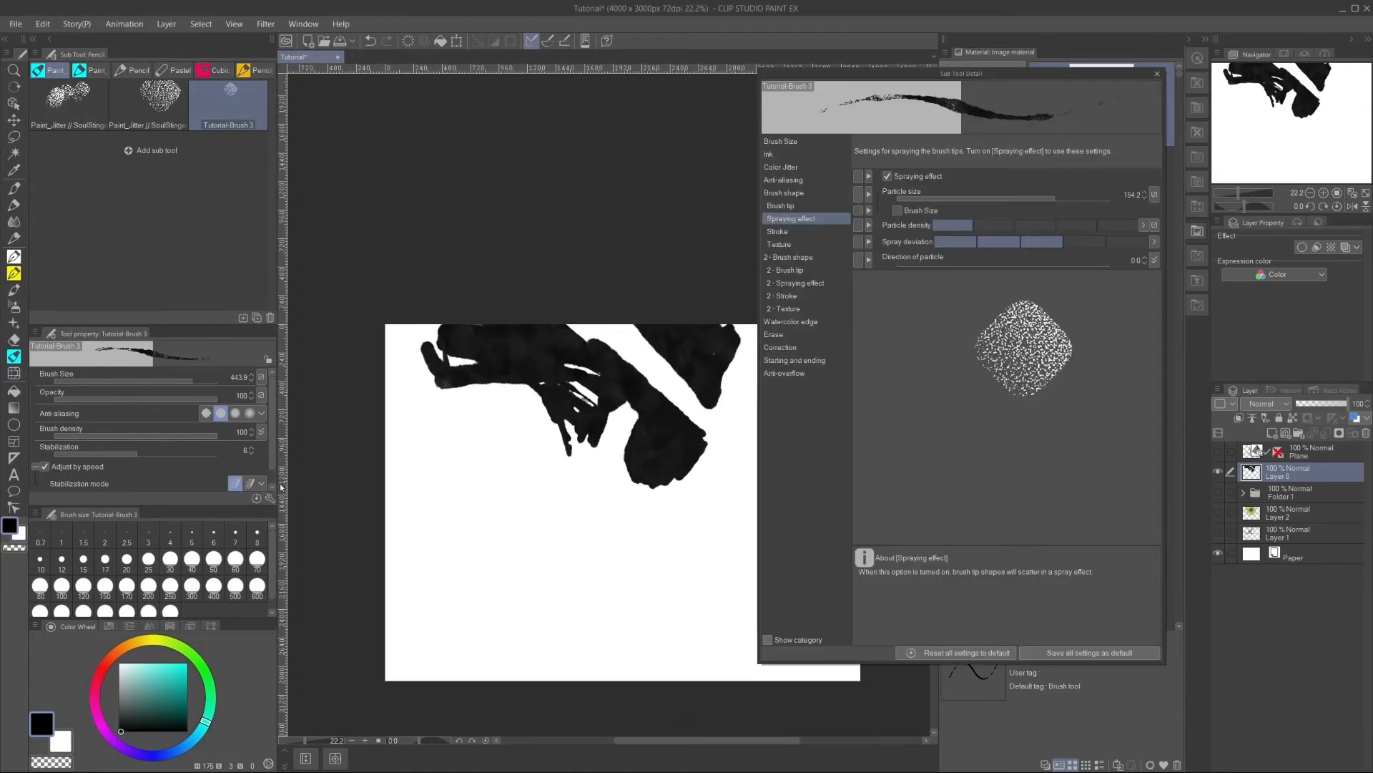
pyautogui.click(794, 168)
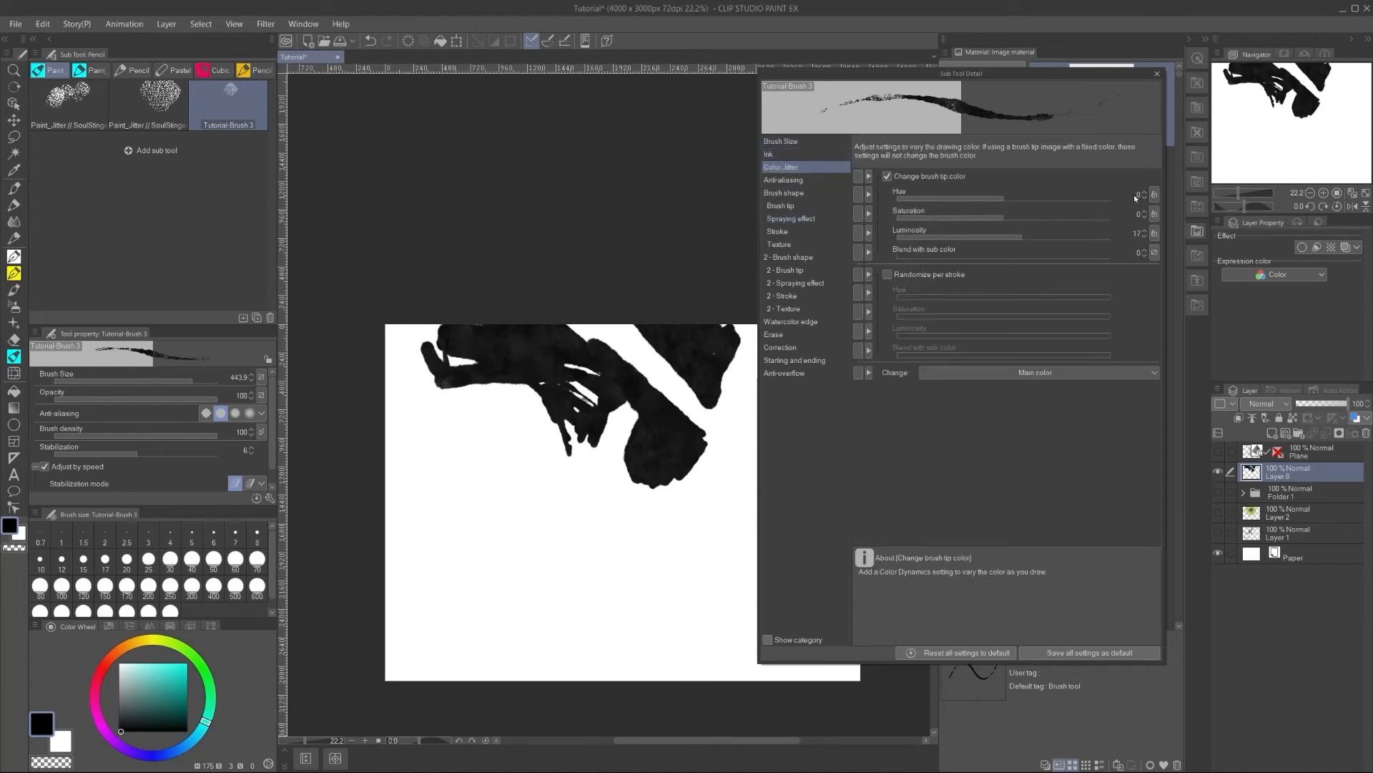
pyautogui.click(1153, 195)
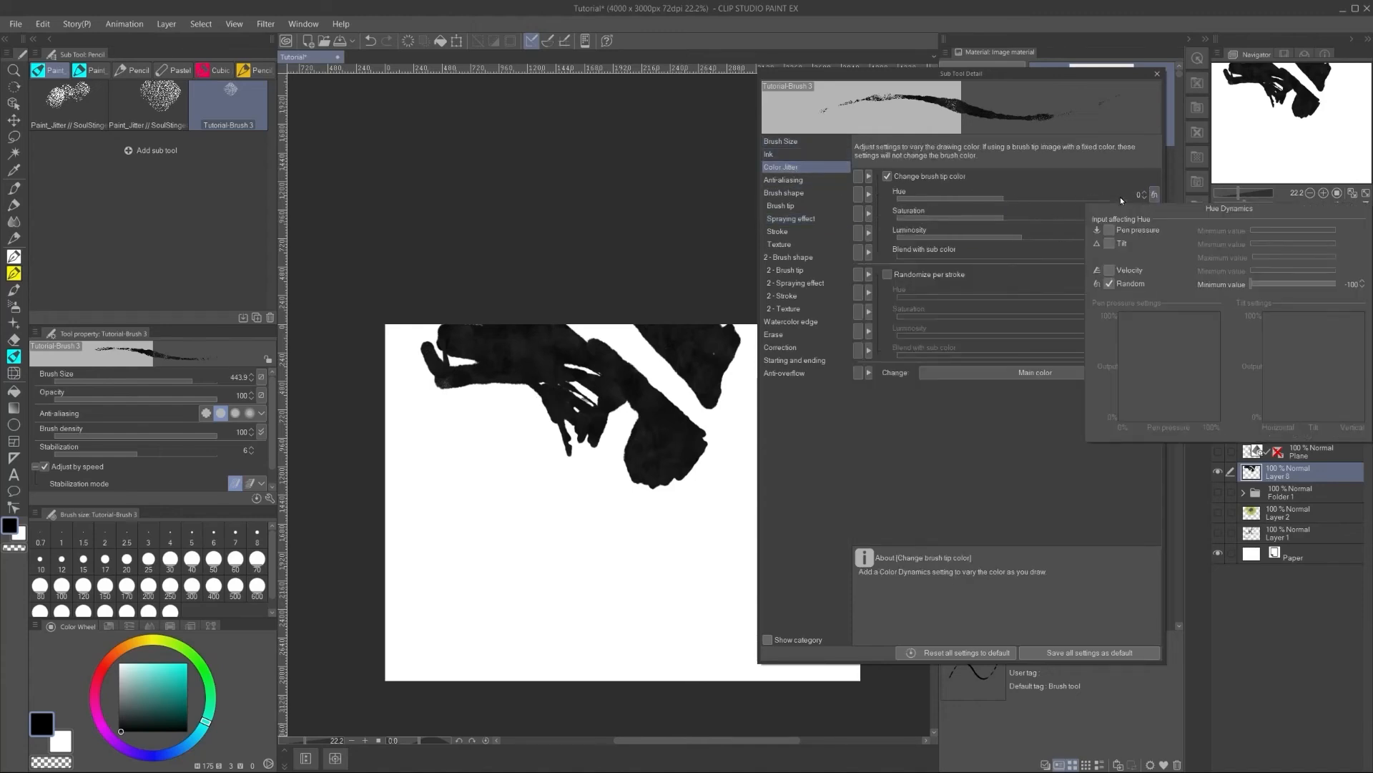
pyautogui.click(1108, 244)
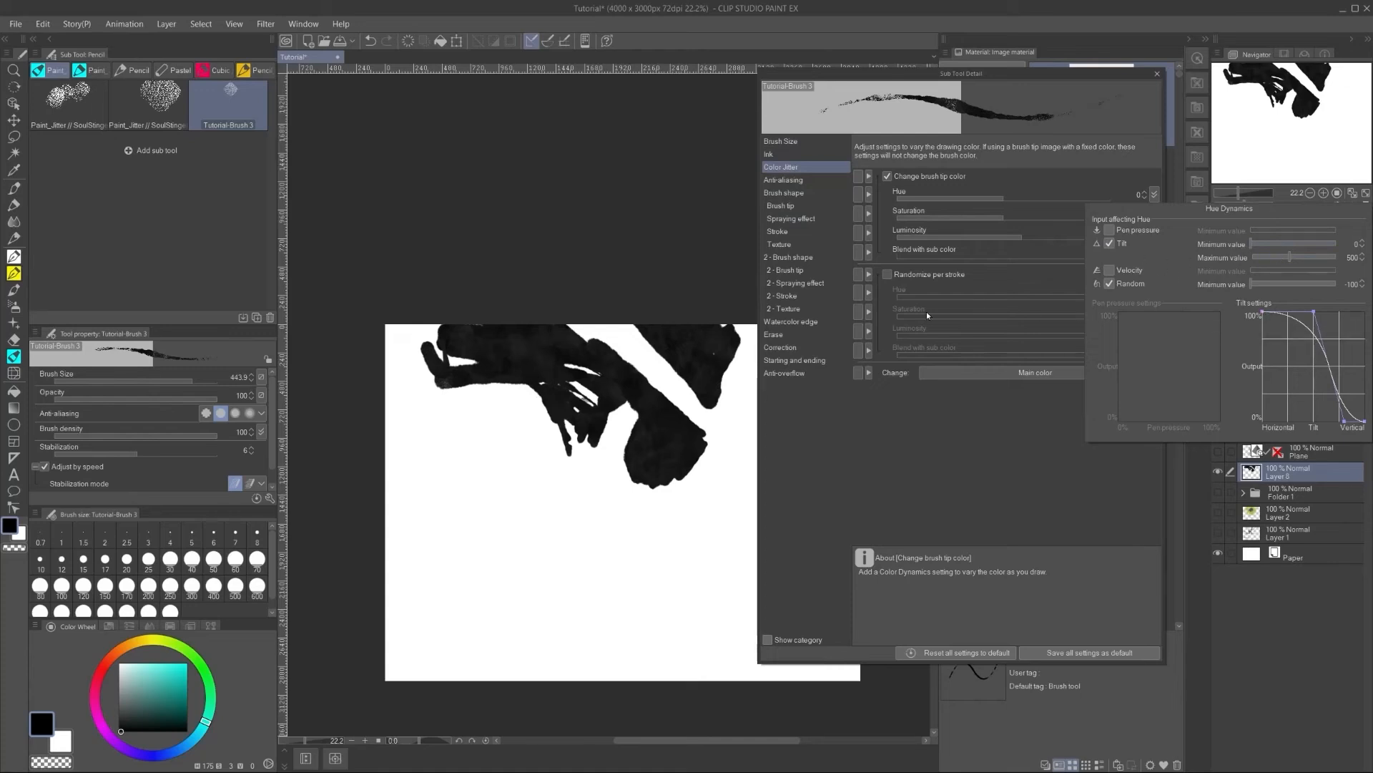
# Step: Scribble black strokes below the dark patches, set the Hue jitter to 72, and continue scribbling in bright cyan
pyautogui.click(200, 658)
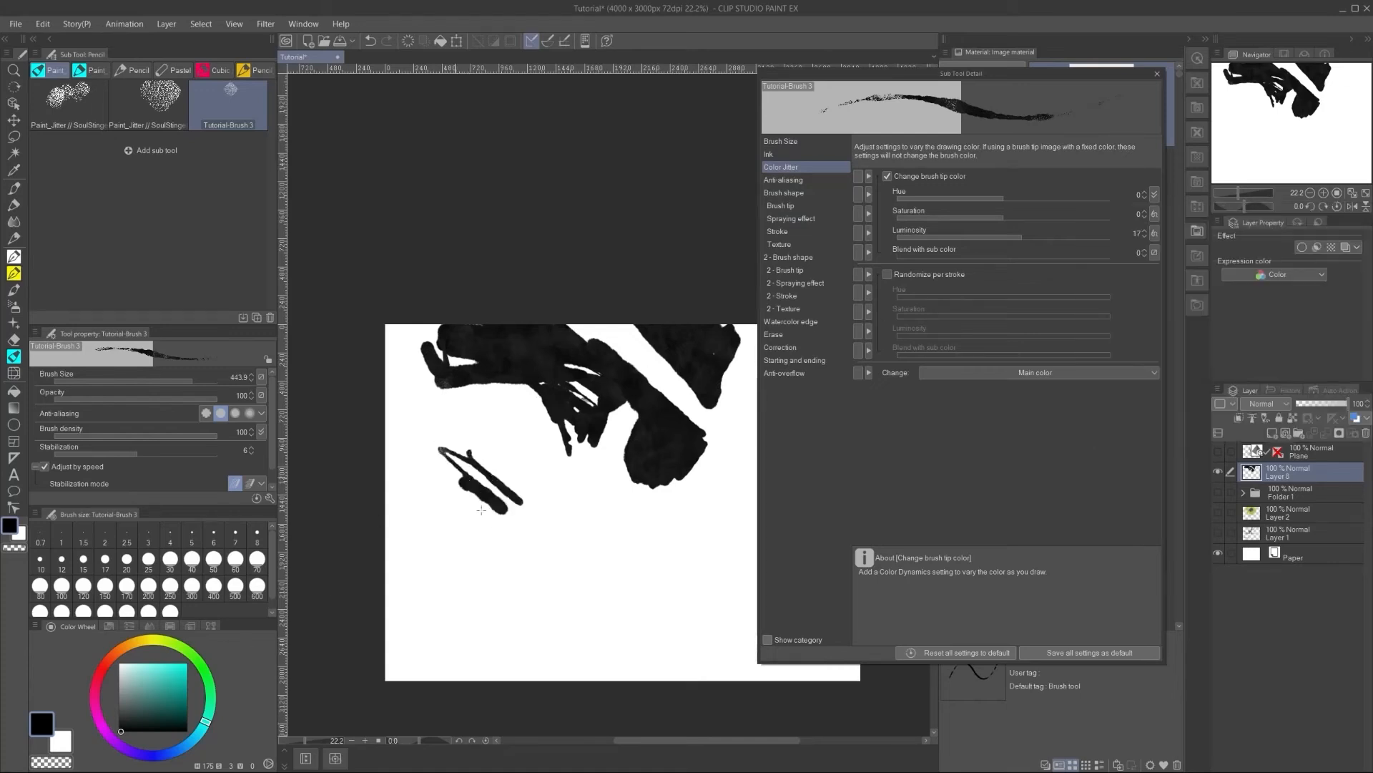
pyautogui.moveTo(481, 510); pyautogui.dragTo(528, 490)
pyautogui.moveTo(167, 671); pyautogui.dragTo(187, 664)
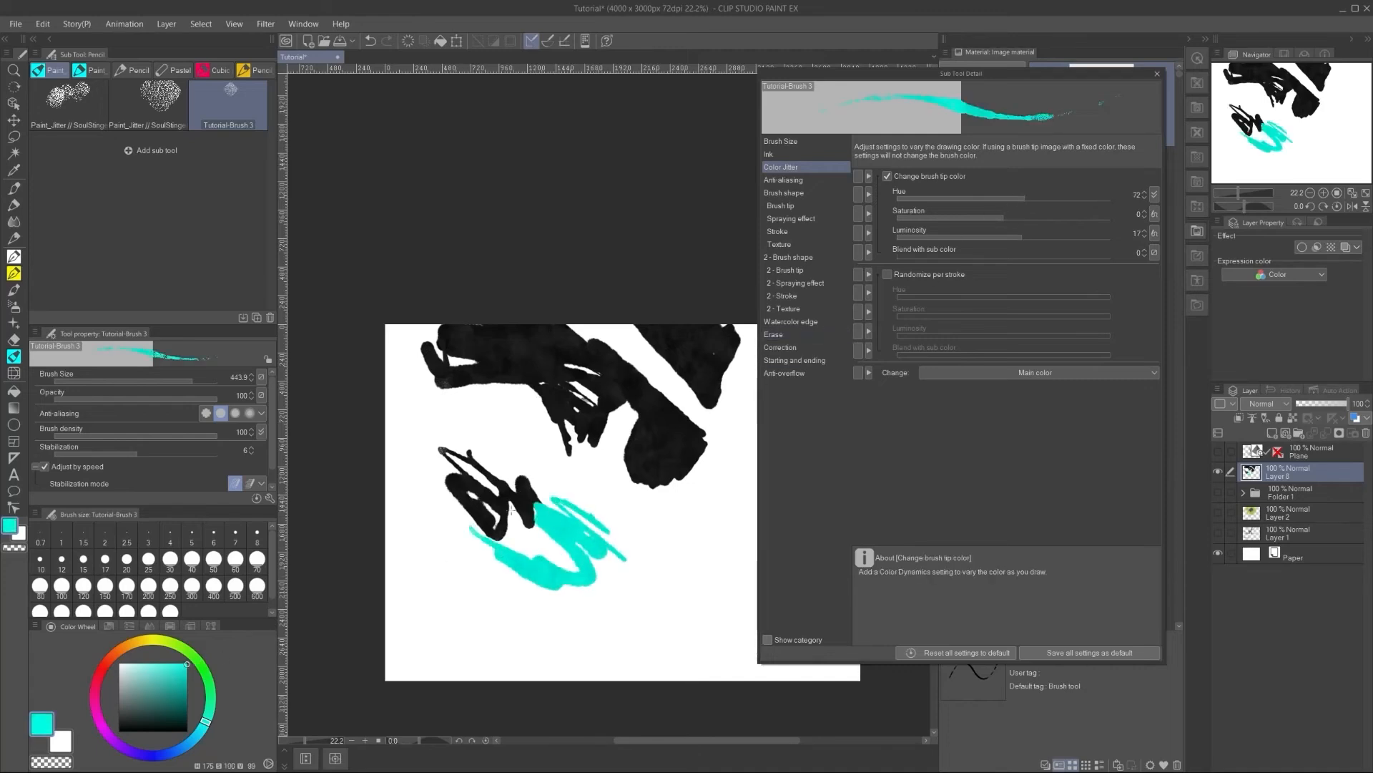
# Step: Clear the layer and redraw multicoloured zigzag strokes to test the hue jitter, repeating the test on a blank layer
pyautogui.press('Delete')
pyautogui.moveTo(472, 397)
pyautogui.mouseDown()
pyautogui.moveTo(540, 478)
pyautogui.moveTo(583, 454)
pyautogui.moveTo(623, 461)
pyautogui.moveTo(628, 419)
pyautogui.mouseUp()
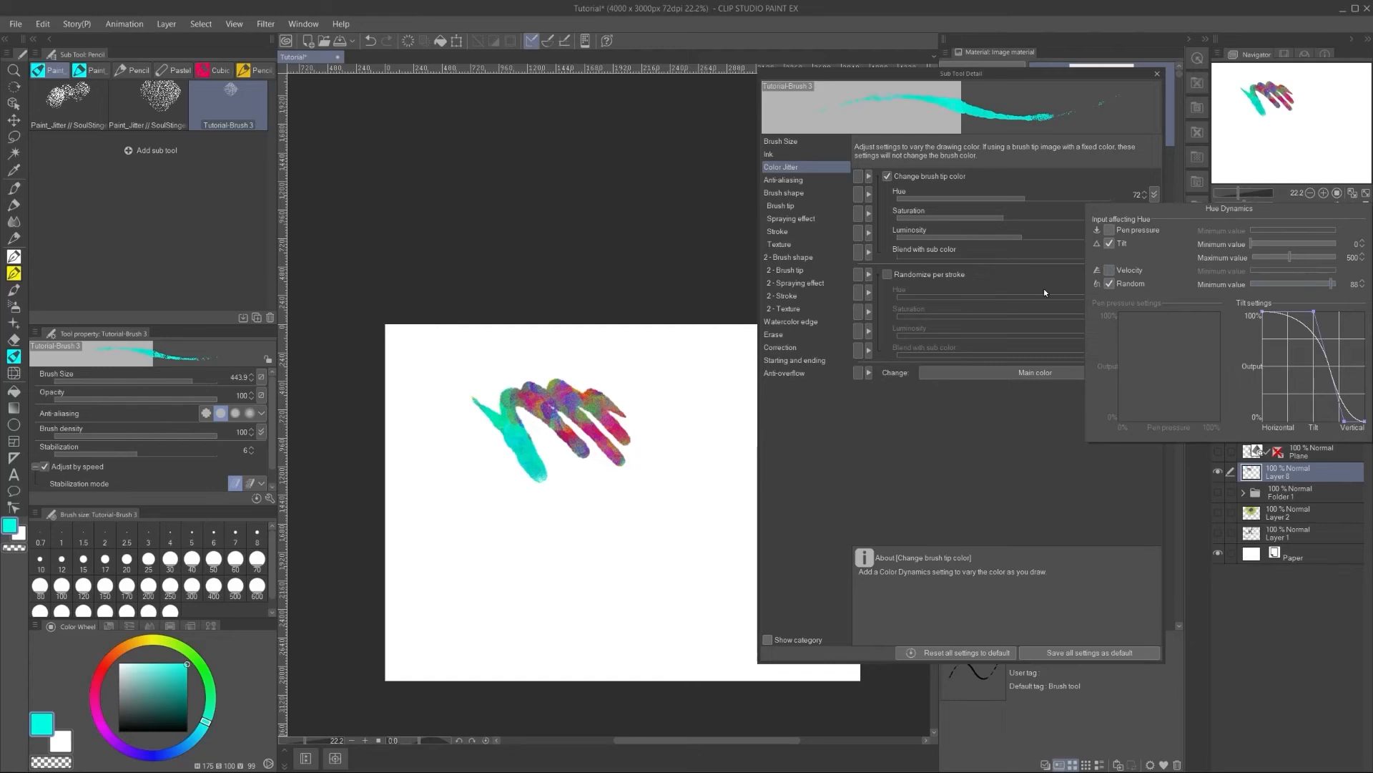
pyautogui.moveTo(625, 350)
pyautogui.mouseDown()
pyautogui.moveTo(560, 401)
pyautogui.moveTo(602, 447)
pyautogui.mouseUp()
pyautogui.press('Delete')
pyautogui.moveTo(527, 381)
pyautogui.mouseDown()
pyautogui.moveTo(581, 440)
pyautogui.moveTo(571, 382)
pyautogui.moveTo(670, 483)
pyautogui.moveTo(577, 443)
pyautogui.moveTo(557, 473)
pyautogui.moveTo(527, 414)
pyautogui.moveTo(565, 400)
pyautogui.mouseUp()
# Step: Limit the hue's tilt maximum to 100 and its jitter to 24, testing the brush on the cleared layer
pyautogui.click(1153, 194)
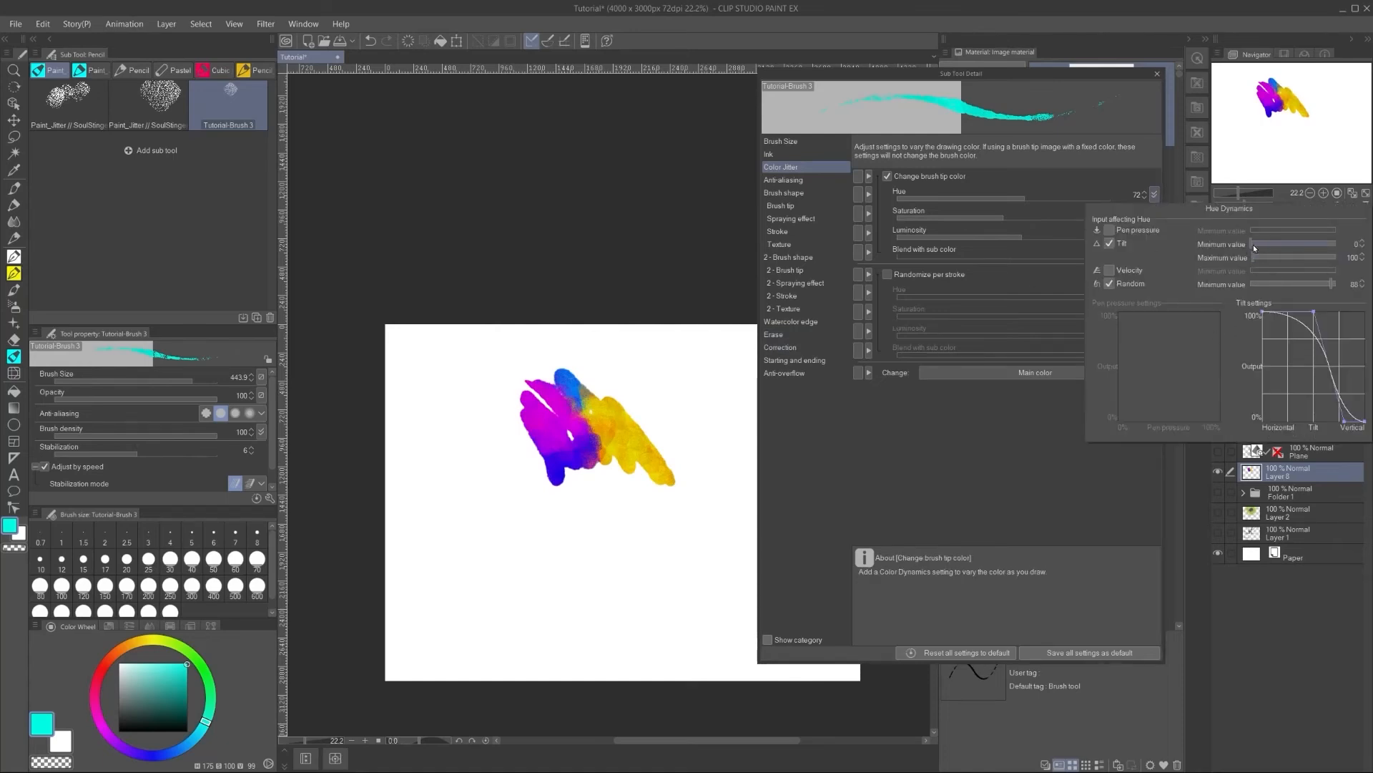
pyautogui.click(1031, 190)
pyautogui.moveTo(1026, 196); pyautogui.dragTo(1011, 196)
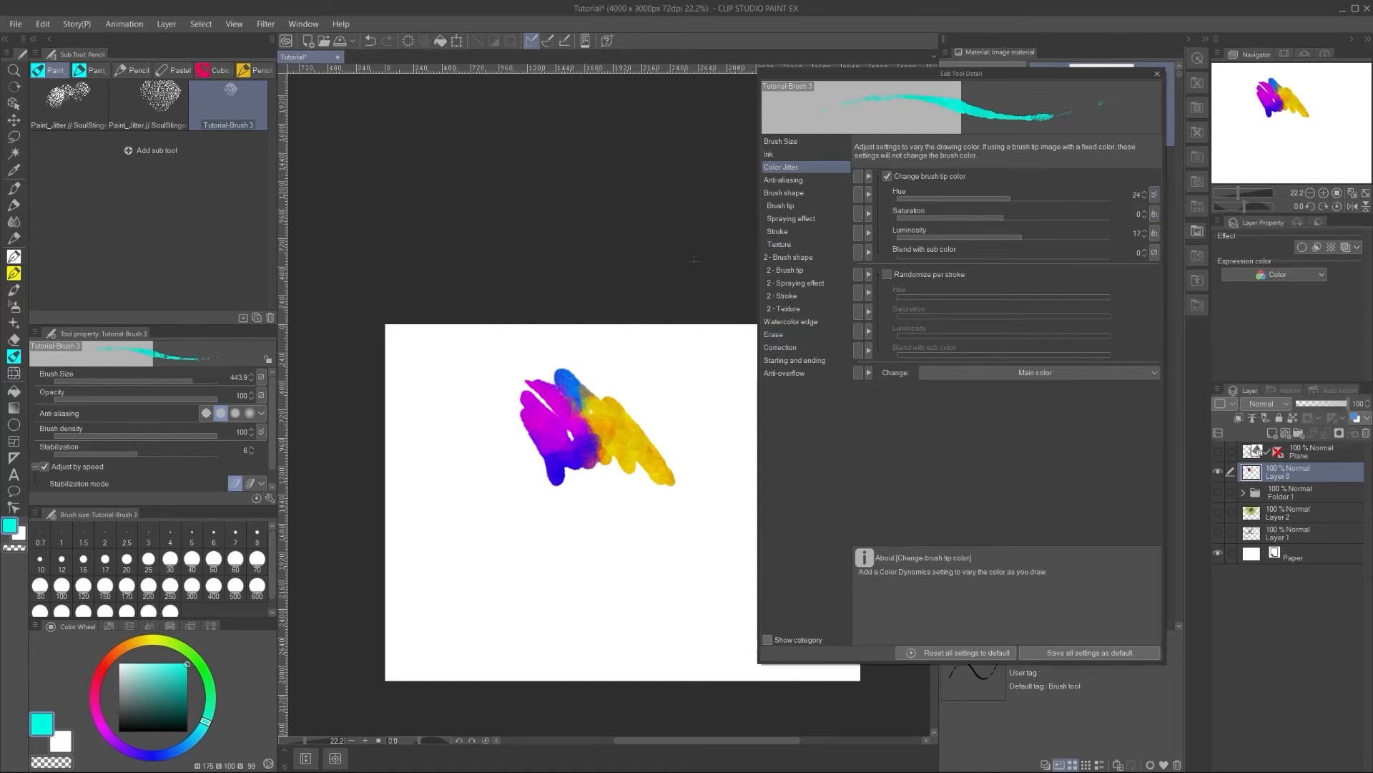
pyautogui.press('Delete')
pyautogui.moveTo(514, 381)
pyautogui.mouseDown()
pyautogui.moveTo(597, 440)
pyautogui.moveTo(540, 375)
pyautogui.moveTo(578, 392)
pyautogui.moveTo(568, 377)
pyautogui.moveTo(530, 409)
pyautogui.moveTo(531, 443)
pyautogui.moveTo(576, 433)
pyautogui.mouseUp()
# Step: Set the secondary brush size to 472.3 and paint a test stroke beside the cyan patch
pyautogui.click(791, 257)
pyautogui.click(790, 269)
pyautogui.click(791, 258)
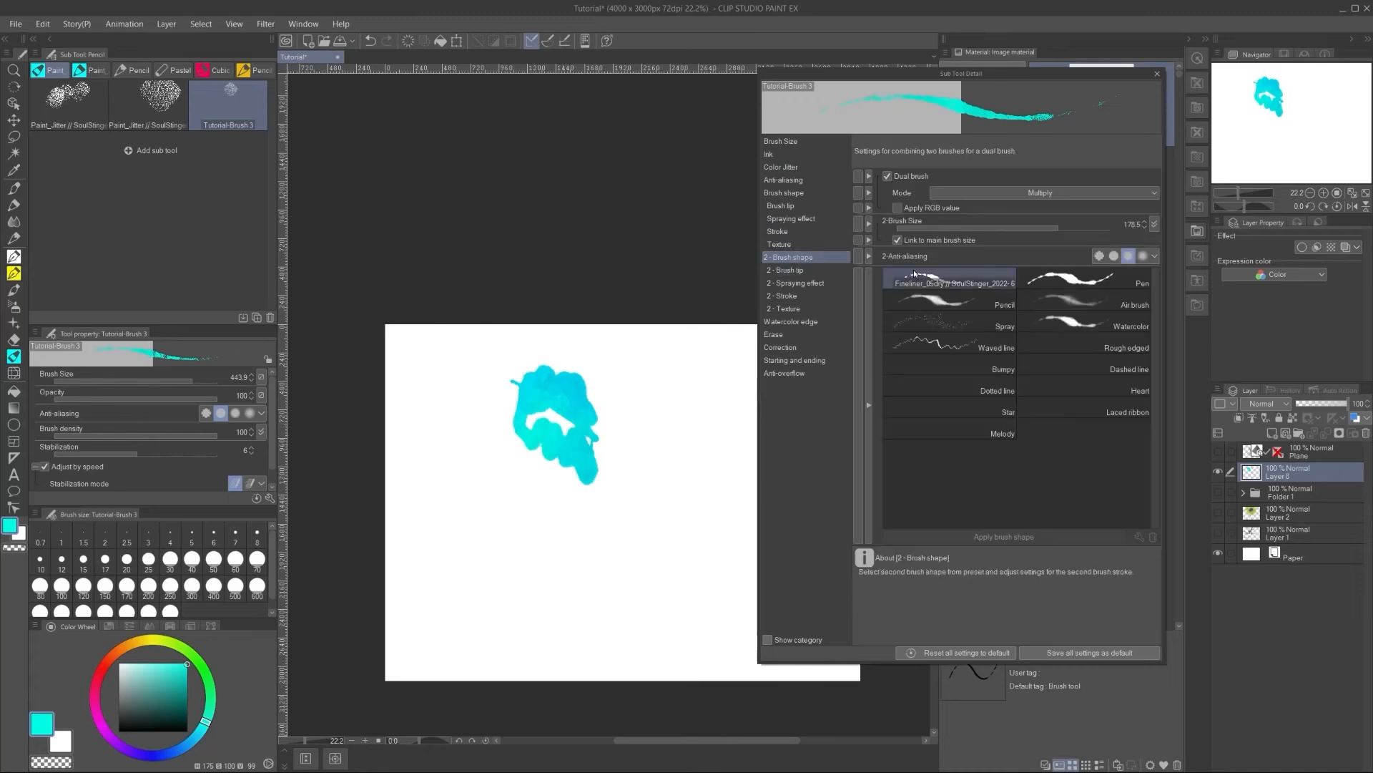
pyautogui.click(1076, 227)
pyautogui.moveTo(1077, 227); pyautogui.dragTo(1078, 227)
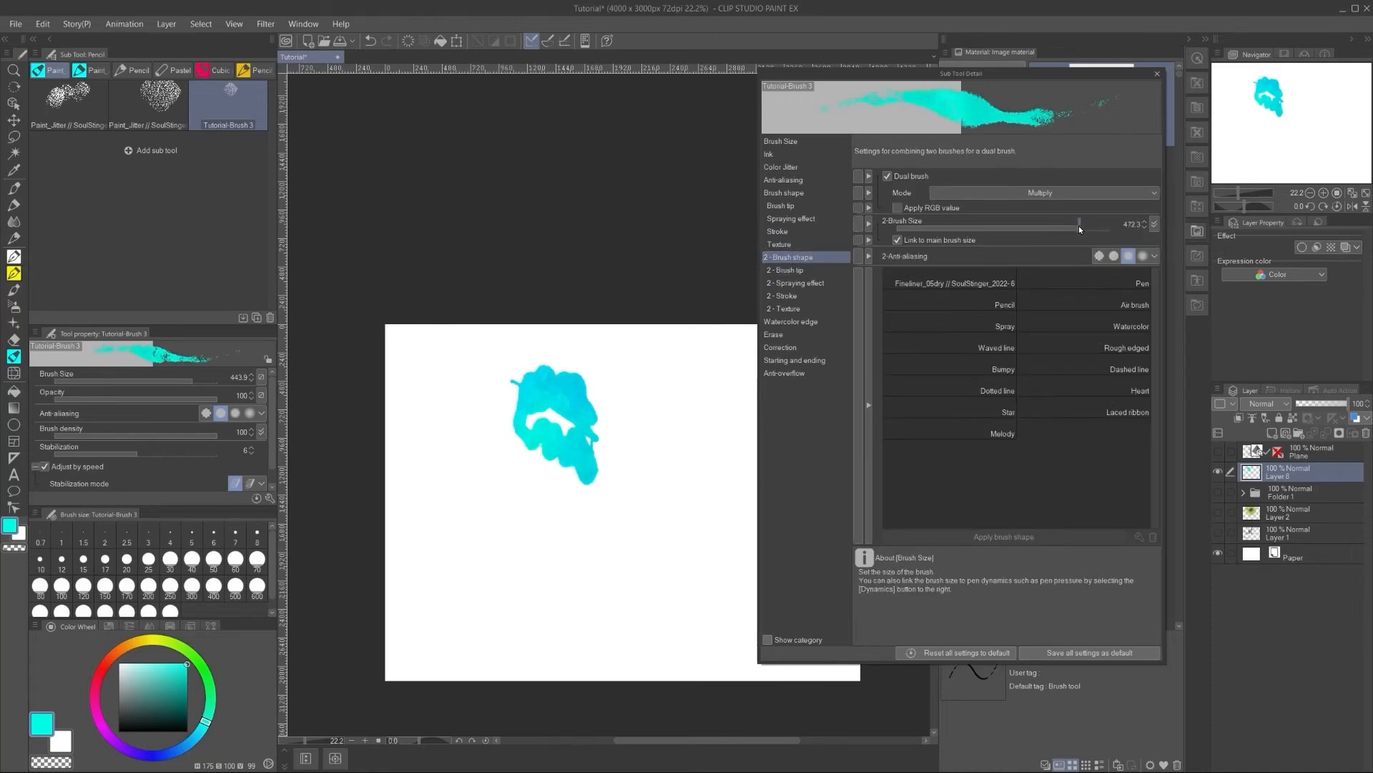
pyautogui.moveTo(596, 354); pyautogui.dragTo(591, 399)
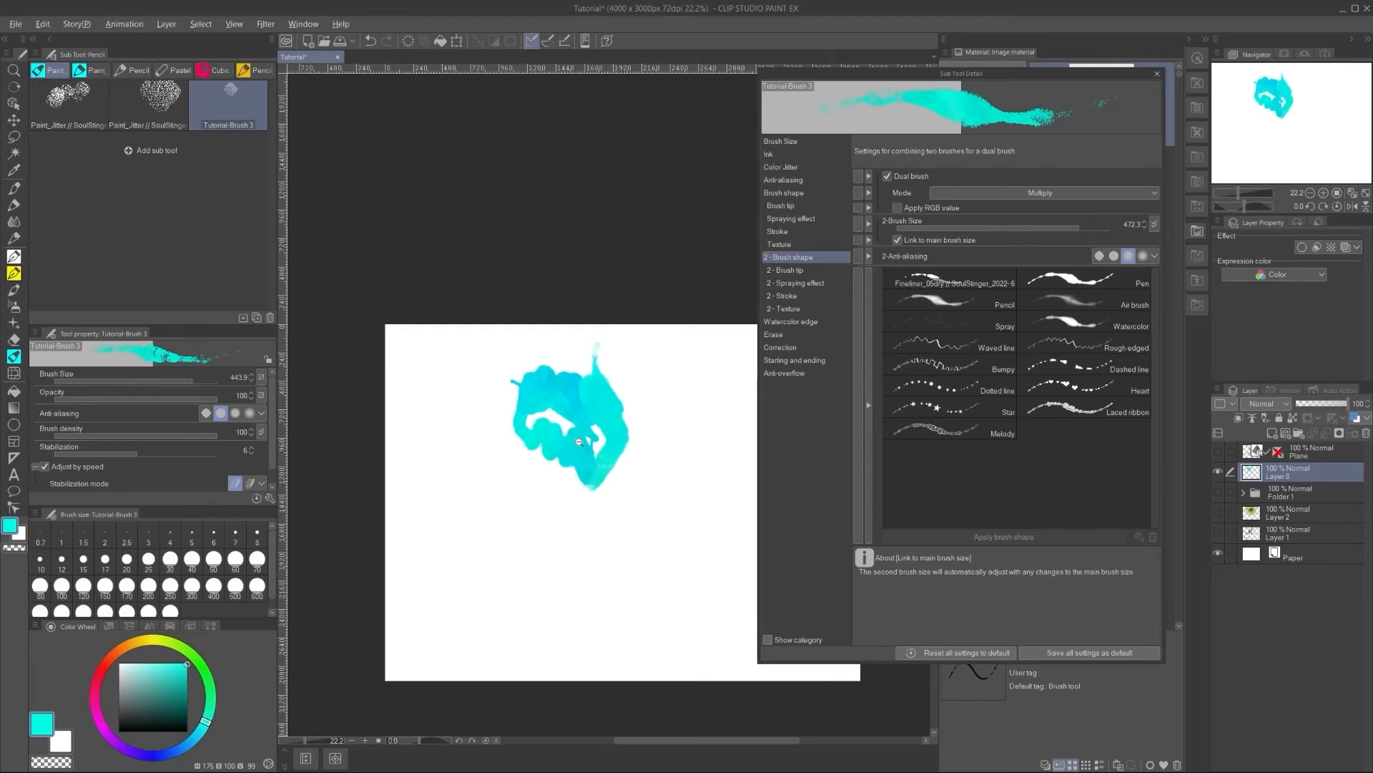
# Step: Collapse the material library and paint more cyan patches above and below the existing test strokes
pyautogui.scroll(3, 618, 438)
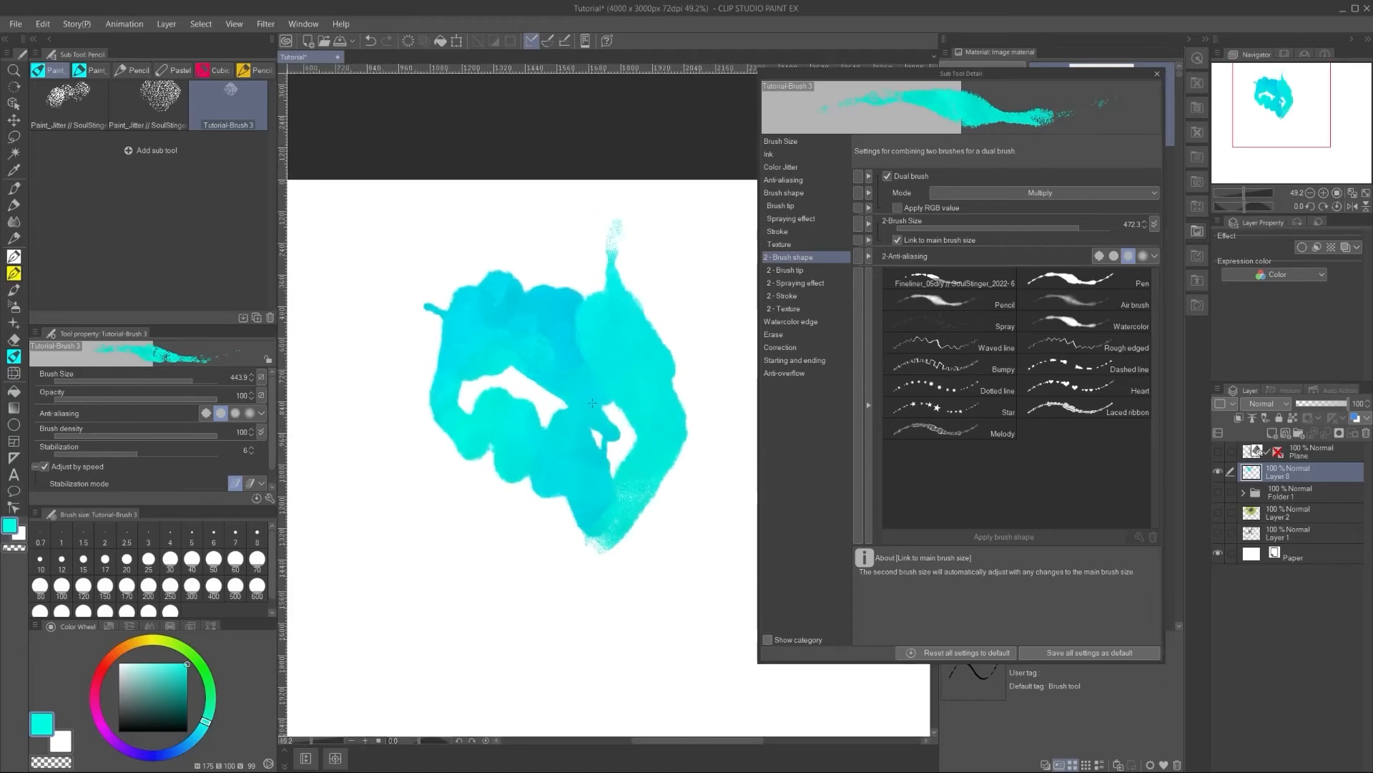
pyautogui.click(1190, 39)
pyautogui.moveTo(492, 242)
pyautogui.mouseDown()
pyautogui.moveTo(458, 361)
pyautogui.moveTo(503, 308)
pyautogui.moveTo(470, 428)
pyautogui.moveTo(508, 478)
pyautogui.moveTo(531, 455)
pyautogui.moveTo(616, 526)
pyautogui.moveTo(533, 550)
pyautogui.moveTo(464, 483)
pyautogui.moveTo(422, 385)
pyautogui.moveTo(460, 448)
pyautogui.moveTo(445, 387)
pyautogui.moveTo(467, 364)
pyautogui.moveTo(431, 230)
pyautogui.moveTo(475, 230)
pyautogui.moveTo(547, 275)
pyautogui.moveTo(586, 246)
pyautogui.mouseUp()
pyautogui.scroll(-4, 499, 221)
pyautogui.moveTo(562, 336)
pyautogui.mouseDown()
pyautogui.moveTo(574, 394)
pyautogui.moveTo(504, 446)
pyautogui.moveTo(512, 436)
pyautogui.moveTo(526, 495)
pyautogui.mouseUp()
# Step: Set the spraying particle size to 146.7 and particle density to its second level, painting long test strokes beside the patches
pyautogui.click(797, 207)
pyautogui.click(802, 218)
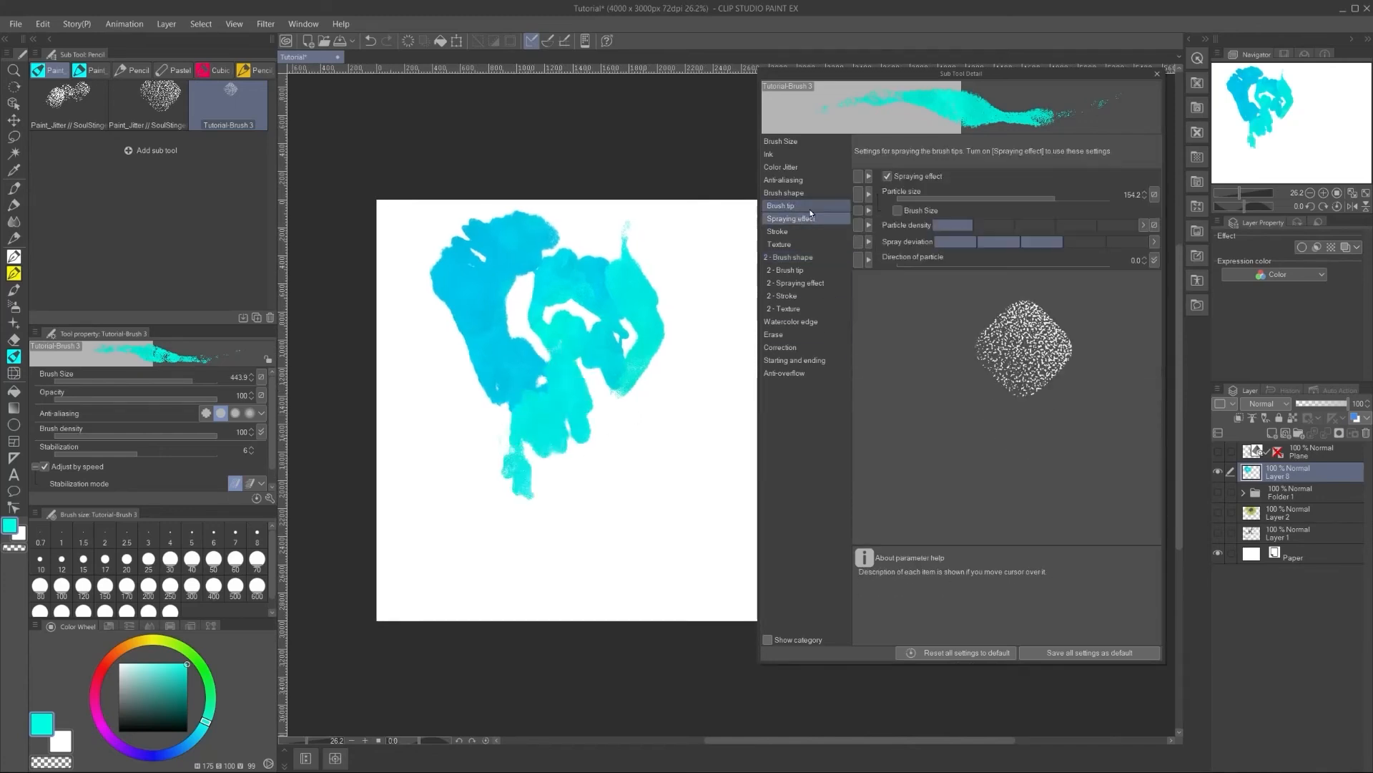
pyautogui.moveTo(1062, 196); pyautogui.dragTo(1054, 196)
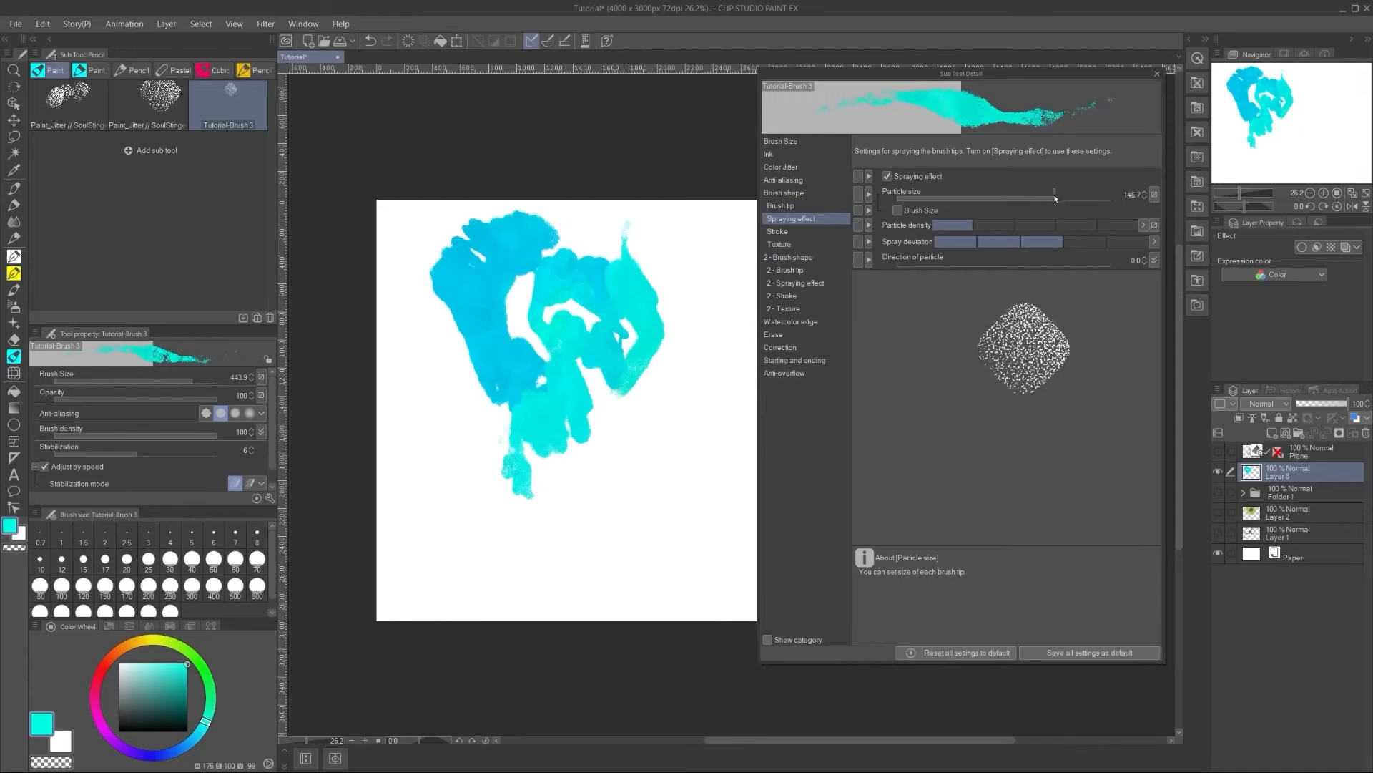
pyautogui.moveTo(639, 230)
pyautogui.mouseDown()
pyautogui.moveTo(688, 356)
pyautogui.moveTo(665, 330)
pyautogui.moveTo(638, 455)
pyautogui.mouseUp()
pyautogui.moveTo(641, 397)
pyautogui.mouseDown()
pyautogui.moveTo(598, 491)
pyautogui.moveTo(635, 432)
pyautogui.moveTo(612, 466)
pyautogui.mouseUp()
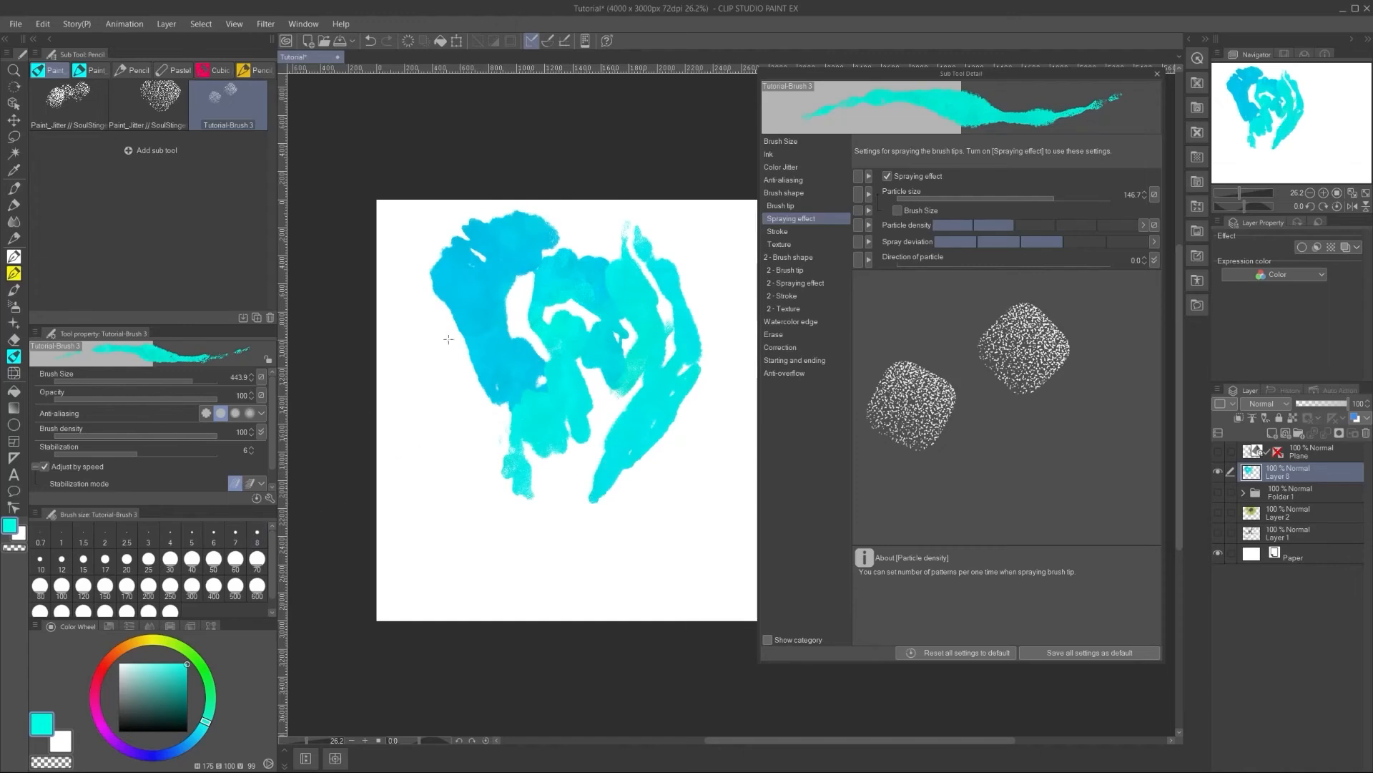
# Step: Hide the palettes for a clear canvas and paint thick and thin zigzag strokes beside the cyan patches
pyautogui.press('Tab')
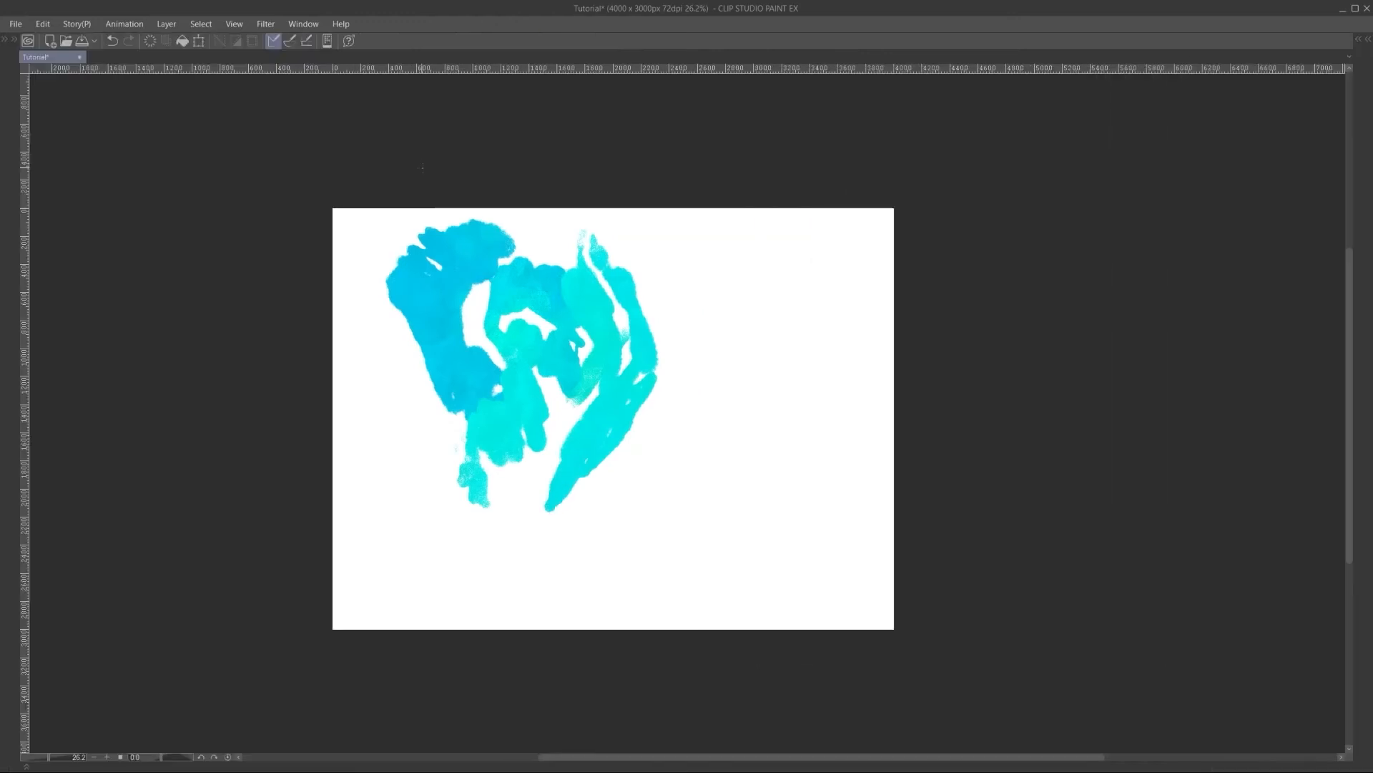
pyautogui.scroll(3, 572, 362)
pyautogui.moveTo(863, 429)
pyautogui.mouseDown()
pyautogui.moveTo(811, 331)
pyautogui.moveTo(777, 300)
pyautogui.moveTo(742, 433)
pyautogui.moveTo(824, 406)
pyautogui.moveTo(763, 588)
pyautogui.moveTo(746, 434)
pyautogui.mouseUp()
pyautogui.moveTo(849, 293)
pyautogui.mouseDown()
pyautogui.moveTo(907, 315)
pyautogui.moveTo(937, 465)
pyautogui.moveTo(923, 512)
pyautogui.mouseUp()
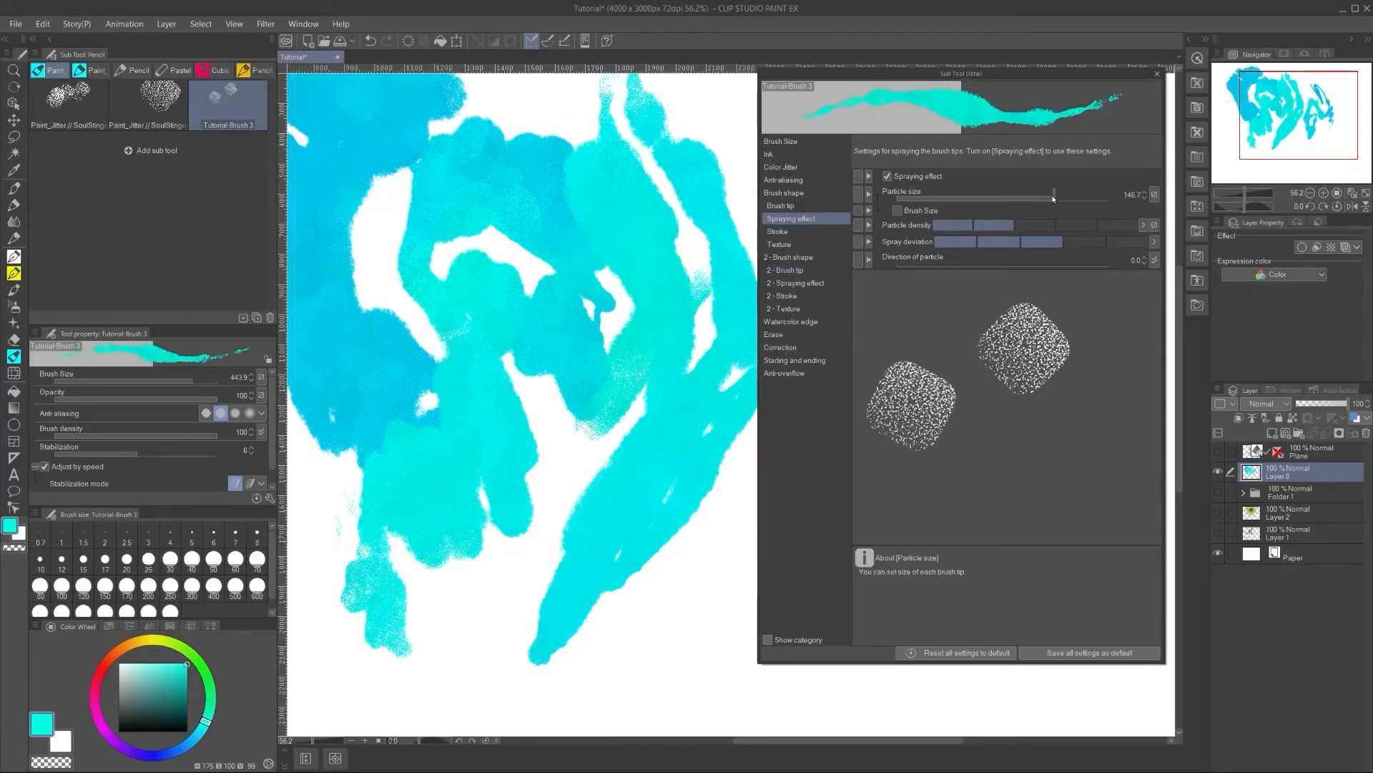
pyautogui.moveTo(685, 285)
pyautogui.mouseDown()
pyautogui.moveTo(705, 259)
pyautogui.moveTo(698, 182)
pyautogui.moveTo(771, 210)
pyautogui.moveTo(746, 136)
pyautogui.moveTo(726, 123)
pyautogui.moveTo(773, 112)
pyautogui.mouseUp()
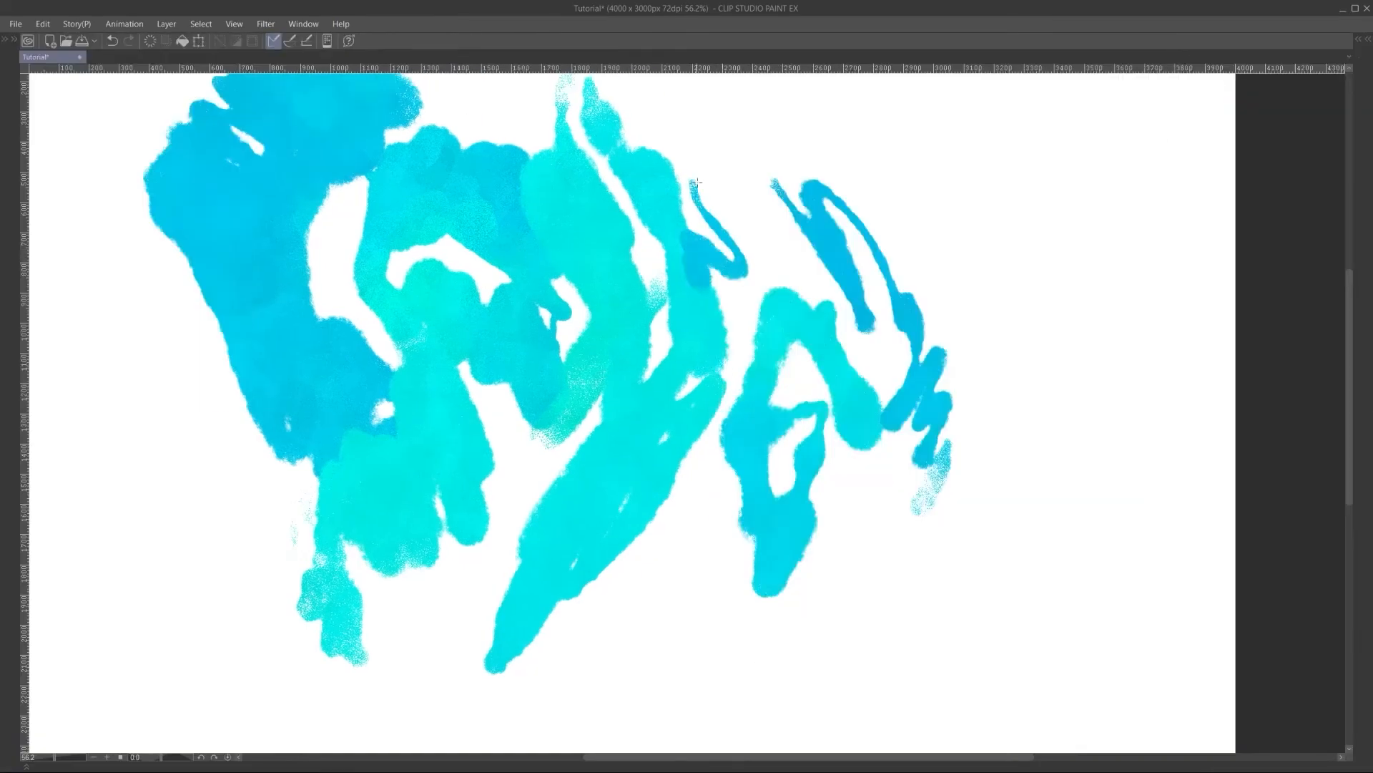
pyautogui.moveTo(860, 132); pyautogui.dragTo(858, 202)
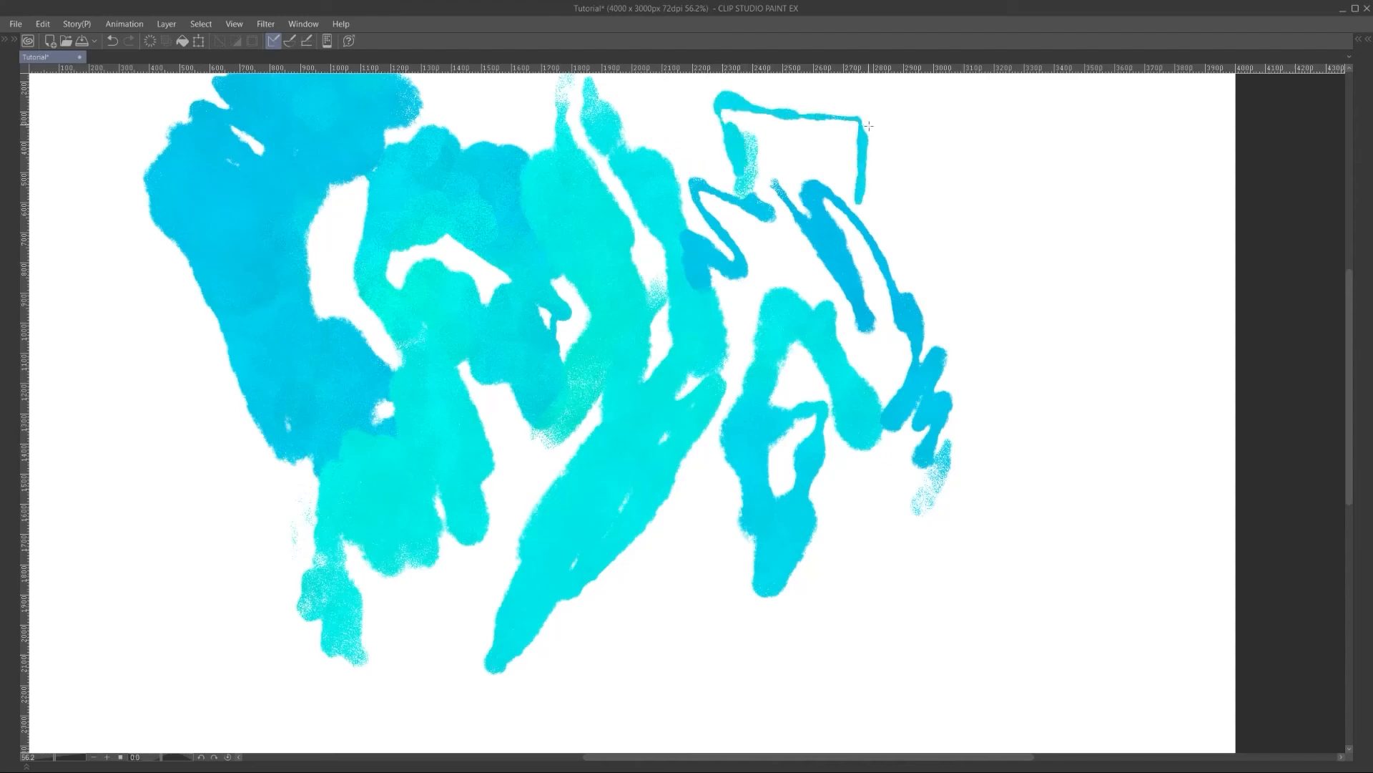
pyautogui.moveTo(868, 260)
pyautogui.mouseDown()
pyautogui.moveTo(869, 232)
pyautogui.moveTo(849, 242)
pyautogui.mouseUp()
# Step: Scribble dense overlapping strokes across the lower part of the painted area to blend the cyan and blue tones
pyautogui.scroll(-5, 574, 258)
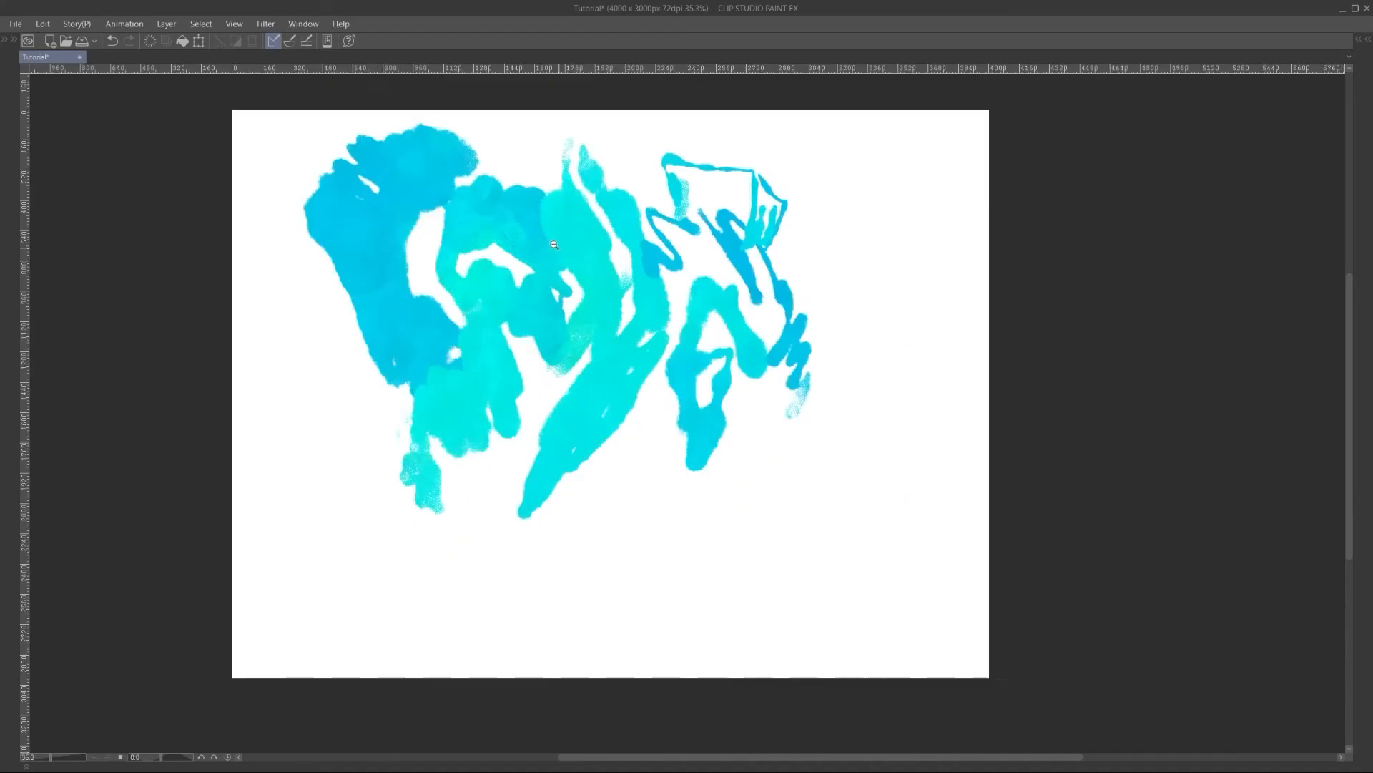
pyautogui.moveTo(434, 372)
pyautogui.mouseDown()
pyautogui.moveTo(397, 306)
pyautogui.moveTo(372, 323)
pyautogui.mouseUp()
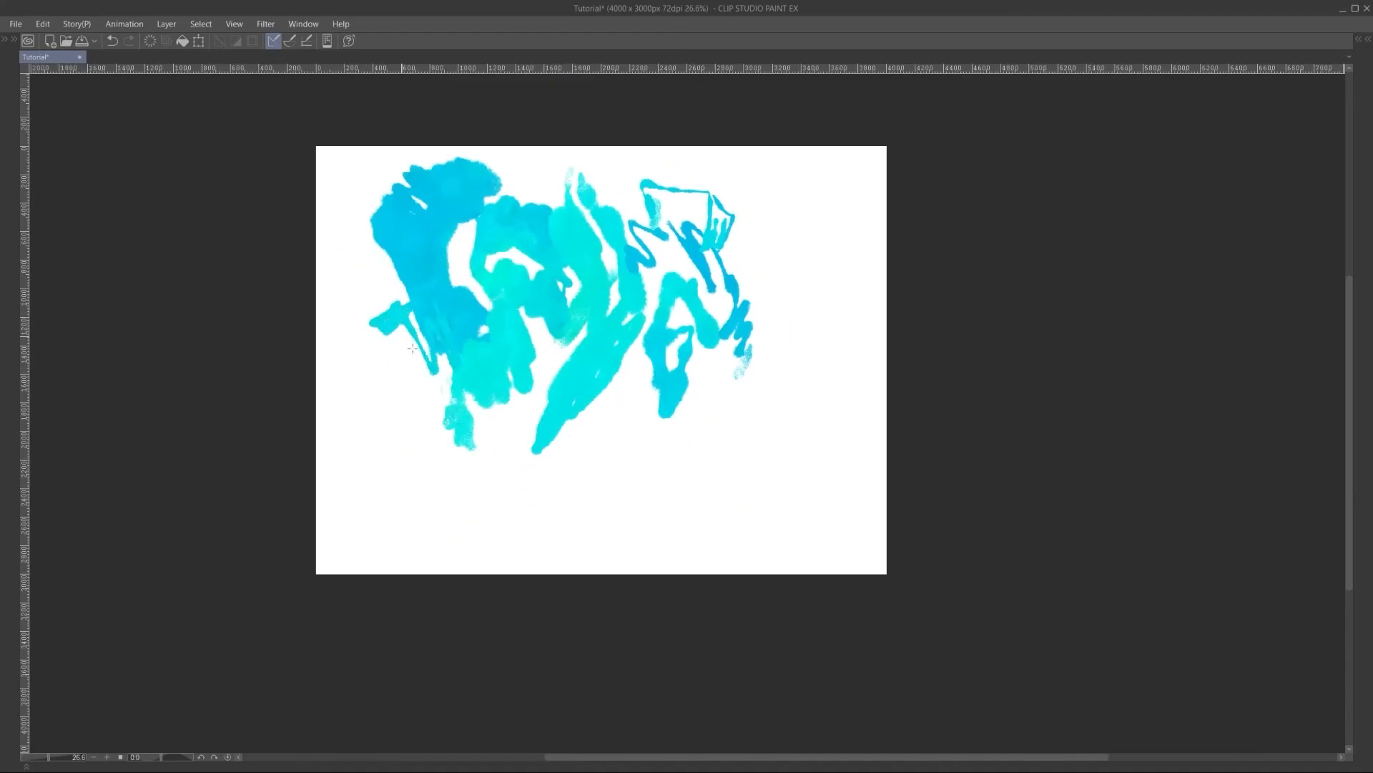
pyautogui.moveTo(410, 367)
pyautogui.mouseDown()
pyautogui.moveTo(433, 411)
pyautogui.moveTo(570, 473)
pyautogui.moveTo(608, 448)
pyautogui.moveTo(641, 475)
pyautogui.moveTo(572, 461)
pyautogui.moveTo(557, 489)
pyautogui.moveTo(488, 437)
pyautogui.moveTo(443, 454)
pyautogui.moveTo(501, 455)
pyautogui.mouseUp()
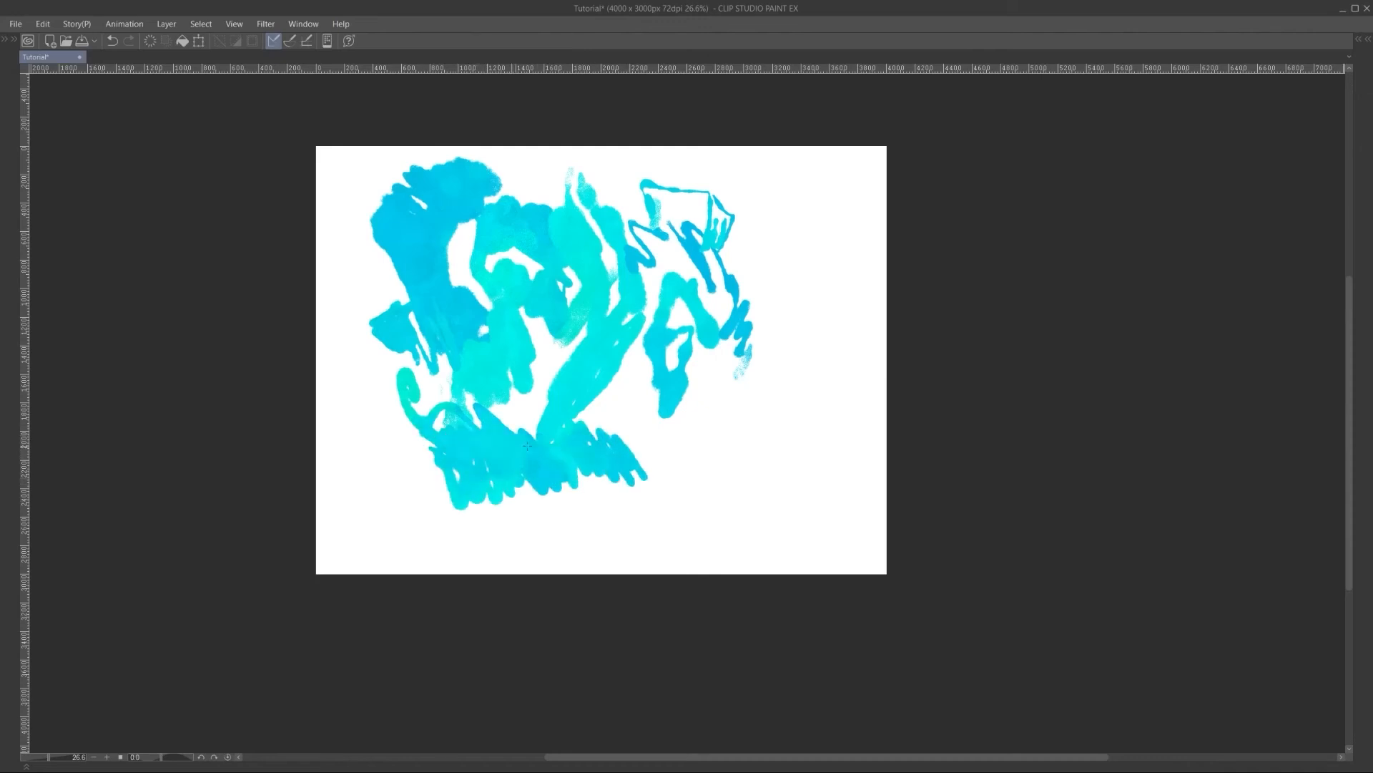
pyautogui.moveTo(587, 406)
pyautogui.mouseDown()
pyautogui.moveTo(624, 433)
pyautogui.moveTo(636, 402)
pyautogui.moveTo(638, 464)
pyautogui.moveTo(657, 446)
pyautogui.moveTo(685, 473)
pyautogui.moveTo(636, 363)
pyautogui.moveTo(575, 404)
pyautogui.moveTo(548, 373)
pyautogui.moveTo(569, 383)
pyautogui.moveTo(575, 349)
pyautogui.moveTo(603, 366)
pyautogui.moveTo(558, 328)
pyautogui.moveTo(532, 377)
pyautogui.moveTo(498, 354)
pyautogui.moveTo(489, 403)
pyautogui.moveTo(453, 393)
pyautogui.mouseUp()
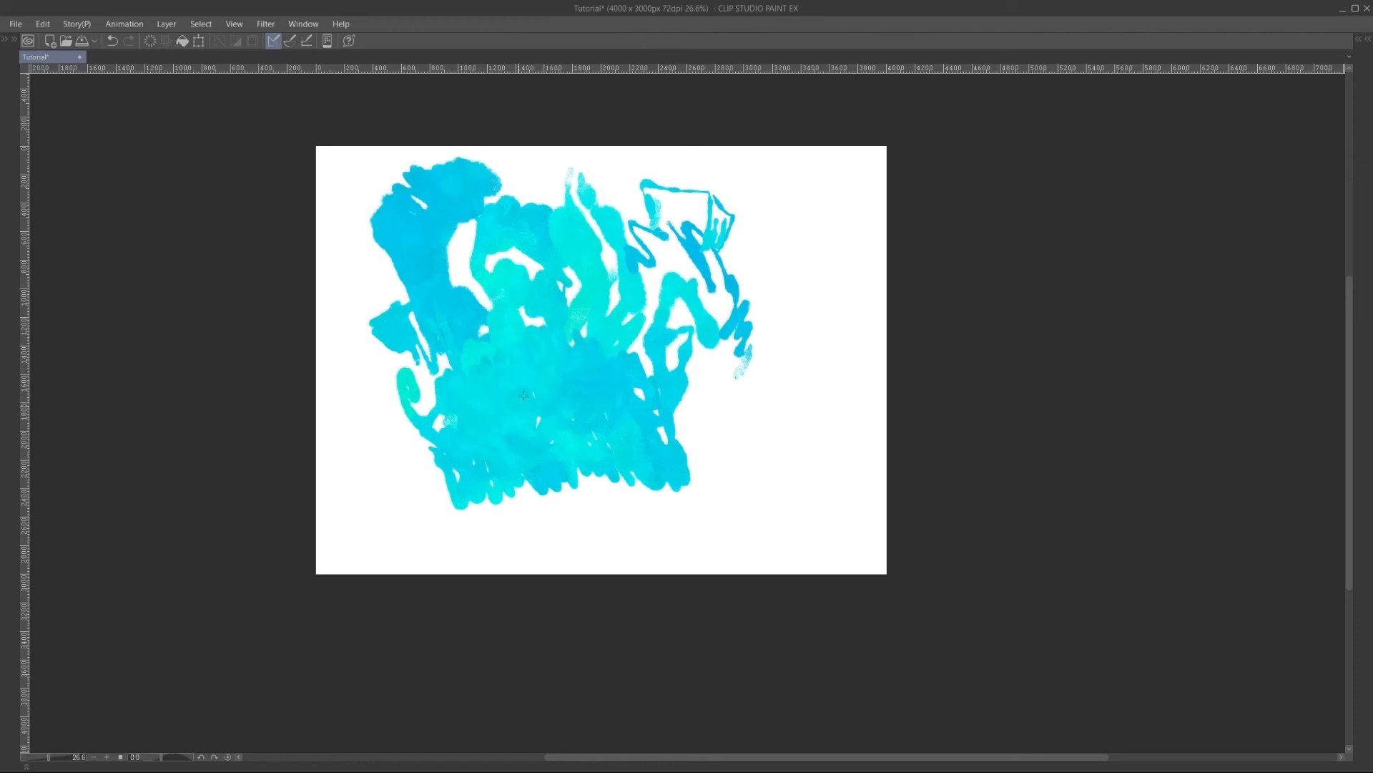
pyautogui.moveTo(496, 441)
pyautogui.mouseDown()
pyautogui.moveTo(407, 381)
pyautogui.moveTo(505, 450)
pyautogui.moveTo(429, 396)
pyautogui.moveTo(533, 397)
pyautogui.mouseUp()
# Step: Bring back the palettes and try several hardness levels for the secondary brush tip, ending on the second level
pyautogui.press('Tab')
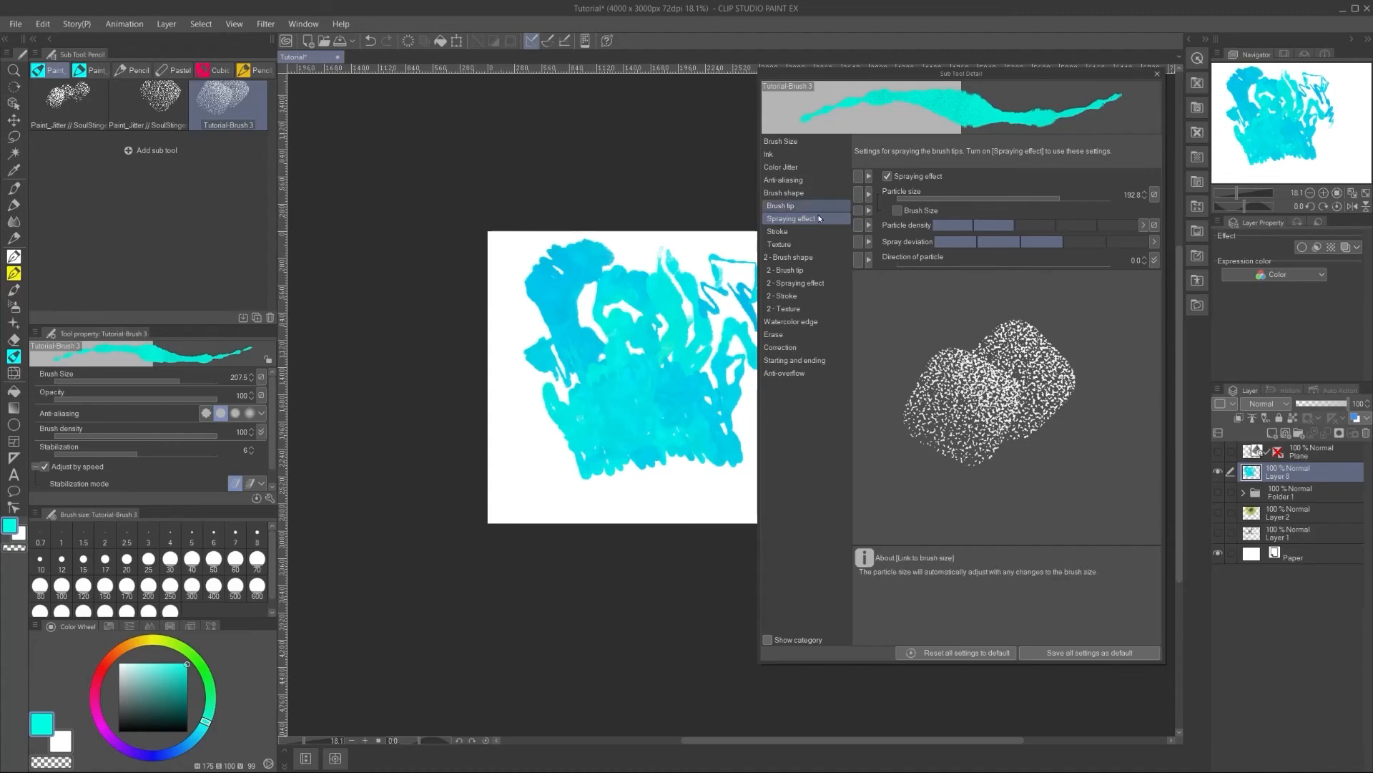
pyautogui.click(801, 269)
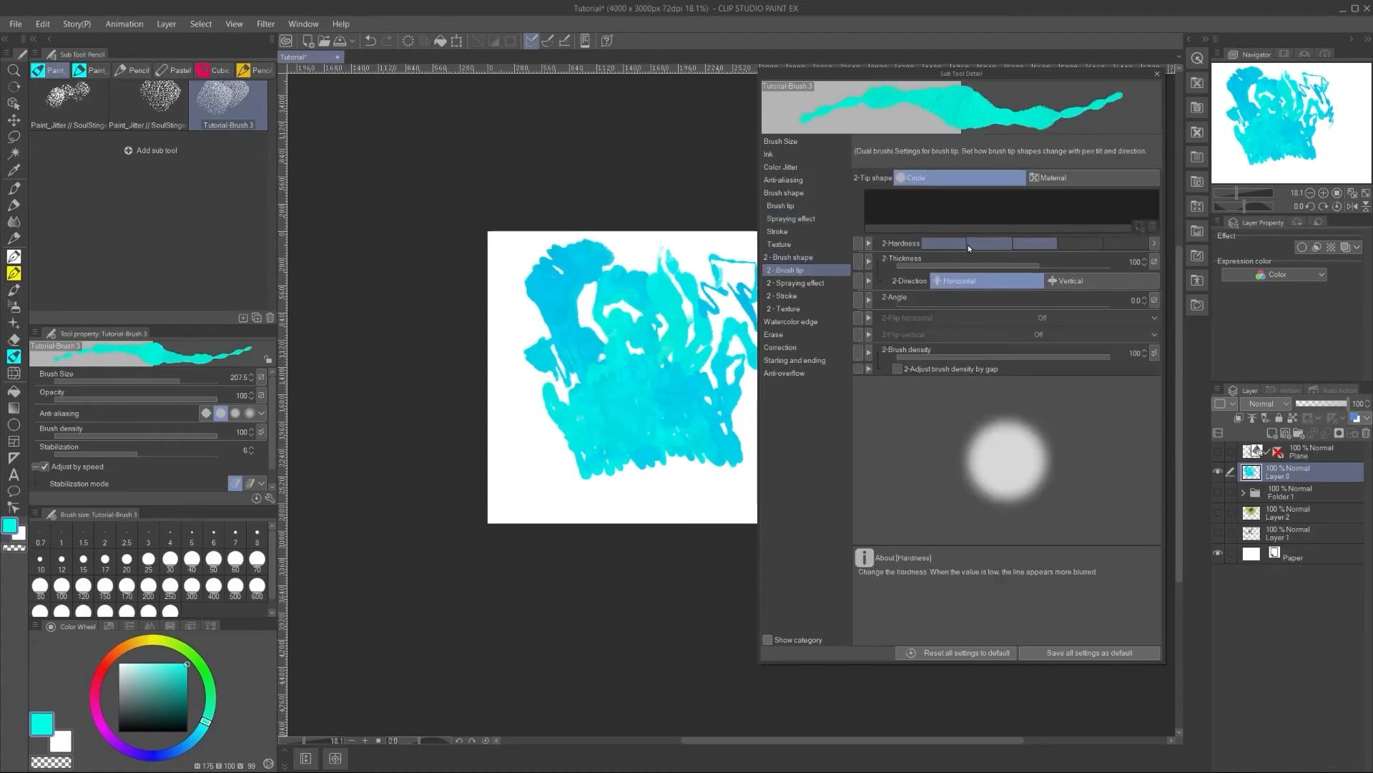
pyautogui.click(1037, 243)
pyautogui.click(1005, 241)
pyautogui.click(1062, 241)
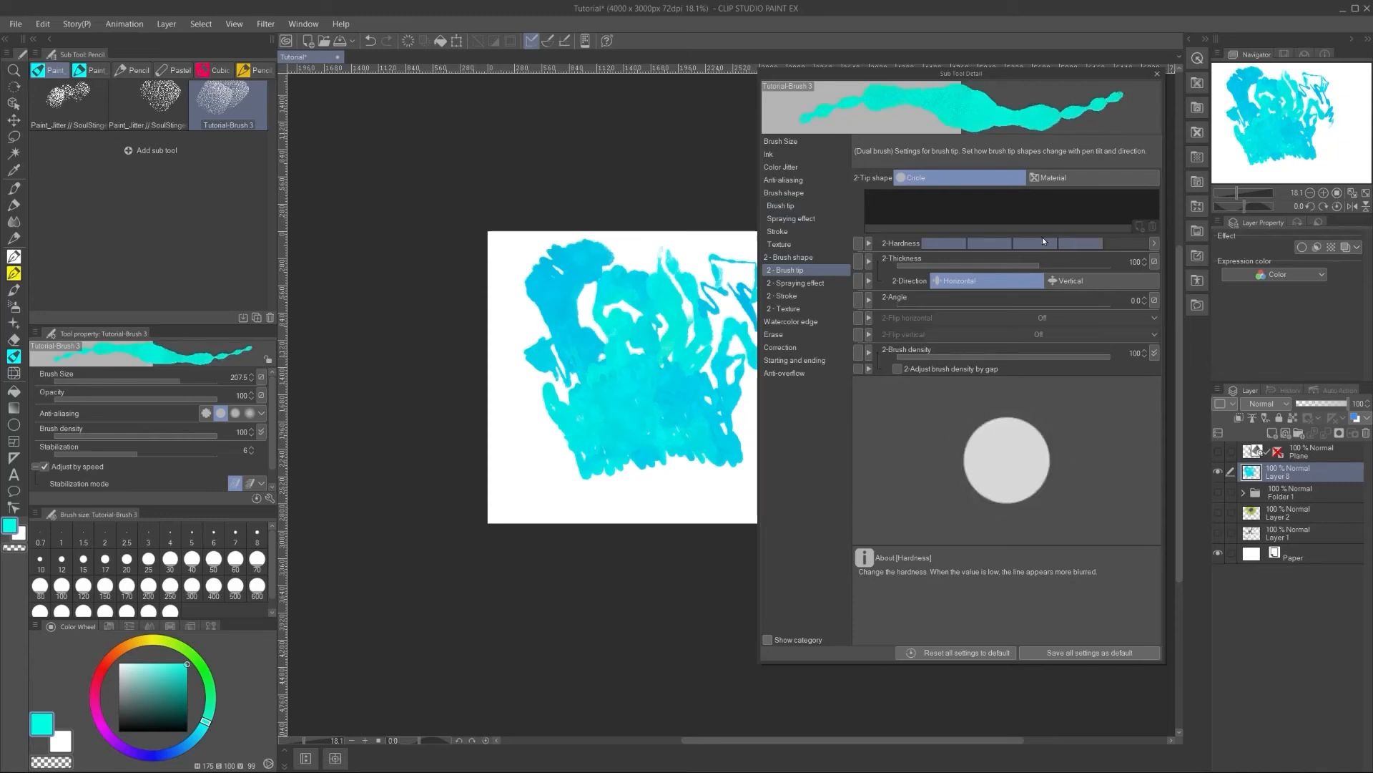
pyautogui.click(1000, 241)
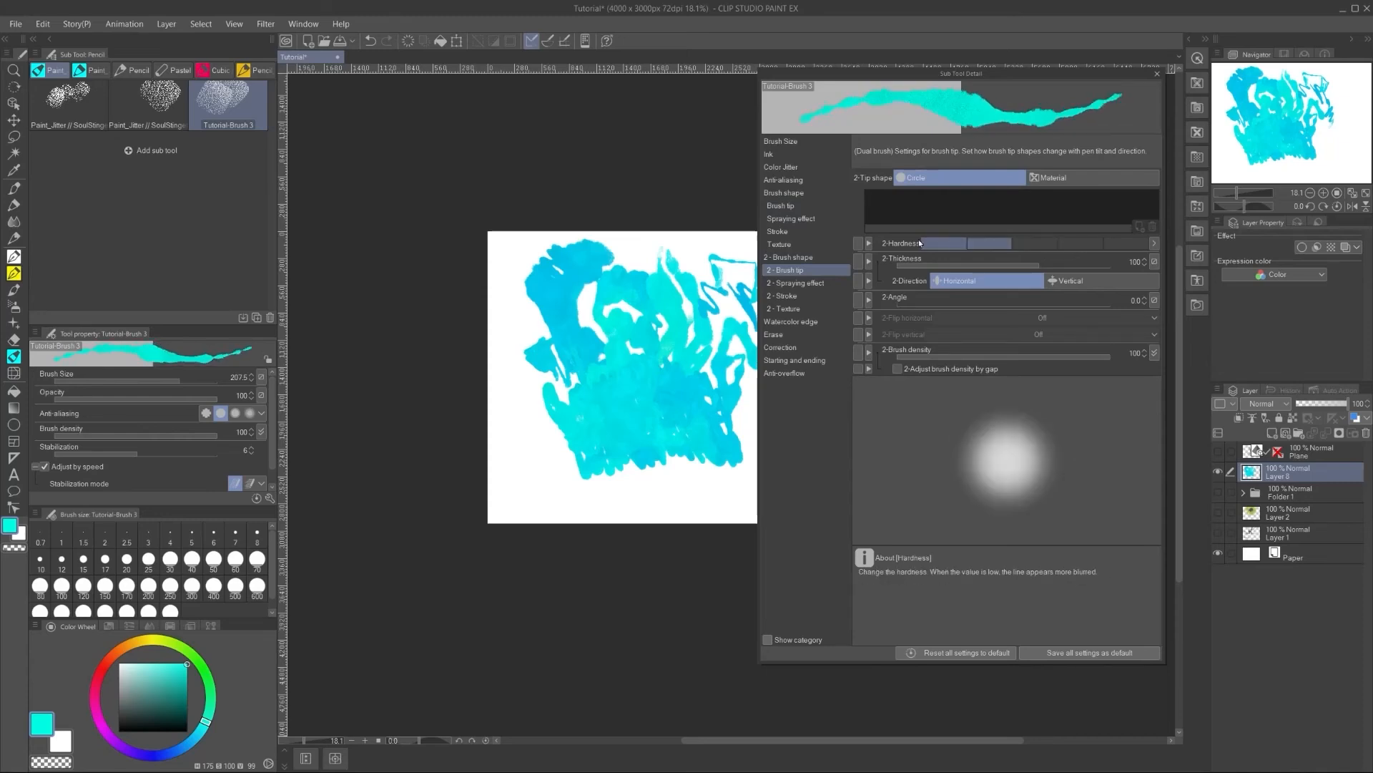
# Step: Show the secondary brush's hardness and density in the tool properties, enlarging the palette to fit them
pyautogui.click(858, 245)
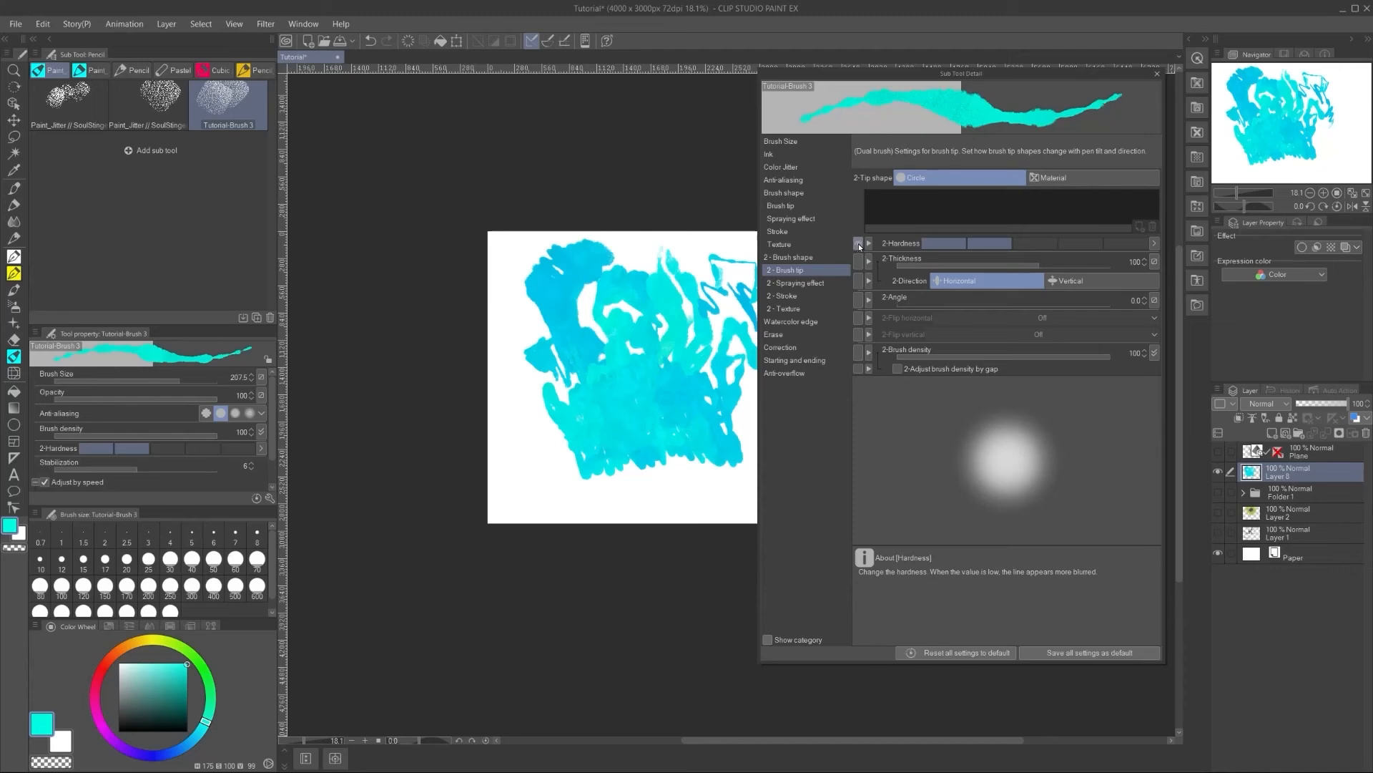
pyautogui.moveTo(187, 507); pyautogui.dragTo(182, 596)
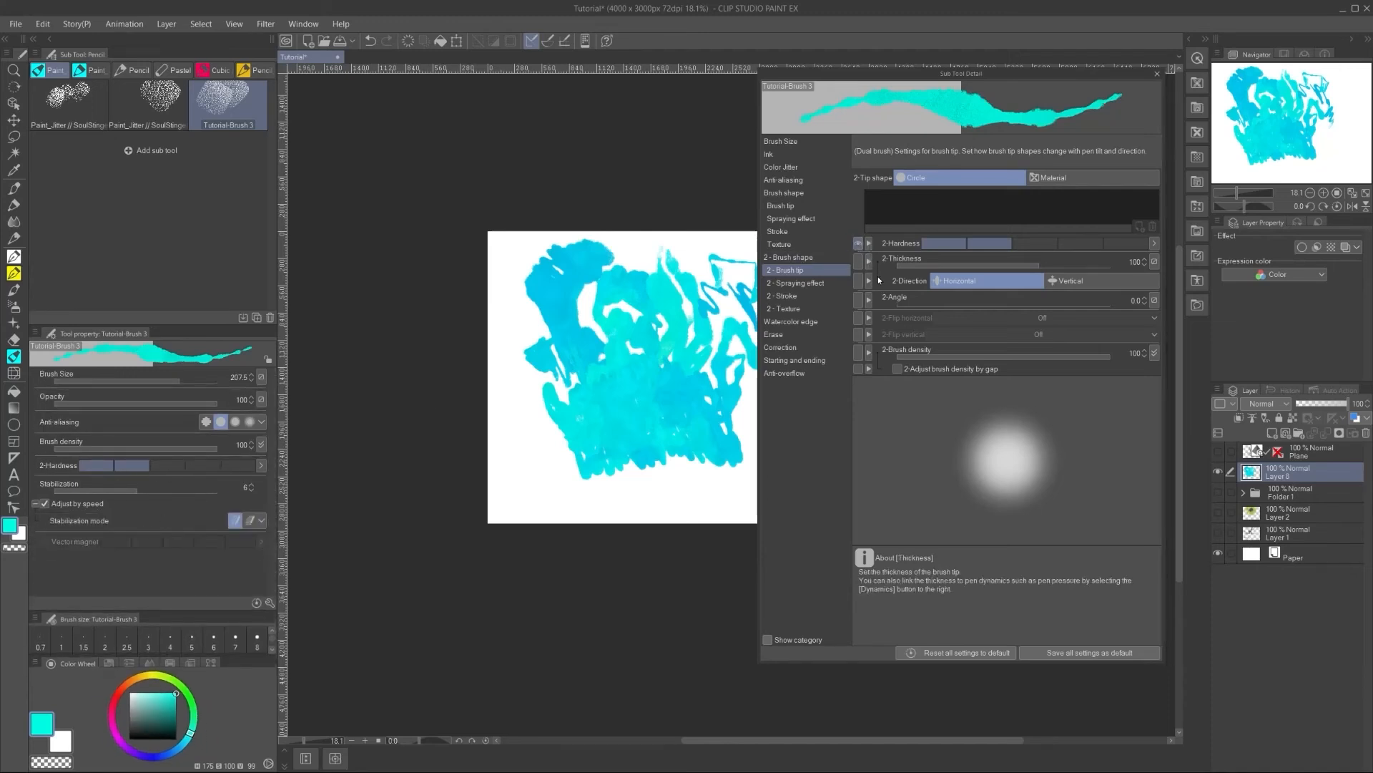
pyautogui.click(858, 352)
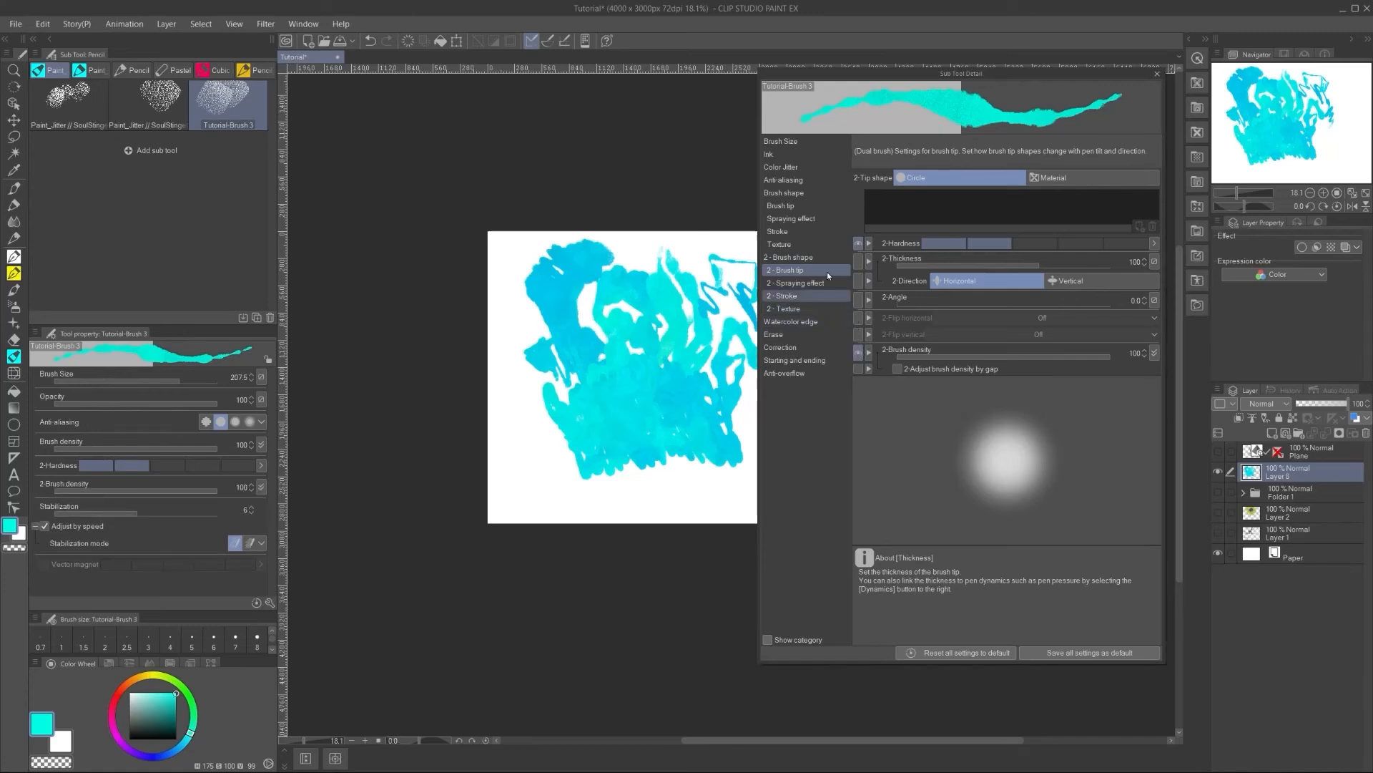
# Step: Make the spraying particle density and the Color Jitter's hue and luminosity visible in the tool properties
pyautogui.click(786, 219)
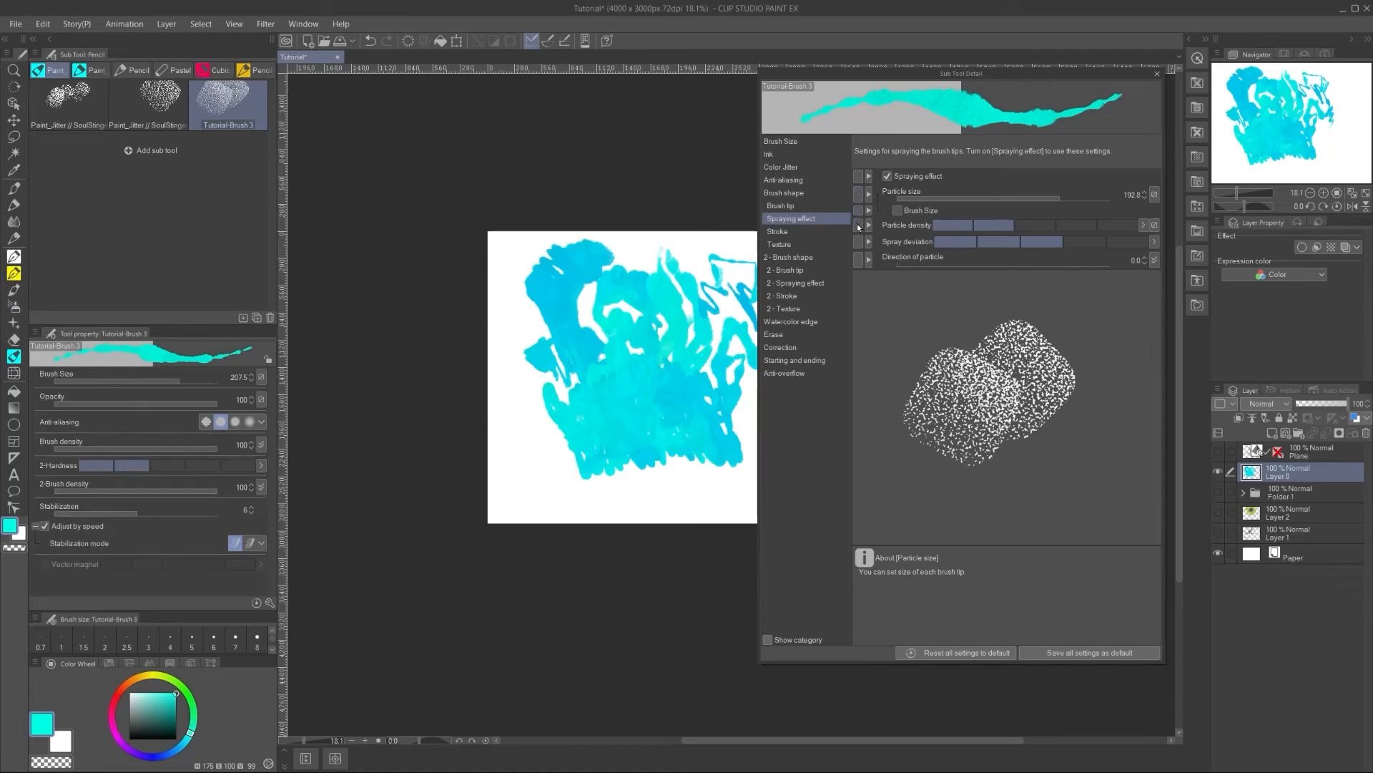
pyautogui.click(858, 225)
pyautogui.click(794, 166)
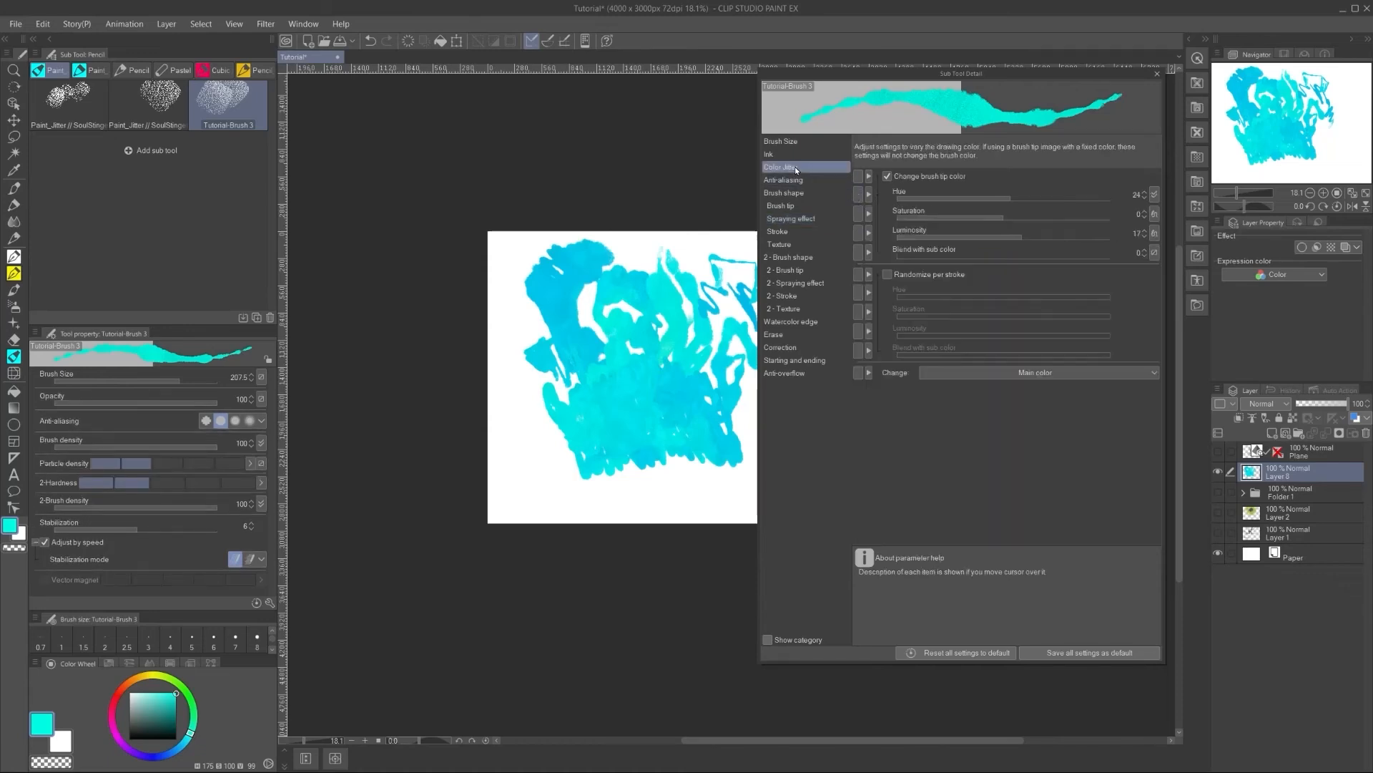
pyautogui.click(859, 195)
pyautogui.click(858, 234)
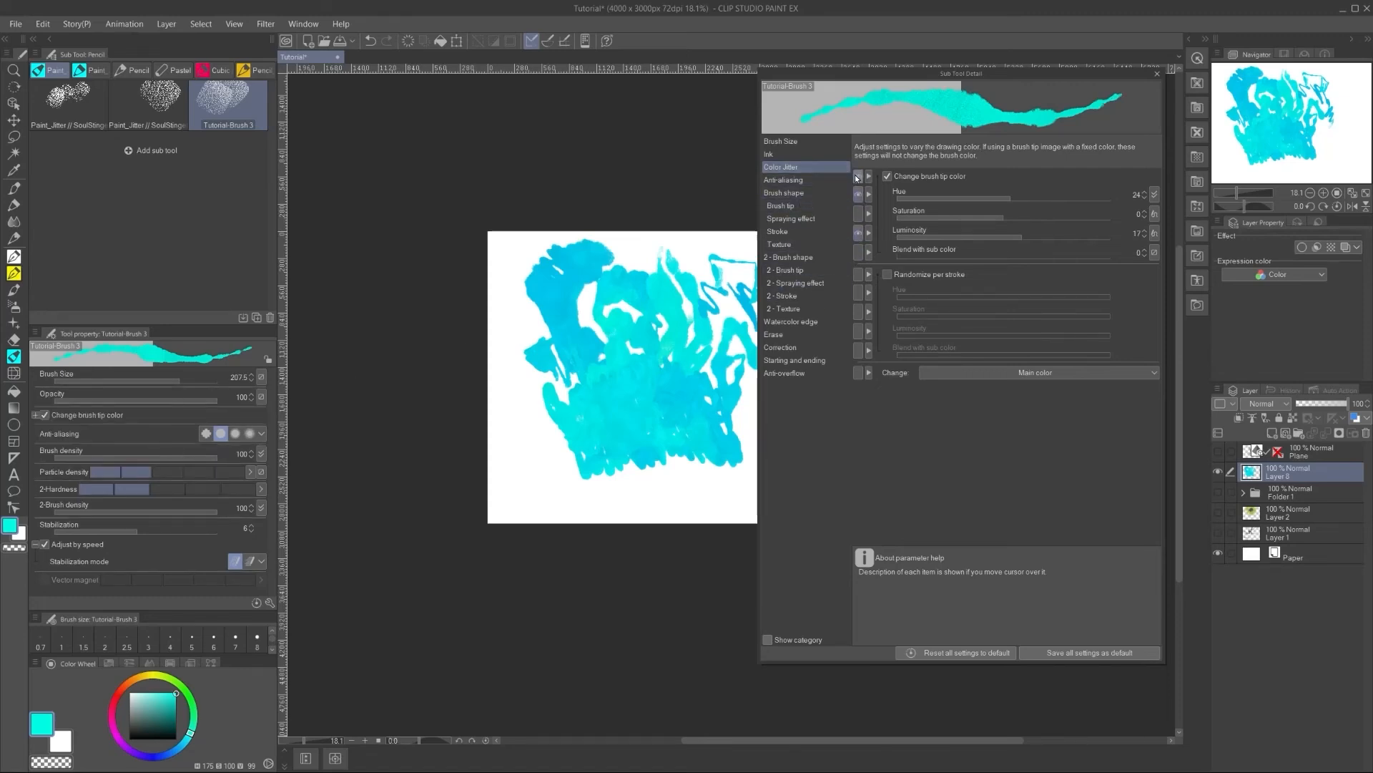
# Step: Hide the ink opacity from the tool properties, keeping the brush size shown
pyautogui.click(796, 156)
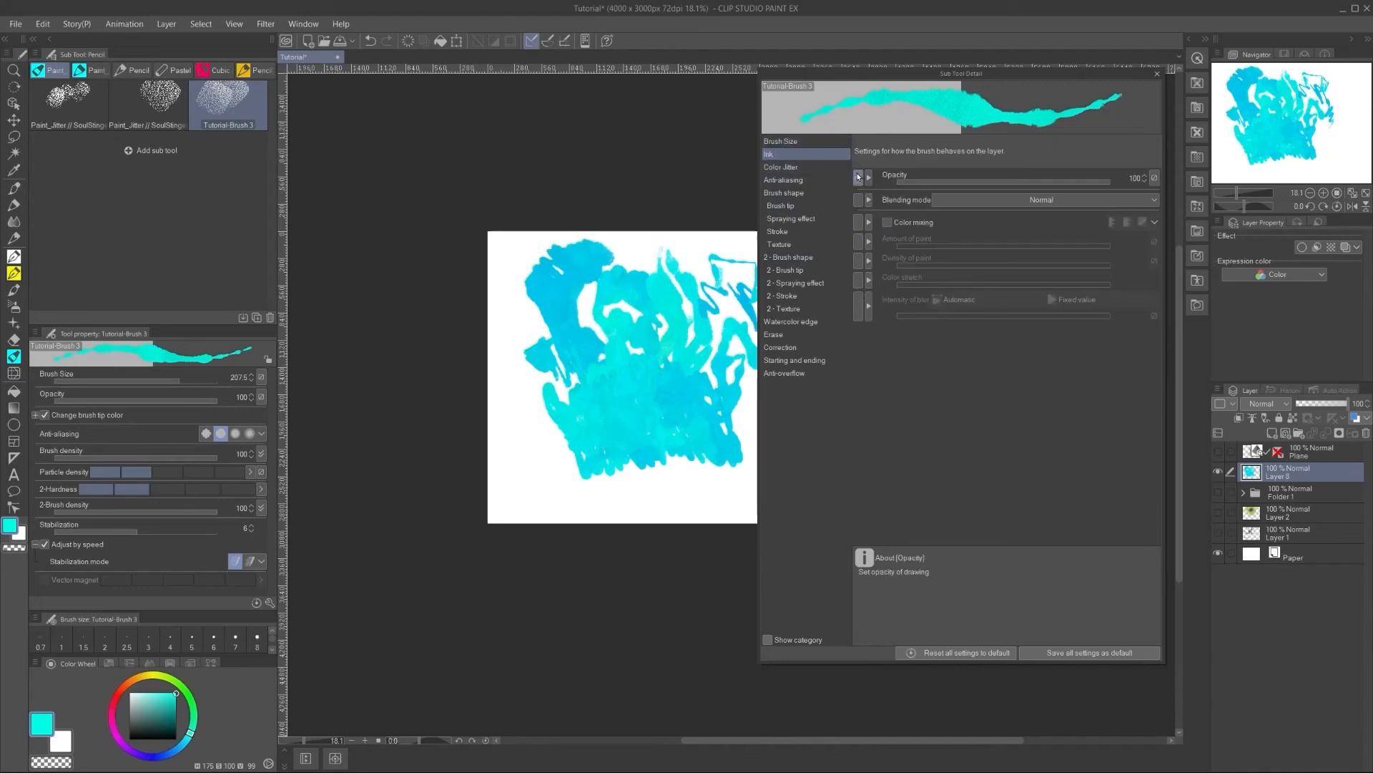
pyautogui.click(861, 178)
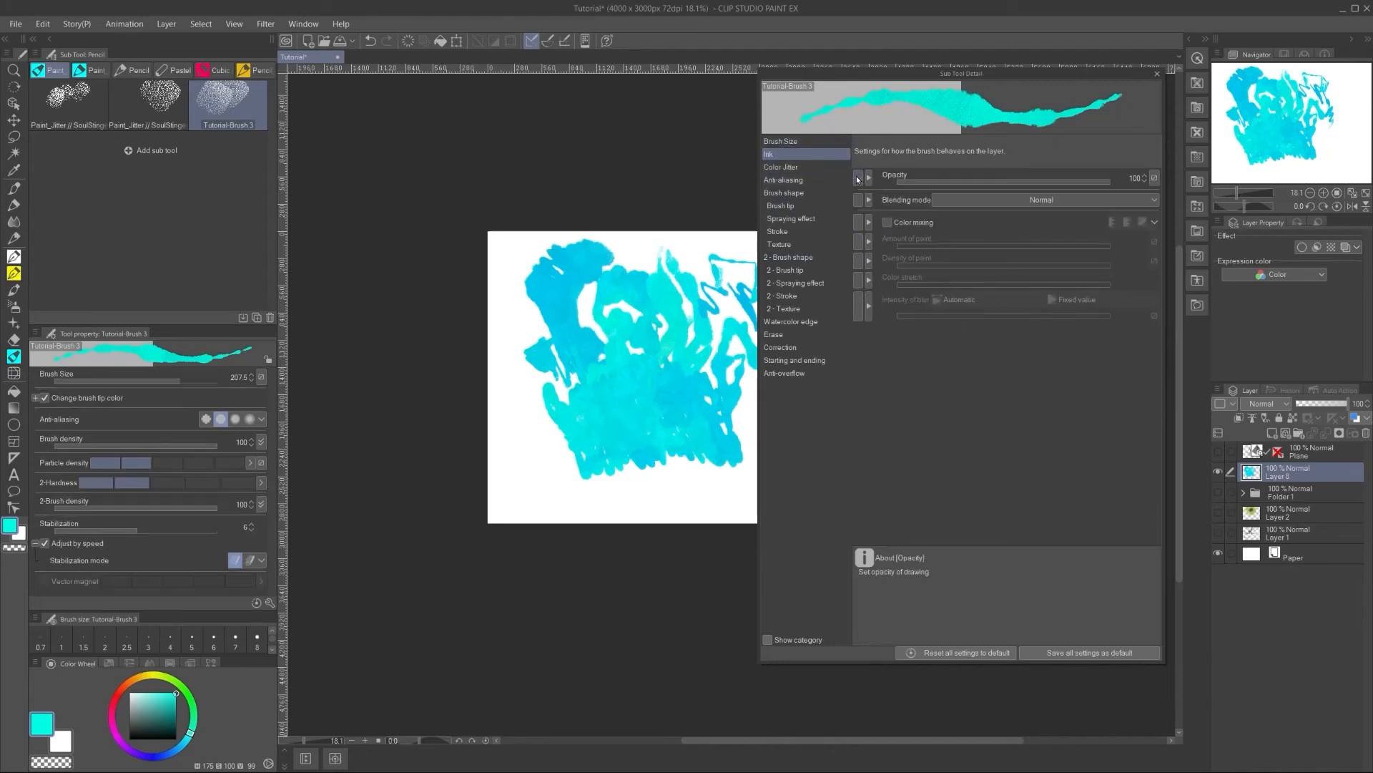
pyautogui.click(804, 143)
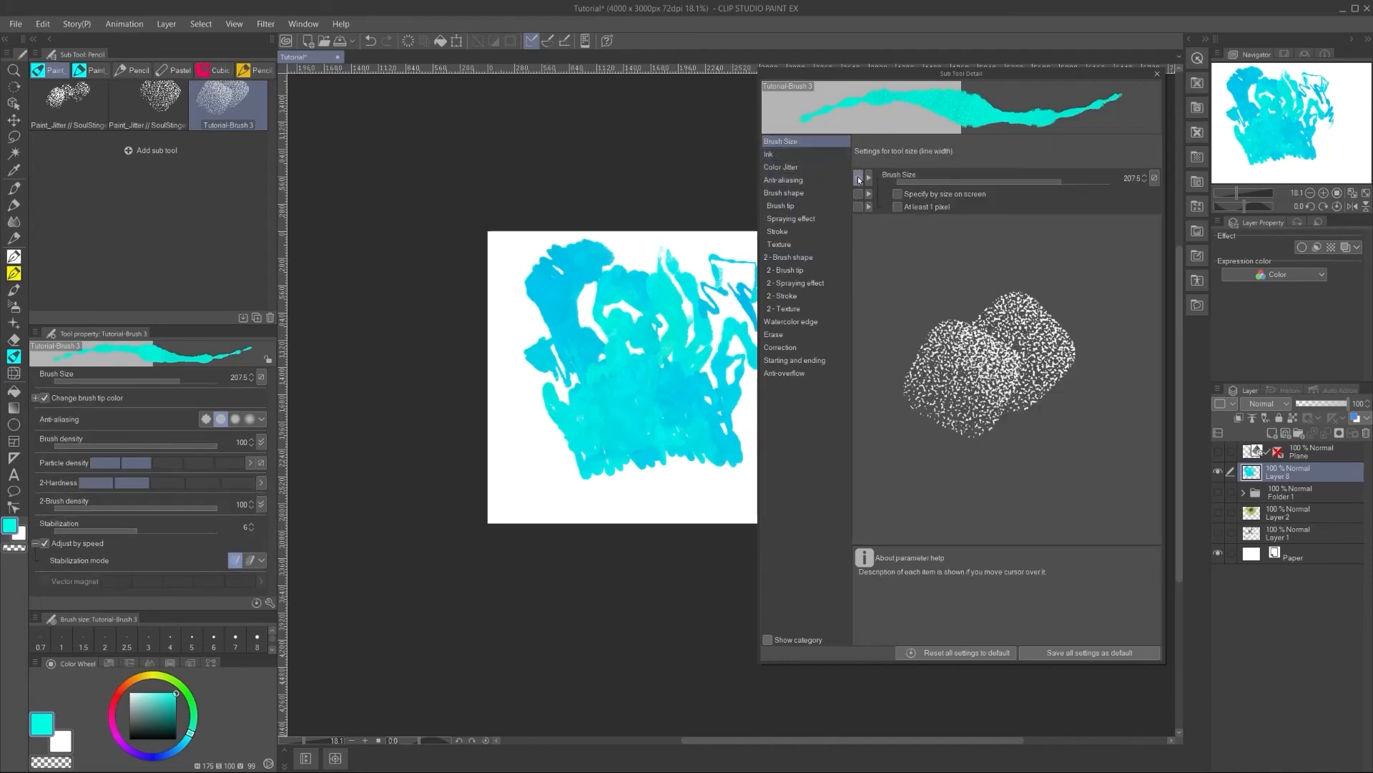
pyautogui.click(858, 179)
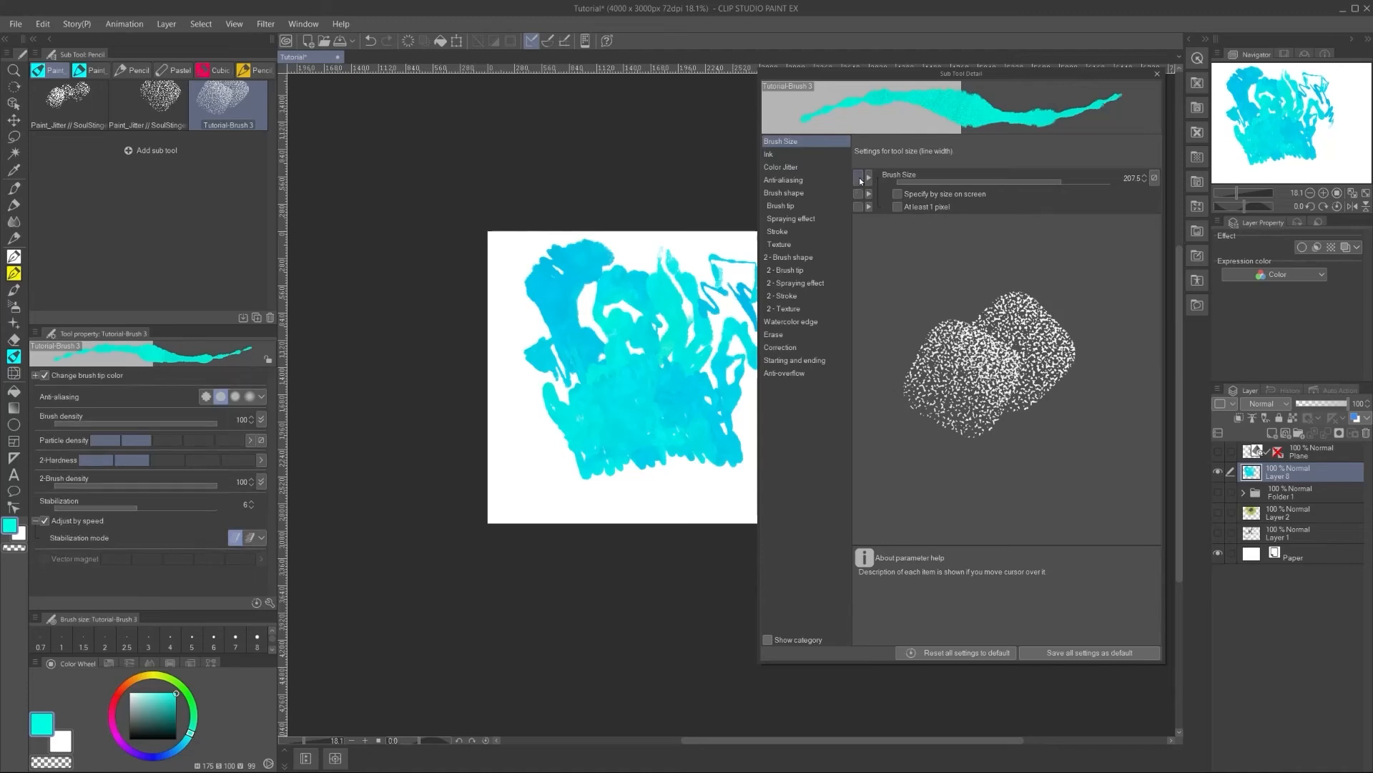
pyautogui.click(858, 179)
# Step: Review the brush tip and spraying effect settings and hide the main brush density from the tool properties
pyautogui.click(784, 205)
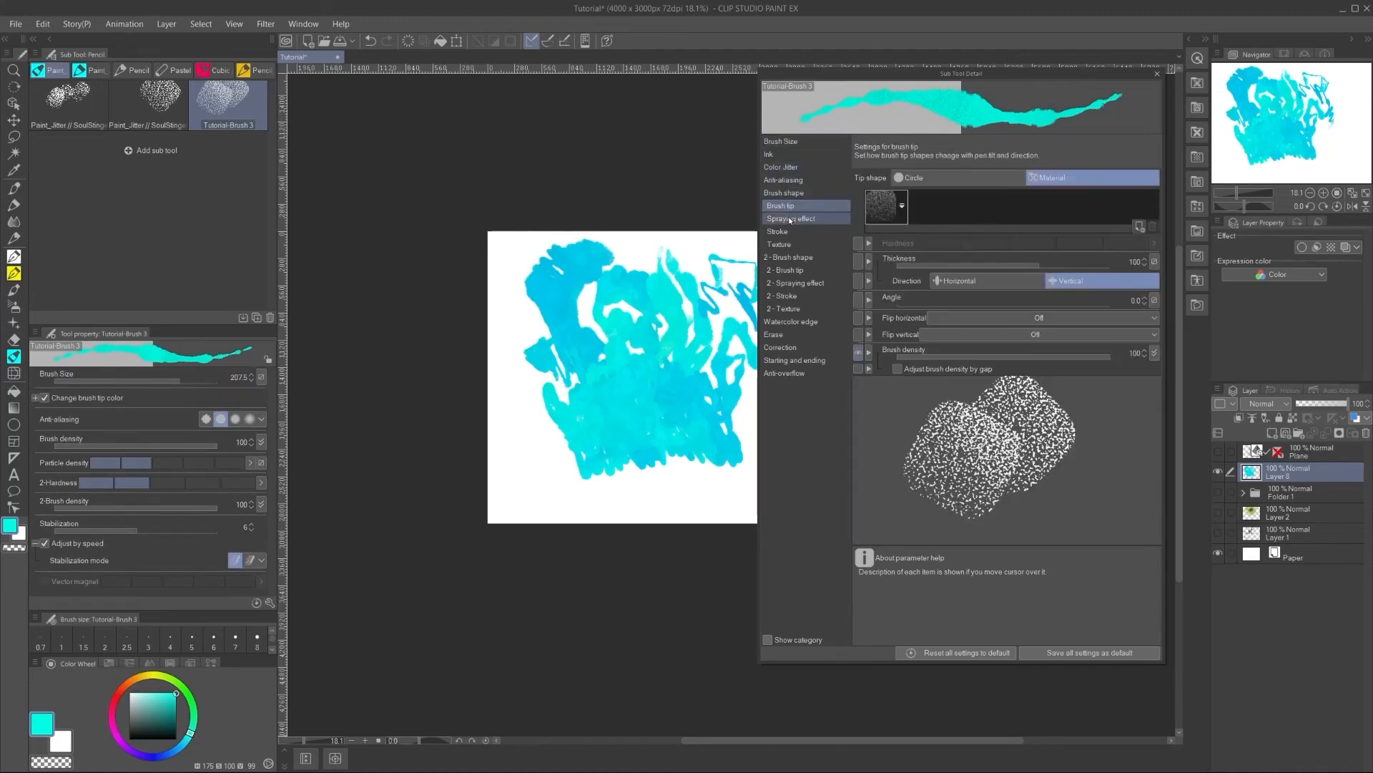
pyautogui.click(803, 220)
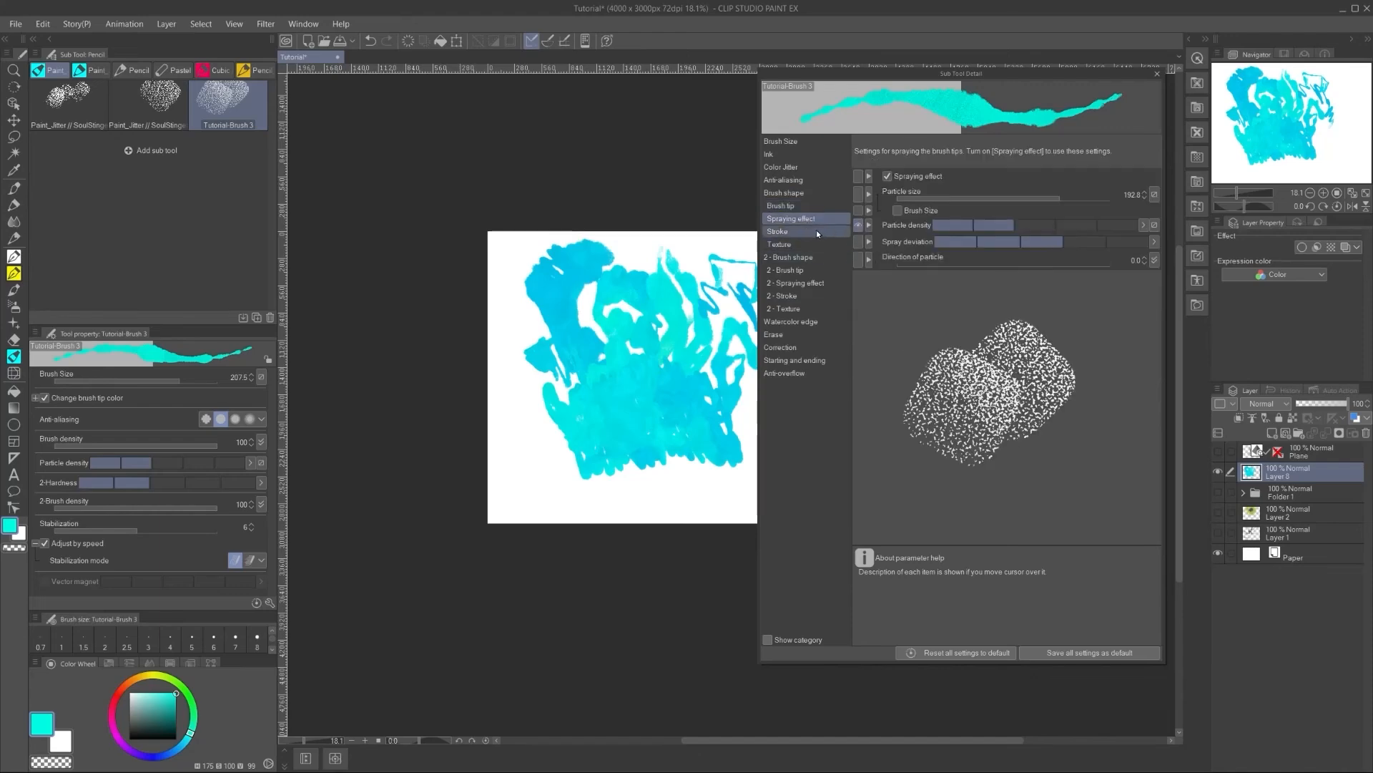
pyautogui.click(803, 210)
pyautogui.click(858, 353)
pyautogui.click(802, 217)
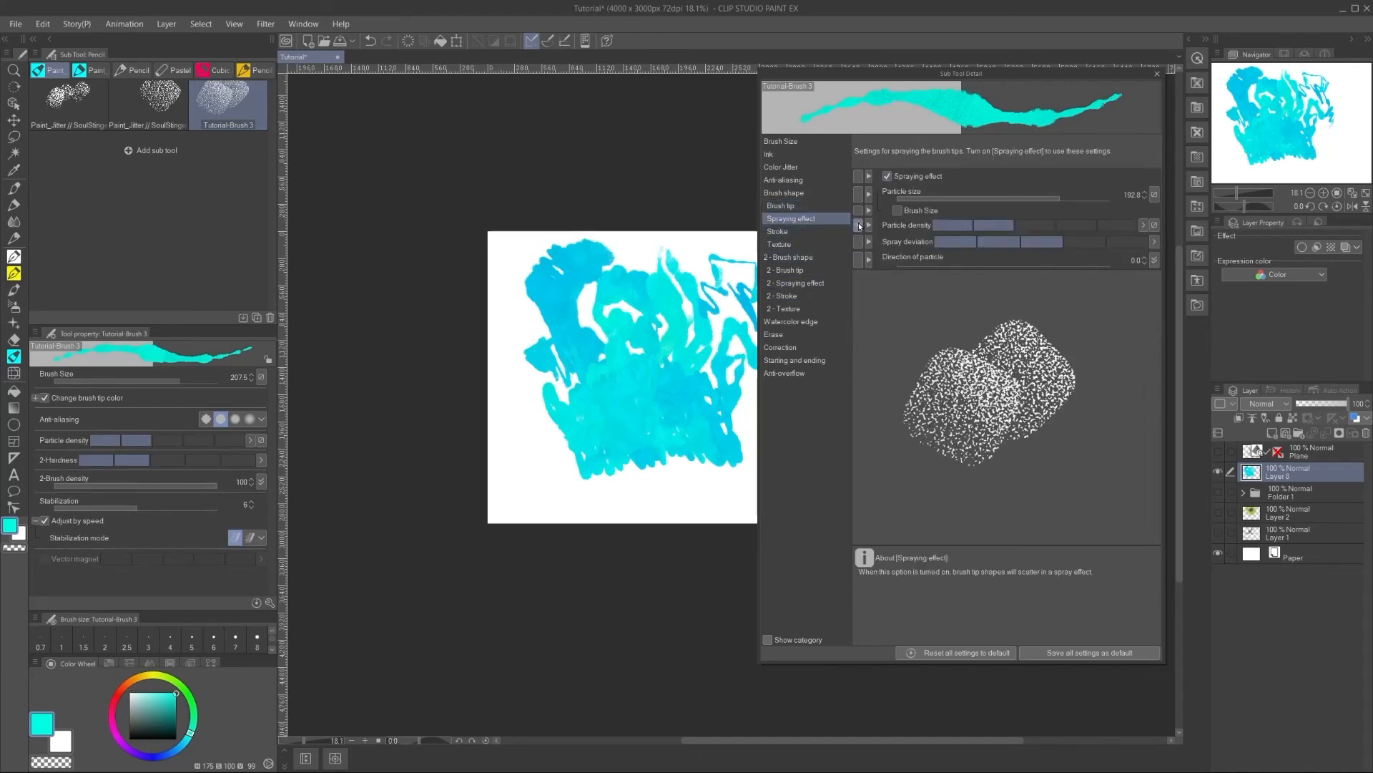
# Step: Switch the stroke gap to the adjacent preset, remove the Dappled cloud 2 texture, and test the brush with a stroke
pyautogui.click(808, 230)
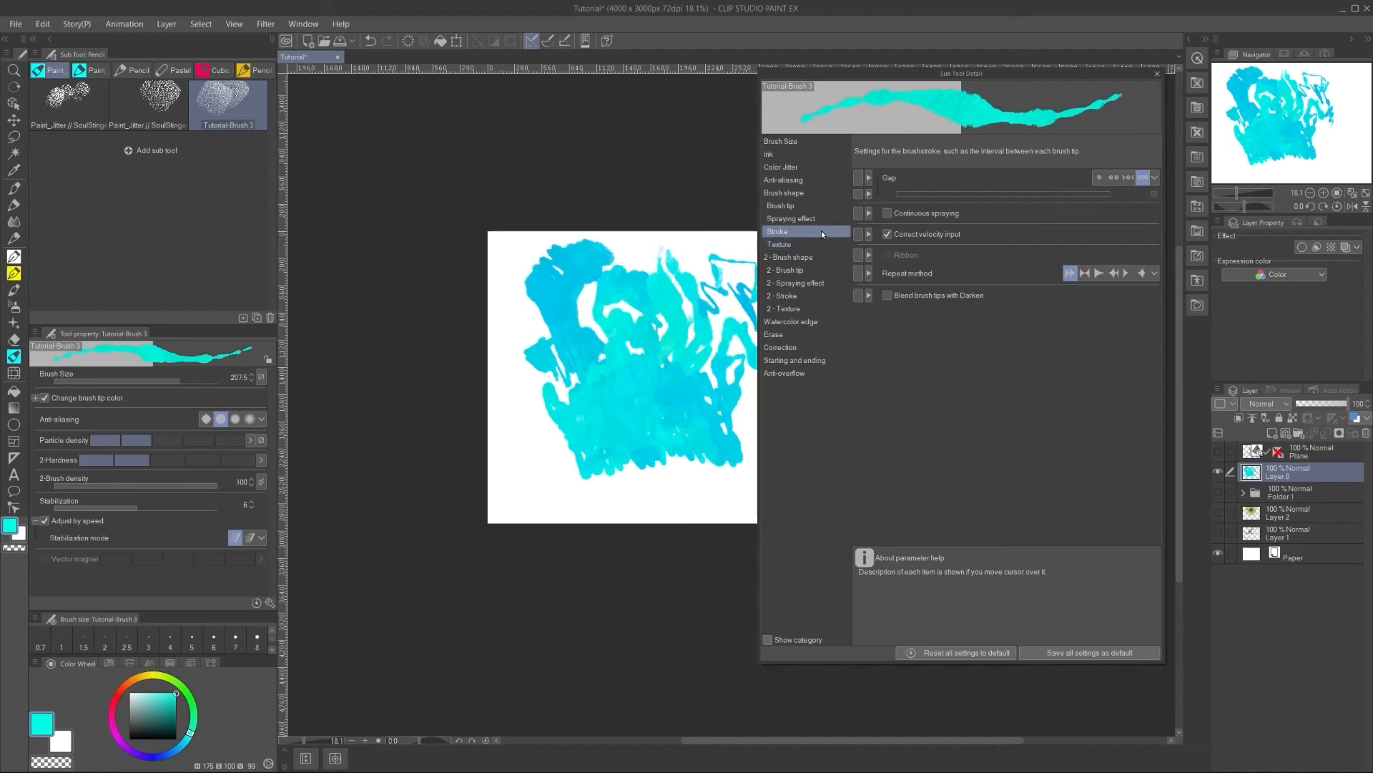
pyautogui.click(1129, 178)
pyautogui.click(801, 244)
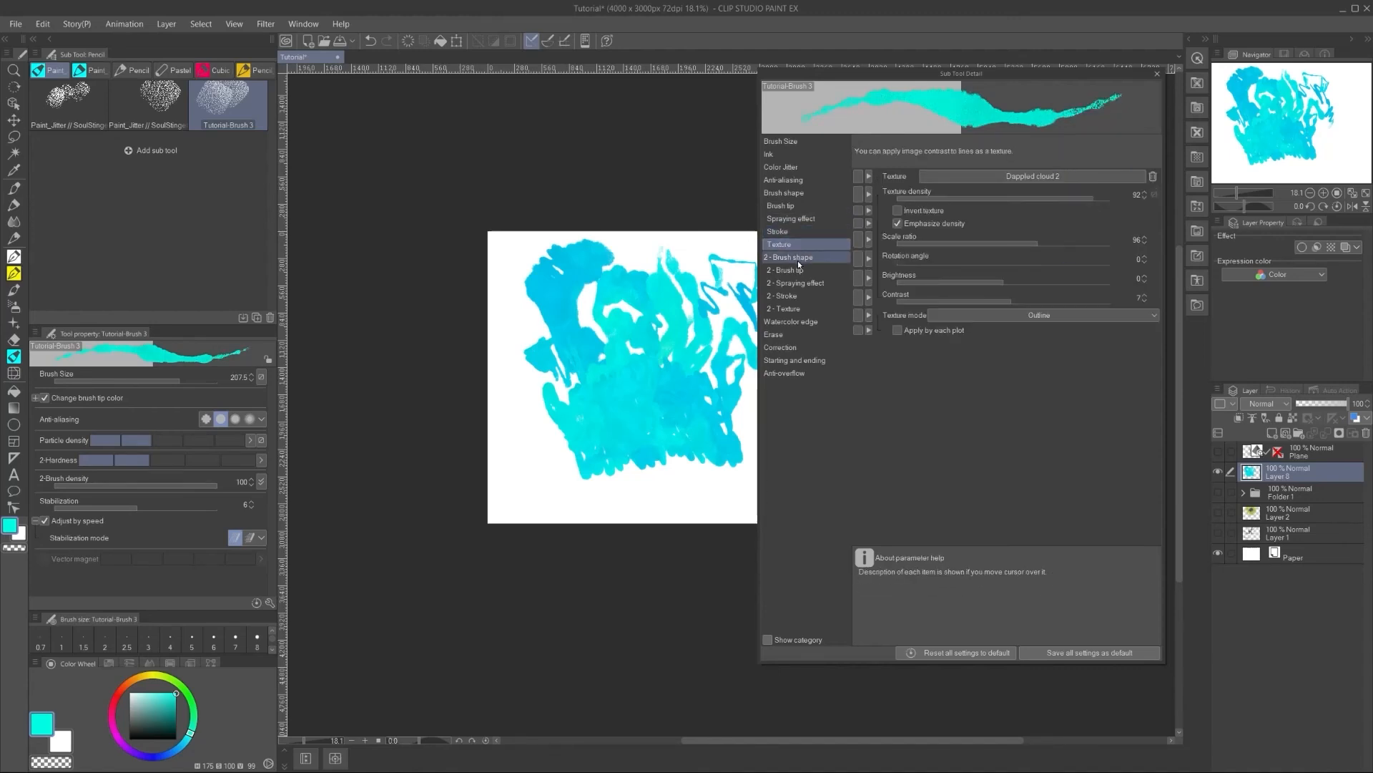
pyautogui.click(1153, 178)
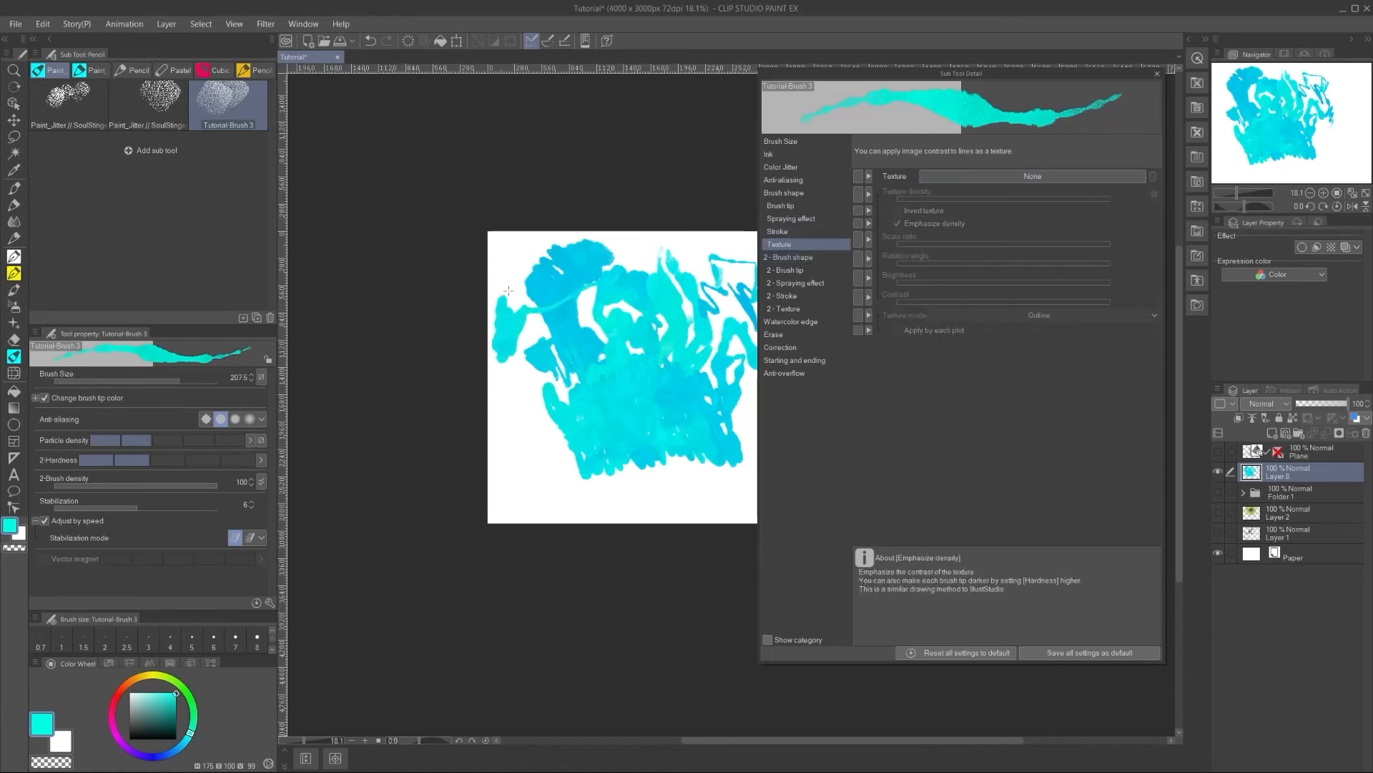
pyautogui.moveTo(502, 306); pyautogui.dragTo(538, 286)
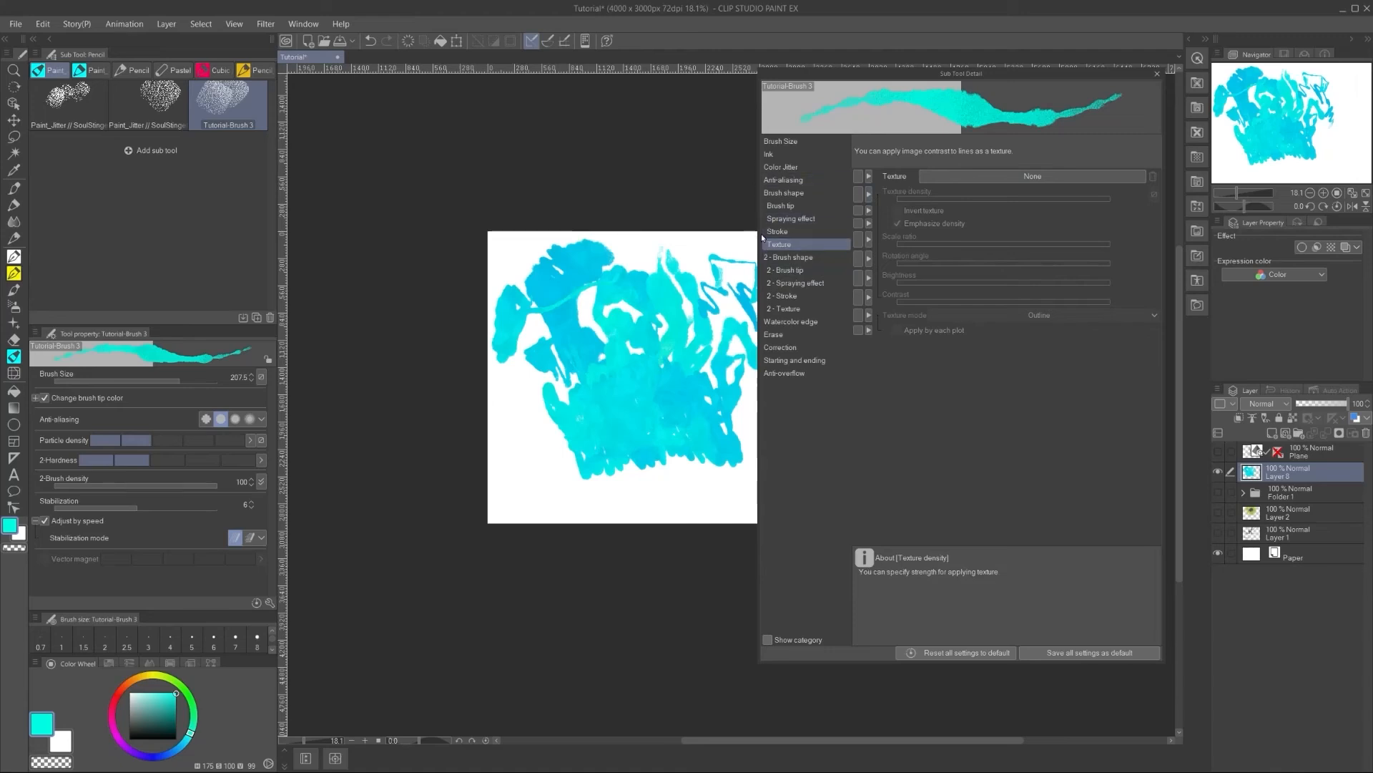
# Step: Paint more test strokes over the cyan area and set the secondary brush's anti-aliasing to the second level
pyautogui.click(787, 256)
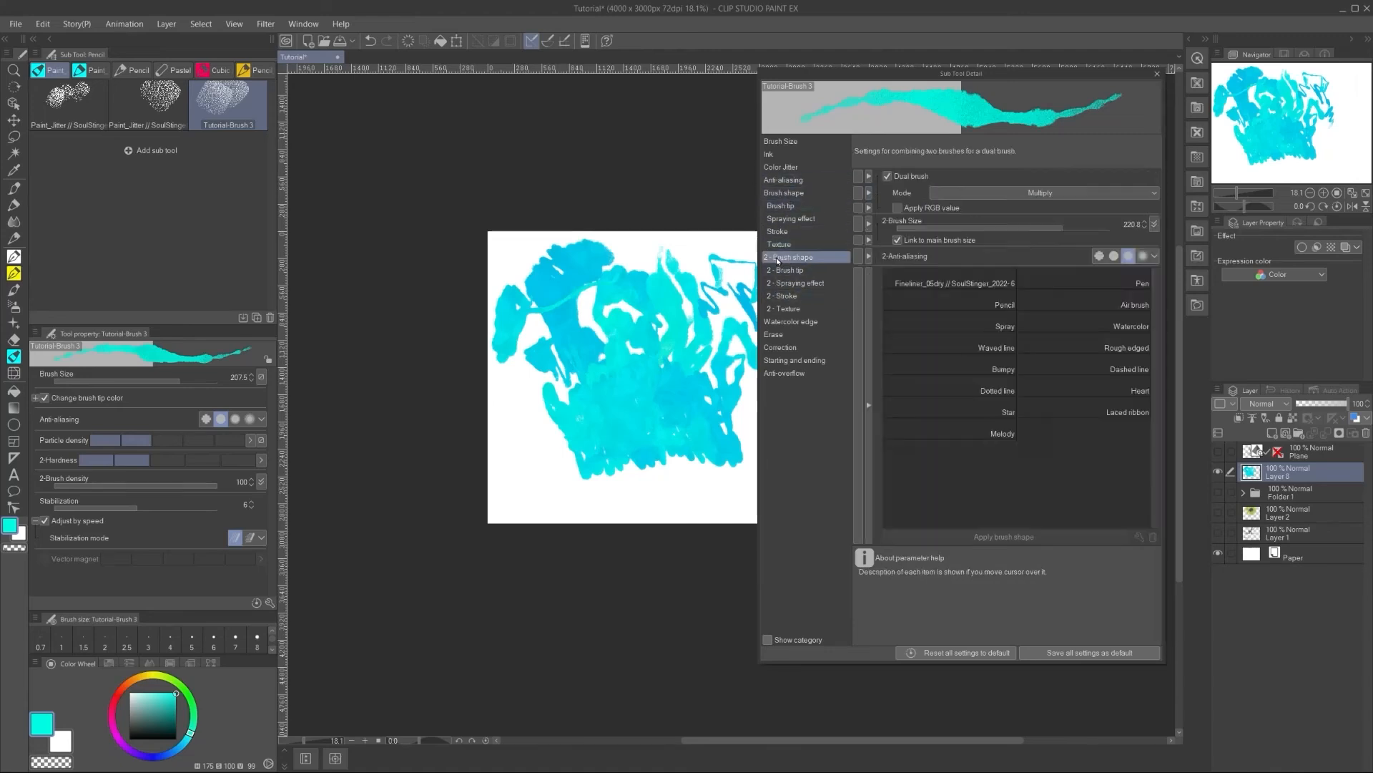
pyautogui.click(787, 270)
pyautogui.click(794, 257)
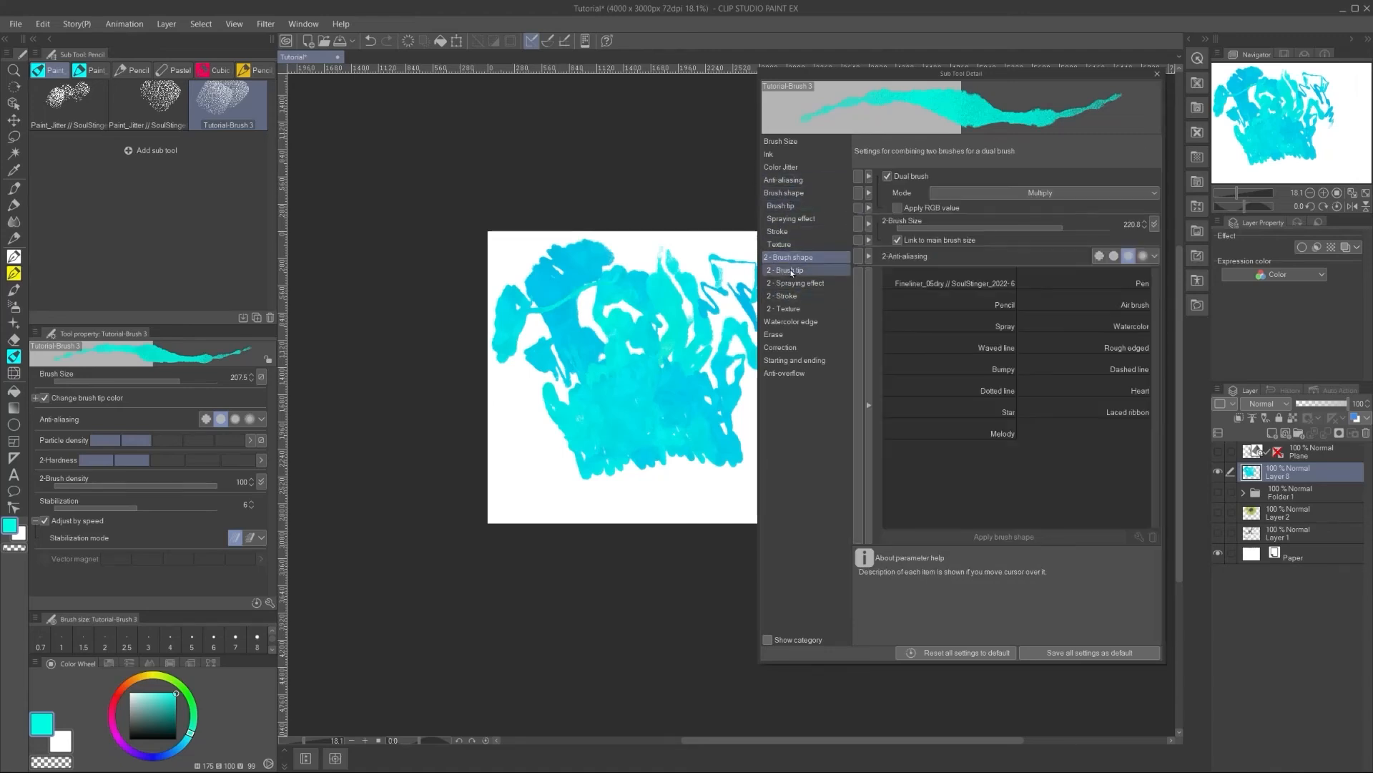
pyautogui.moveTo(691, 238)
pyautogui.mouseDown()
pyautogui.moveTo(657, 276)
pyautogui.moveTo(705, 267)
pyautogui.mouseUp()
pyautogui.moveTo(608, 250)
pyautogui.mouseDown()
pyautogui.moveTo(550, 194)
pyautogui.moveTo(618, 203)
pyautogui.moveTo(587, 244)
pyautogui.mouseUp()
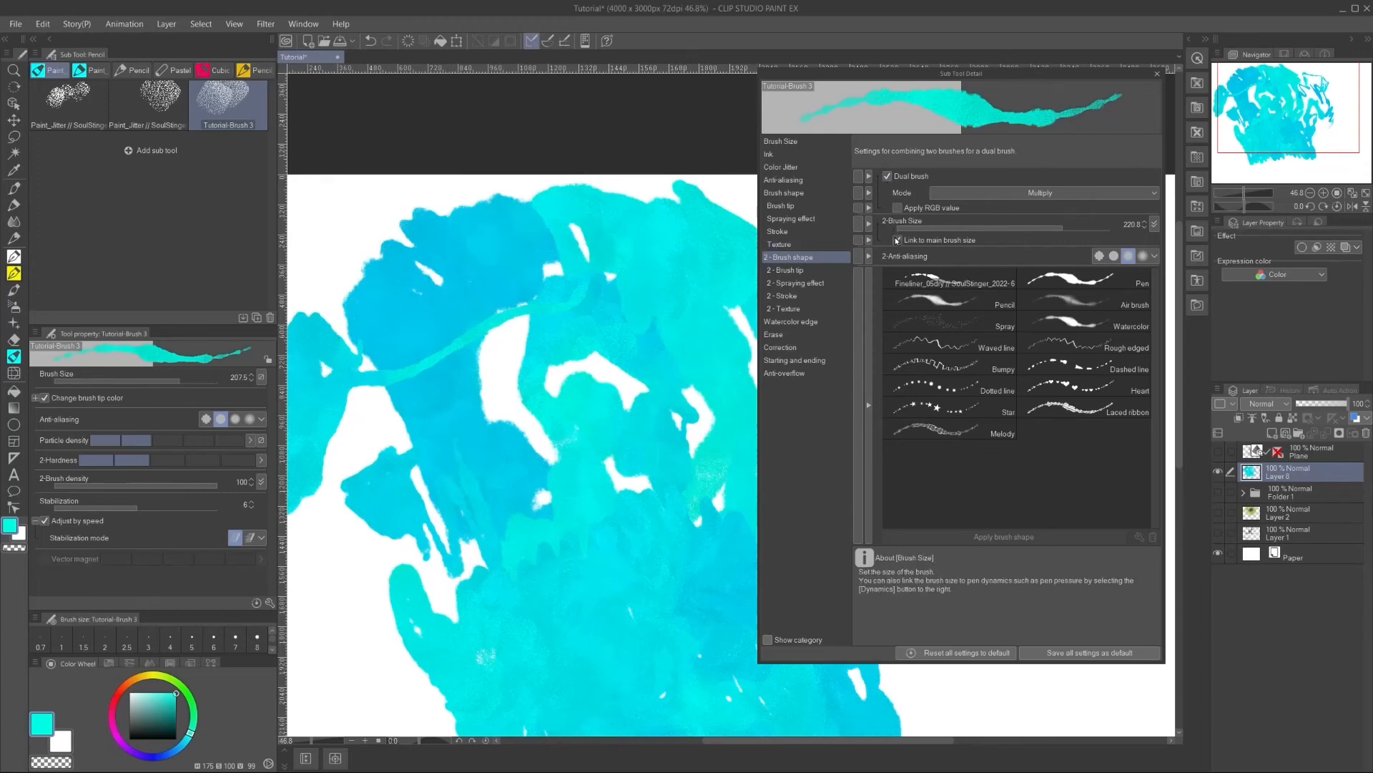
pyautogui.click(1113, 255)
# Step: Clear the painted layer and scribble fresh cyan and blue test strokes near the middle of the canvas
pyautogui.click(783, 322)
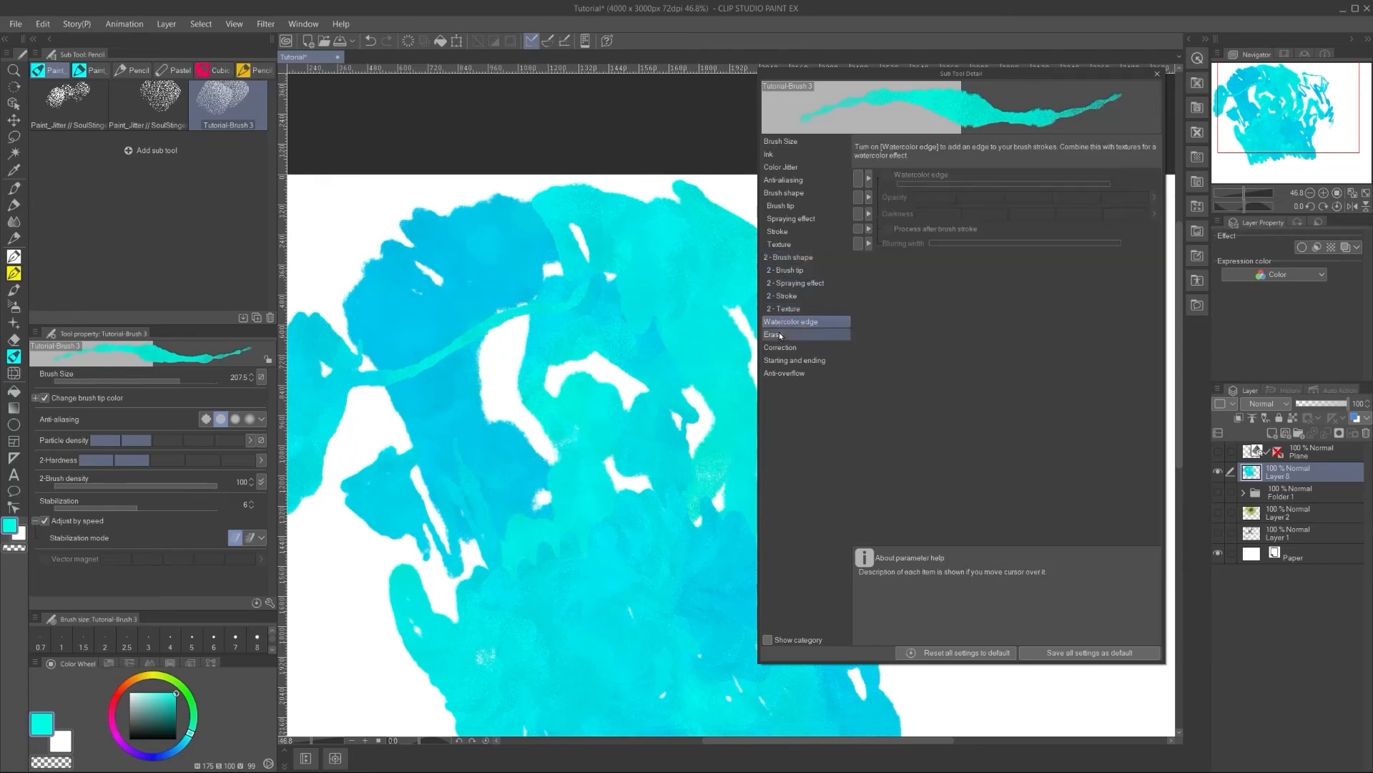
pyautogui.scroll(-3, 638, 312)
pyautogui.moveTo(638, 313)
pyautogui.mouseDown()
pyautogui.moveTo(630, 279)
pyautogui.moveTo(576, 316)
pyautogui.mouseUp()
pyautogui.press('Delete')
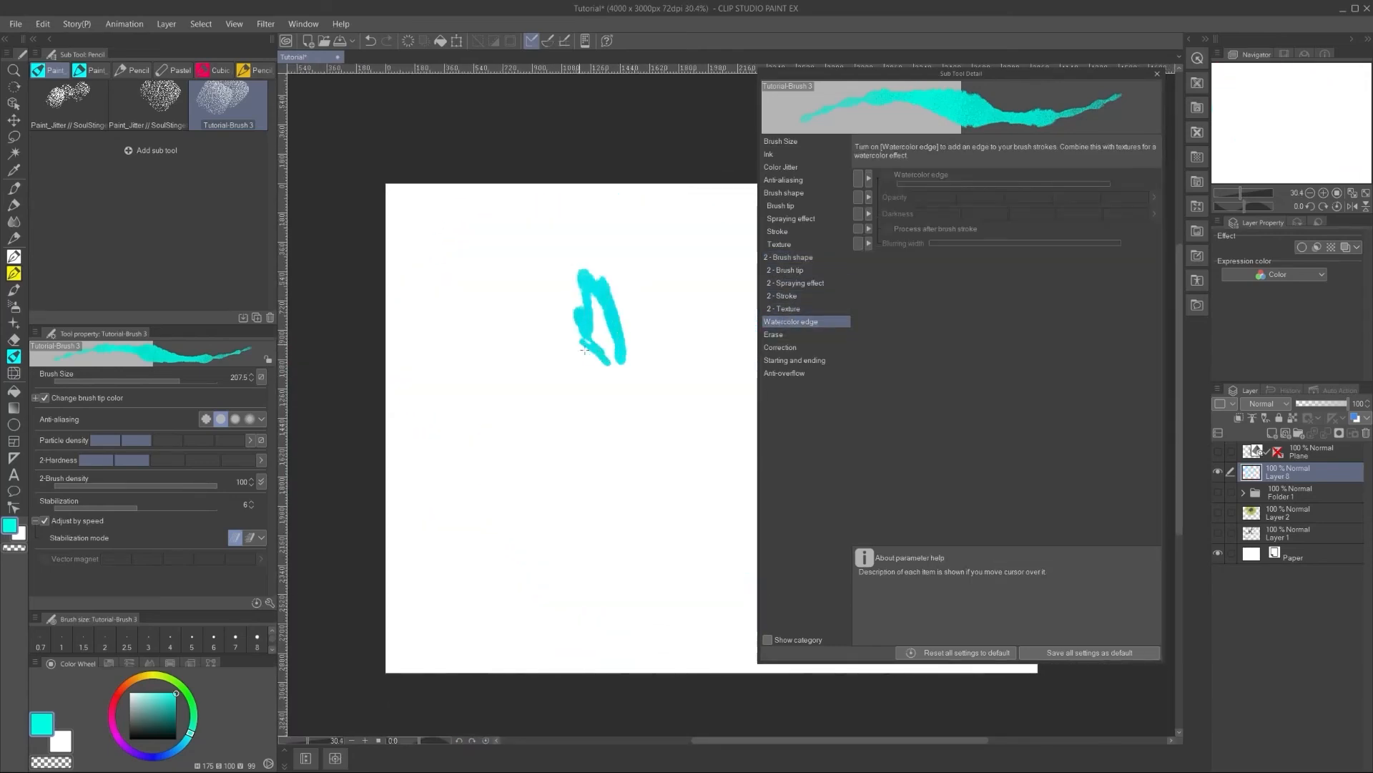
pyautogui.moveTo(584, 380); pyautogui.dragTo(624, 370)
pyautogui.moveTo(625, 298)
pyautogui.mouseDown()
pyautogui.moveTo(622, 269)
pyautogui.moveTo(683, 306)
pyautogui.moveTo(670, 275)
pyautogui.moveTo(678, 351)
pyautogui.moveTo(667, 301)
pyautogui.moveTo(665, 378)
pyautogui.moveTo(653, 367)
pyautogui.moveTo(635, 425)
pyautogui.moveTo(669, 456)
pyautogui.moveTo(713, 379)
pyautogui.moveTo(716, 416)
pyautogui.mouseUp()
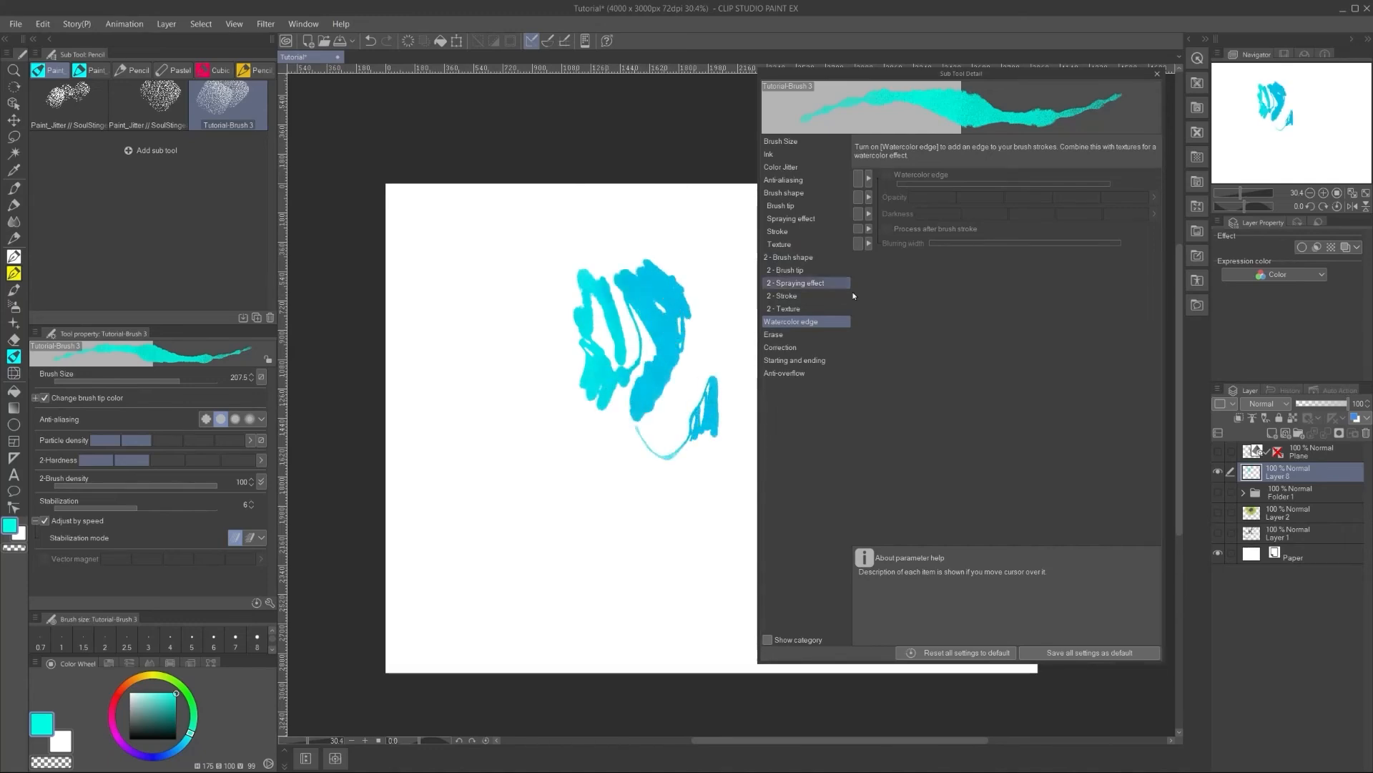
# Step: Reshape the low-pressure points of the secondary brush size's pen pressure curve, test it with strokes, and clear the layer
pyautogui.click(792, 257)
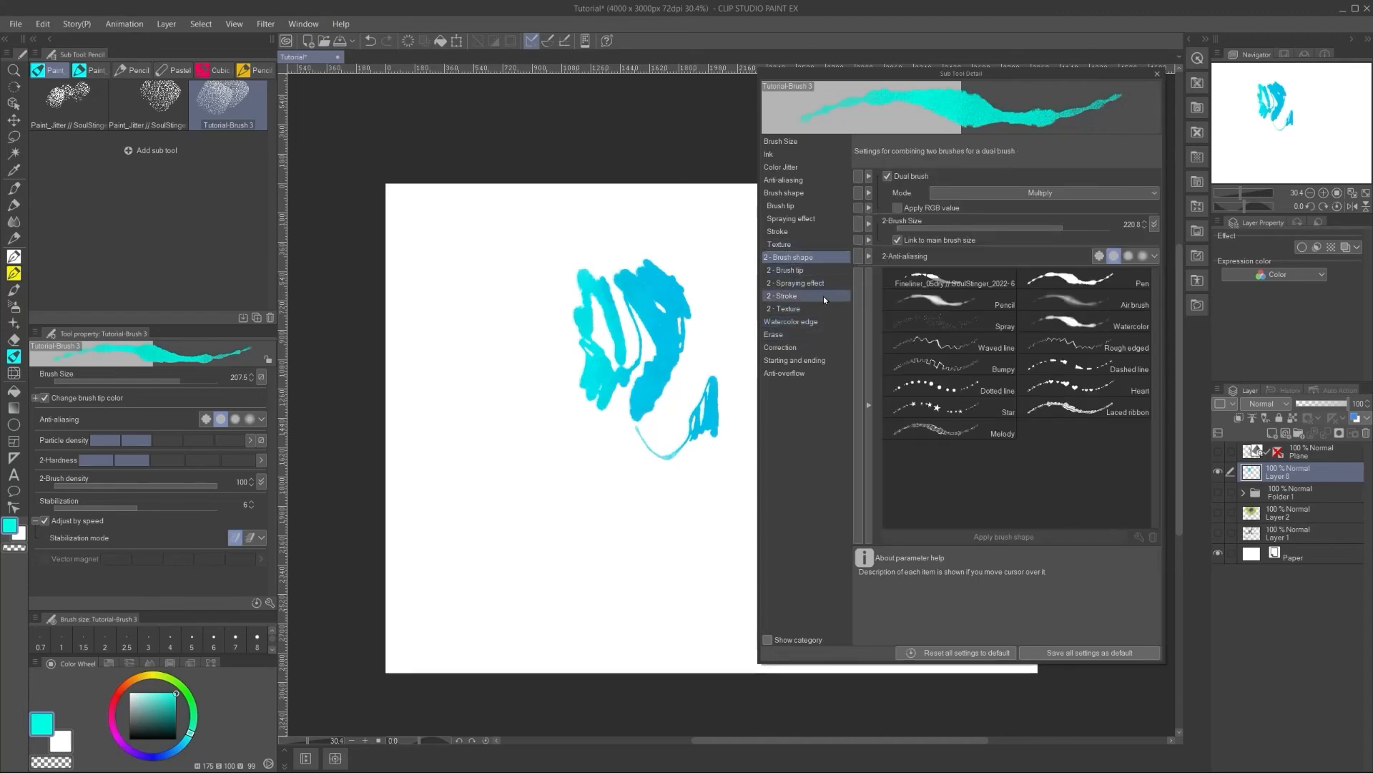
pyautogui.click(1154, 224)
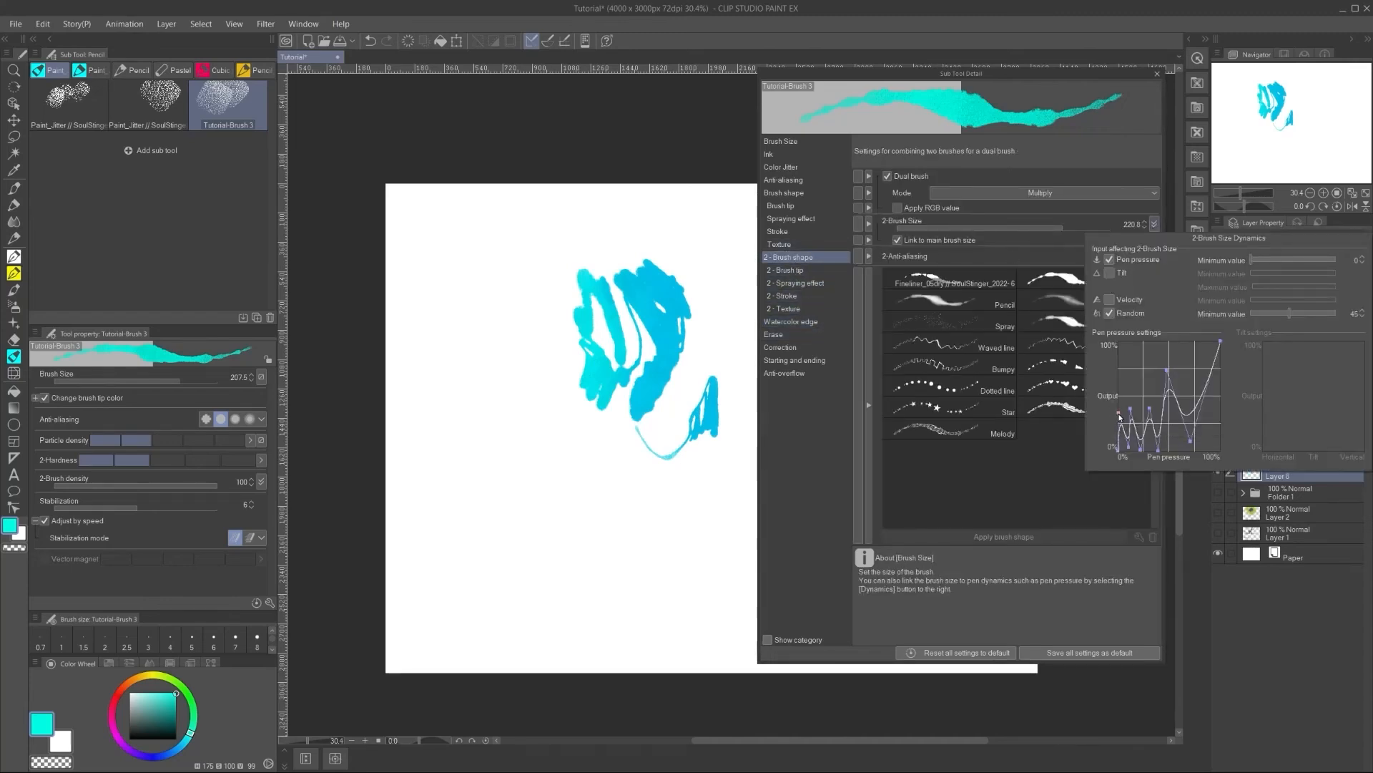
pyautogui.moveTo(1121, 423)
pyautogui.mouseDown()
pyautogui.moveTo(1132, 405)
pyautogui.moveTo(1135, 451)
pyautogui.moveTo(1124, 450)
pyautogui.mouseUp()
pyautogui.click(1134, 445)
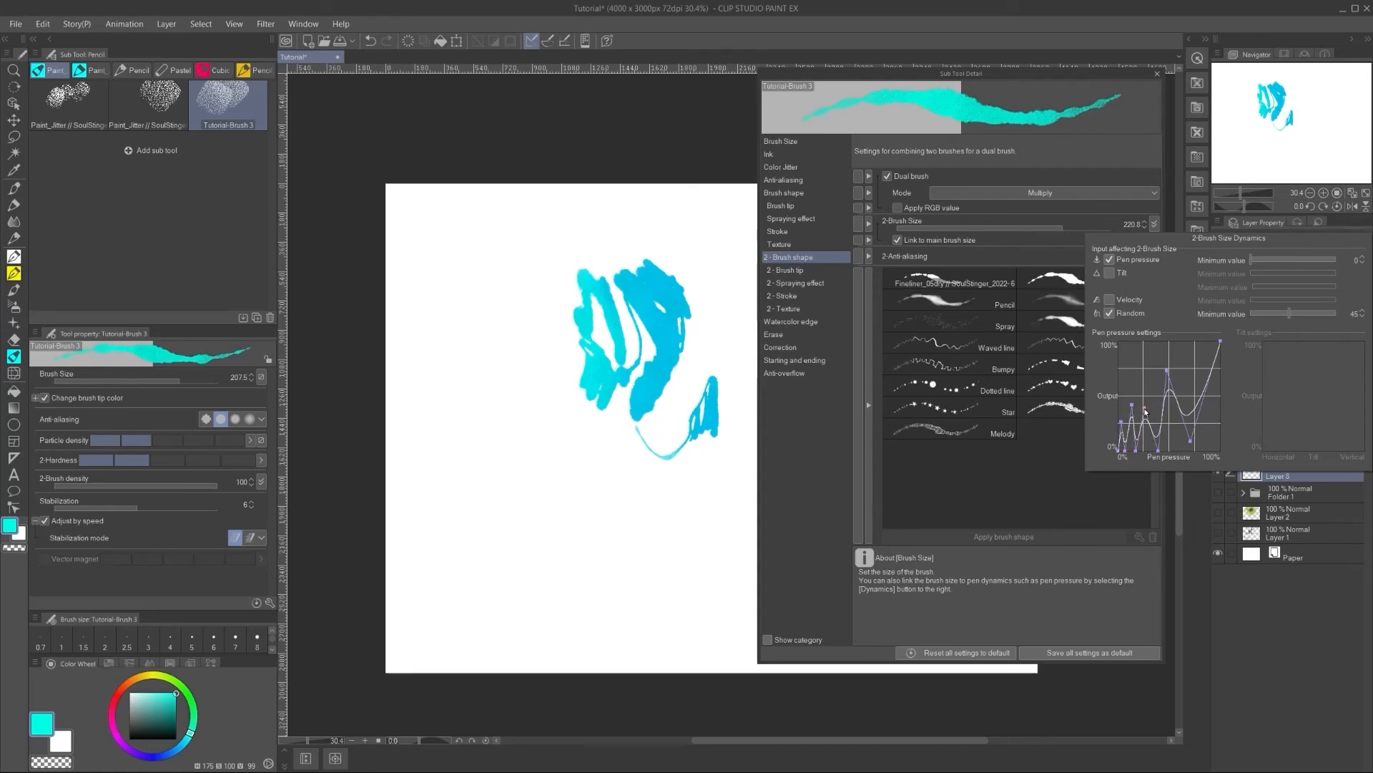
pyautogui.moveTo(1158, 451); pyautogui.dragTo(1123, 428)
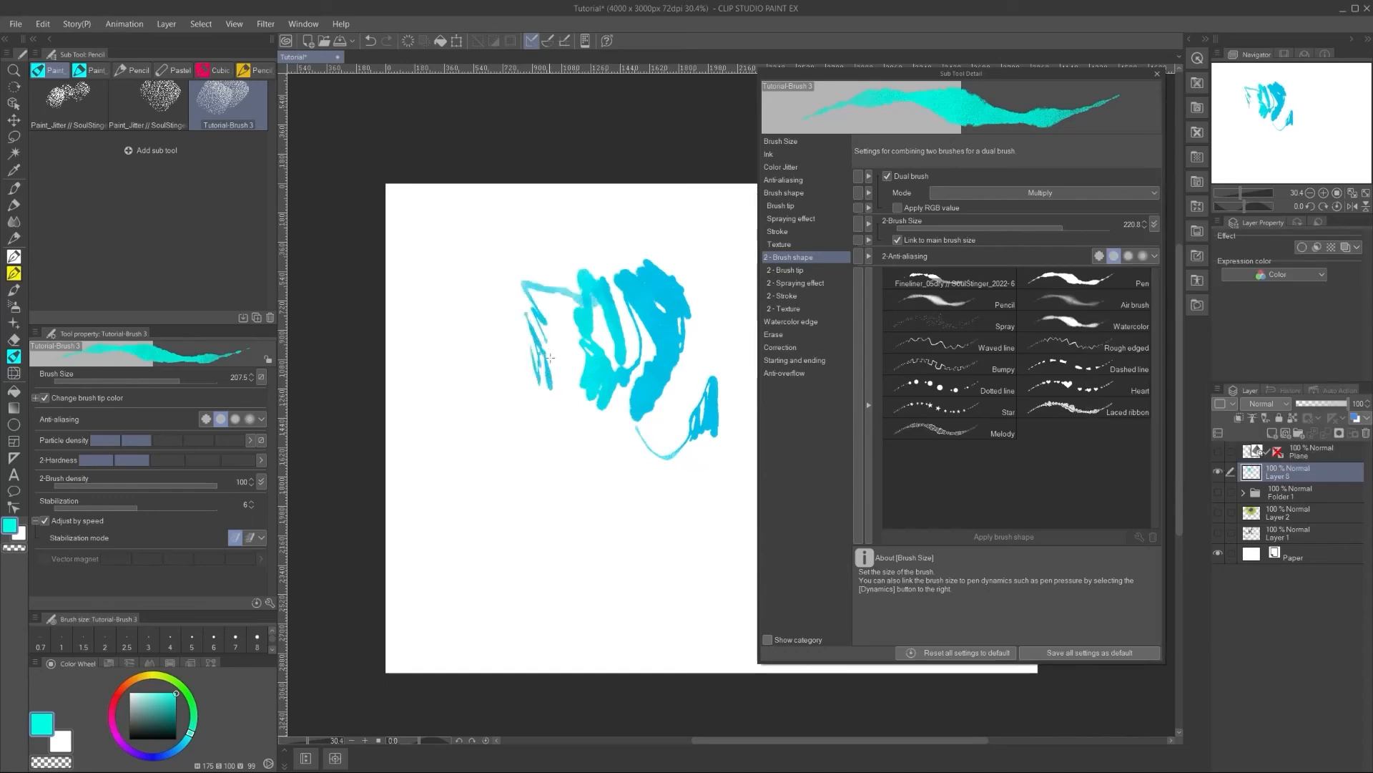
pyautogui.press('Delete')
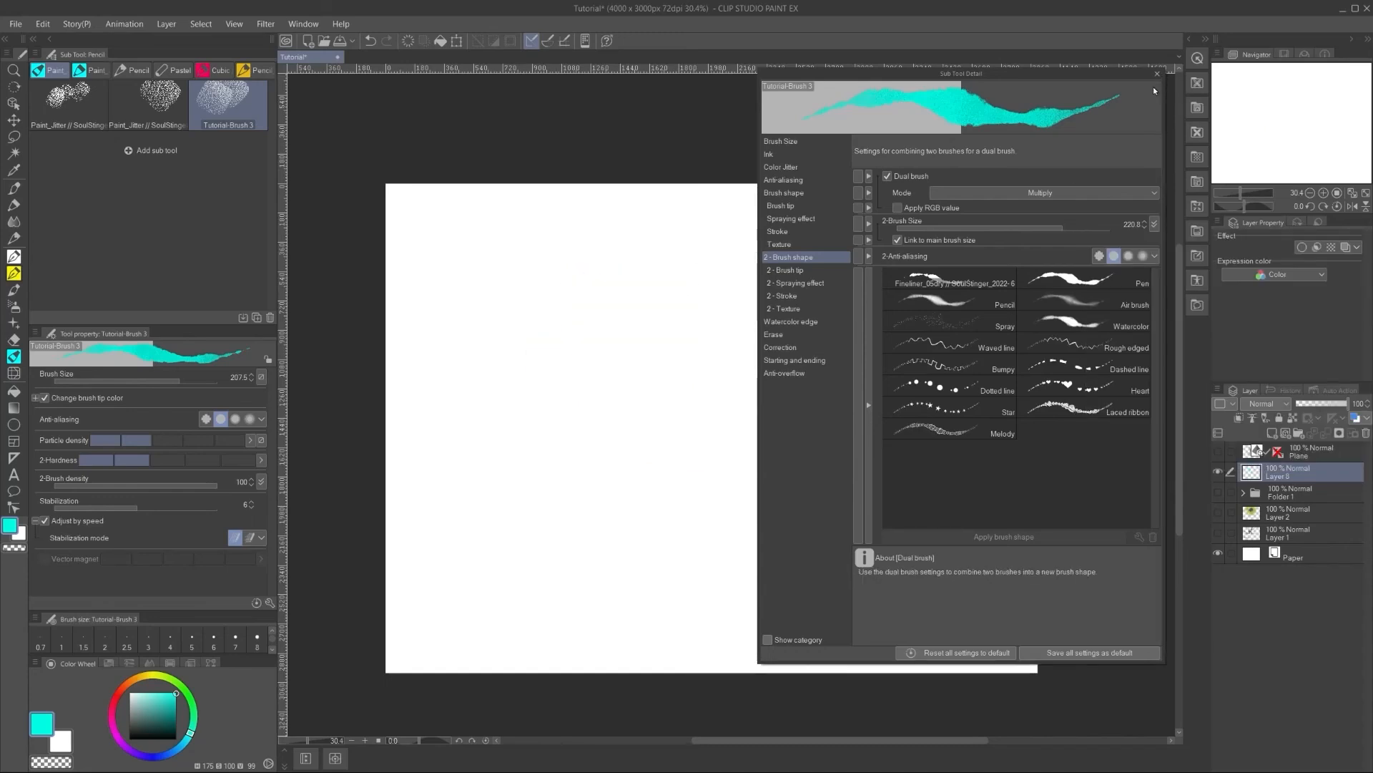
# Step: Save all current brush settings as default and rename the sub tool Tutorial_InkBrush_SoulStinger
pyautogui.click(1061, 653)
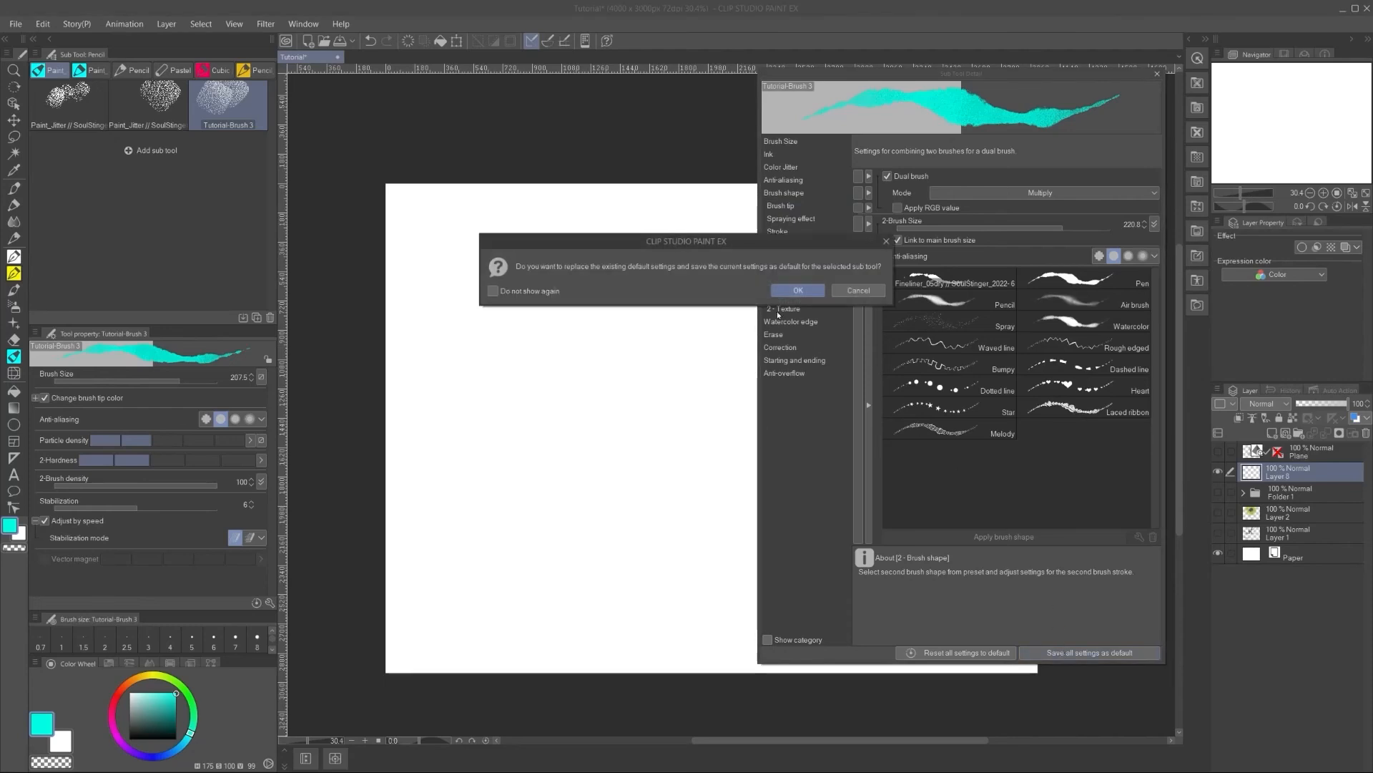
pyautogui.click(792, 289)
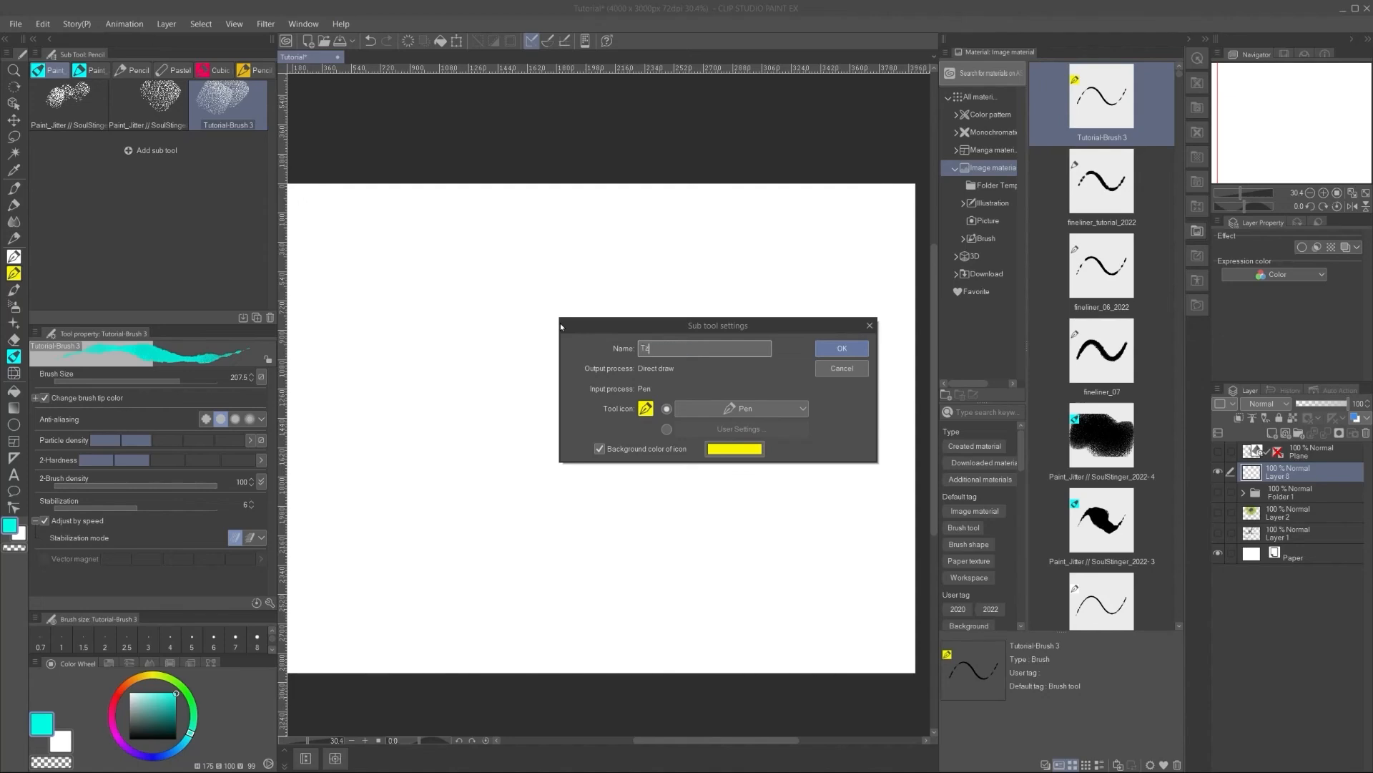
pyautogui.click(830, 349)
# Step: Add the renamed brush to the material library, including a subfolder of the image materials' Brush category
pyautogui.moveTo(228, 108)
pyautogui.mouseDown()
pyautogui.moveTo(706, 163)
pyautogui.moveTo(1059, 118)
pyautogui.mouseUp()
pyautogui.click(963, 239)
pyautogui.click(999, 310)
pyautogui.moveTo(228, 108); pyautogui.dragTo(1139, 106)
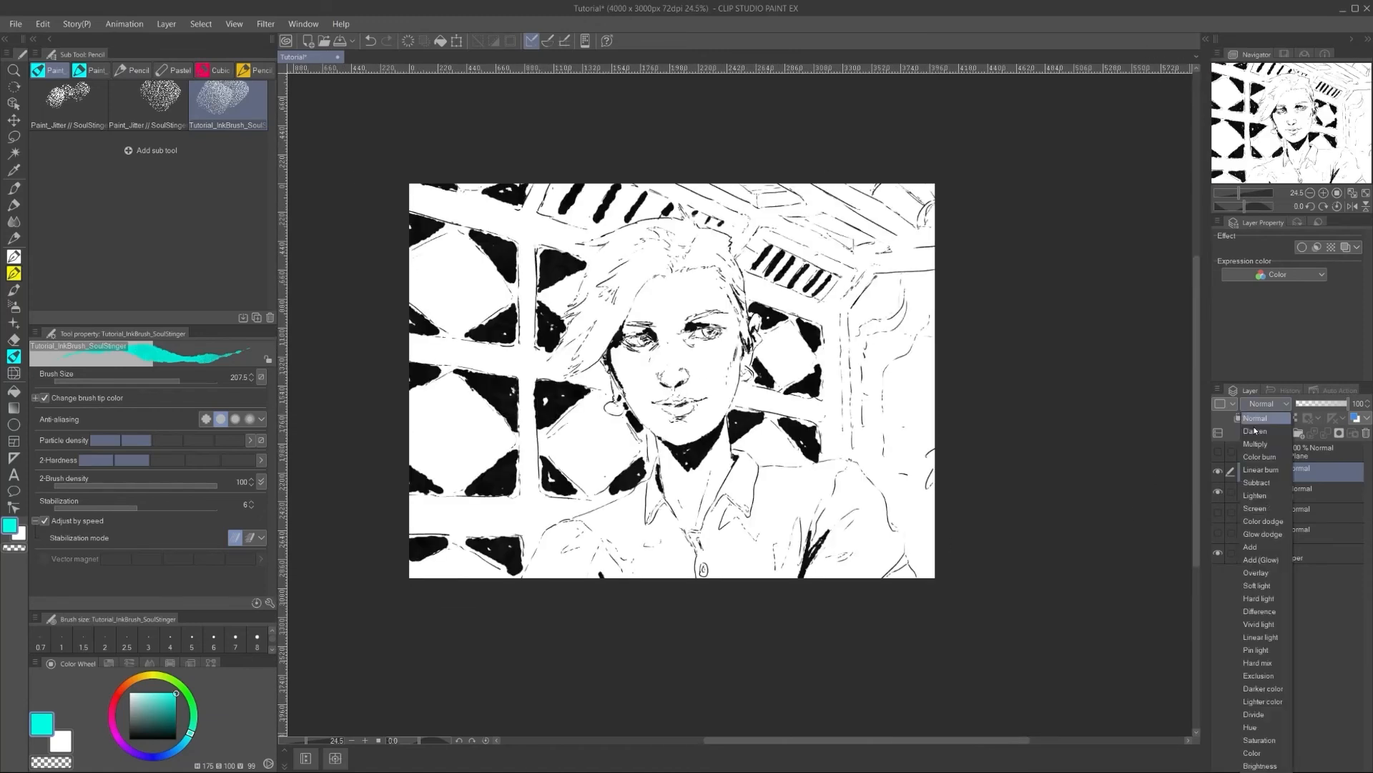
# Step: Set the painting layer's blending mode to Darken and fill the upper diamond window panes of the portrait with cyan strokes
pyautogui.click(1255, 431)
pyautogui.moveTo(547, 275); pyautogui.dragTo(572, 311)
pyautogui.moveTo(458, 240)
pyautogui.mouseDown()
pyautogui.moveTo(501, 301)
pyautogui.moveTo(465, 325)
pyautogui.mouseUp()
pyautogui.moveTo(454, 240)
pyautogui.mouseDown()
pyautogui.moveTo(450, 274)
pyautogui.moveTo(432, 261)
pyautogui.moveTo(449, 268)
pyautogui.moveTo(438, 311)
pyautogui.mouseUp()
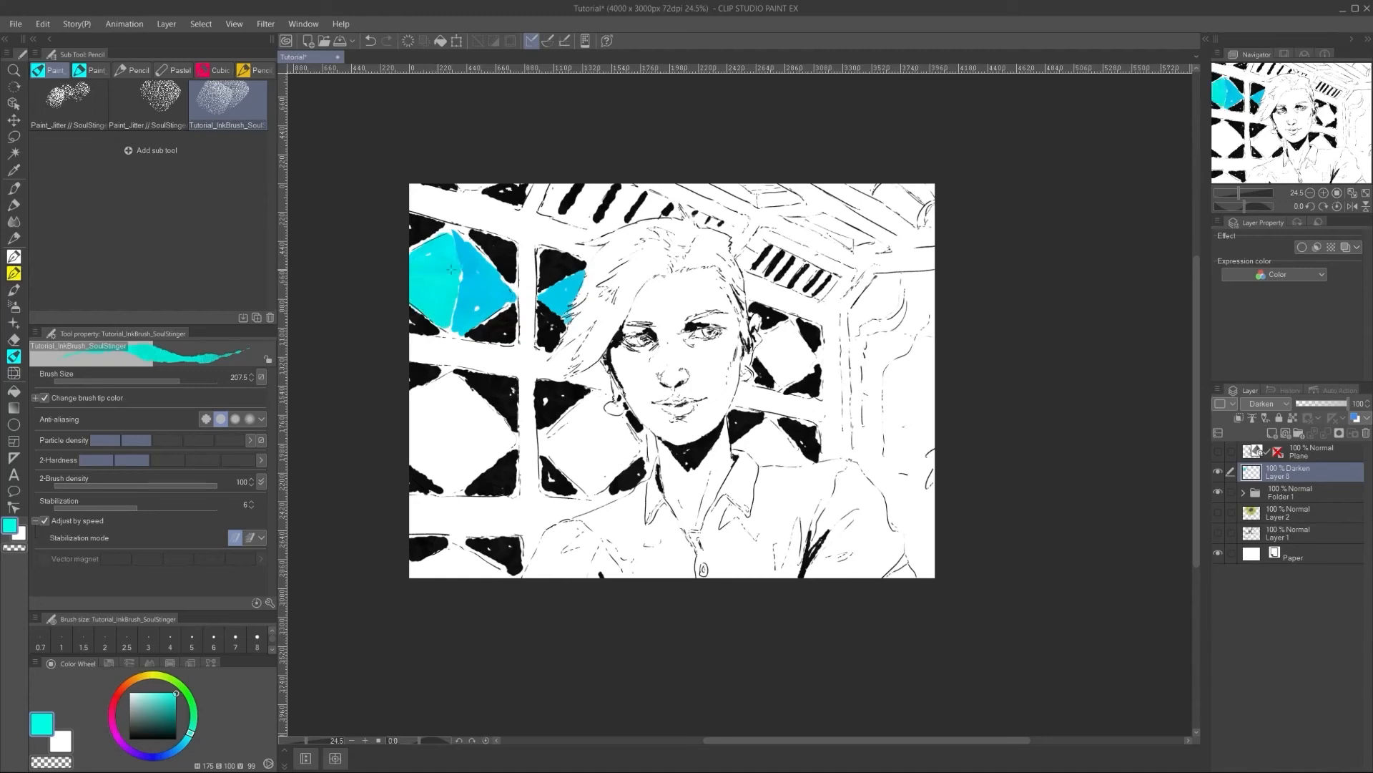
pyautogui.scroll(-1, 433, 315)
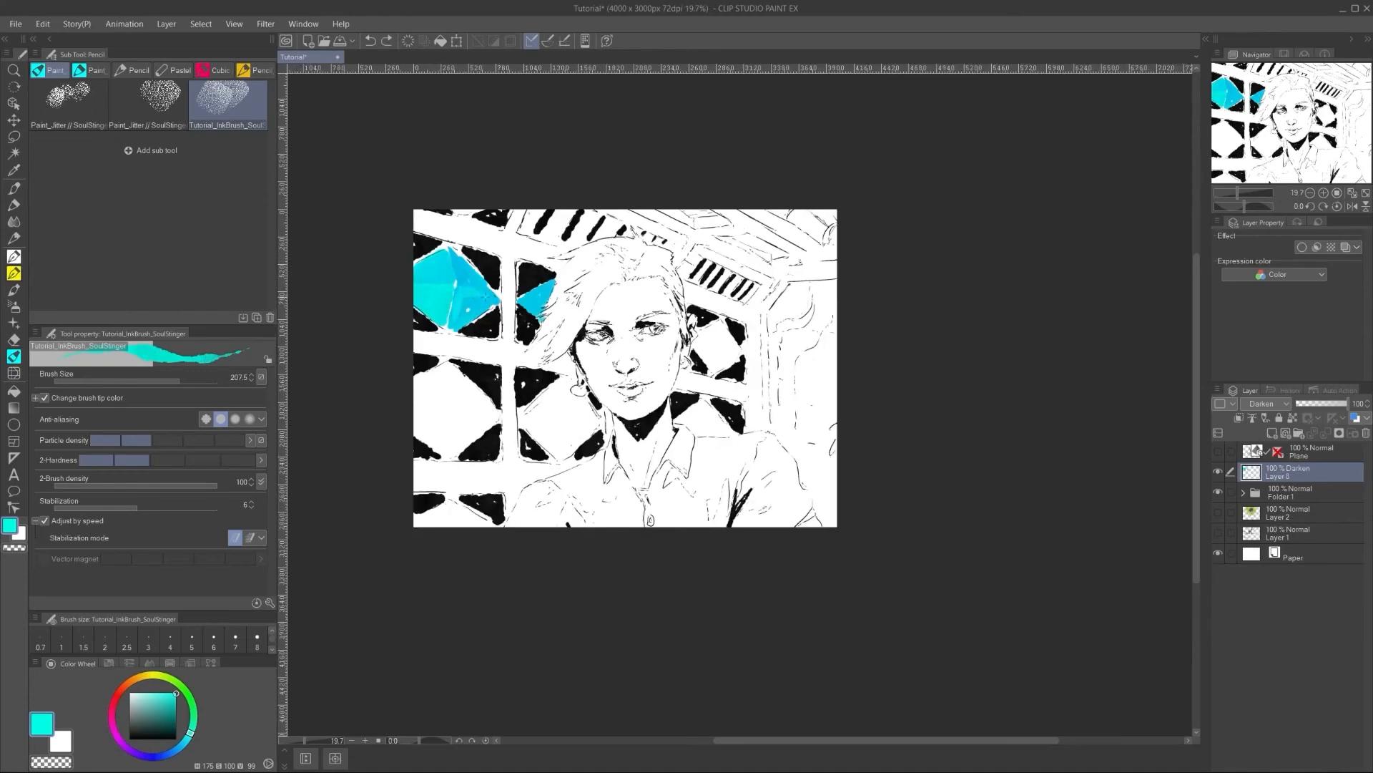
# Step: Paint the lower-left diamond pane in cyan while trying secondary brush hardness levels, ending on the third
pyautogui.moveTo(457, 365); pyautogui.dragTo(472, 444)
pyautogui.click(99, 462)
pyautogui.moveTo(442, 373); pyautogui.dragTo(423, 393)
pyautogui.scroll(6, 401, 384)
pyautogui.click(166, 462)
pyautogui.moveTo(476, 475)
pyautogui.mouseDown()
pyautogui.moveTo(561, 540)
pyautogui.moveTo(529, 492)
pyautogui.mouseUp()
pyautogui.click(165, 441)
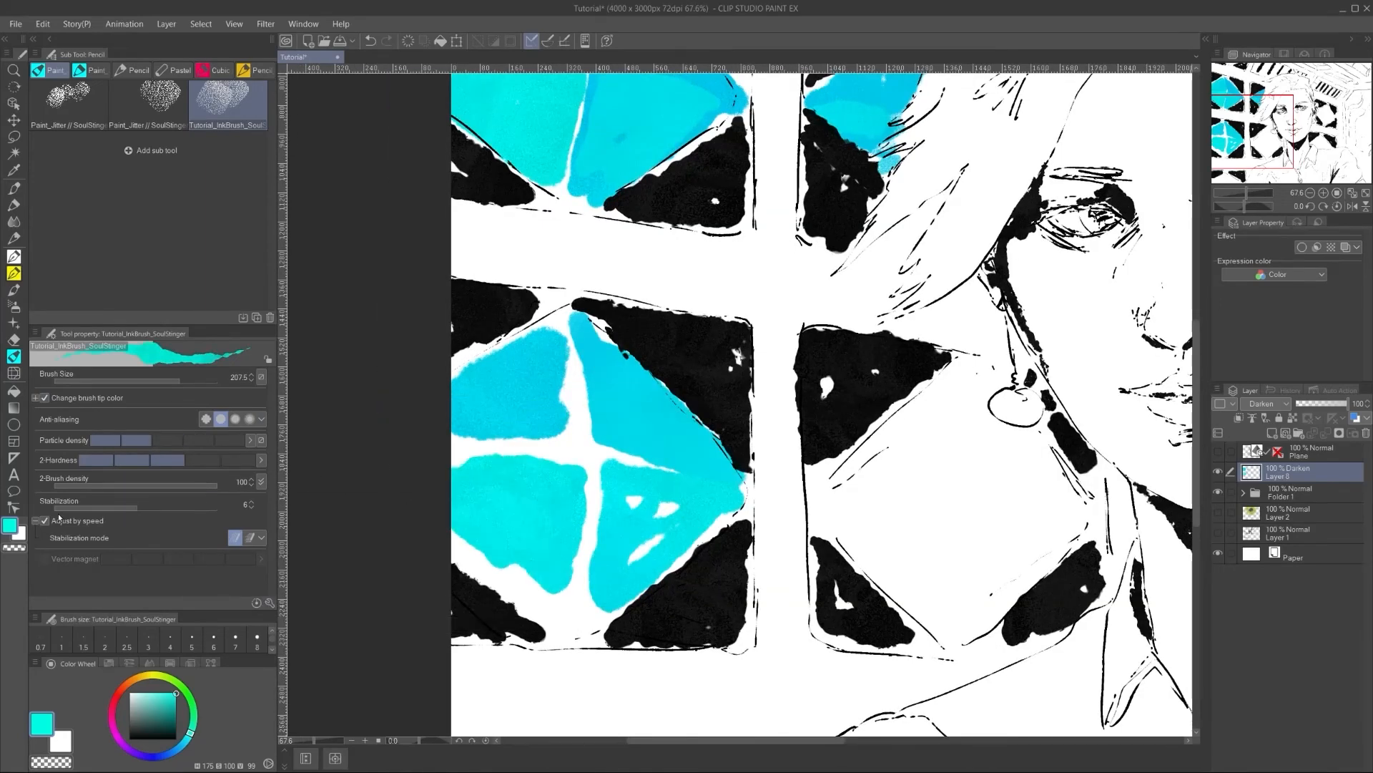
# Step: Expand the brush tip color settings to show hue and luminosity, and continue painting the lower-left panes in cyan
pyautogui.click(35, 398)
pyautogui.scroll(-6, 507, 474)
pyautogui.moveTo(507, 474)
pyautogui.mouseDown()
pyautogui.moveTo(501, 506)
pyautogui.moveTo(483, 479)
pyautogui.mouseUp()
pyautogui.moveTo(503, 423)
pyautogui.mouseDown()
pyautogui.moveTo(472, 464)
pyautogui.moveTo(497, 460)
pyautogui.mouseUp()
pyautogui.scroll(-1, 506, 575)
pyautogui.moveTo(505, 575)
pyautogui.mouseDown()
pyautogui.moveTo(473, 583)
pyautogui.moveTo(529, 581)
pyautogui.mouseUp()
pyautogui.scroll(-1, 515, 572)
# Step: Fill the diamond pane beside the woman's earring with cyan and blue facets, using a smaller brush
pyautogui.moveTo(611, 451); pyautogui.dragTo(628, 485)
pyautogui.press('[')
pyautogui.scroll(6, 613, 460)
pyautogui.moveTo(601, 425); pyautogui.dragTo(629, 531)
pyautogui.moveTo(631, 538); pyautogui.dragTo(600, 639)
pyautogui.moveTo(687, 555); pyautogui.dragTo(599, 656)
pyautogui.press('c')
pyautogui.press('c')
pyautogui.scroll(-3, 579, 556)
pyautogui.moveTo(586, 474)
pyautogui.mouseDown()
pyautogui.moveTo(595, 531)
pyautogui.moveTo(567, 515)
pyautogui.moveTo(524, 533)
pyautogui.moveTo(561, 606)
pyautogui.mouseUp()
pyautogui.moveTo(523, 558)
pyautogui.mouseDown()
pyautogui.moveTo(600, 545)
pyautogui.moveTo(585, 622)
pyautogui.mouseUp()
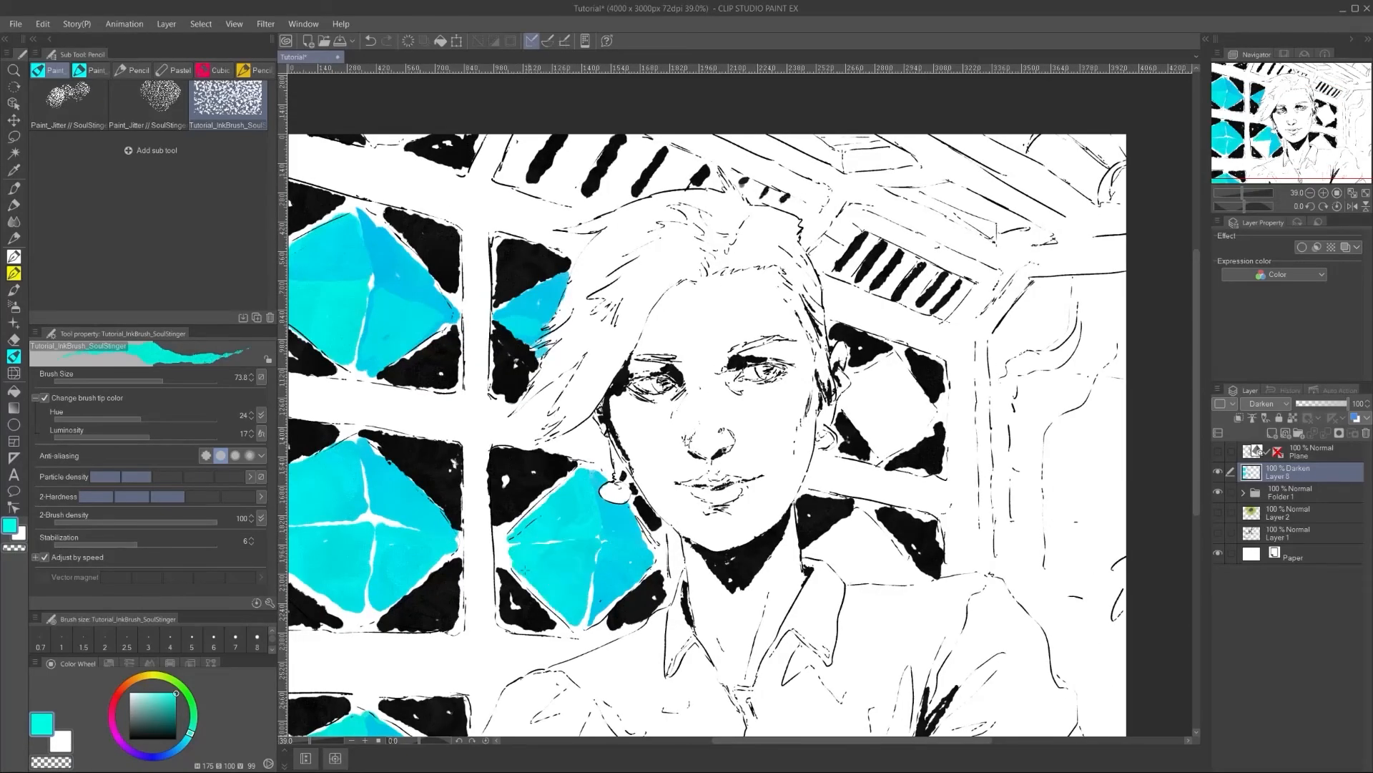
pyautogui.scroll(-2, 523, 536)
pyautogui.press('c')
pyautogui.press('[')
pyautogui.scroll(1, 538, 492)
pyautogui.moveTo(562, 494); pyautogui.dragTo(578, 542)
pyautogui.hotkey('ctrl', 'z')
pyautogui.scroll(-1, 644, 494)
# Step: Mirror the canvas view and paint the two panes on the other side of the woman's head with sampled cyan
pyautogui.press('h')
pyautogui.press(']')
pyautogui.keyDown('alt'); pyautogui.click(852, 347); pyautogui.keyUp('alt')
pyautogui.hotkey('ctrl', 'z')
pyautogui.moveTo(589, 388)
pyautogui.mouseDown()
pyautogui.moveTo(587, 413)
pyautogui.moveTo(609, 409)
pyautogui.moveTo(599, 451)
pyautogui.moveTo(565, 430)
pyautogui.moveTo(583, 418)
pyautogui.mouseUp()
pyautogui.keyDown('alt'); pyautogui.click(815, 501); pyautogui.keyUp('alt')
pyautogui.hotkey('ctrl', 'z')
pyautogui.scroll(-2, 547, 402)
pyautogui.moveTo(583, 469); pyautogui.dragTo(606, 491)
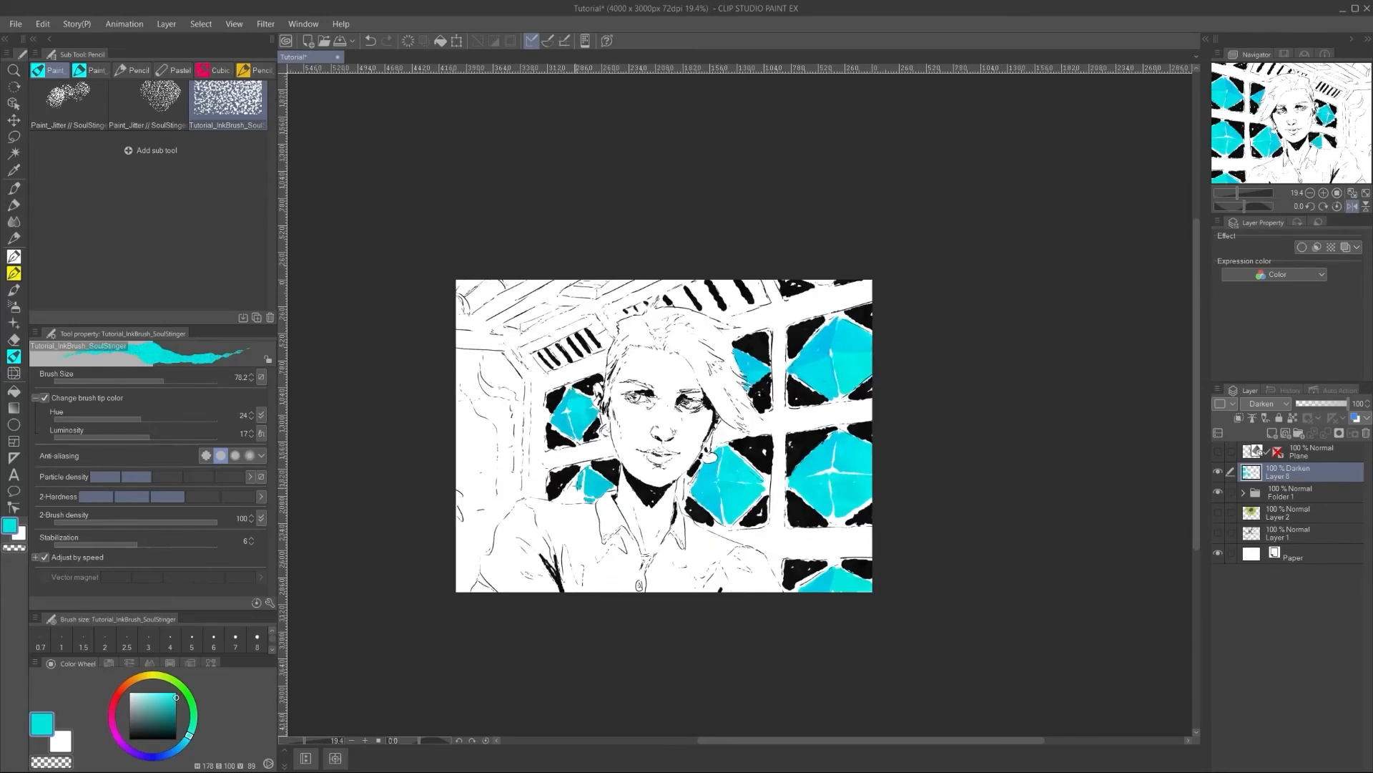
pyautogui.scroll(2, 565, 510)
pyautogui.scroll(-2, 494, 561)
# Step: Sample white from the portrait's face and flip the canvas view back to its normal orientation
pyautogui.keyDown('alt'); pyautogui.click(657, 371); pyautogui.keyUp('alt')
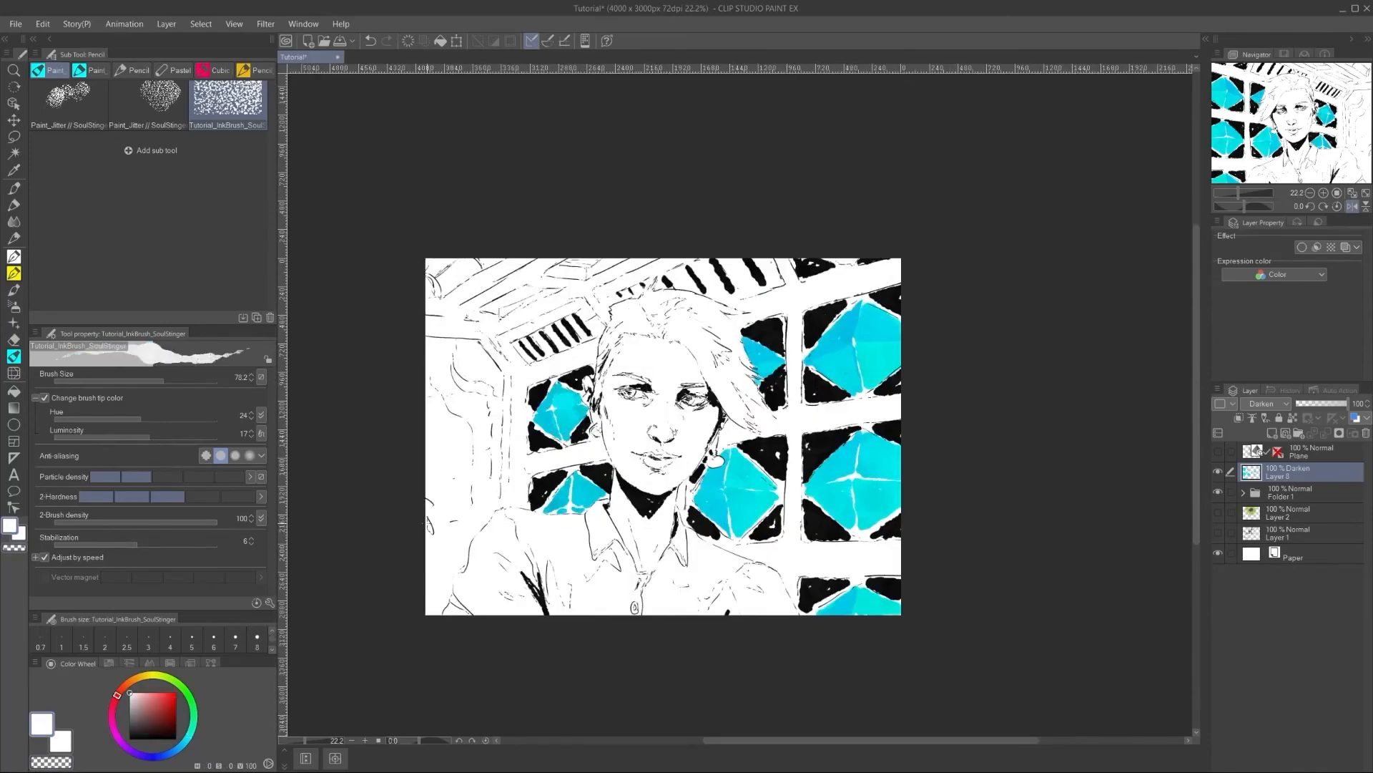
pyautogui.press('h')
pyautogui.scroll(1, 1022, 293)
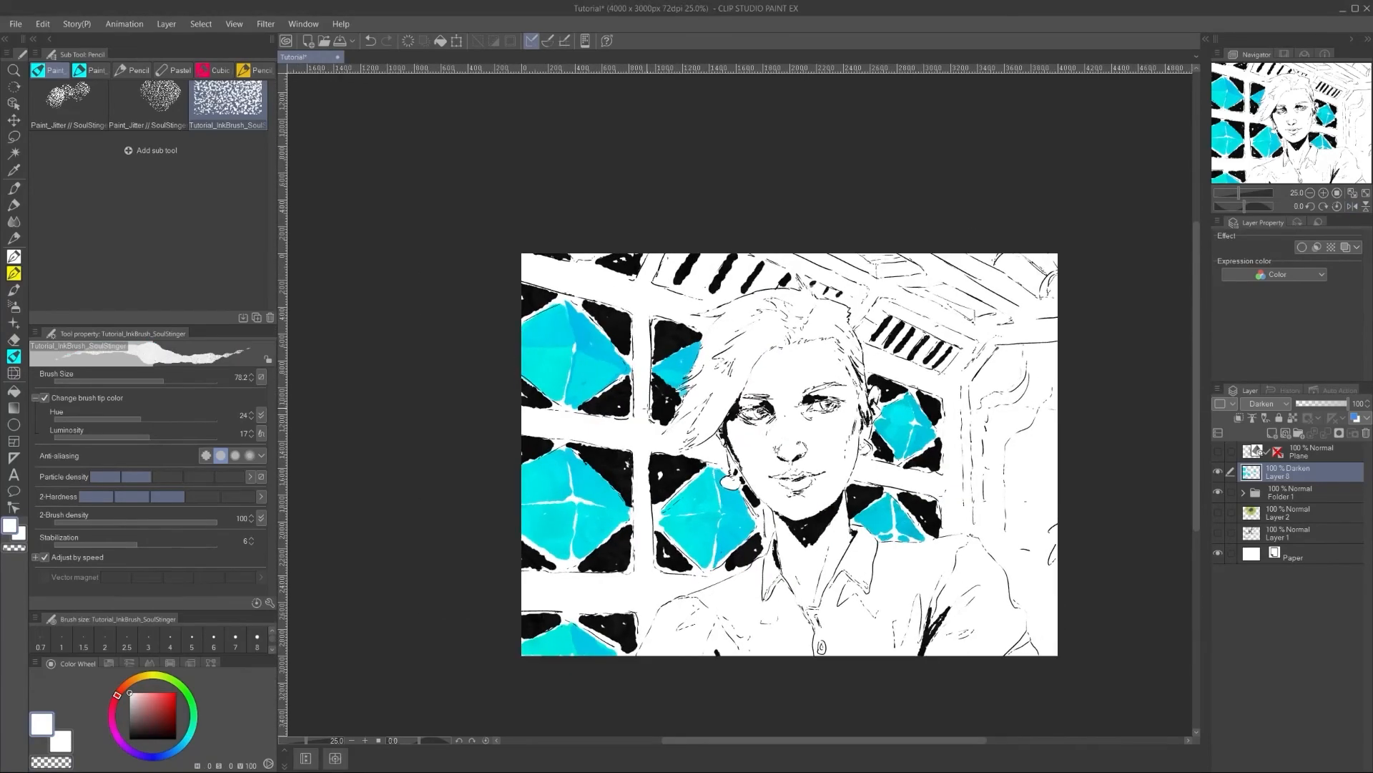
pyautogui.scroll(3, 894, 429)
pyautogui.scroll(-3, 644, 336)
pyautogui.scroll(1, 522, 355)
# Step: Create a new layer above the cyan layer and set its blending mode to Darken
pyautogui.hotkey('ctrl', 'shift', 'n')
pyautogui.moveTo(626, 318); pyautogui.dragTo(652, 397)
pyautogui.hotkey('ctrl', 'z')
pyautogui.click(1267, 404)
pyautogui.click(1263, 426)
# Step: Detach the Color Wheel as a large floating palette, narrow the side palettes and enlarge the tool properties
pyautogui.moveTo(153, 655)
pyautogui.mouseDown()
pyautogui.moveTo(152, 511)
pyautogui.moveTo(996, 262)
pyautogui.mouseUp()
pyautogui.moveTo(277, 430); pyautogui.dragTo(239, 429)
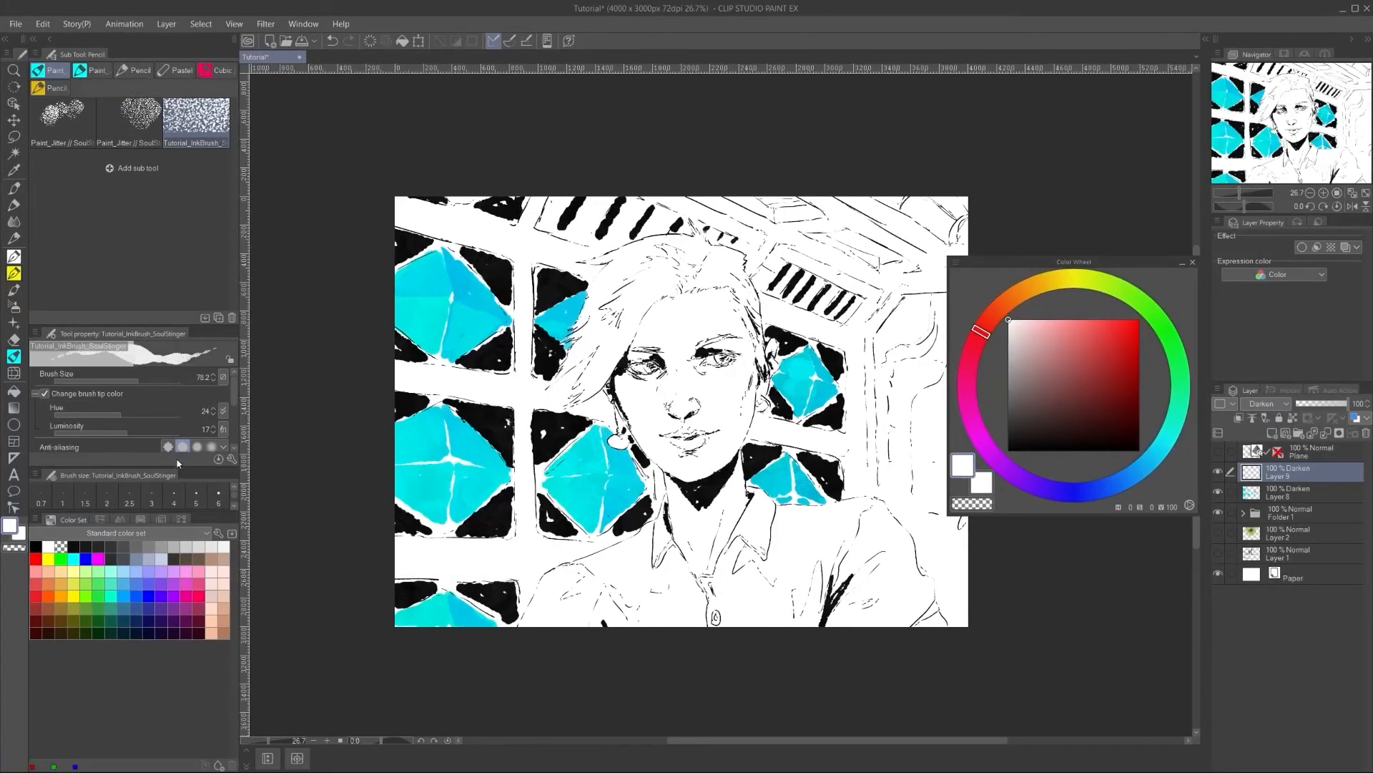
pyautogui.moveTo(175, 467); pyautogui.dragTo(175, 618)
# Step: Try out orange tones from the color wheel with a stroke across the woman's face
pyautogui.click(1075, 321)
pyautogui.click(1023, 290)
pyautogui.click(1013, 297)
pyautogui.click(1110, 320)
pyautogui.moveTo(715, 307)
pyautogui.mouseDown()
pyautogui.moveTo(716, 372)
pyautogui.moveTo(728, 305)
pyautogui.moveTo(736, 348)
pyautogui.moveTo(657, 402)
pyautogui.mouseUp()
pyautogui.hotkey('ctrl', 'z')
# Step: Set the brush size to 261.3 and the hue jitter to -29, and choose a light peach with hue 32 and saturation 36
pyautogui.click(153, 381)
pyautogui.hotkey('ctrl', 'z')
pyautogui.click(105, 419)
pyautogui.hotkey('ctrl', 'z')
pyautogui.click(1056, 320)
pyautogui.click(1023, 290)
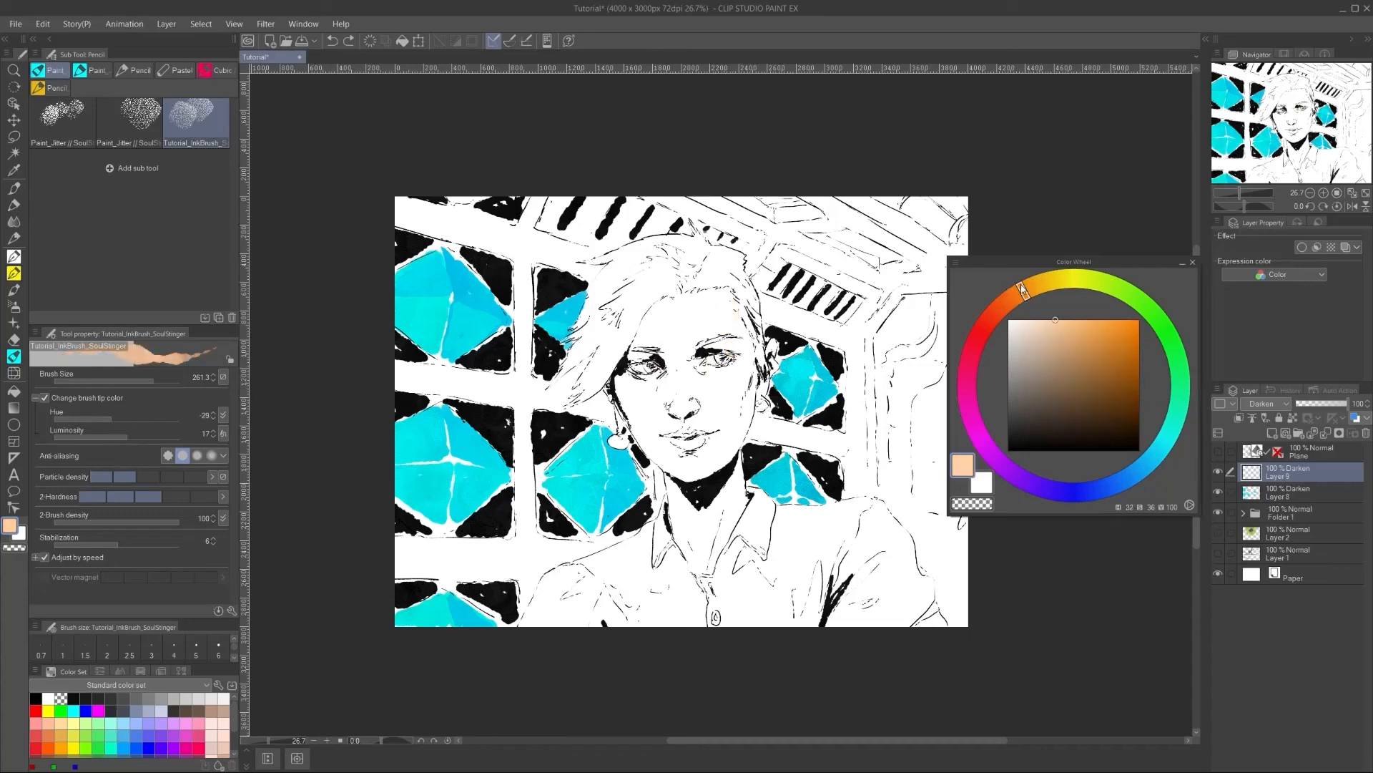
# Step: Set the hue jitter to -17, paint peach shading down the shadowed side of the face, and try secondary hardness level one
pyautogui.click(113, 418)
pyautogui.moveTo(636, 347)
pyautogui.mouseDown()
pyautogui.moveTo(665, 393)
pyautogui.moveTo(623, 411)
pyautogui.moveTo(673, 469)
pyautogui.mouseUp()
pyautogui.click(92, 497)
pyautogui.moveTo(633, 392); pyautogui.dragTo(664, 415)
pyautogui.hotkey('ctrl', 'z')
pyautogui.moveTo(634, 338)
pyautogui.mouseDown()
pyautogui.moveTo(656, 305)
pyautogui.moveTo(637, 337)
pyautogui.mouseUp()
pyautogui.hotkey('ctrl', 'z')
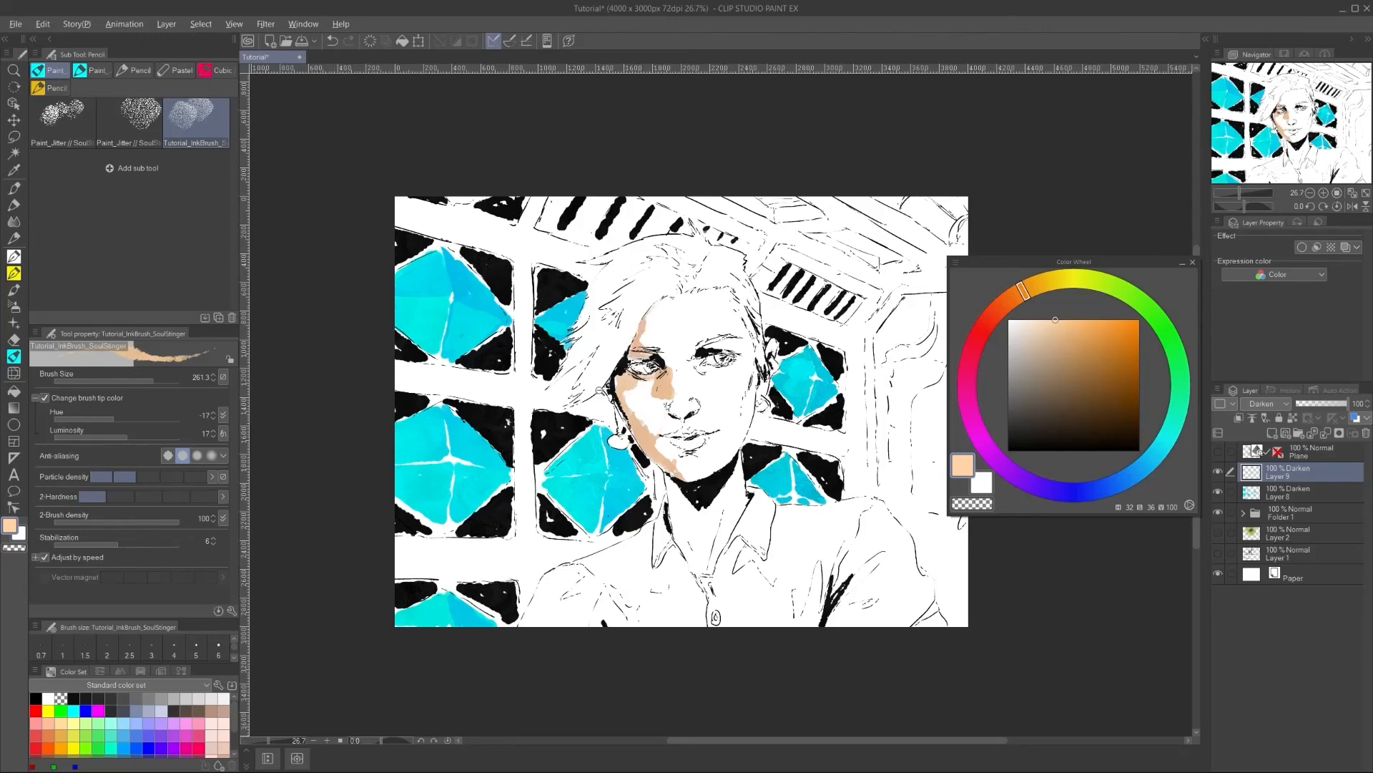
# Step: Paint peach shading across the woman's forehead and down the far side of her face, undoing unwanted strokes
pyautogui.scroll(1, 601, 391)
pyautogui.hotkey('ctrl', 'z')
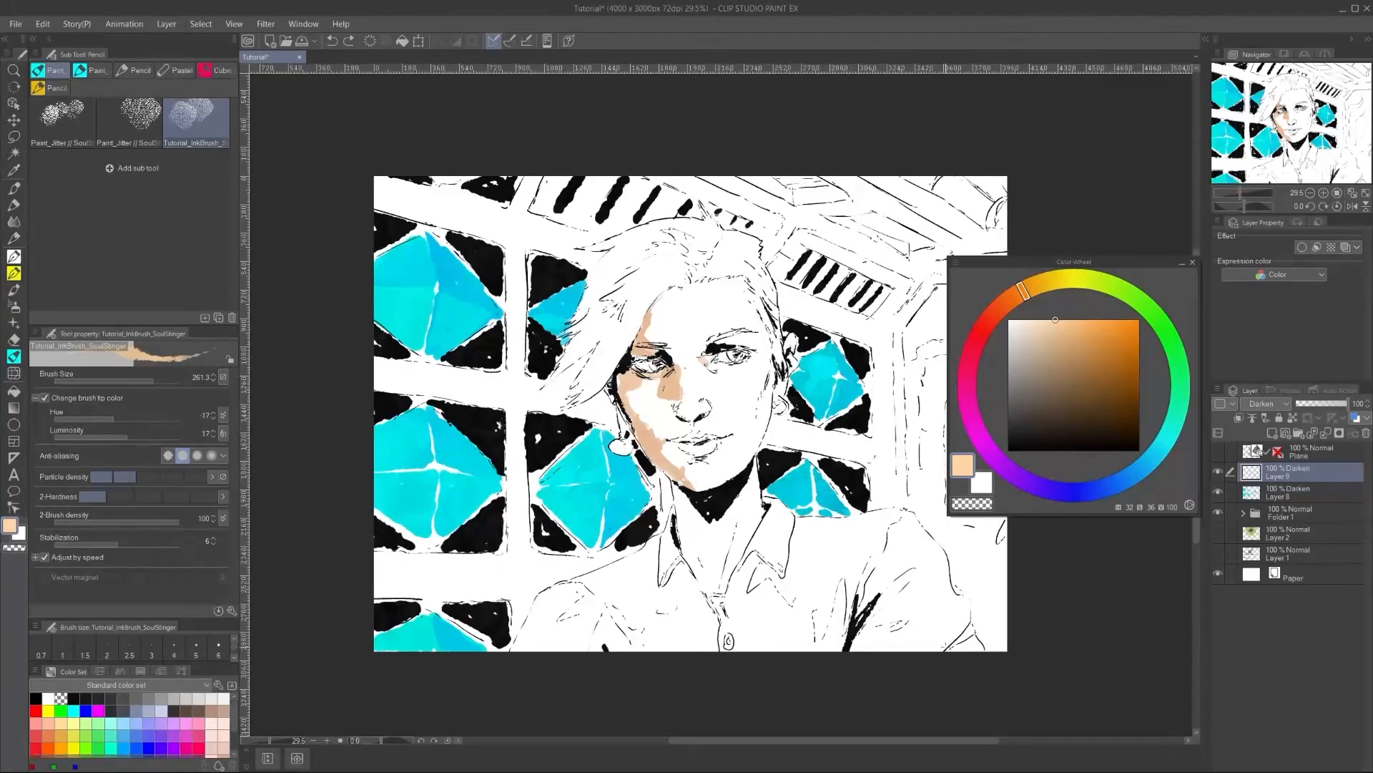
pyautogui.scroll(5, 643, 349)
pyautogui.moveTo(678, 247); pyautogui.dragTo(655, 327)
pyautogui.moveTo(781, 247)
pyautogui.mouseDown()
pyautogui.moveTo(851, 326)
pyautogui.moveTo(762, 590)
pyautogui.mouseUp()
pyautogui.scroll(8, 826, 457)
pyautogui.moveTo(755, 533)
pyautogui.mouseDown()
pyautogui.moveTo(769, 434)
pyautogui.moveTo(733, 315)
pyautogui.moveTo(665, 312)
pyautogui.mouseUp()
pyautogui.scroll(-12, 726, 315)
pyautogui.hotkey('ctrl', 'z')
pyautogui.hotkey('ctrl', 'z')
pyautogui.hotkey('ctrl', 'z')
# Step: Switch to the Paint_Jitter blend brush and soften the peach edges on the forehead, cheek and jaw
pyautogui.scroll(3, 636, 263)
pyautogui.press('j')
pyautogui.moveTo(662, 222)
pyautogui.mouseDown()
pyautogui.moveTo(705, 279)
pyautogui.moveTo(694, 315)
pyautogui.moveTo(723, 393)
pyautogui.mouseUp()
pyautogui.moveTo(721, 401); pyautogui.dragTo(694, 476)
pyautogui.scroll(-2, 575, 327)
pyautogui.moveTo(666, 227)
pyautogui.mouseDown()
pyautogui.moveTo(587, 247)
pyautogui.moveTo(689, 333)
pyautogui.mouseUp()
pyautogui.scroll(-1, 565, 322)
pyautogui.hotkey('ctrl', 'z')
pyautogui.hotkey('ctrl', 'z')
pyautogui.hotkey('ctrl', 'z')
pyautogui.moveTo(583, 421); pyautogui.dragTo(595, 433)
pyautogui.scroll(-4, 526, 338)
pyautogui.scroll(5, 526, 338)
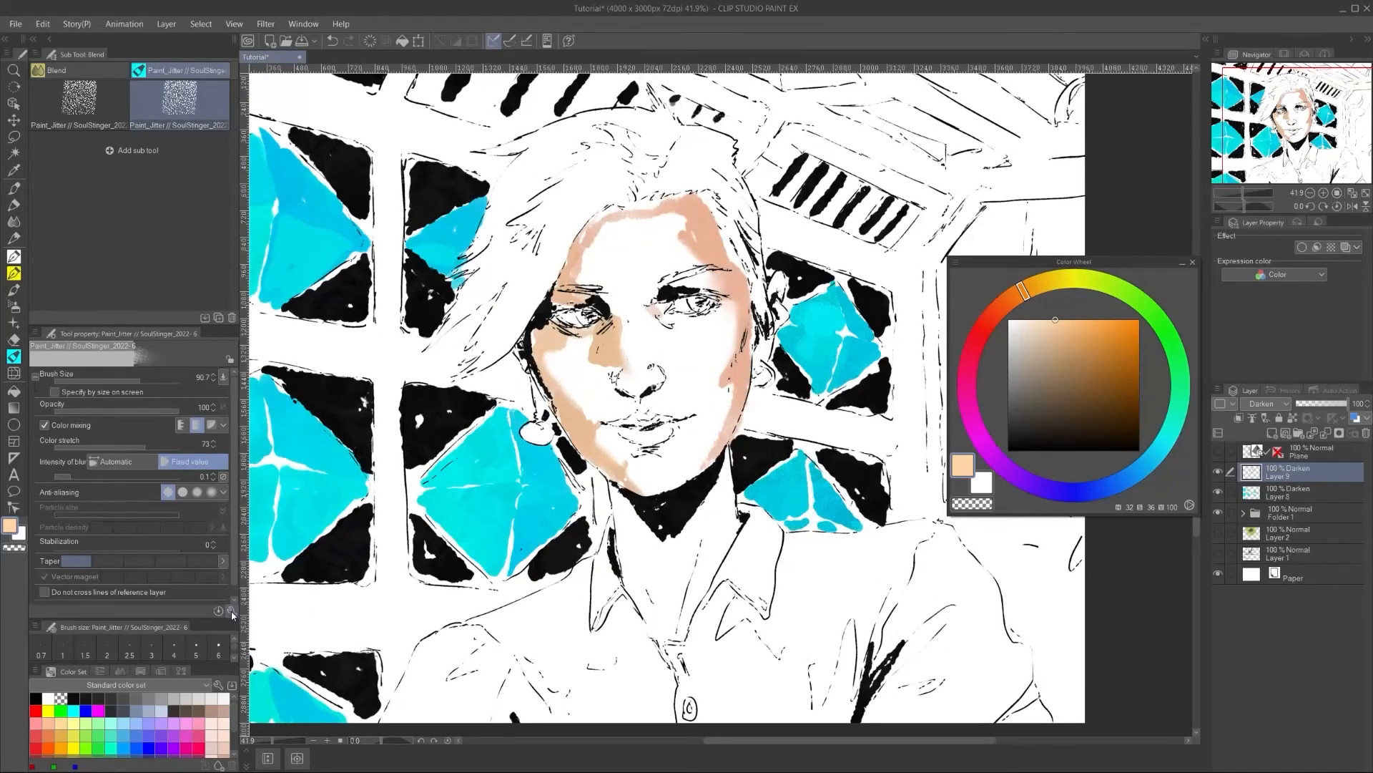
# Step: Open the blend brush's detailed settings, move the window clear of the face and go to the stroke settings
pyautogui.click(231, 611)
pyautogui.click(791, 258)
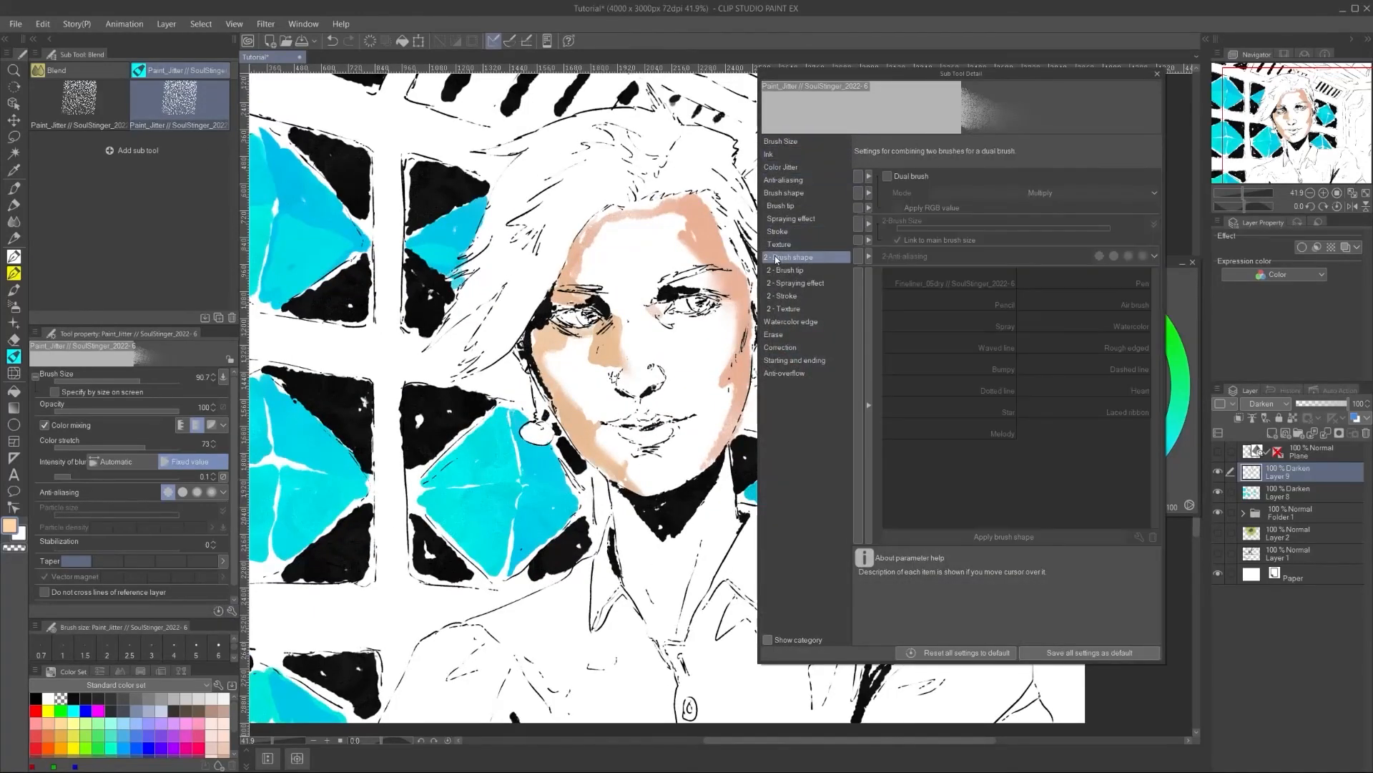
pyautogui.click(774, 169)
pyautogui.click(781, 206)
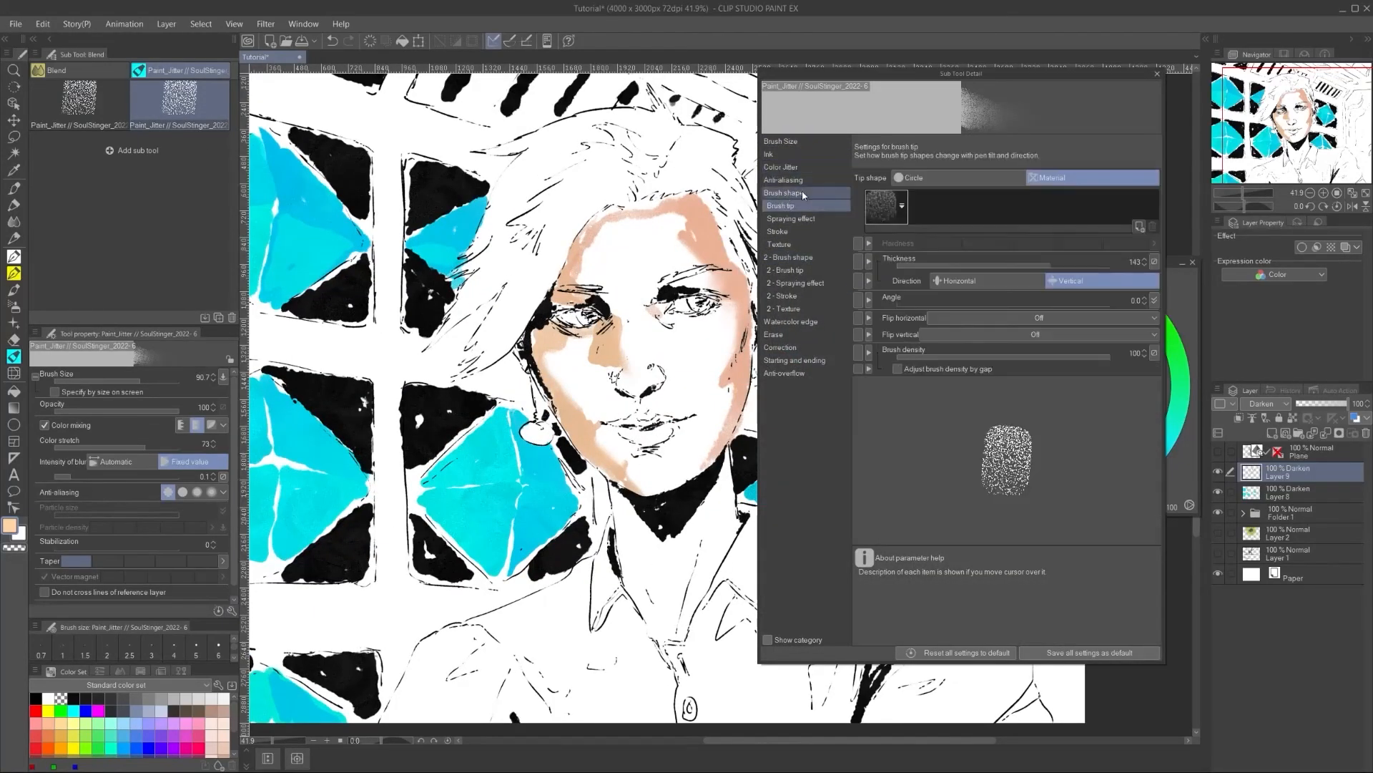
pyautogui.moveTo(840, 77); pyautogui.dragTo(967, 85)
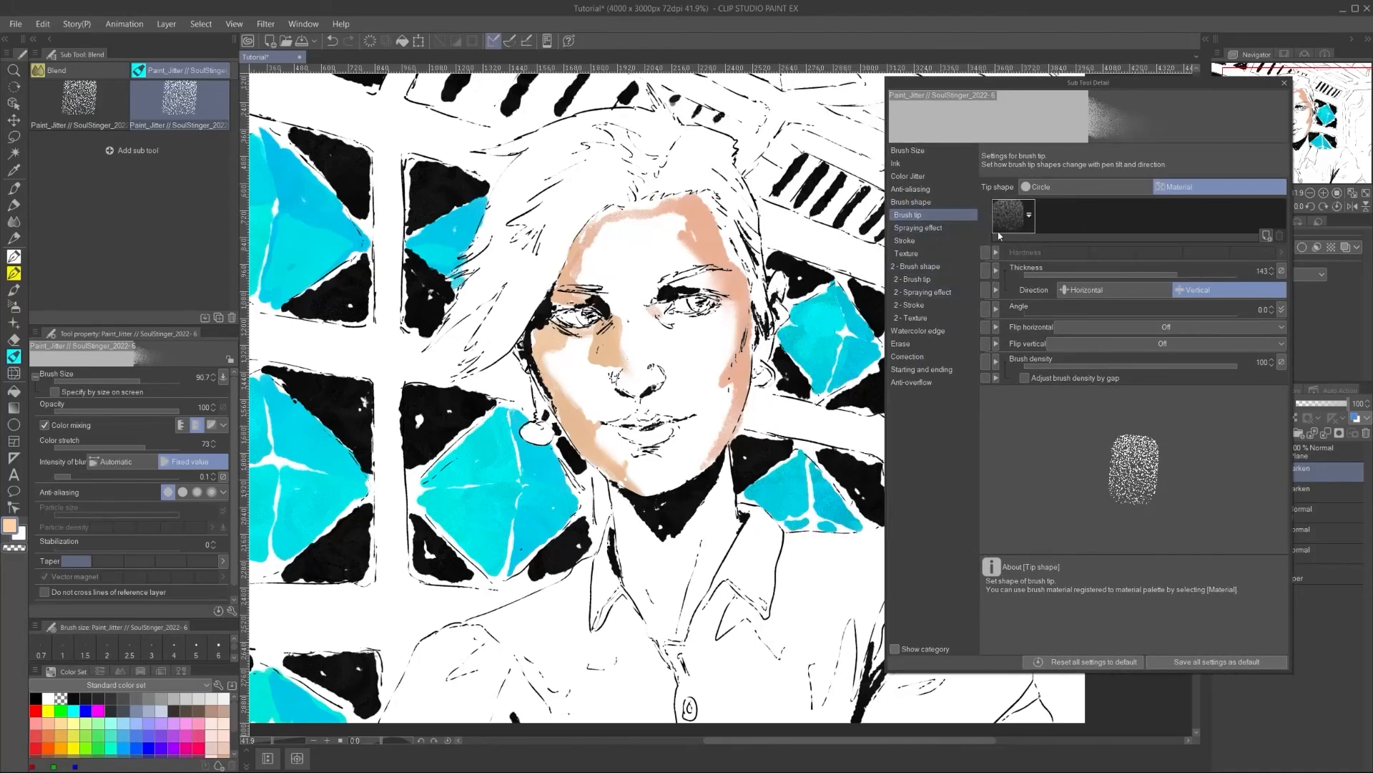
pyautogui.click(906, 240)
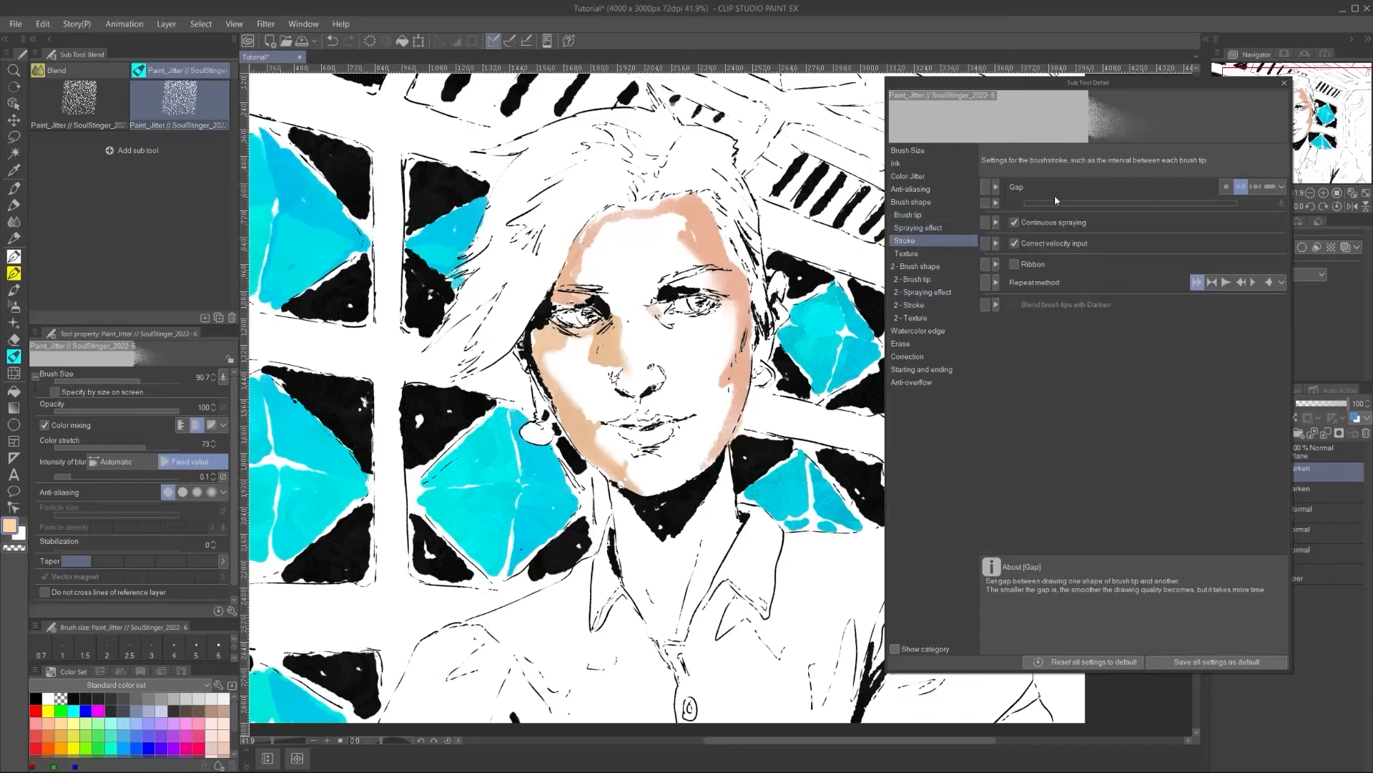
# Step: Try the fixed gap and the tightest gap preset, blending the peach along the far cheek and jaw
pyautogui.click(1227, 188)
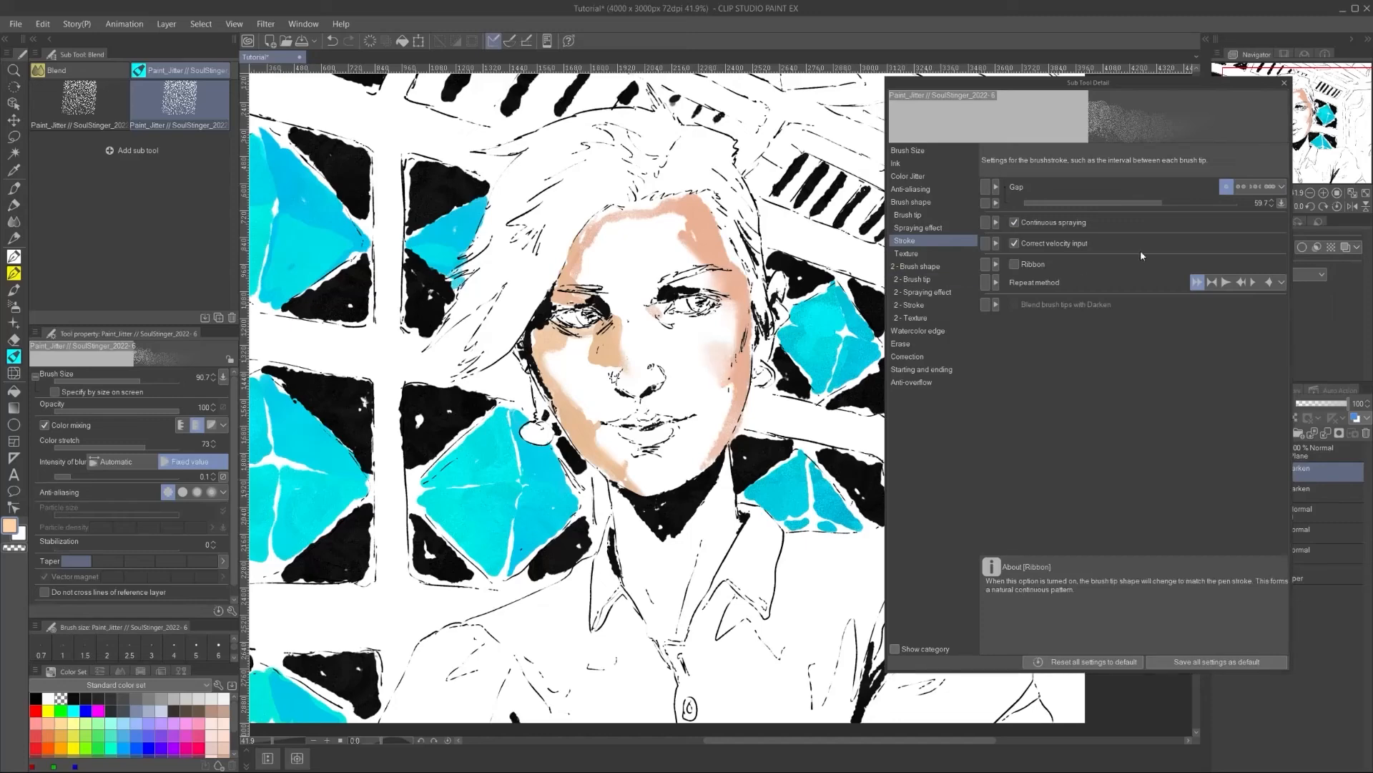
pyautogui.click(1270, 187)
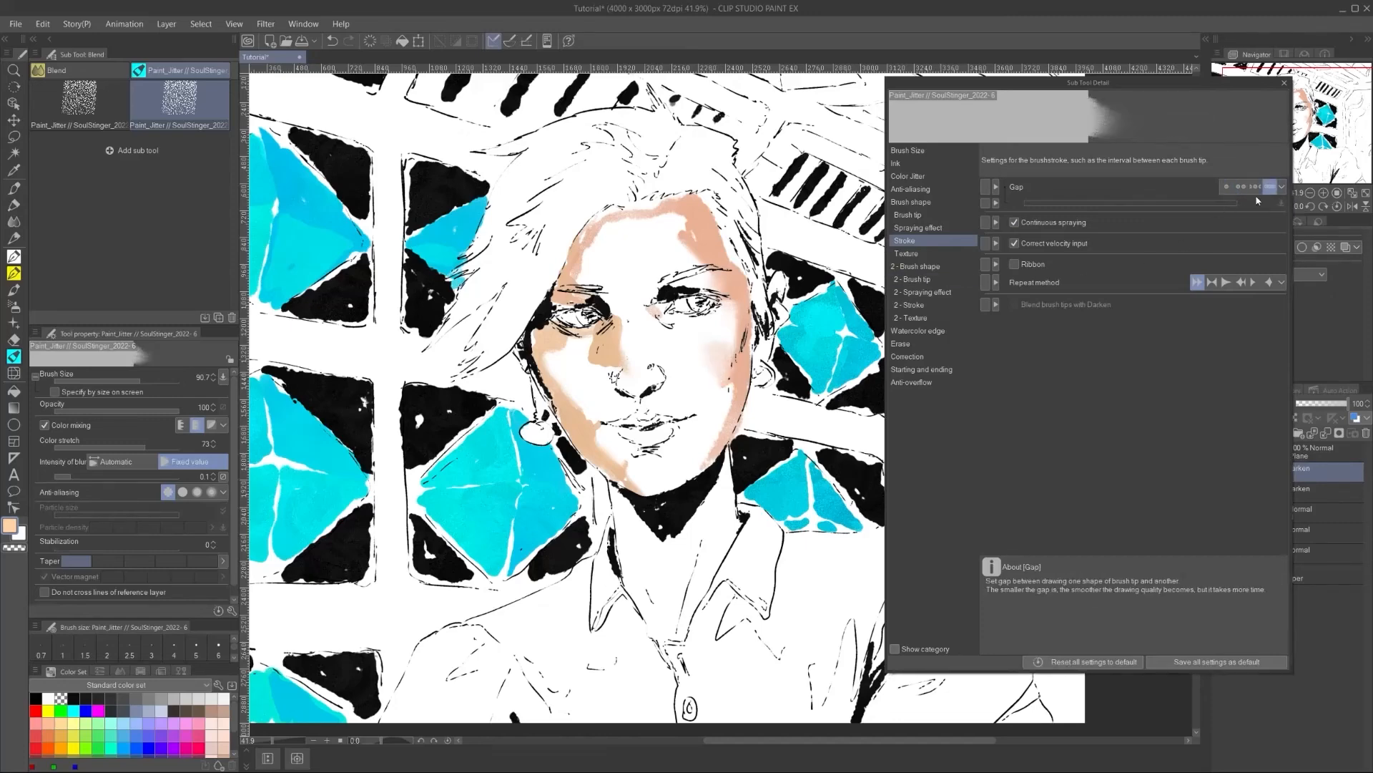
pyautogui.scroll(5, 709, 433)
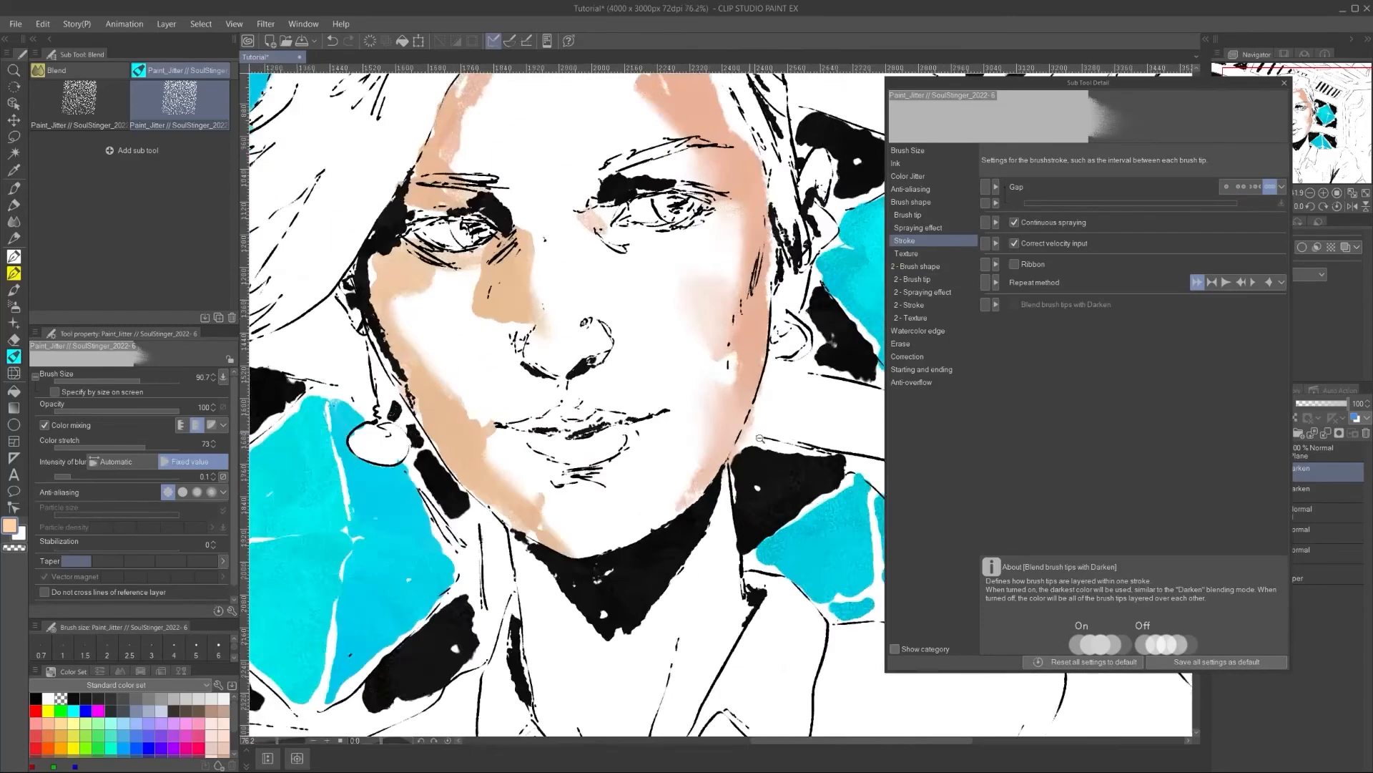
pyautogui.moveTo(682, 446)
pyautogui.mouseDown()
pyautogui.moveTo(653, 400)
pyautogui.moveTo(657, 496)
pyautogui.moveTo(635, 418)
pyautogui.moveTo(561, 279)
pyautogui.moveTo(671, 420)
pyautogui.moveTo(623, 260)
pyautogui.moveTo(633, 394)
pyautogui.mouseUp()
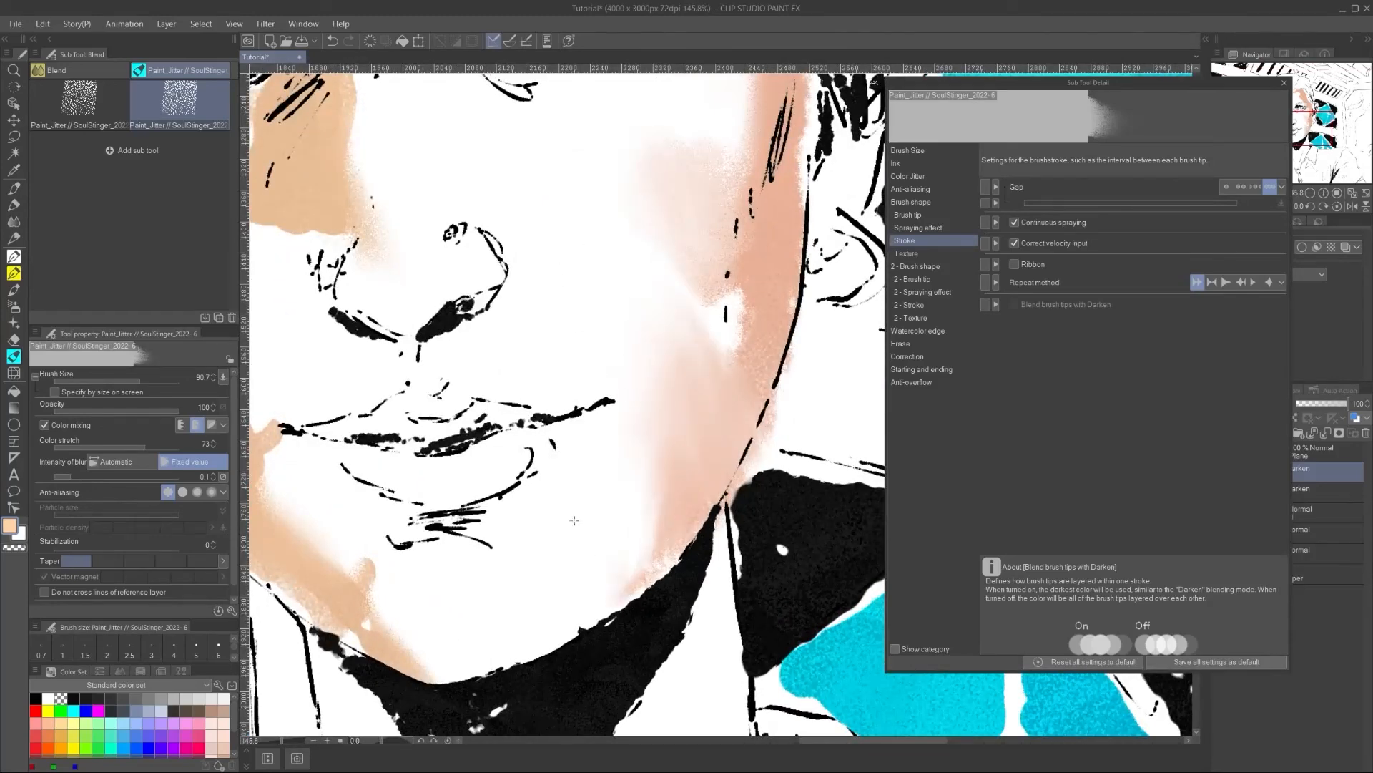
# Step: Set the blend brush's stroke gap to a fixed value of 103.5
pyautogui.click(941, 215)
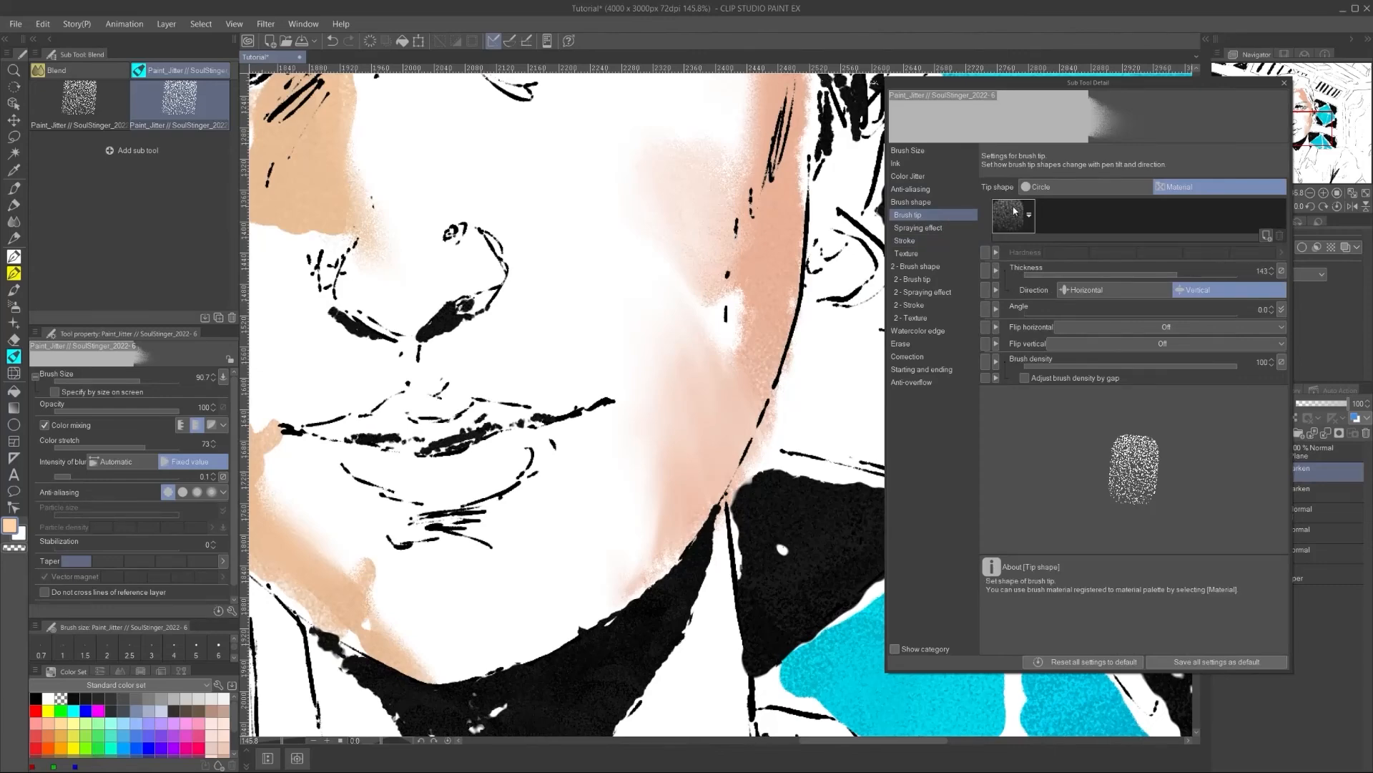
pyautogui.click(923, 240)
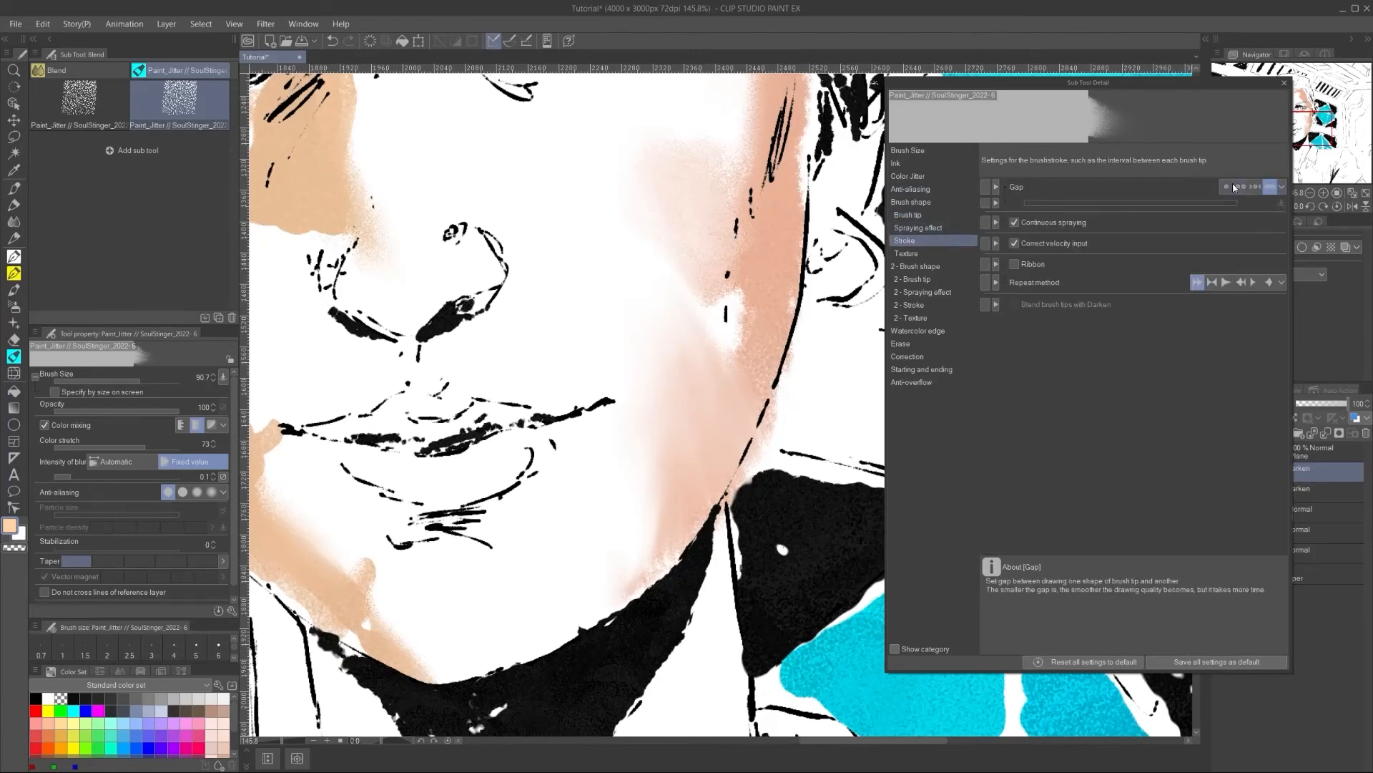
pyautogui.click(1163, 203)
pyautogui.moveTo(1173, 203); pyautogui.dragTo(1177, 203)
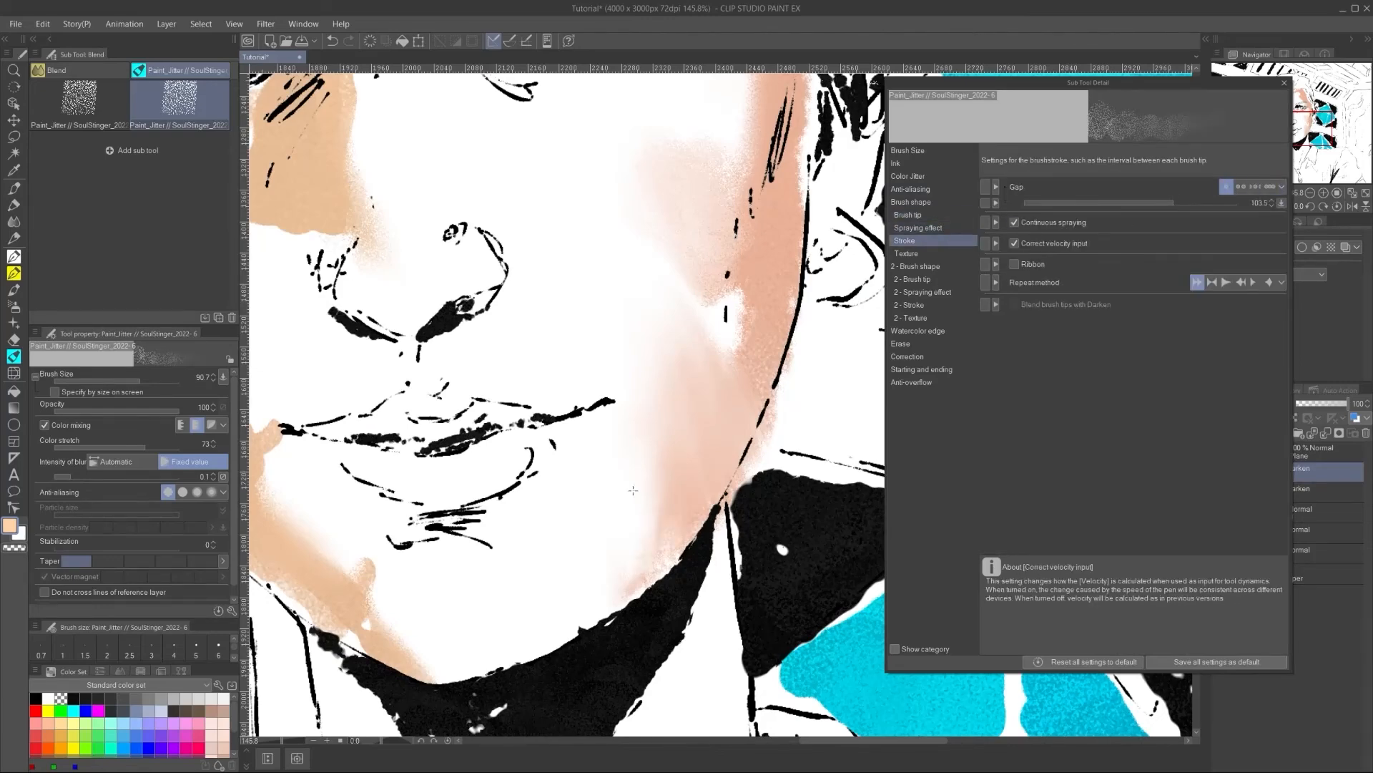
# Step: Undo the latest blending strokes on the lower cheek and jaw
pyautogui.hotkey('ctrl', 'z')
pyautogui.hotkey('ctrl', 'z')
pyautogui.hotkey('ctrl', 'z')
pyautogui.hotkey('ctrl', 'z')
pyautogui.hotkey('ctrl', 'z')
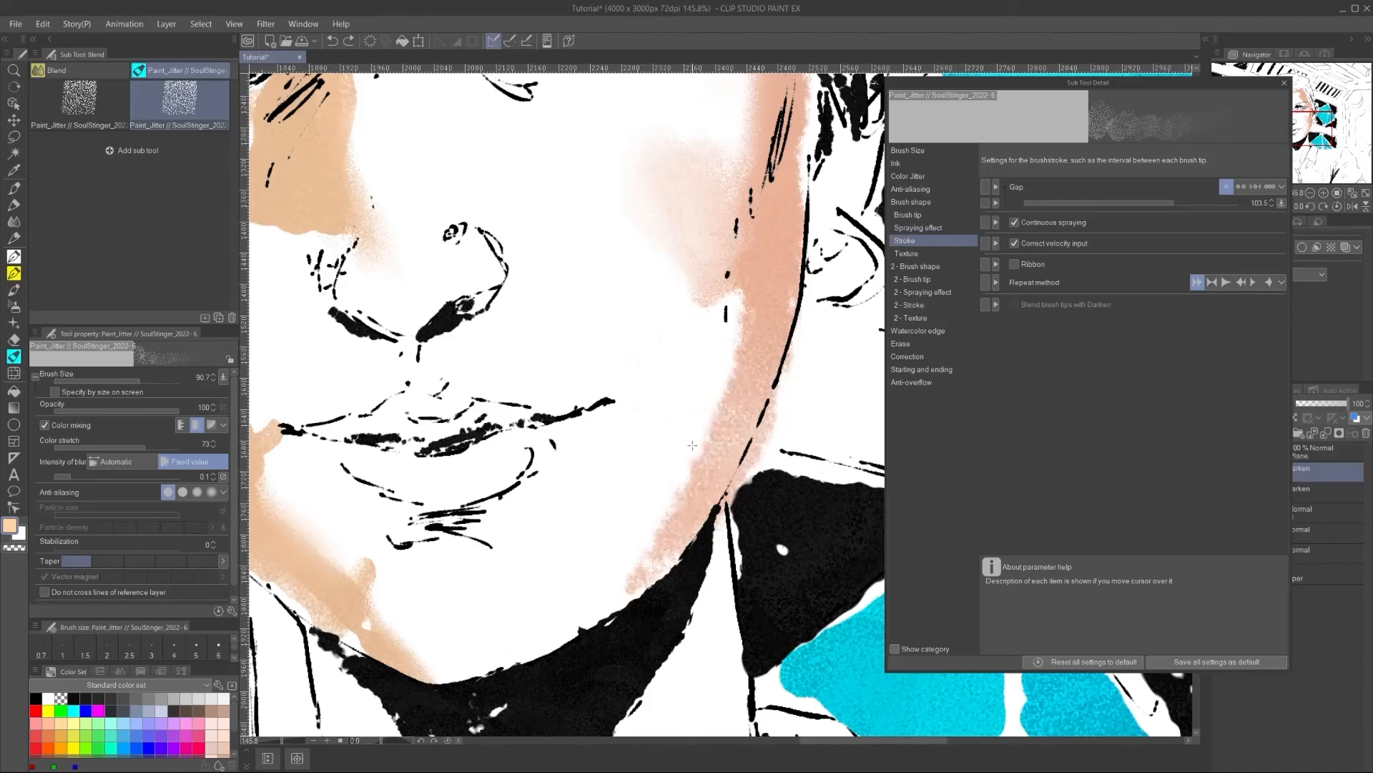
# Step: Try the wider fixed gap by blending the peach edge on the lower cheek and jaw
pyautogui.moveTo(699, 457); pyautogui.dragTo(669, 379)
pyautogui.moveTo(662, 503); pyautogui.dragTo(623, 558)
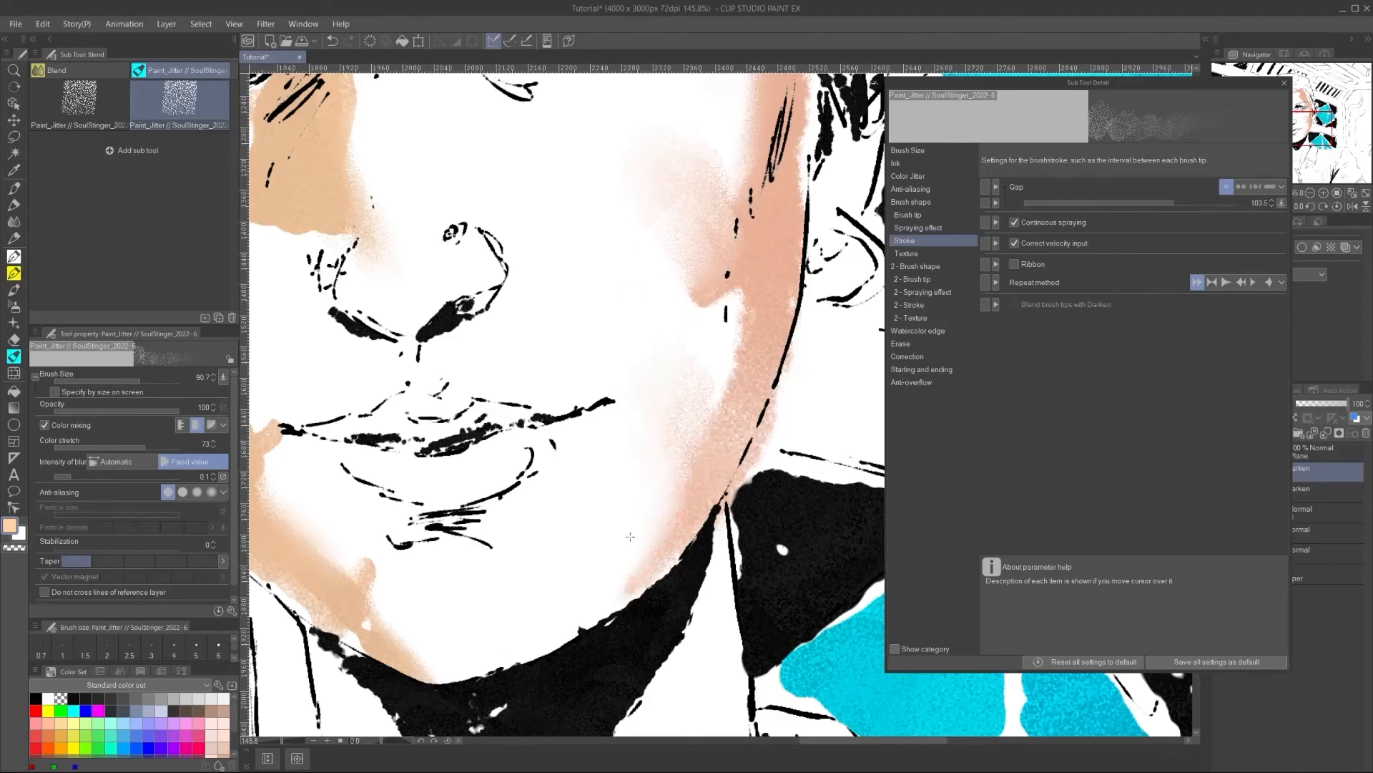
pyautogui.scroll(-5, 608, 357)
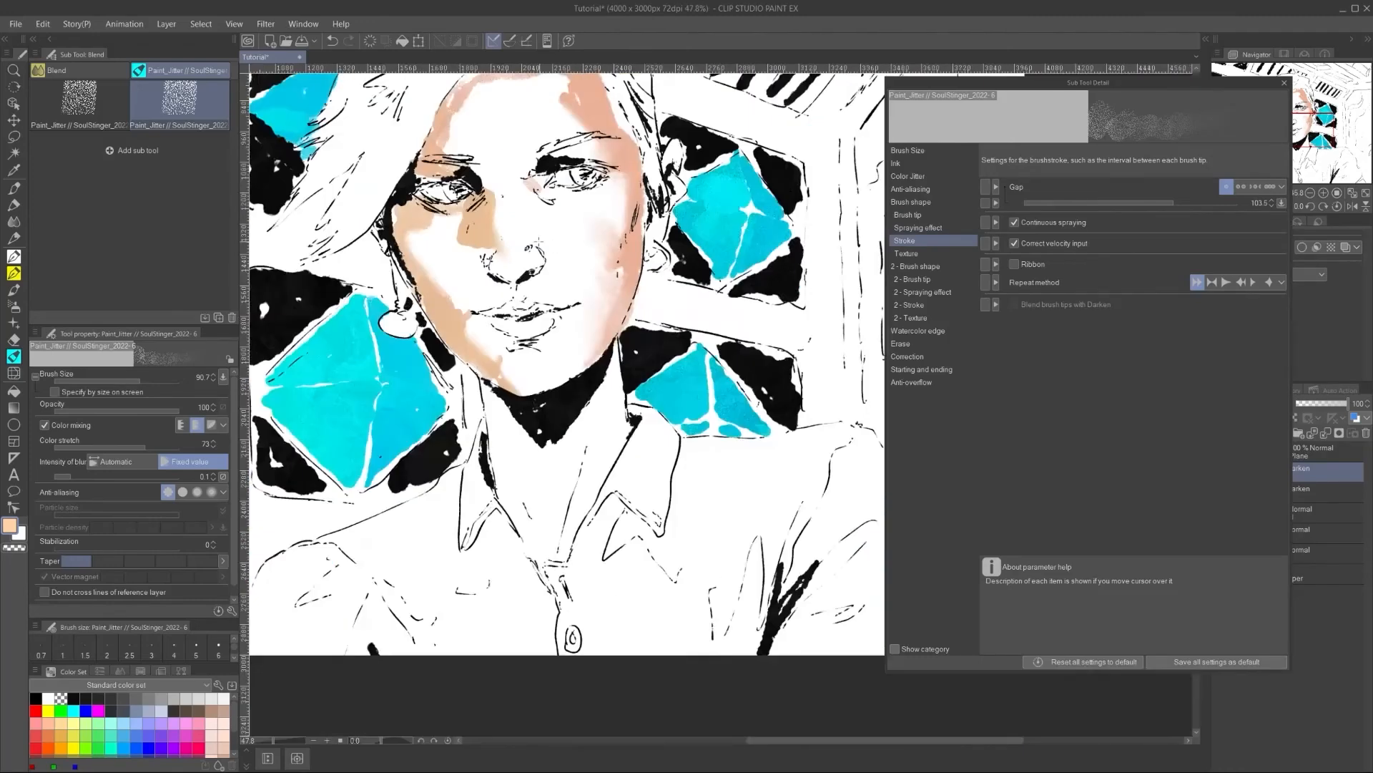
# Step: Undo the remaining blending strokes on the forehead, cheek and jaw back to the hard-edged peach shading
pyautogui.hotkey('ctrl', 'z')
pyautogui.hotkey('ctrl', 'z')
pyautogui.hotkey('ctrl', 'z')
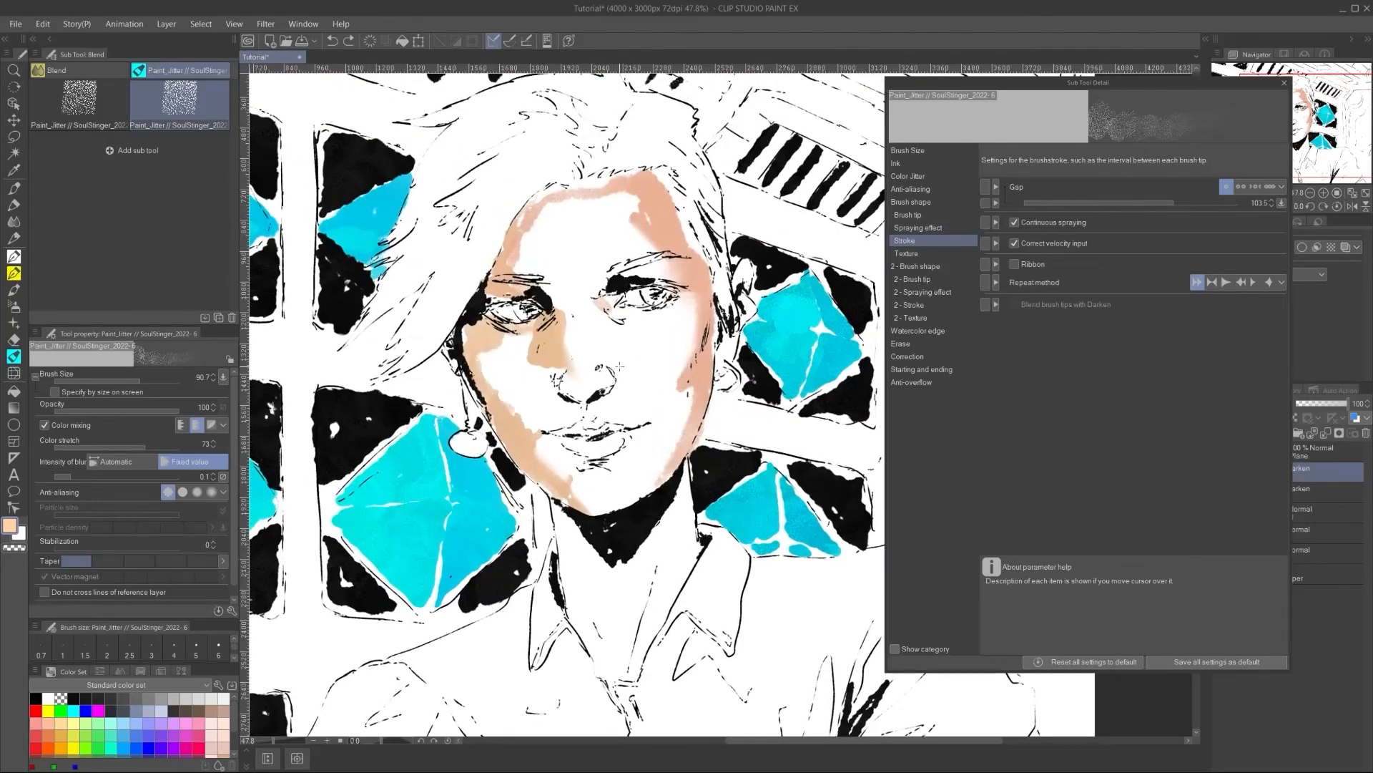
pyautogui.hotkey('ctrl', 'z')
pyautogui.hotkey('ctrl', 'z')
pyautogui.hotkey('ctrl', 'z')
pyautogui.hotkey('ctrl', 'y')
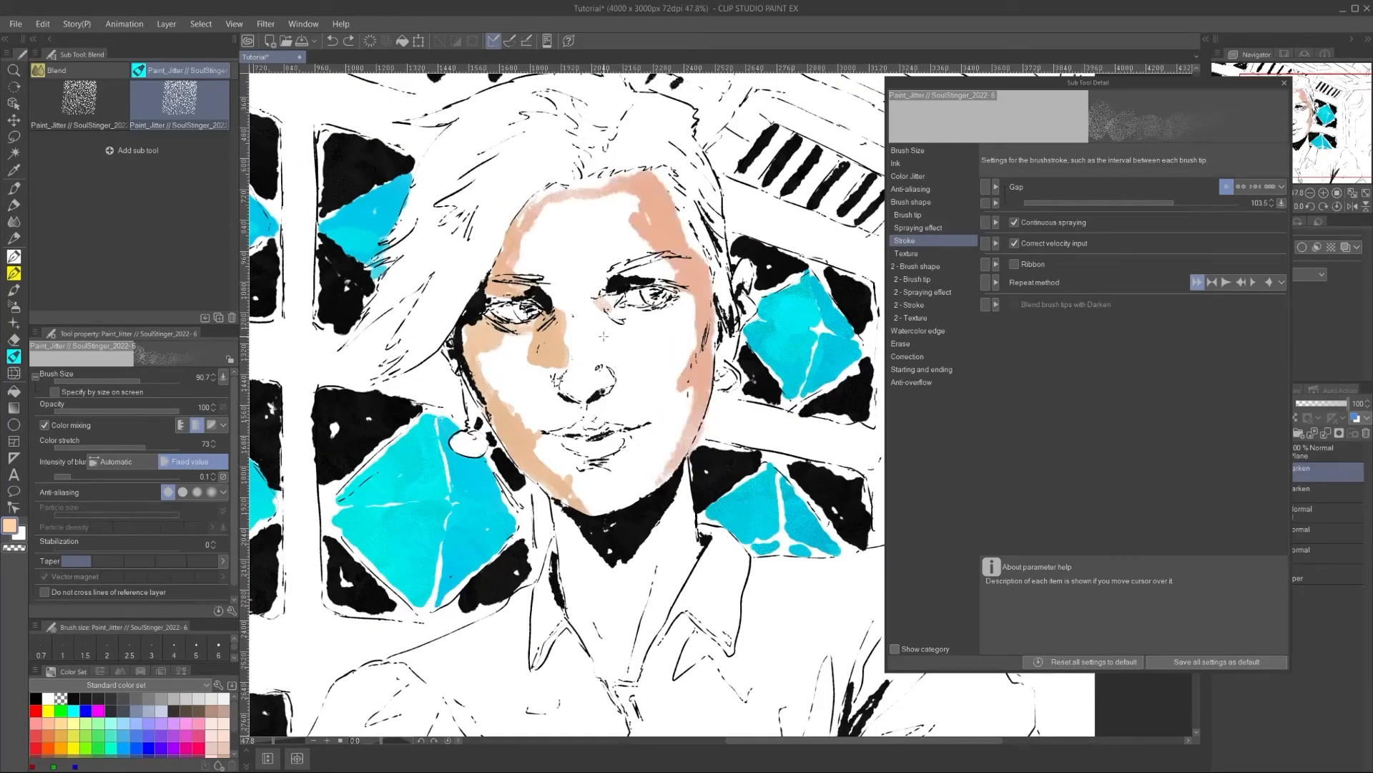
# Step: Try the brush with color mixing turned off by painting peach patches on the cheek and forehead
pyautogui.click(907, 151)
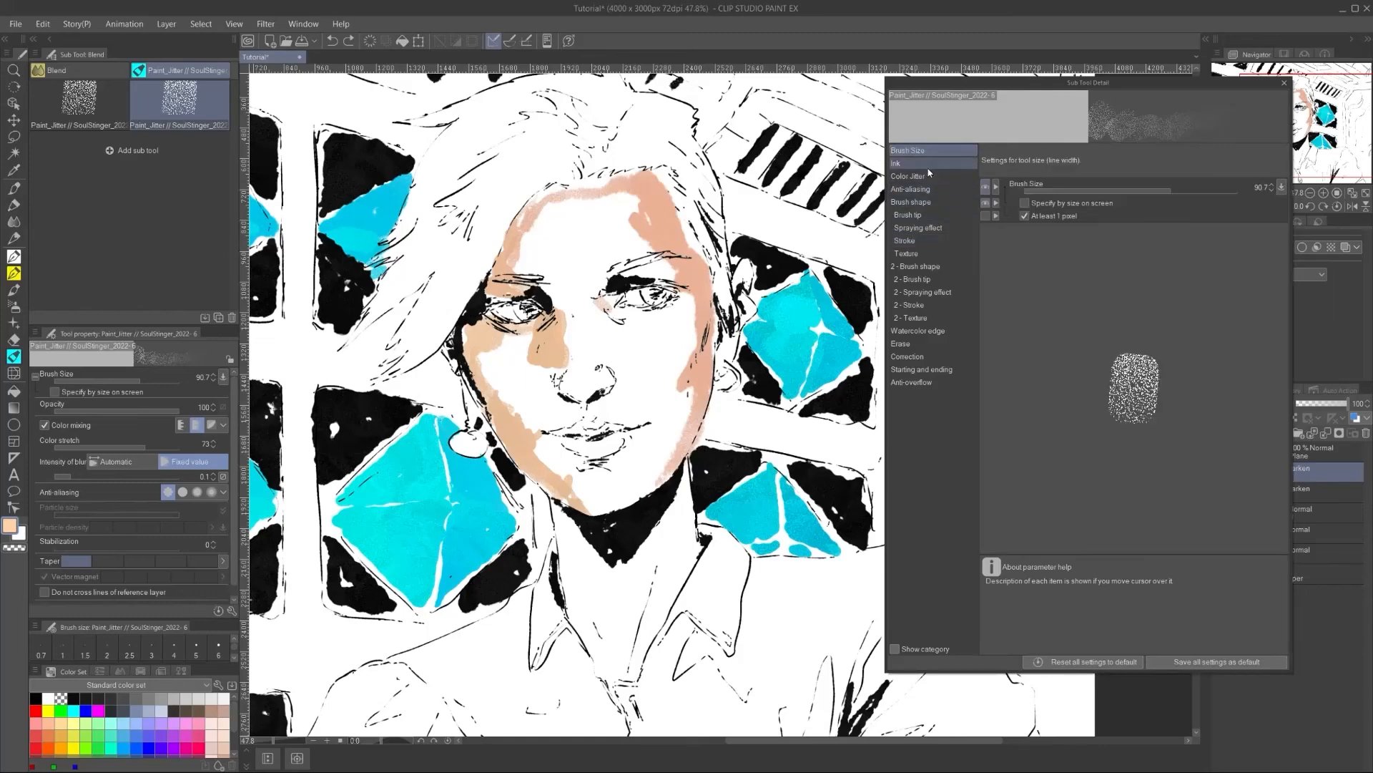
pyautogui.click(951, 164)
pyautogui.click(1014, 231)
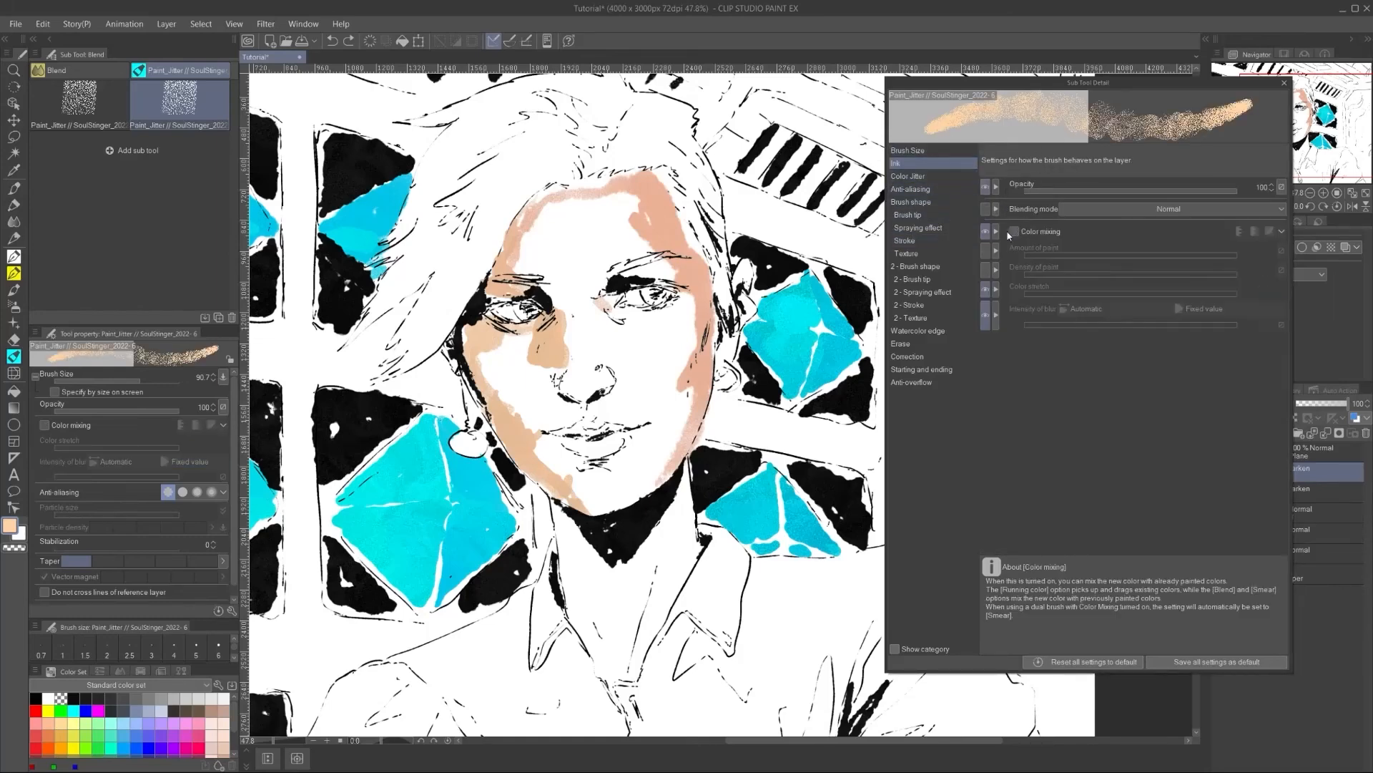
pyautogui.moveTo(626, 326)
pyautogui.mouseDown()
pyautogui.moveTo(633, 370)
pyautogui.moveTo(616, 360)
pyautogui.moveTo(644, 331)
pyautogui.moveTo(663, 338)
pyautogui.moveTo(630, 362)
pyautogui.moveTo(665, 361)
pyautogui.moveTo(601, 350)
pyautogui.moveTo(590, 225)
pyautogui.mouseUp()
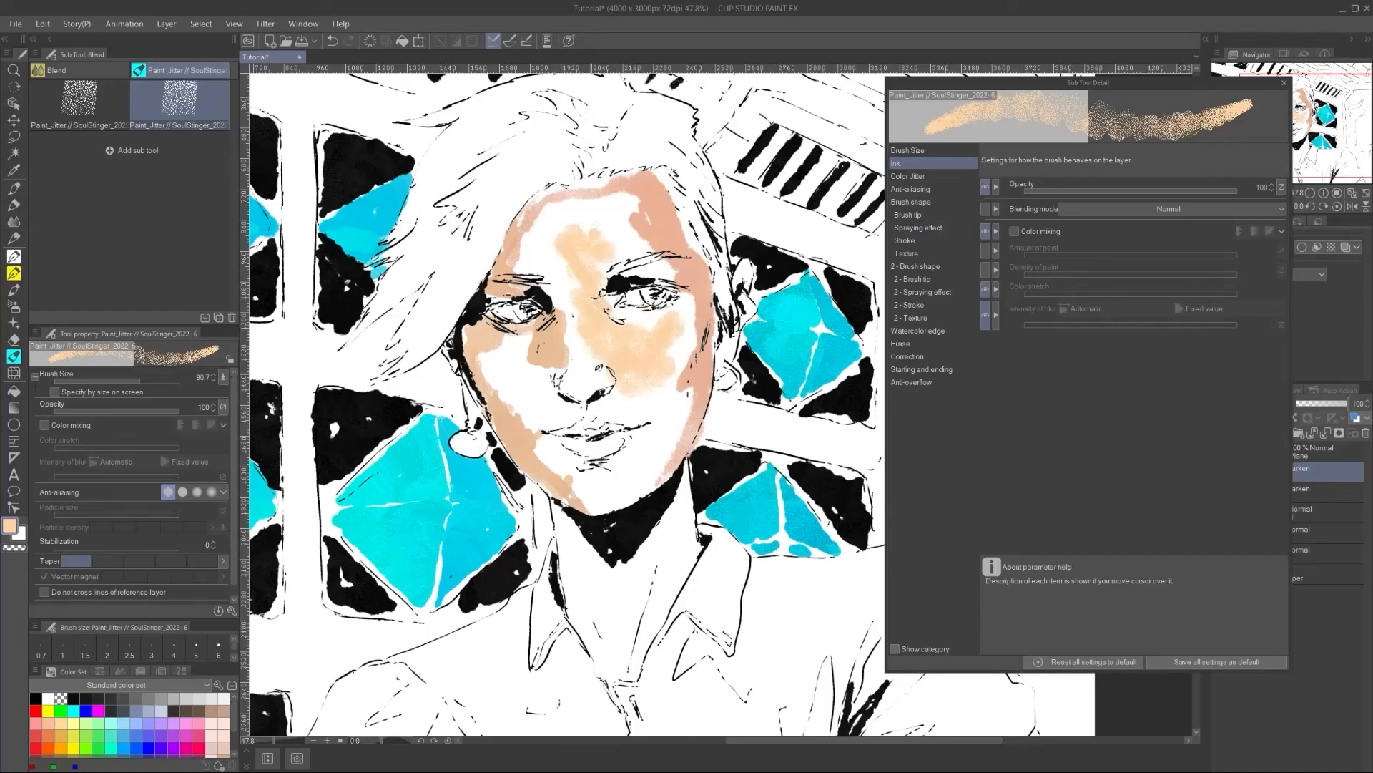
pyautogui.click(1014, 231)
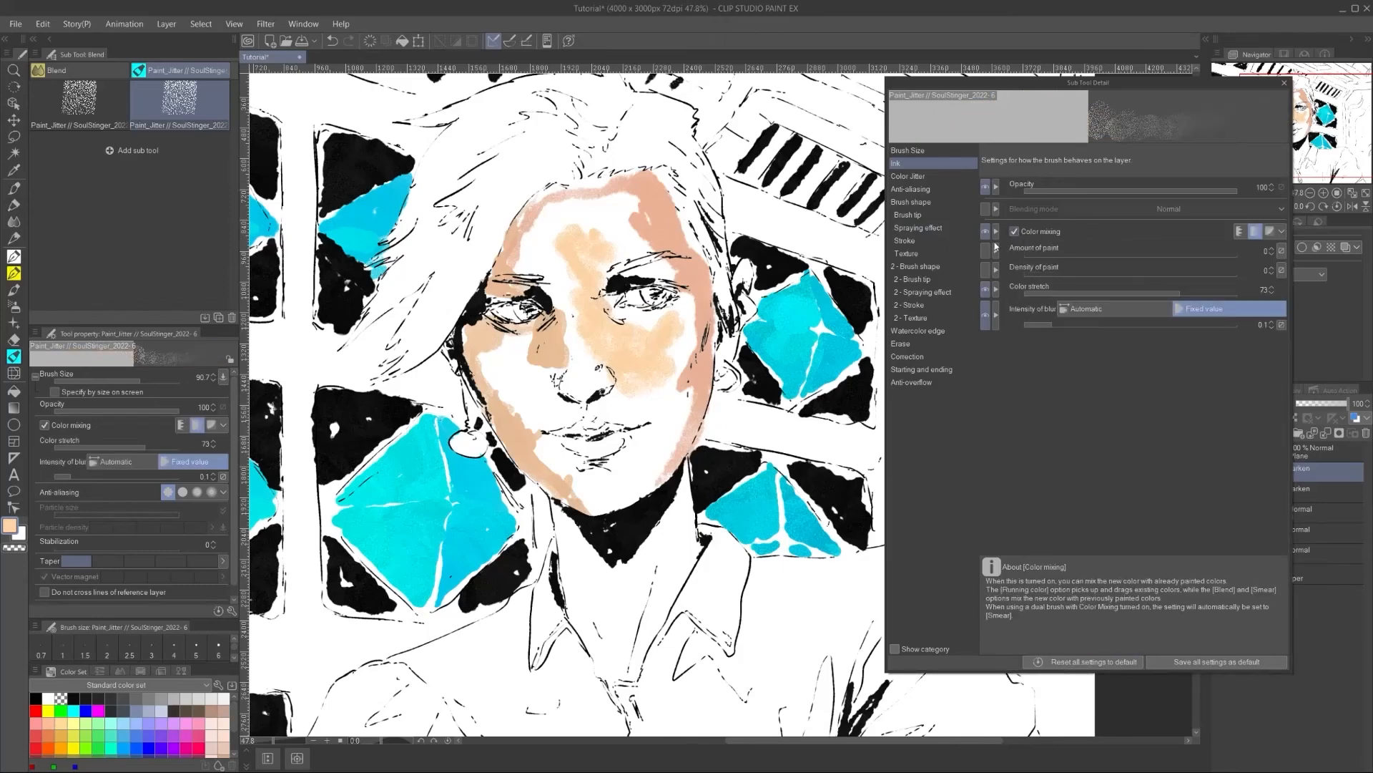
pyautogui.hotkey('ctrl', 'z')
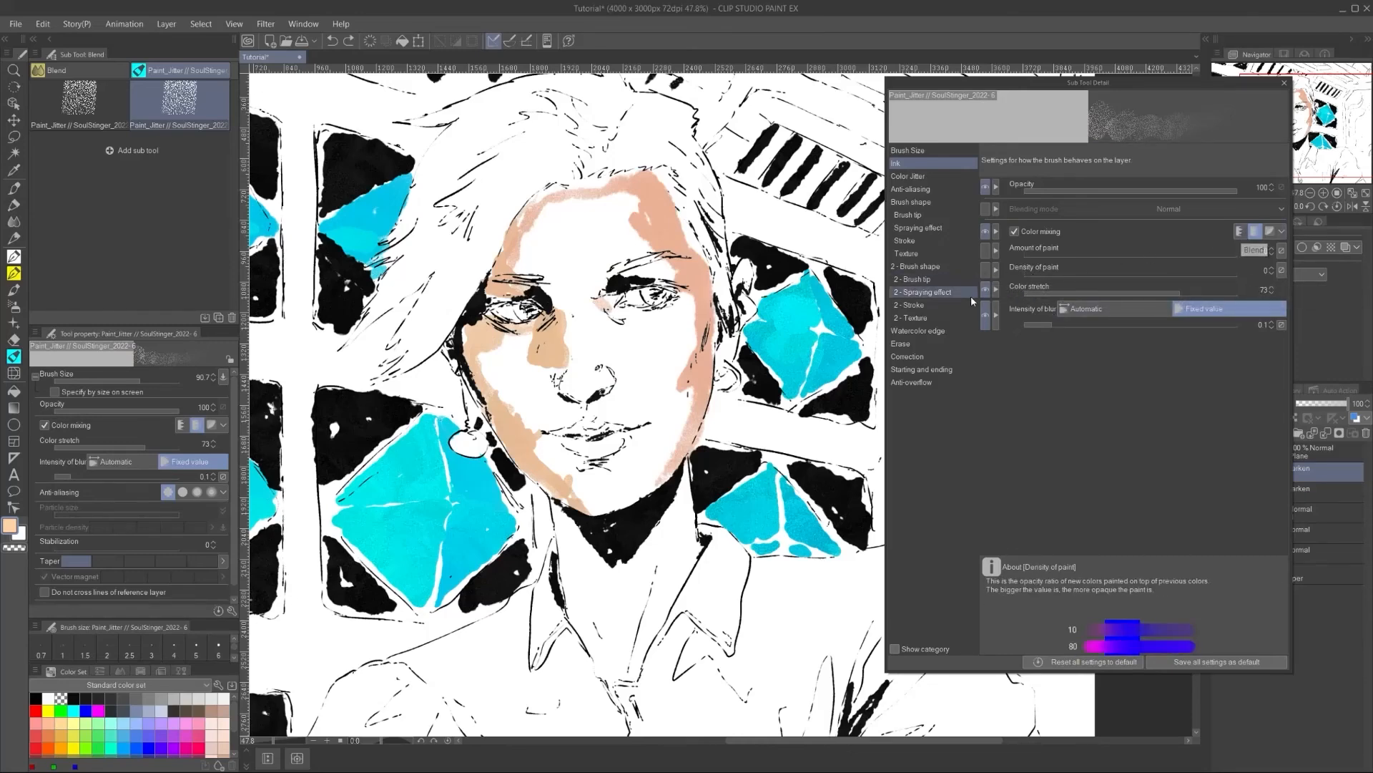
# Step: Try a blending stroke over the far cheek with color mixing enabled, and undo it
pyautogui.moveTo(684, 362)
pyautogui.mouseDown()
pyautogui.moveTo(679, 304)
pyautogui.moveTo(711, 320)
pyautogui.mouseUp()
pyautogui.hotkey('ctrl', 'z')
pyautogui.hotkey('ctrl', 'z')
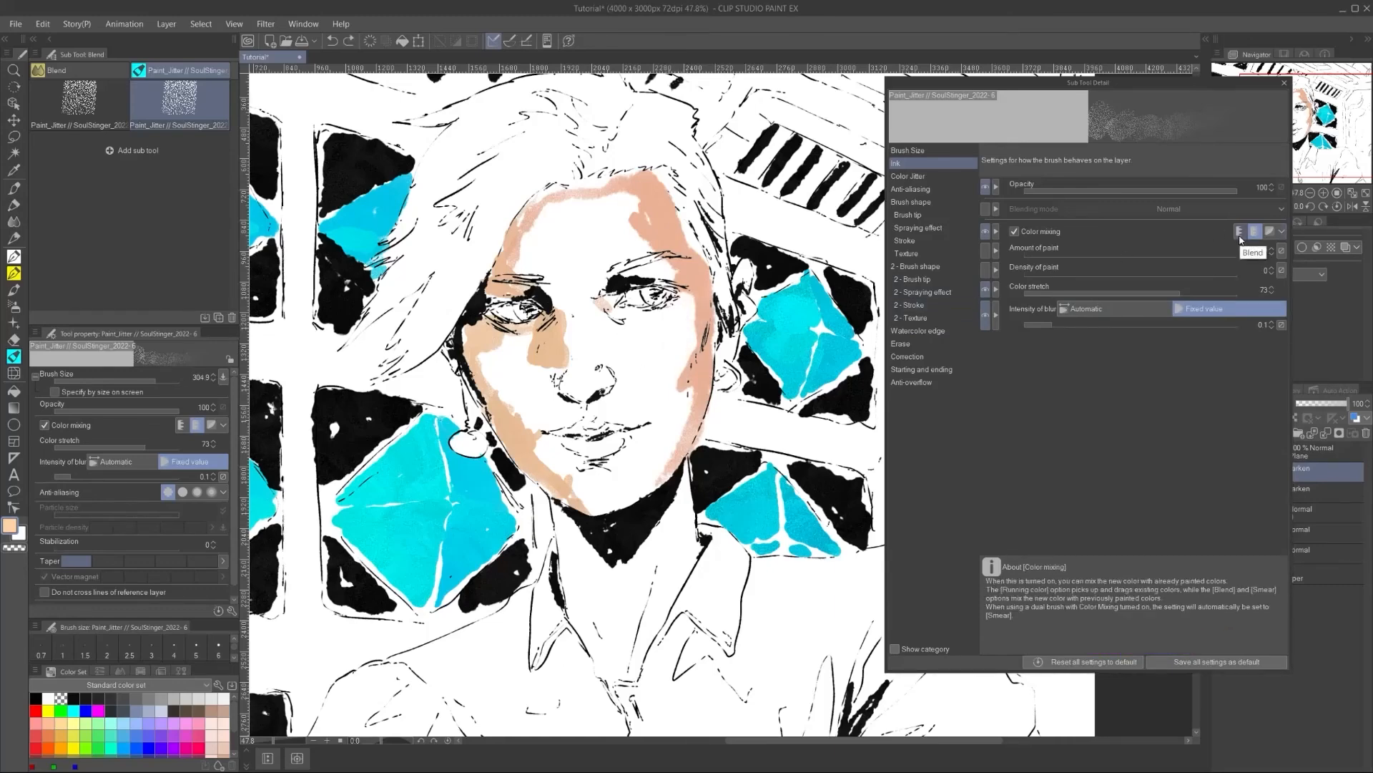
# Step: Set the color mixing mode to Blend and soften the peach edge along the far cheek and jaw at brush size 127.3
pyautogui.click(1240, 232)
pyautogui.click(678, 354)
pyautogui.hotkey('ctrl', 'z')
pyautogui.moveTo(688, 328)
pyautogui.mouseDown()
pyautogui.moveTo(682, 360)
pyautogui.moveTo(679, 315)
pyautogui.moveTo(673, 358)
pyautogui.moveTo(661, 350)
pyautogui.moveTo(672, 378)
pyautogui.moveTo(662, 339)
pyautogui.moveTo(676, 313)
pyautogui.mouseUp()
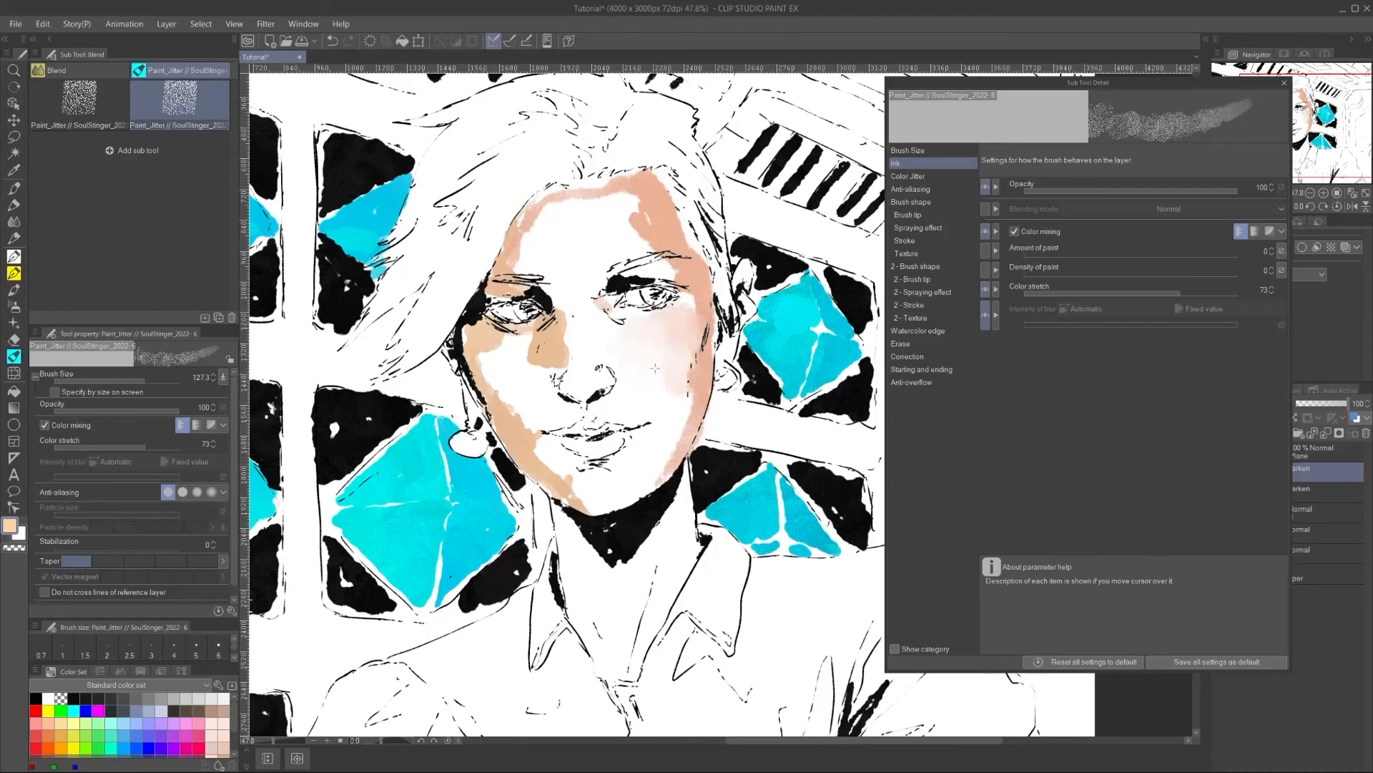
pyautogui.moveTo(666, 385)
pyautogui.mouseDown()
pyautogui.moveTo(689, 402)
pyautogui.moveTo(658, 469)
pyautogui.mouseUp()
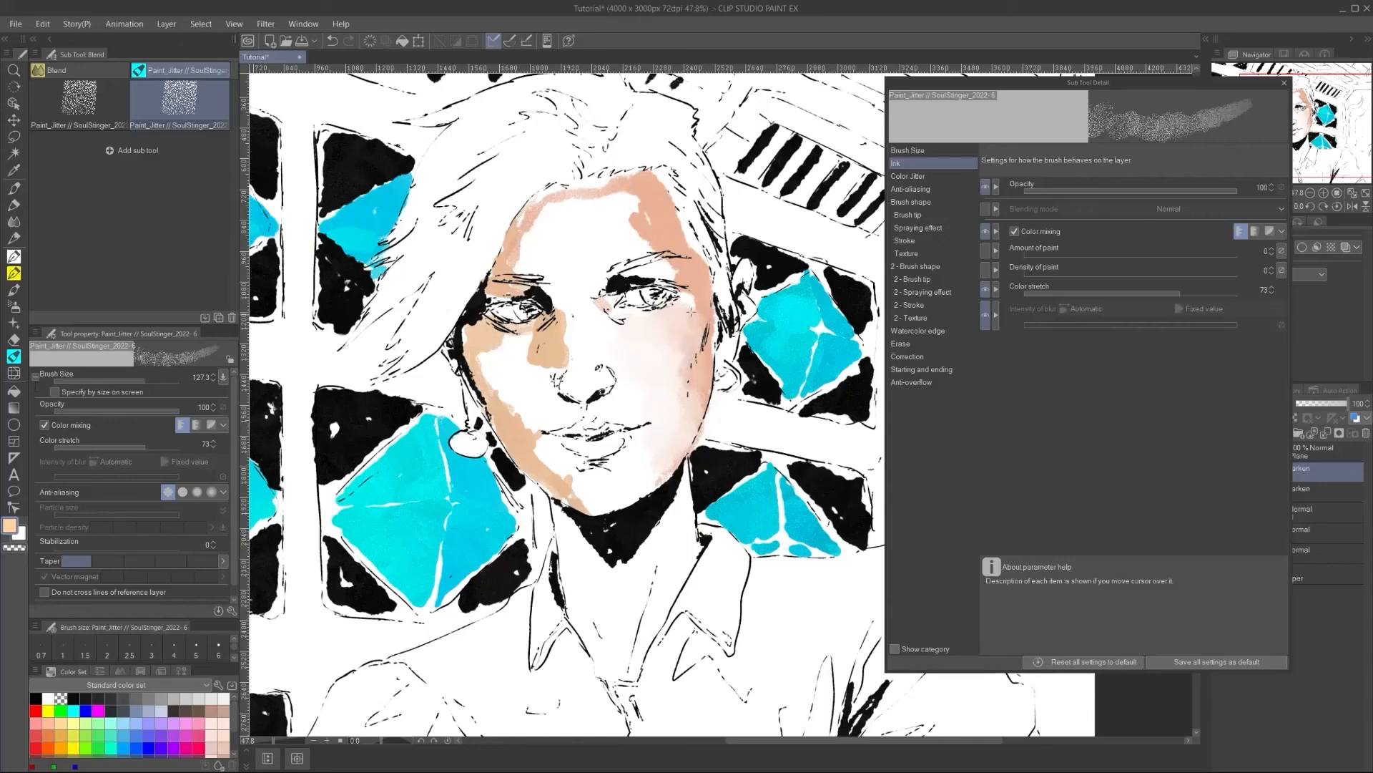
# Step: Blend the peach shading above the far eye and across the forehead into the white skin
pyautogui.moveTo(673, 270); pyautogui.dragTo(652, 270)
pyautogui.moveTo(625, 215); pyautogui.dragTo(586, 201)
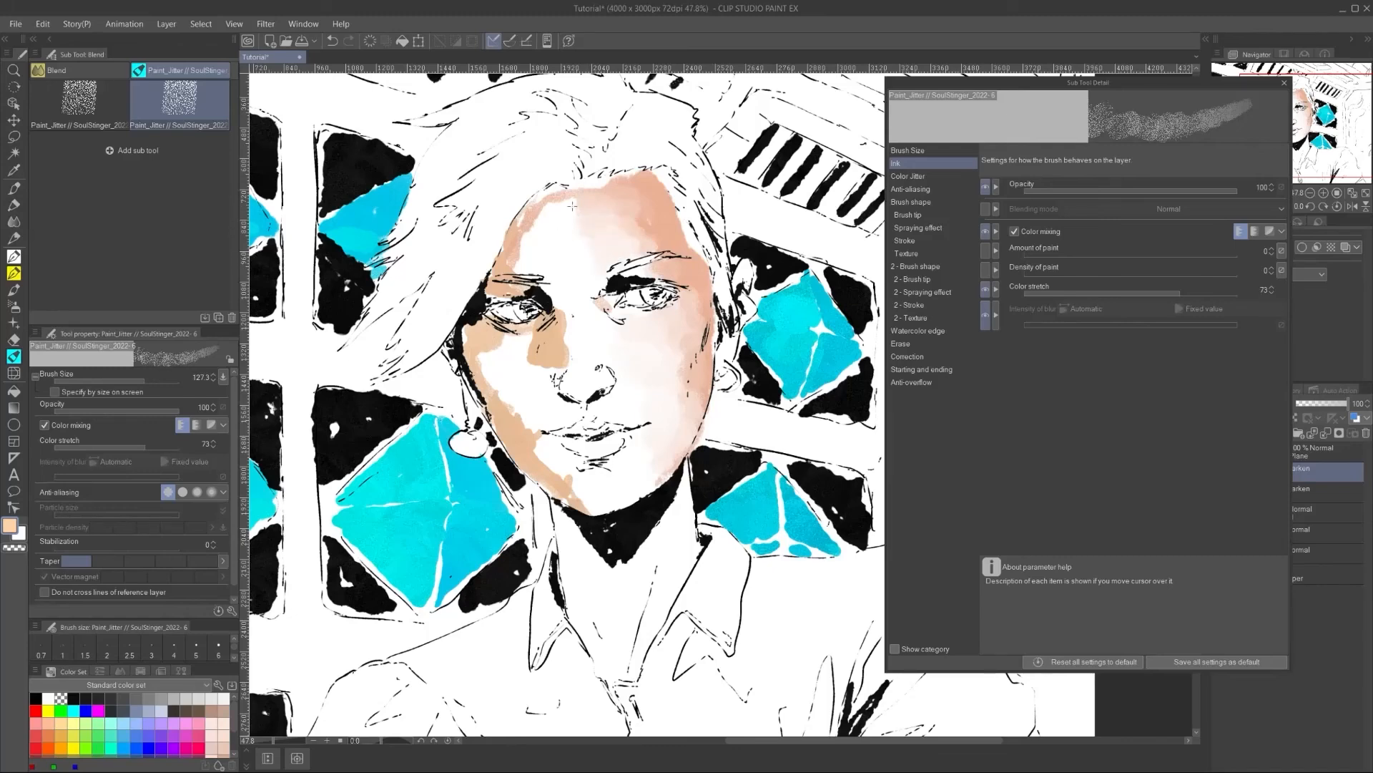
pyautogui.moveTo(530, 221); pyautogui.dragTo(562, 238)
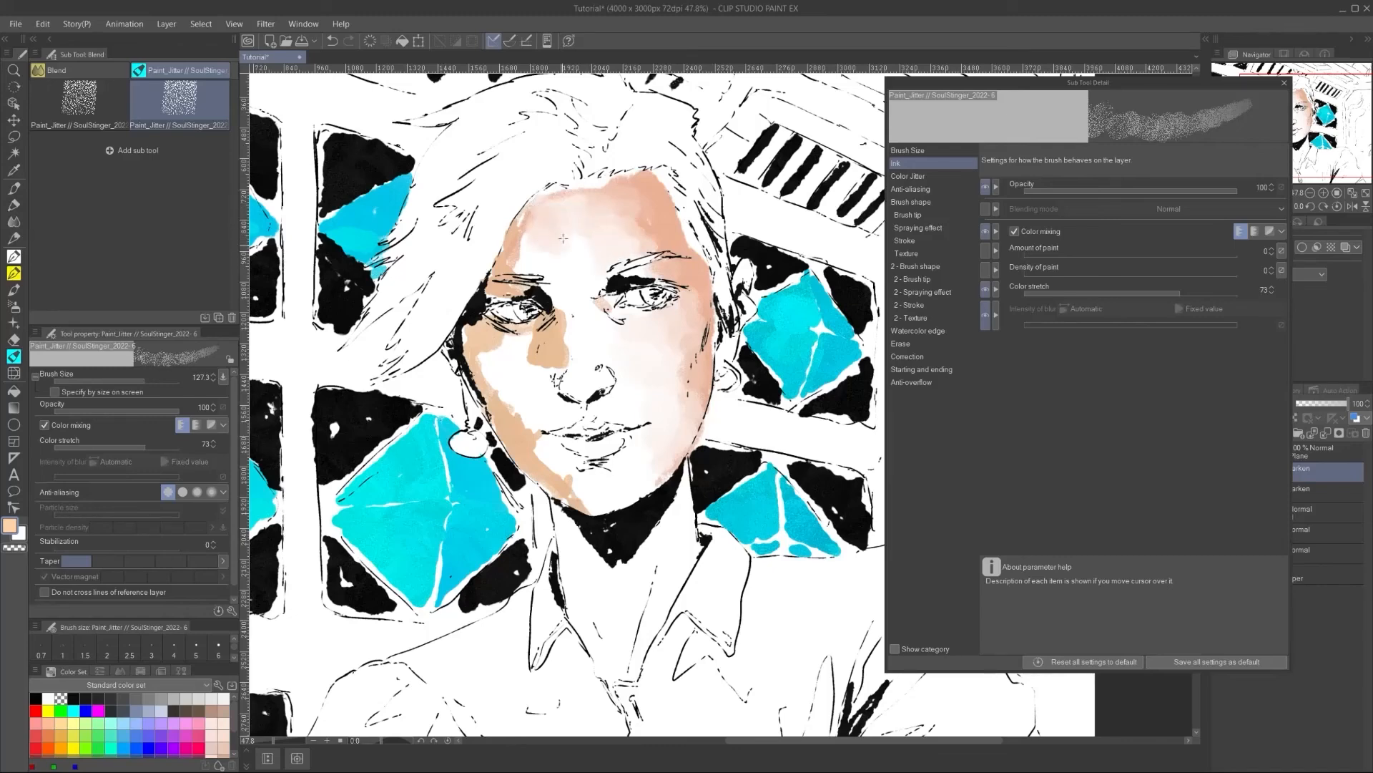
pyautogui.scroll(-5, 552, 255)
pyautogui.scroll(8, 678, 194)
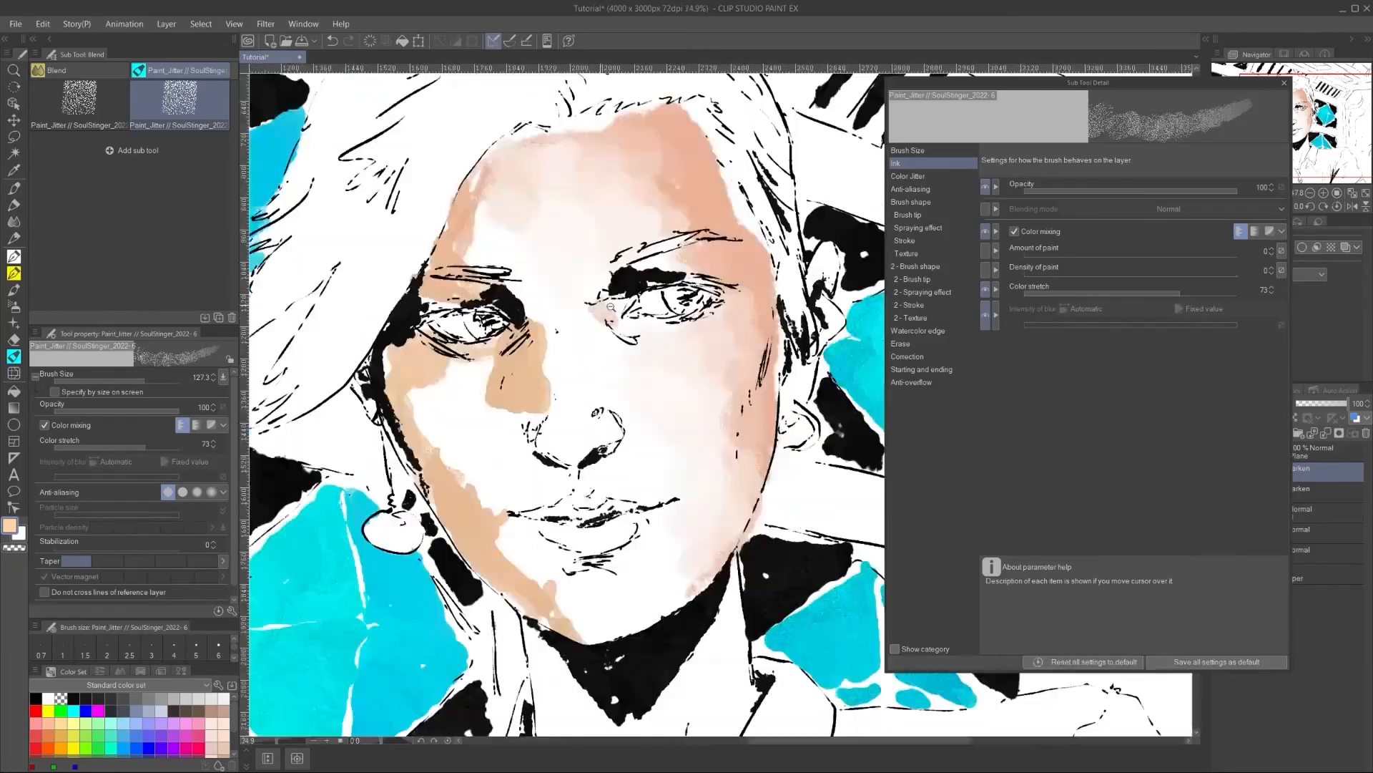
pyautogui.scroll(2, 677, 195)
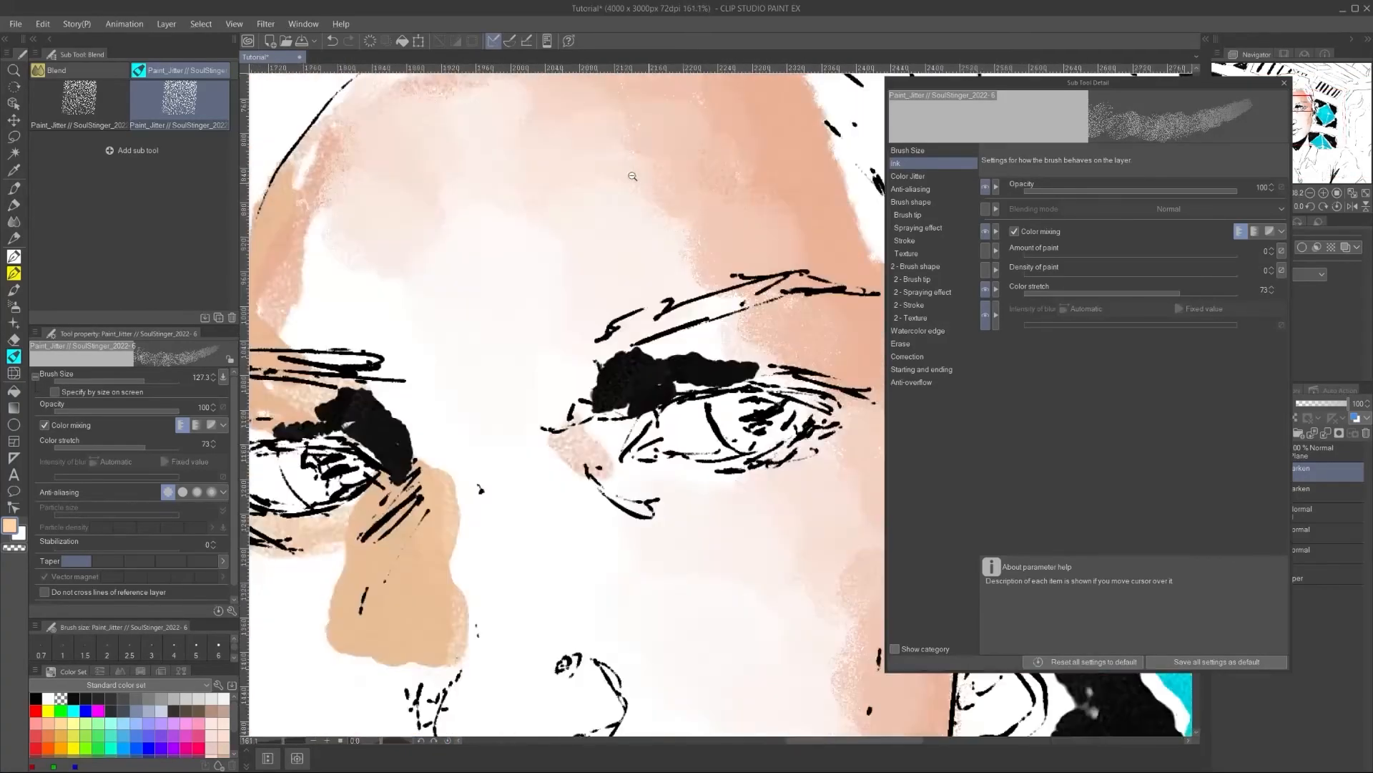
pyautogui.scroll(-8, 652, 327)
pyautogui.moveTo(651, 327); pyautogui.dragTo(654, 330)
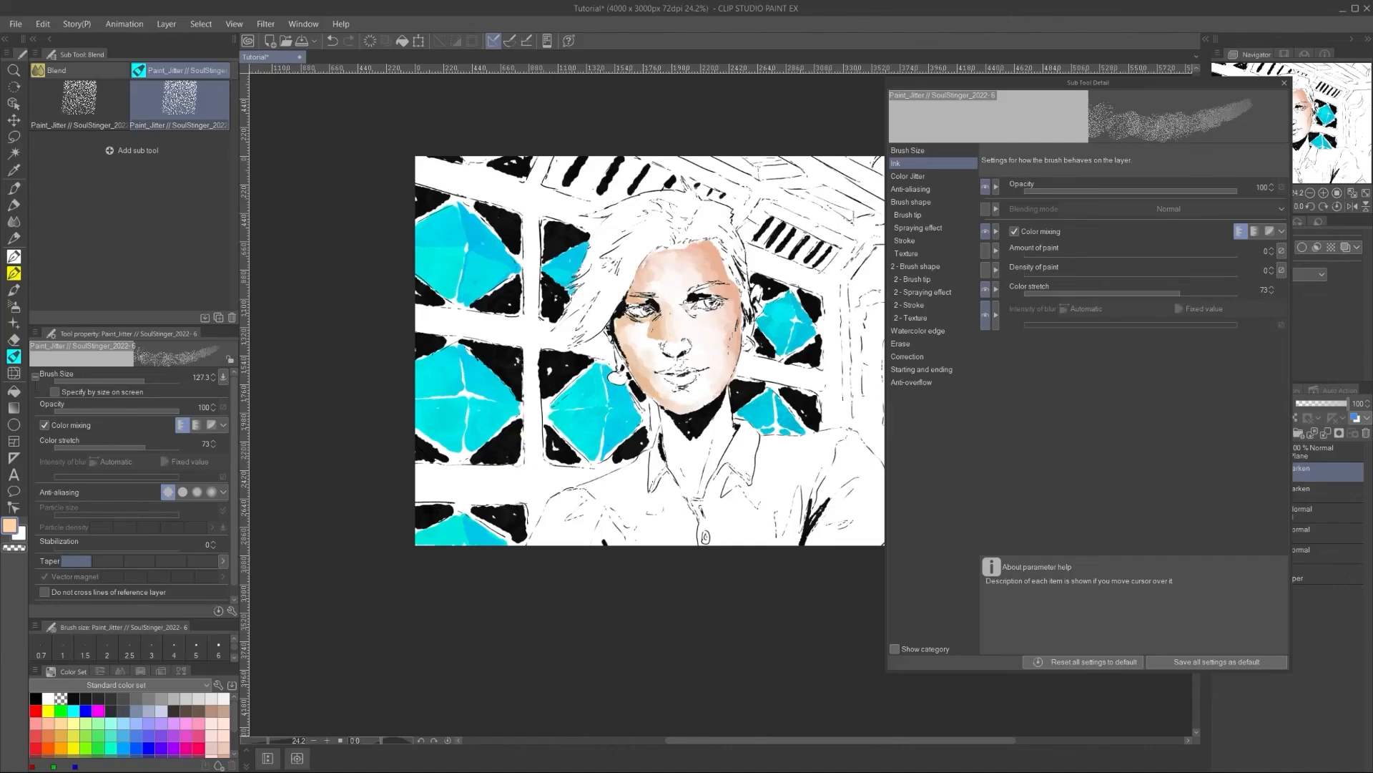
# Step: Set the color mixing mode to Running color, select Layer 9 and blend the peach edge on the far cheek
pyautogui.scroll(2, 649, 340)
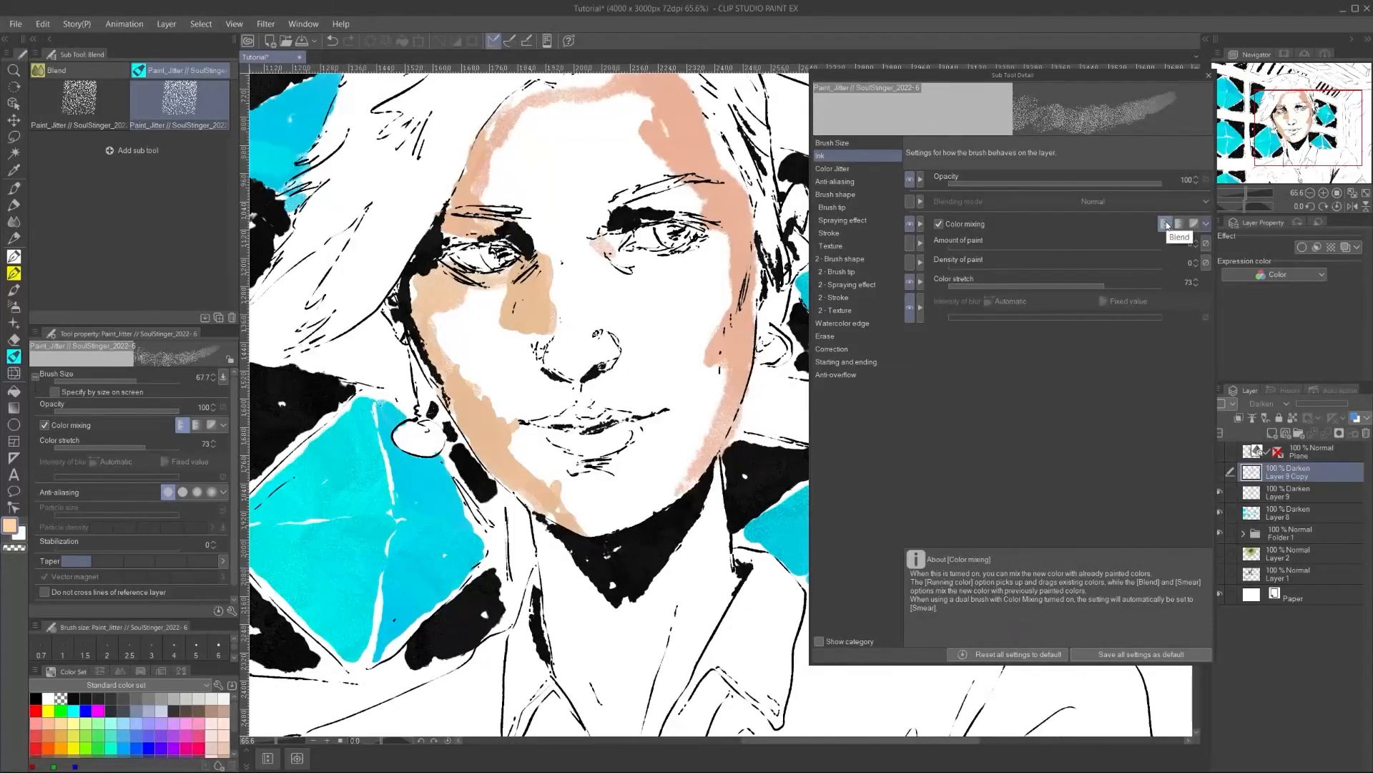
pyautogui.click(1178, 223)
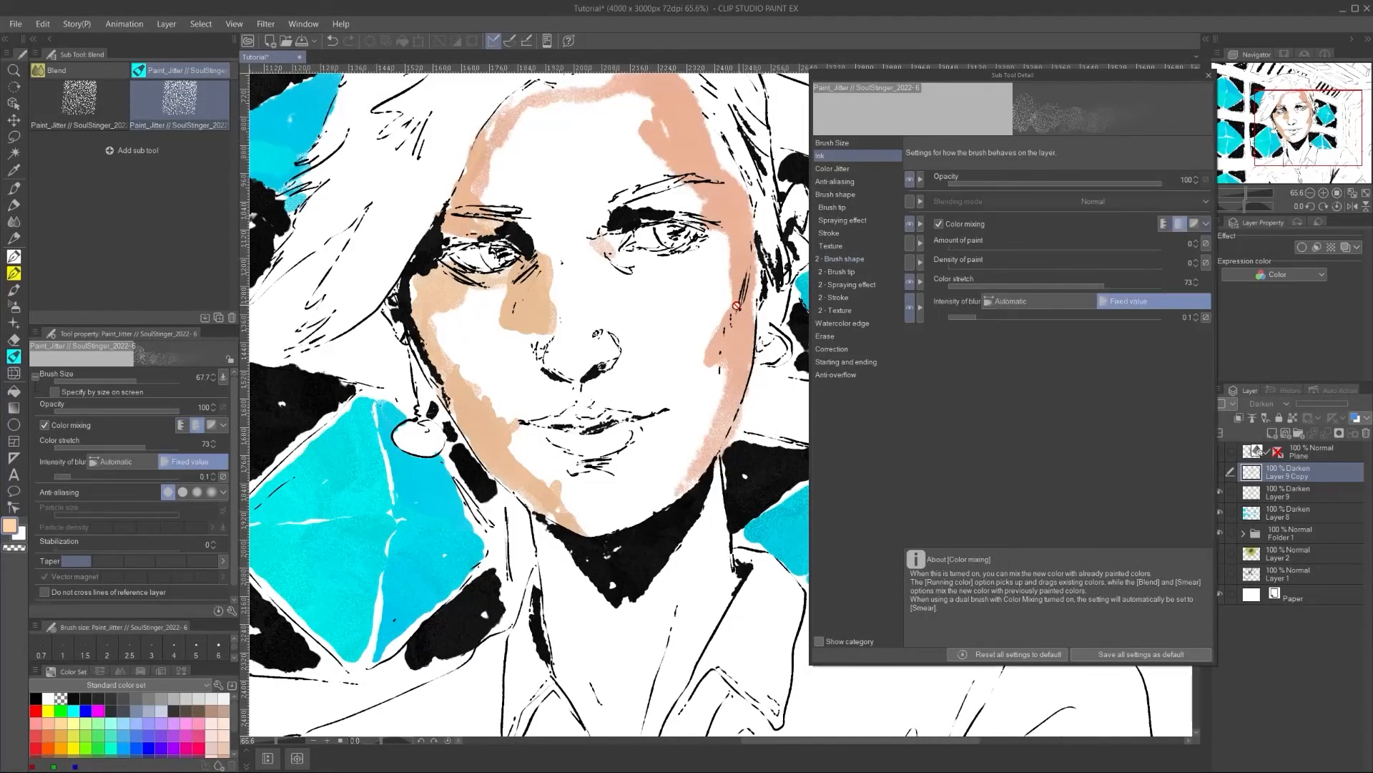
pyautogui.keyDown('ctrl'); pyautogui.keyDown('shift'); pyautogui.click(731, 323); pyautogui.keyUp('shift'); pyautogui.keyUp('ctrl')
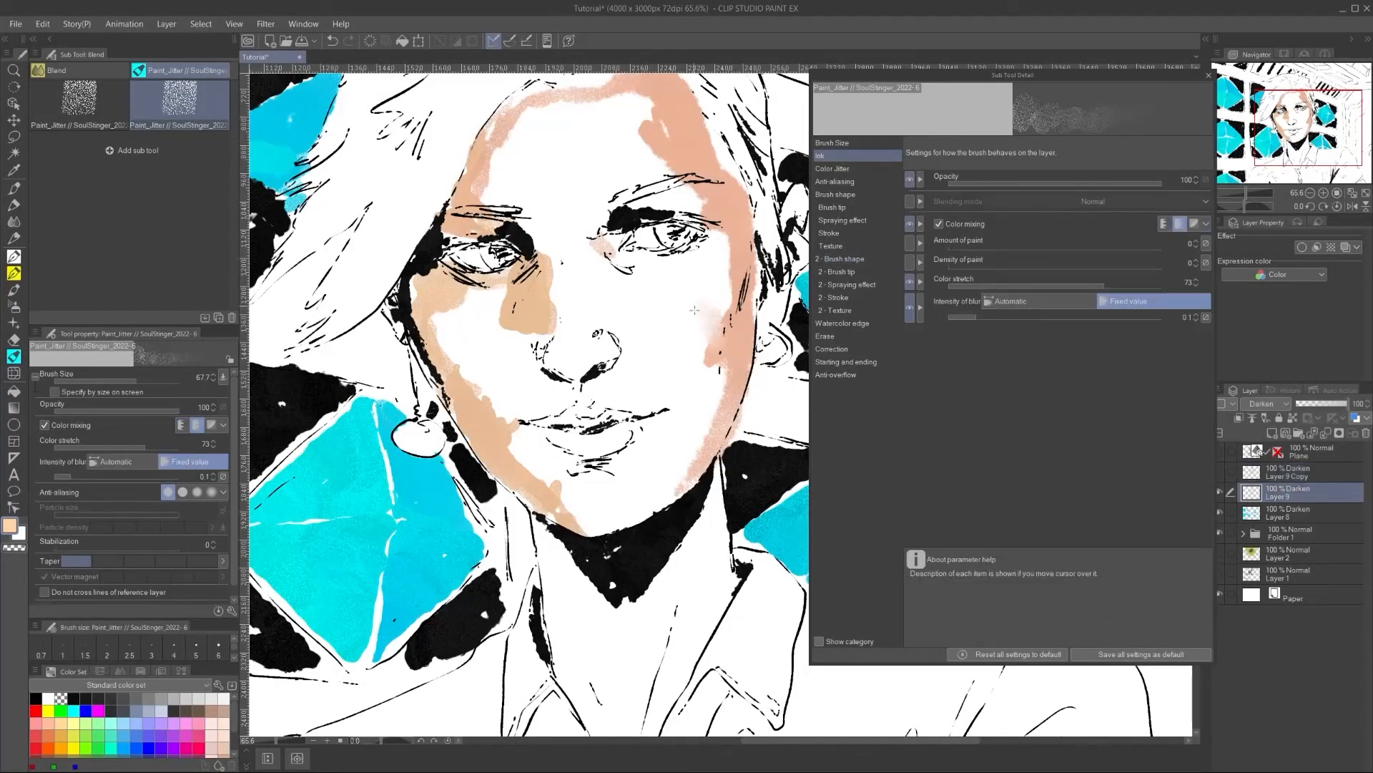
pyautogui.moveTo(717, 323); pyautogui.dragTo(714, 251)
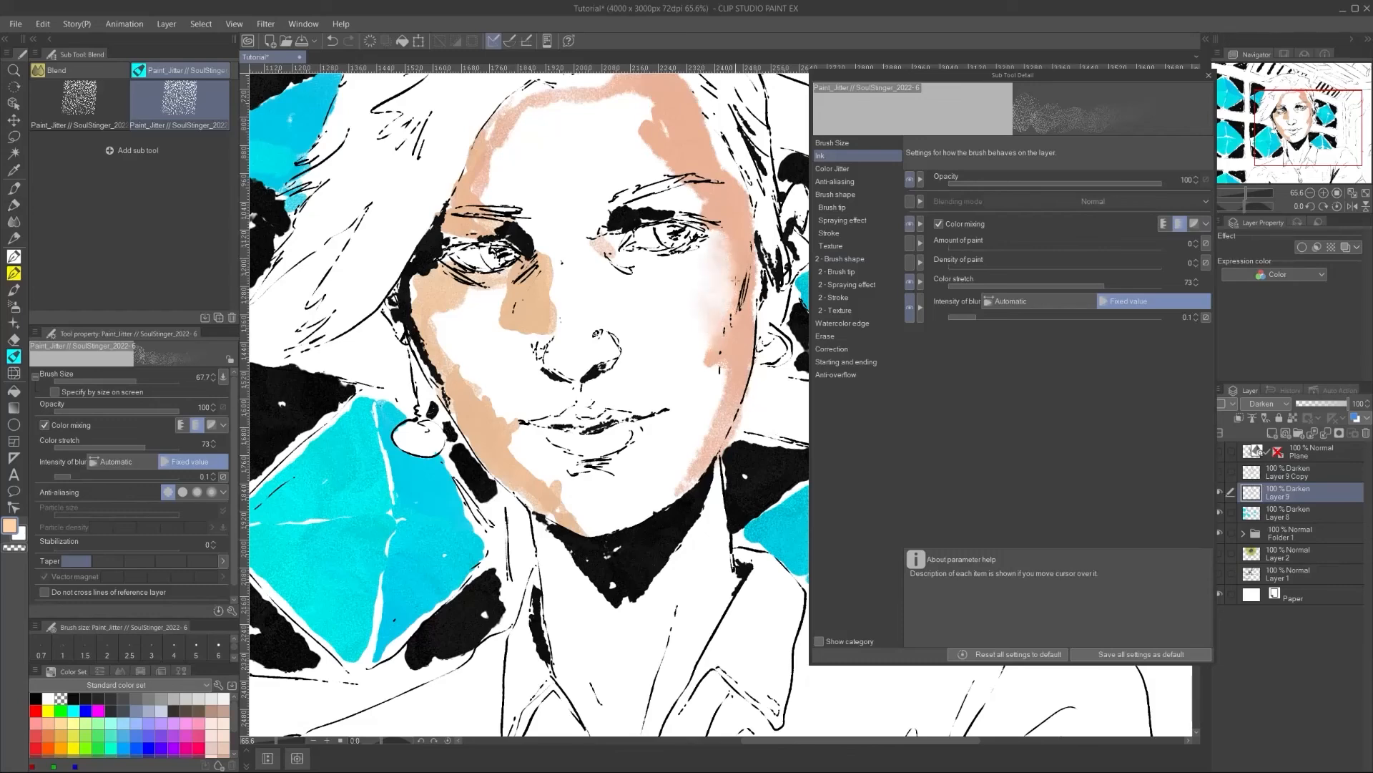
# Step: Blend the peach shading on the forehead, nose and near cheek with large strokes at brush size 233.4
pyautogui.scroll(-3, 699, 339)
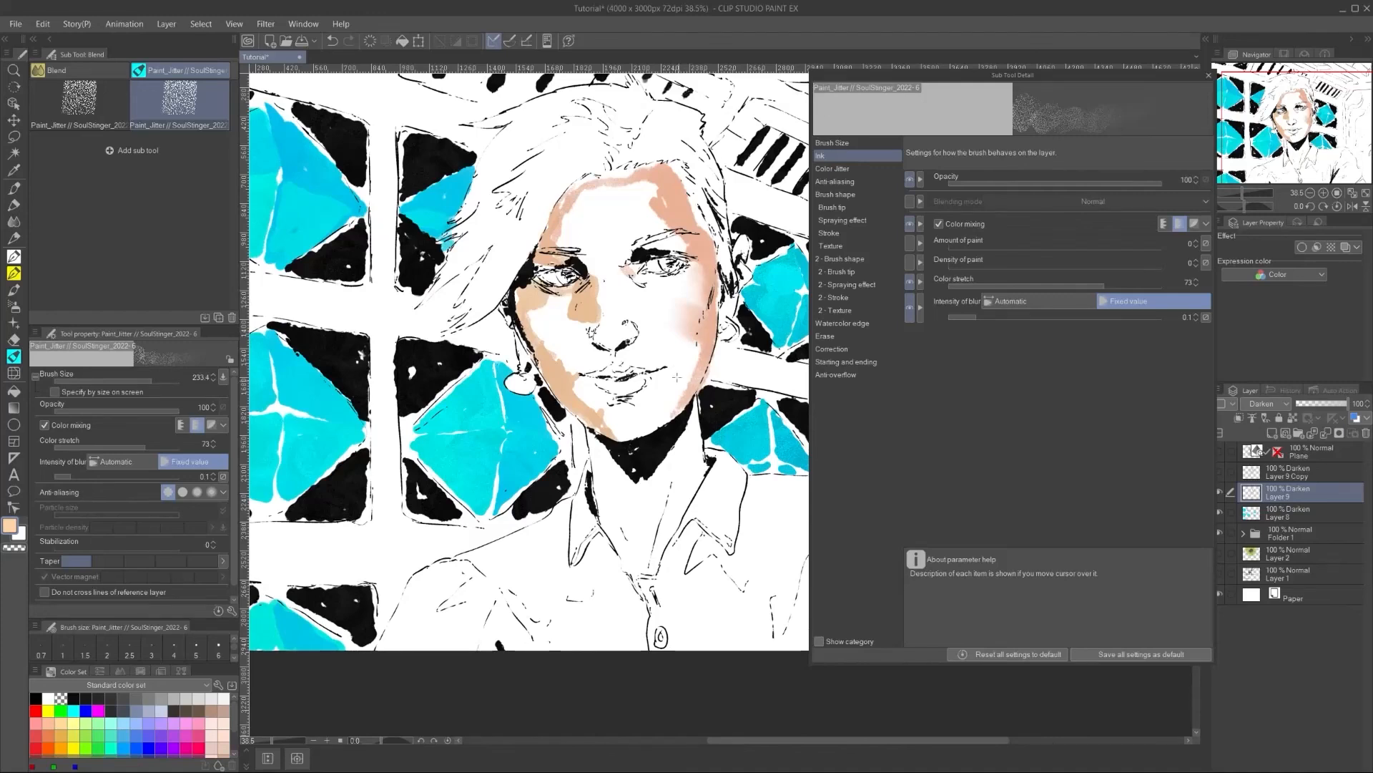
pyautogui.moveTo(595, 306)
pyautogui.mouseDown()
pyautogui.moveTo(636, 311)
pyautogui.moveTo(594, 304)
pyautogui.moveTo(605, 233)
pyautogui.mouseUp()
pyautogui.hotkey('ctrl', 'z')
pyautogui.moveTo(657, 185)
pyautogui.mouseDown()
pyautogui.moveTo(633, 199)
pyautogui.moveTo(649, 220)
pyautogui.moveTo(584, 209)
pyautogui.mouseUp()
pyautogui.moveTo(682, 242); pyautogui.dragTo(597, 221)
pyautogui.moveTo(565, 401); pyautogui.dragTo(561, 347)
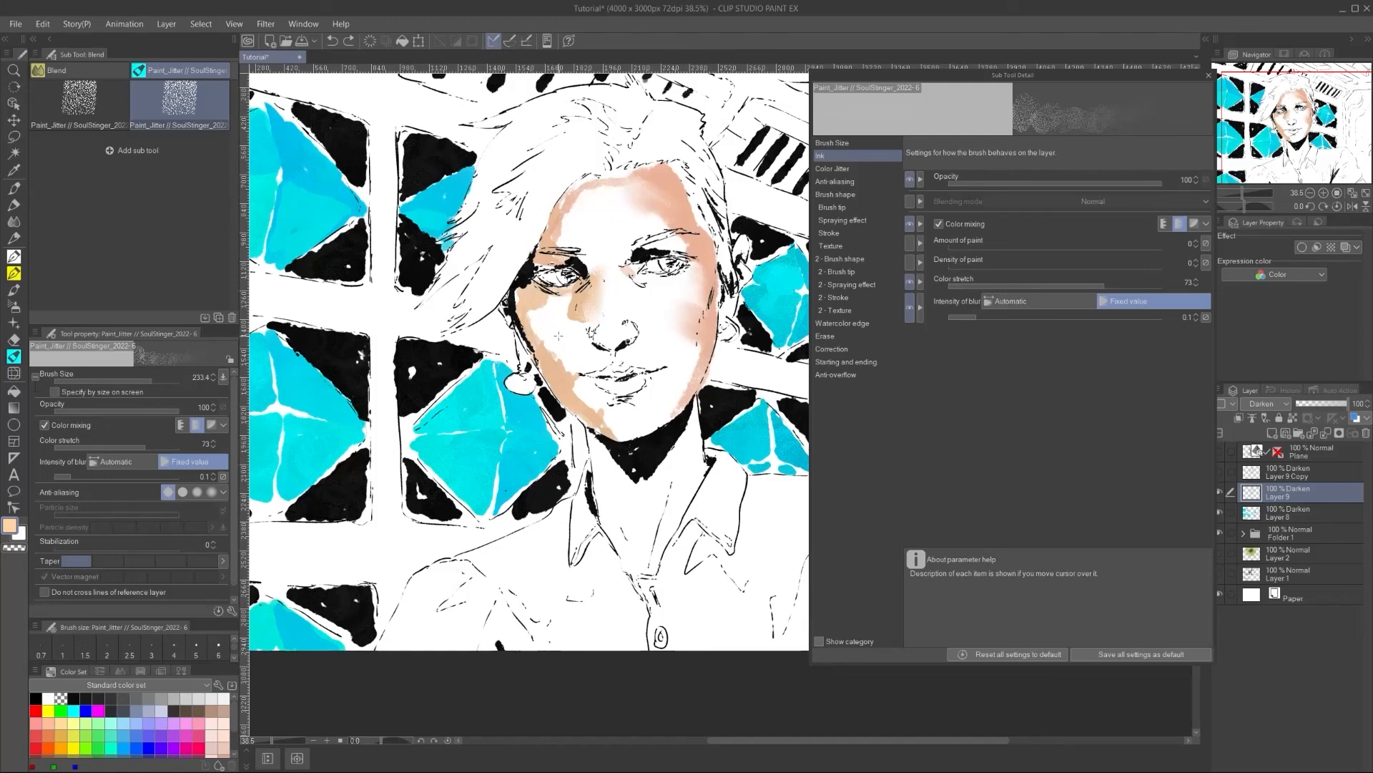
# Step: Undo the last blending strokes, try another stroke across the forehead above the far eye, and undo it
pyautogui.hotkey('ctrl', 'z')
pyautogui.hotkey('ctrl', 'z')
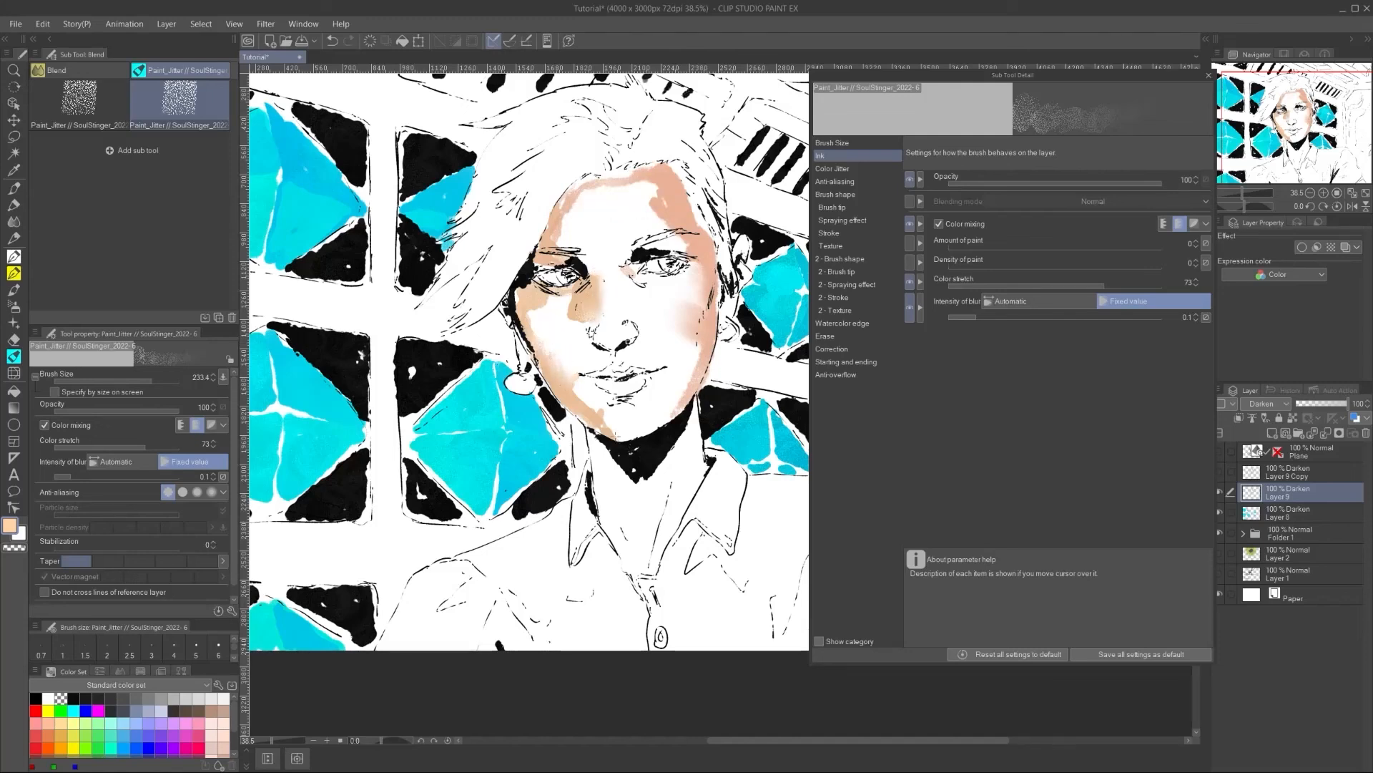
pyautogui.moveTo(644, 220)
pyautogui.mouseDown()
pyautogui.moveTo(645, 198)
pyautogui.moveTo(676, 223)
pyautogui.mouseUp()
pyautogui.hotkey('ctrl', 'z')
pyautogui.hotkey('ctrl', 'z')
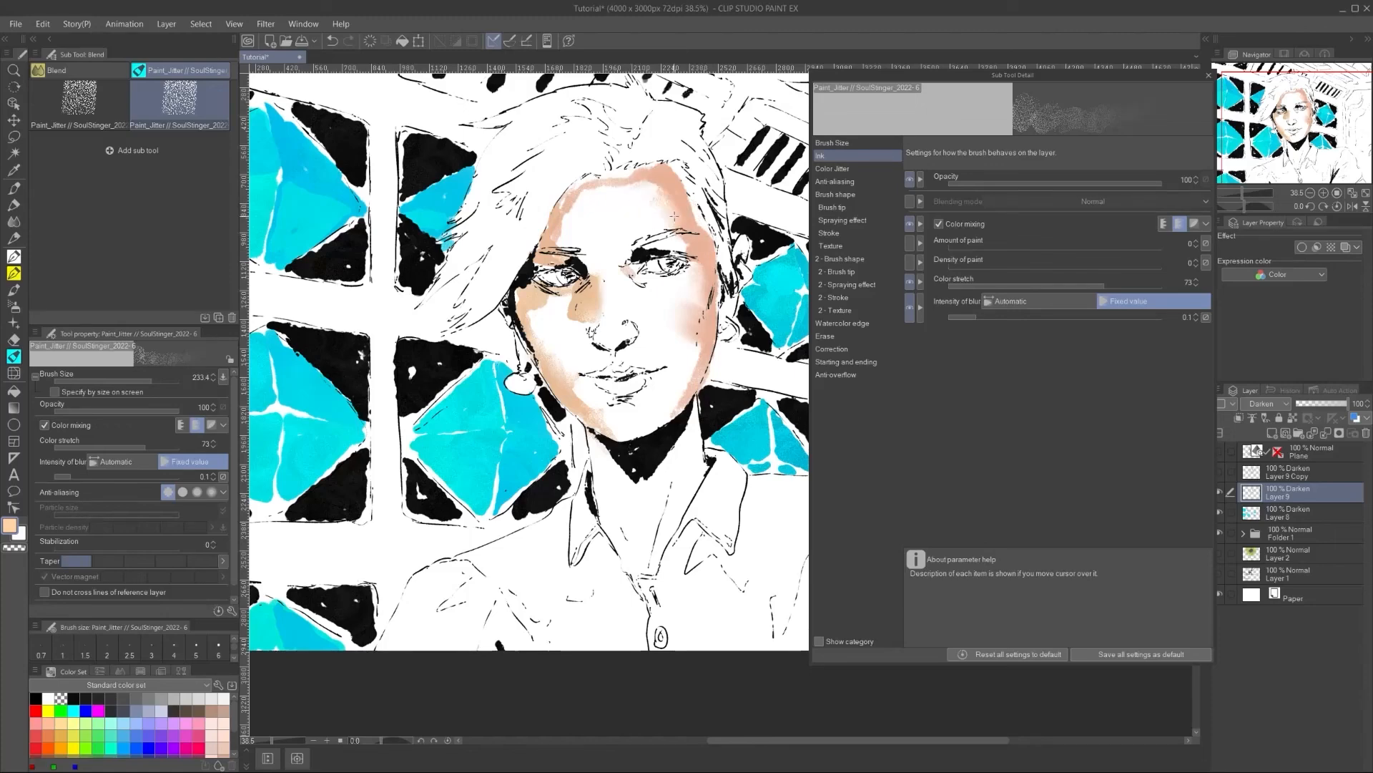
# Step: Switch the gap in the brush's stroke settings to the second spacing preset
pyautogui.click(832, 207)
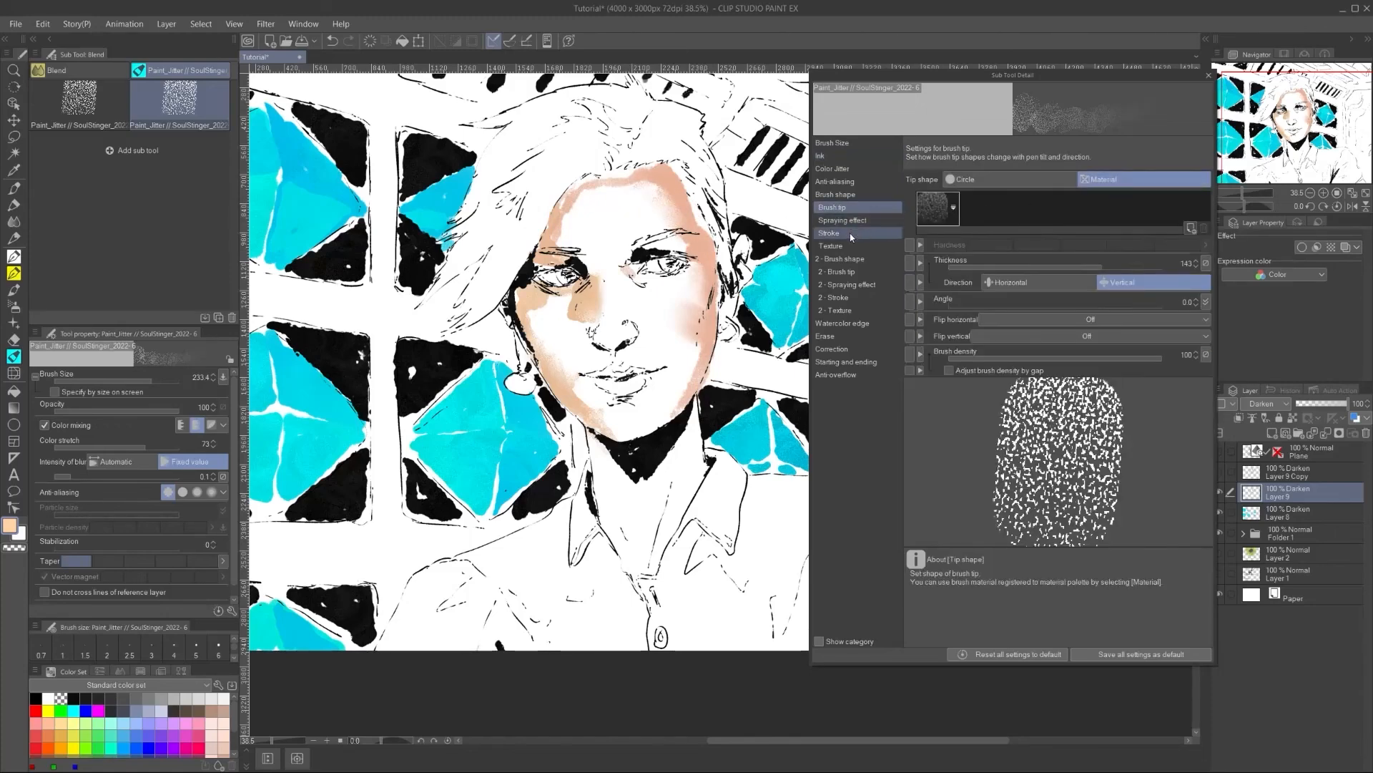
pyautogui.click(852, 233)
pyautogui.click(1164, 180)
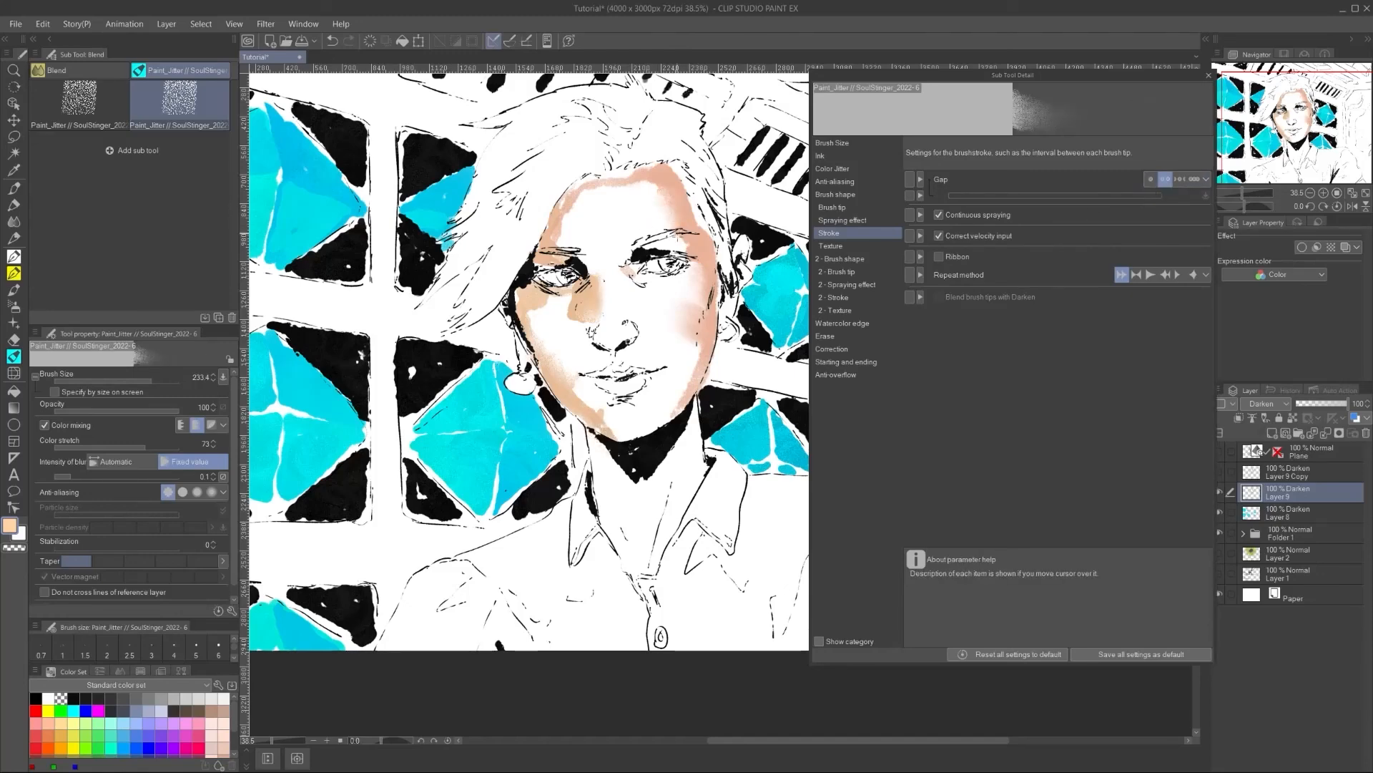
# Step: Link the brush tip's density to pen pressure and adjust its pressure curve
pyautogui.click(832, 207)
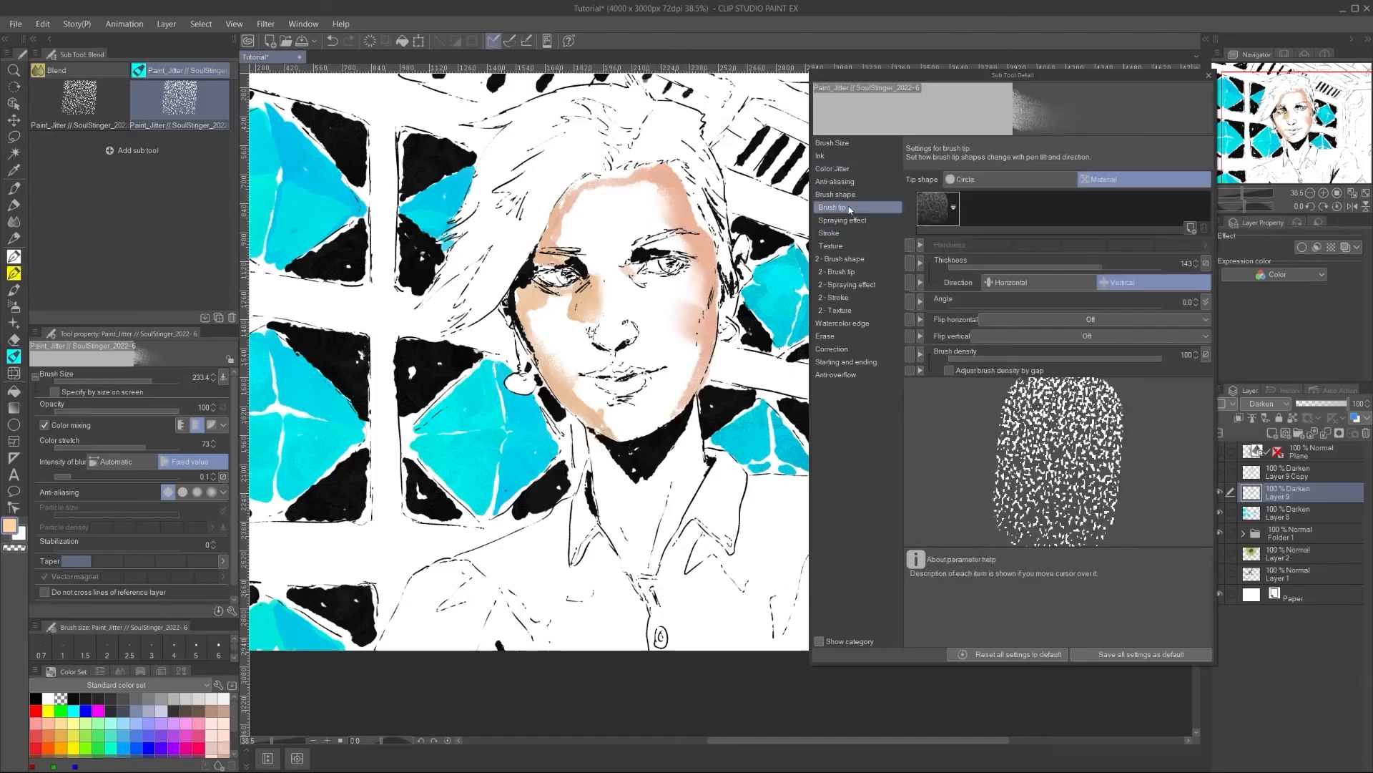
pyautogui.click(1205, 354)
pyautogui.click(1110, 390)
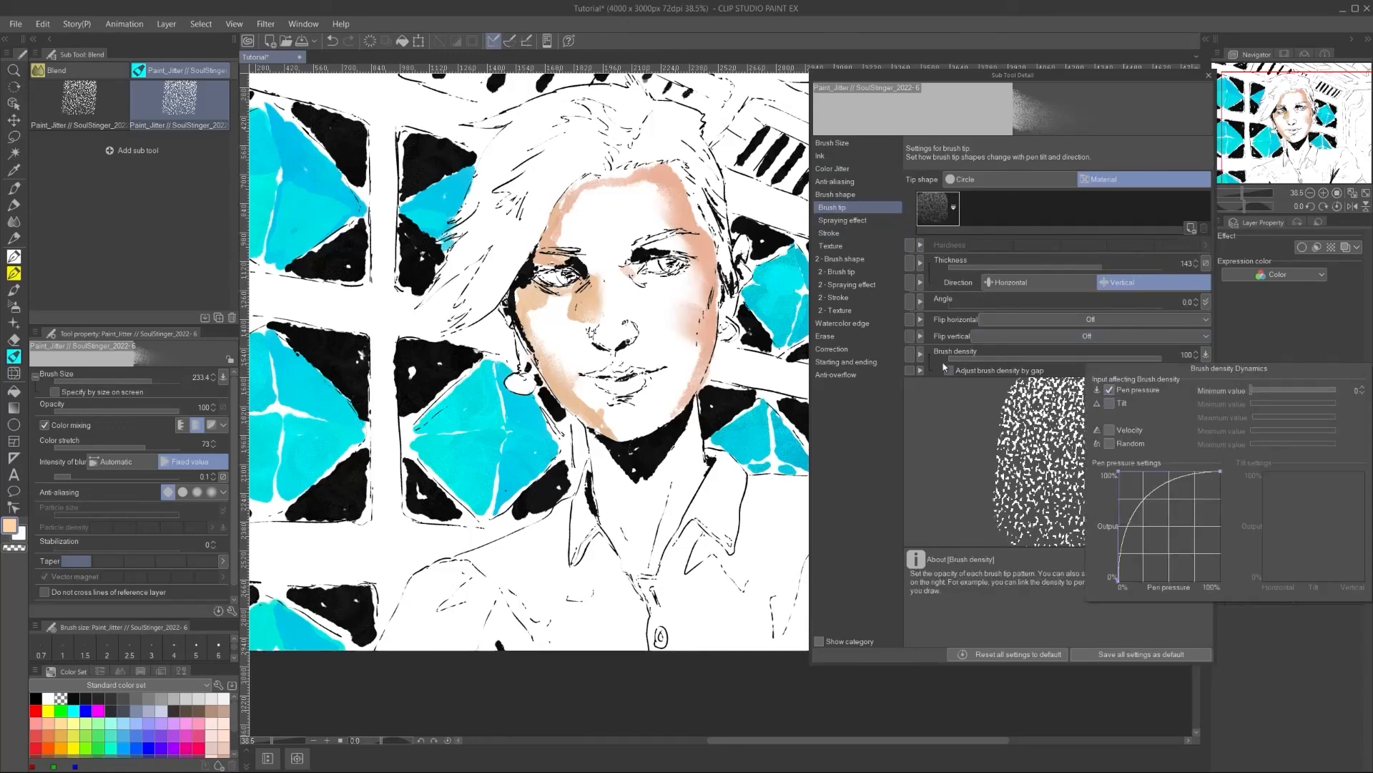
pyautogui.click(1205, 354)
pyautogui.moveTo(1119, 472); pyautogui.dragTo(1153, 495)
# Step: Blend the peach shading on the forehead and above the far eye into the white skin at brush size 233.4
pyautogui.moveTo(667, 194); pyautogui.dragTo(647, 199)
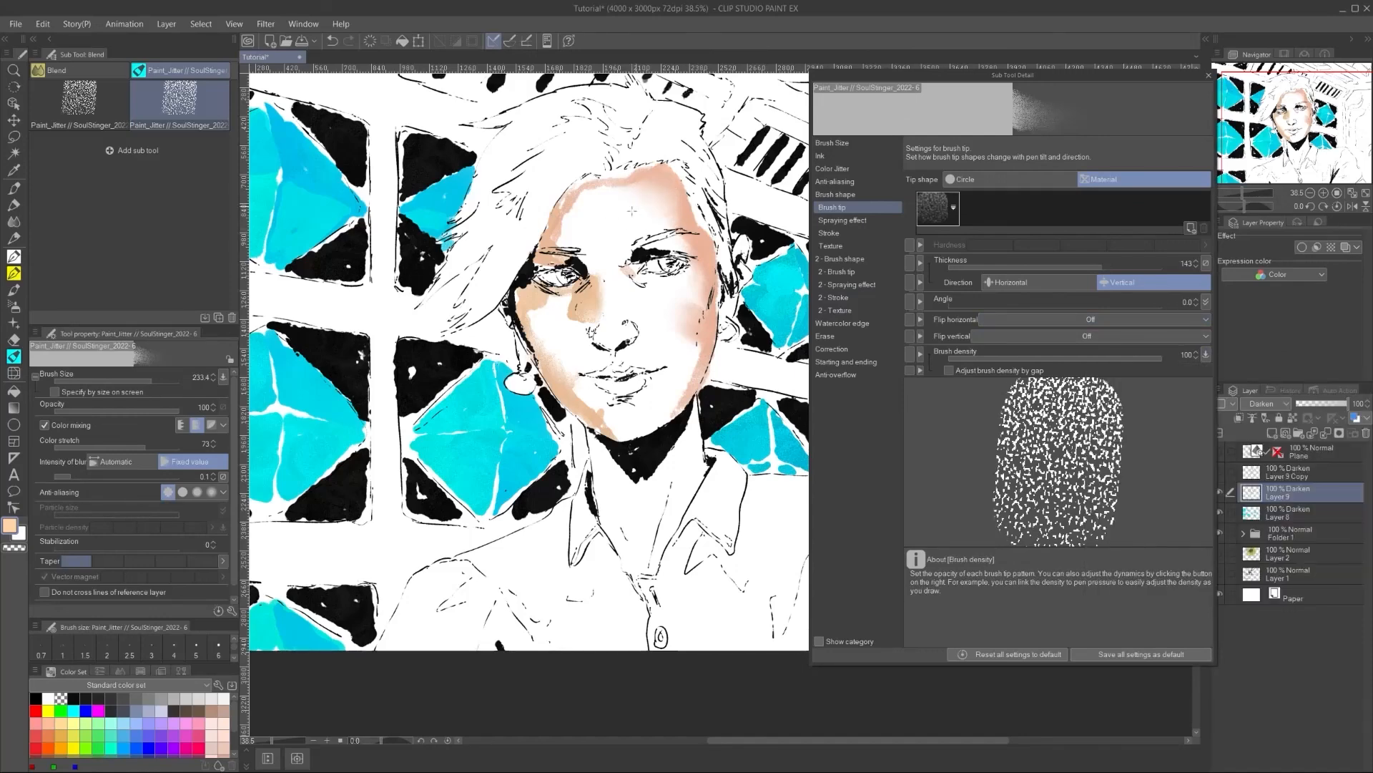
pyautogui.click(660, 214)
pyautogui.click(660, 214)
pyautogui.moveTo(668, 271)
pyautogui.mouseDown()
pyautogui.moveTo(694, 265)
pyautogui.moveTo(676, 254)
pyautogui.mouseUp()
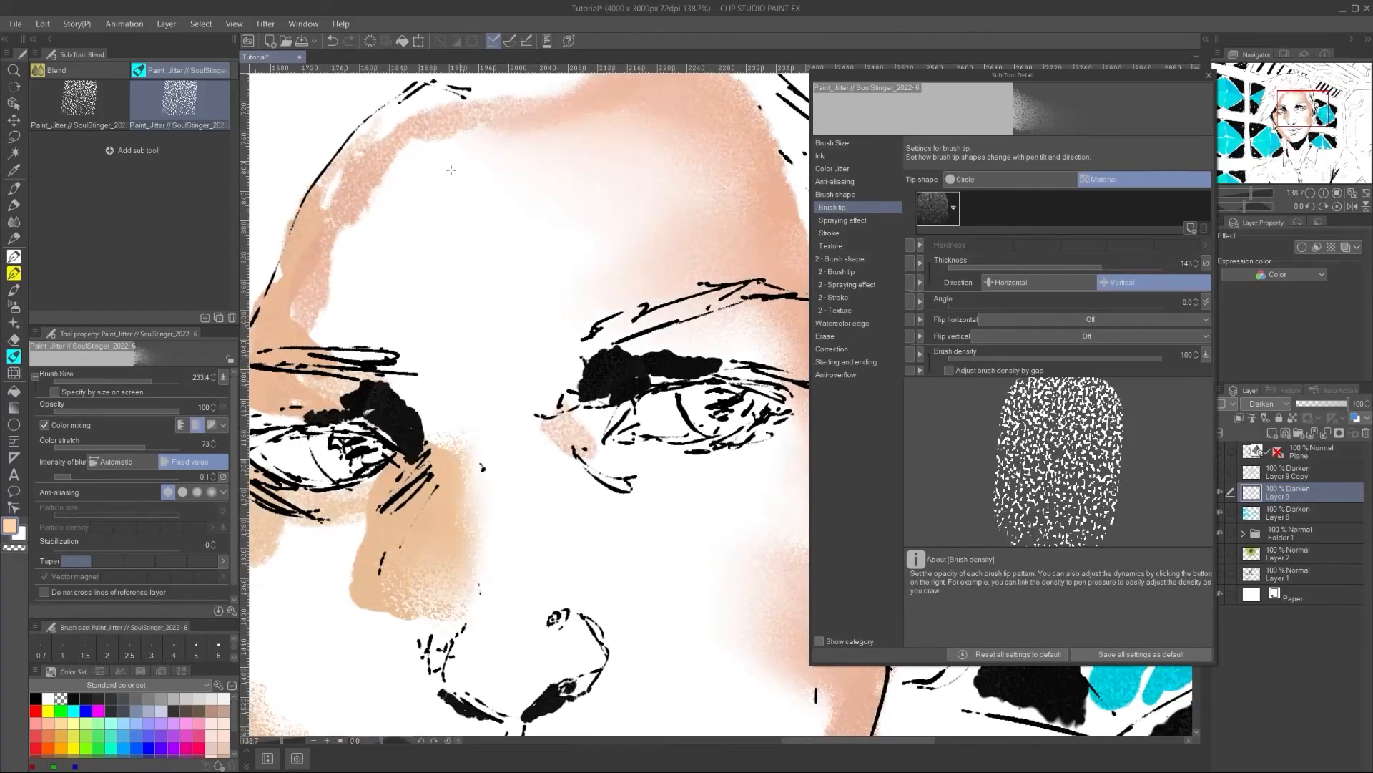
pyautogui.moveTo(565, 232)
pyautogui.mouseDown()
pyautogui.moveTo(497, 233)
pyautogui.moveTo(602, 209)
pyautogui.moveTo(611, 232)
pyautogui.moveTo(672, 259)
pyautogui.moveTo(565, 251)
pyautogui.mouseUp()
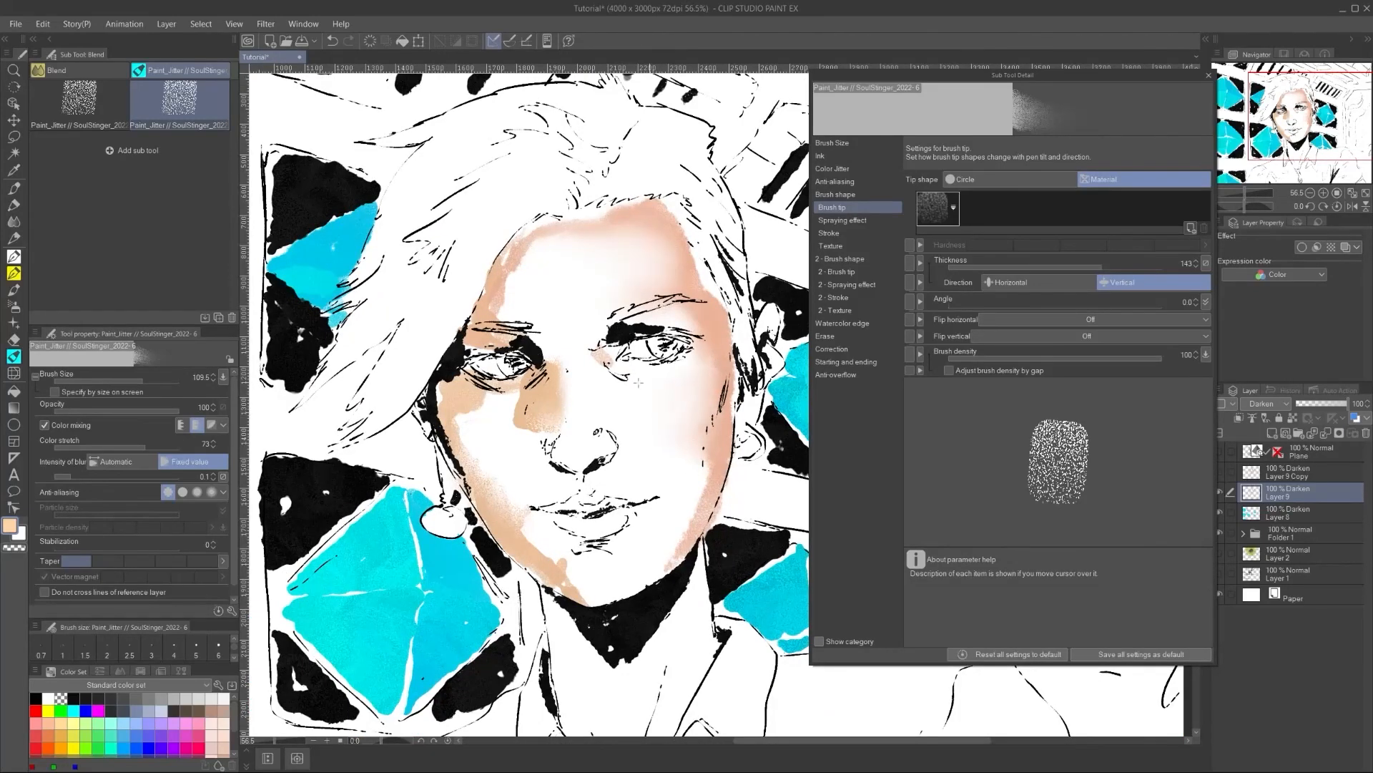
# Step: Soften the shading around the eyes, nose and forehead at brush size 109.5
pyautogui.moveTo(617, 348); pyautogui.dragTo(649, 348)
pyautogui.moveTo(697, 415); pyautogui.dragTo(574, 311)
pyautogui.moveTo(577, 312); pyautogui.dragTo(637, 304)
pyautogui.moveTo(652, 354); pyautogui.dragTo(508, 352)
pyautogui.moveTo(598, 321); pyautogui.dragTo(650, 308)
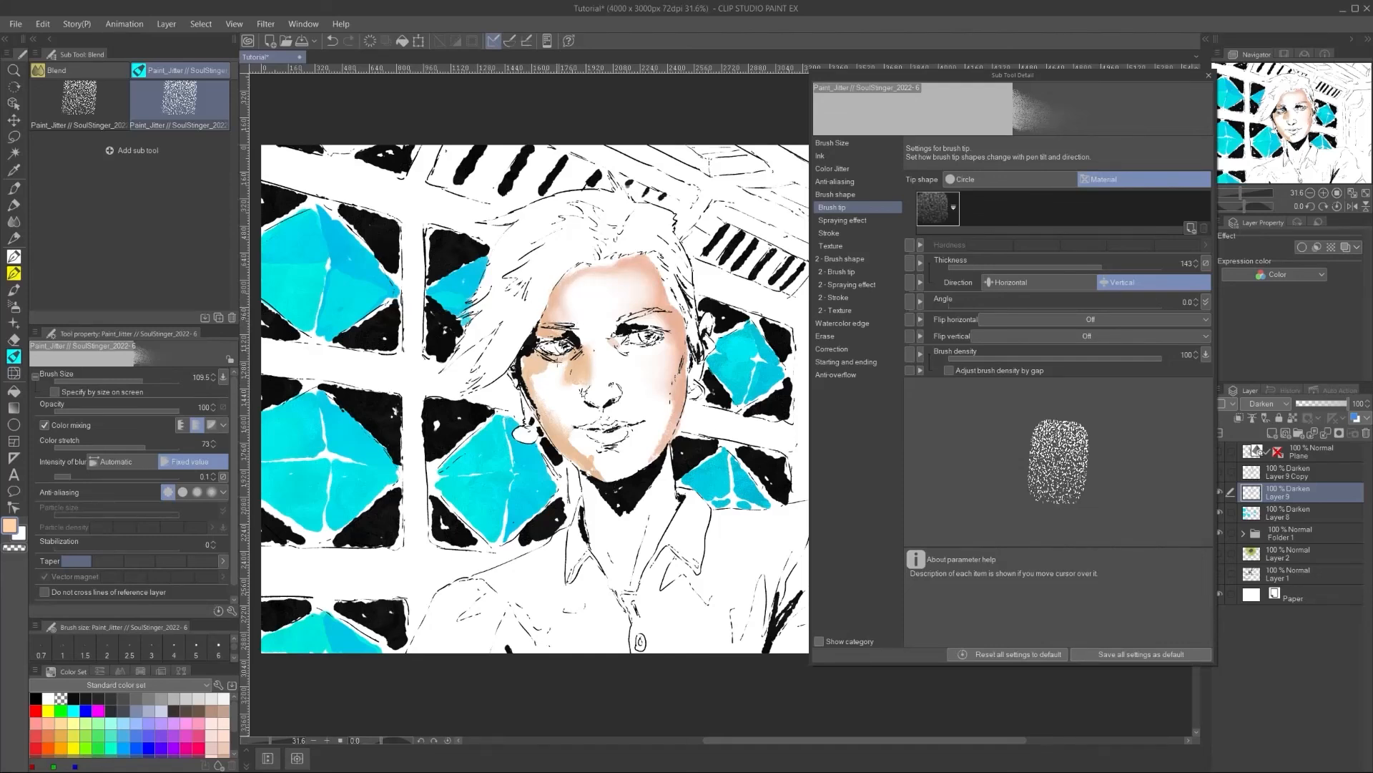
# Step: Blend the peach shading over the near cheek and up the near side of the face
pyautogui.moveTo(547, 410); pyautogui.dragTo(594, 387)
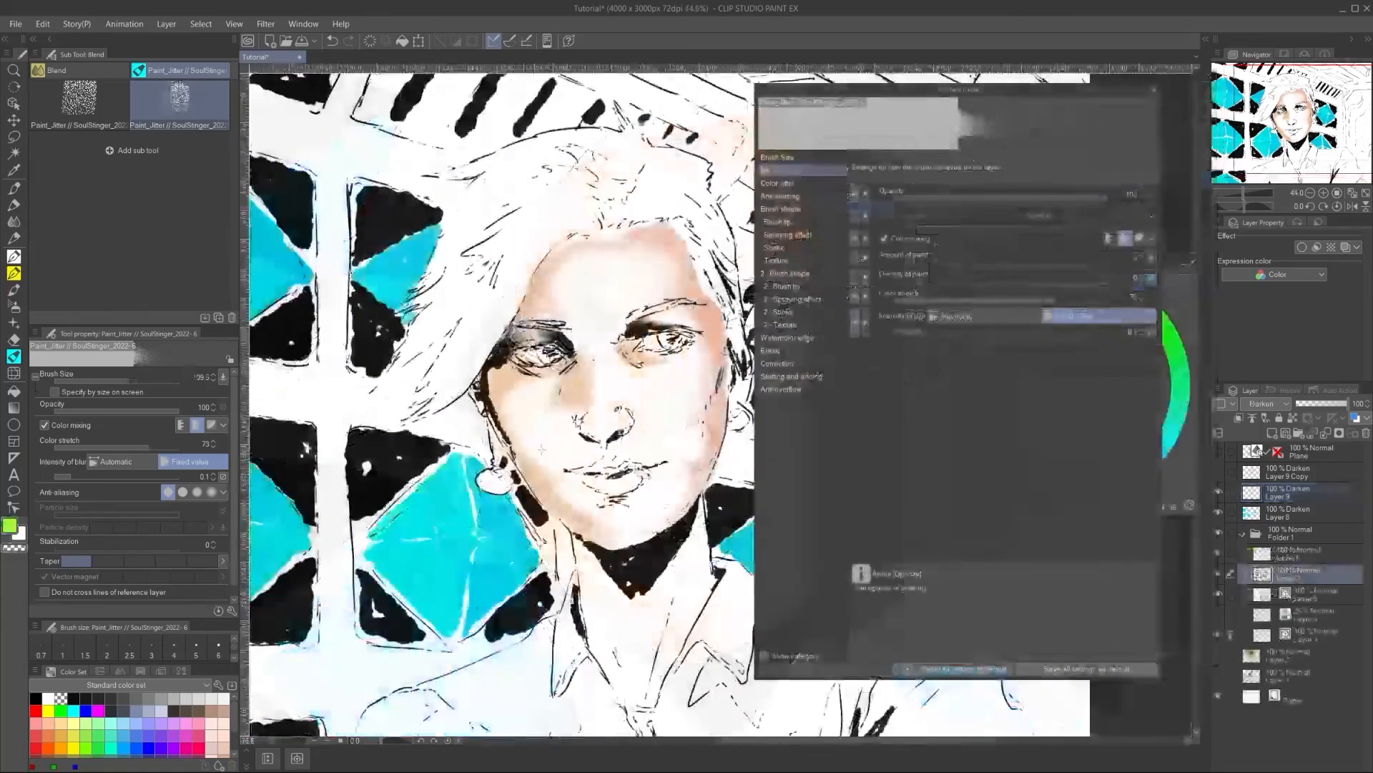
pyautogui.moveTo(522, 437); pyautogui.dragTo(573, 435)
pyautogui.moveTo(488, 377)
pyautogui.mouseDown()
pyautogui.moveTo(514, 426)
pyautogui.moveTo(480, 422)
pyautogui.moveTo(544, 421)
pyautogui.mouseUp()
pyautogui.moveTo(512, 276)
pyautogui.mouseDown()
pyautogui.moveTo(493, 333)
pyautogui.moveTo(477, 296)
pyautogui.moveTo(501, 372)
pyautogui.mouseUp()
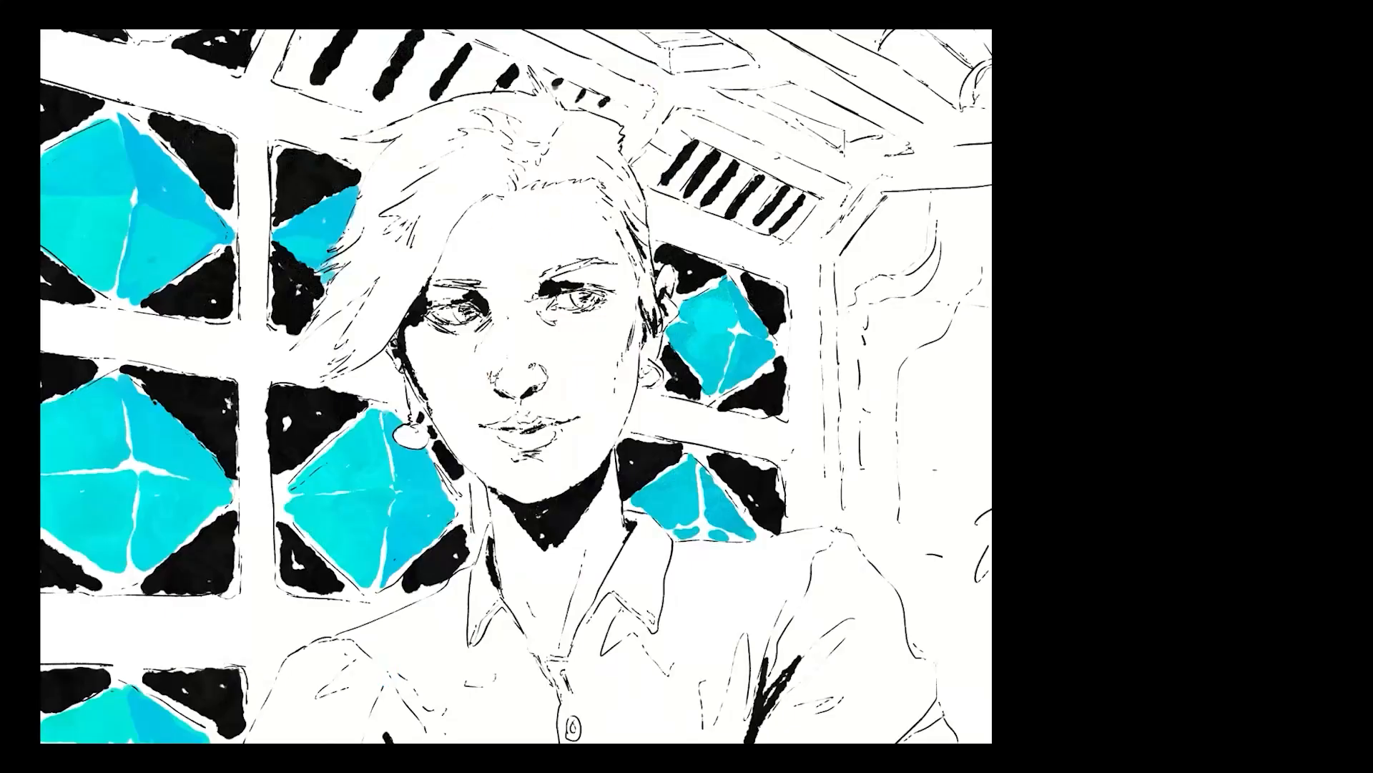